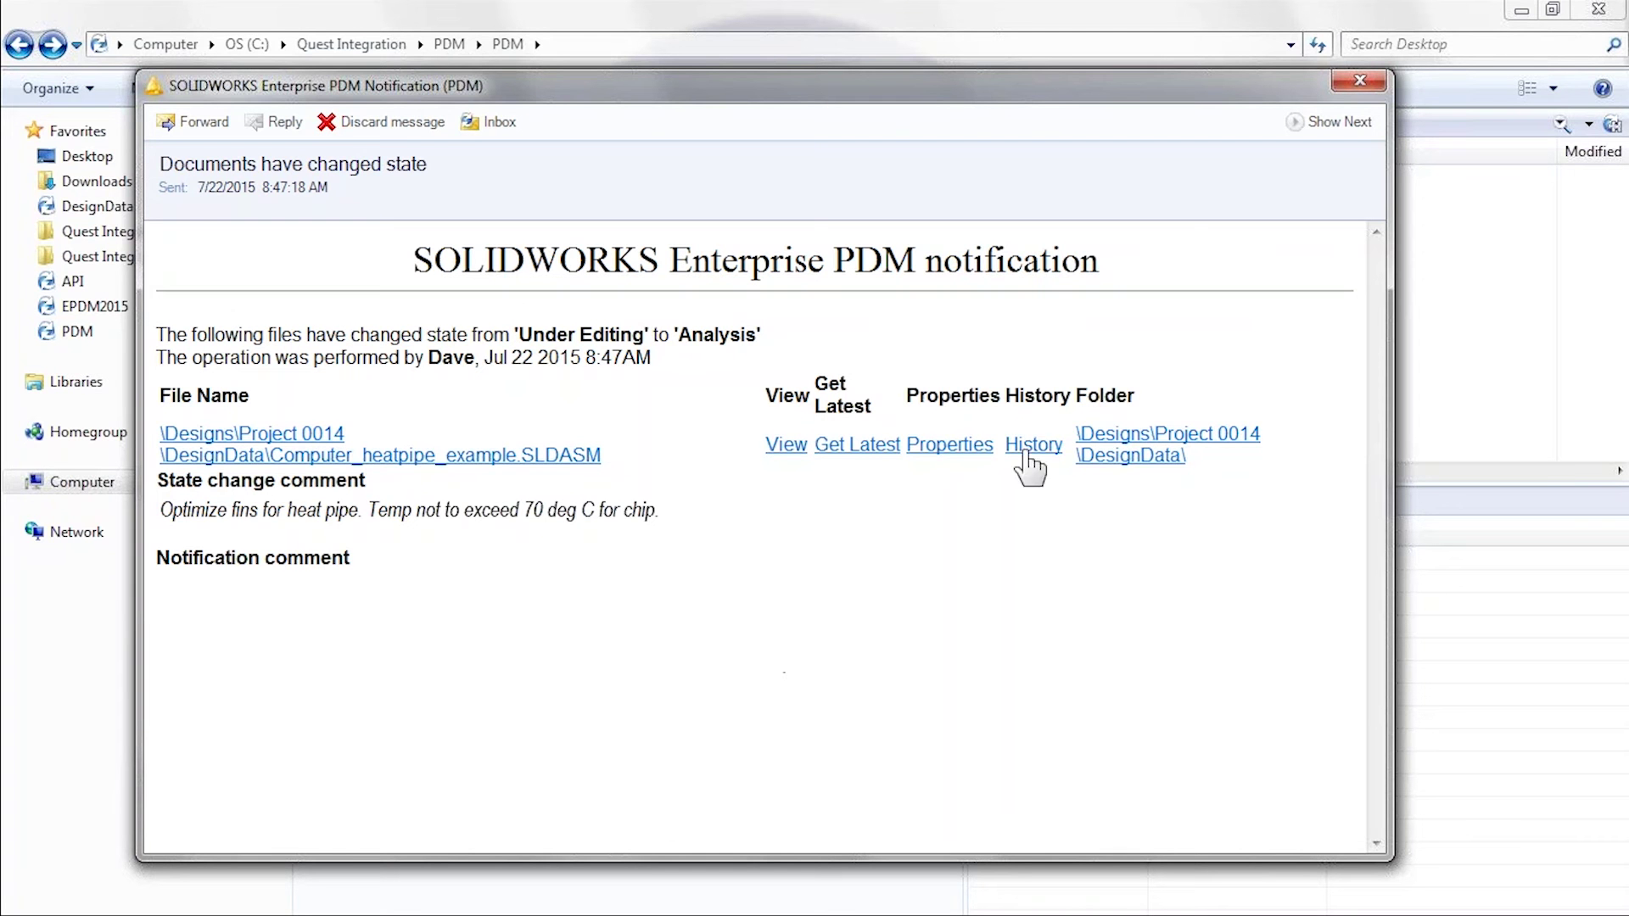
Follow the notification's design folder link, inspect the Computer_heatpipe_example assembly's feature tree, and close the assembly
click(1107, 461)
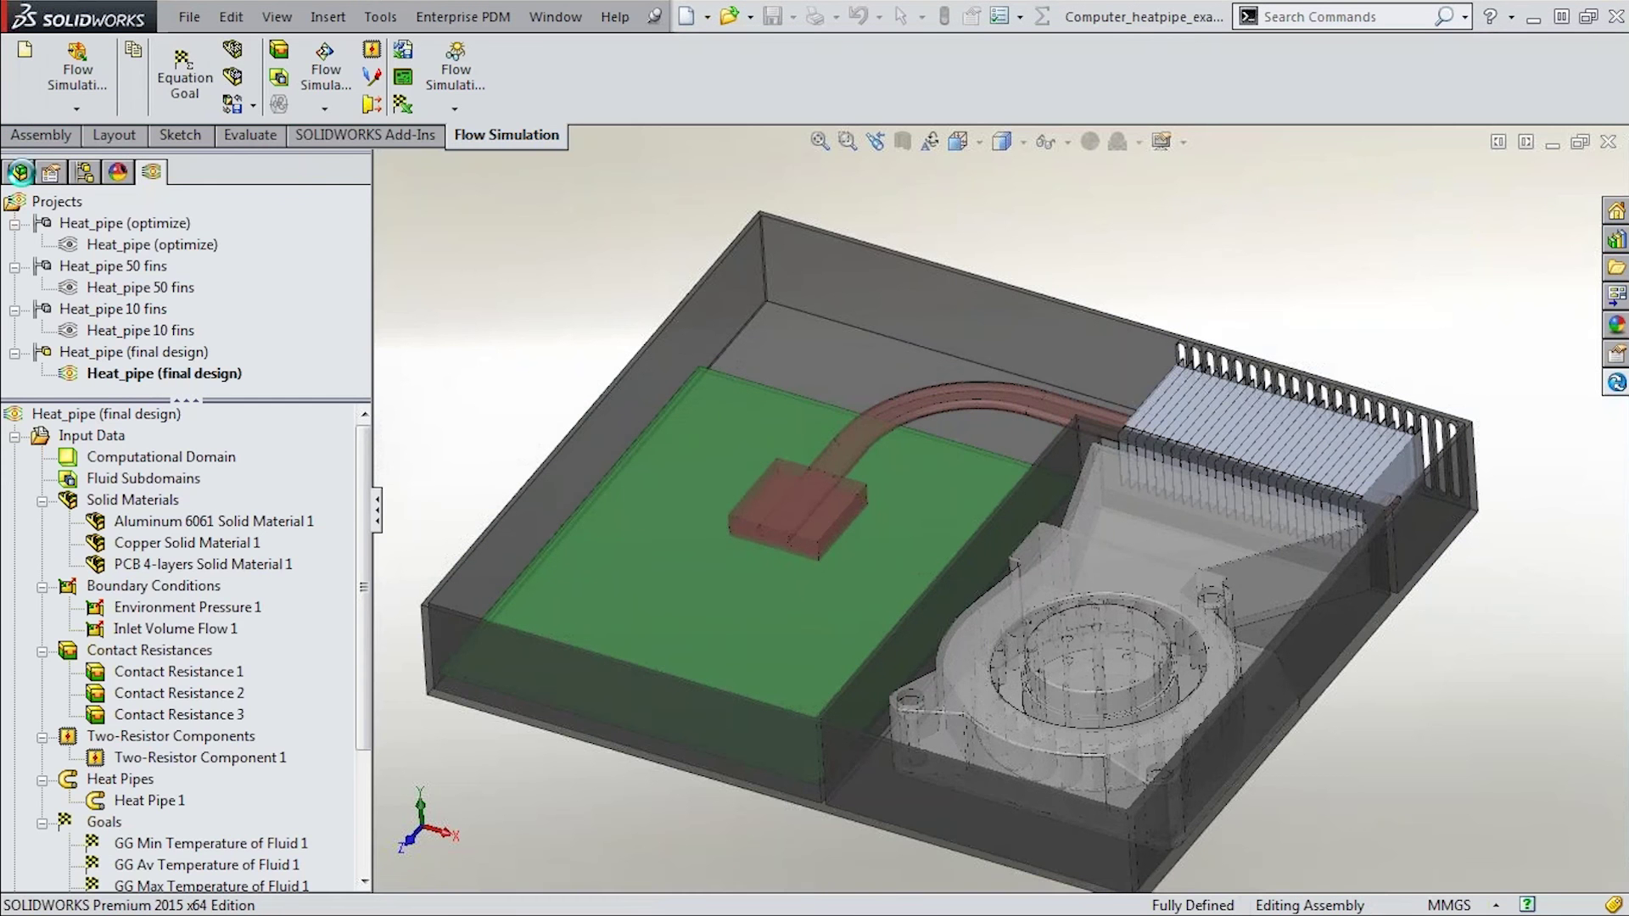
click(20, 173)
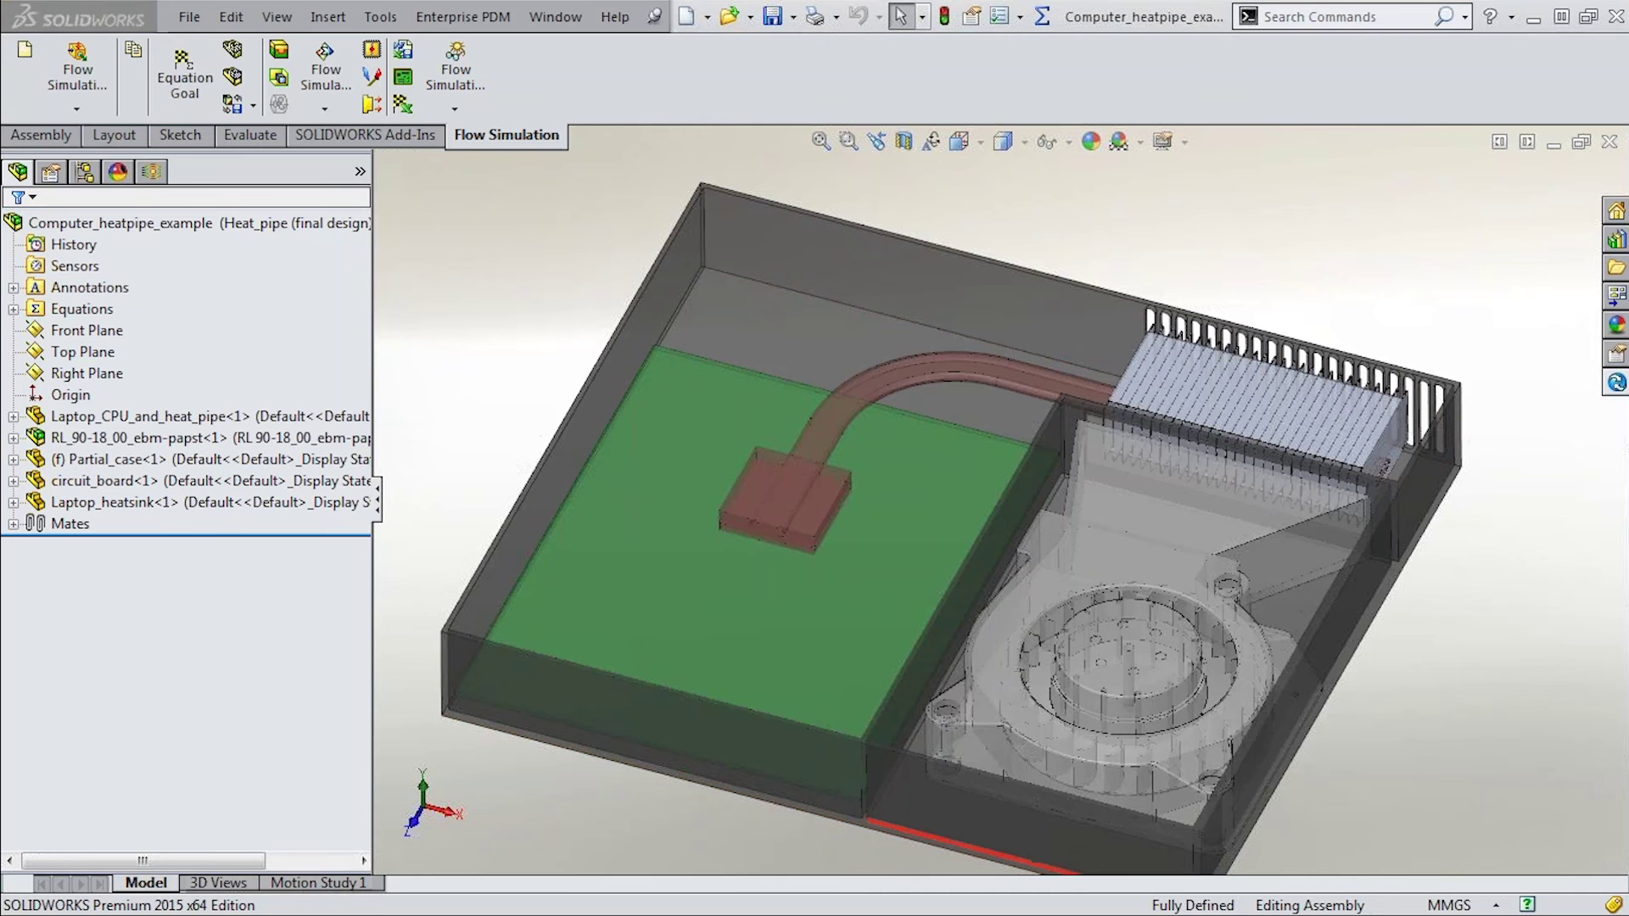
click(1607, 141)
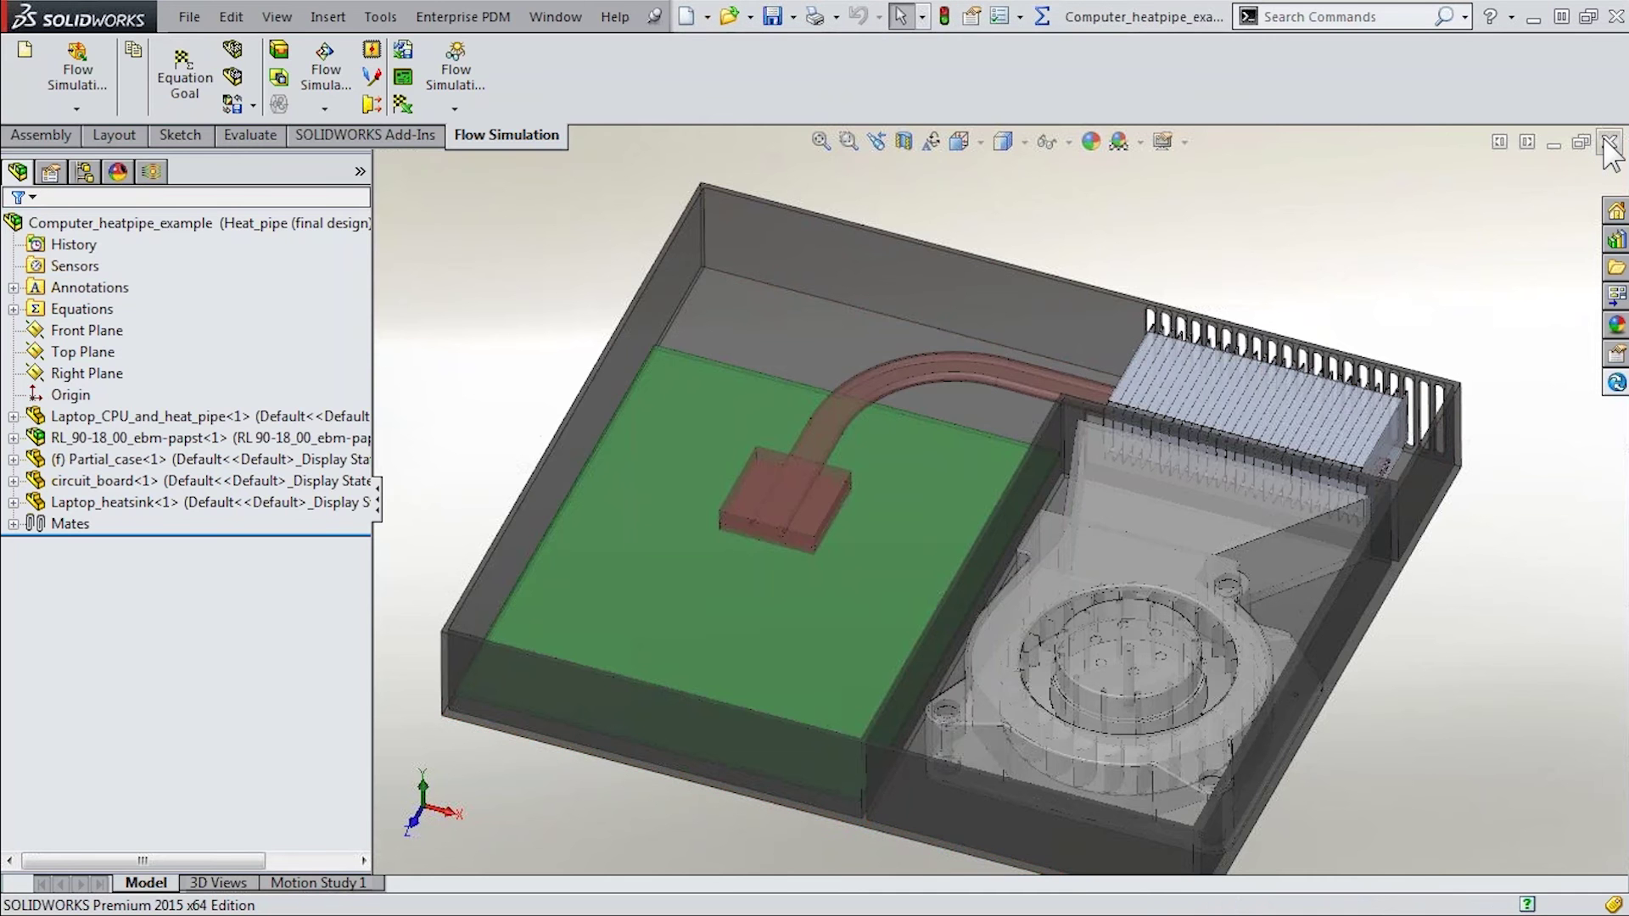
click(1606, 143)
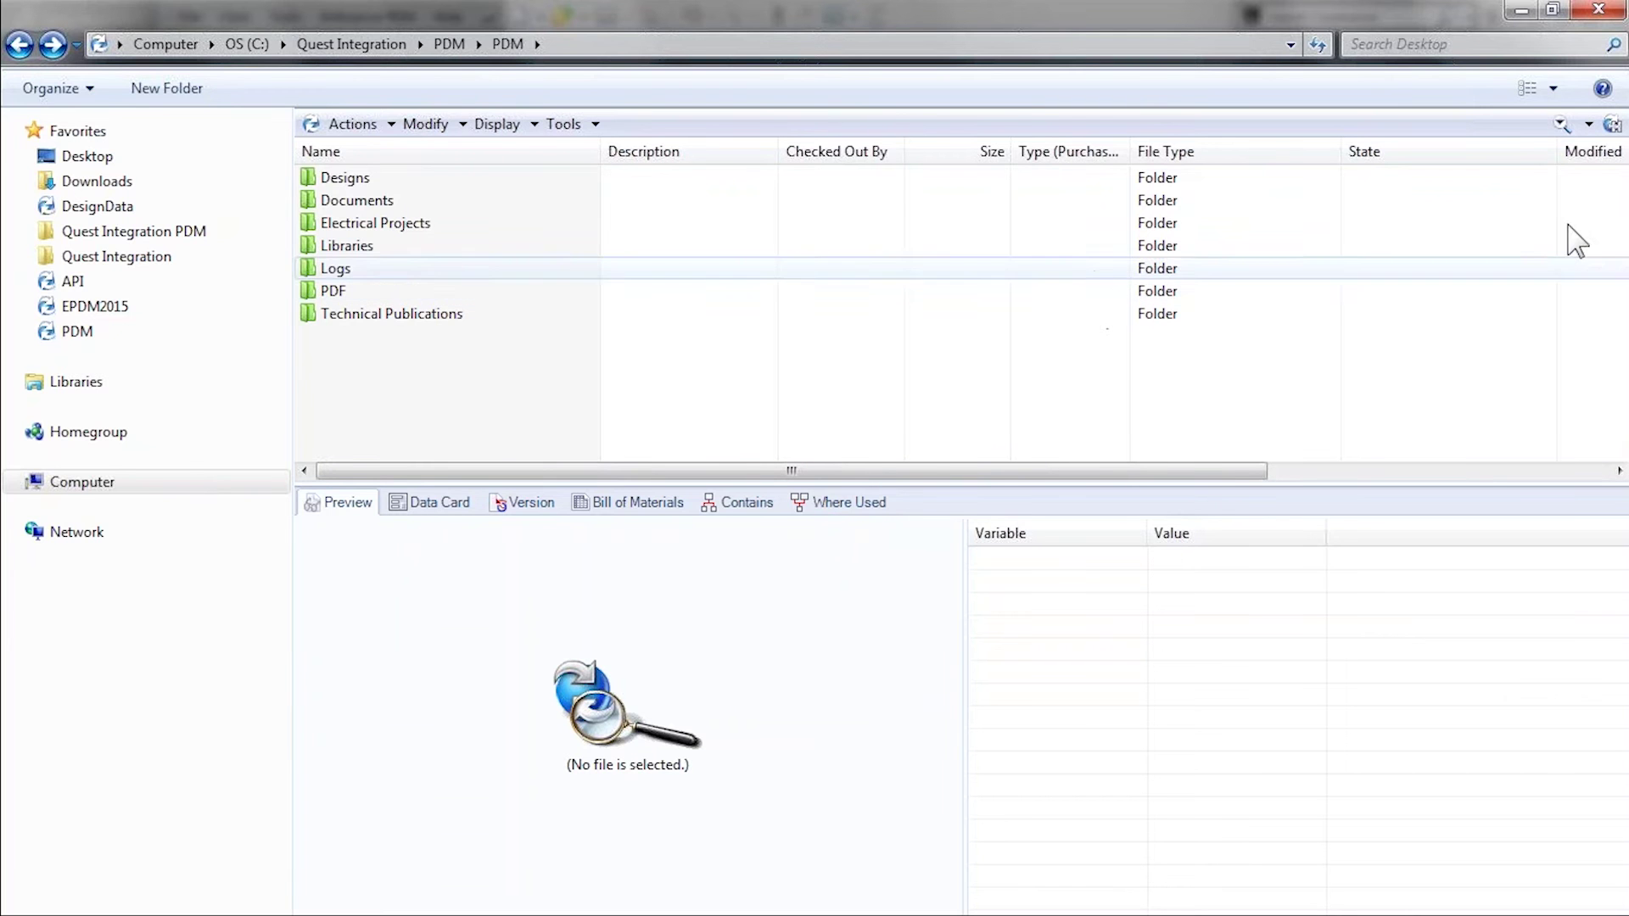
Search the PDM vault for files whose comments, labels or card variable values contain "two-resistor"
click(1561, 125)
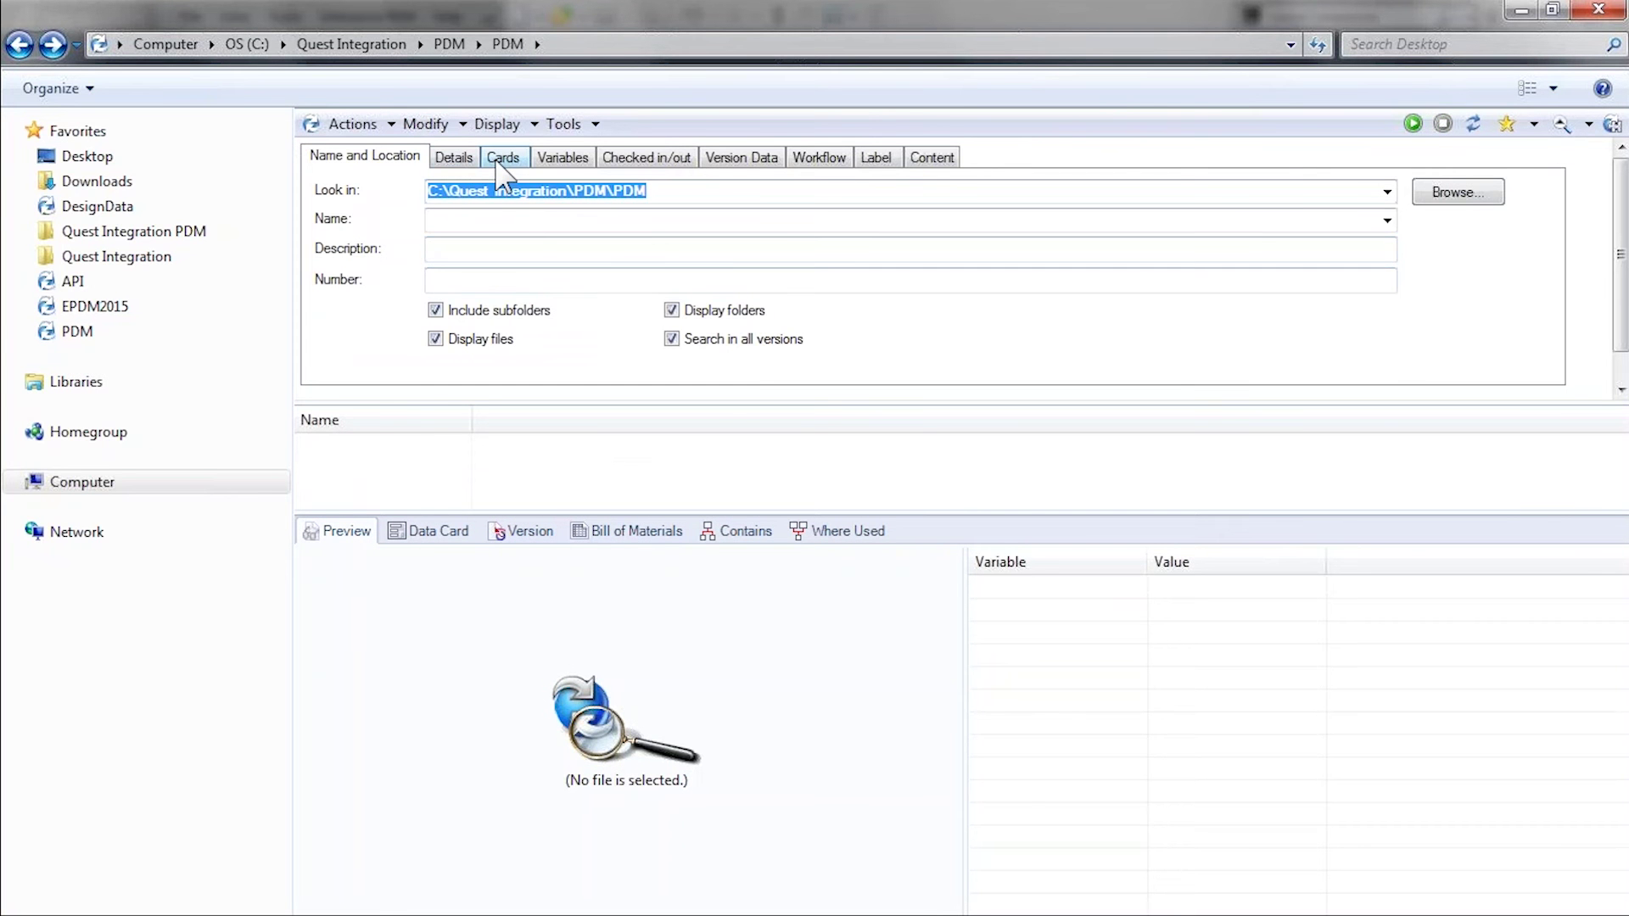
click(465, 160)
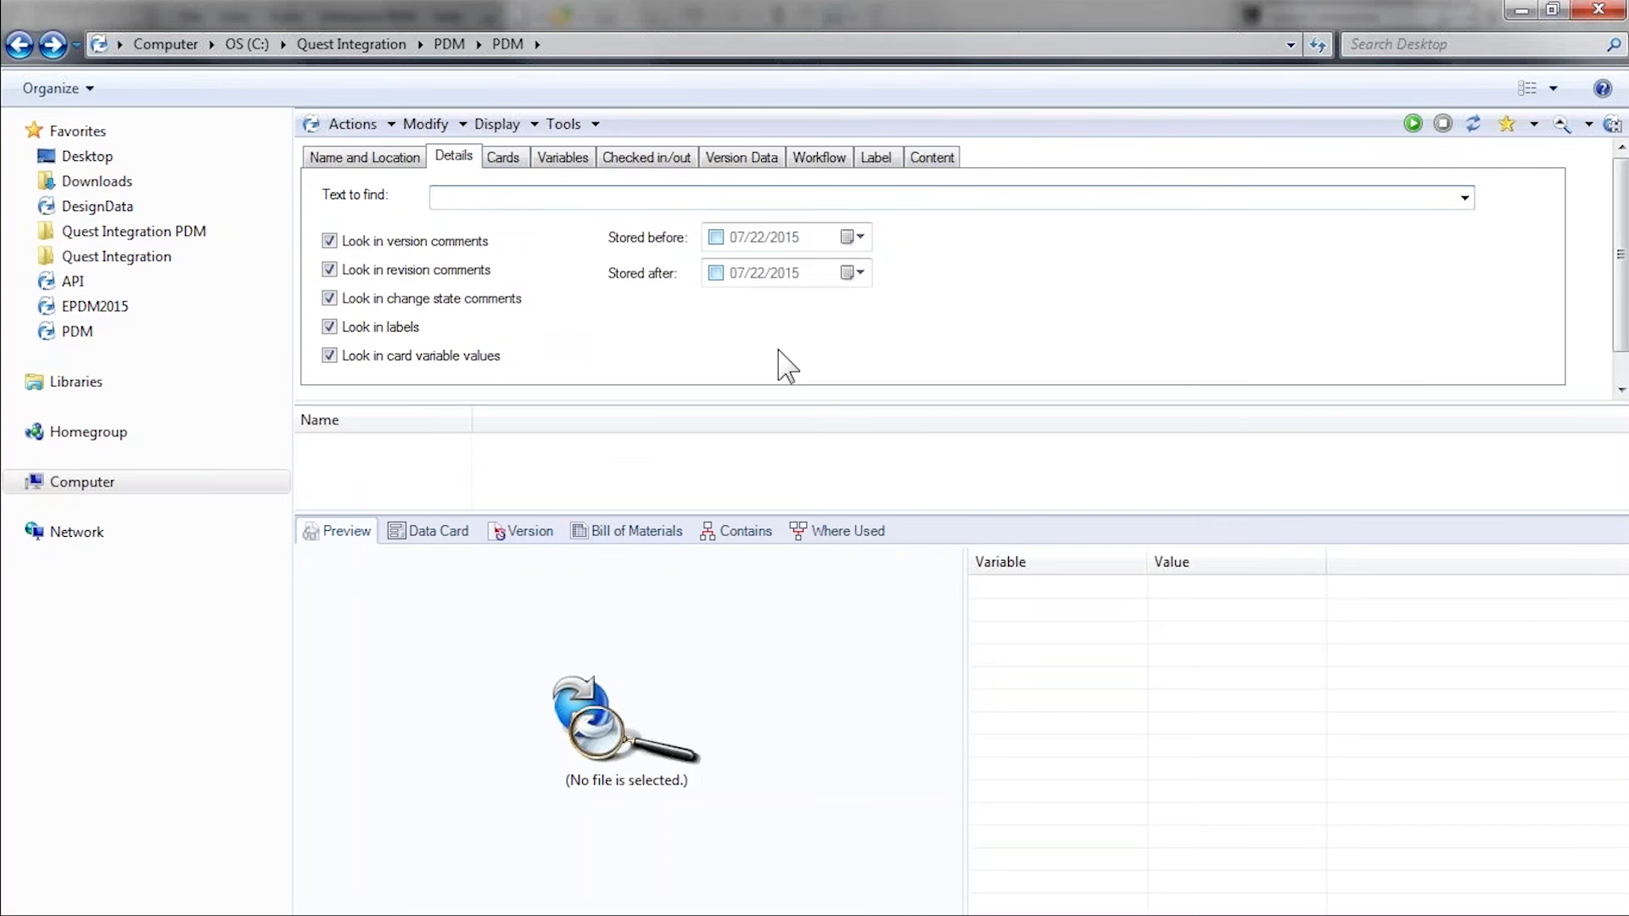
text(two-resistor)
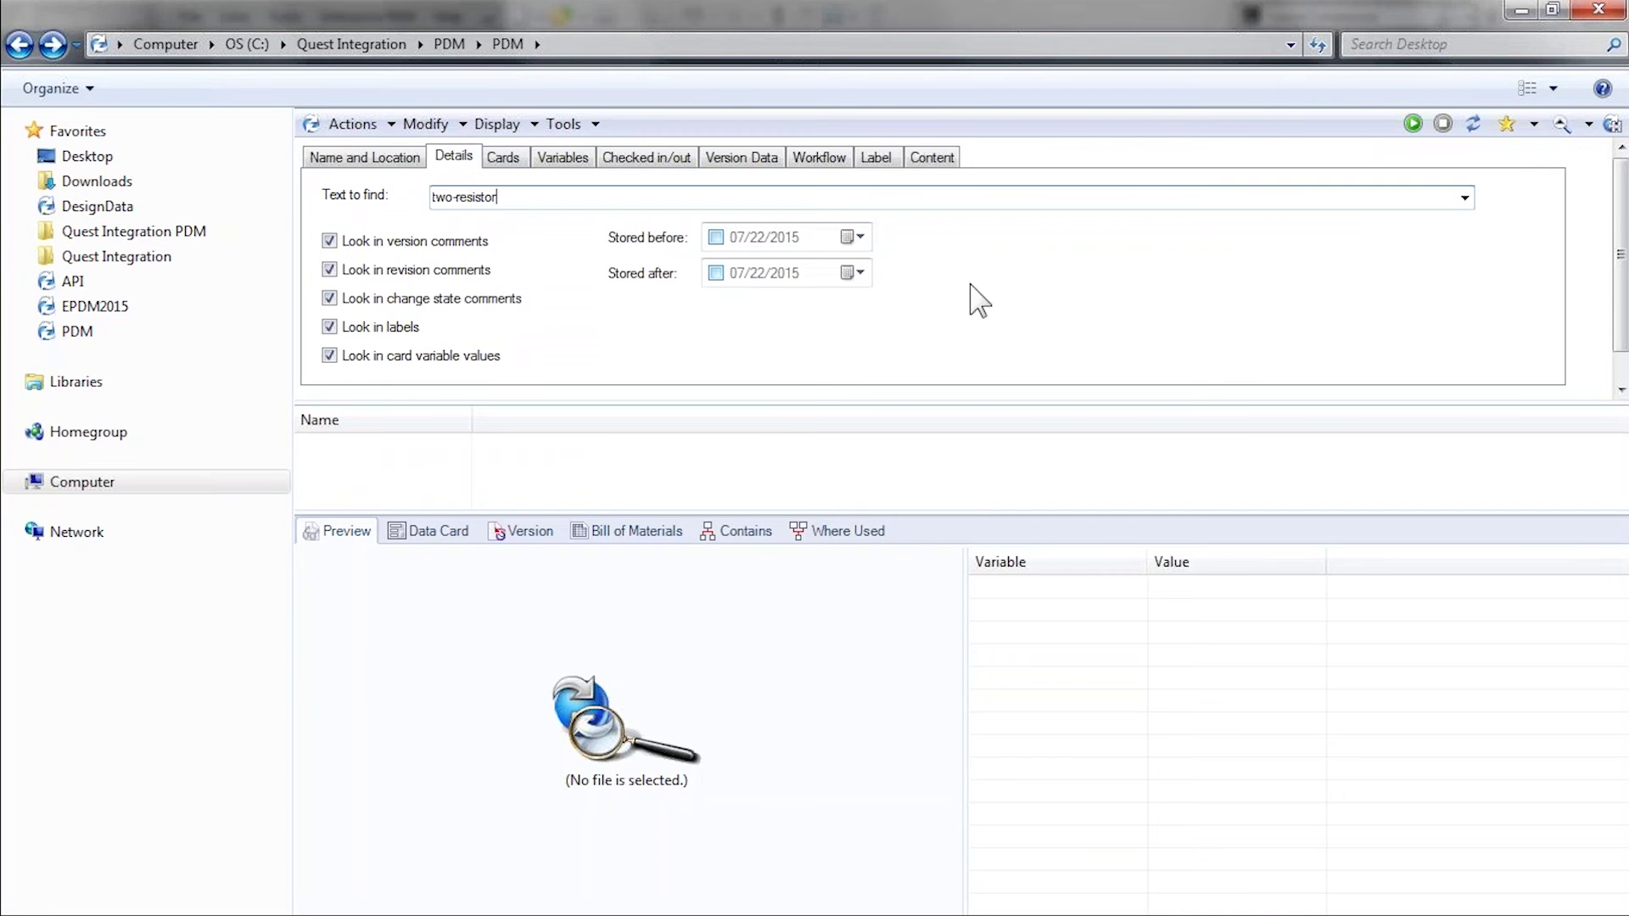
click(1409, 129)
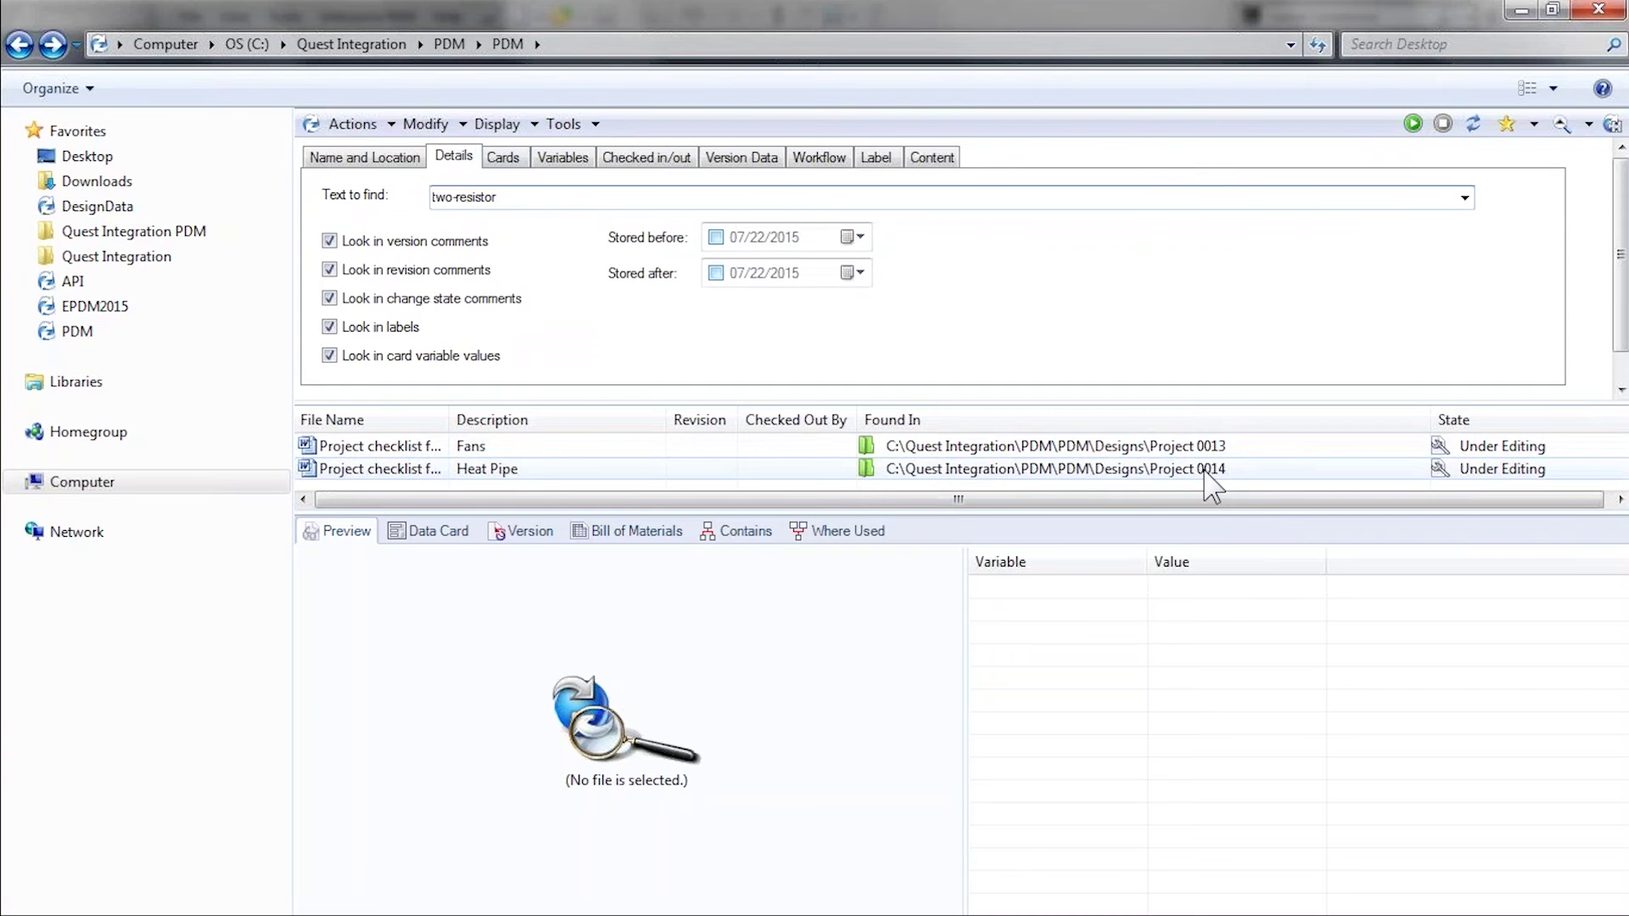
Browse to the folder of the Project 0013 checklist found by the search and display the checklist's data card
click(411, 448)
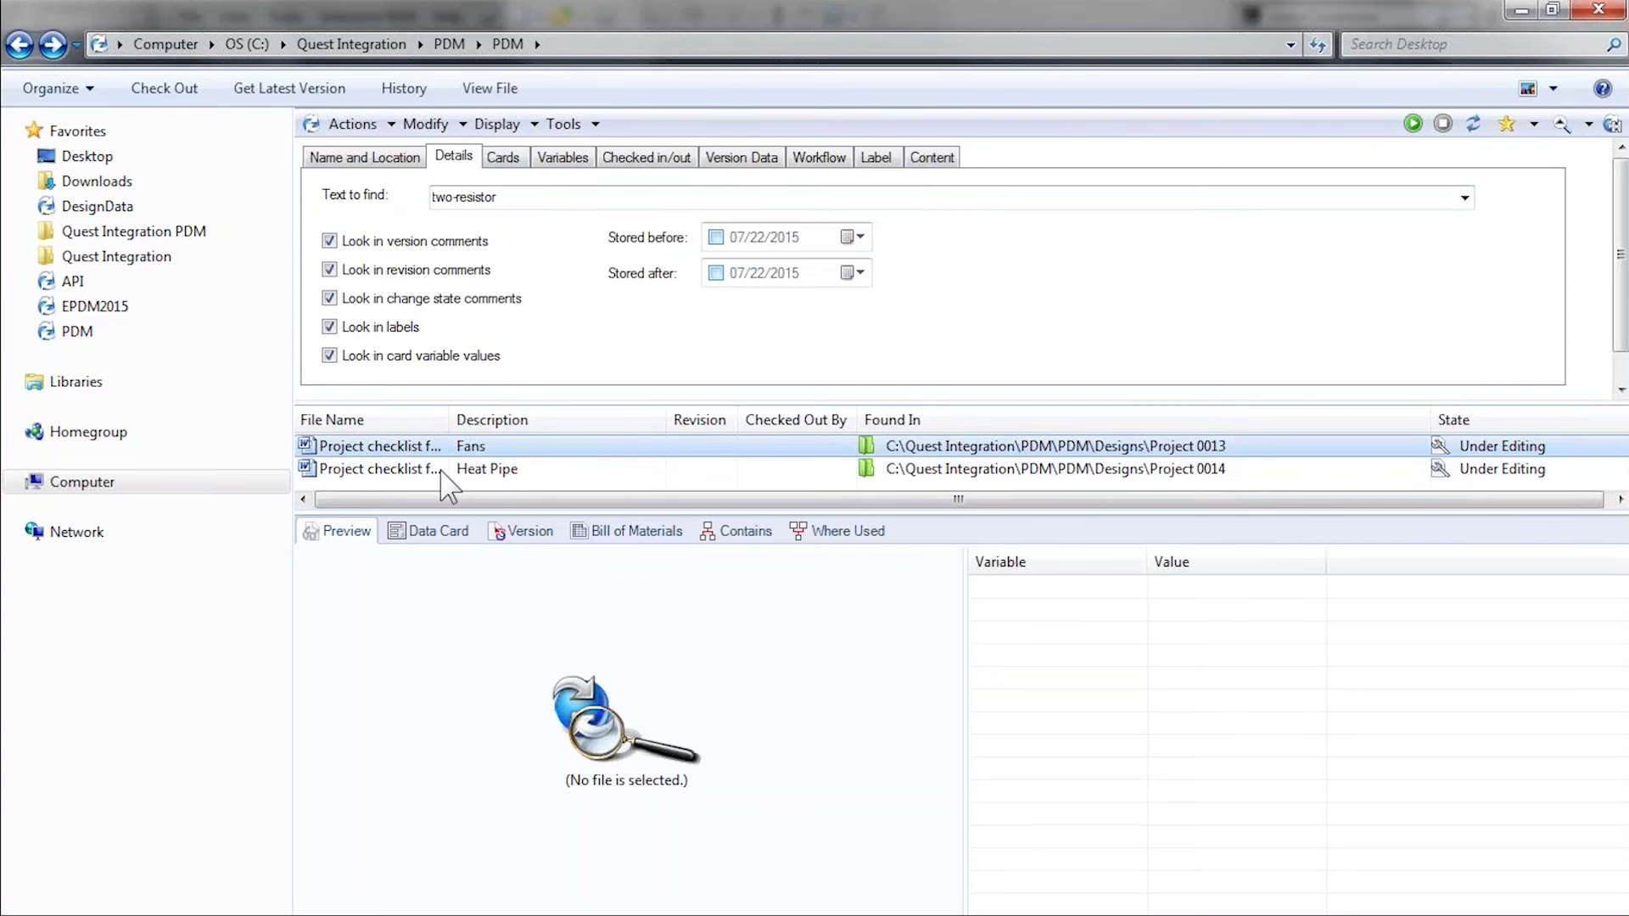
right_click(401, 449)
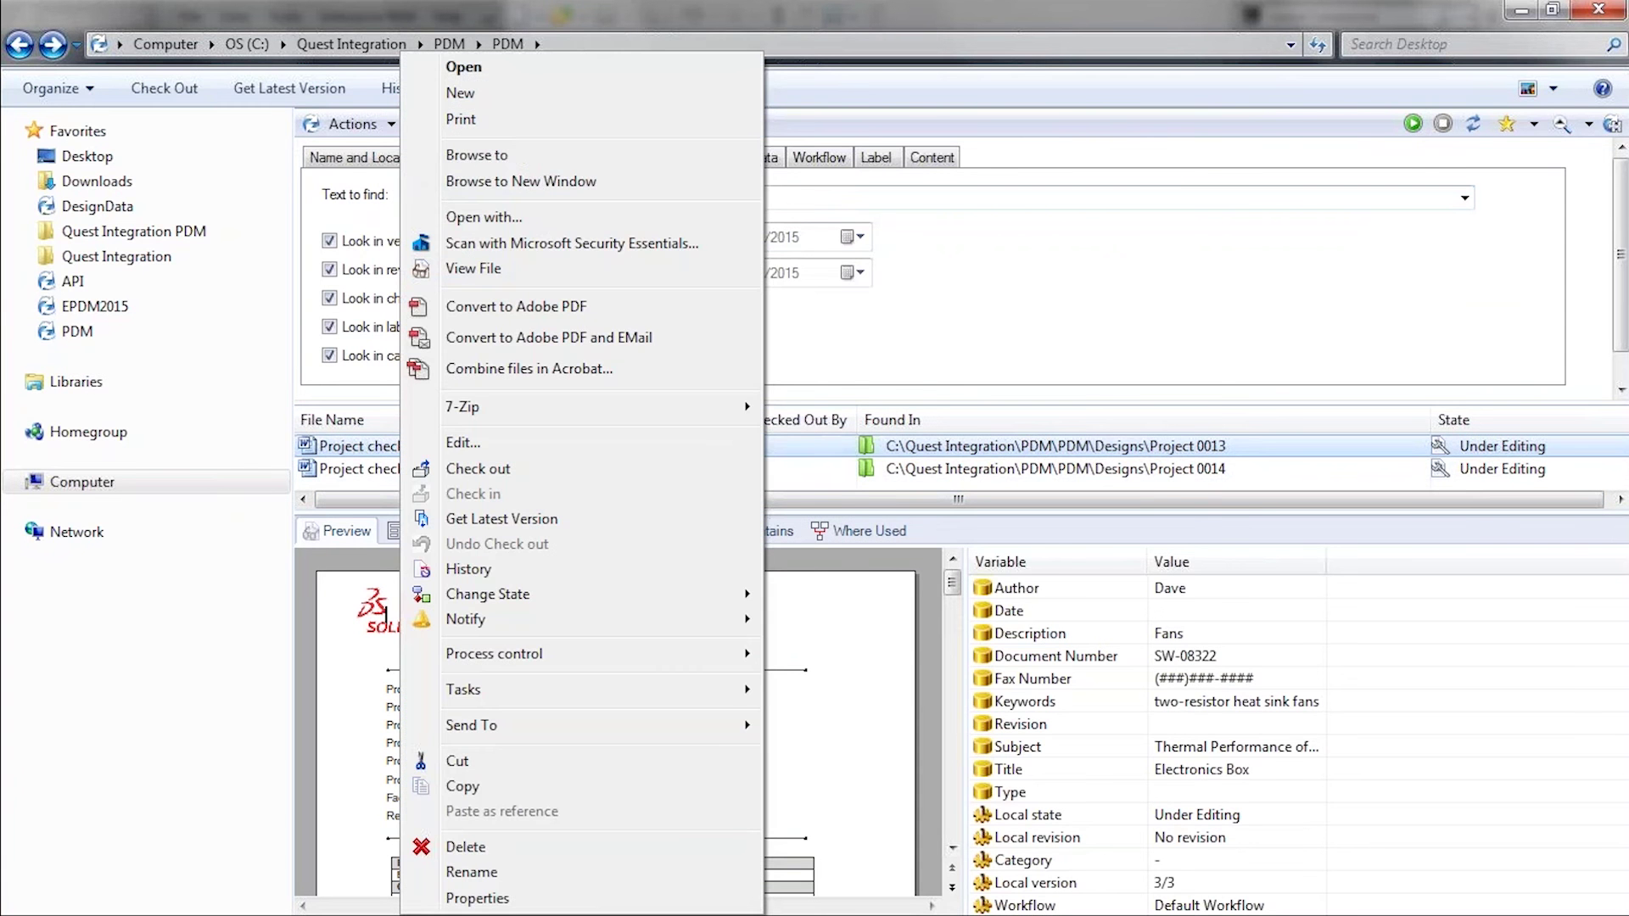
click(530, 156)
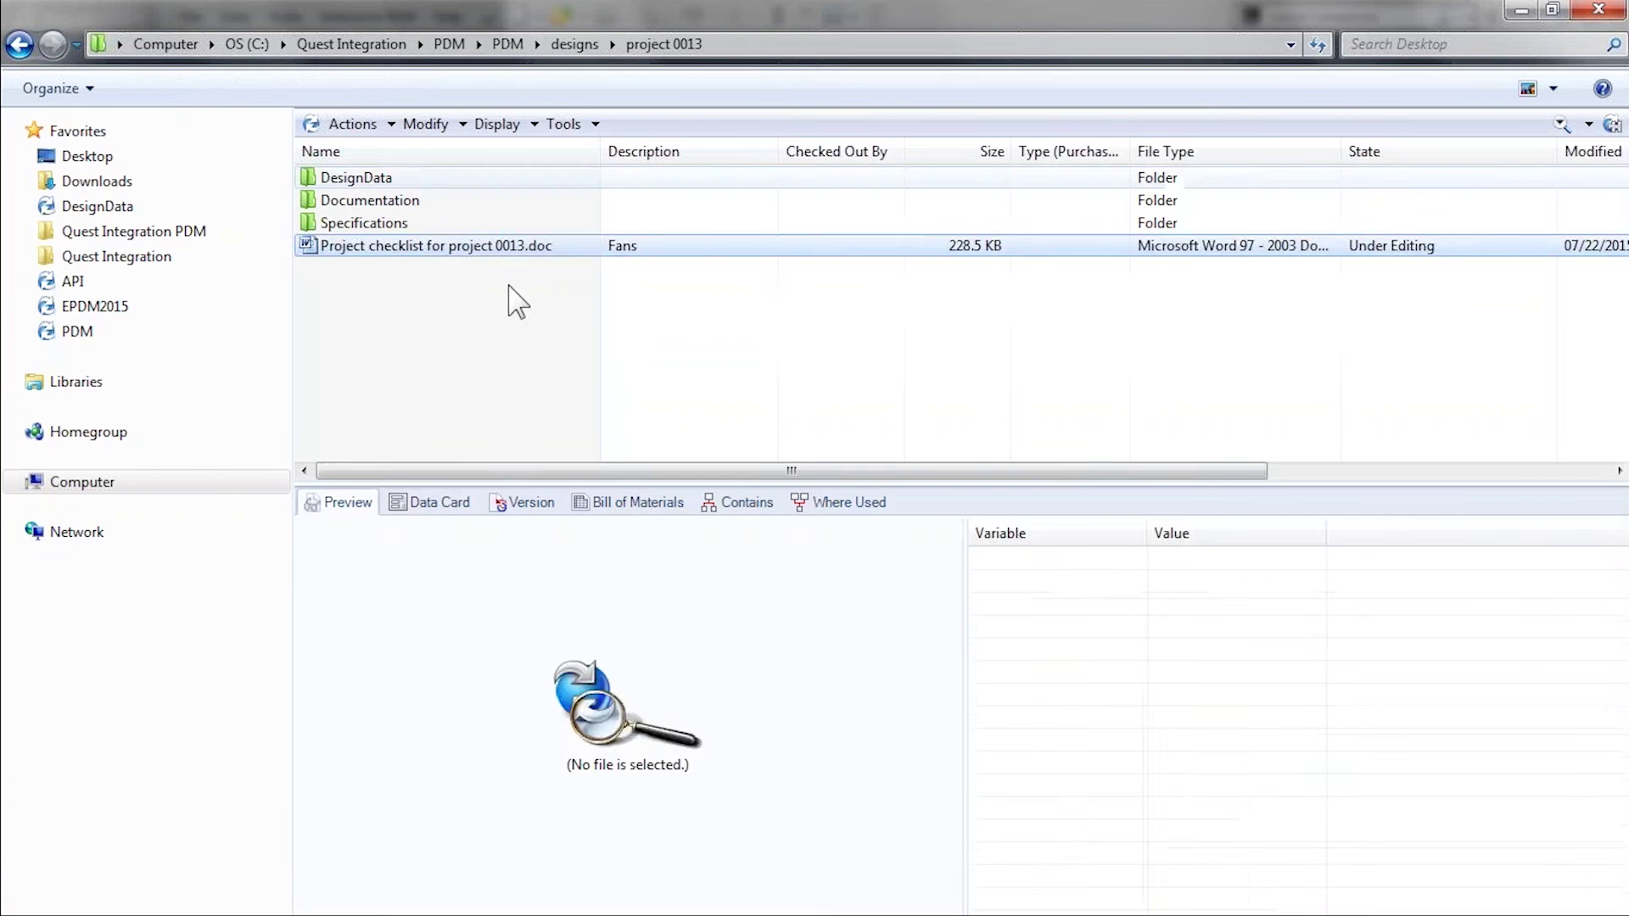
click(433, 508)
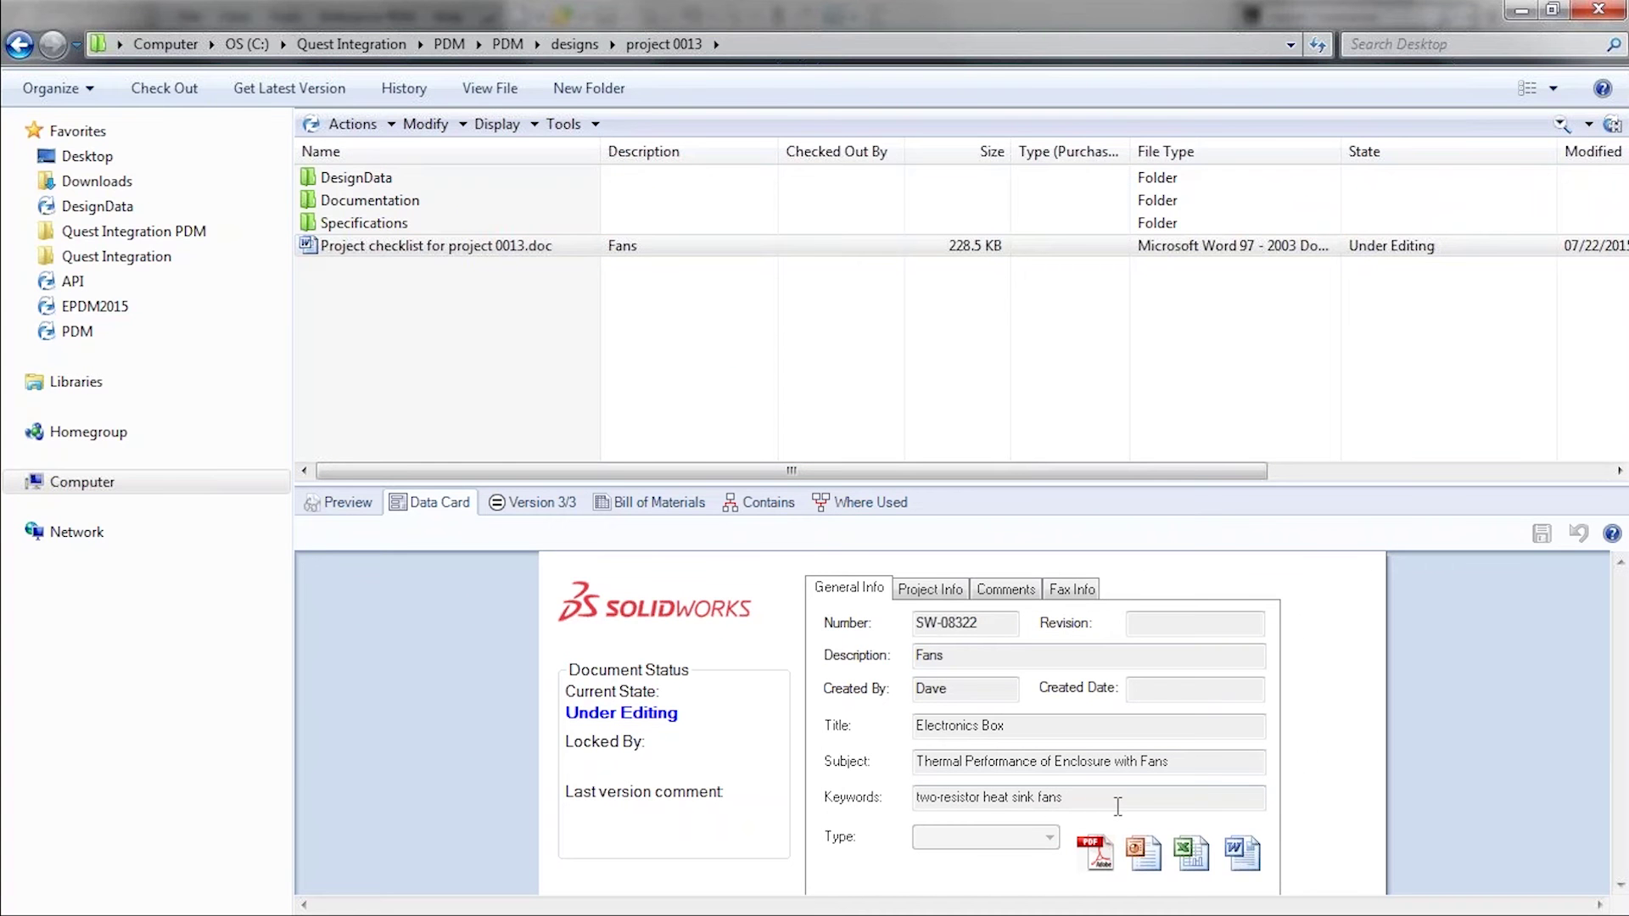
Open Electronics Assembly.SLDASM from the project's DesignData folder and compare its external-fan and internal-fan projects, ending with 1. Internal Fans active
double_click(396, 179)
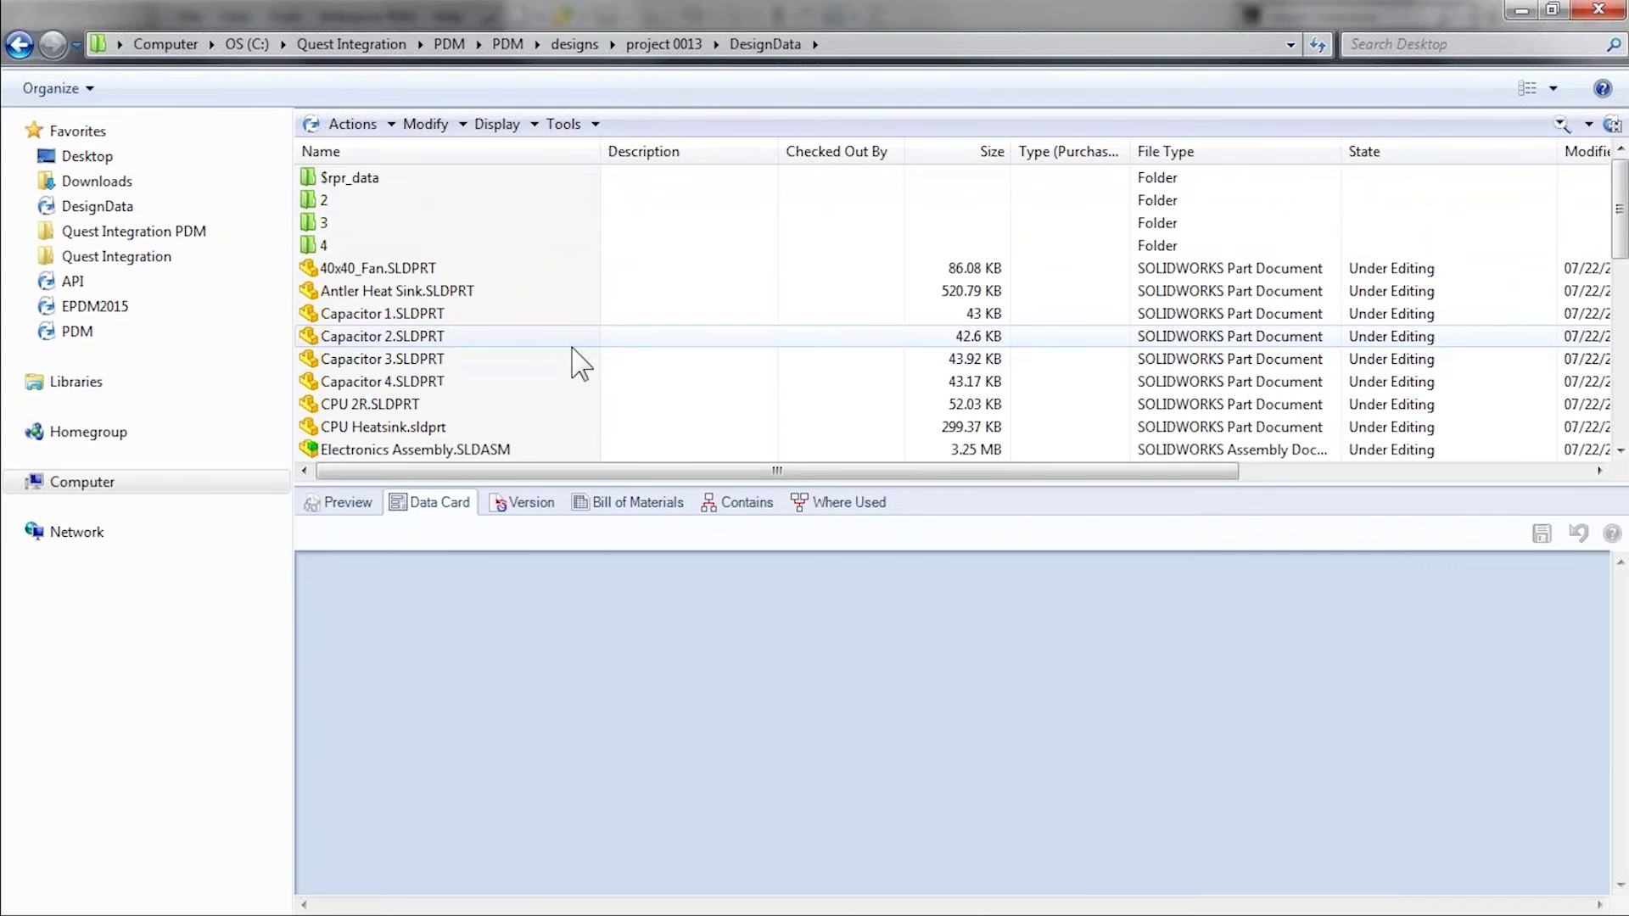
double_click(484, 450)
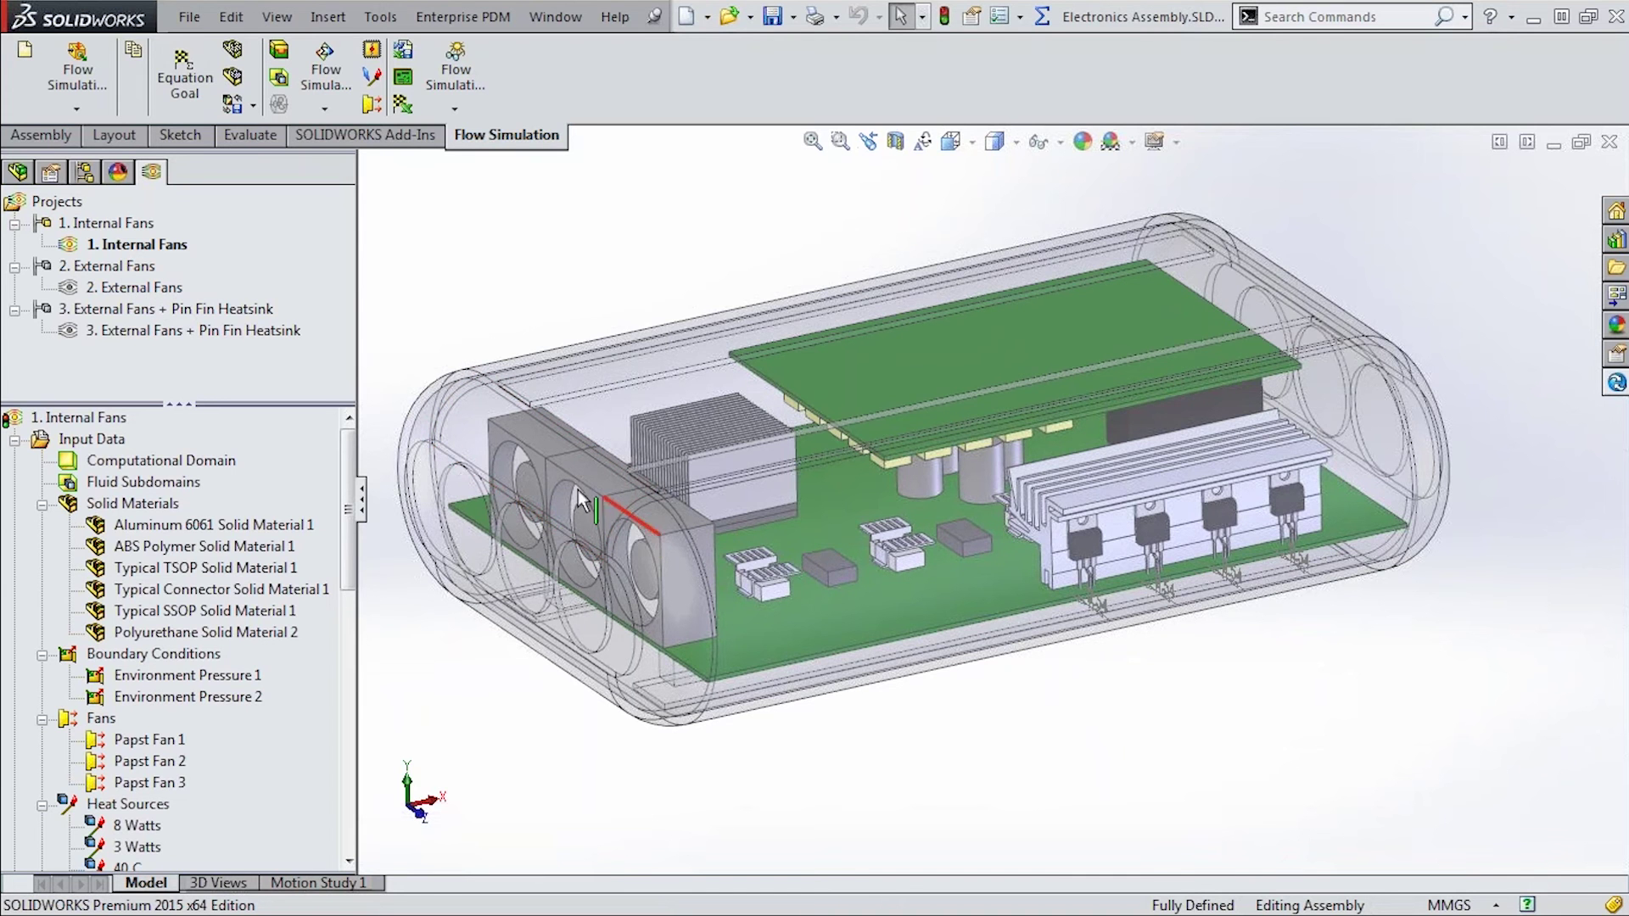
double_click(144, 287)
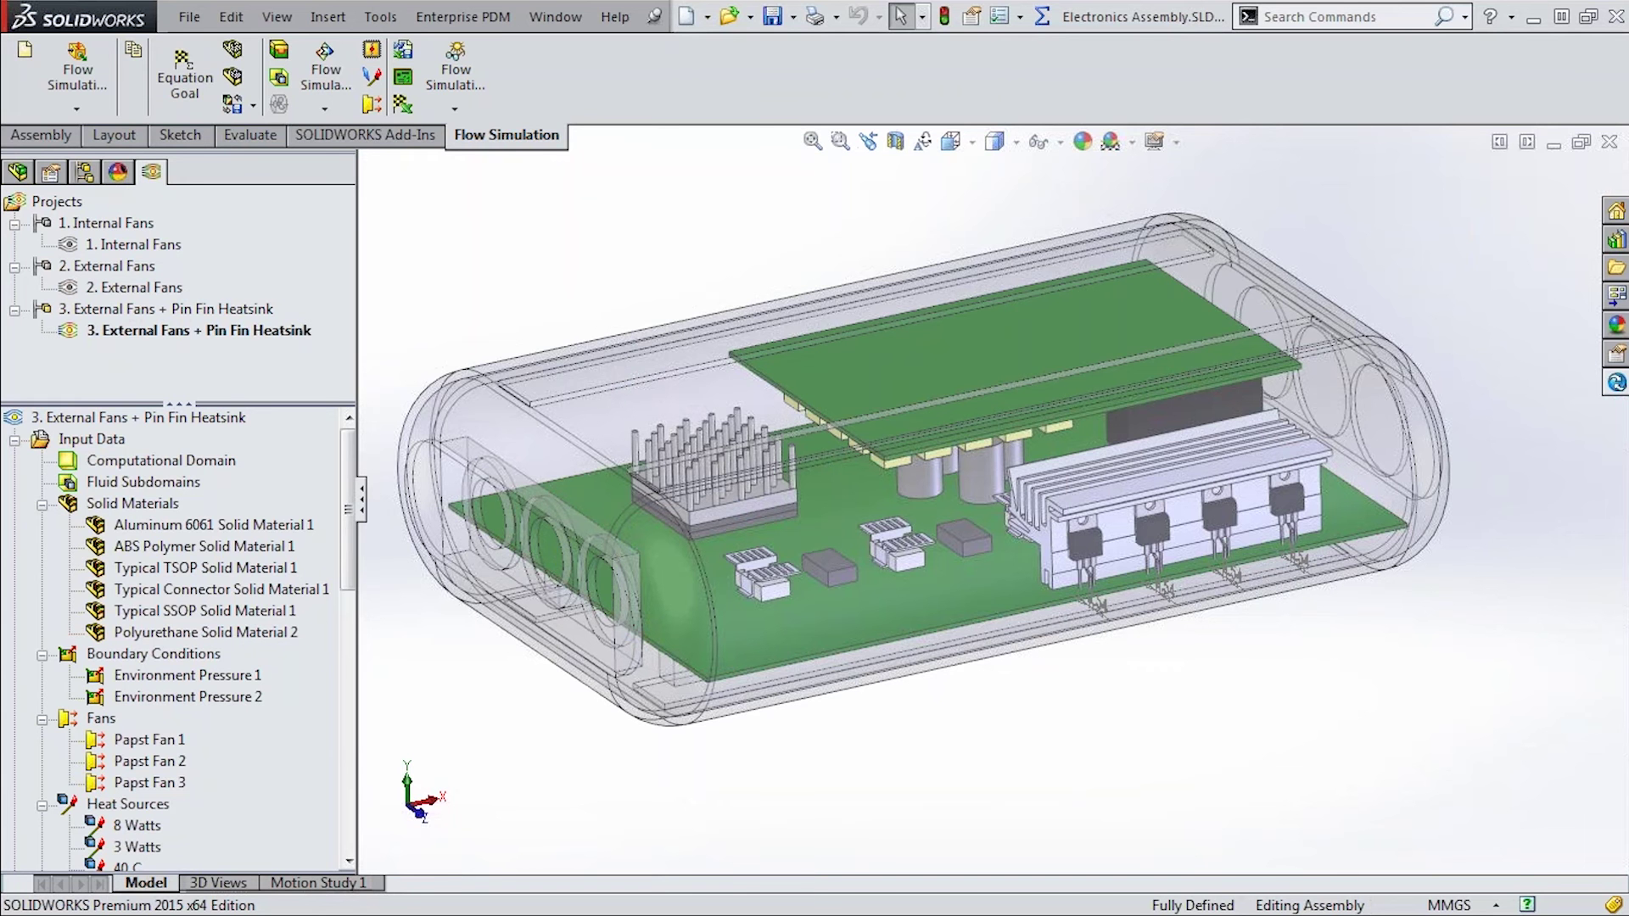
double_click(134, 245)
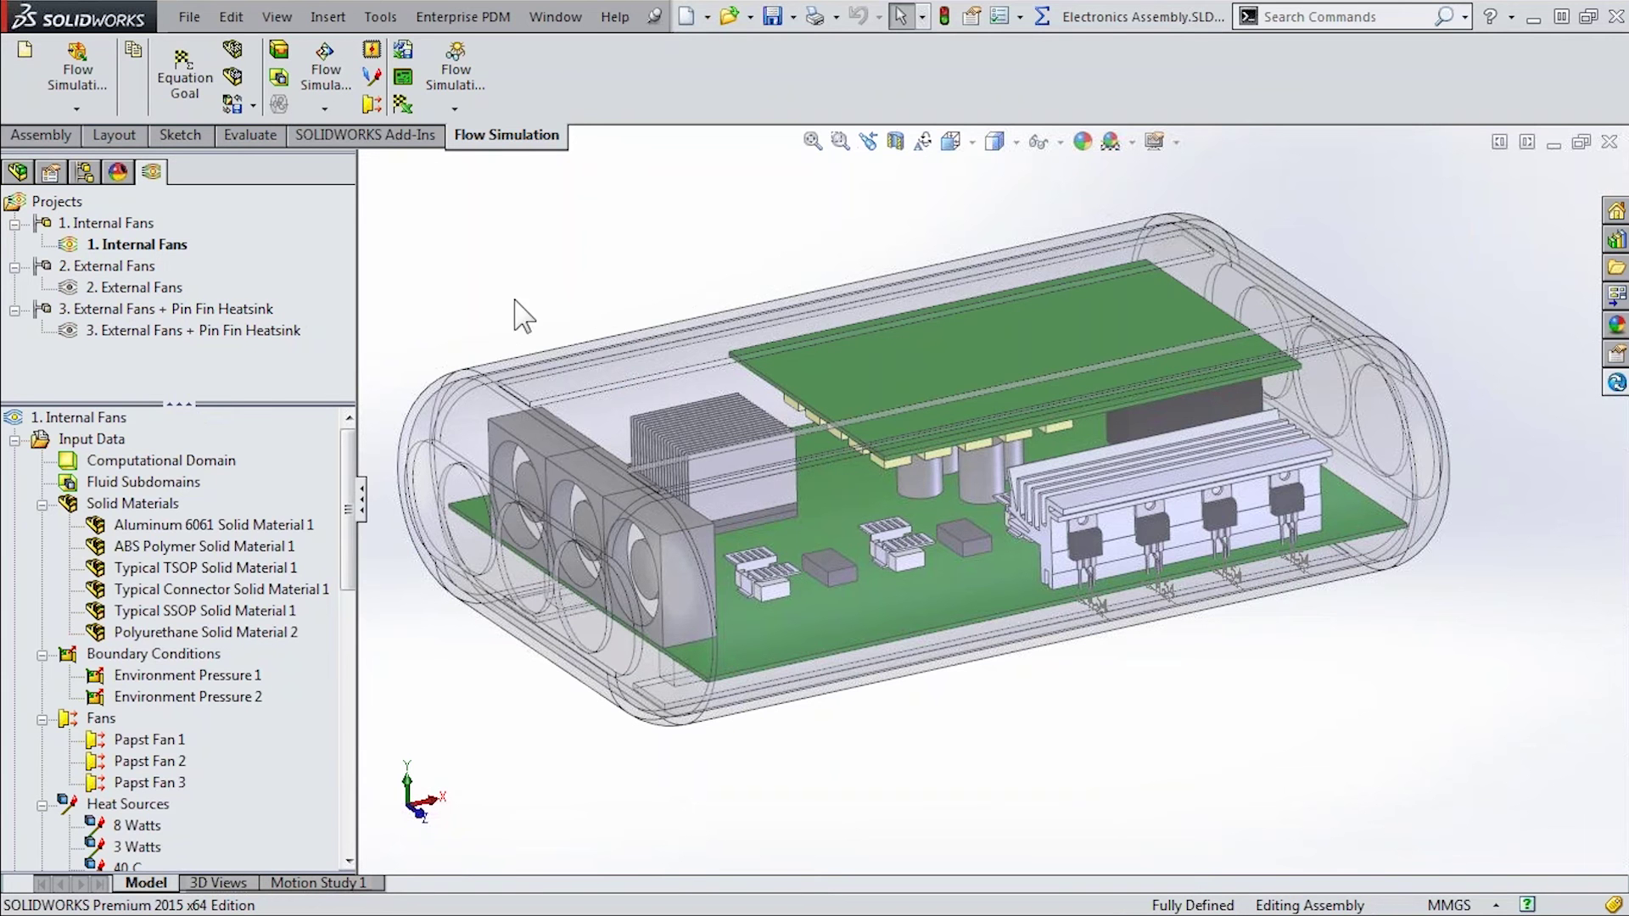
Start a new Flow Simulation wizard project in SI units as an internal analysis with heat conduction in solids, and expand the wizard's navigator
click(384, 17)
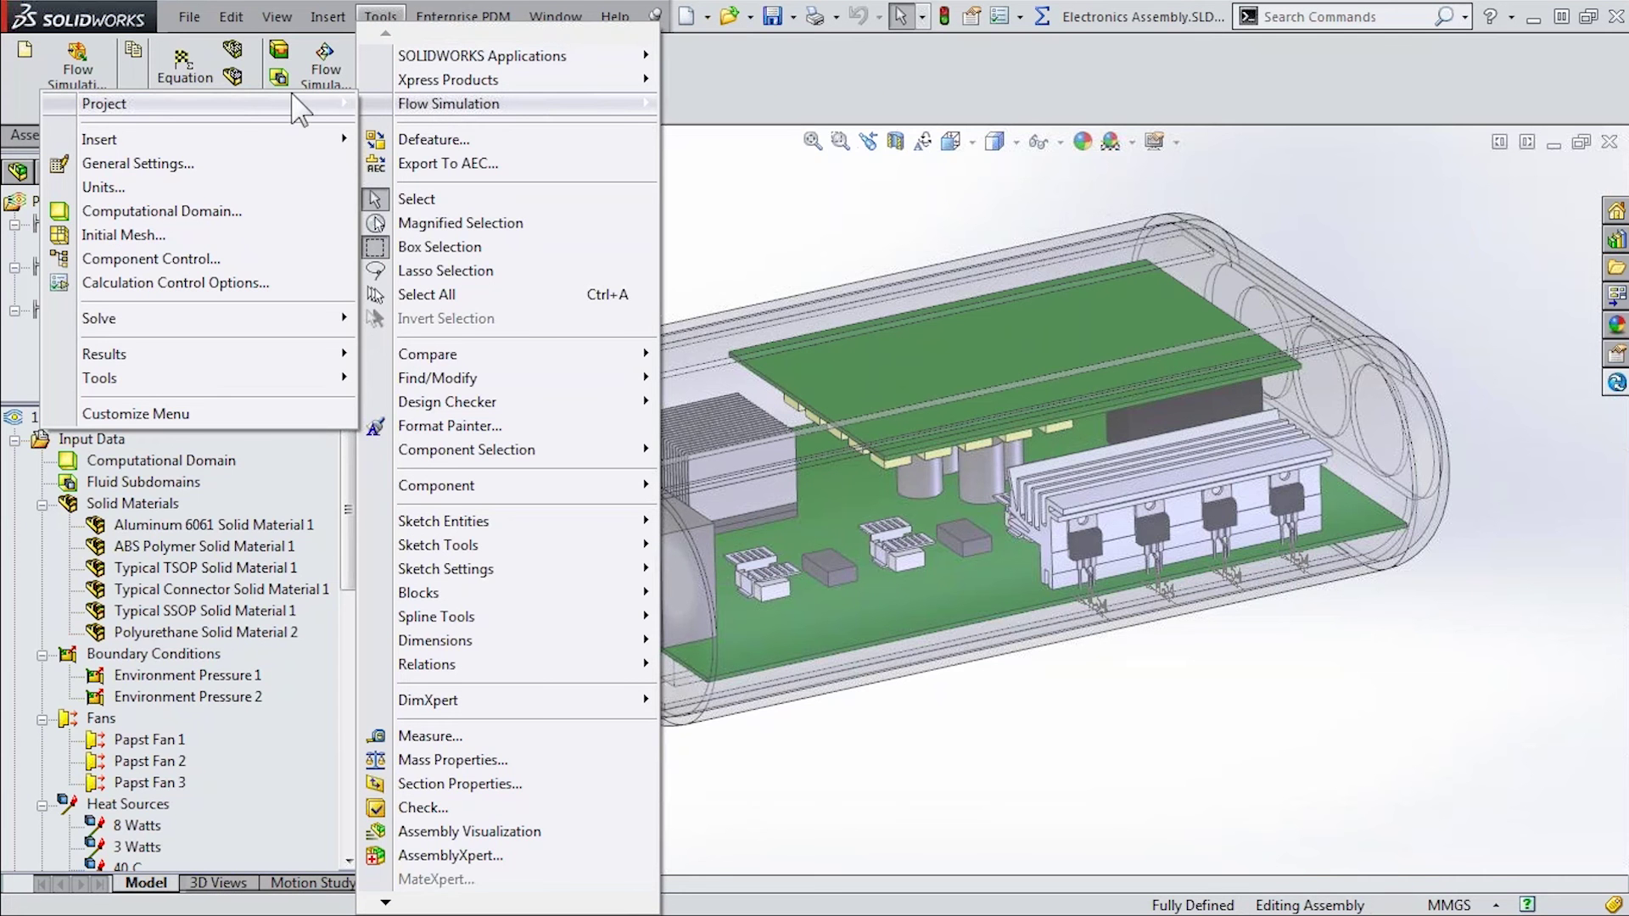
mouse_move(293, 106)
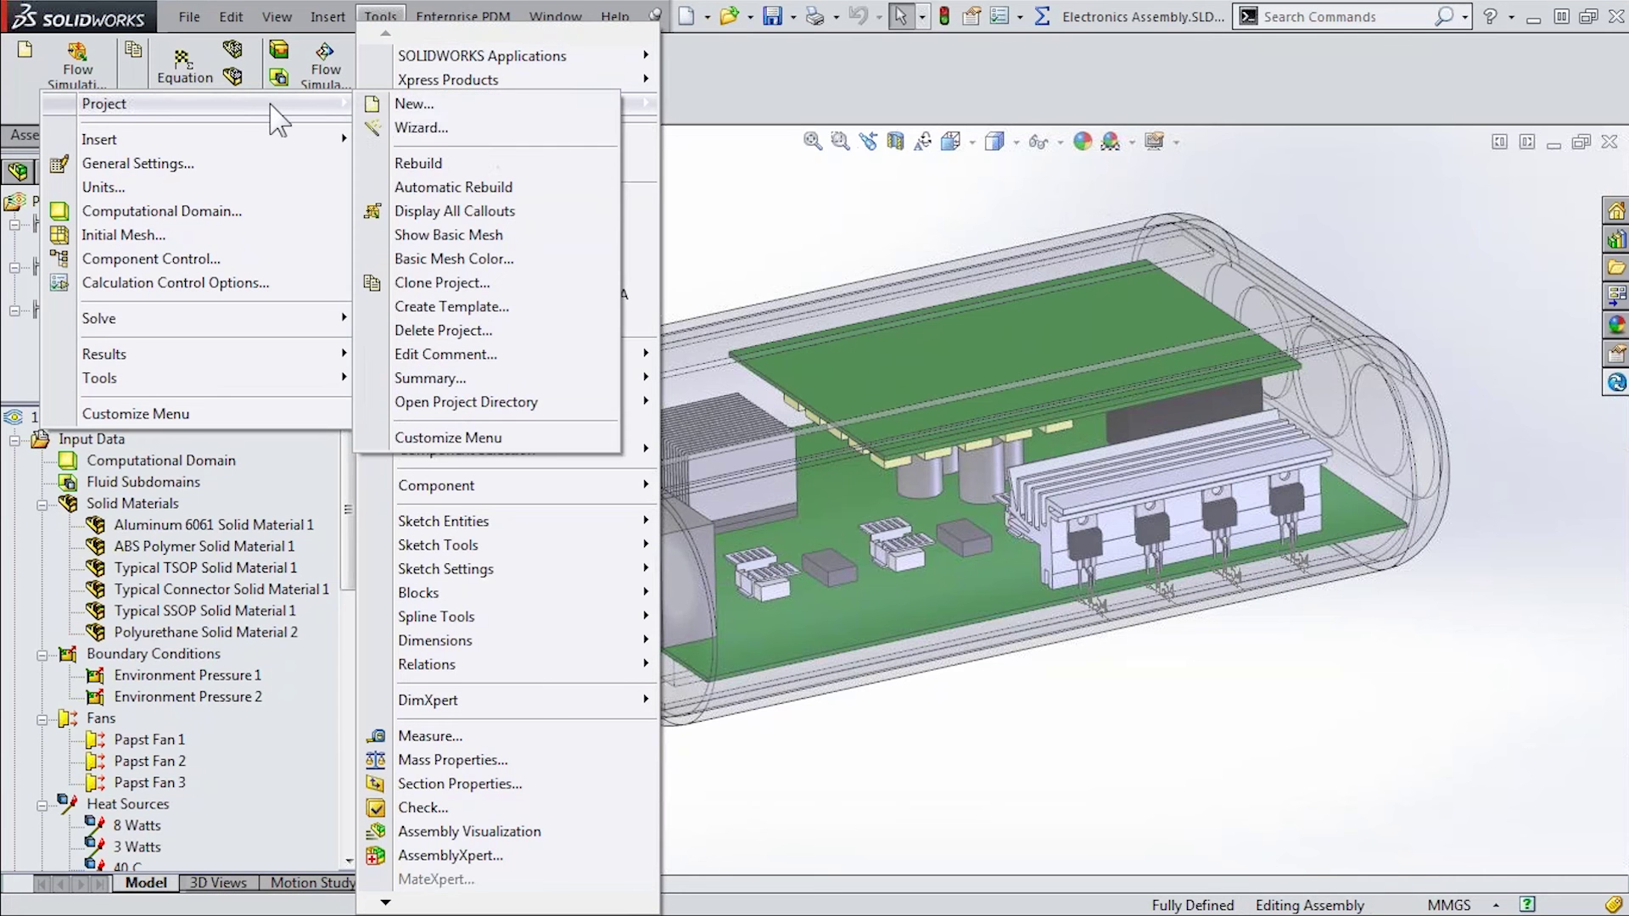
click(448, 128)
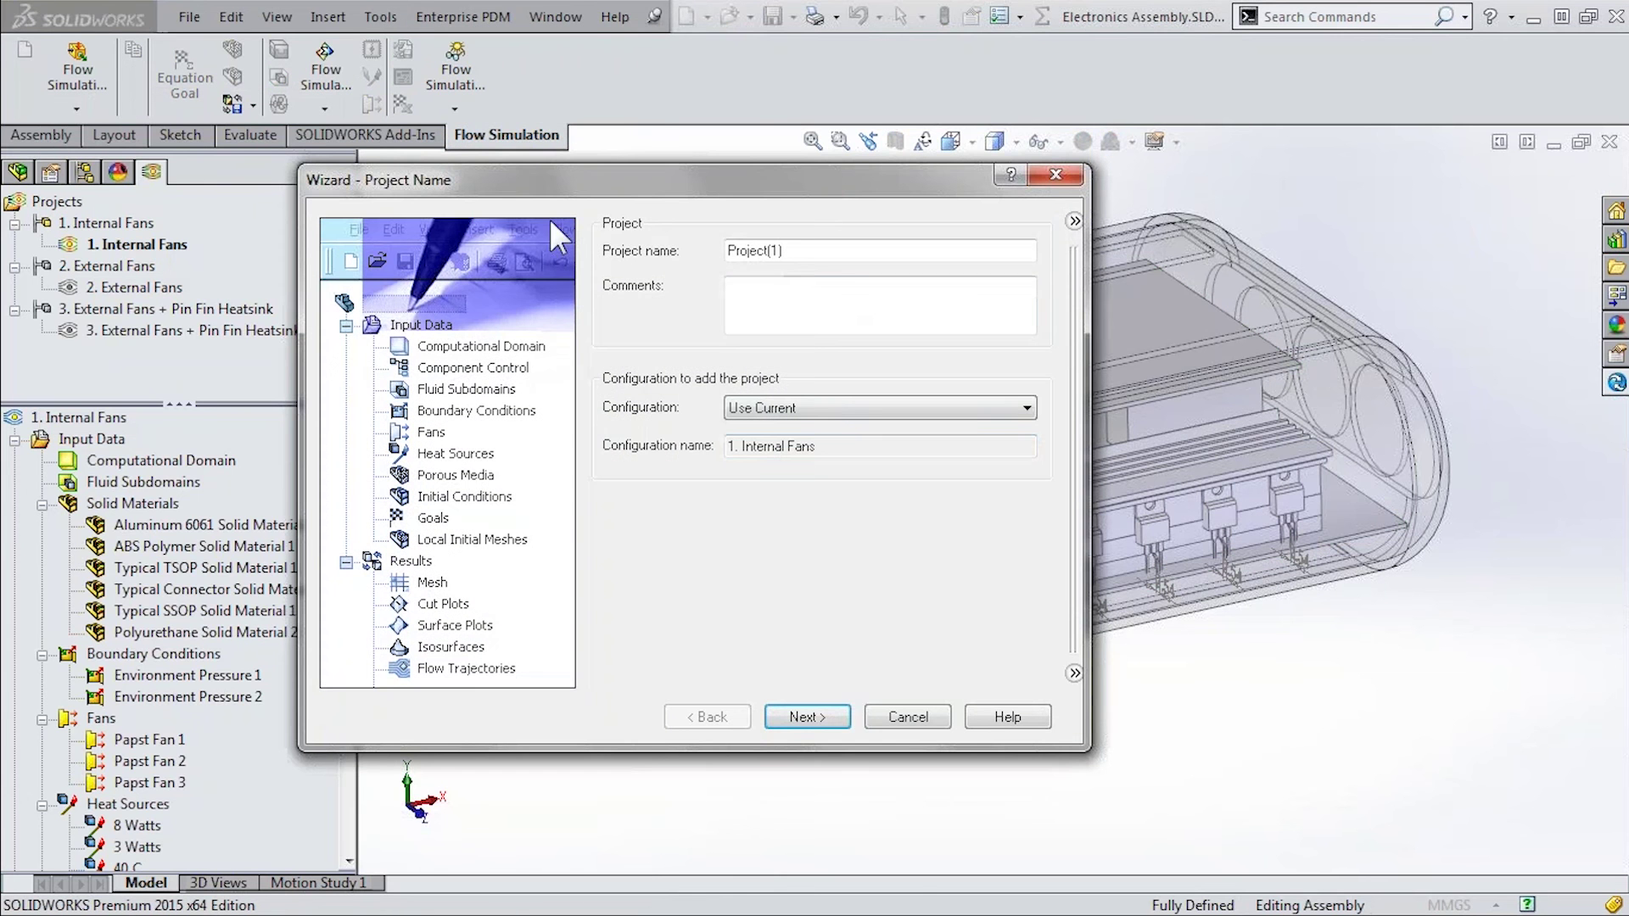
click(827, 730)
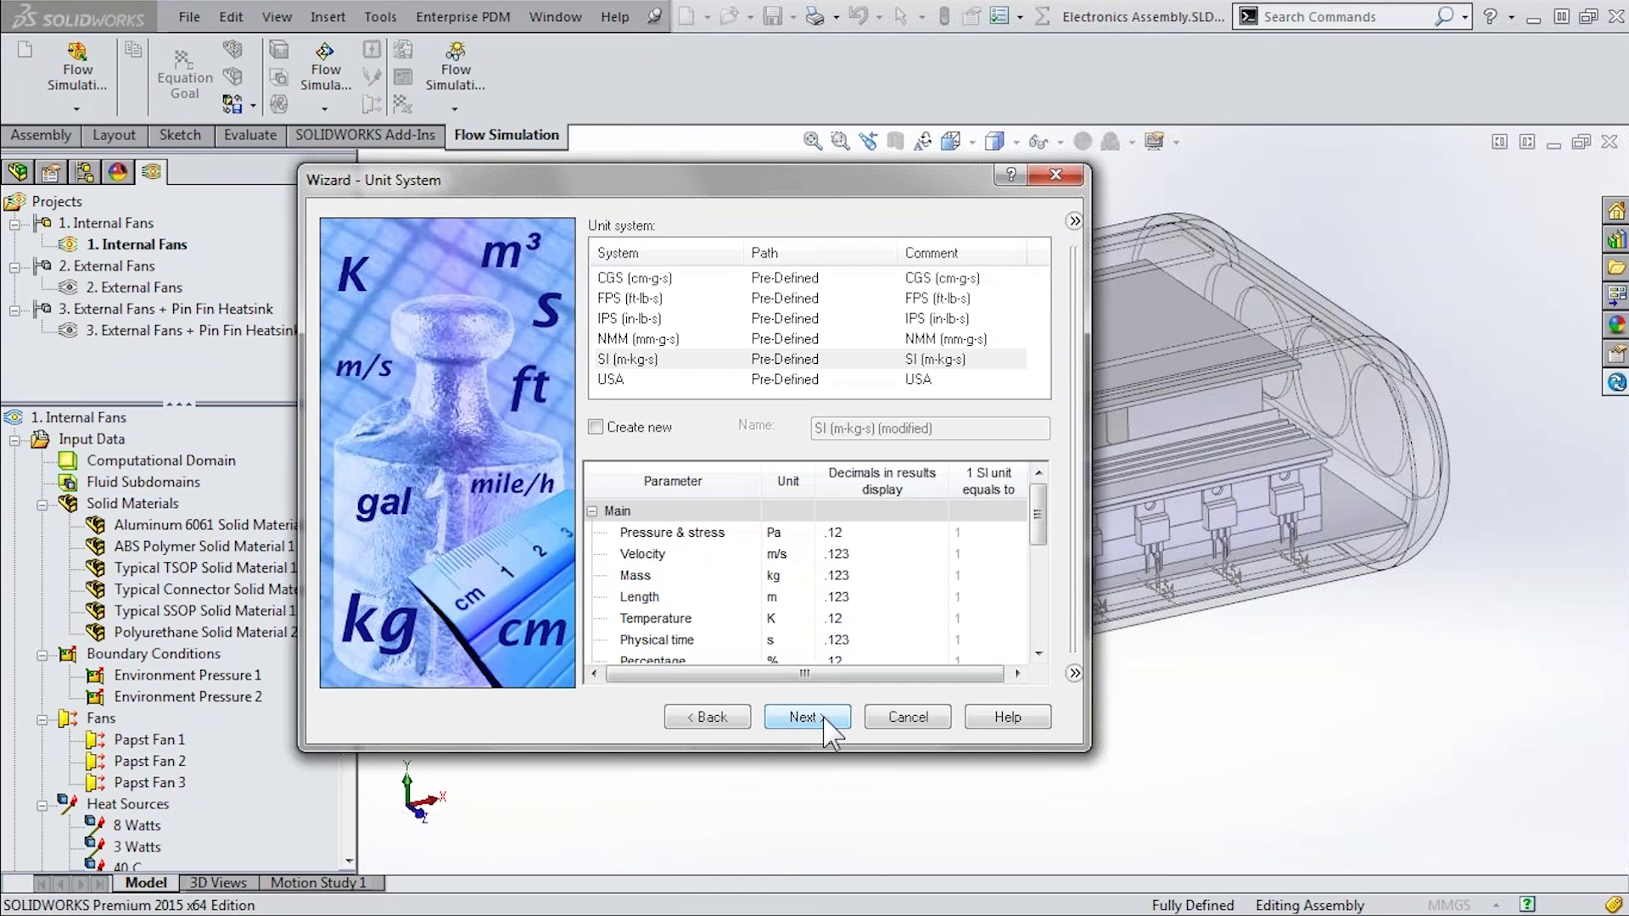
click(804, 718)
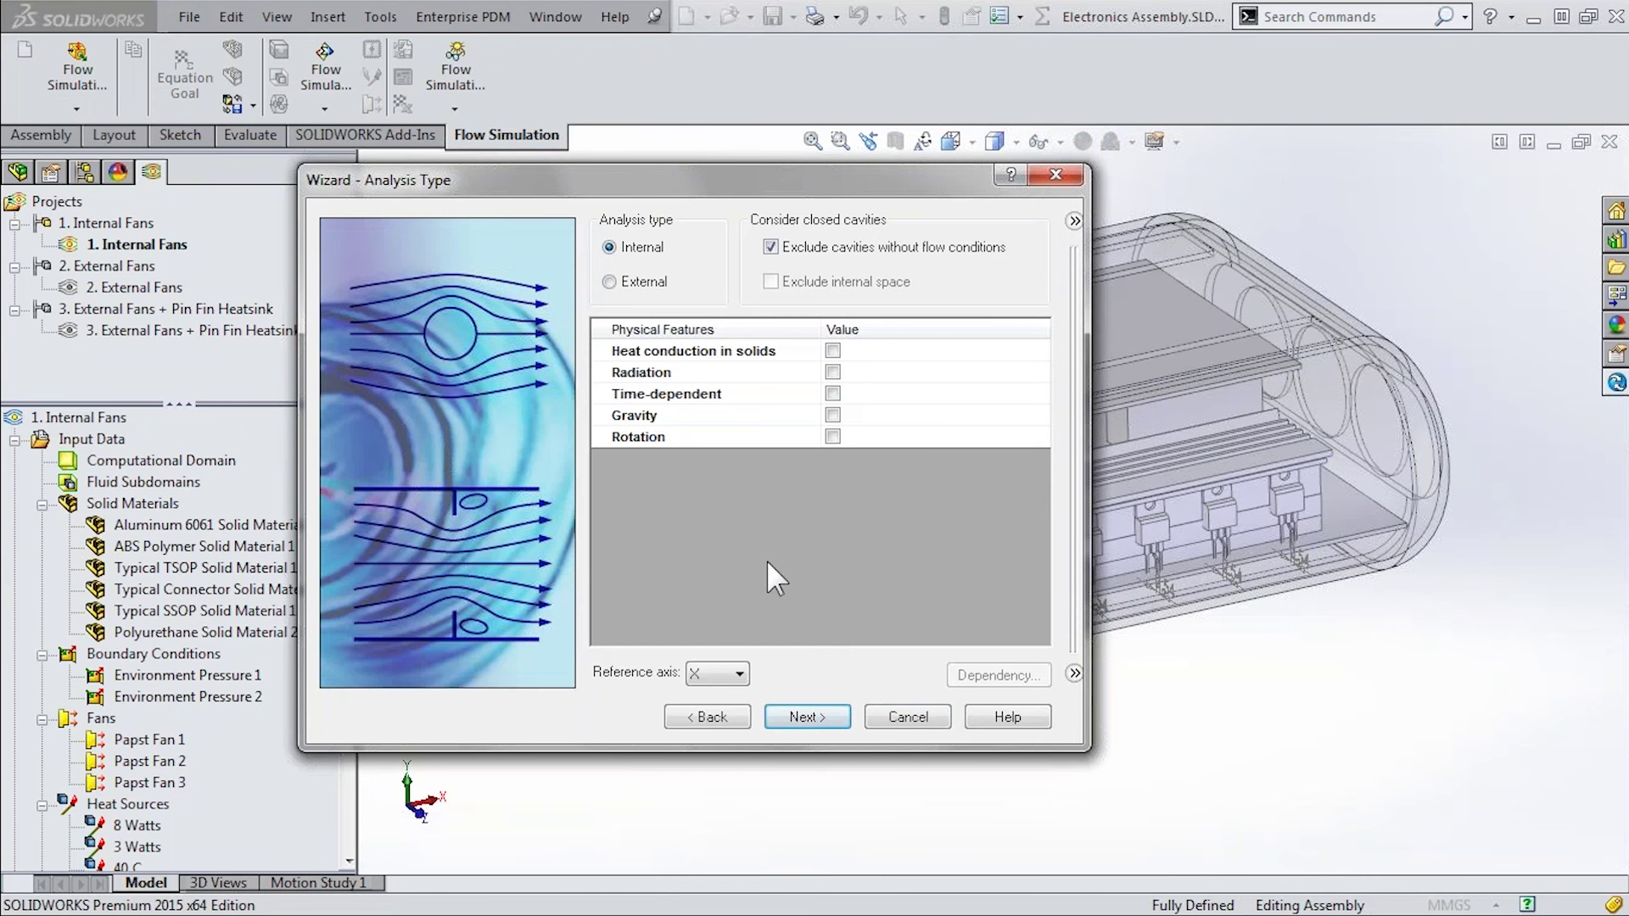
click(832, 351)
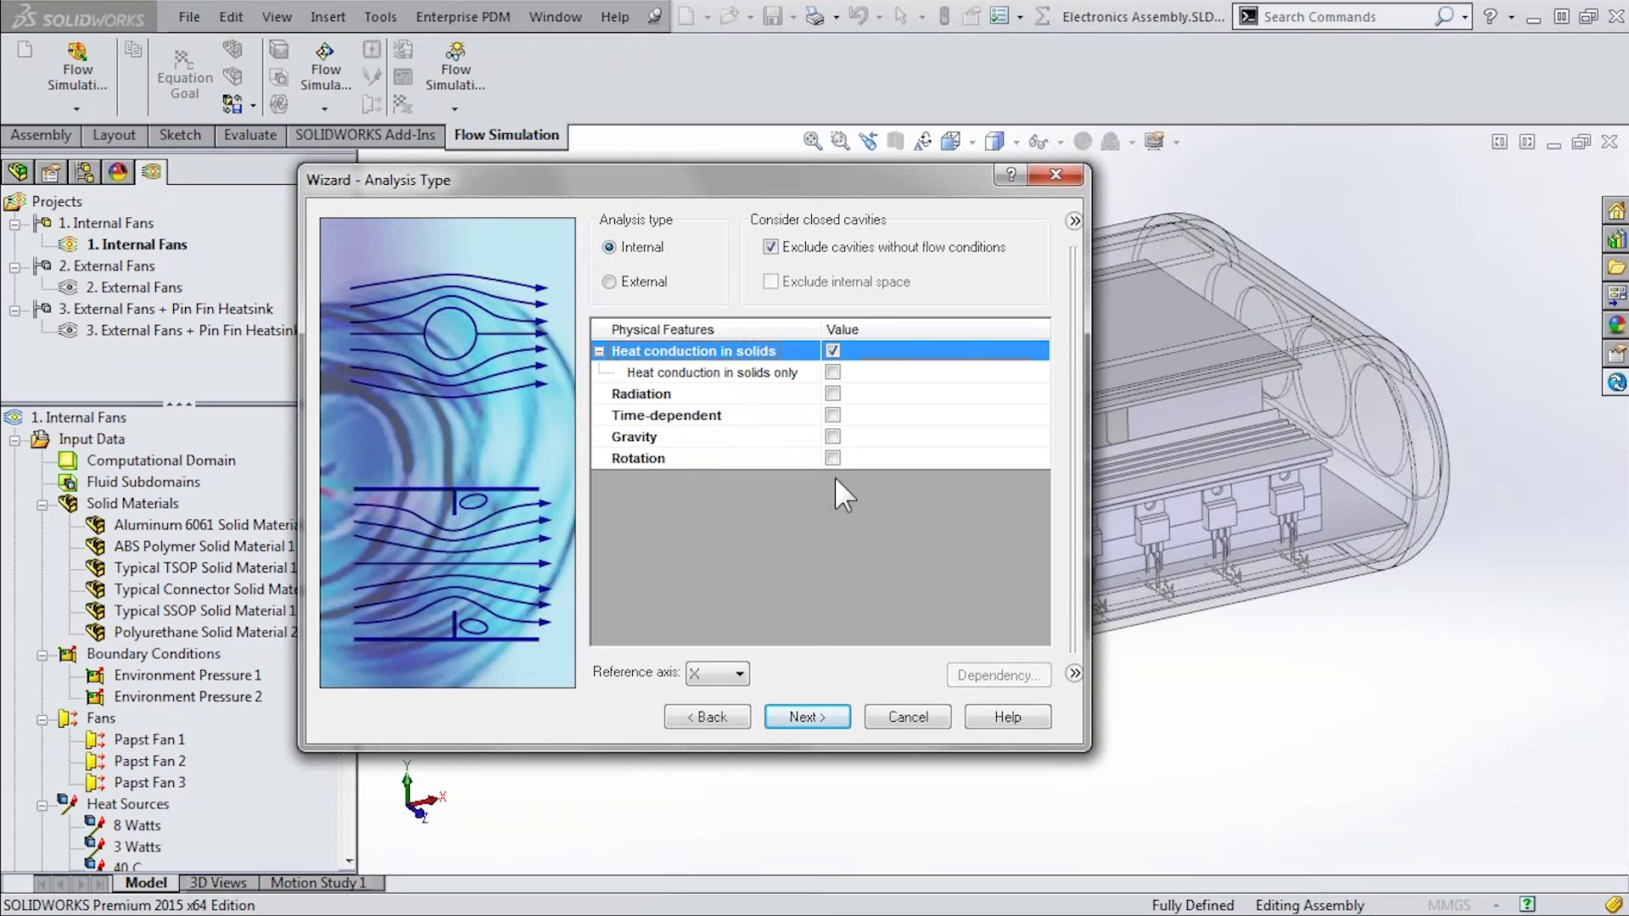
click(1075, 222)
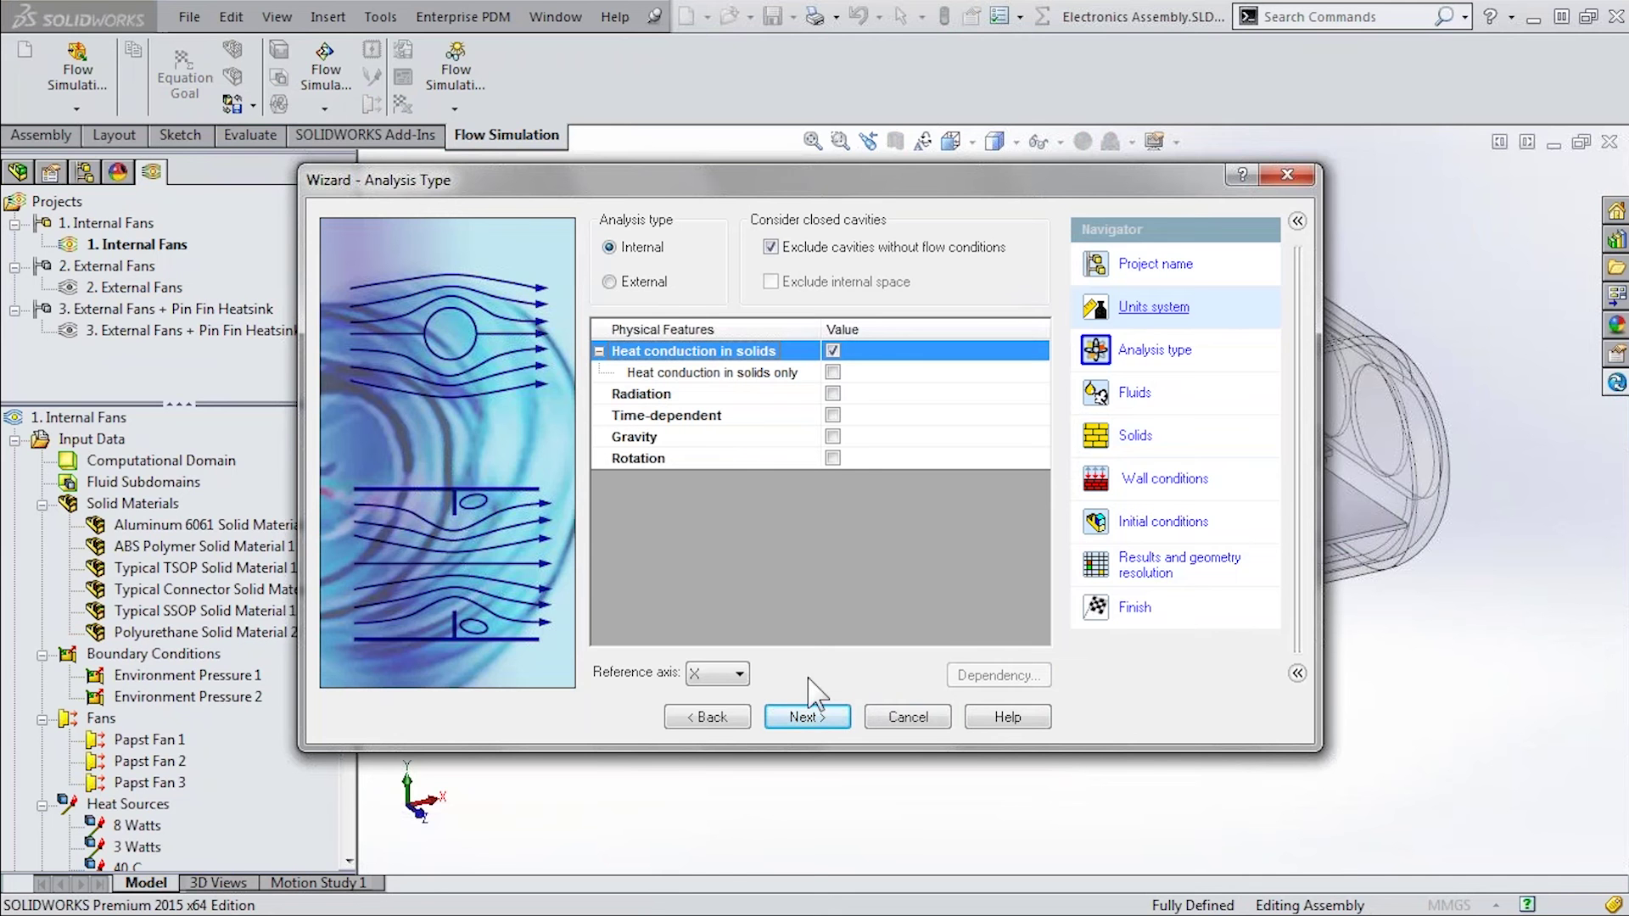
Choose Air as the wizard project's default fluid and Alloy 42 as its default solid
click(818, 723)
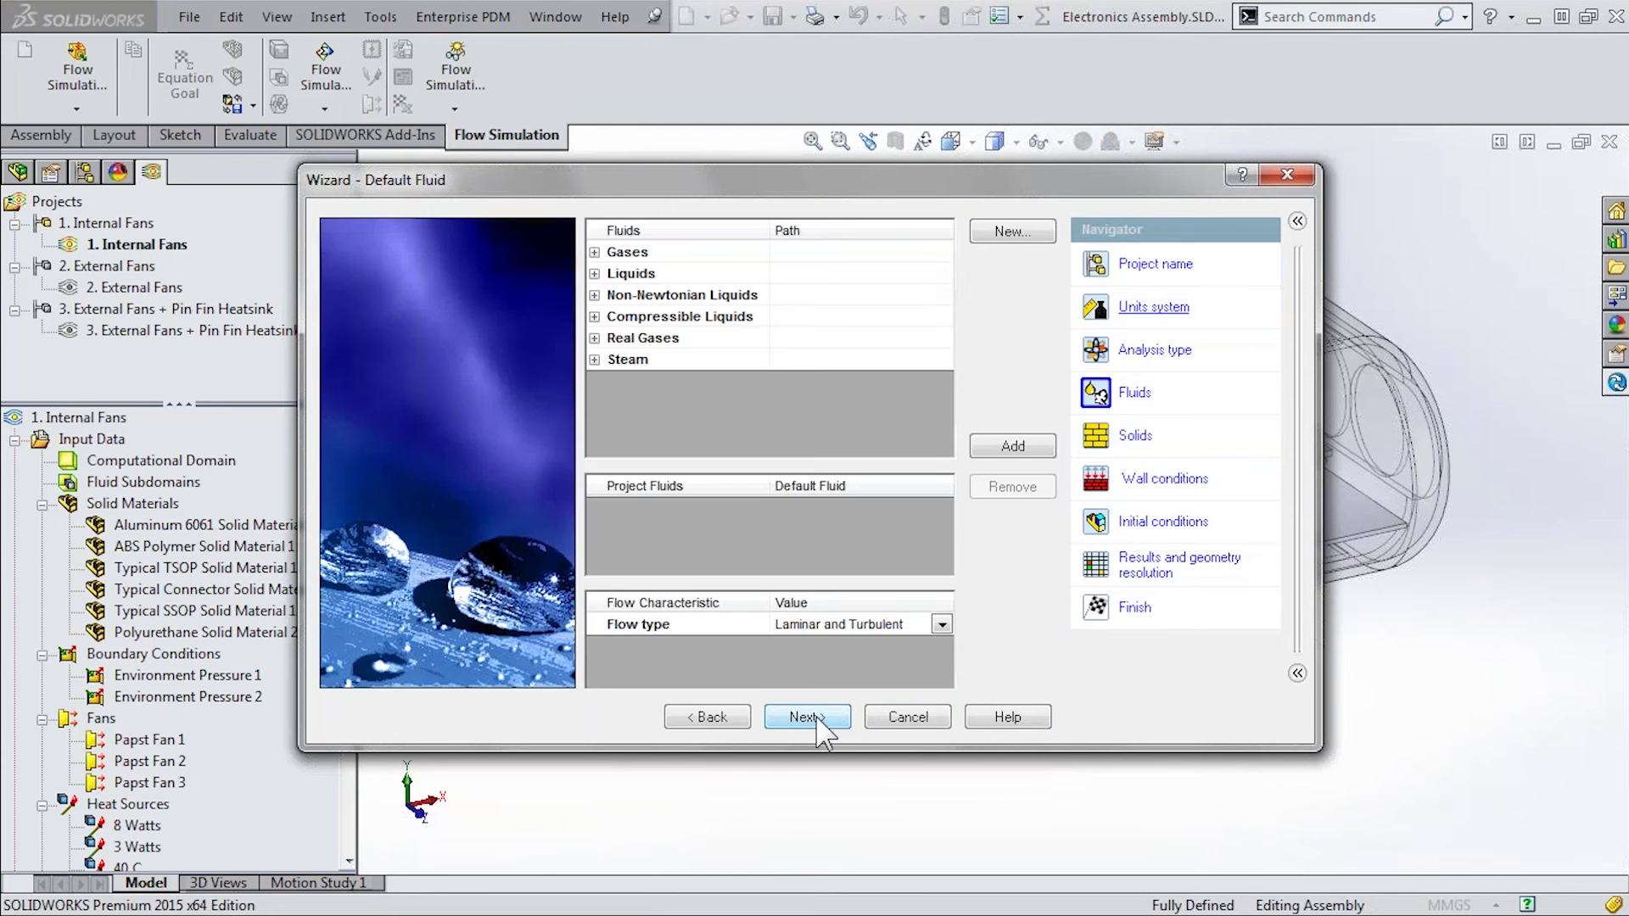
click(594, 252)
double_click(650, 316)
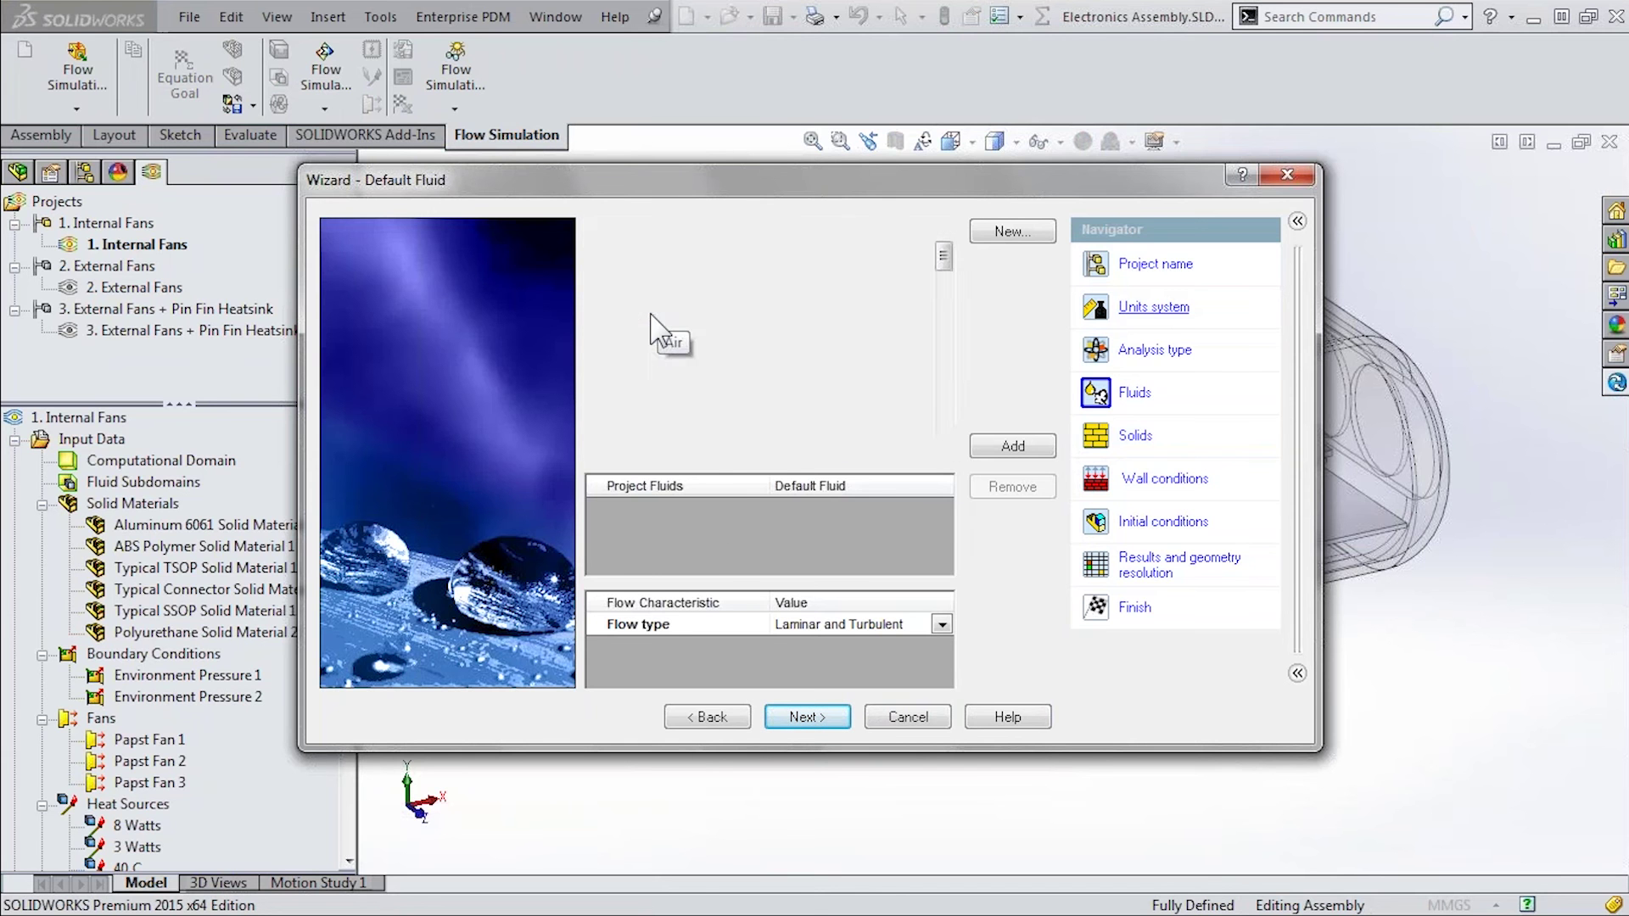
click(825, 720)
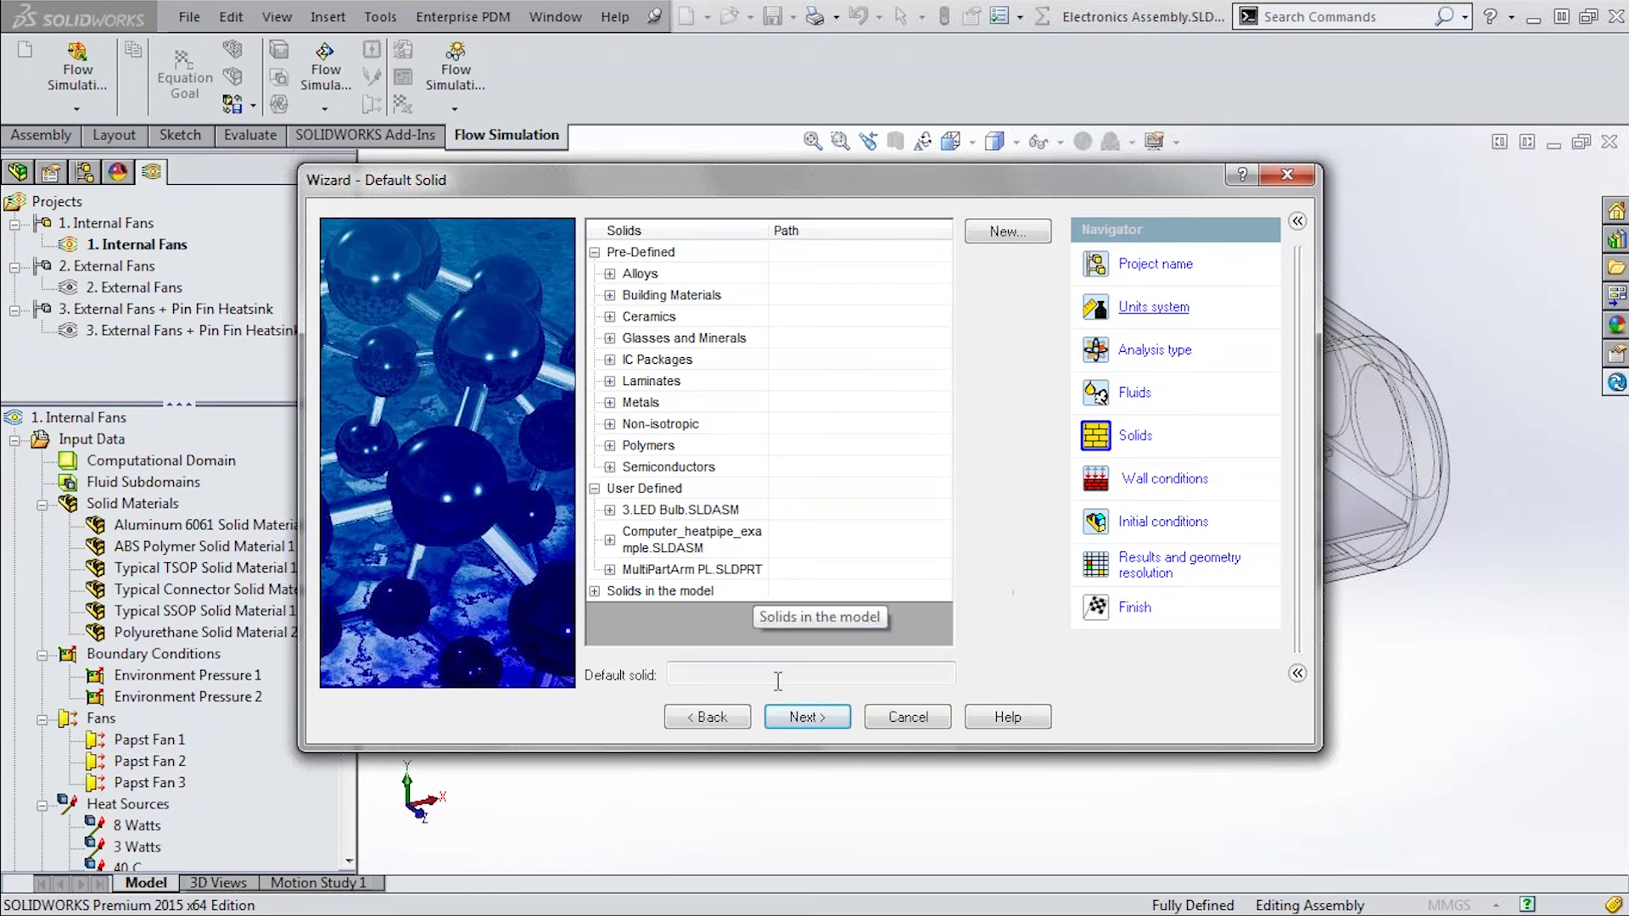
click(610, 274)
double_click(661, 316)
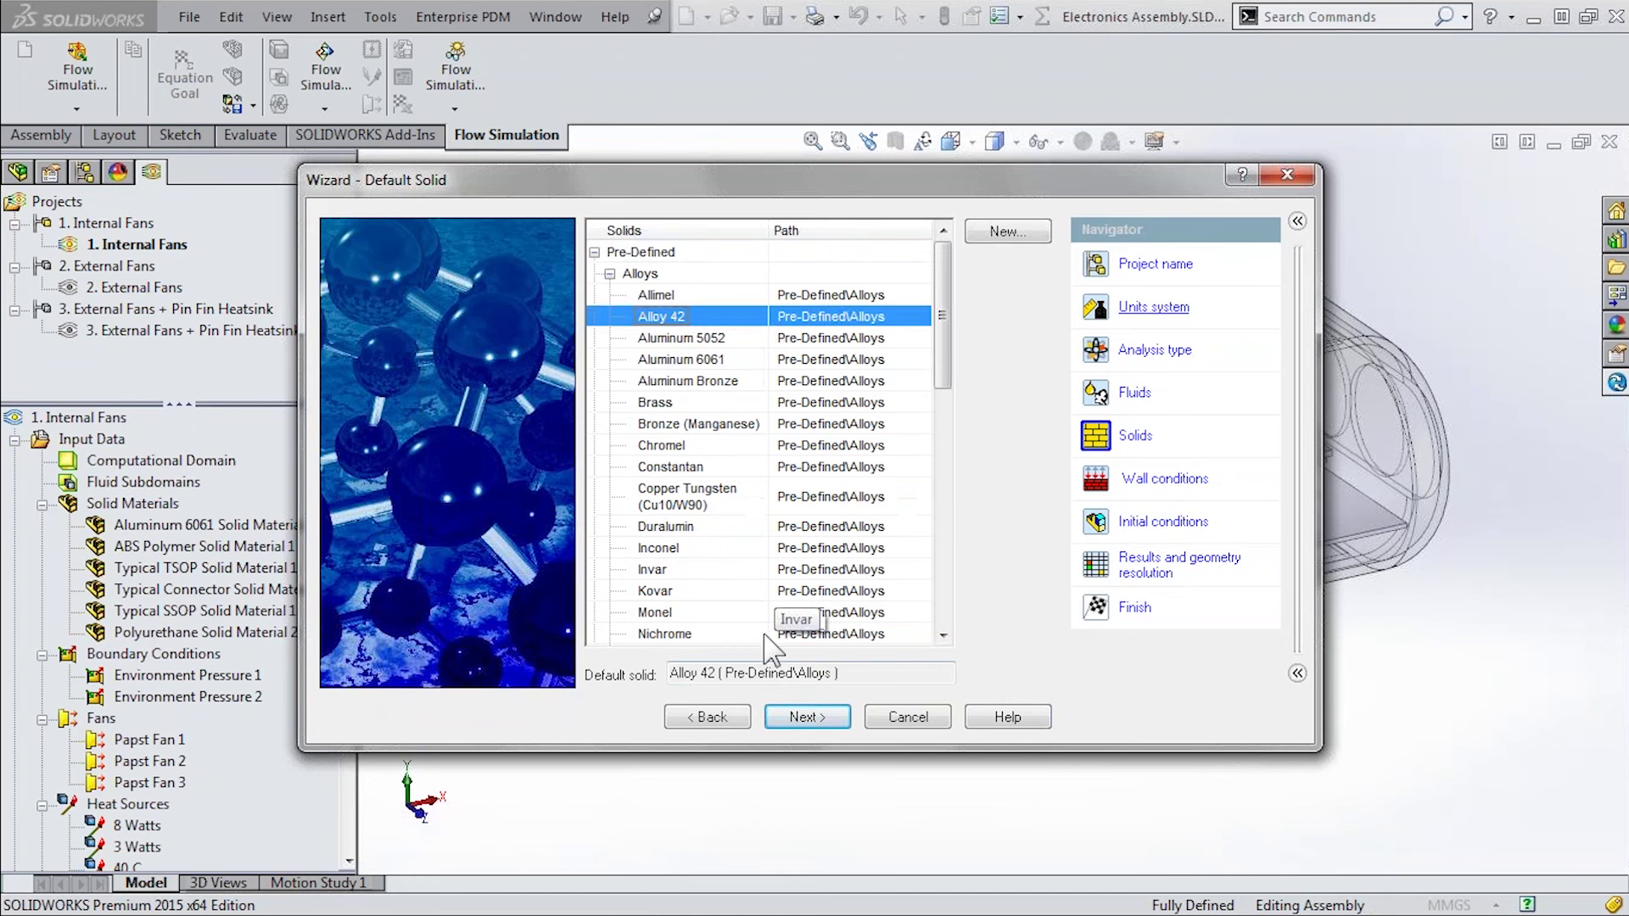
click(802, 720)
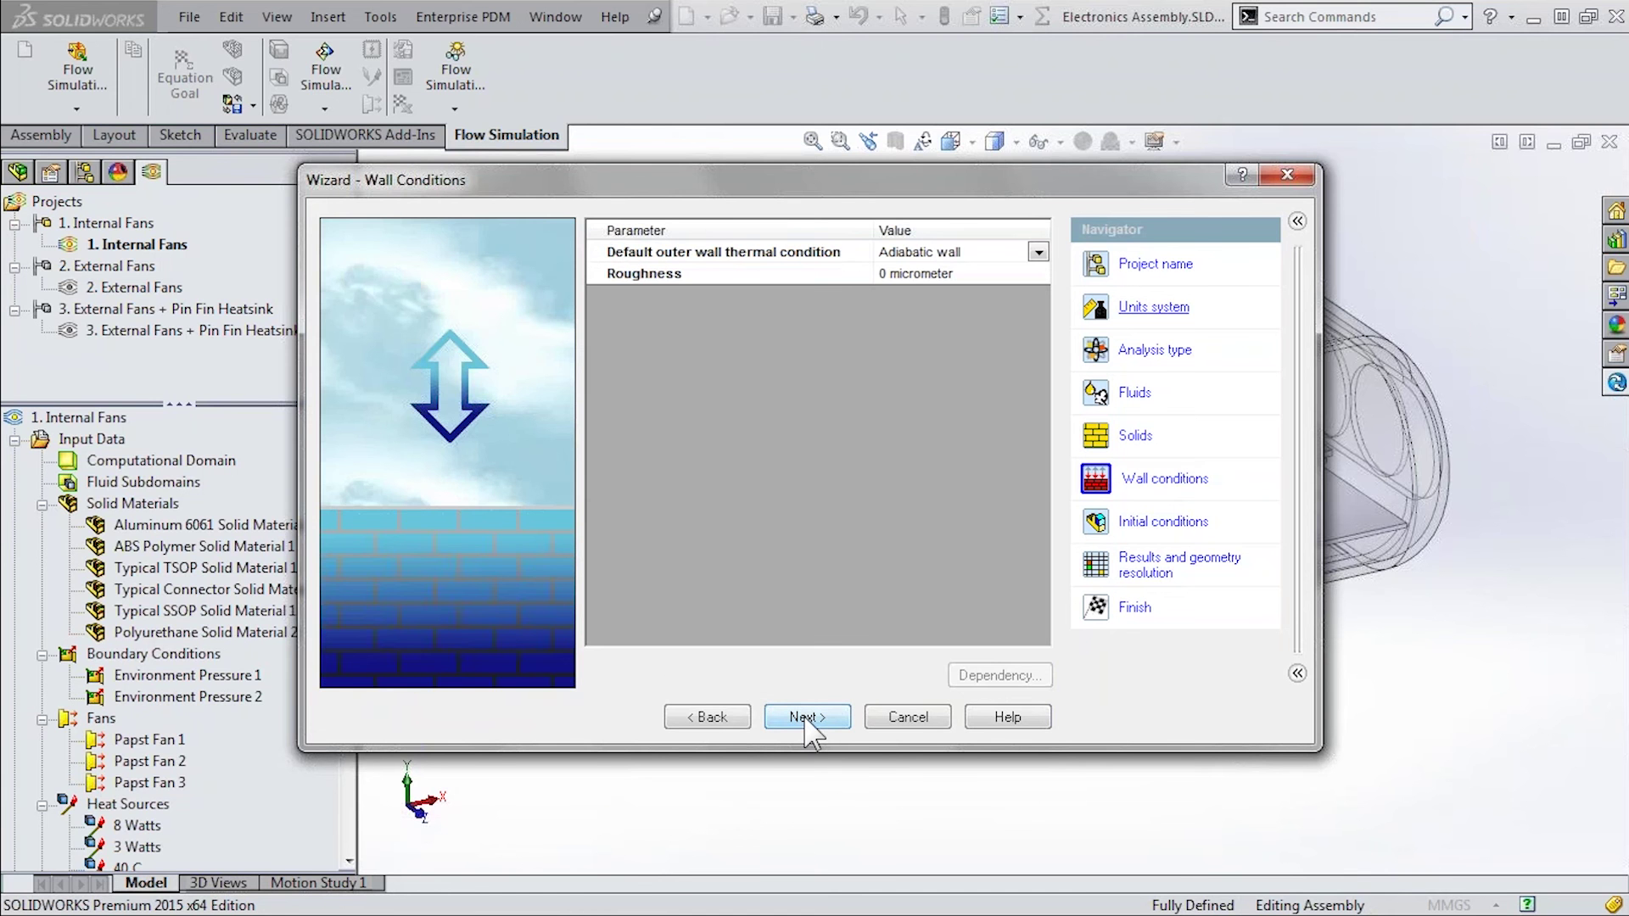
Review the wizard's initial conditions and result resolution with their default values, and cancel the wizard
click(805, 718)
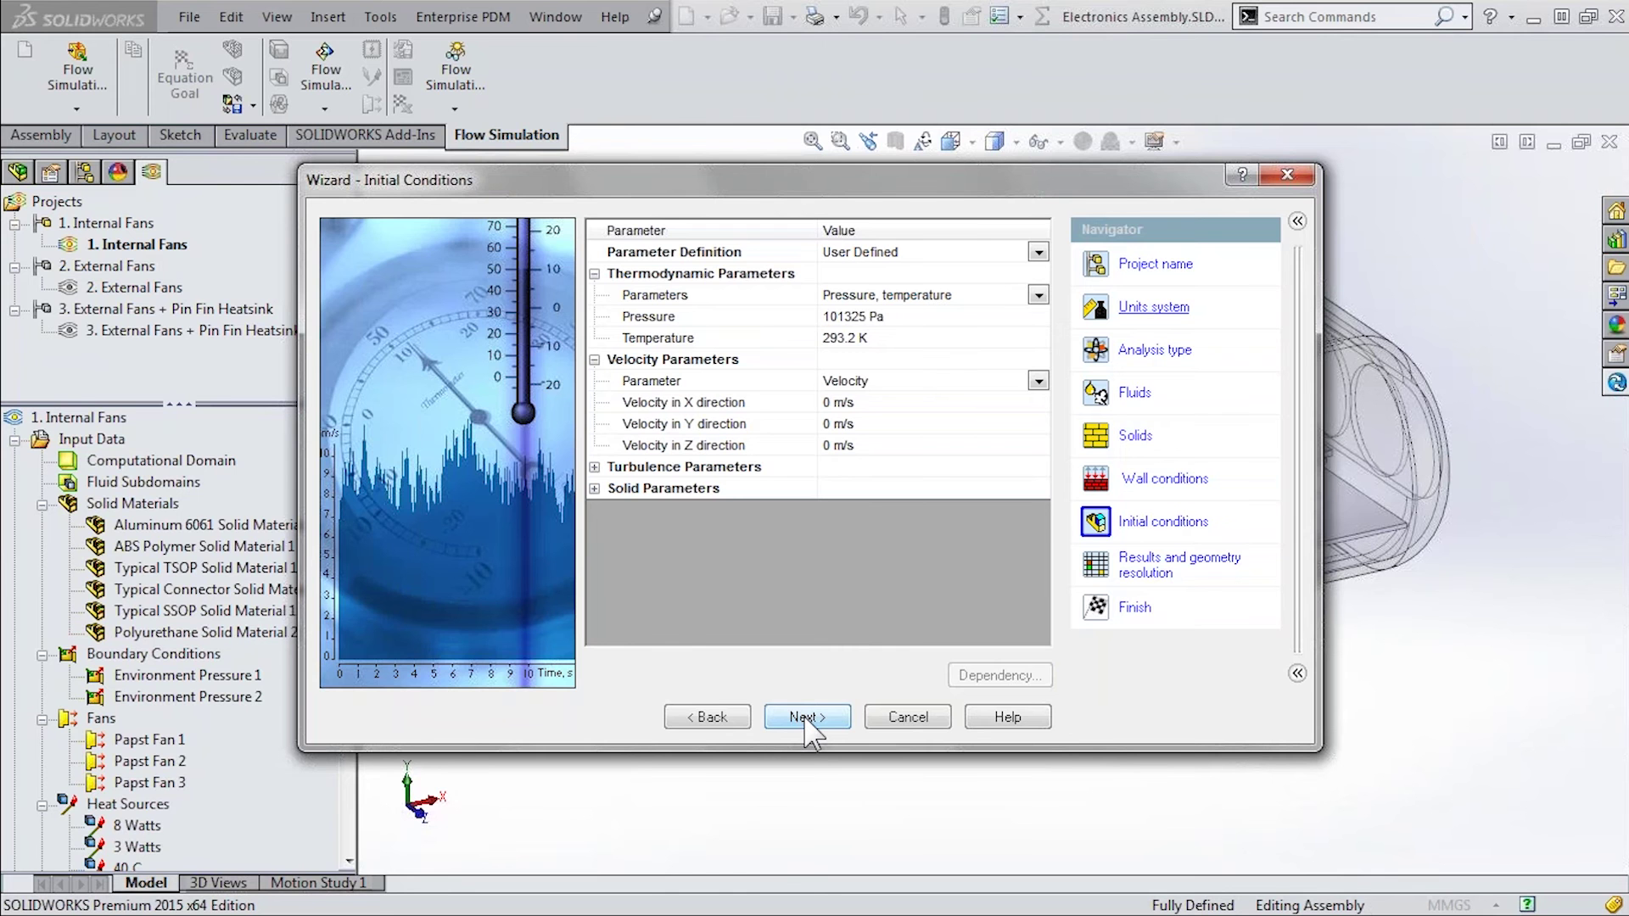
click(806, 718)
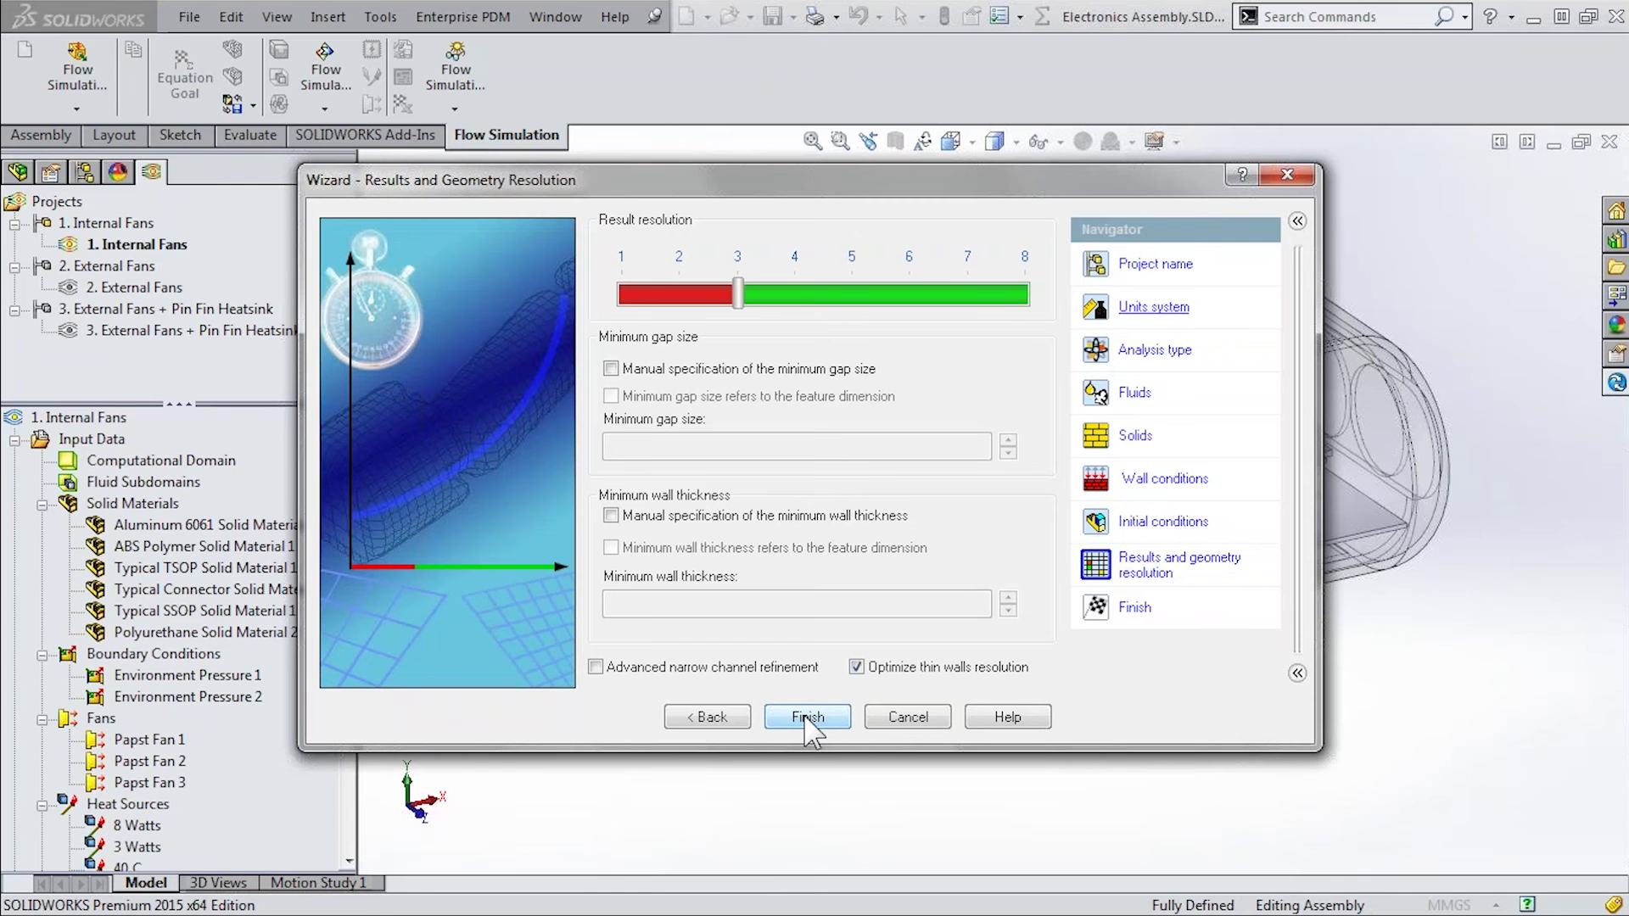
click(924, 718)
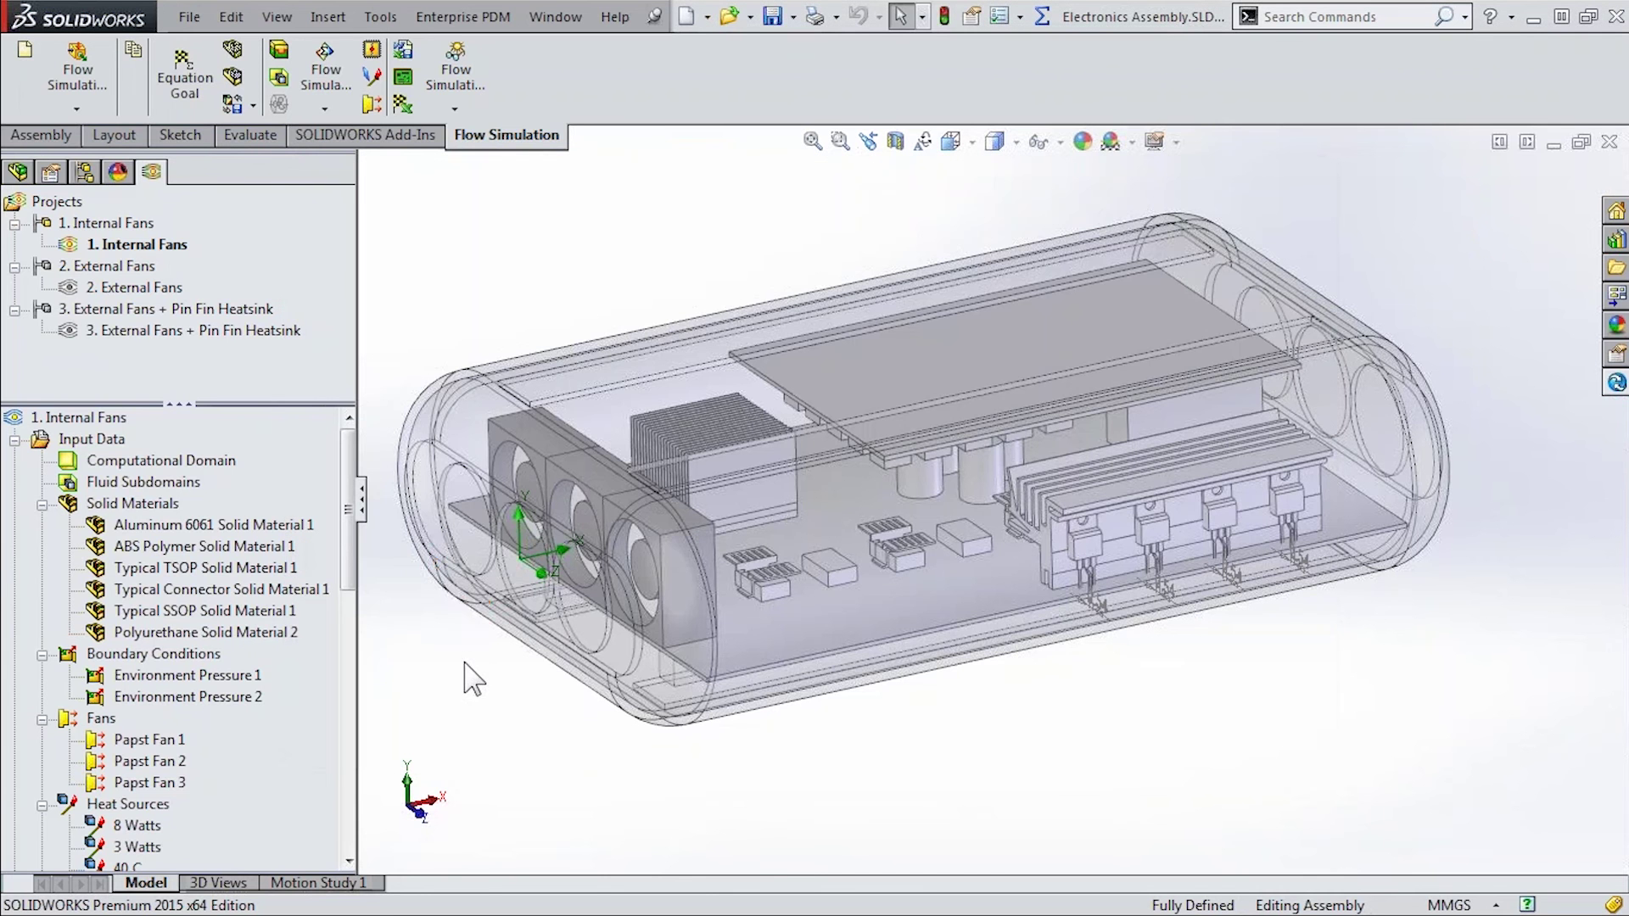
Review the 1. Internal Fans project's general settings for analysis type, heat conduction, fluids, solids and initial conditions, and cancel without changes
right_click(95, 450)
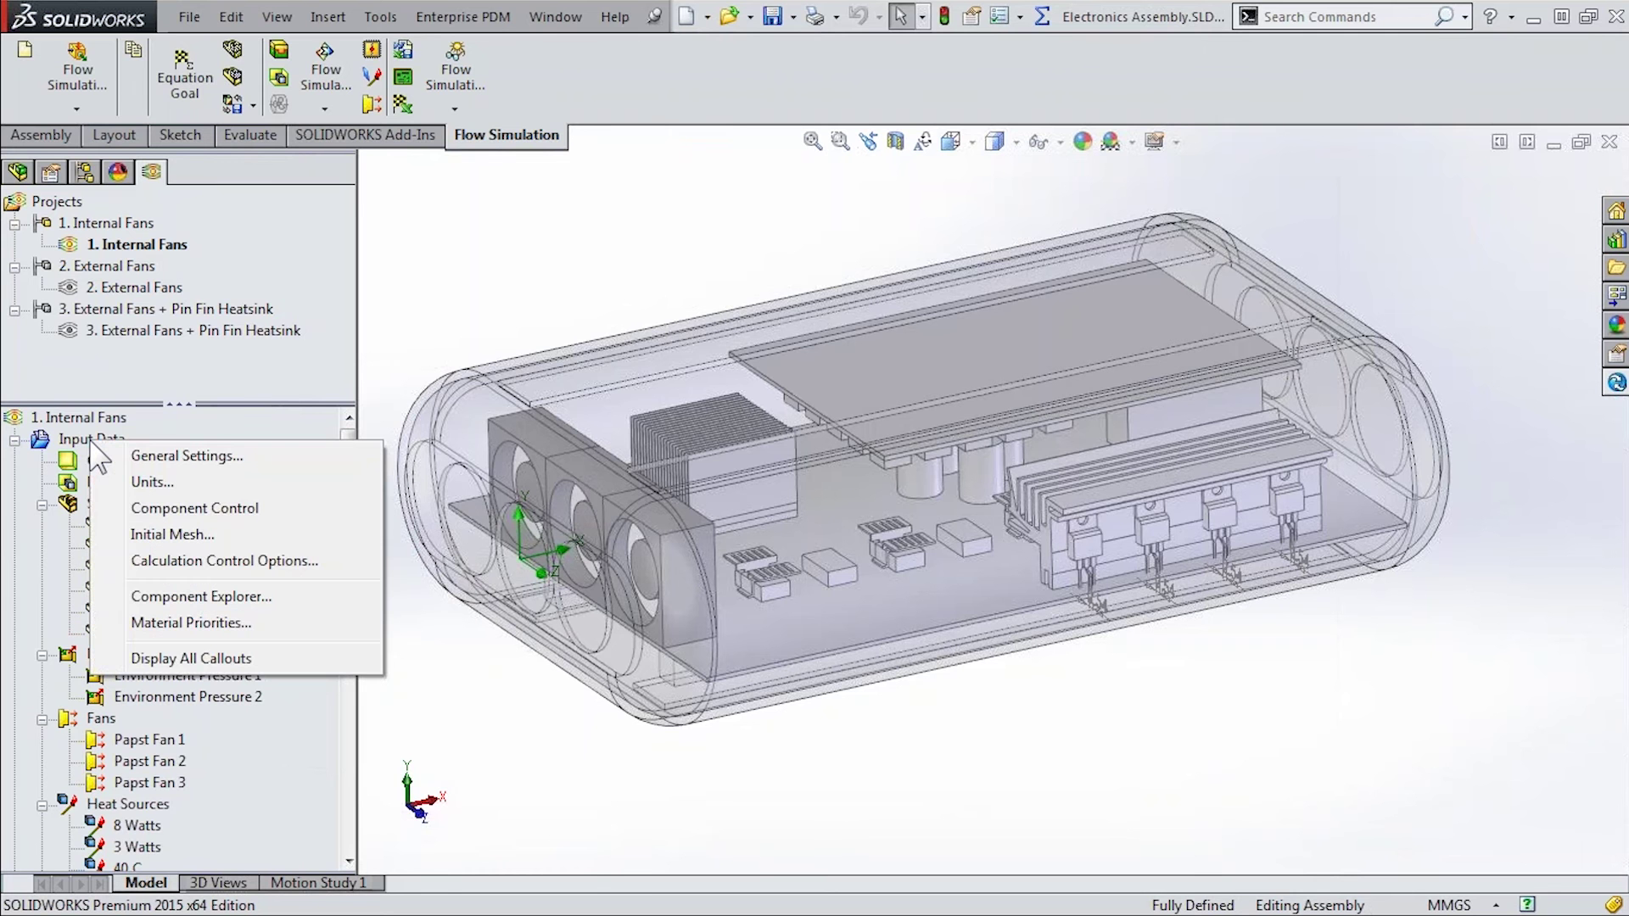
click(180, 455)
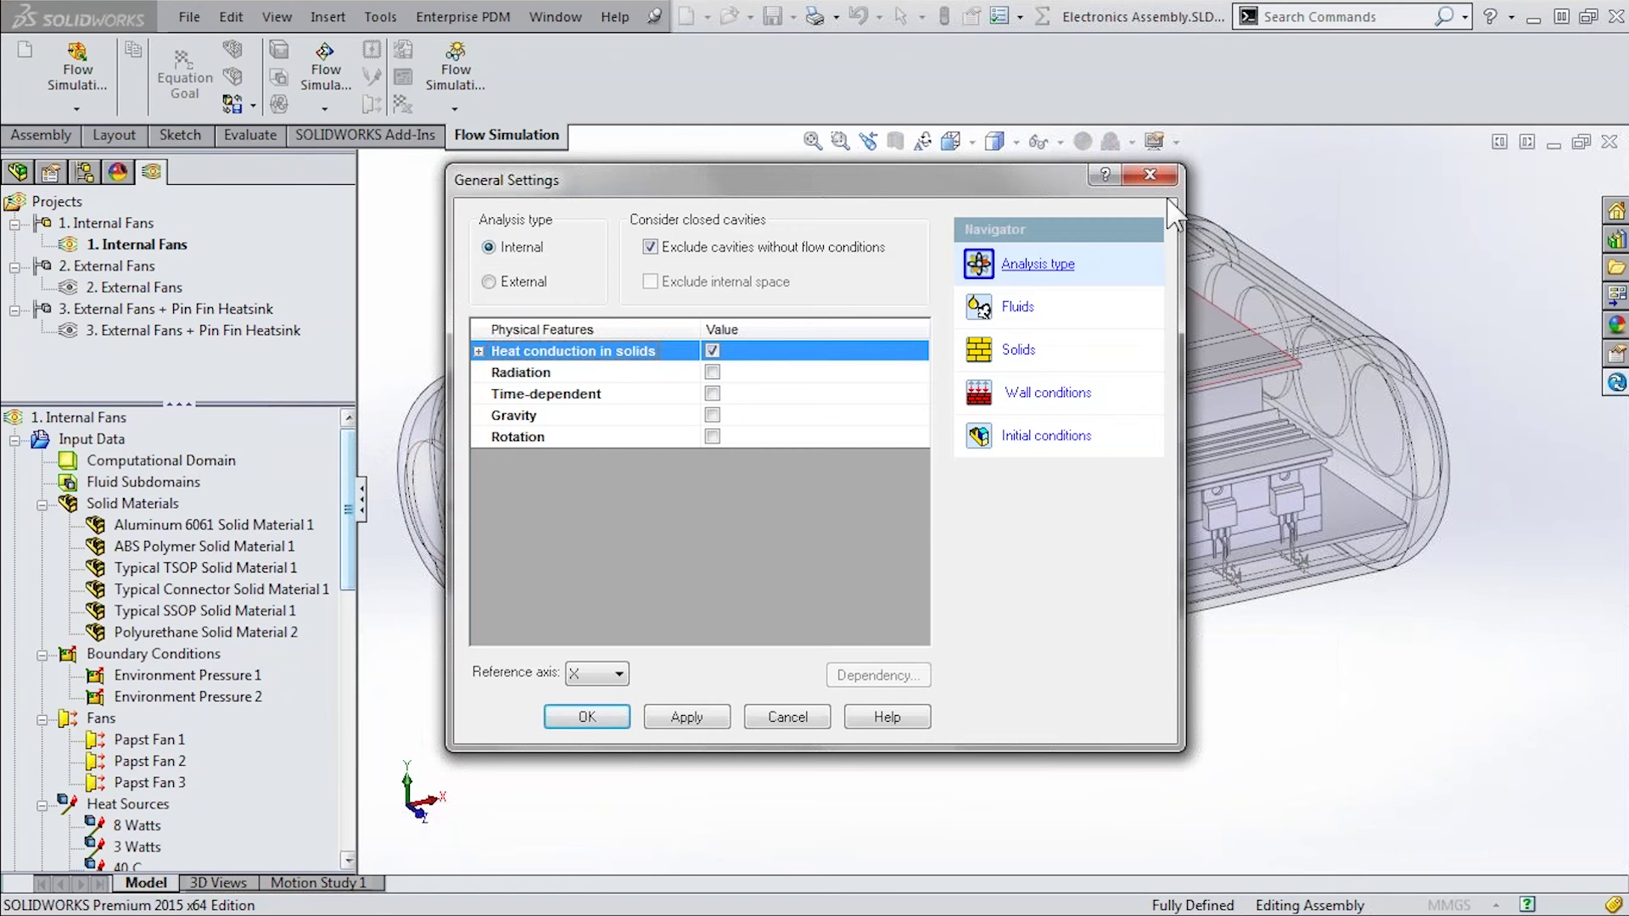
click(479, 352)
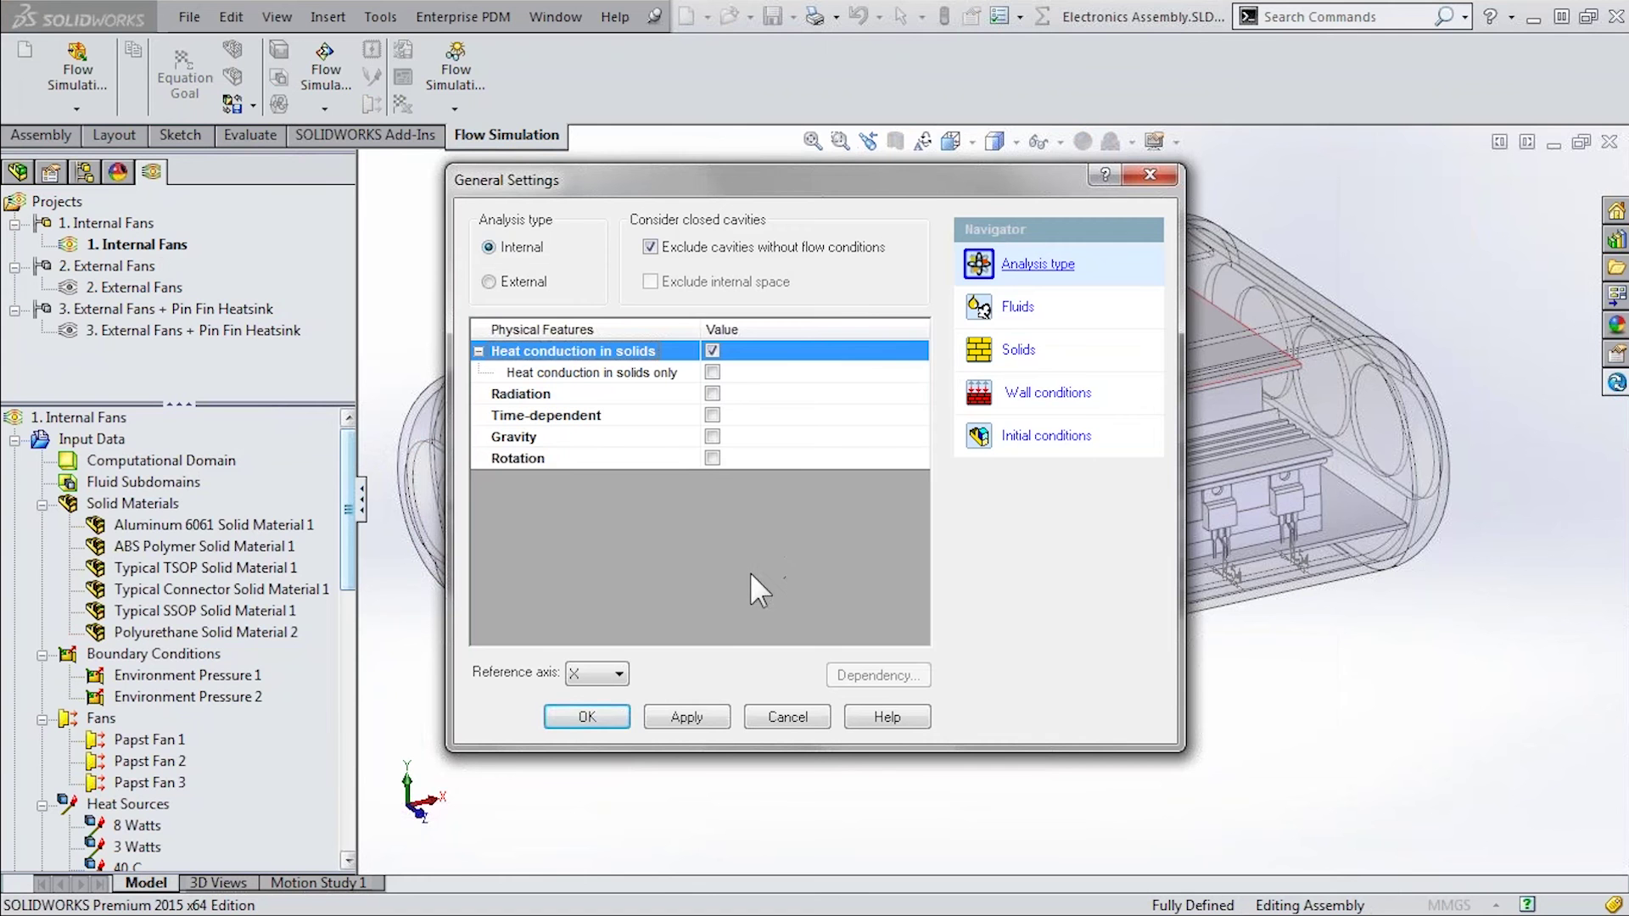
click(1019, 307)
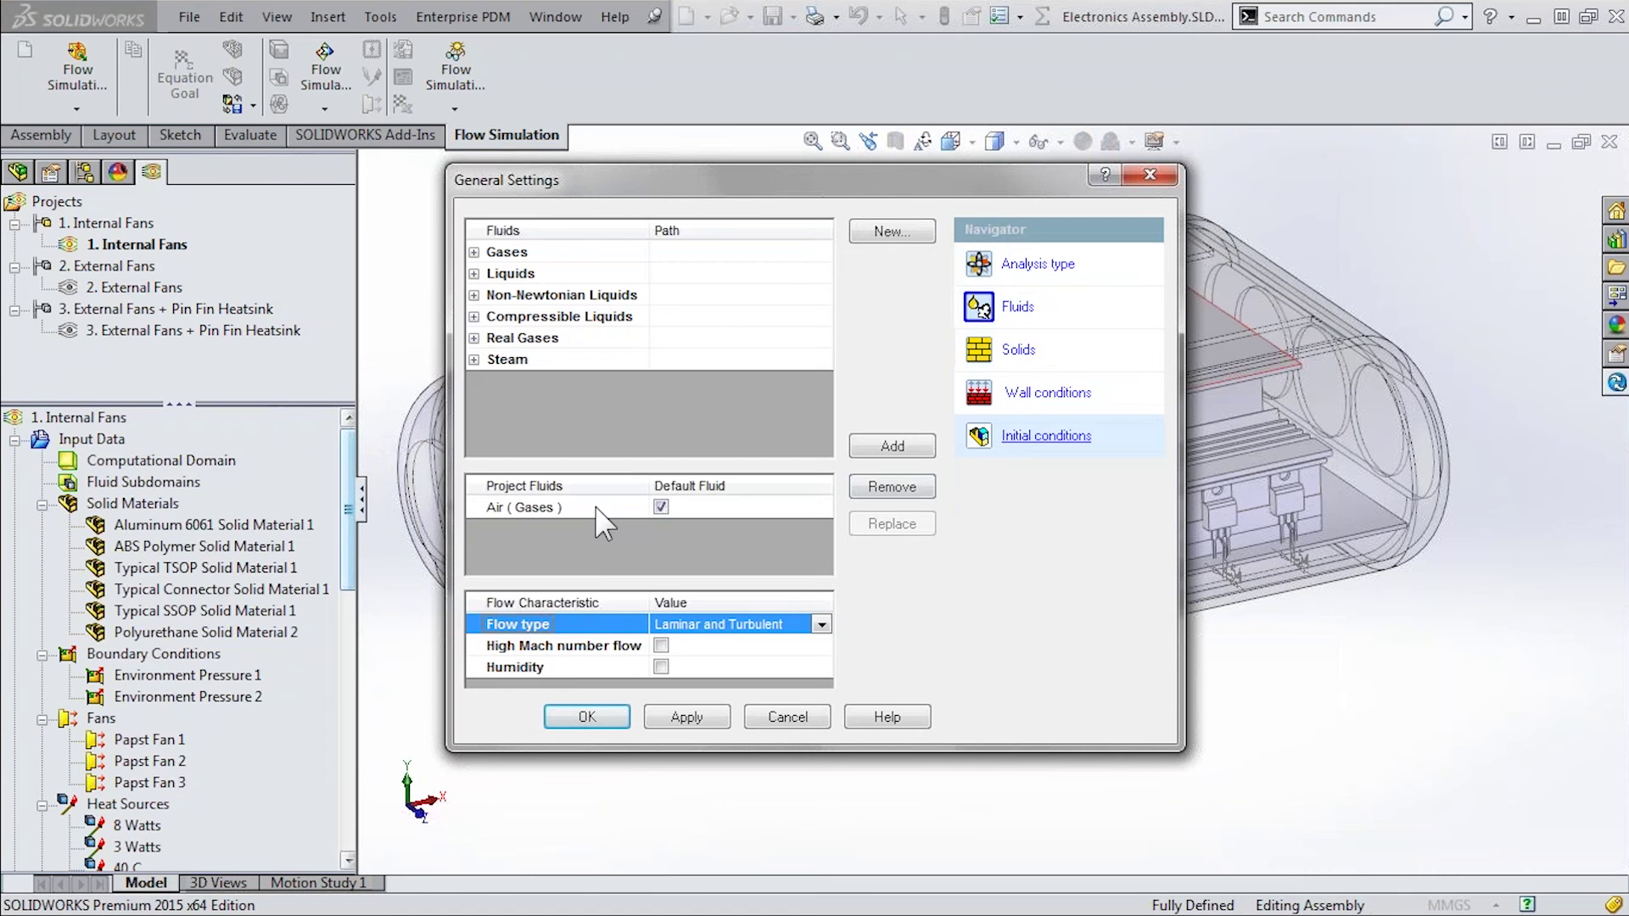
click(1019, 349)
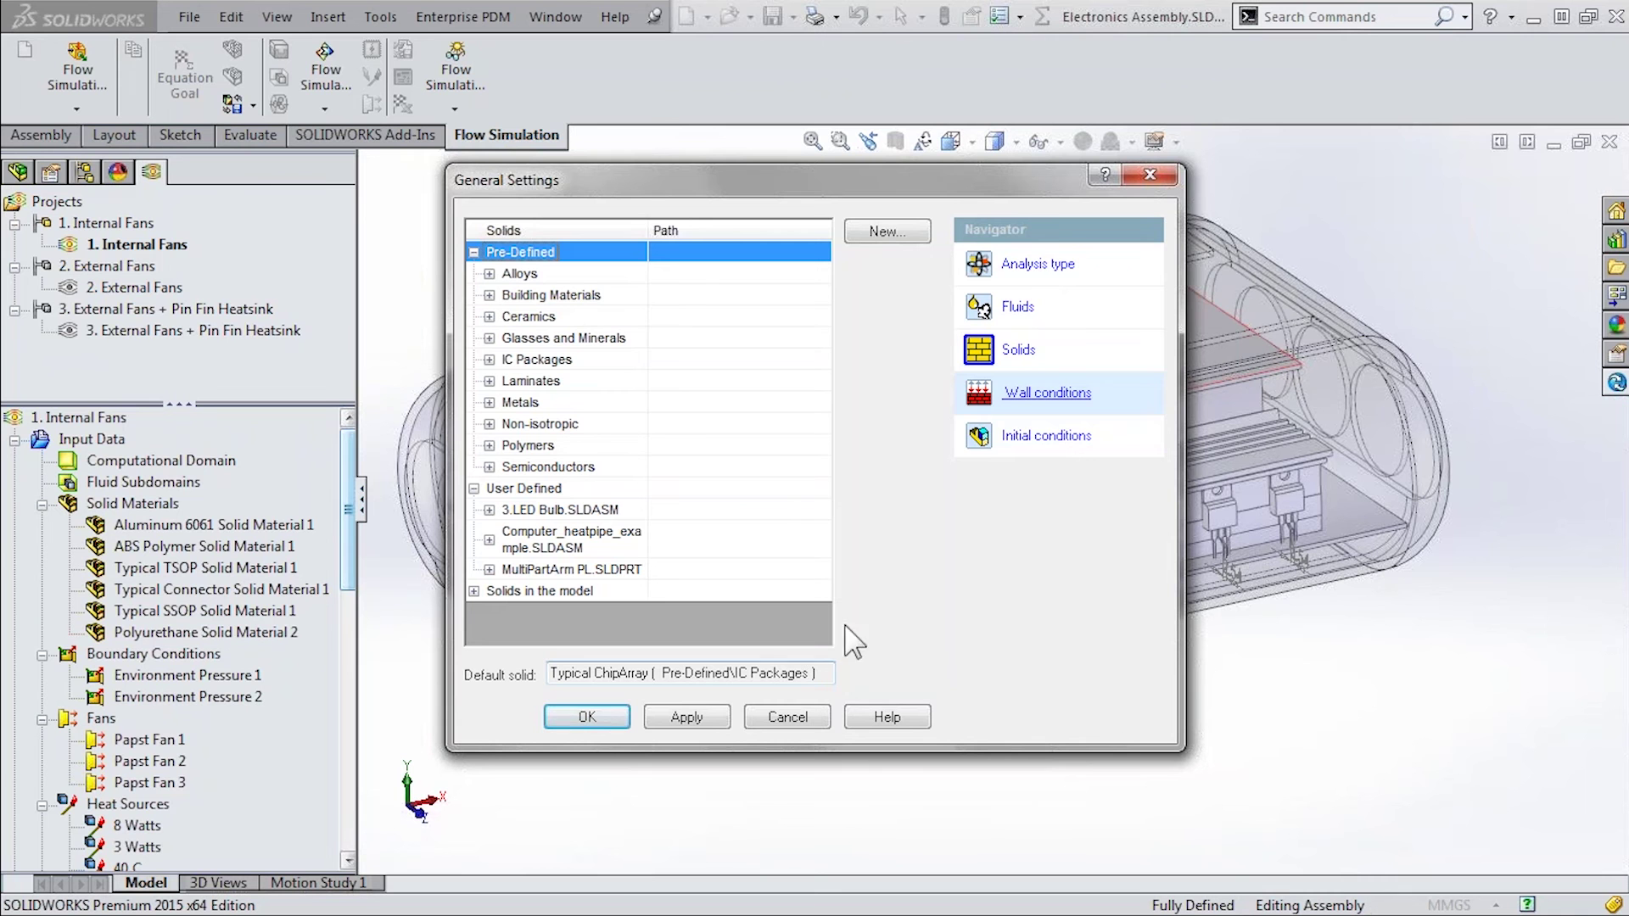
click(1040, 440)
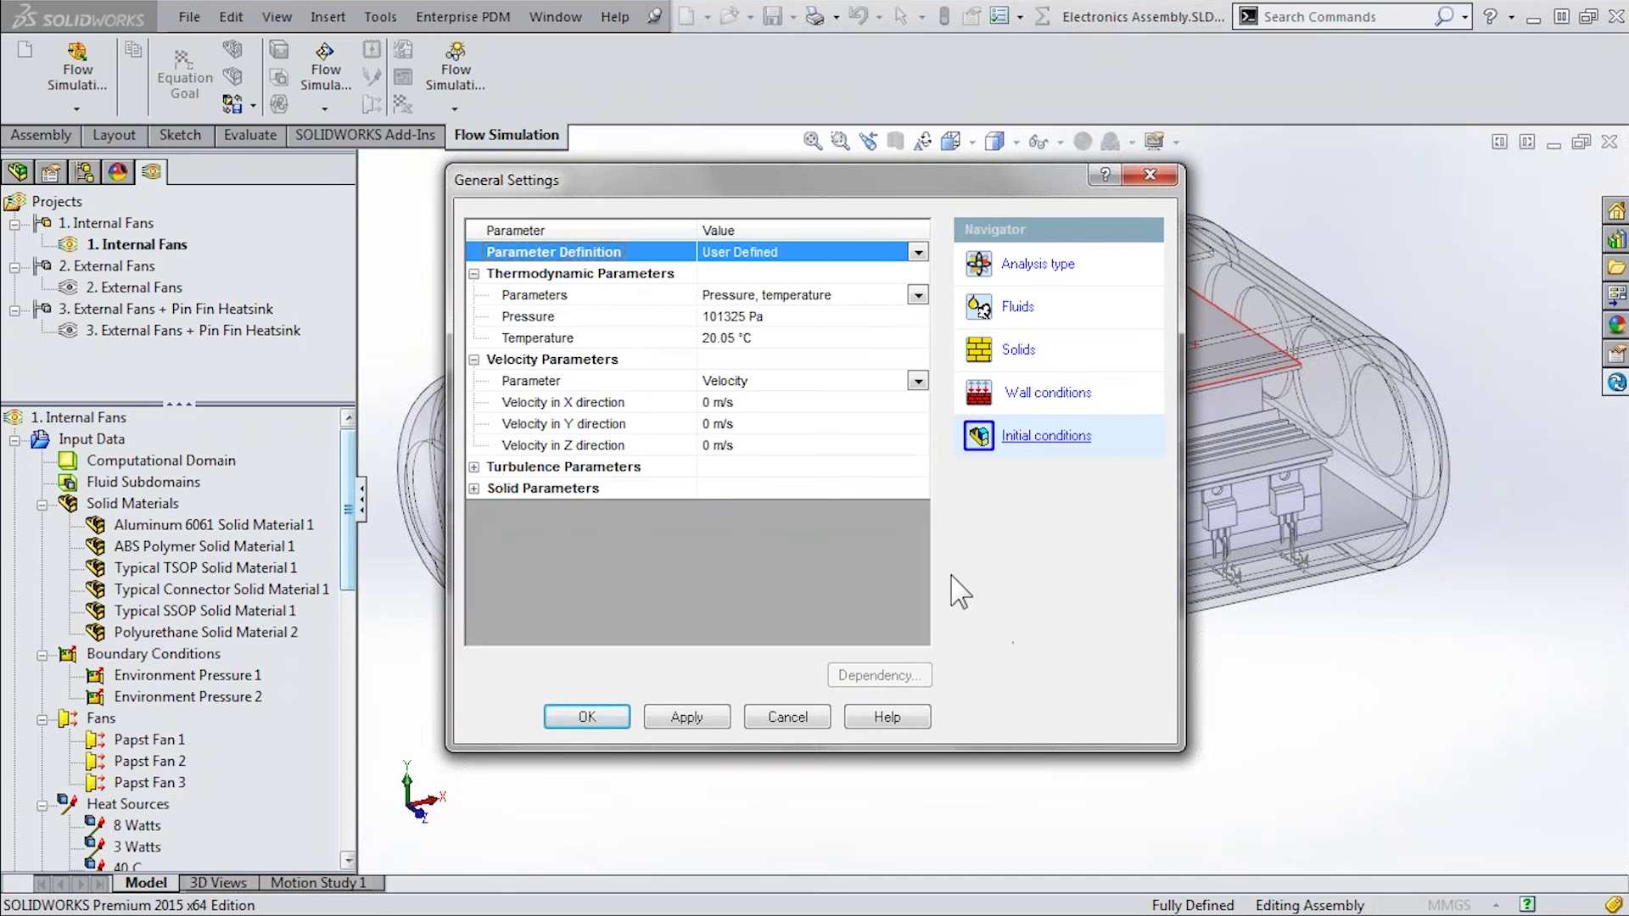
click(787, 717)
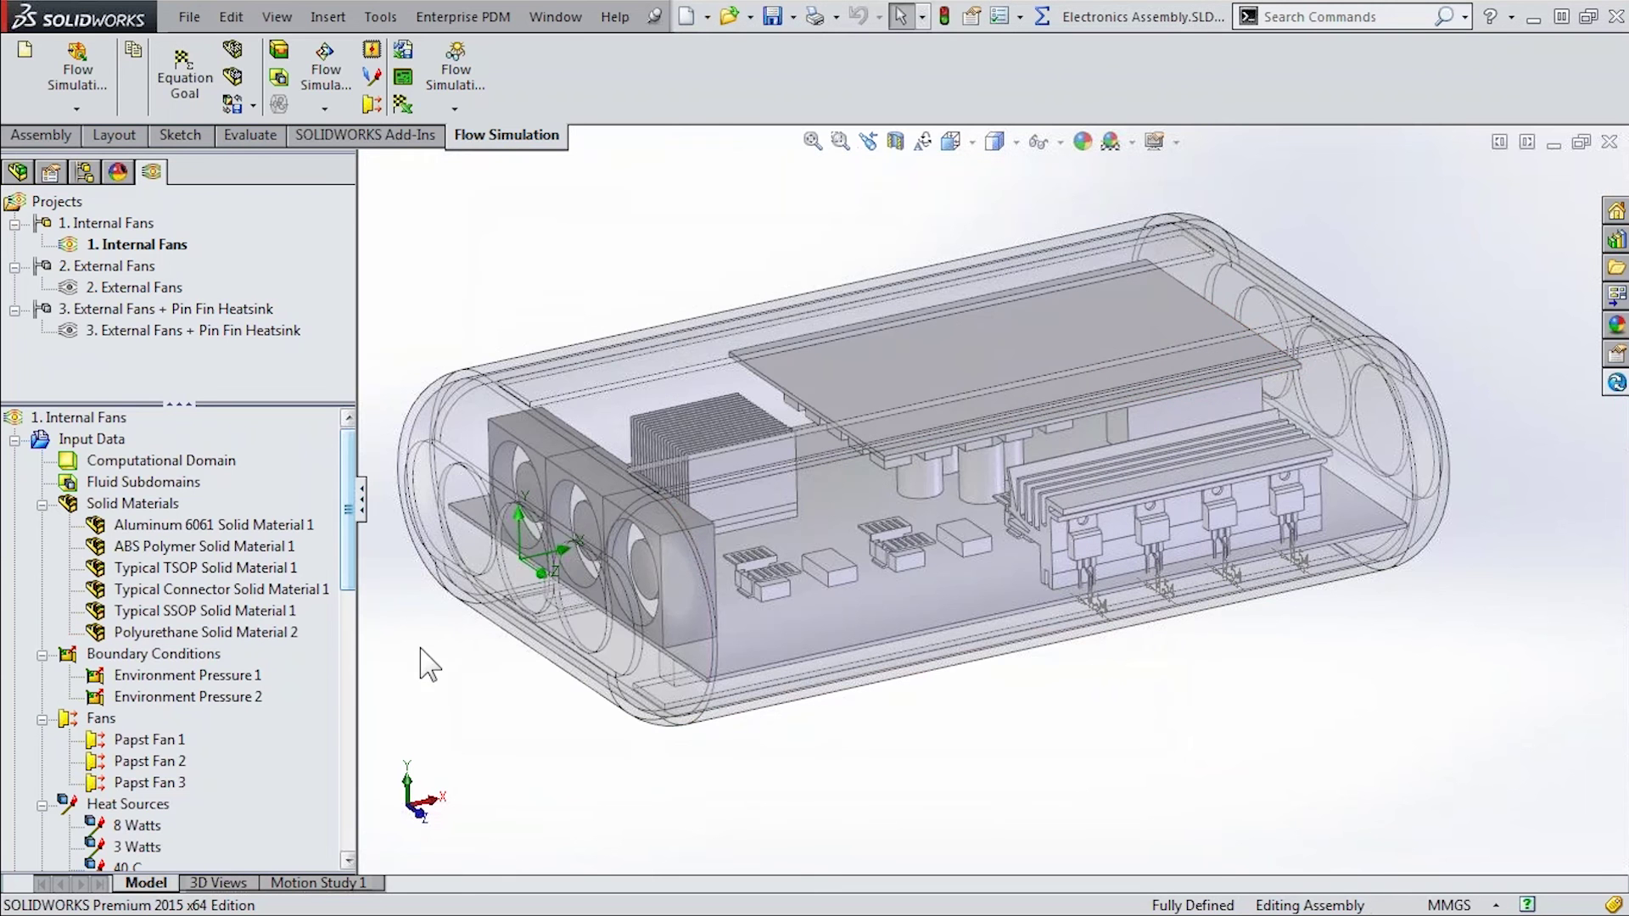
Review the initial mesh settings, comparing automatic with manual mode and checking solid/fluid interface, refining cells and narrow channels, and cancel
right_click(110, 448)
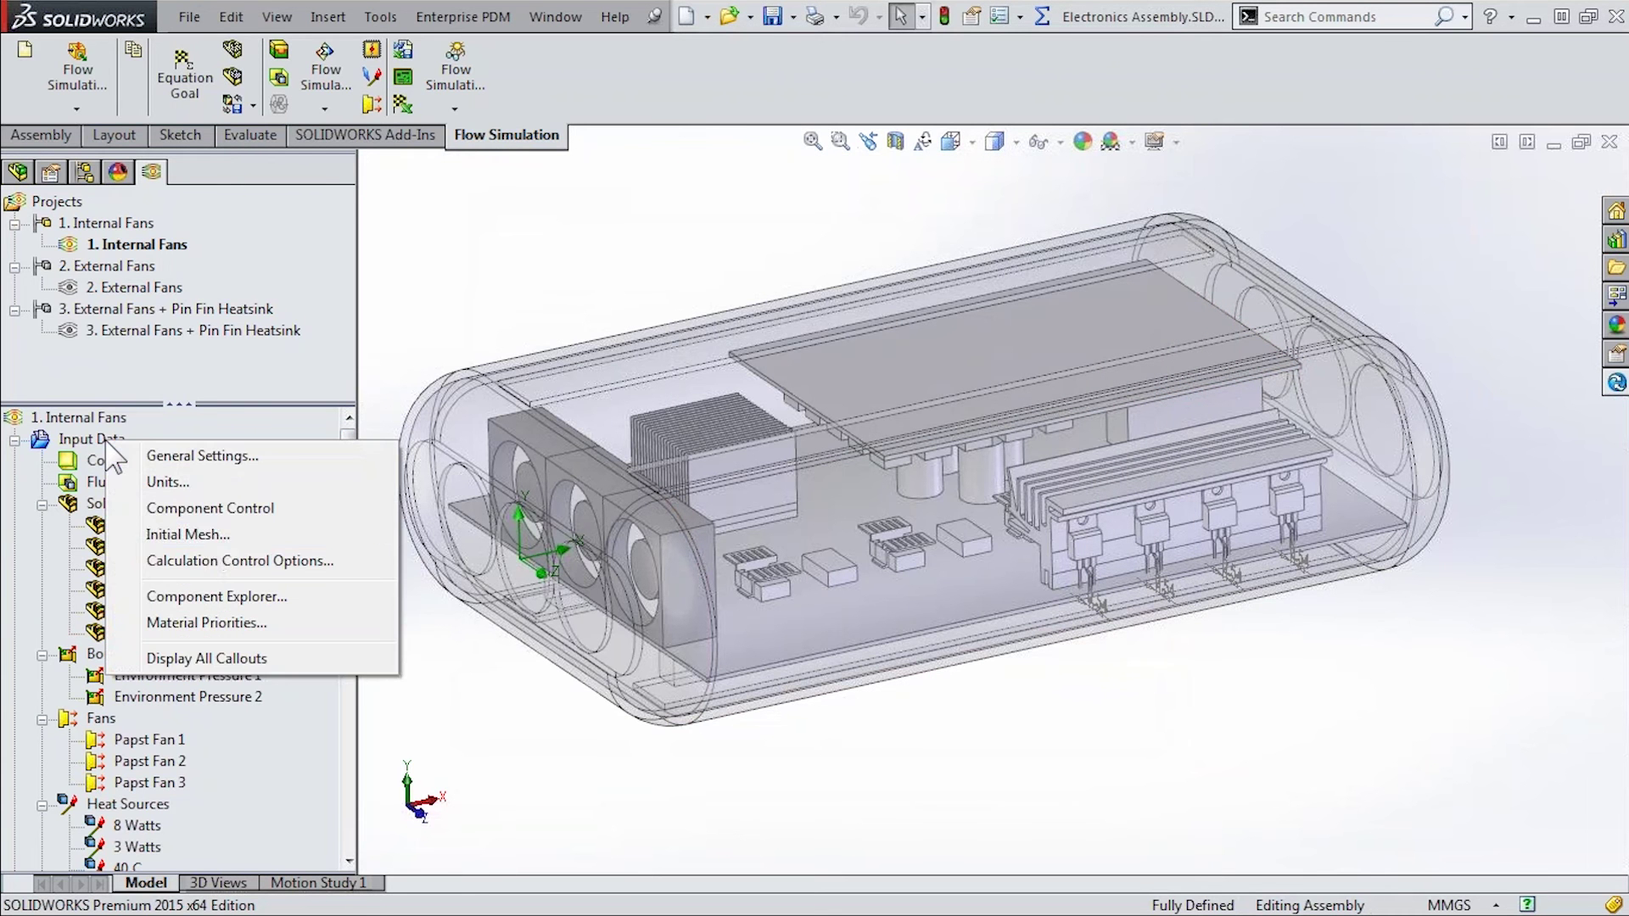
click(210, 536)
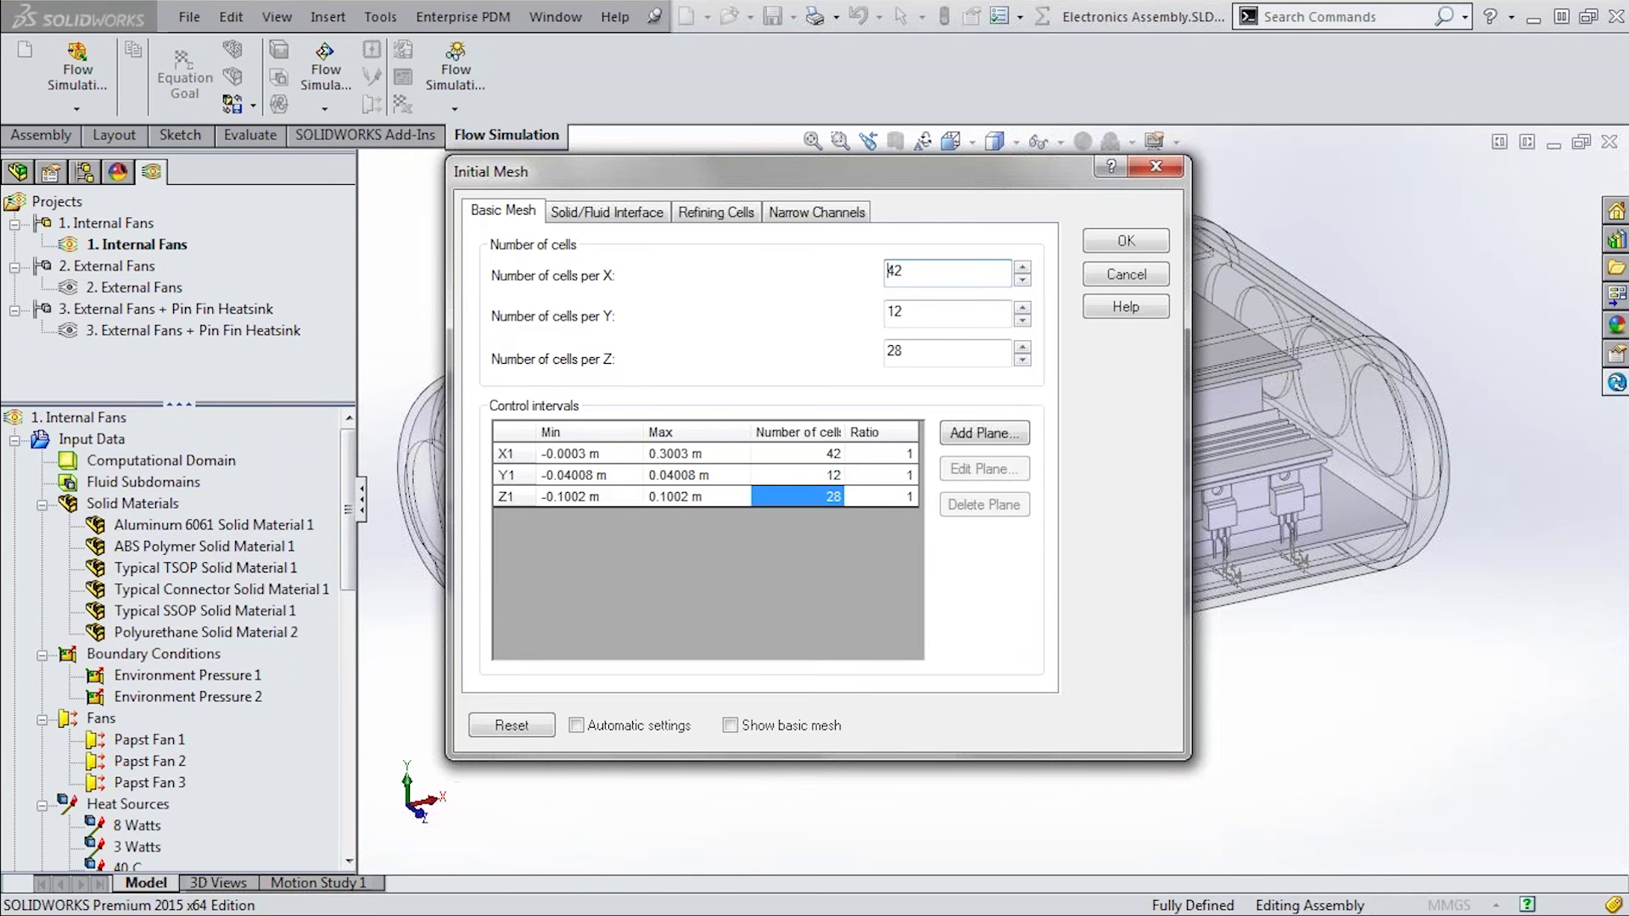
click(577, 726)
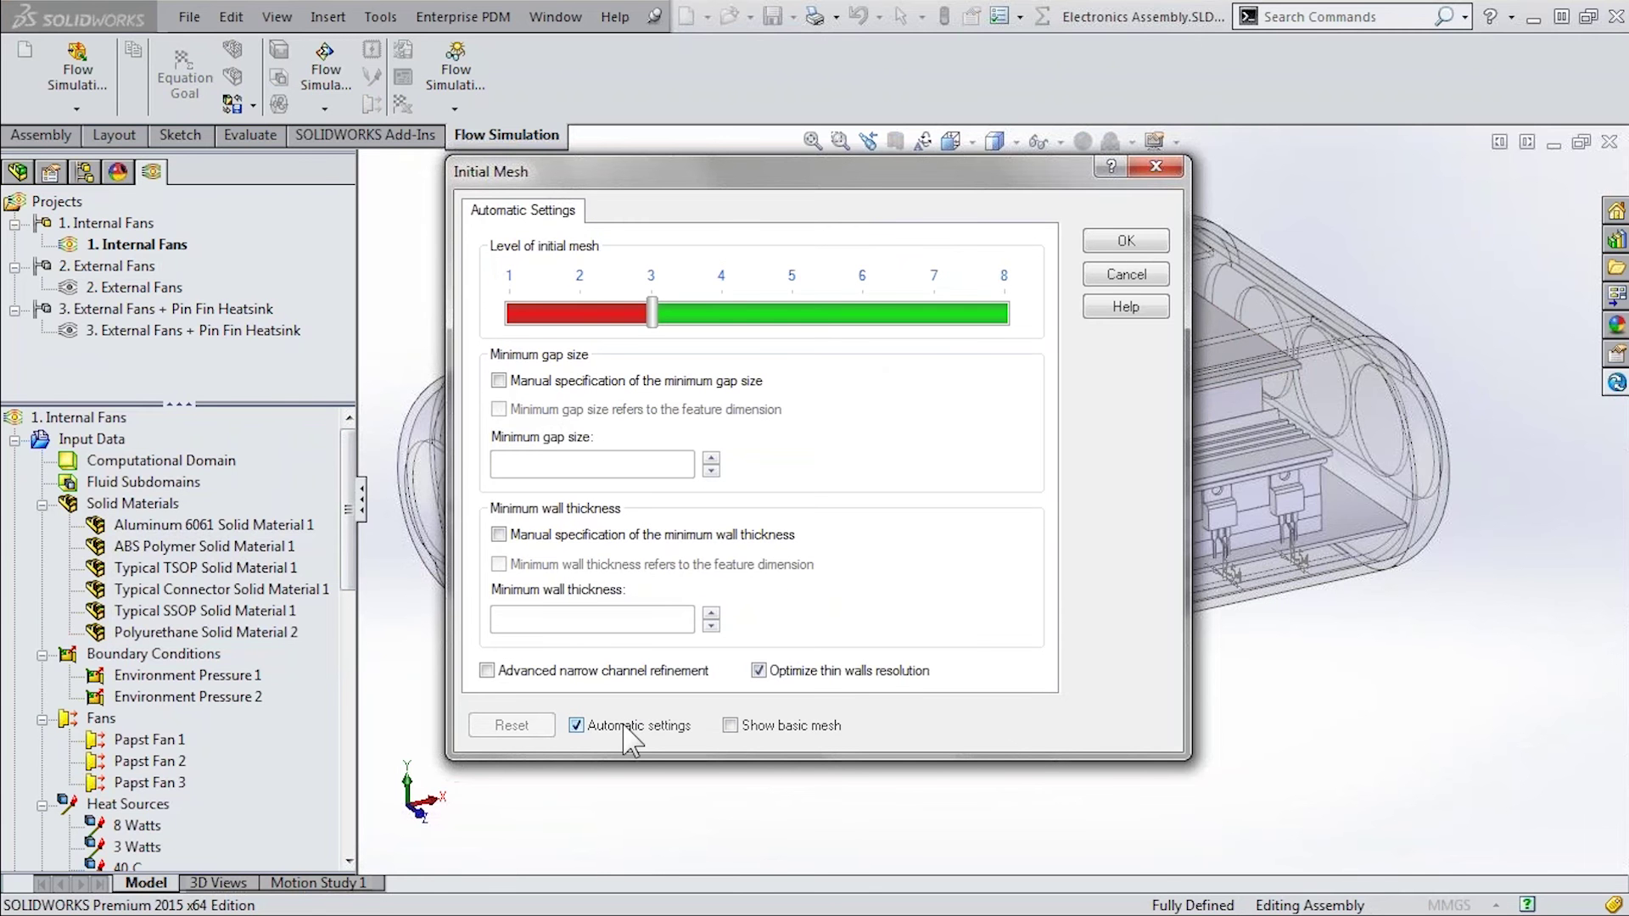
click(625, 727)
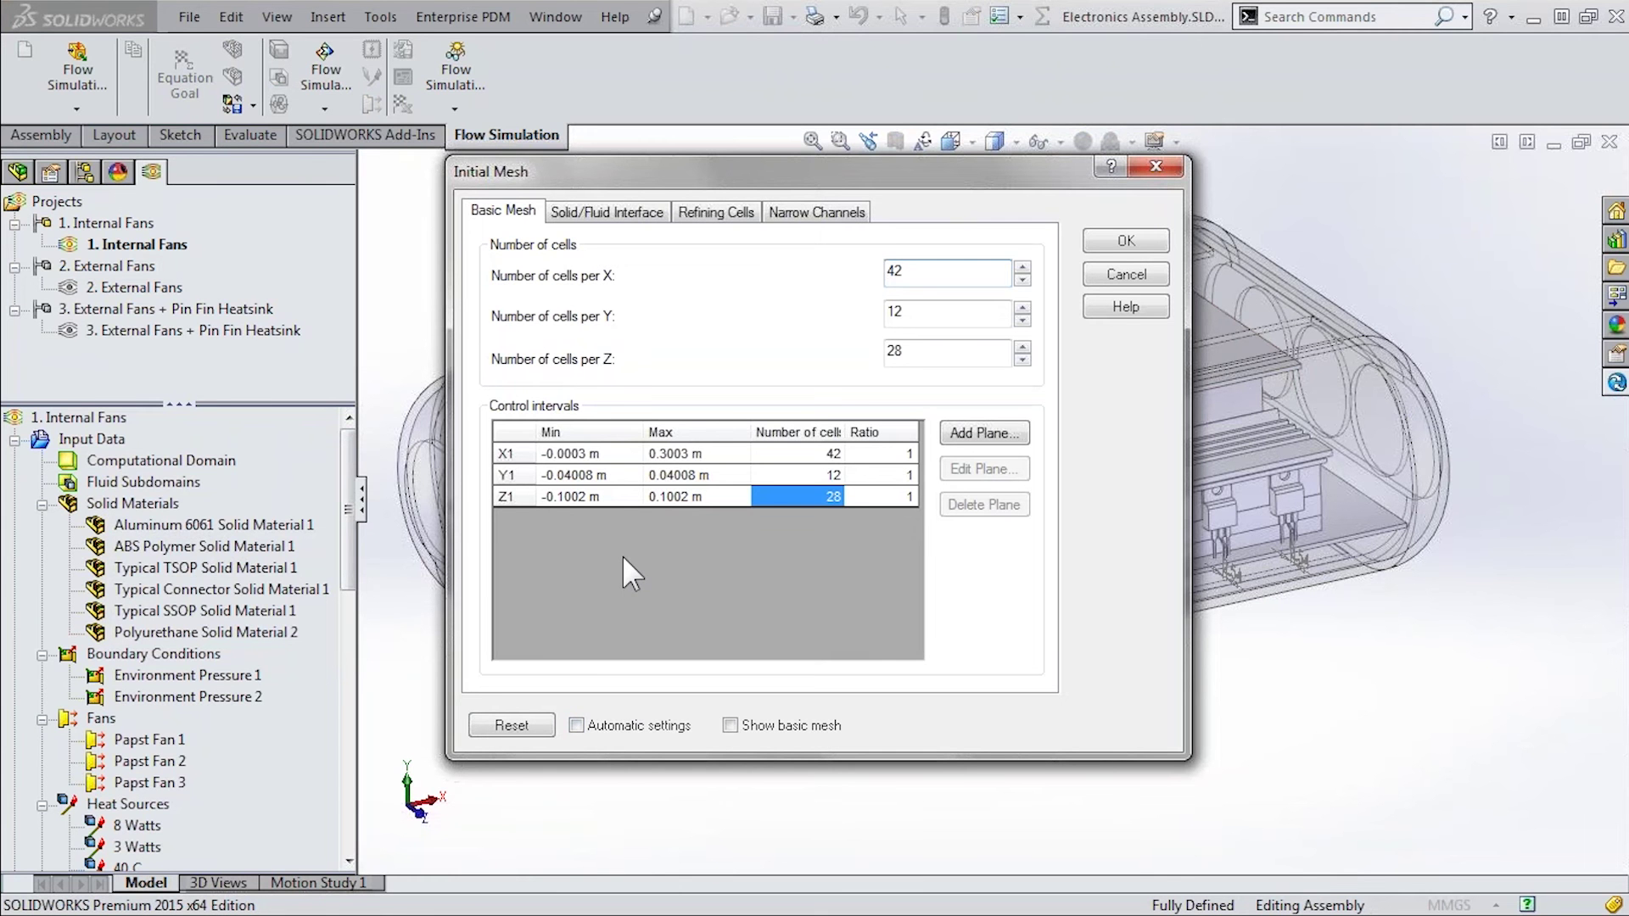
click(608, 214)
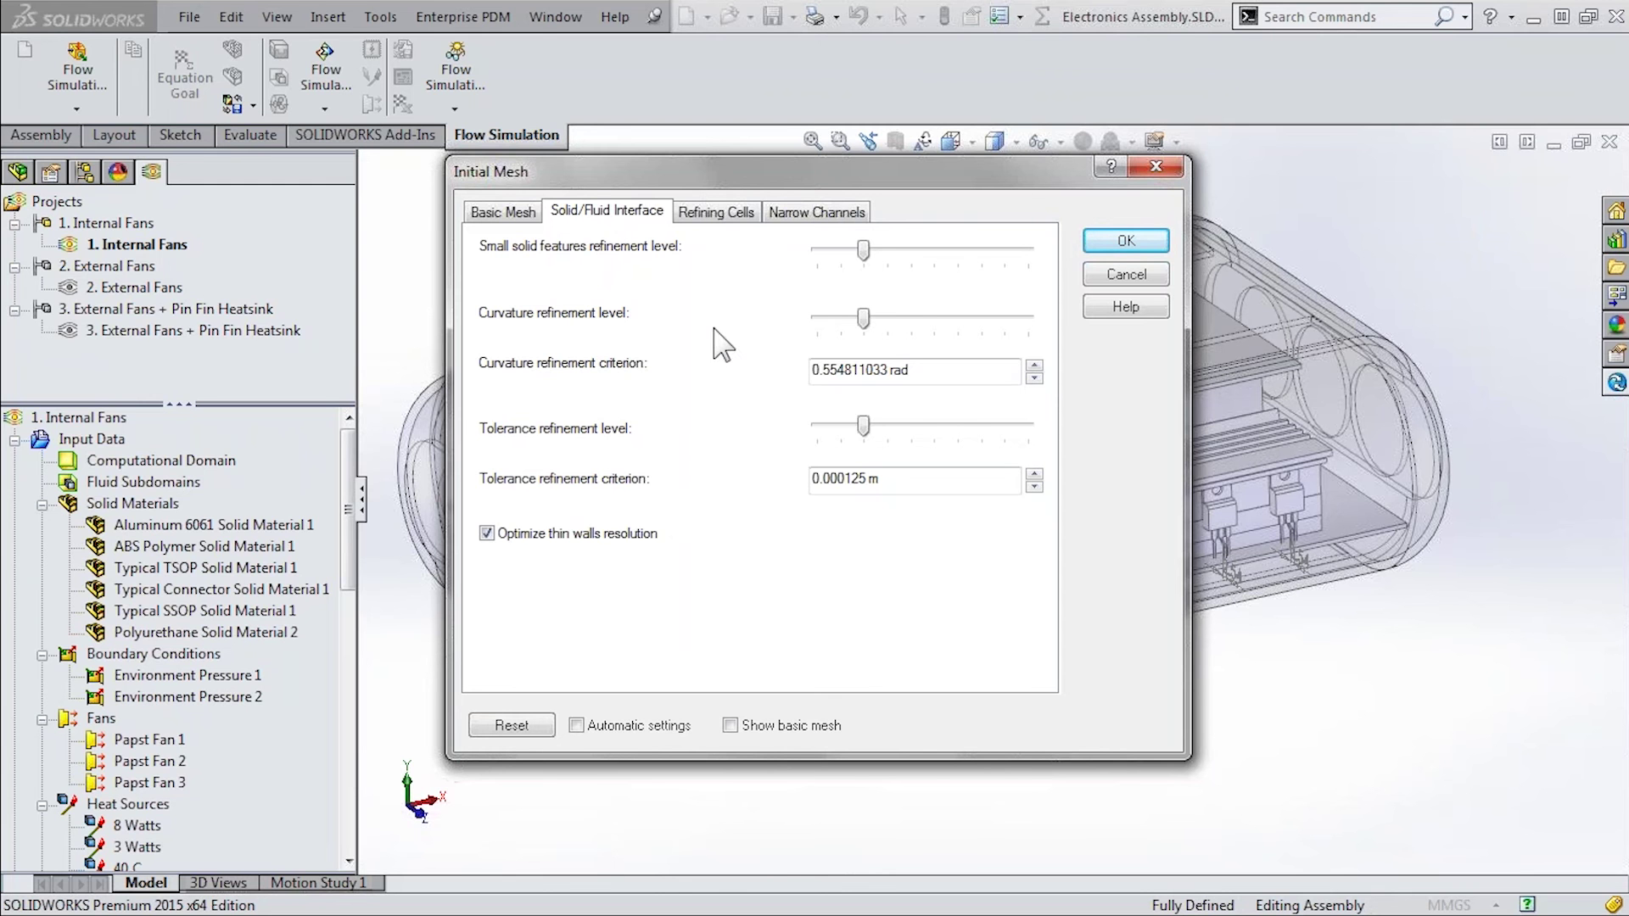
mouse_move(902, 269)
click(728, 220)
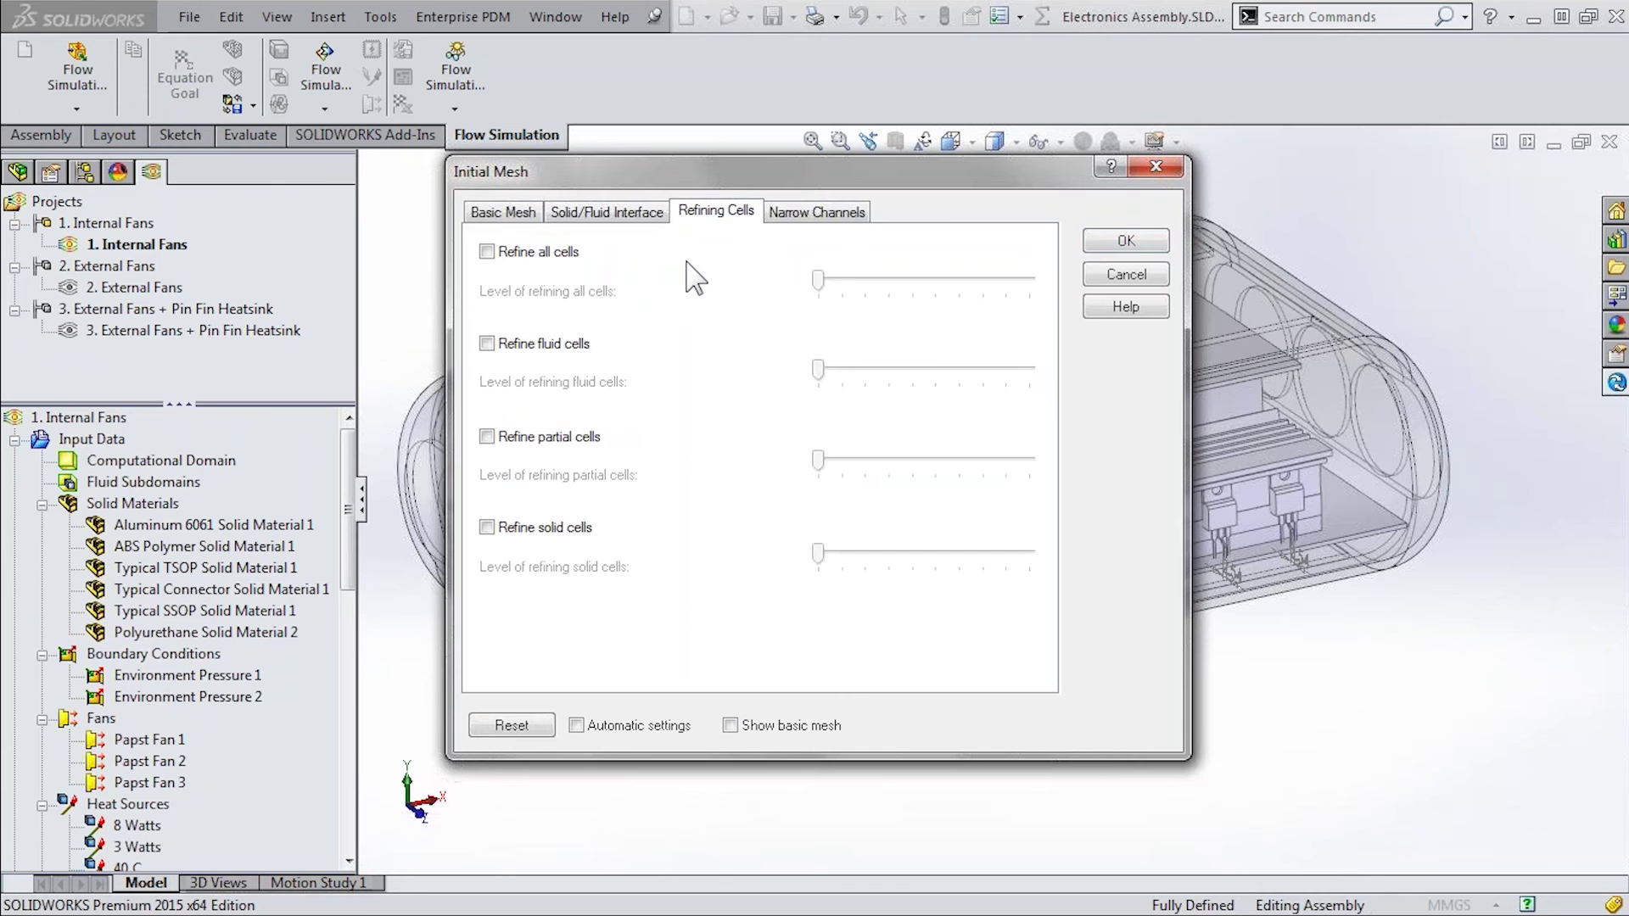
click(816, 213)
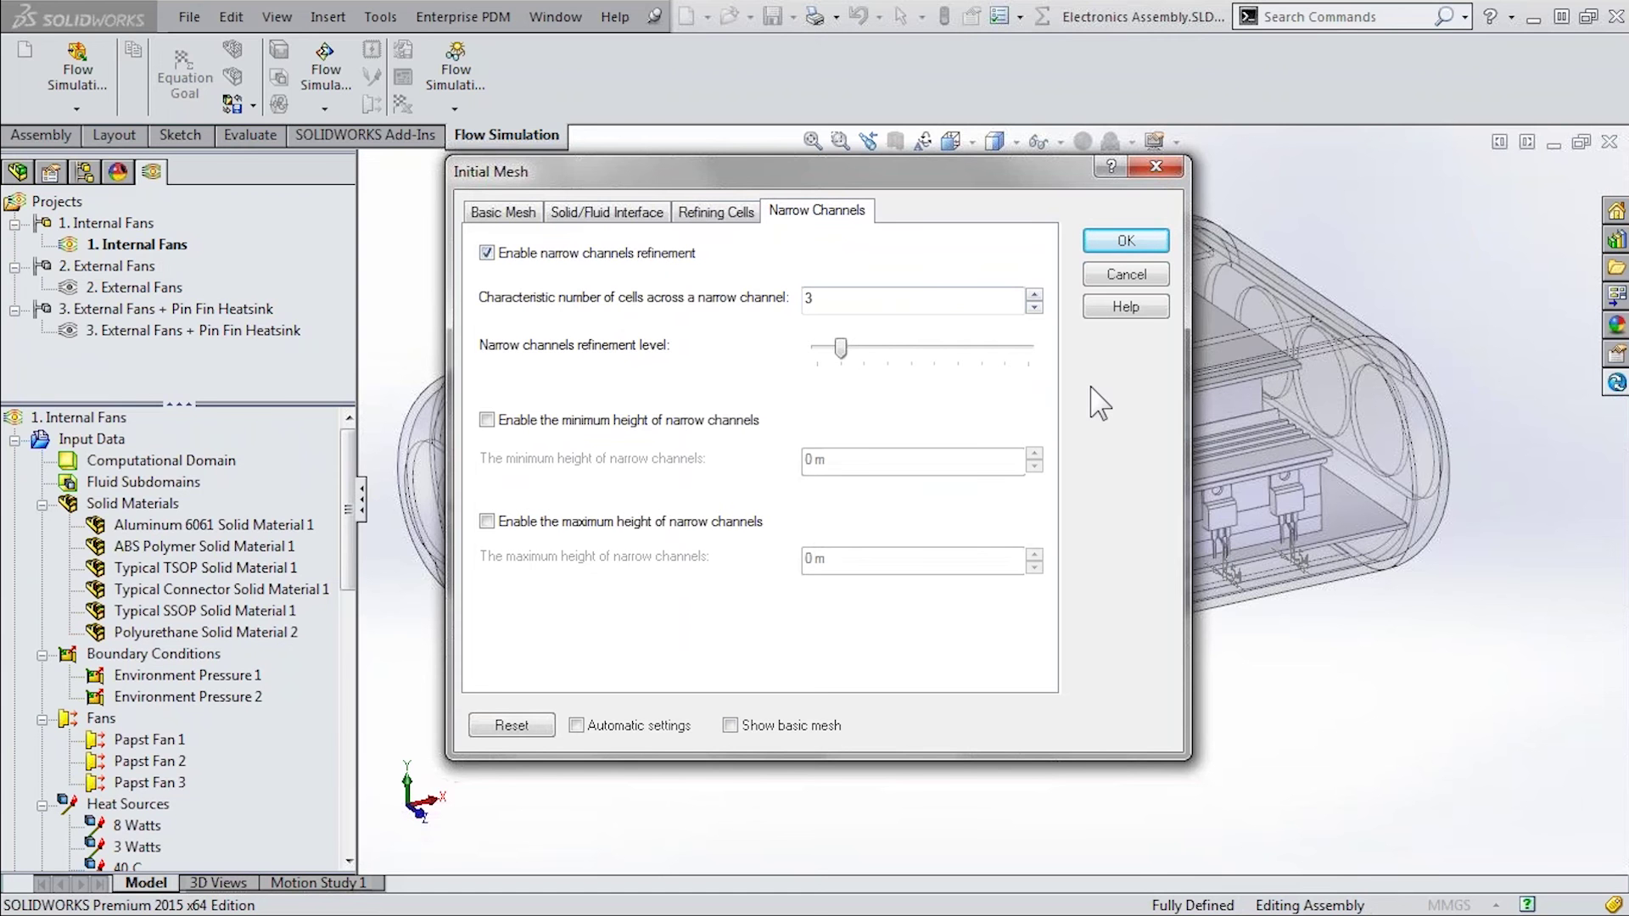
click(1128, 276)
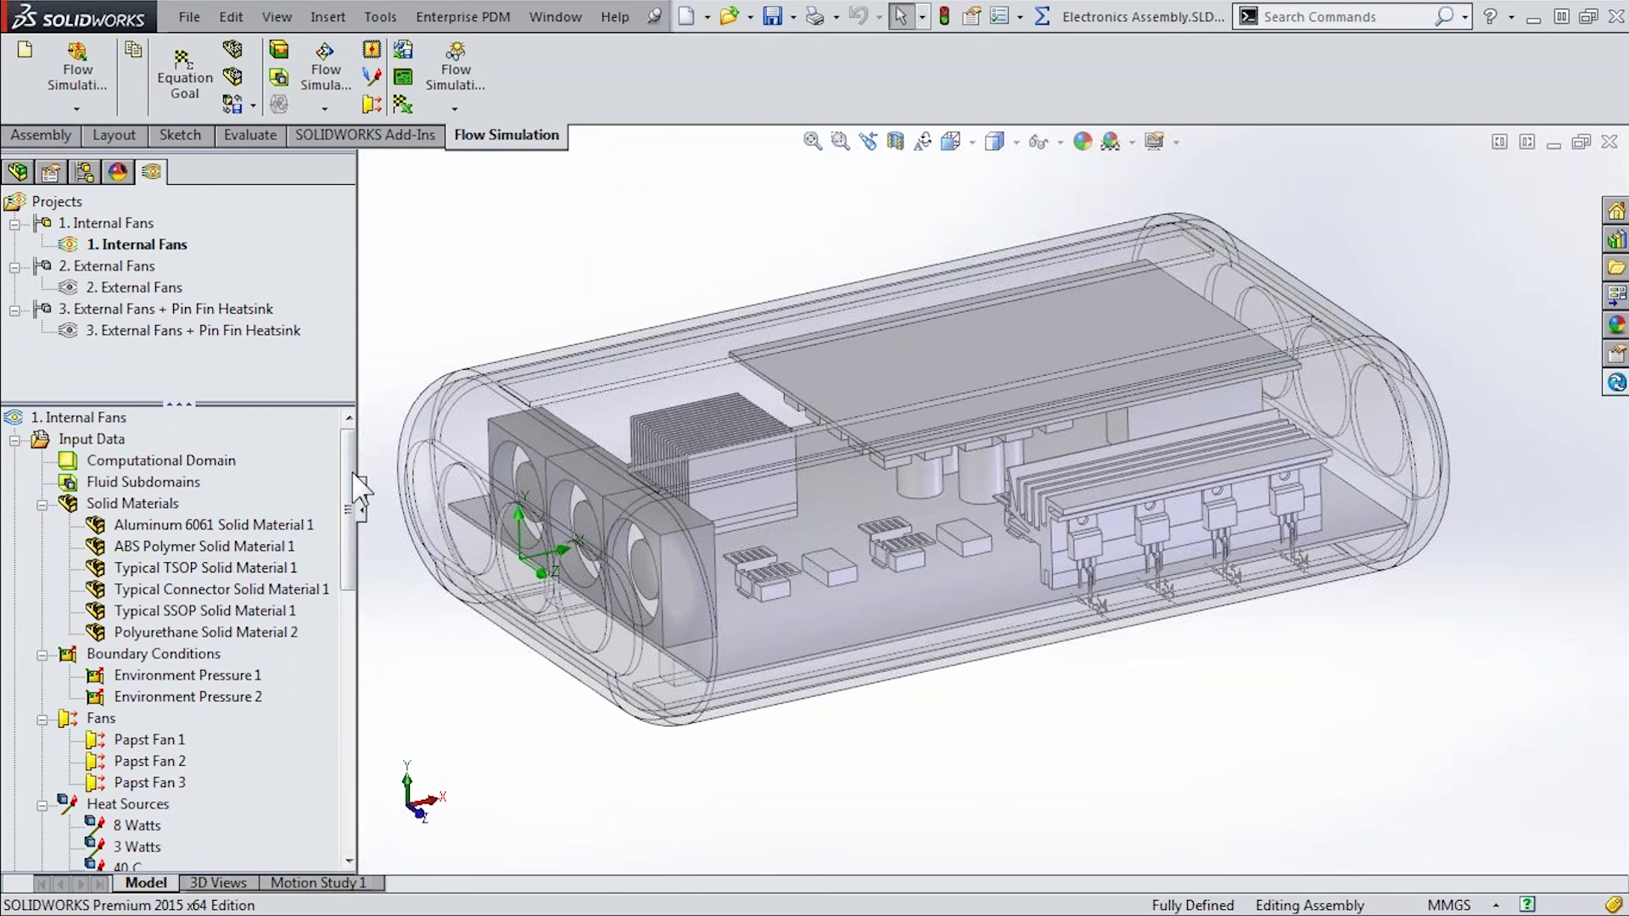
Highlight the components assigned to each solid material from Aluminum 6061 to Polyurethane, and view the options for adding solid materials
scroll(356, 490, down, 1)
scroll(354, 485, down, 2)
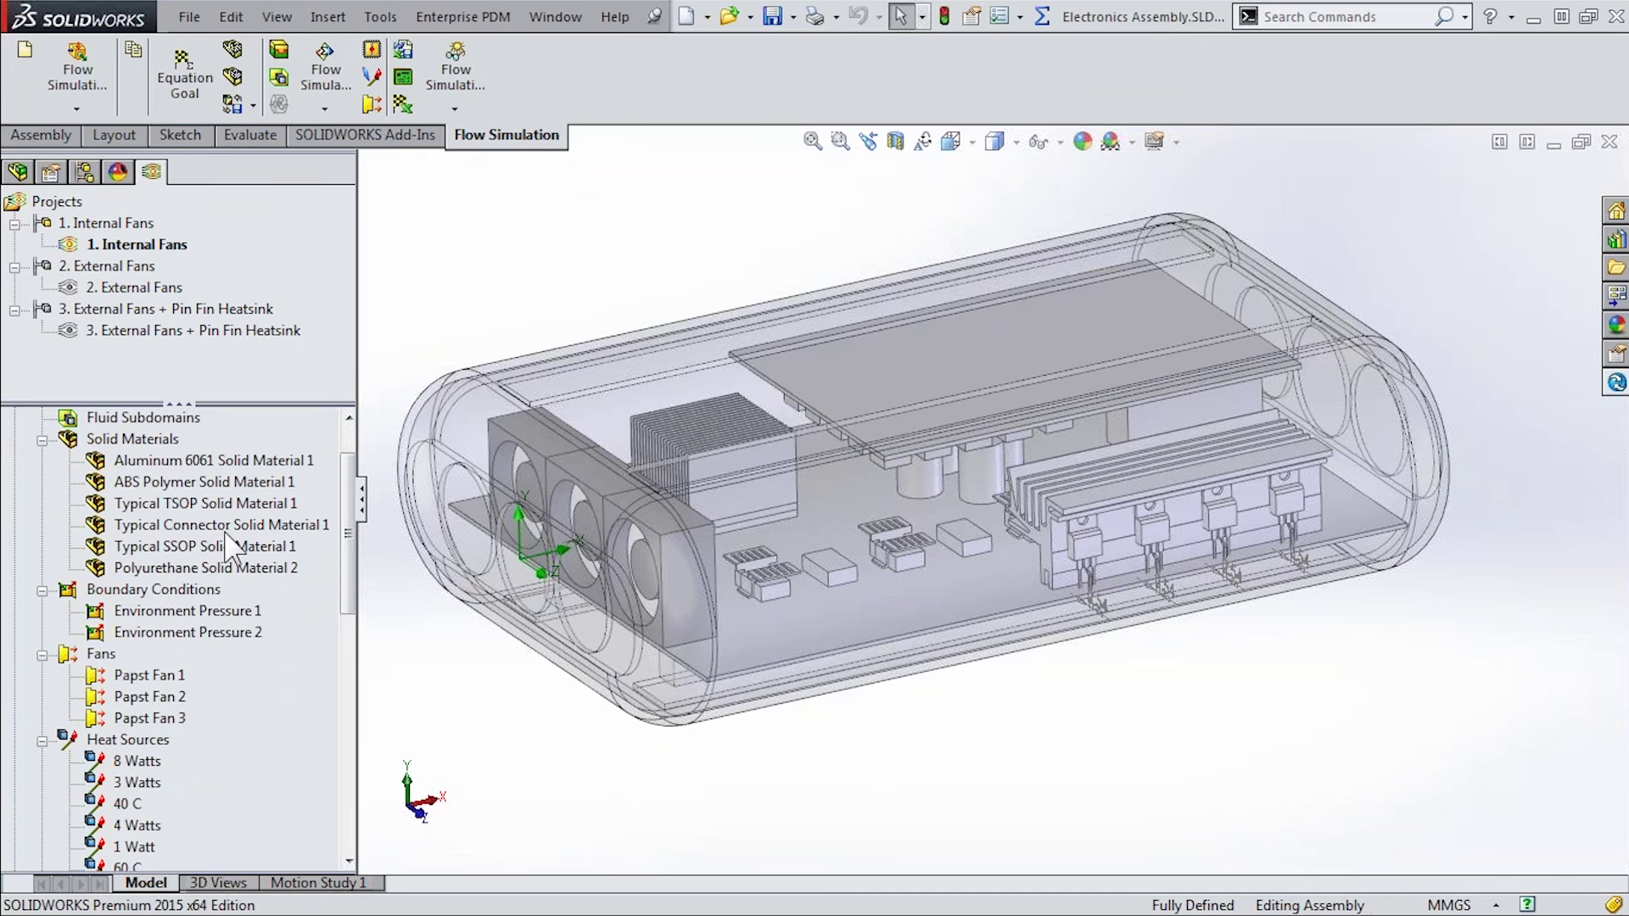
click(194, 464)
click(196, 485)
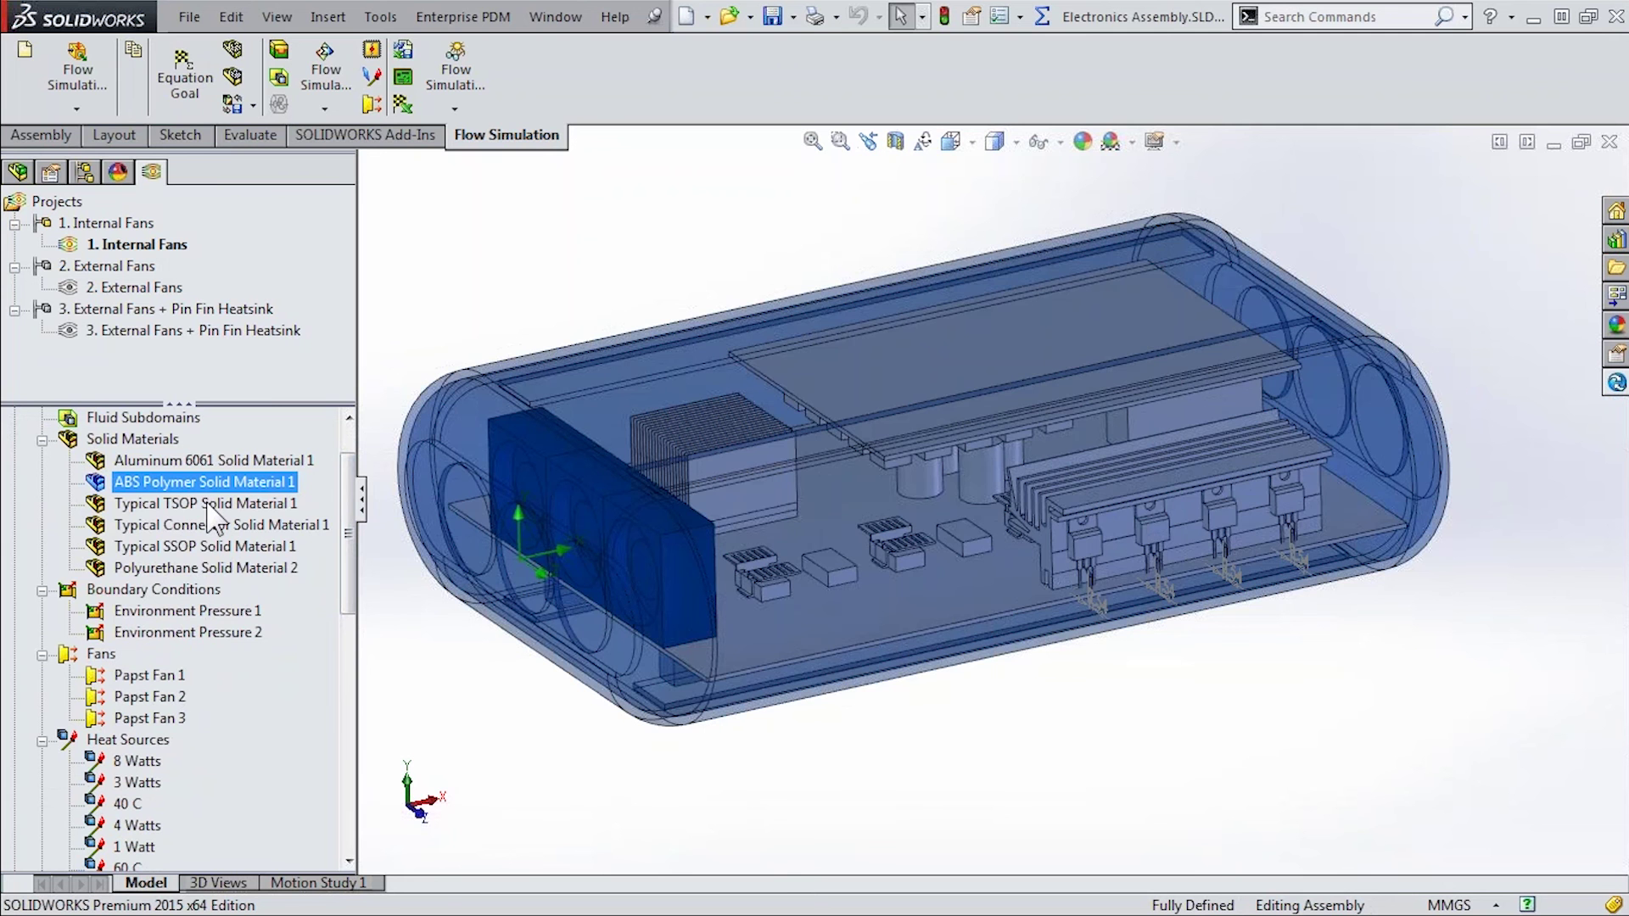
click(209, 509)
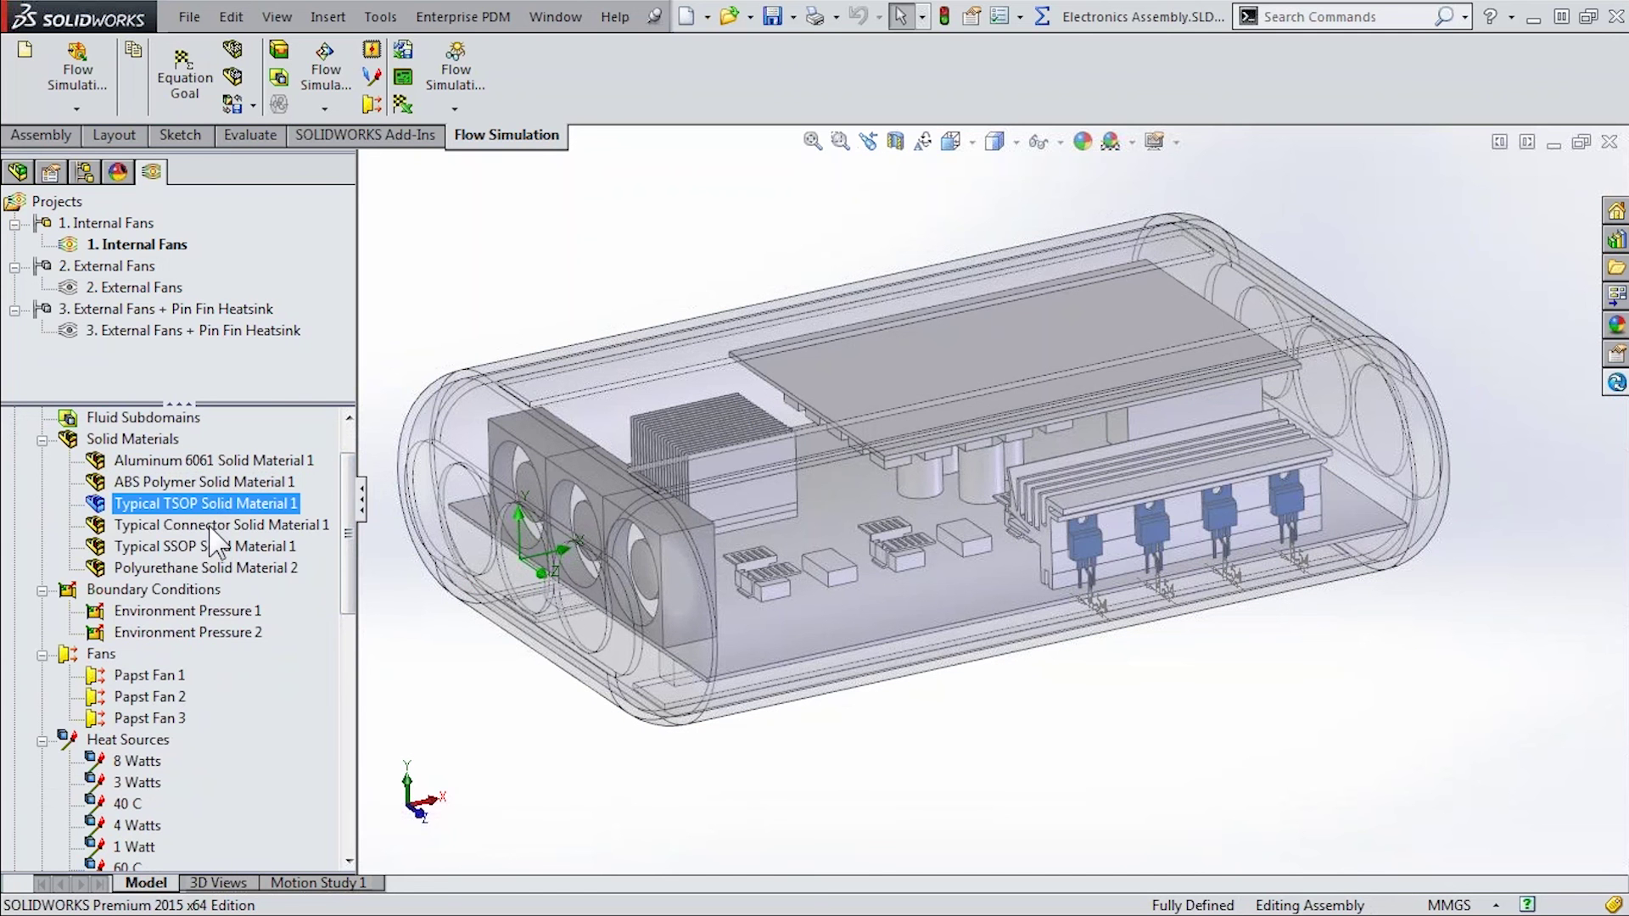
click(214, 527)
click(223, 548)
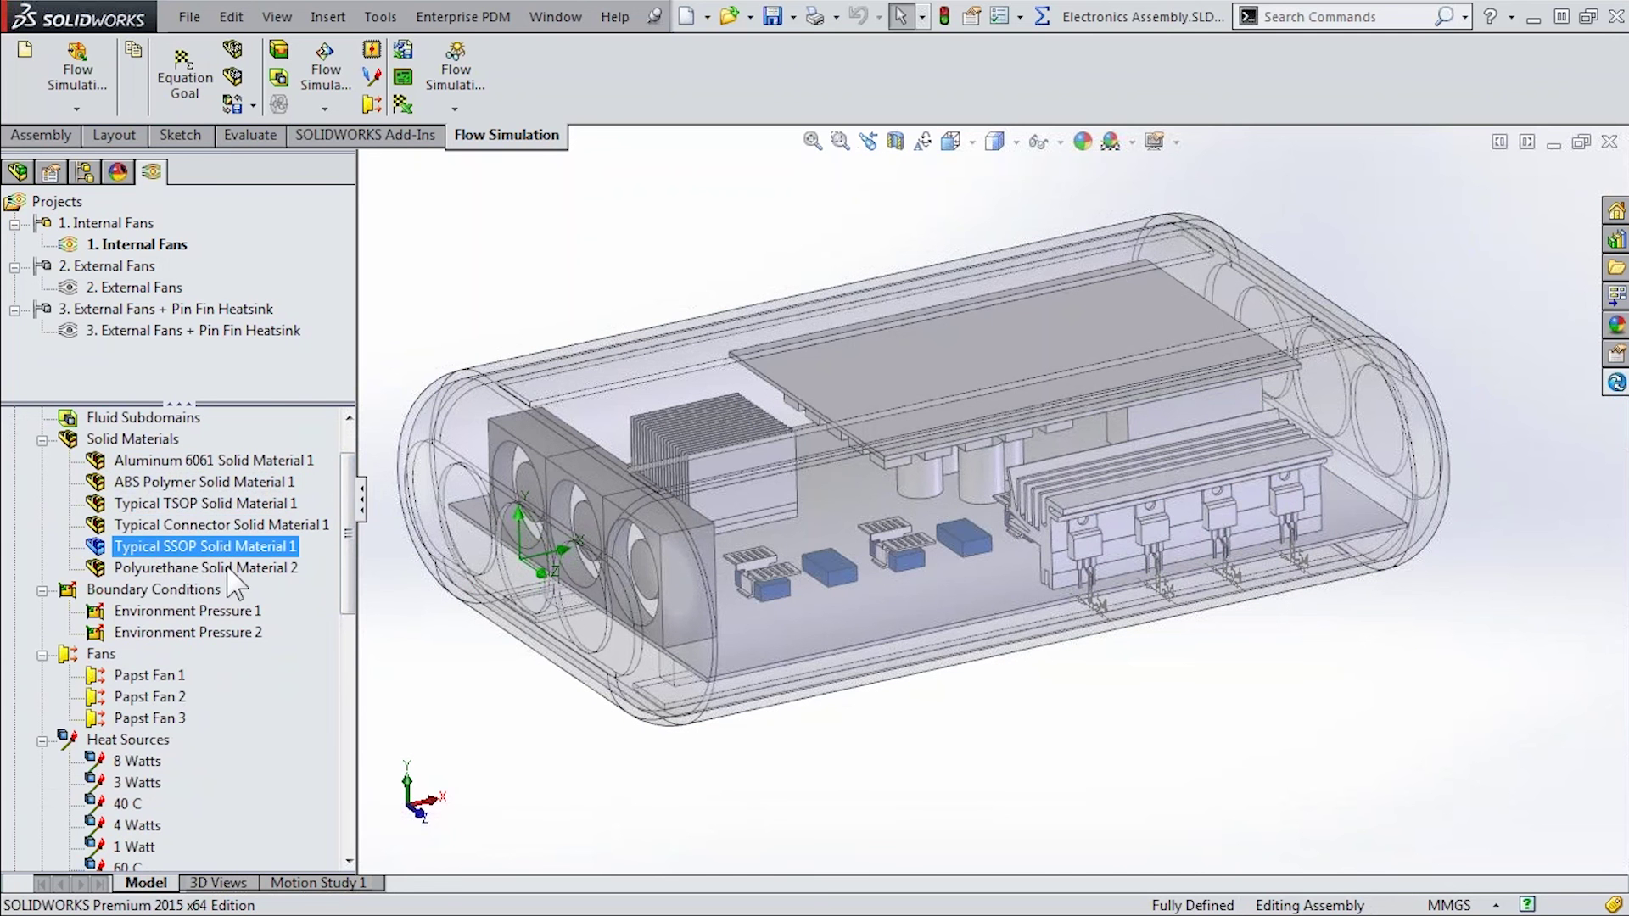
click(229, 568)
right_click(231, 577)
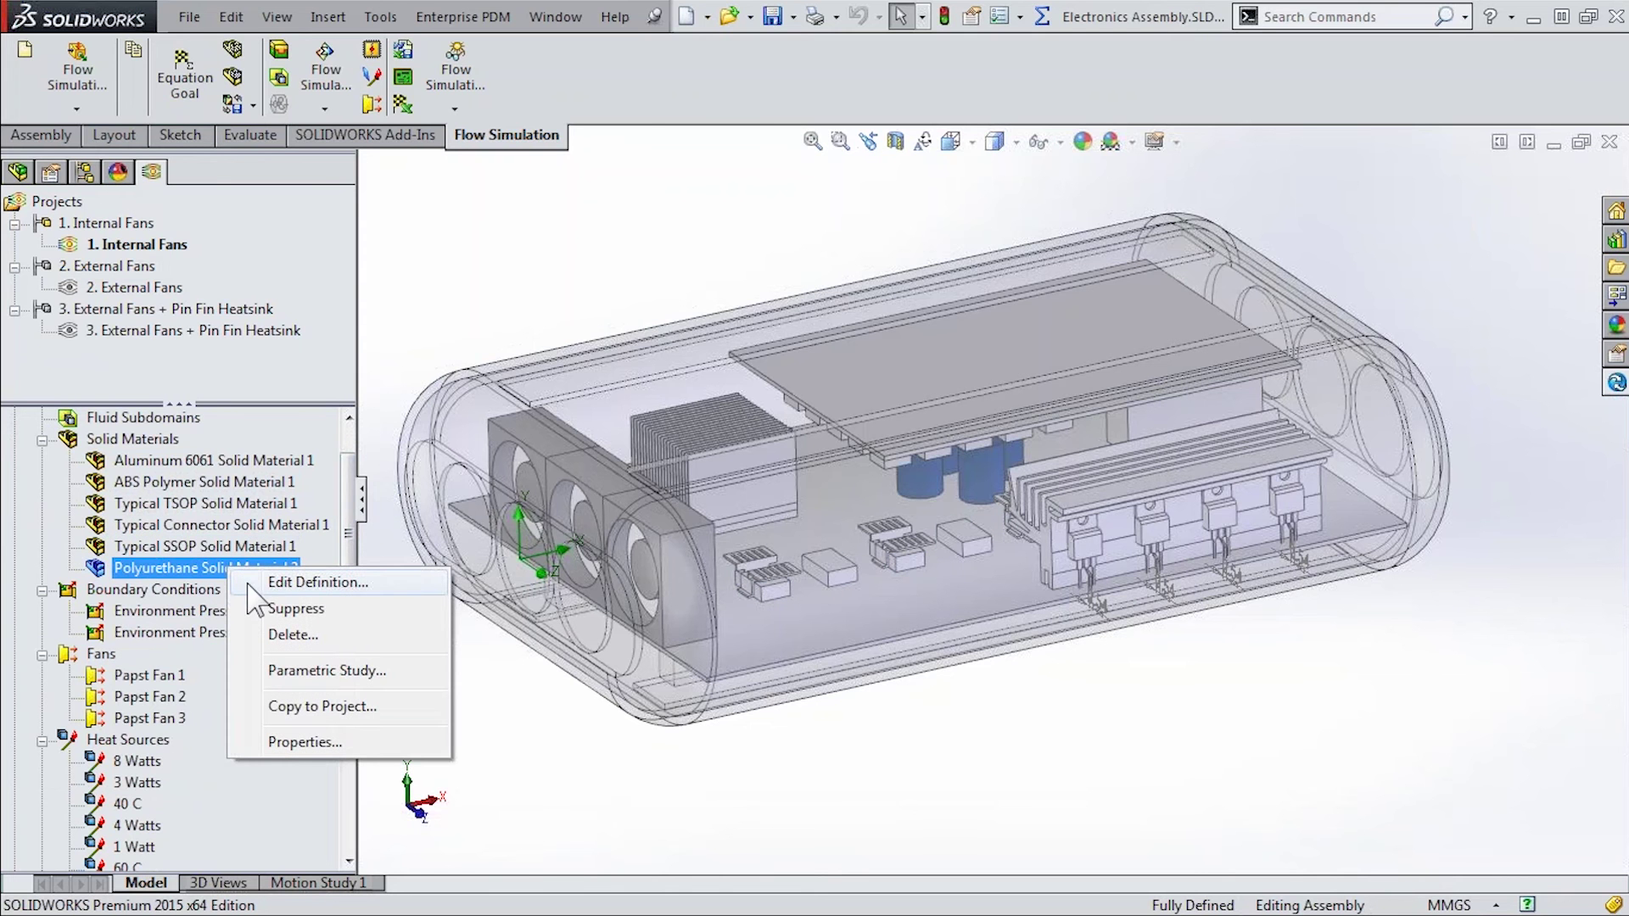
right_click(168, 442)
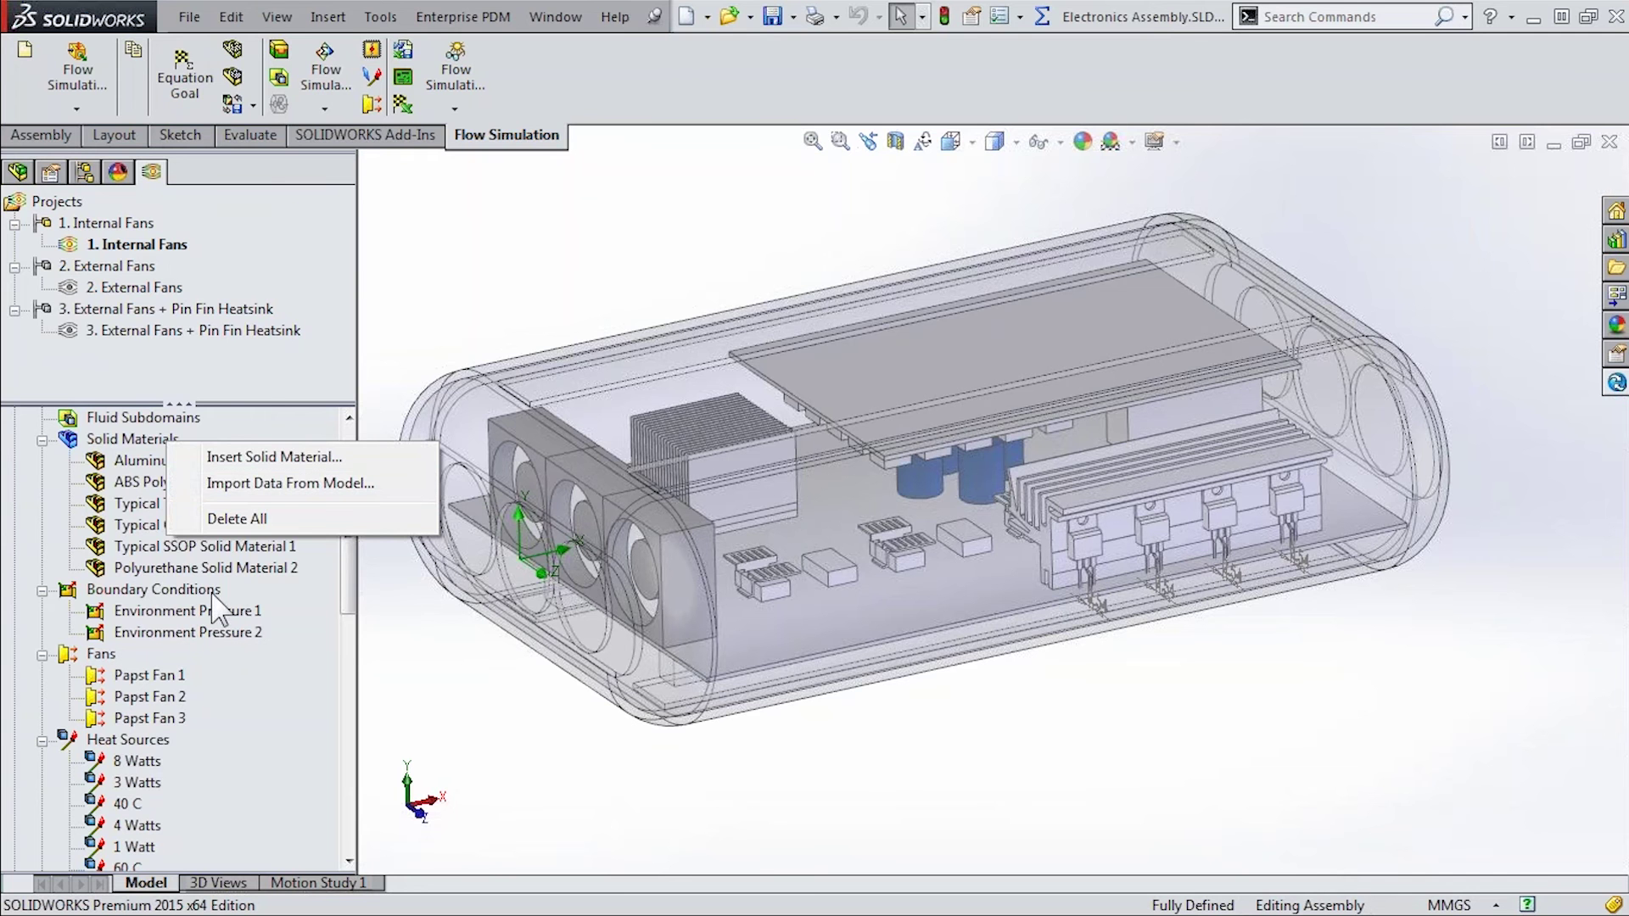
Highlight the faces used by Environment Pressure 1 and 2 and compare them with the Circular Holes and Slots perforated plates
click(203, 616)
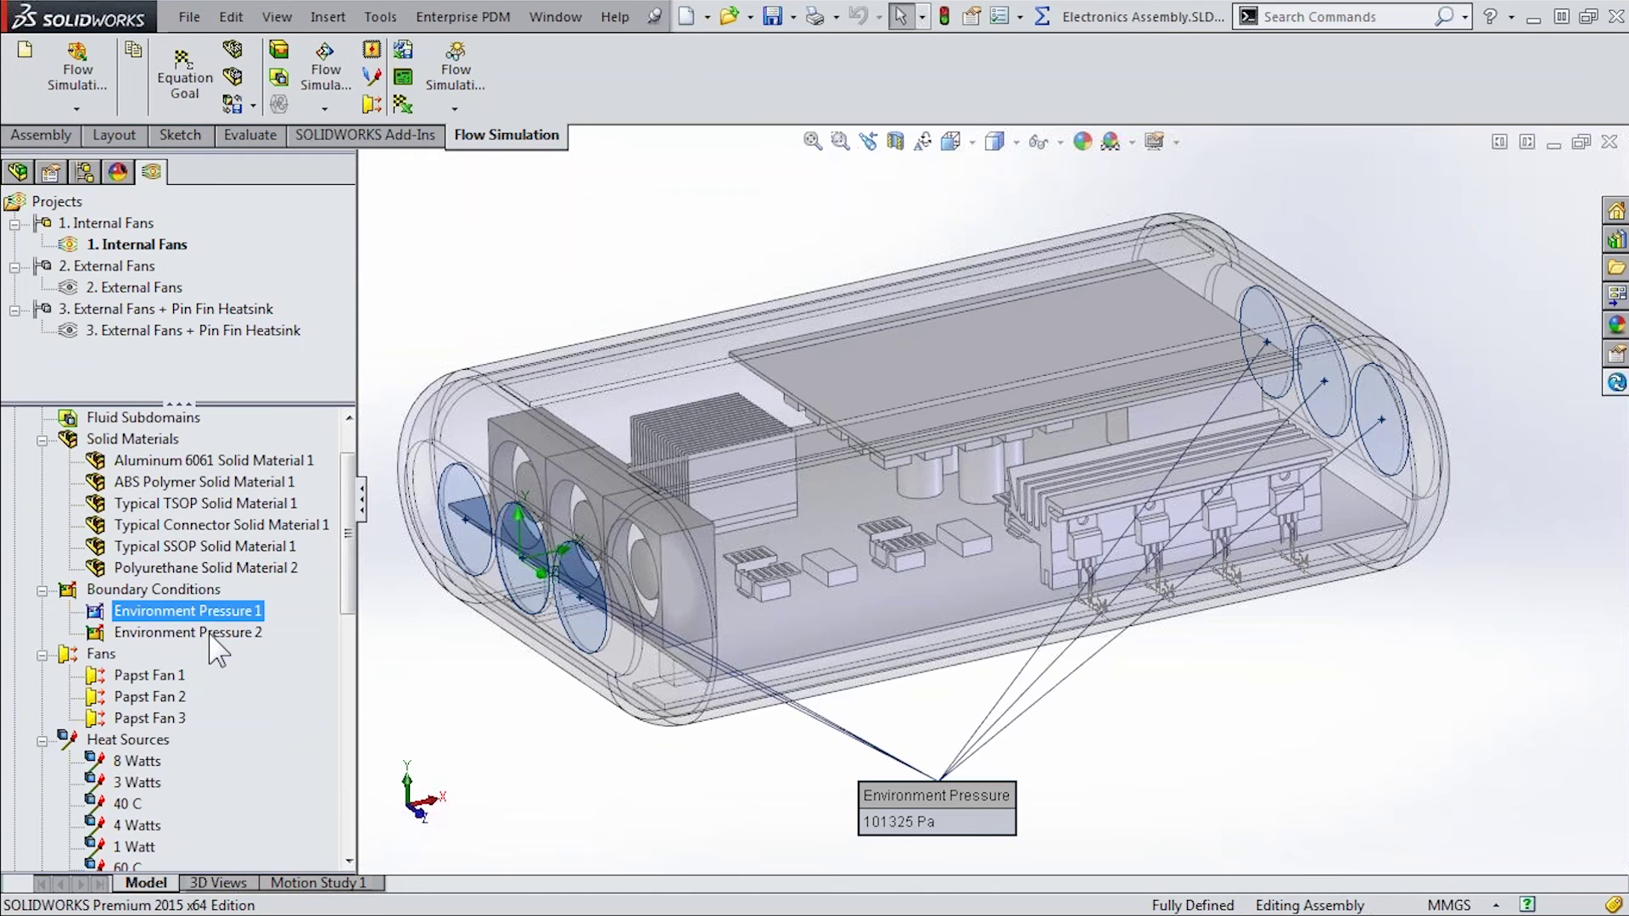
click(211, 636)
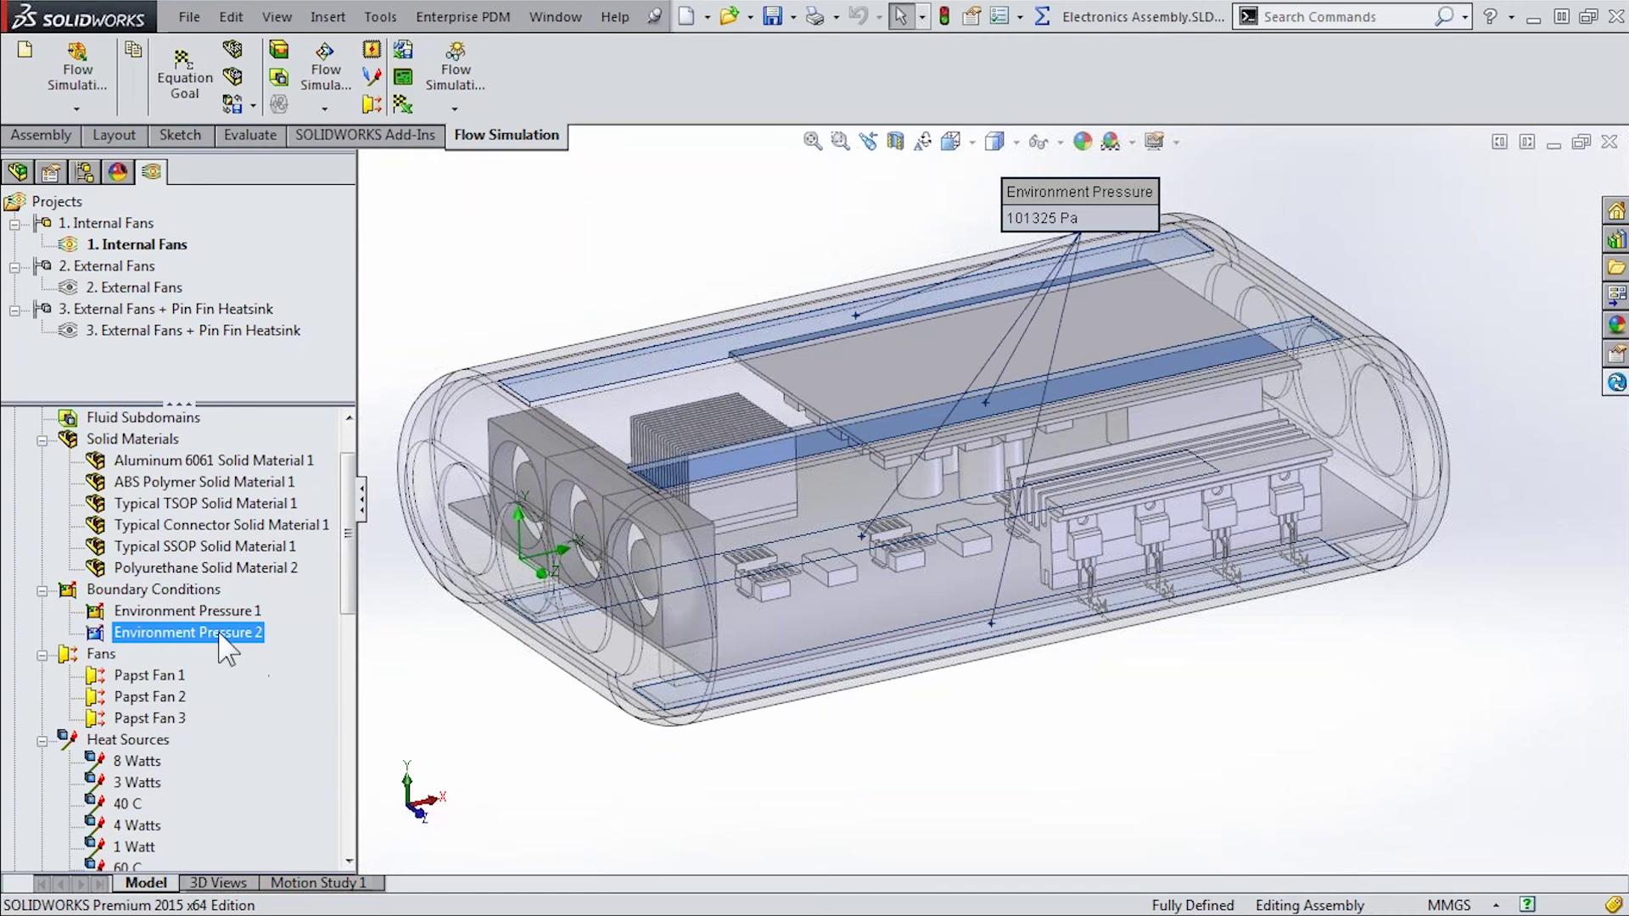
drag(349, 585, 357, 654)
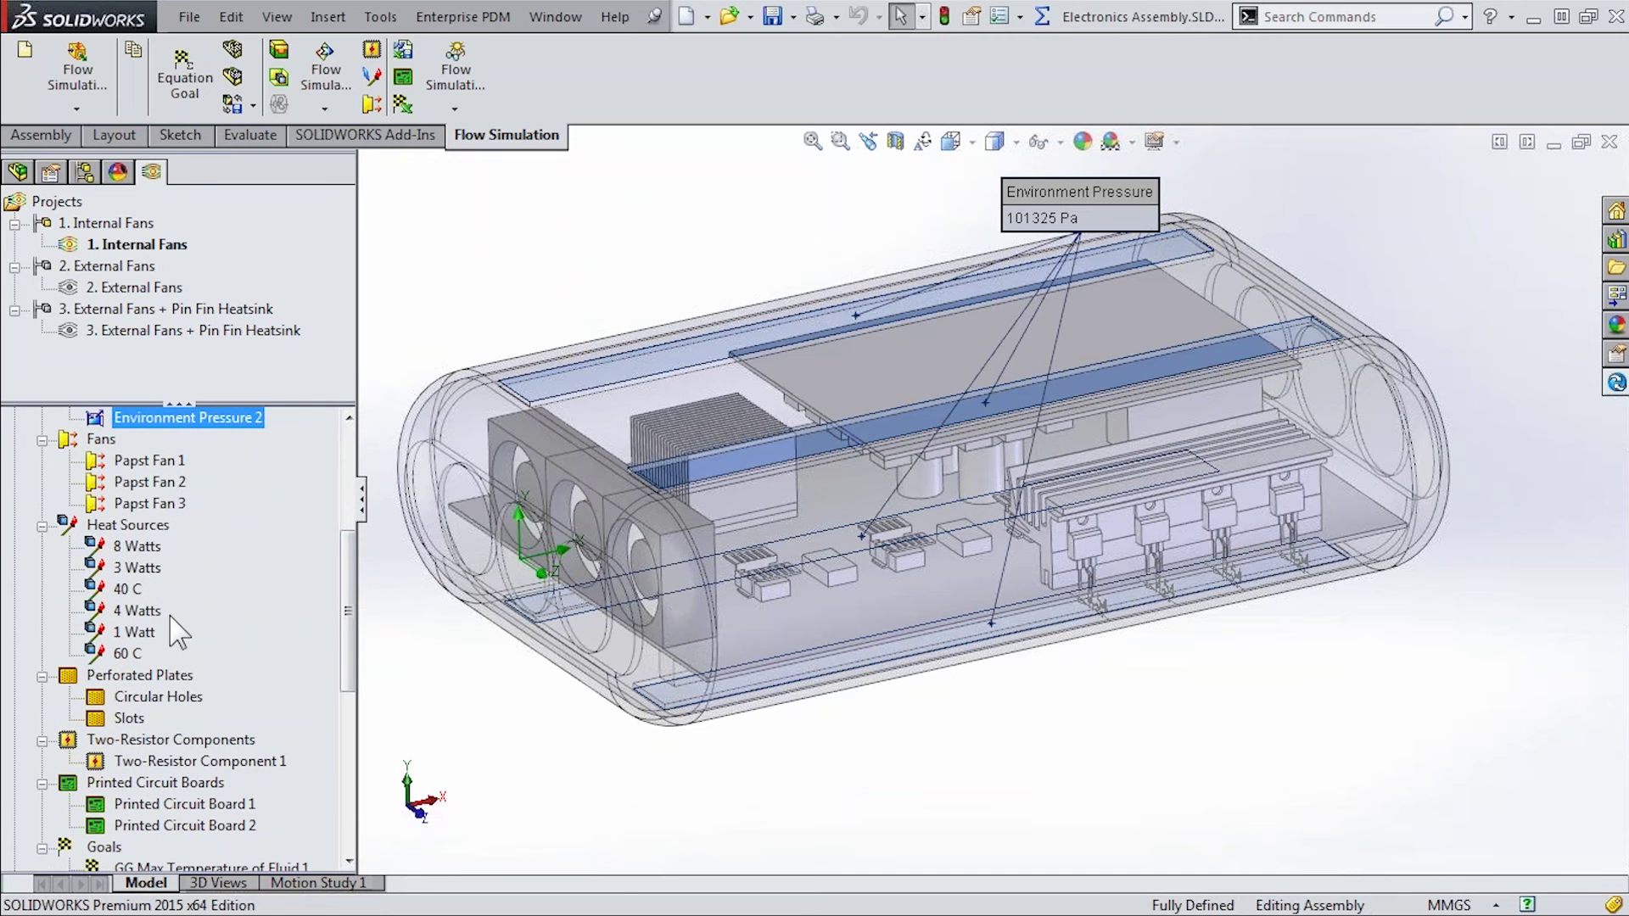
click(158, 697)
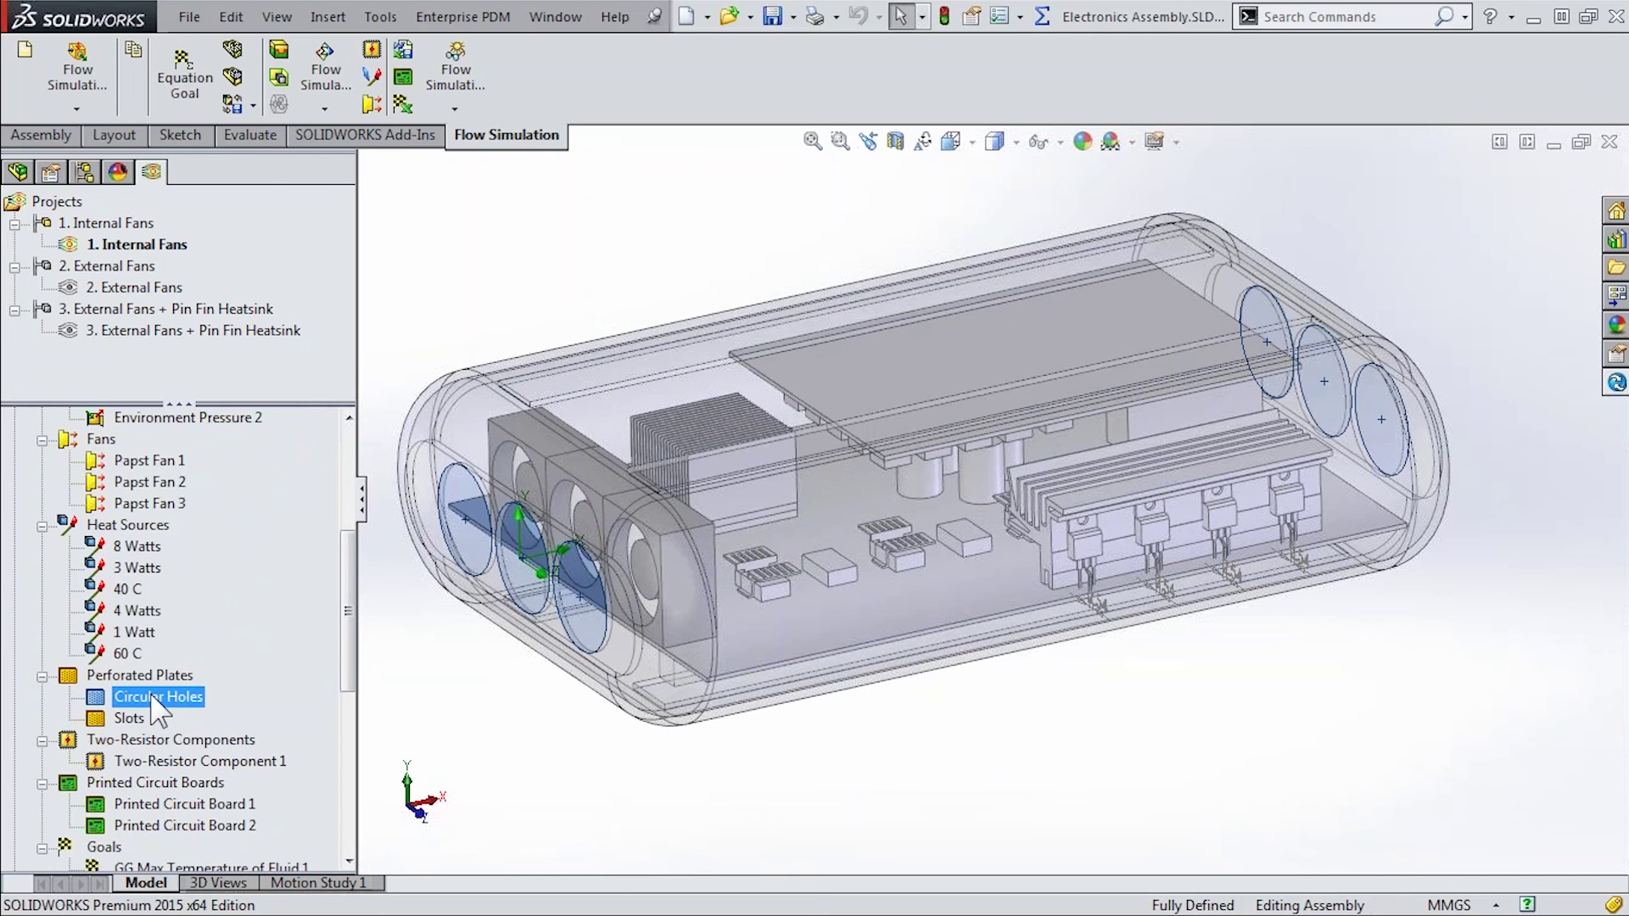
click(130, 719)
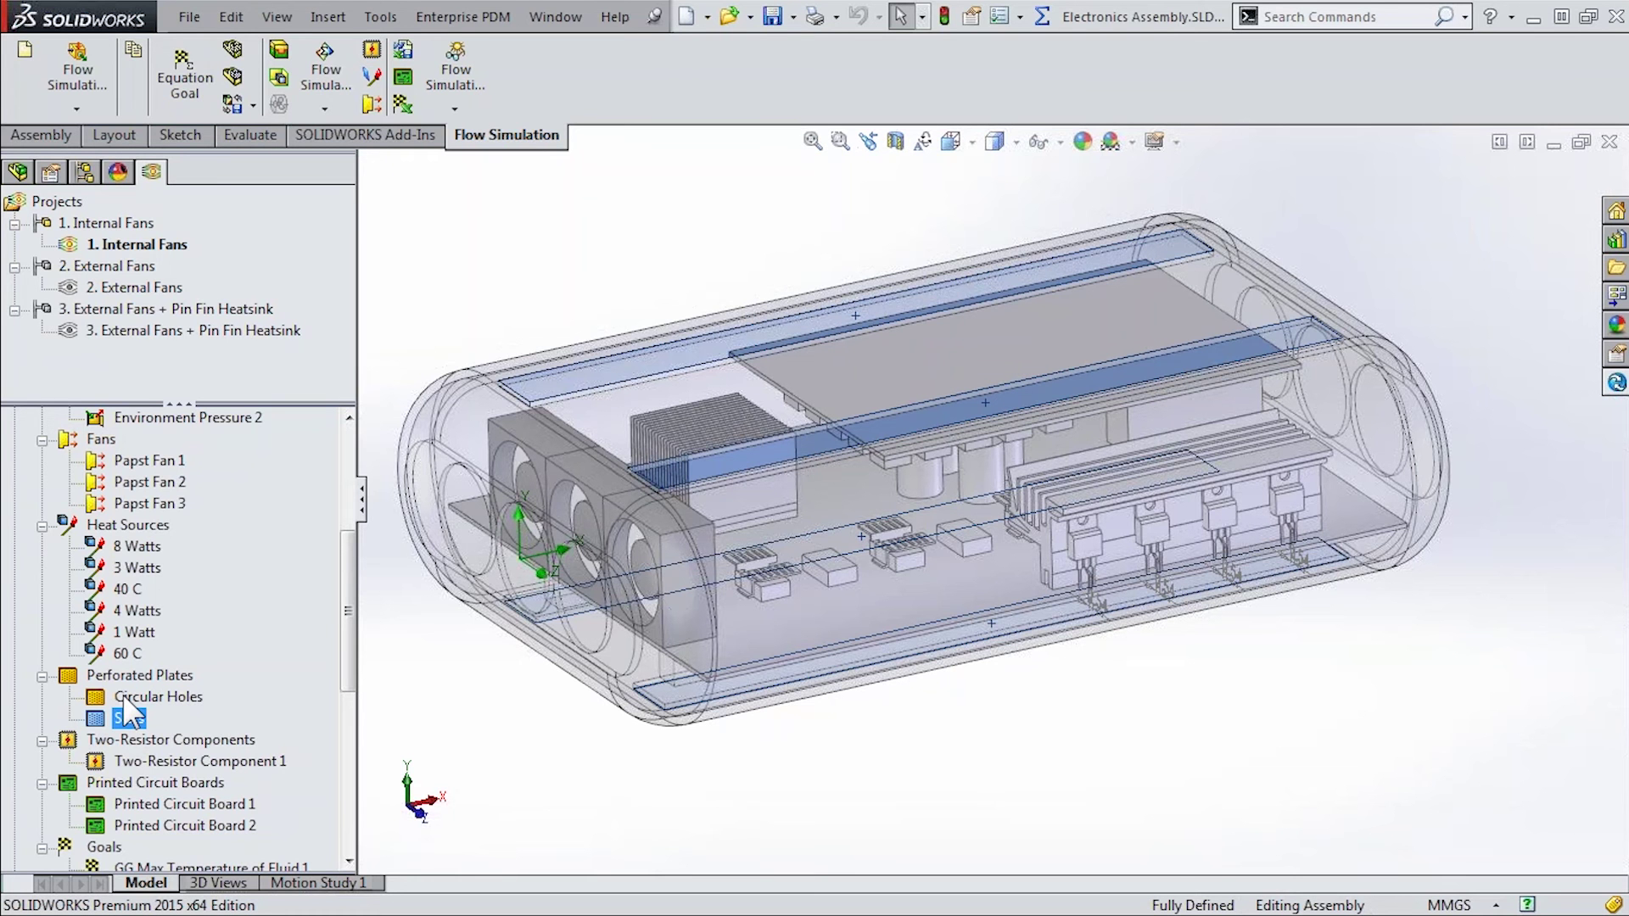
click(122, 694)
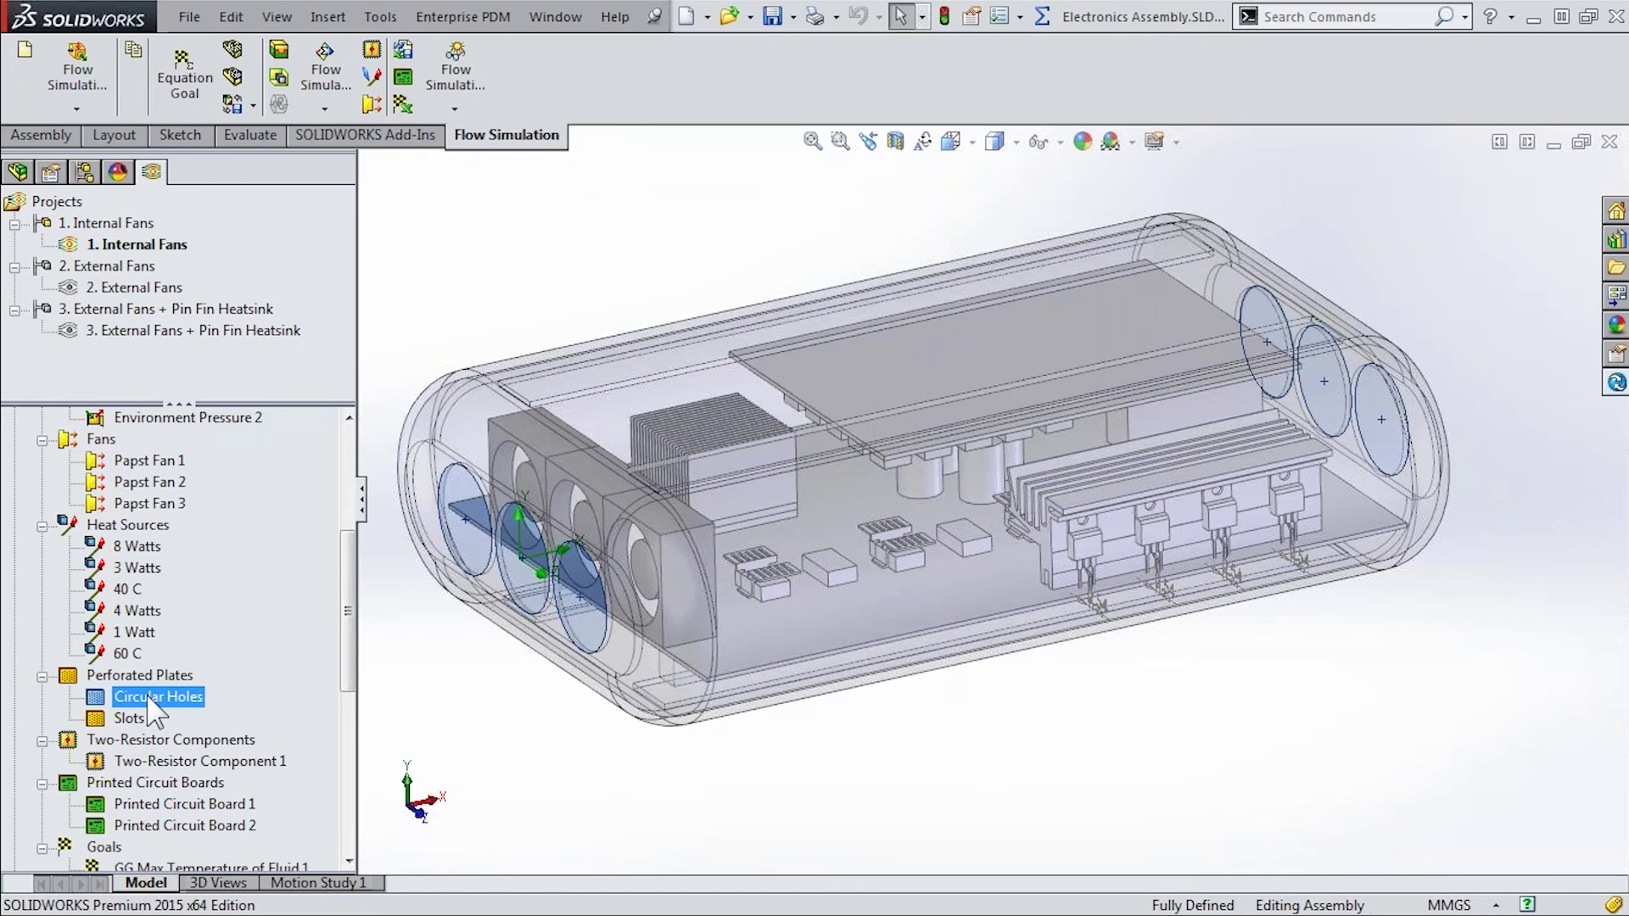
Open the definition of Papst Fan 1, examine Papst 412's item properties and fan curve in the Engineering Database, and close the database
scroll(356, 611, up, 1)
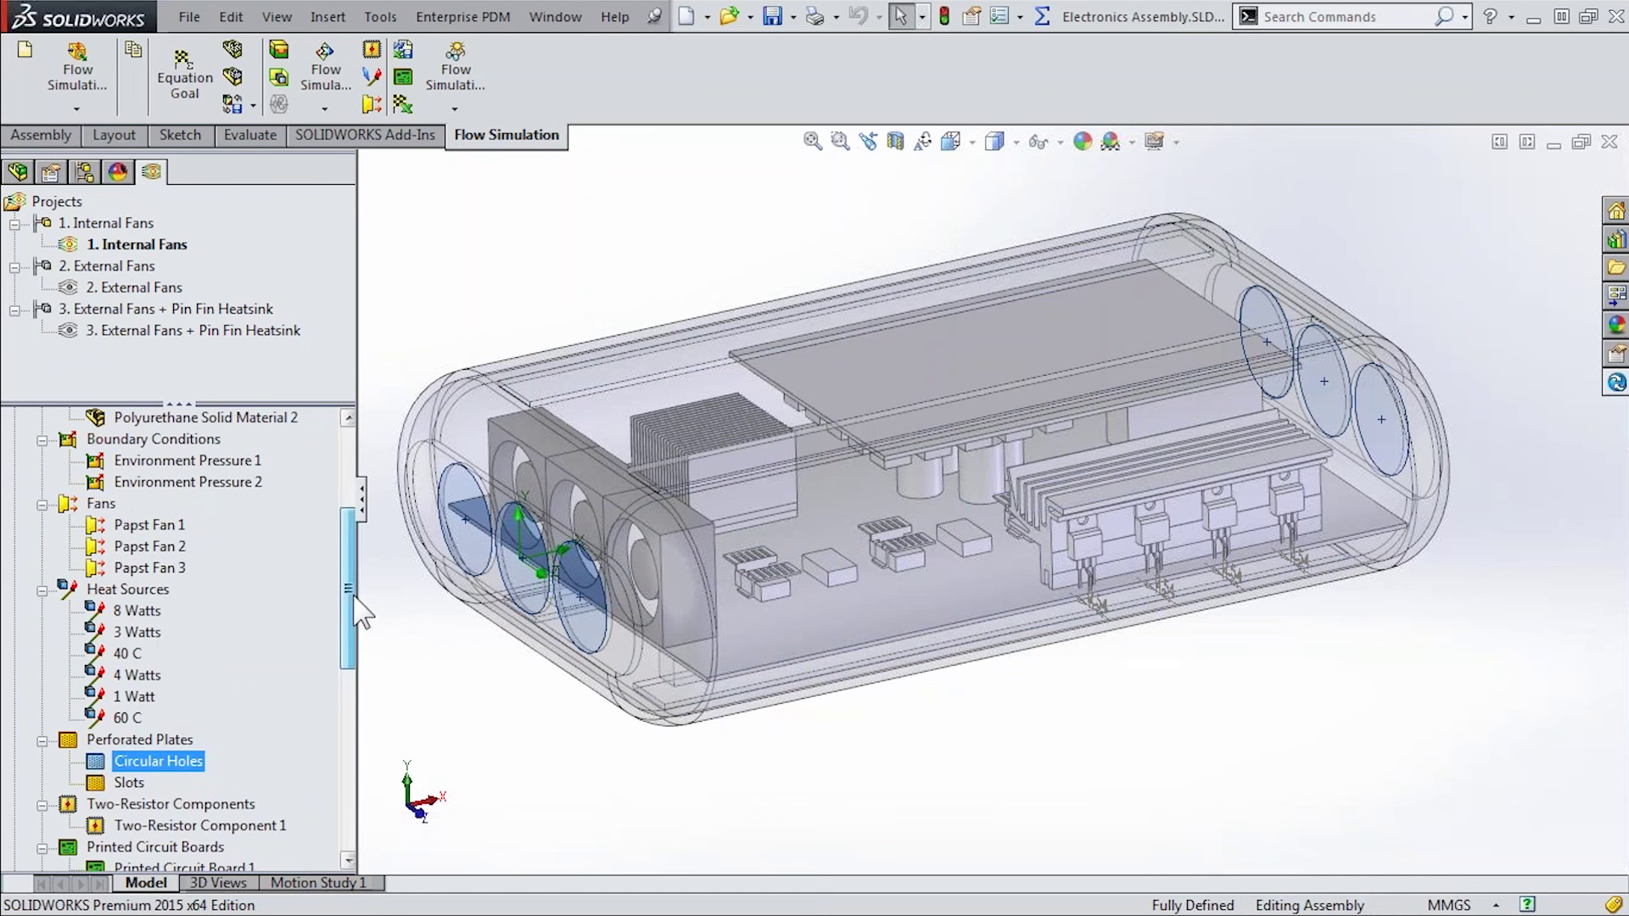
right_click(162, 529)
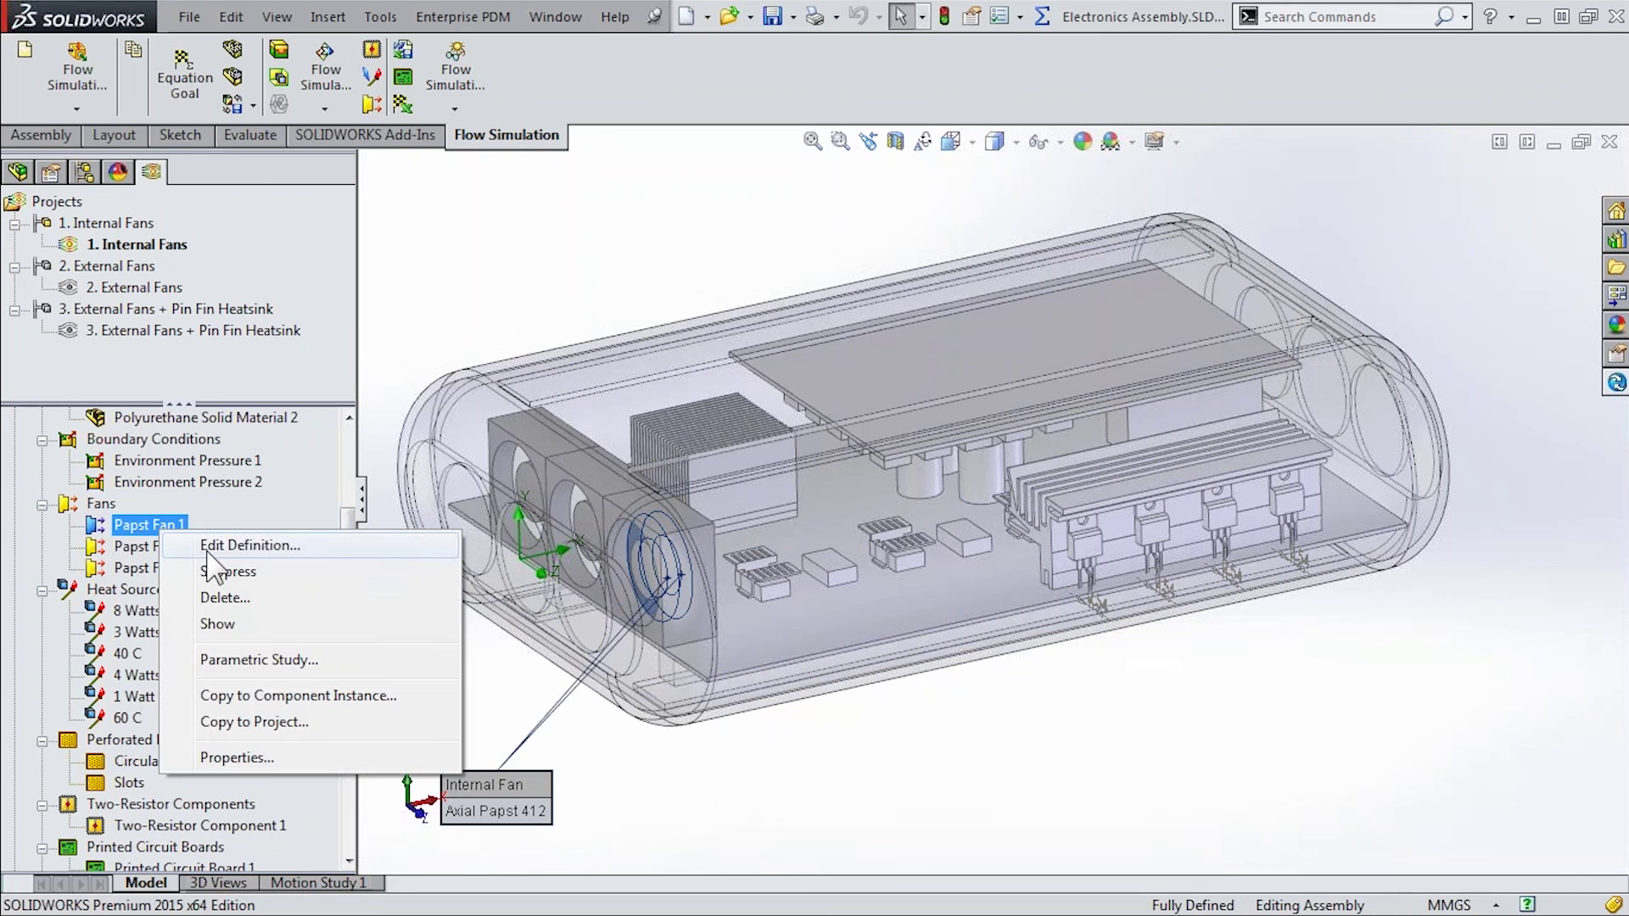
click(212, 547)
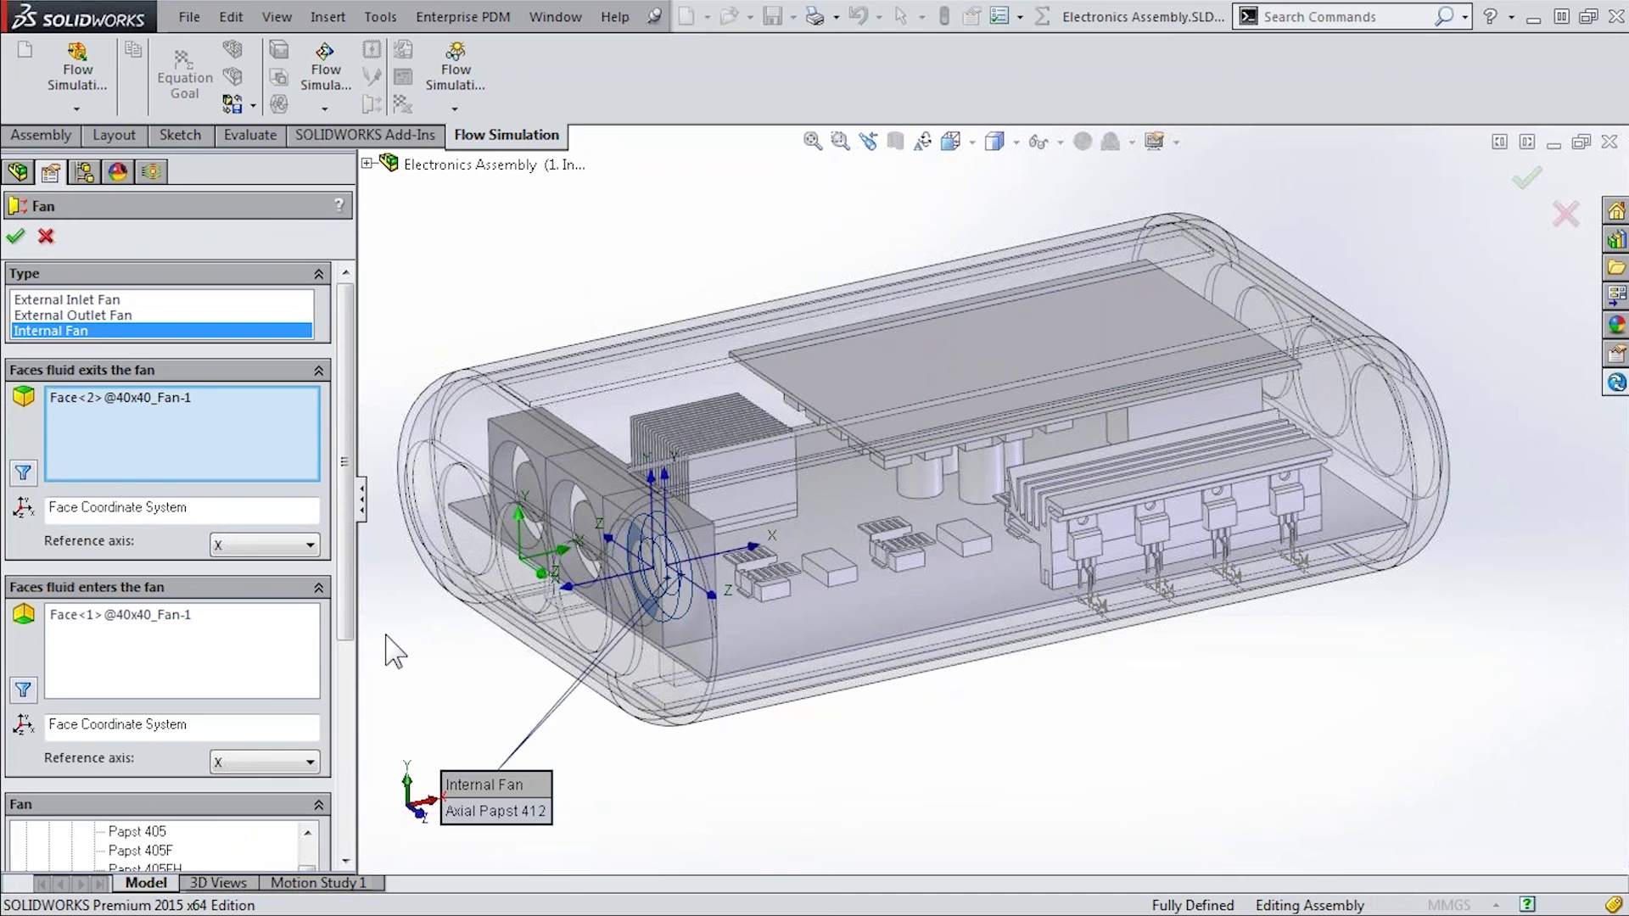
drag(346, 594, 362, 807)
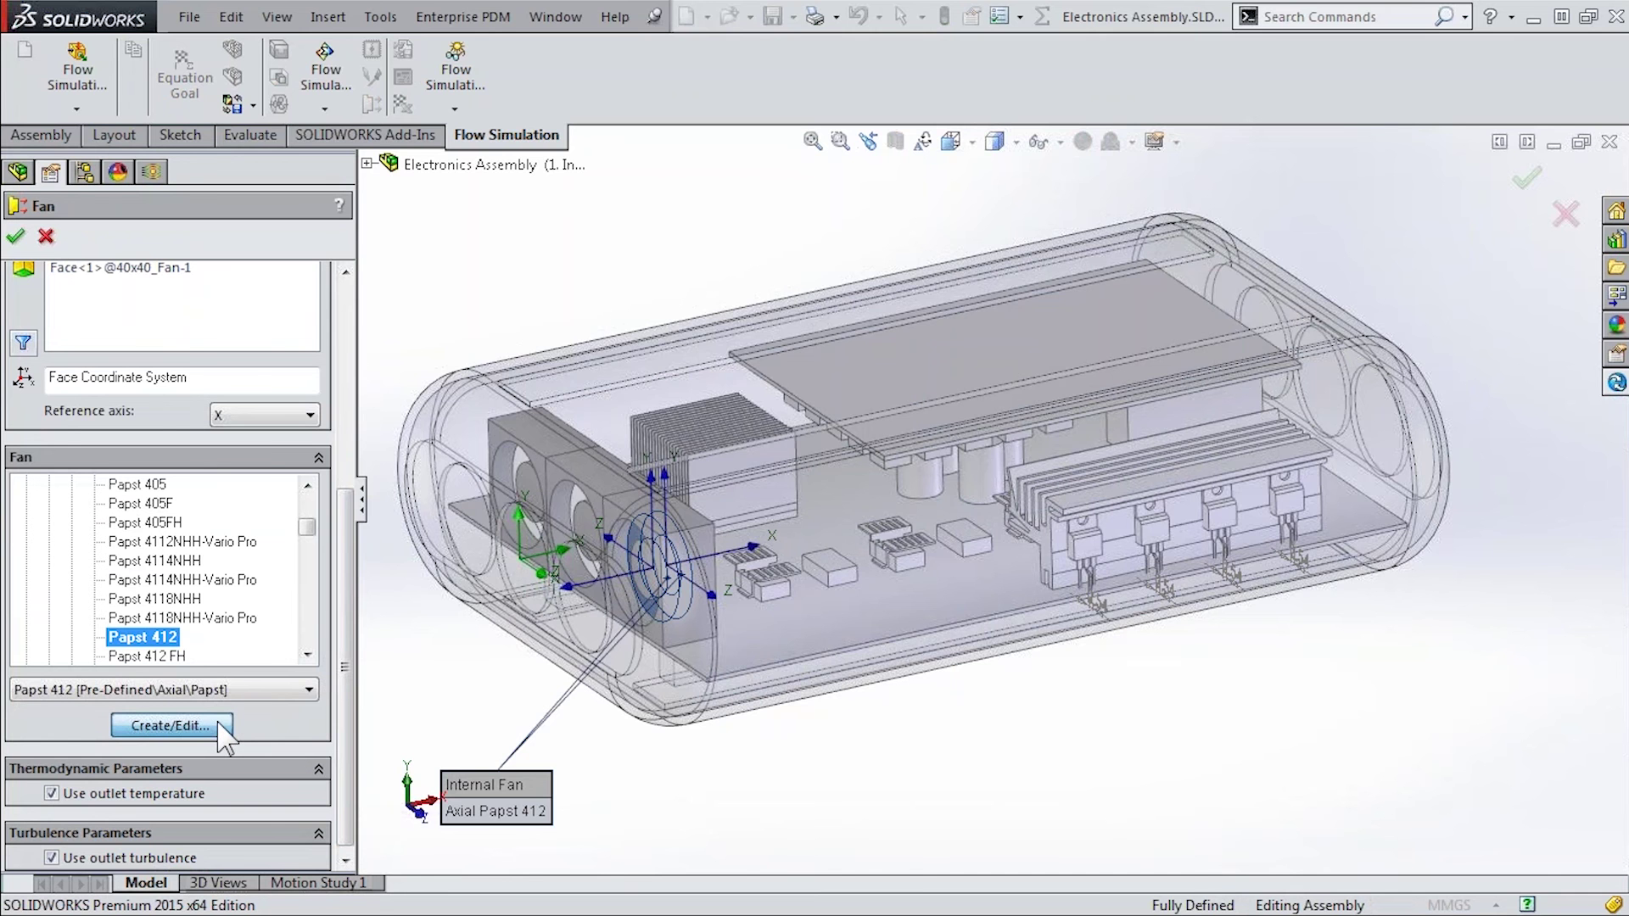
click(170, 727)
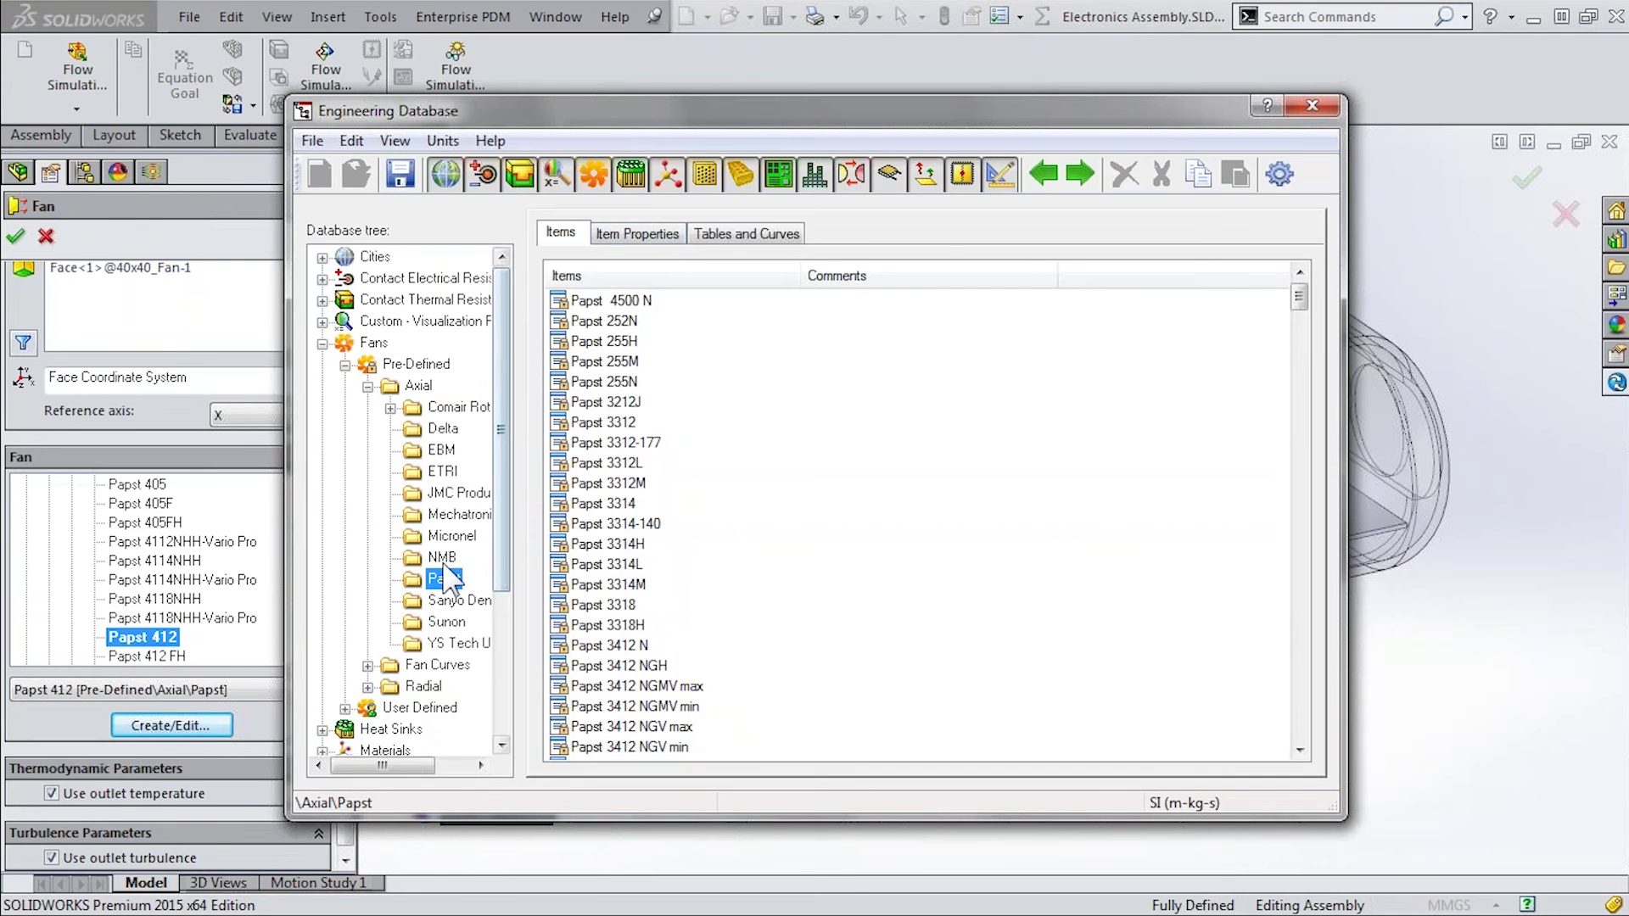
click(655, 242)
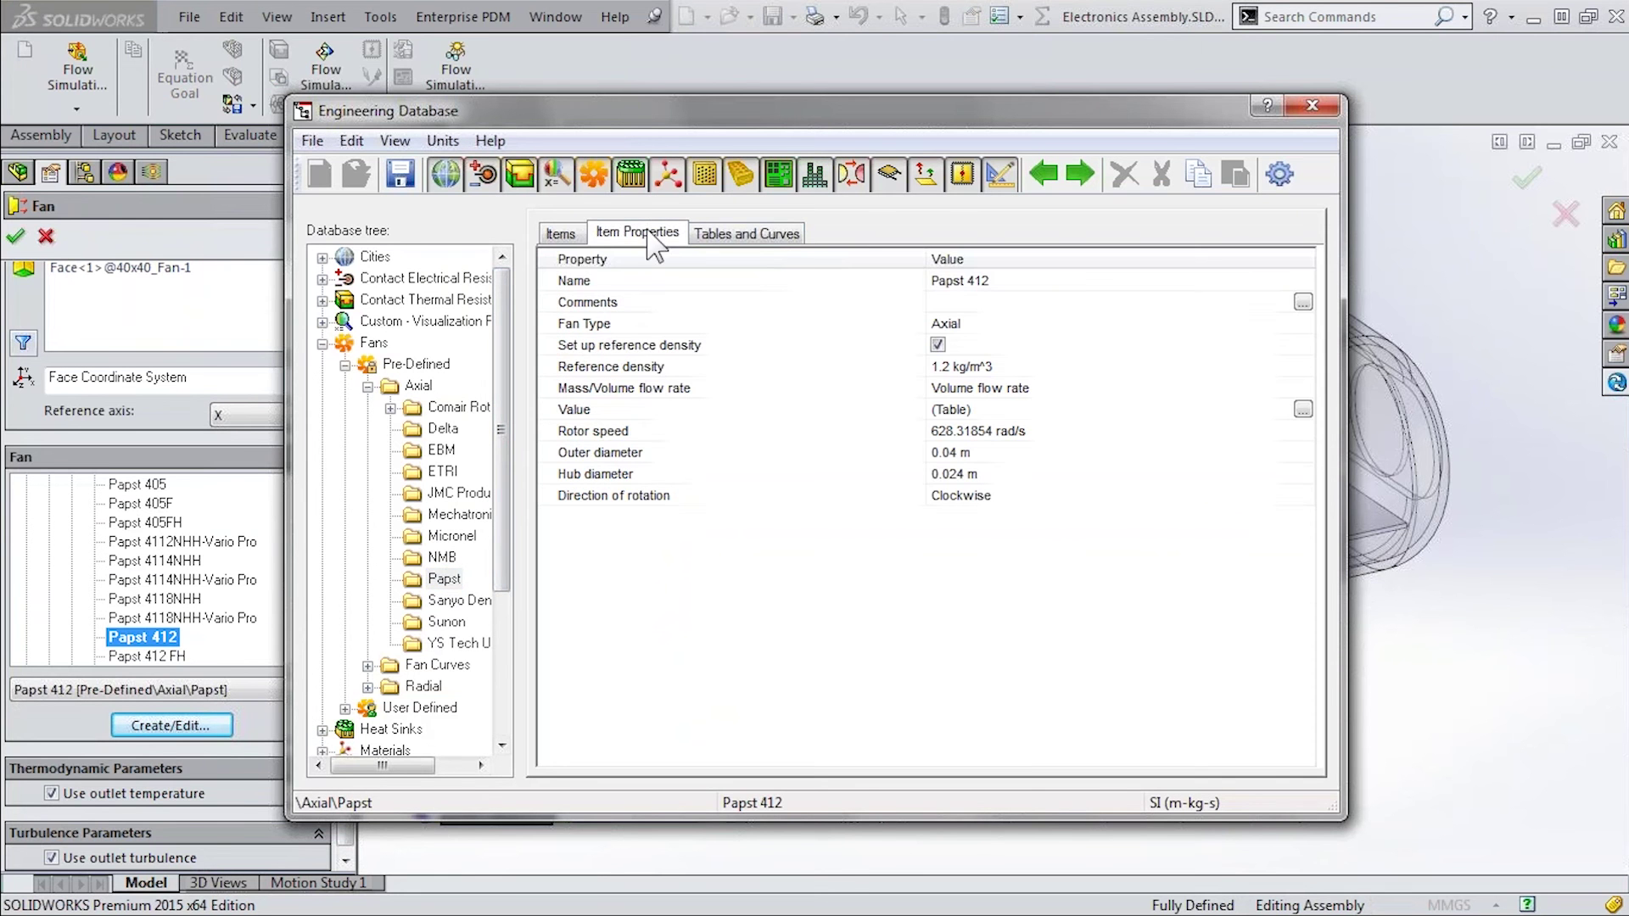
click(761, 243)
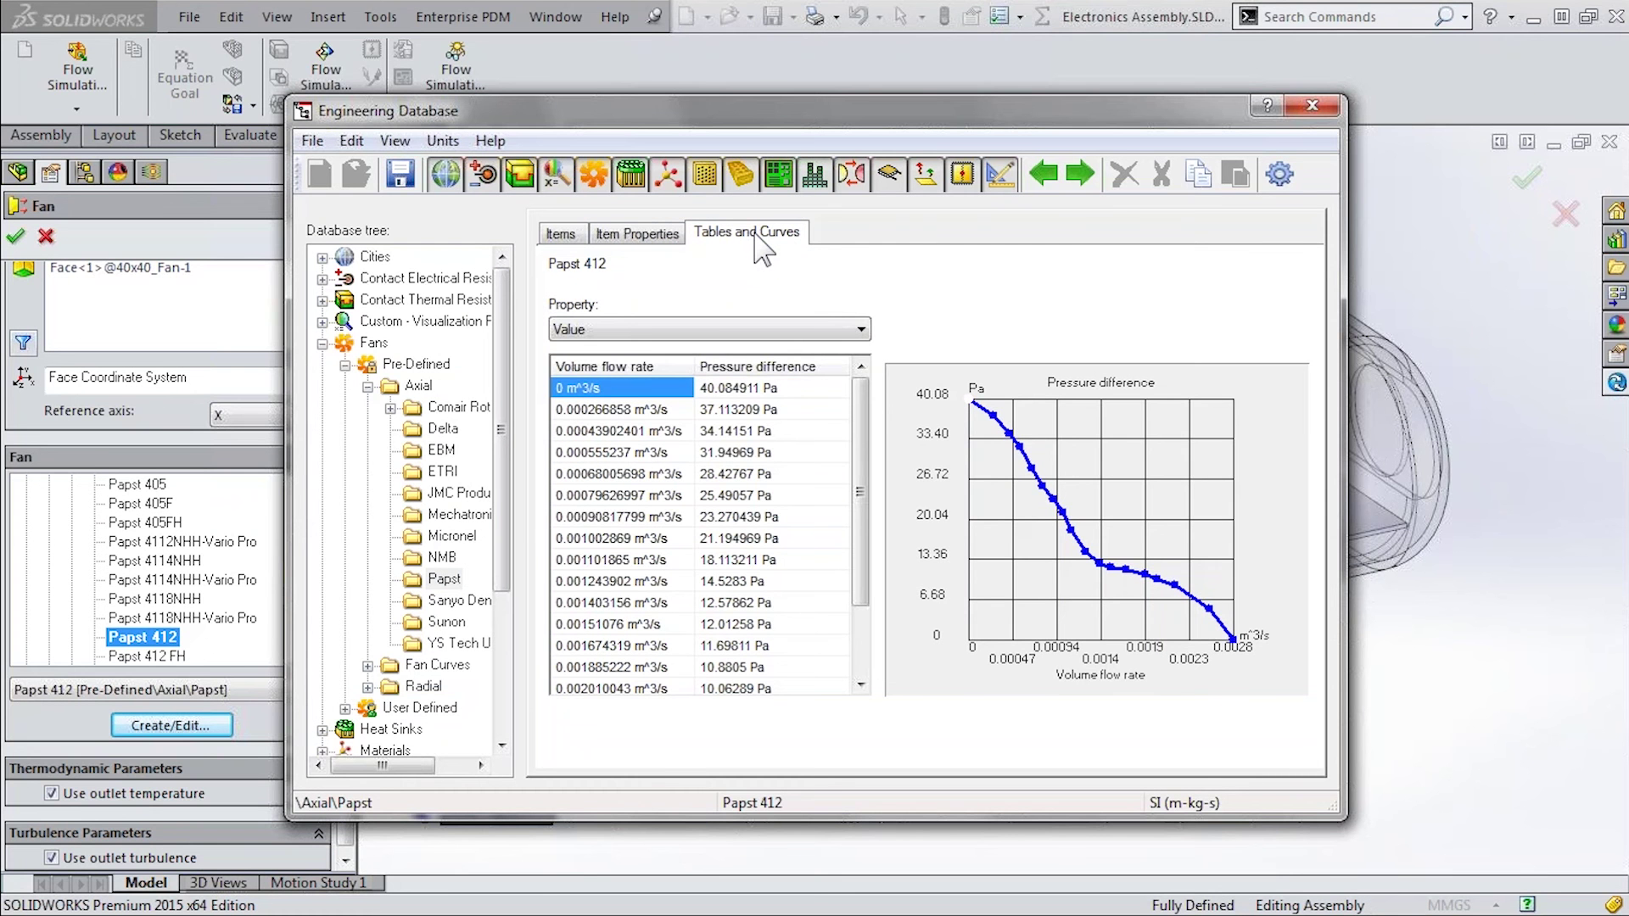
click(1308, 102)
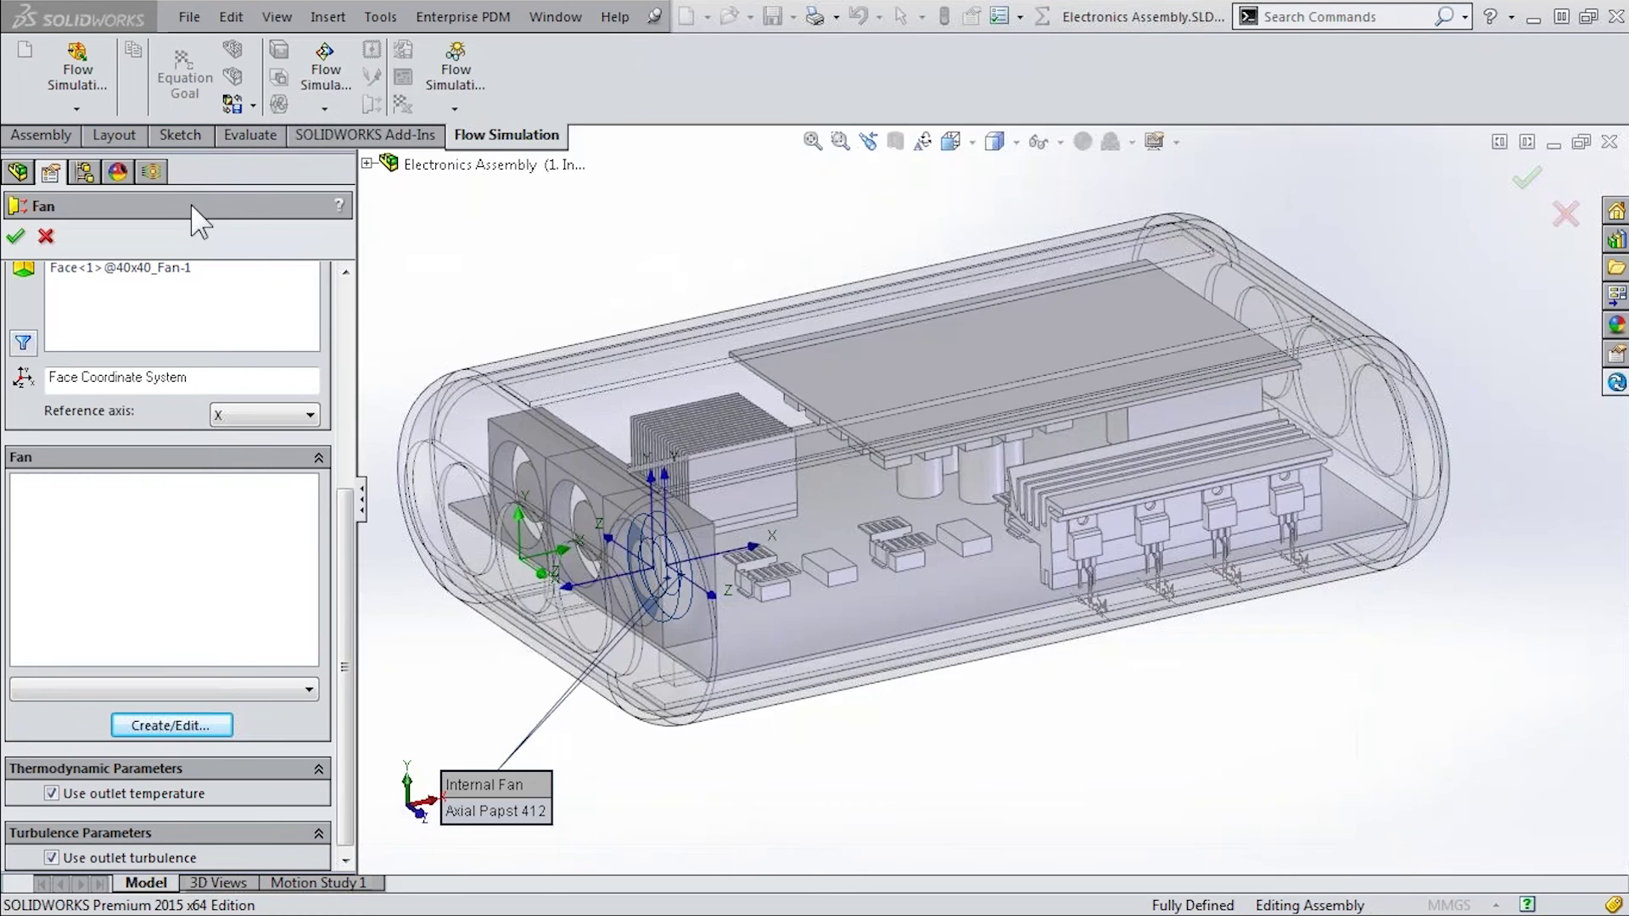
Cancel the fan definition, then highlight the components assigned to the heat sources from 8 Watts to 60 C and view the options for adding sources
click(47, 239)
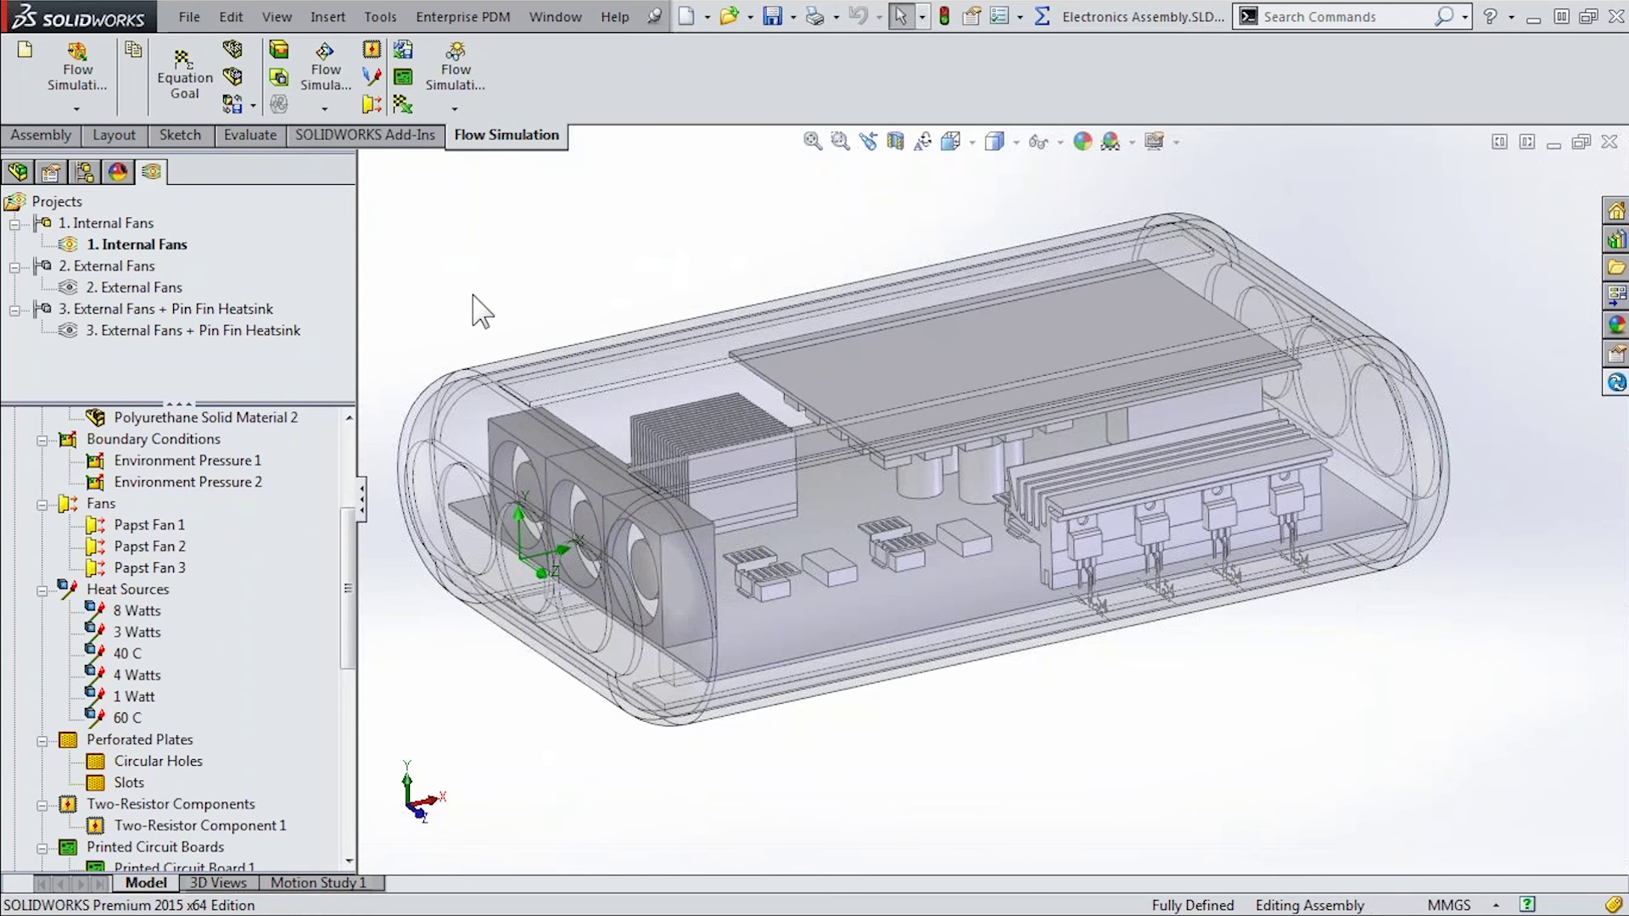
click(136, 612)
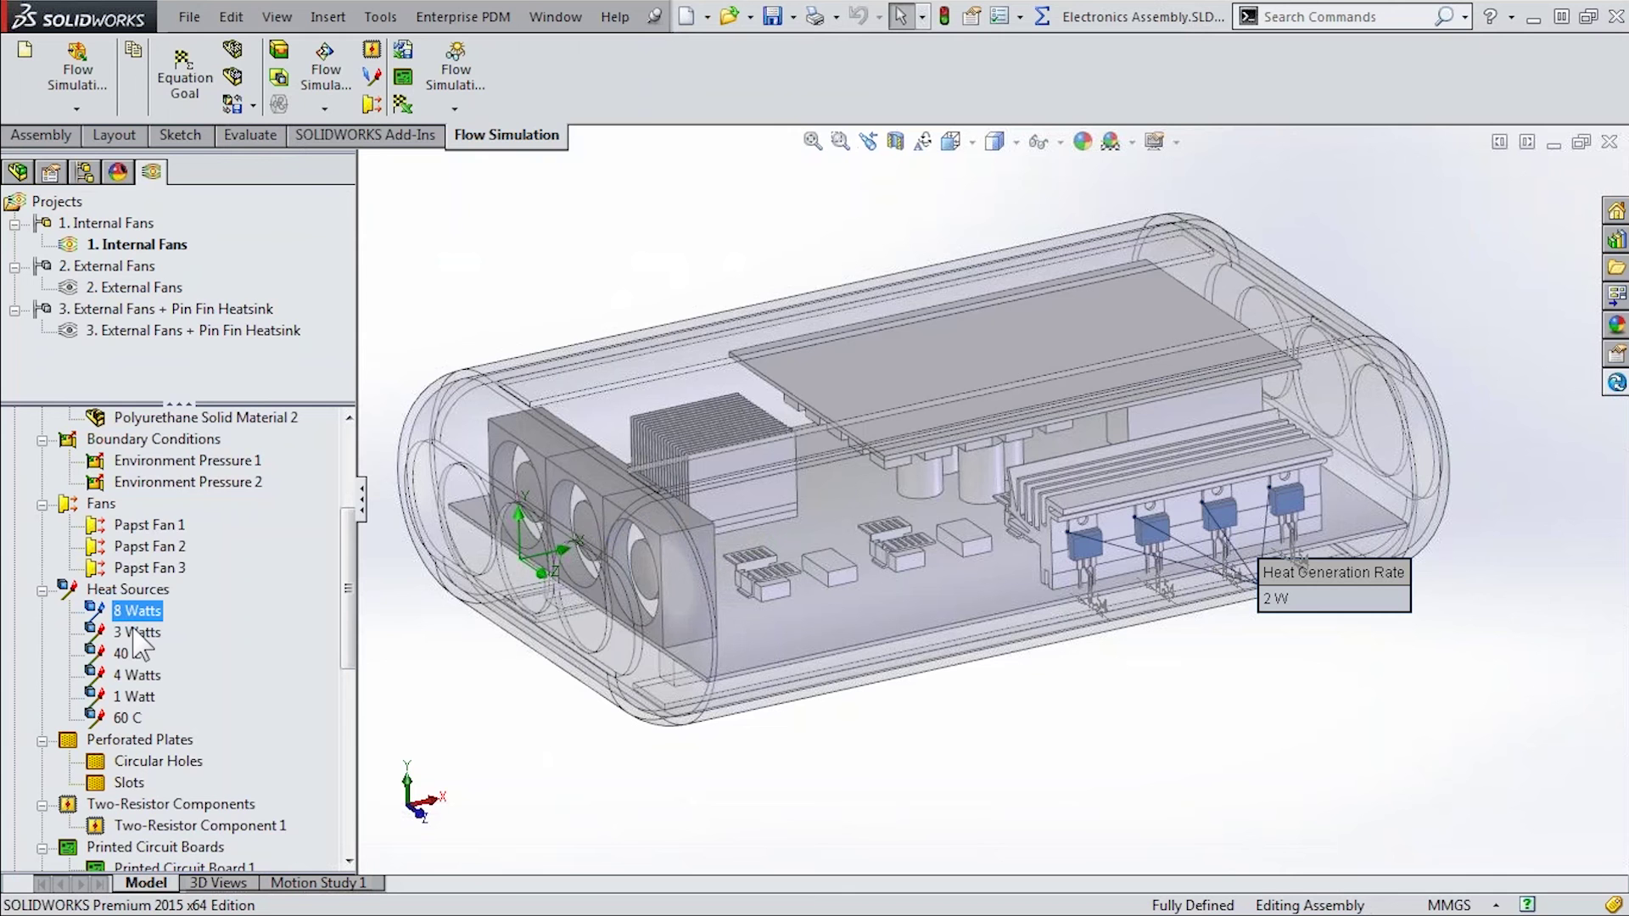
right_click(131, 592)
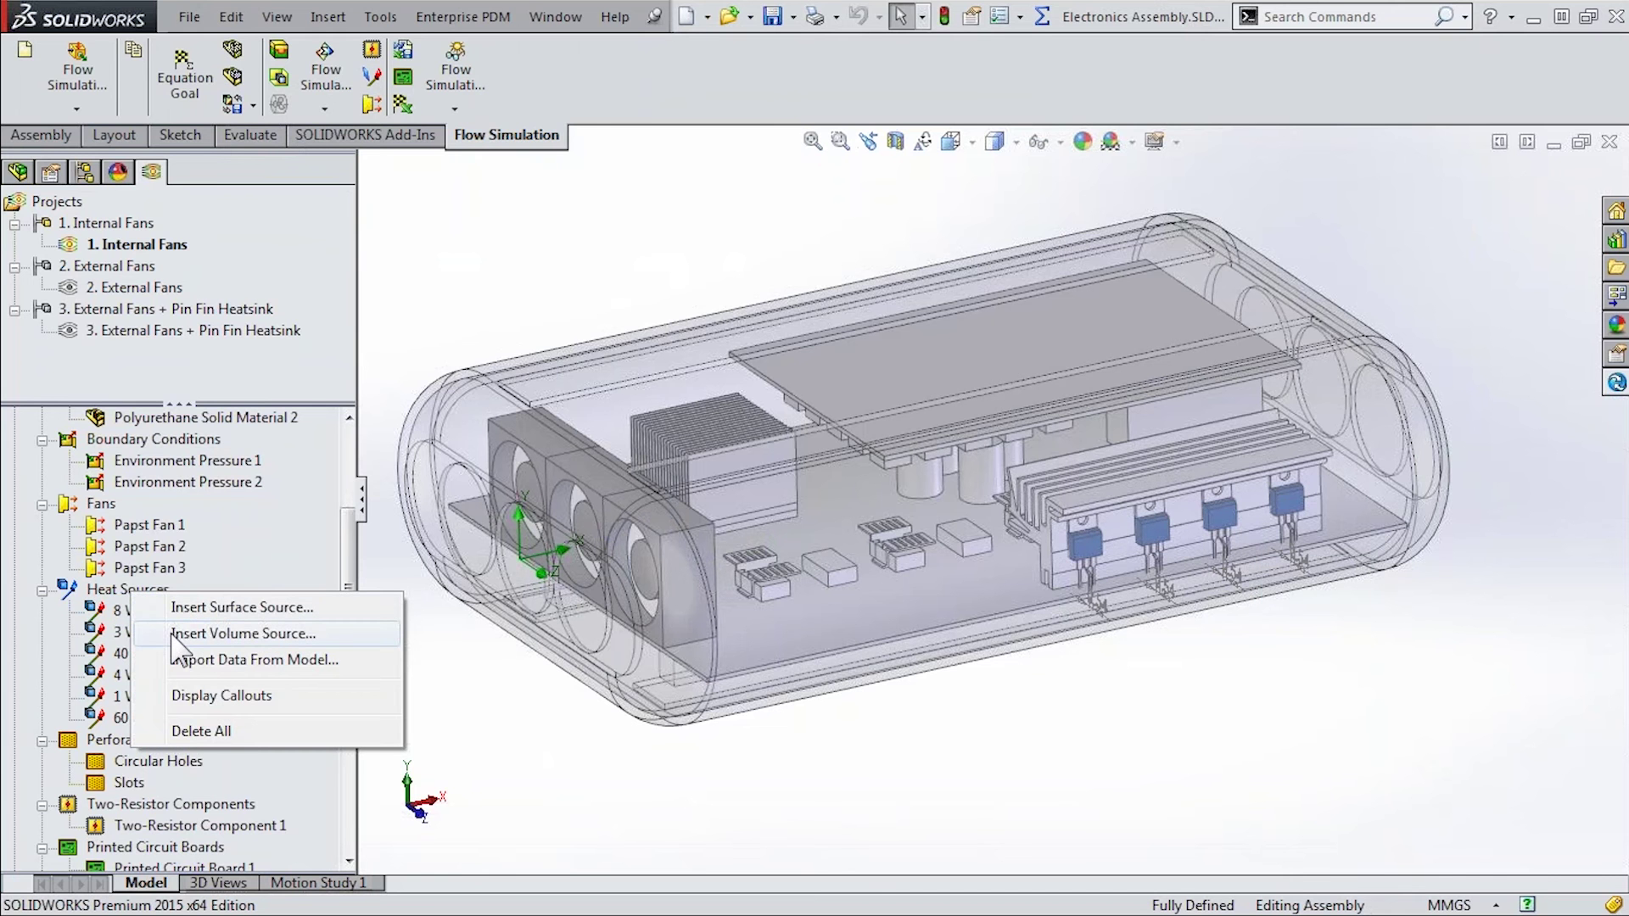
click(120, 633)
click(127, 653)
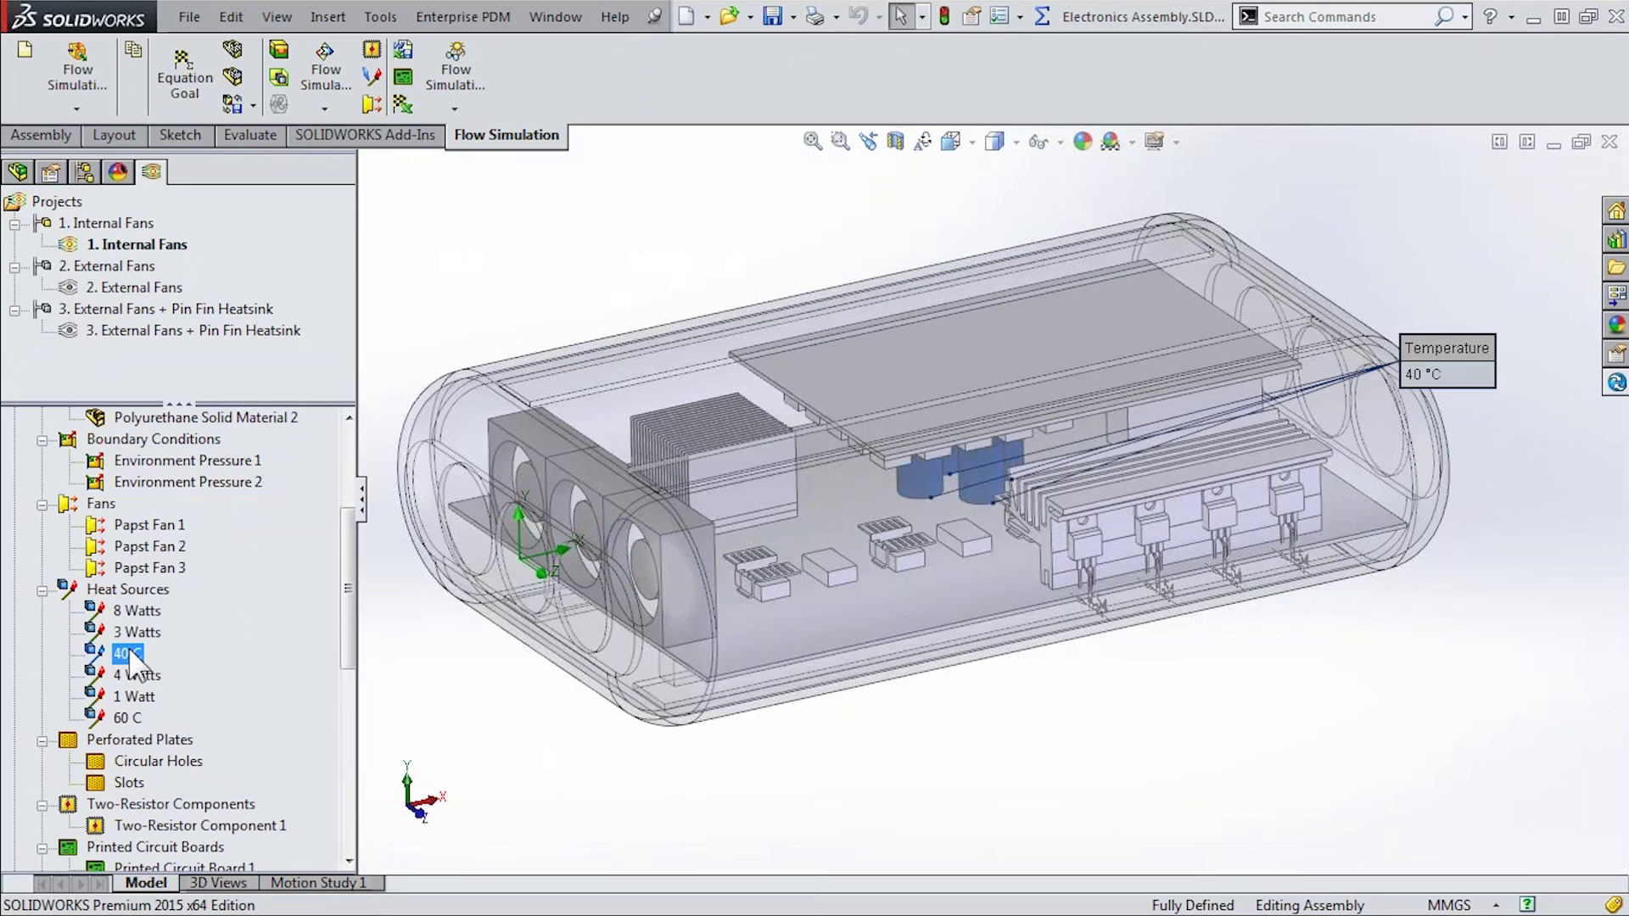
click(136, 677)
click(138, 697)
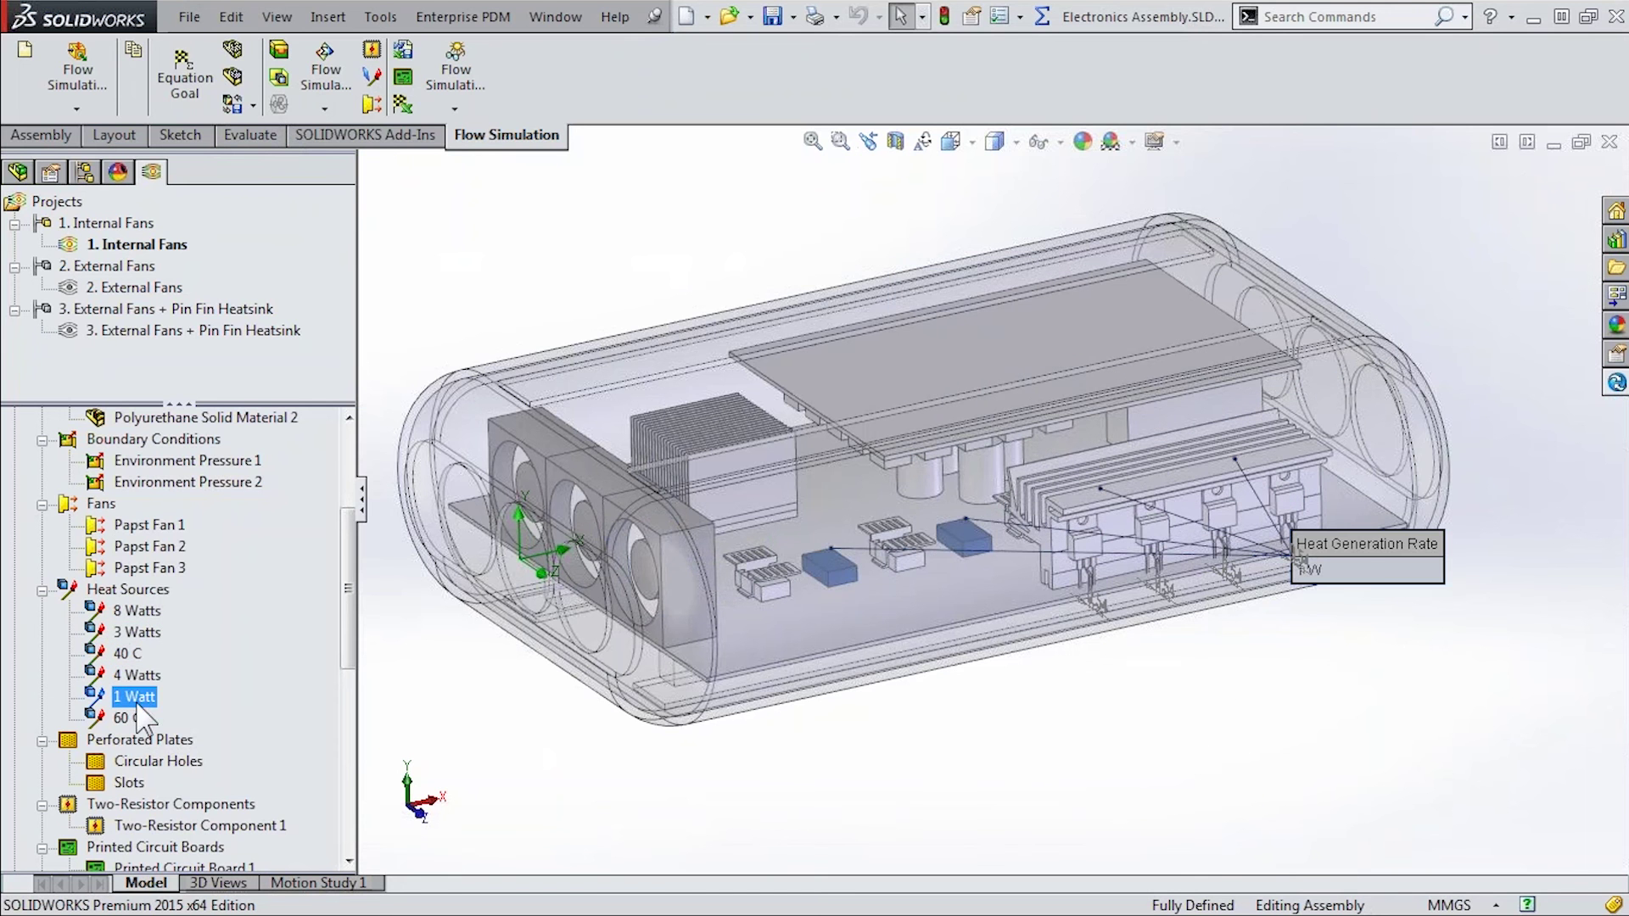
click(132, 719)
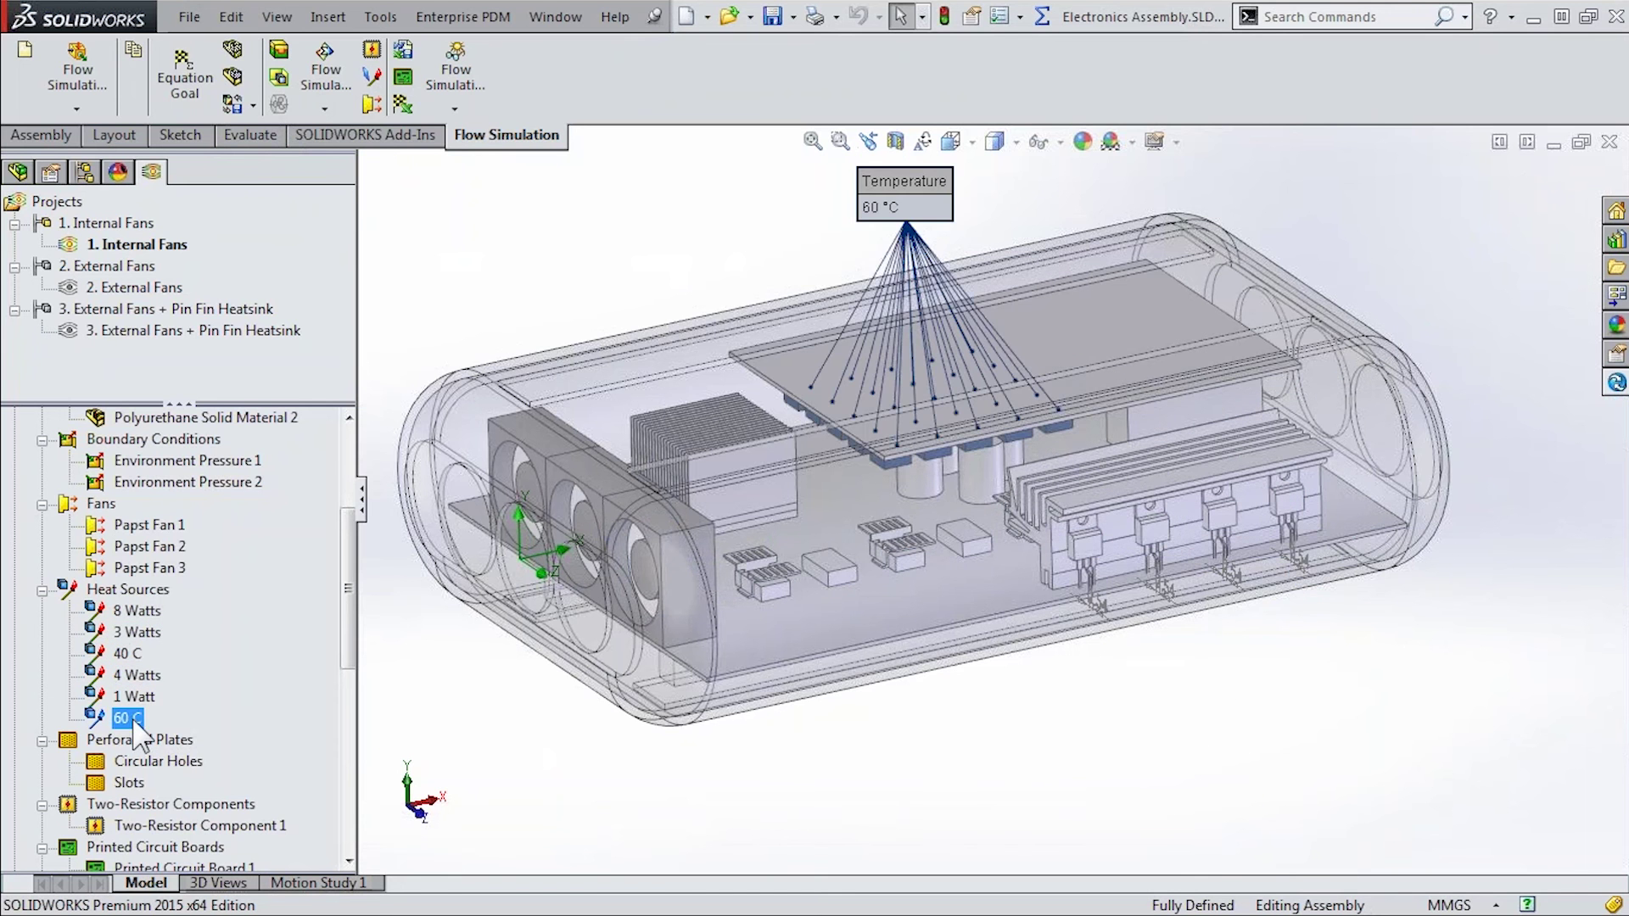
click(138, 612)
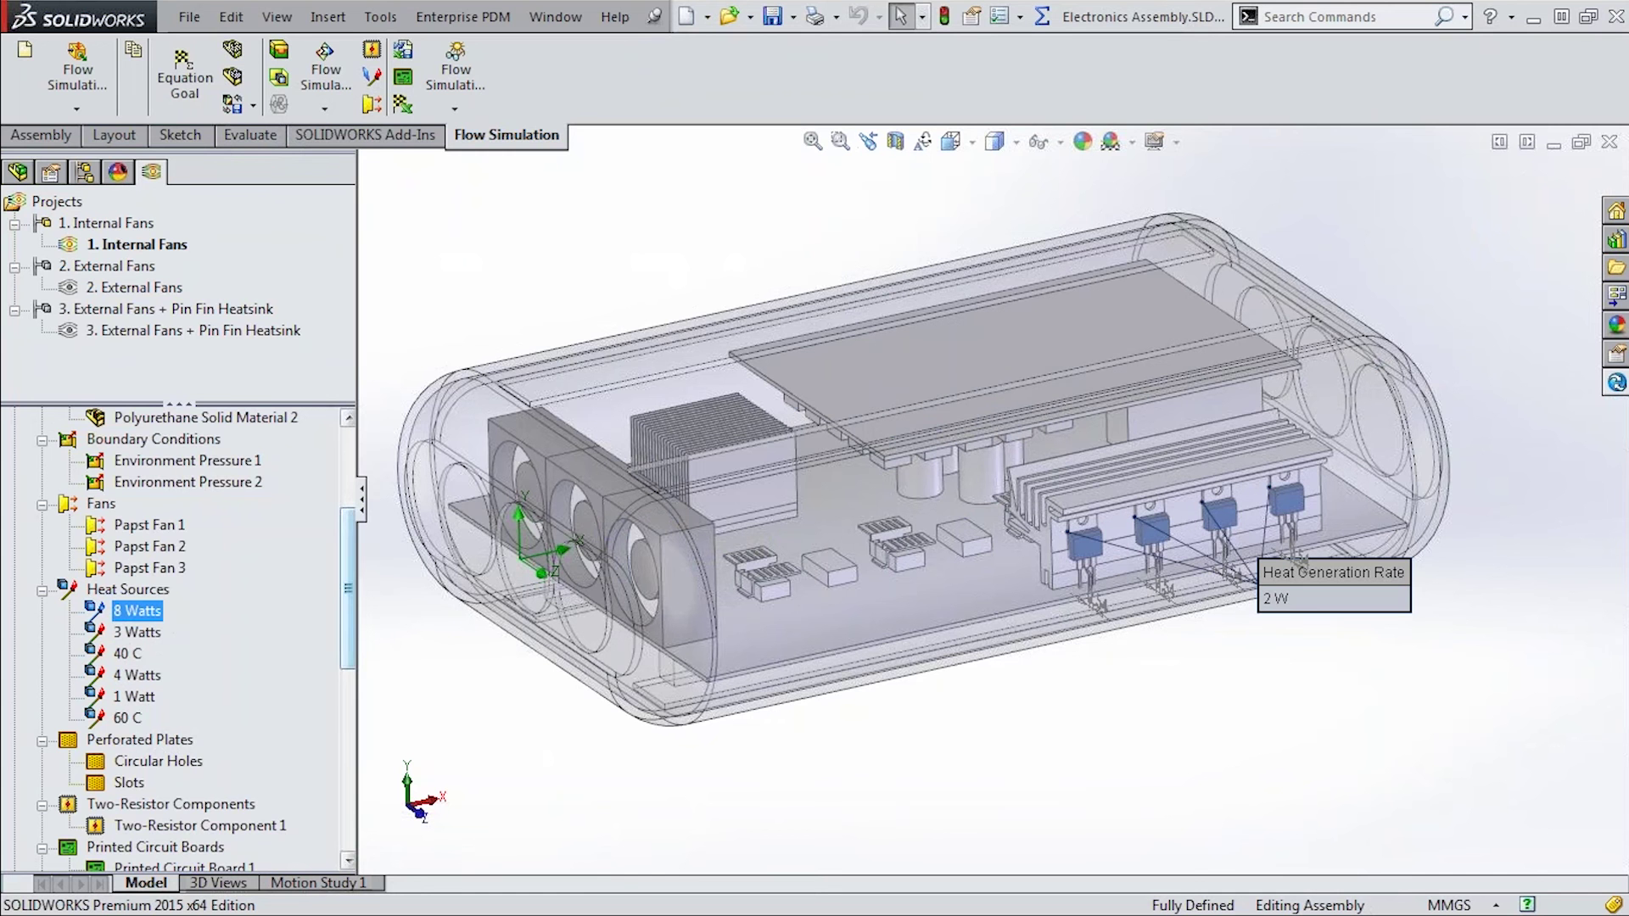
Open the definition of Two-Resistor Component 1 and highlight its two selected bodies on the main chip
scroll(356, 723, down, 4)
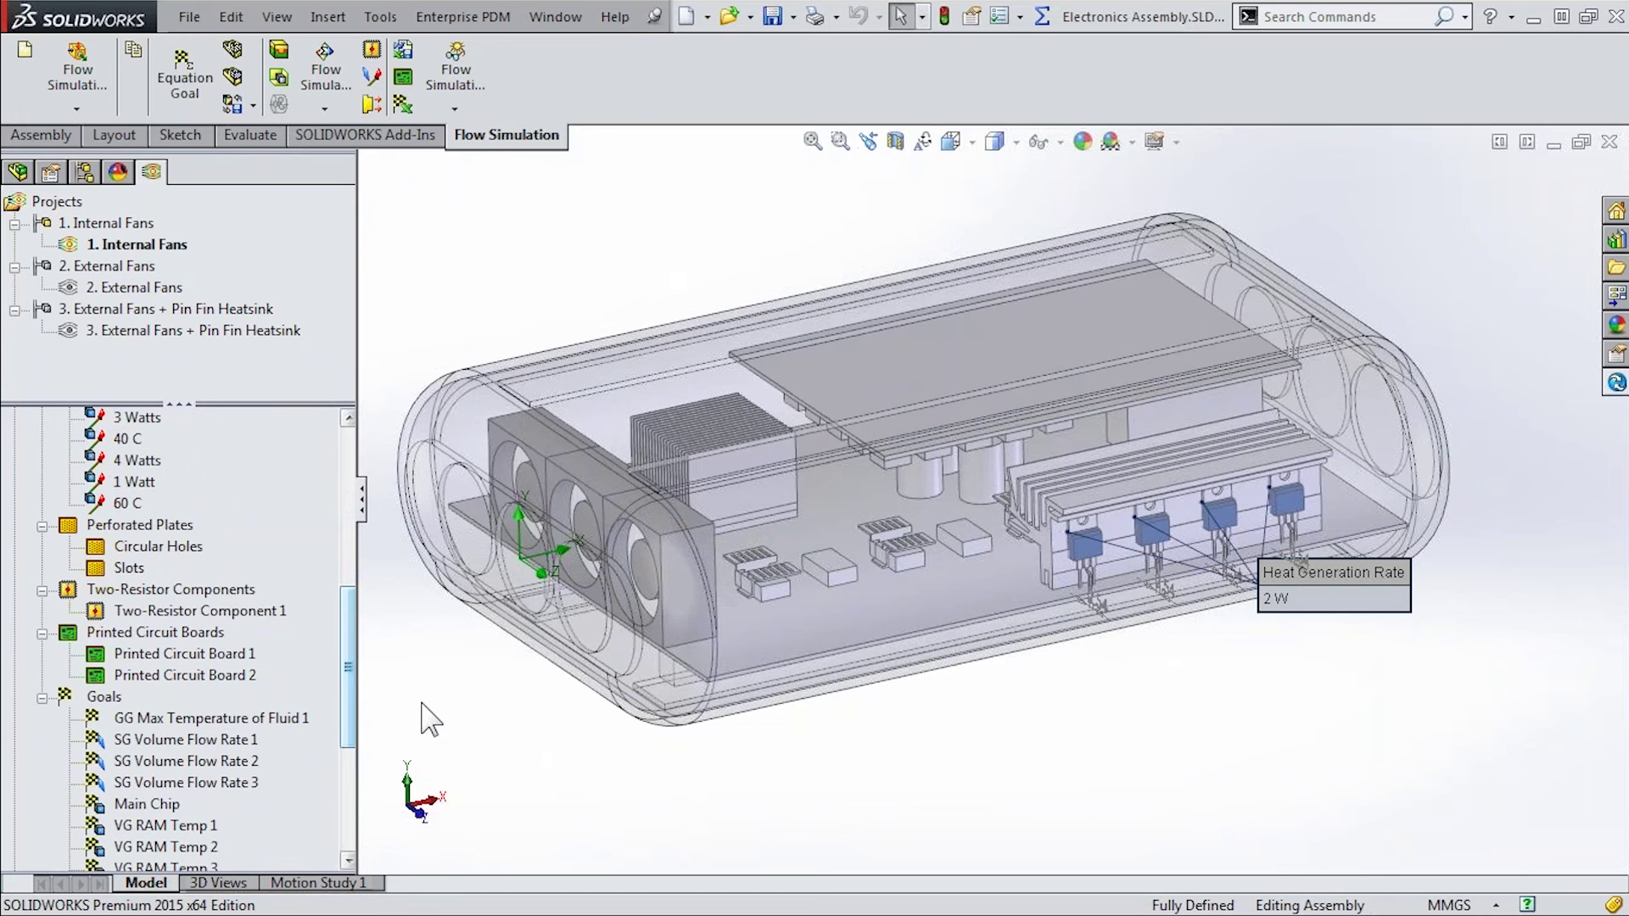
right_click(235, 617)
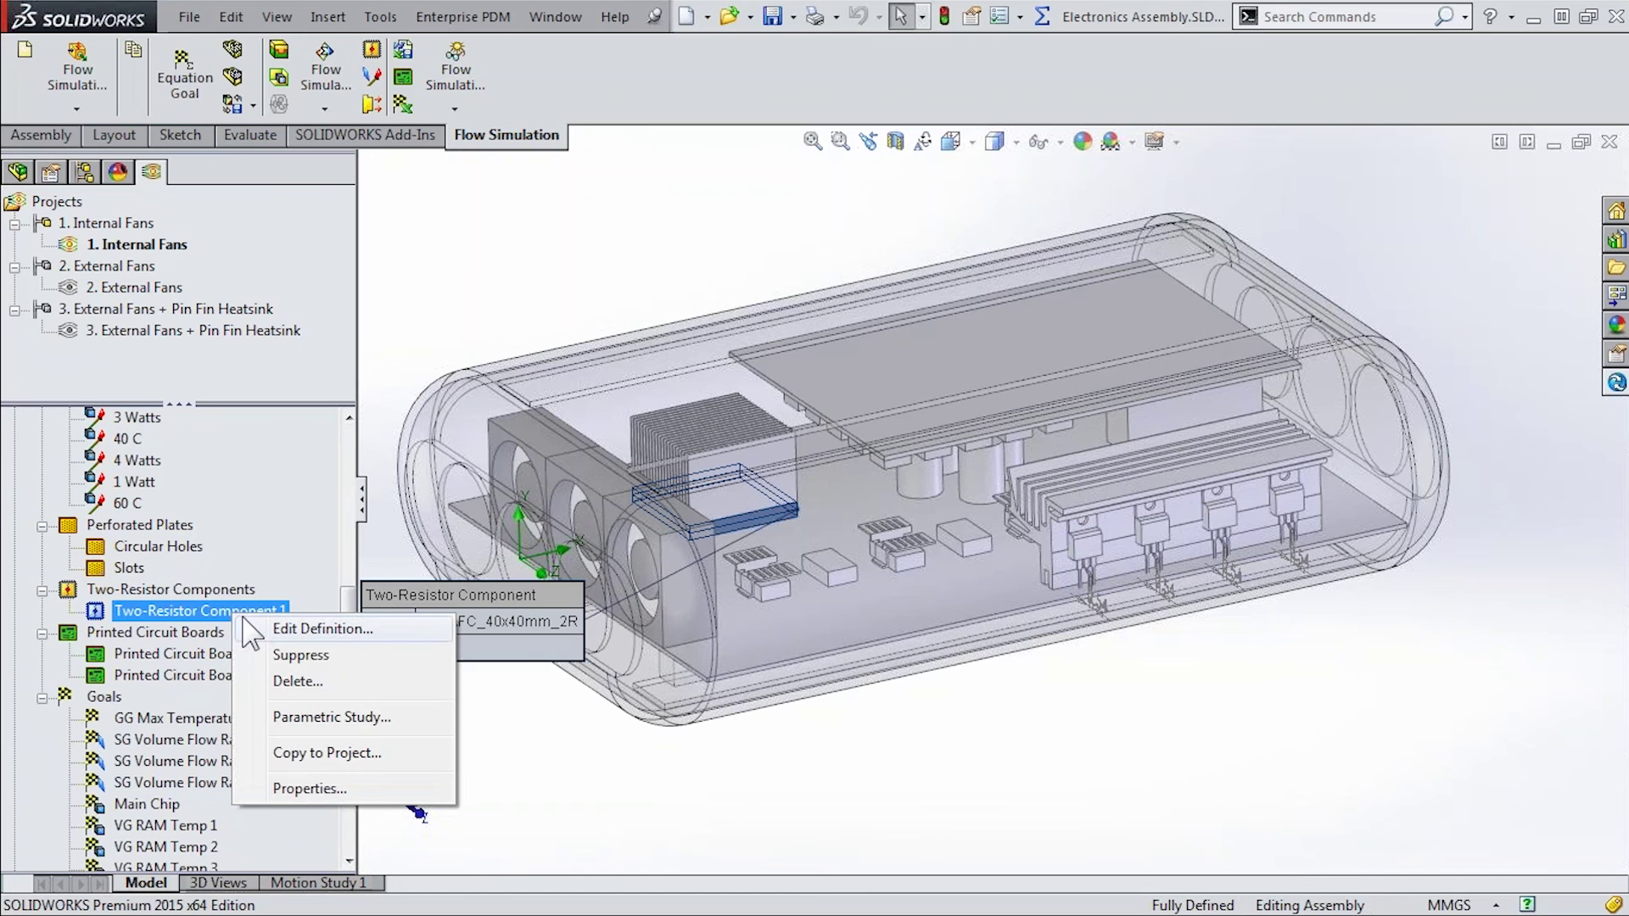
click(289, 628)
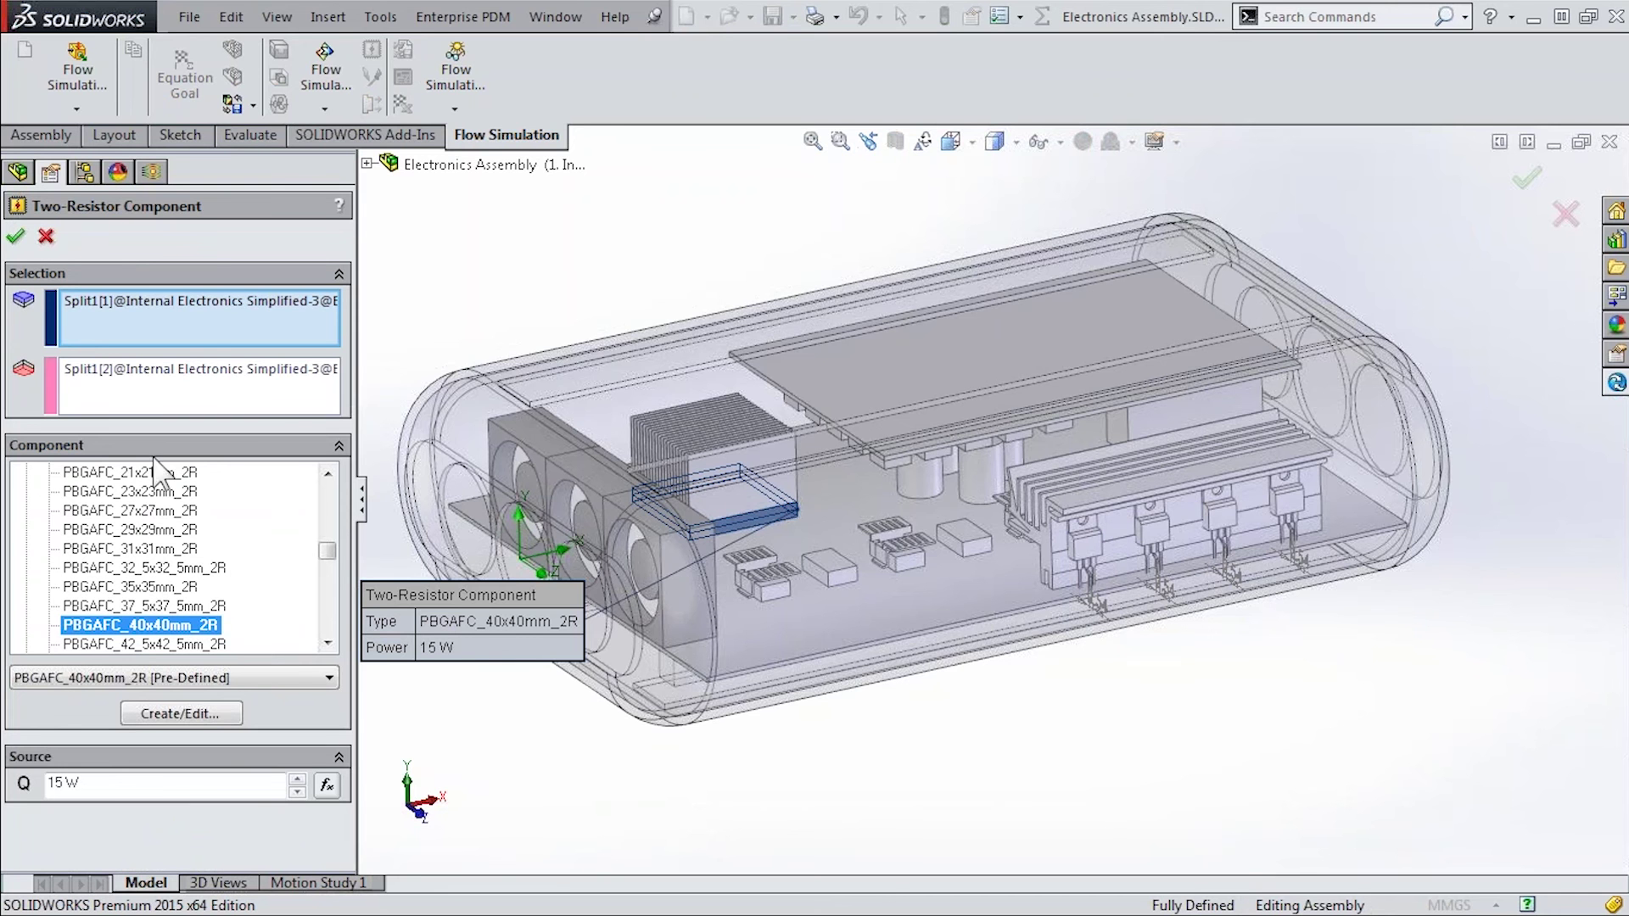
click(206, 307)
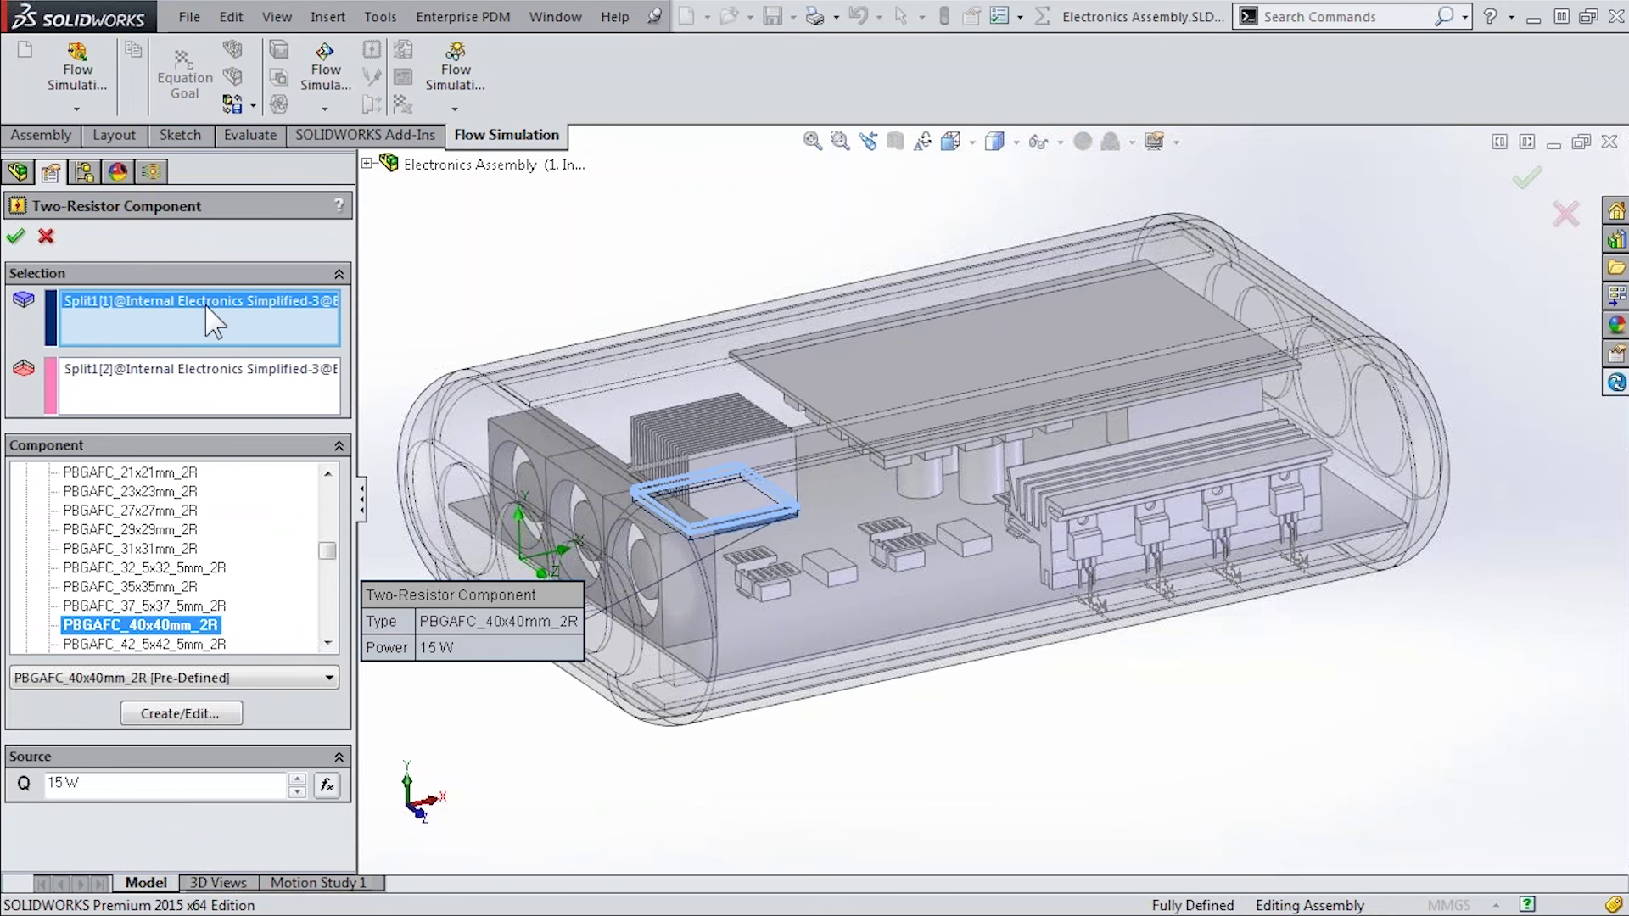
click(210, 375)
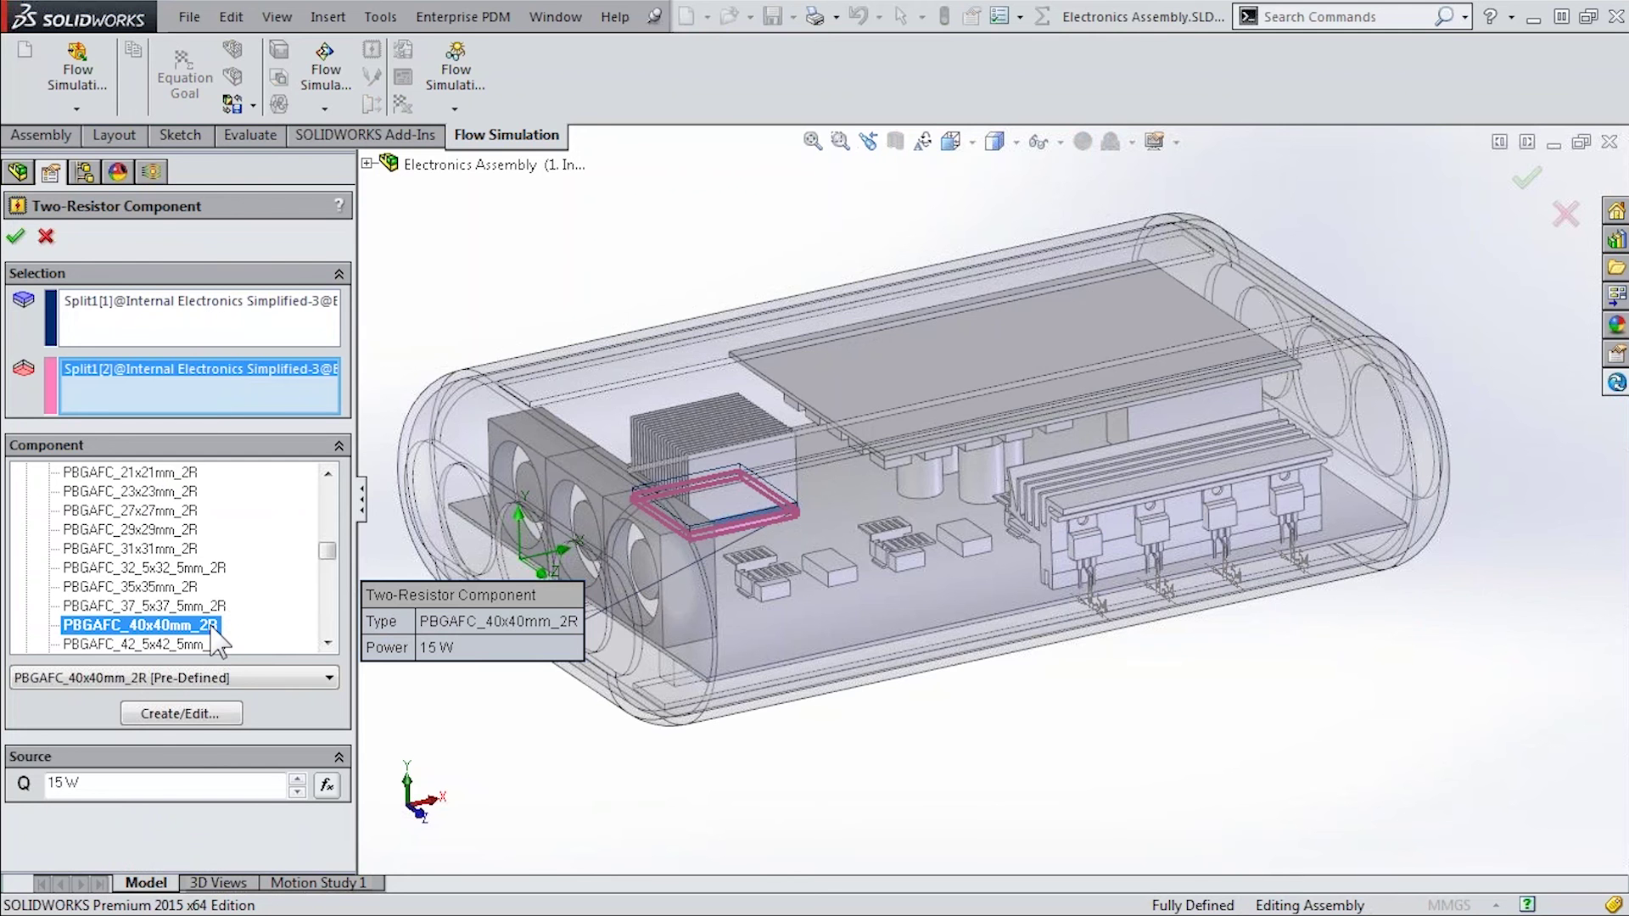
Examine the item properties of PBGAFC_40x40mm_2R in the Engineering Database, close the database and cancel the two-resistor definition
click(206, 716)
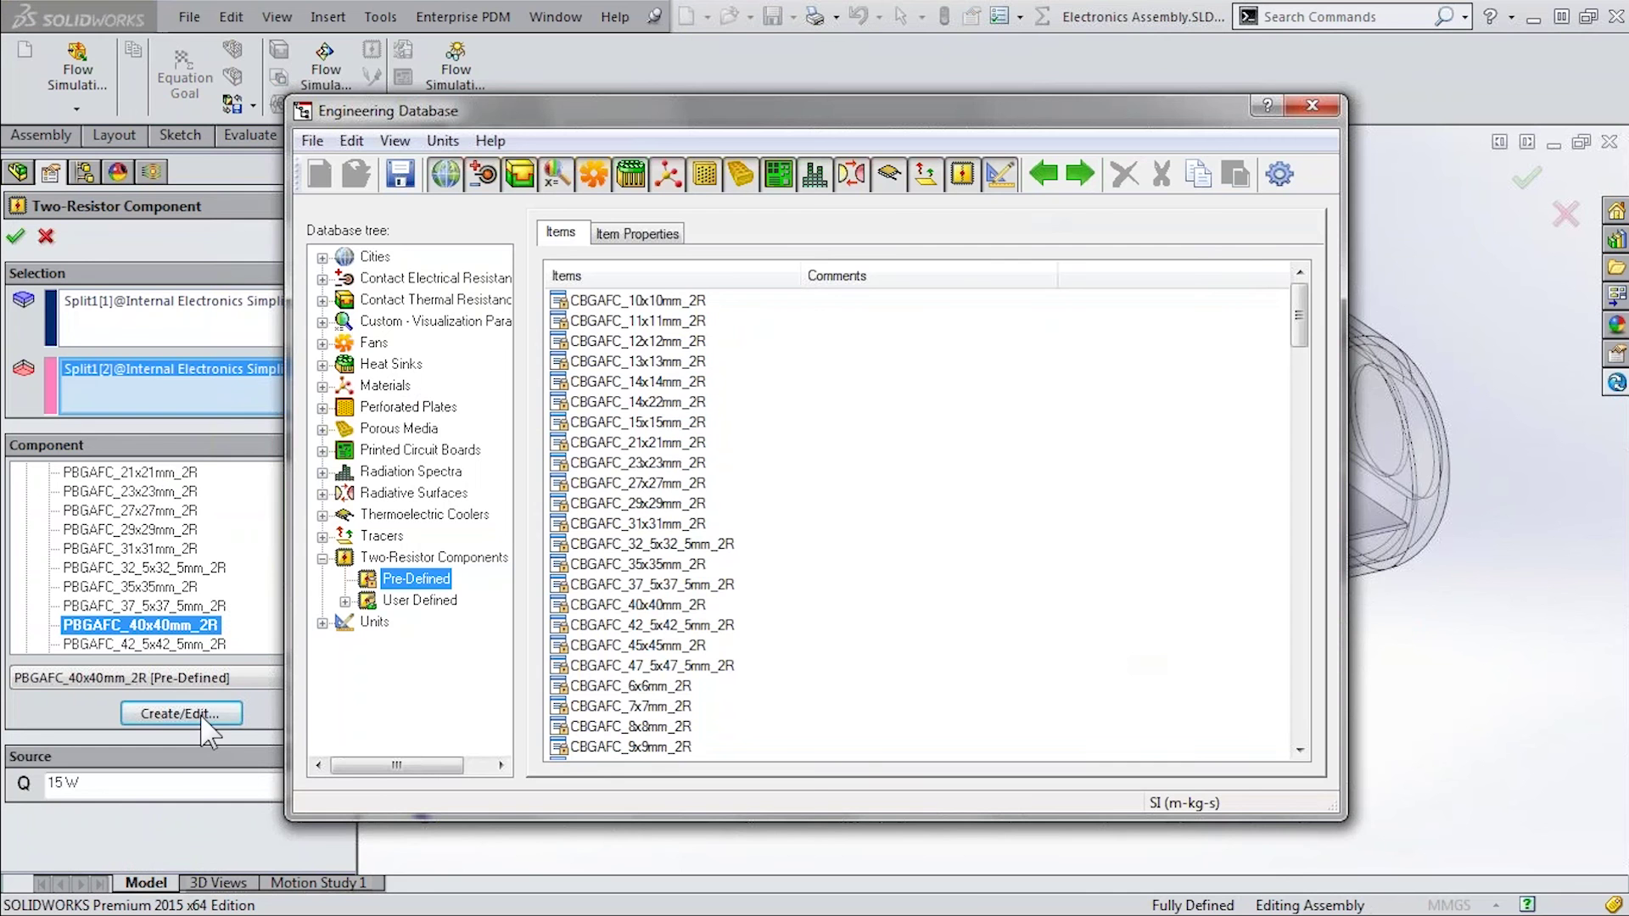
click(652, 236)
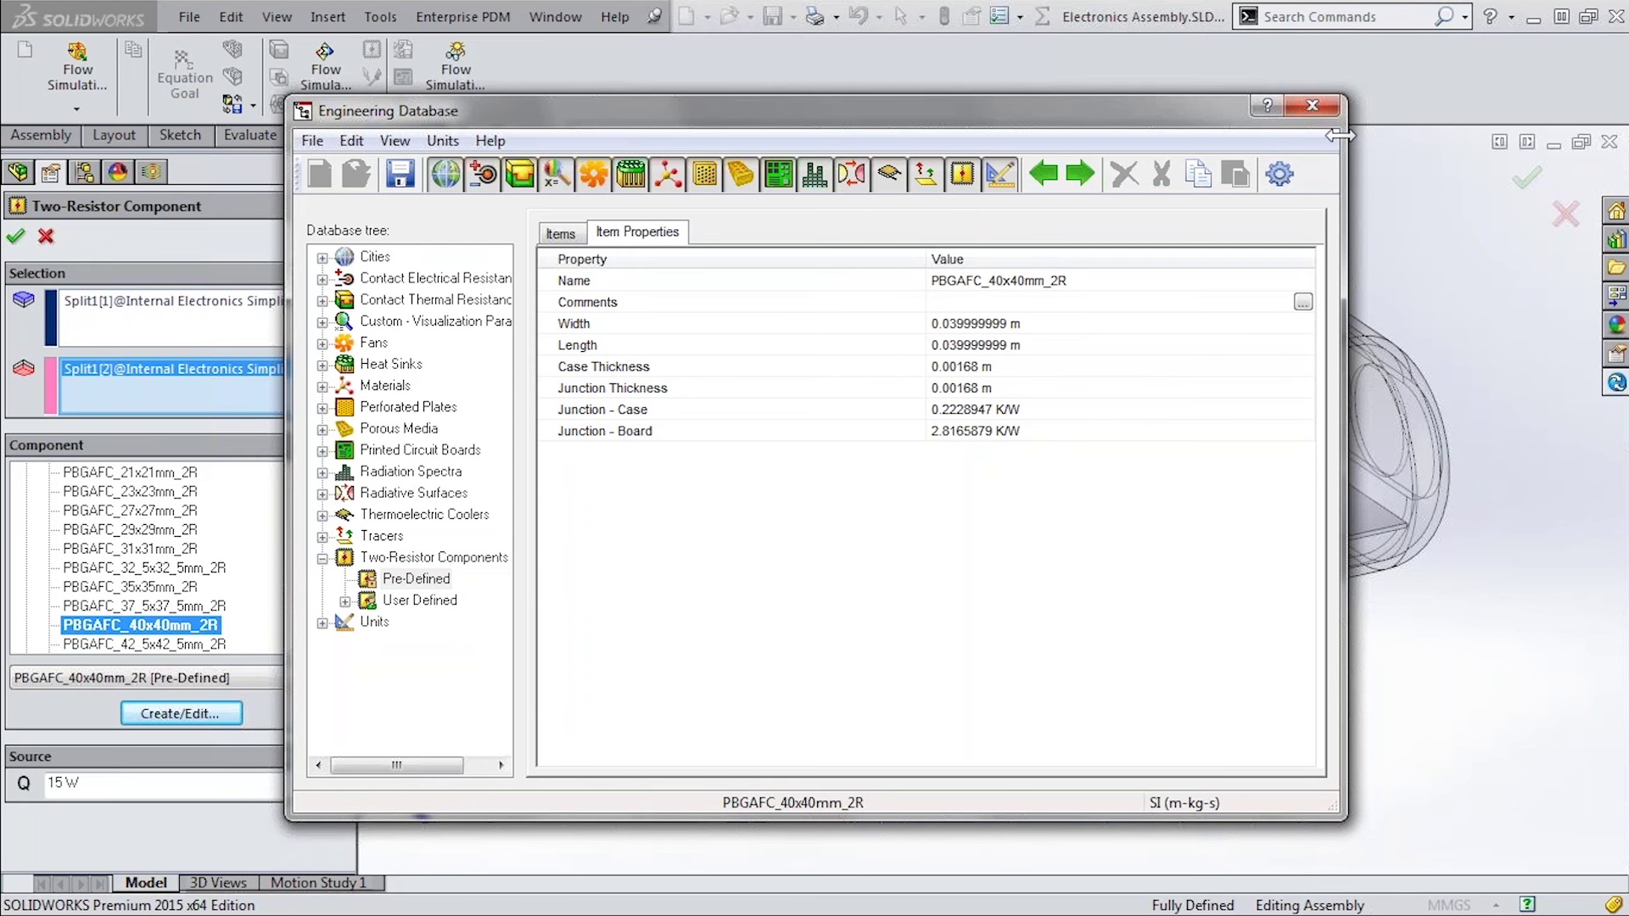
click(1325, 106)
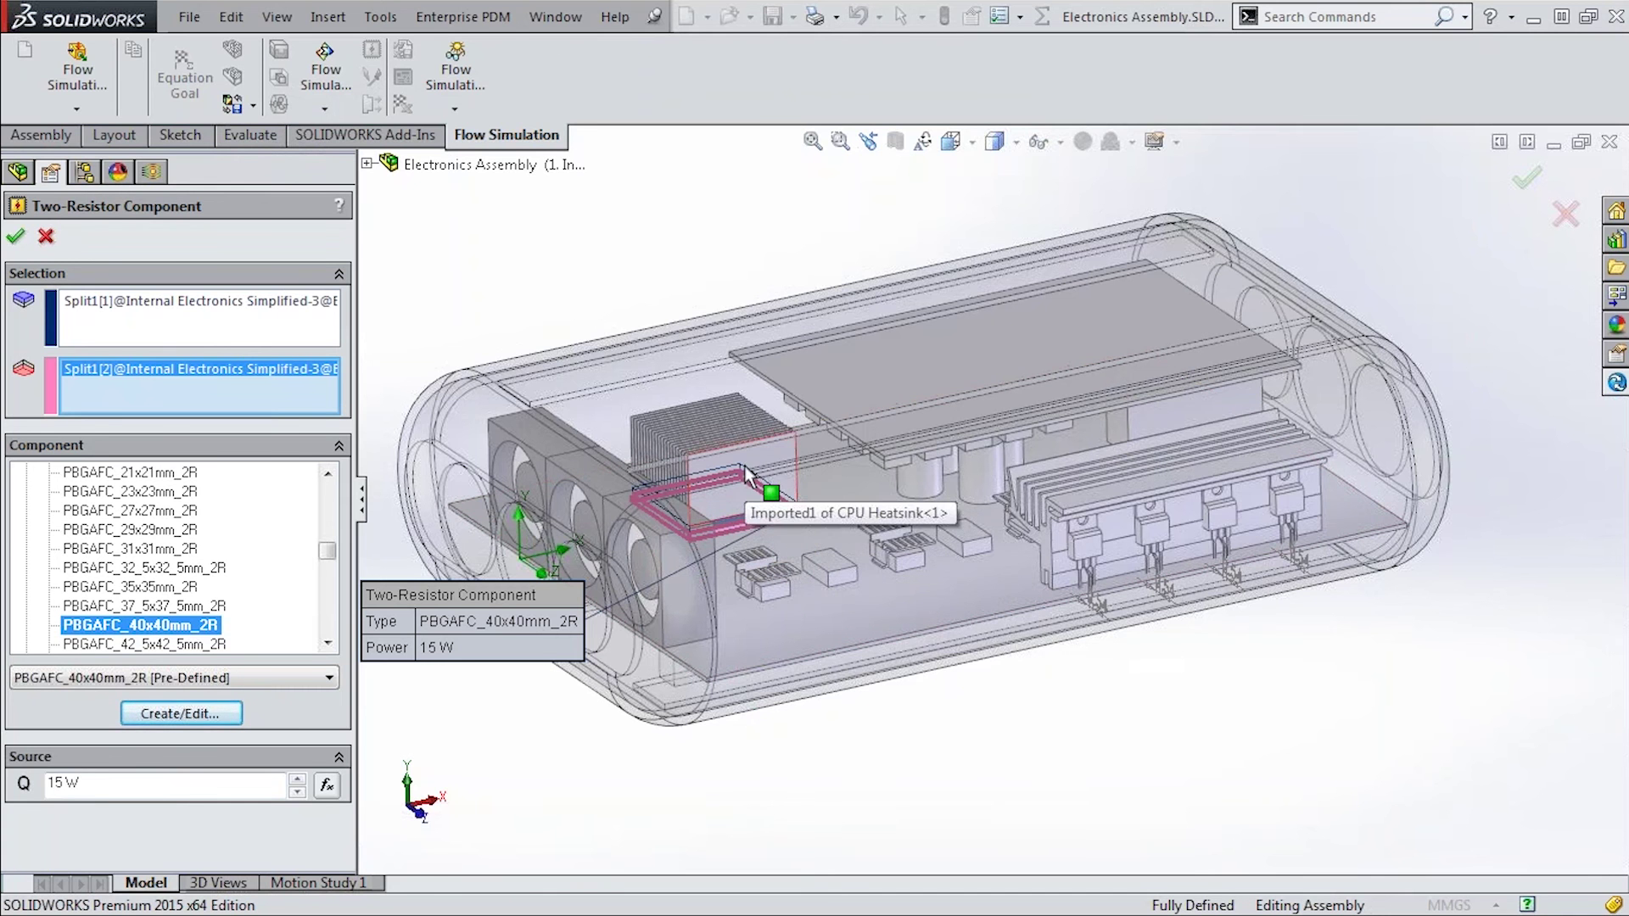
click(46, 237)
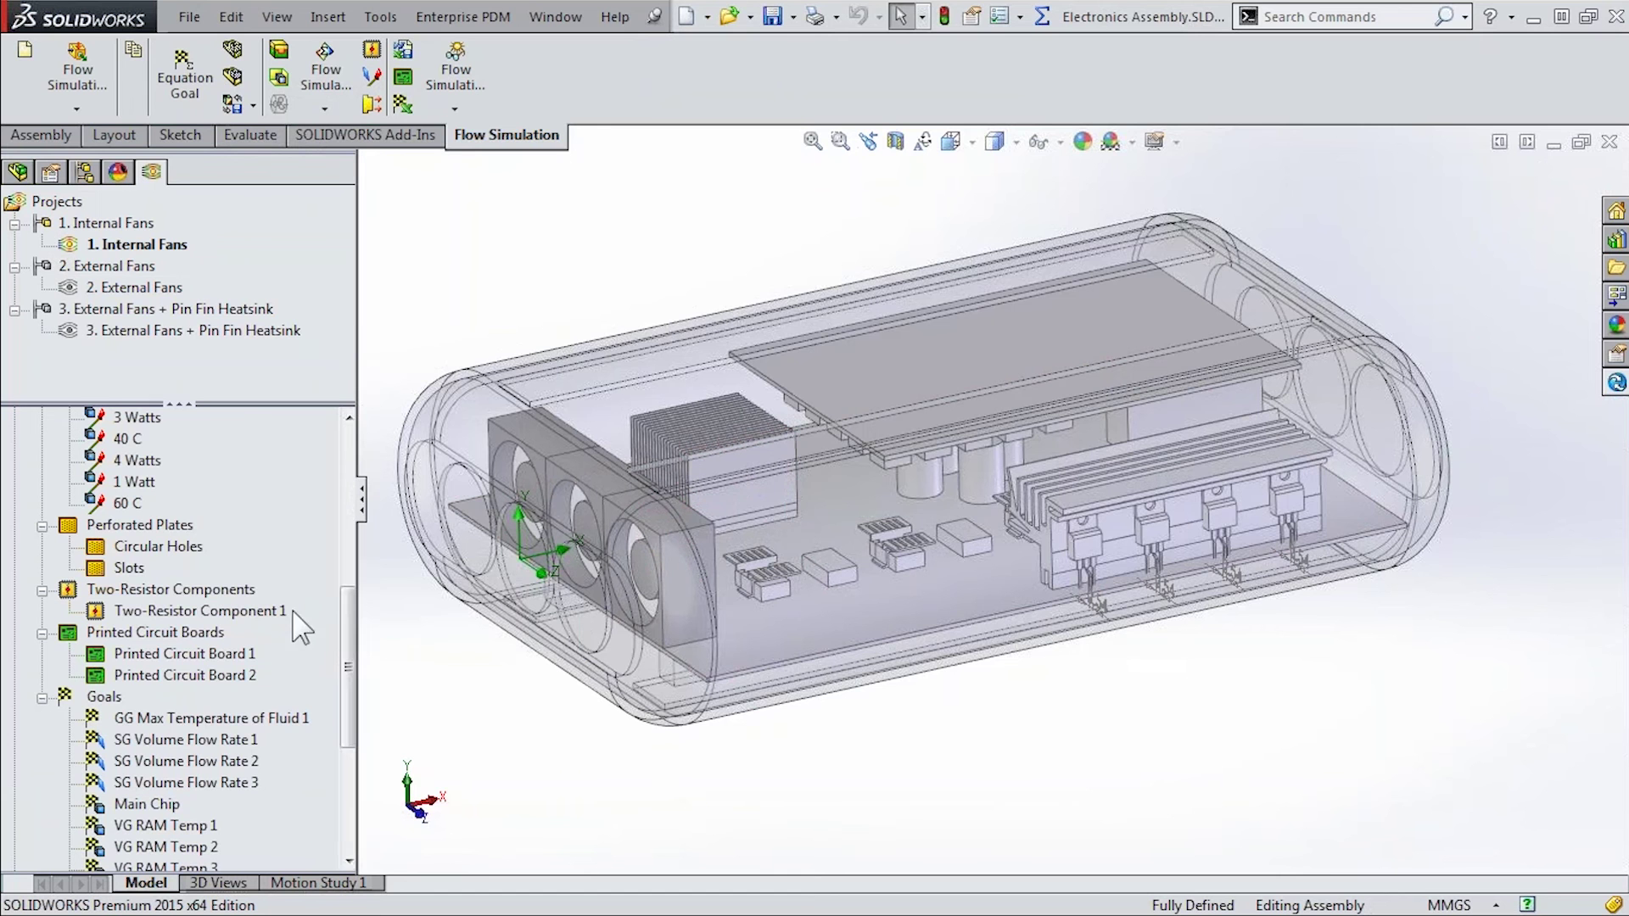
Highlight the boards of Printed Circuit Board 1 and the components tracked by the VG RAM, VG TO220 and Main Chip goals
click(229, 657)
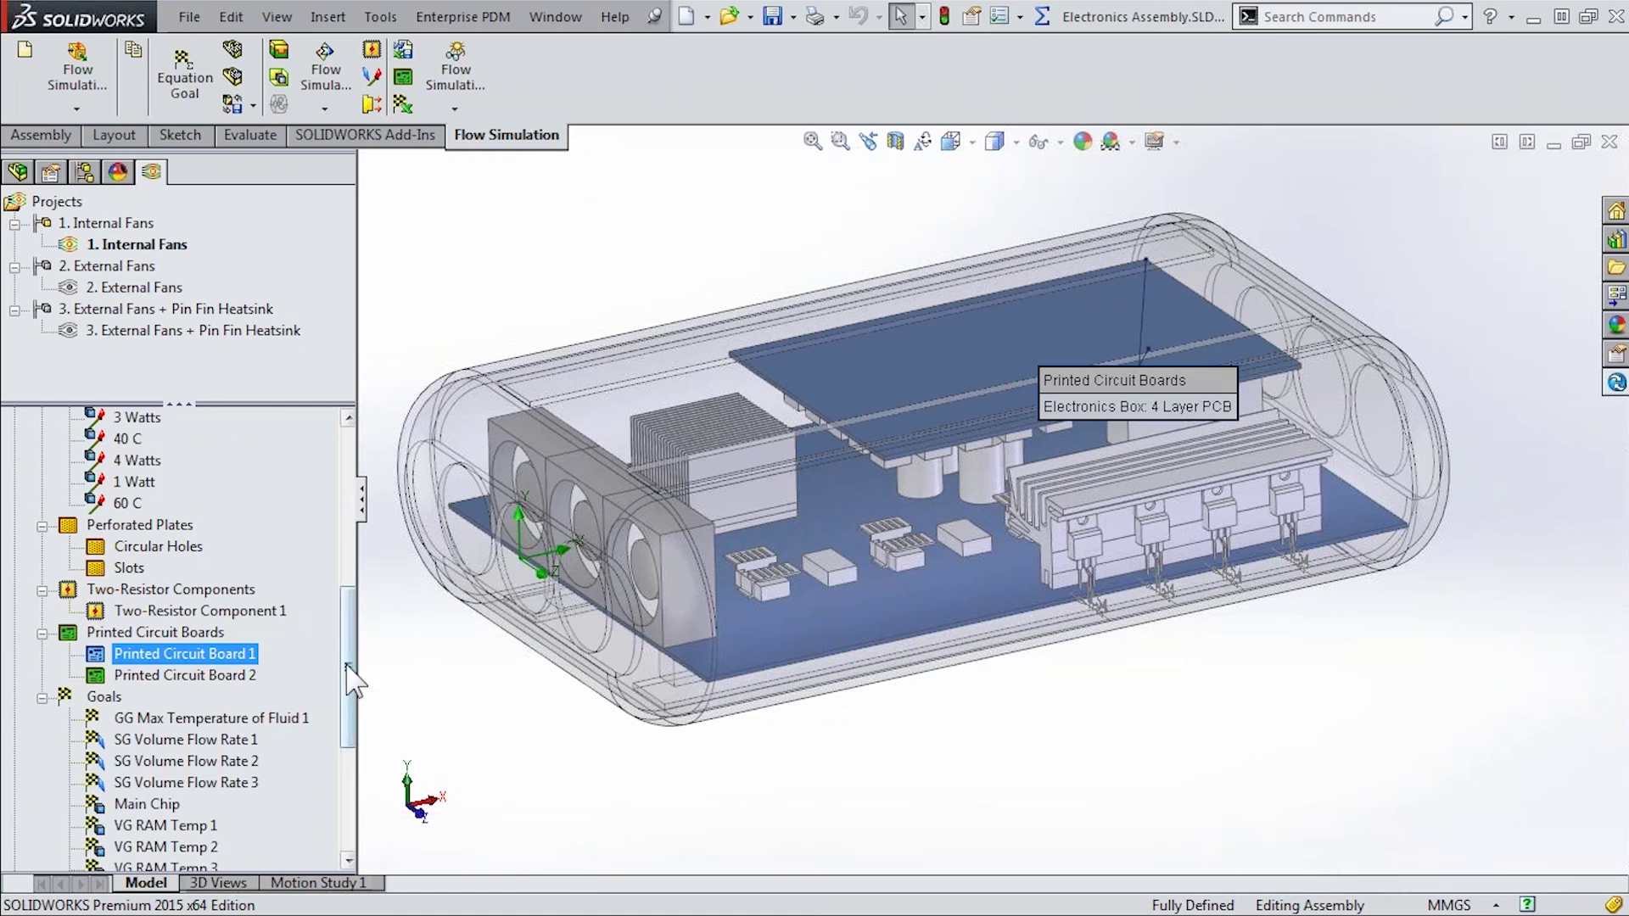
drag(348, 667, 355, 762)
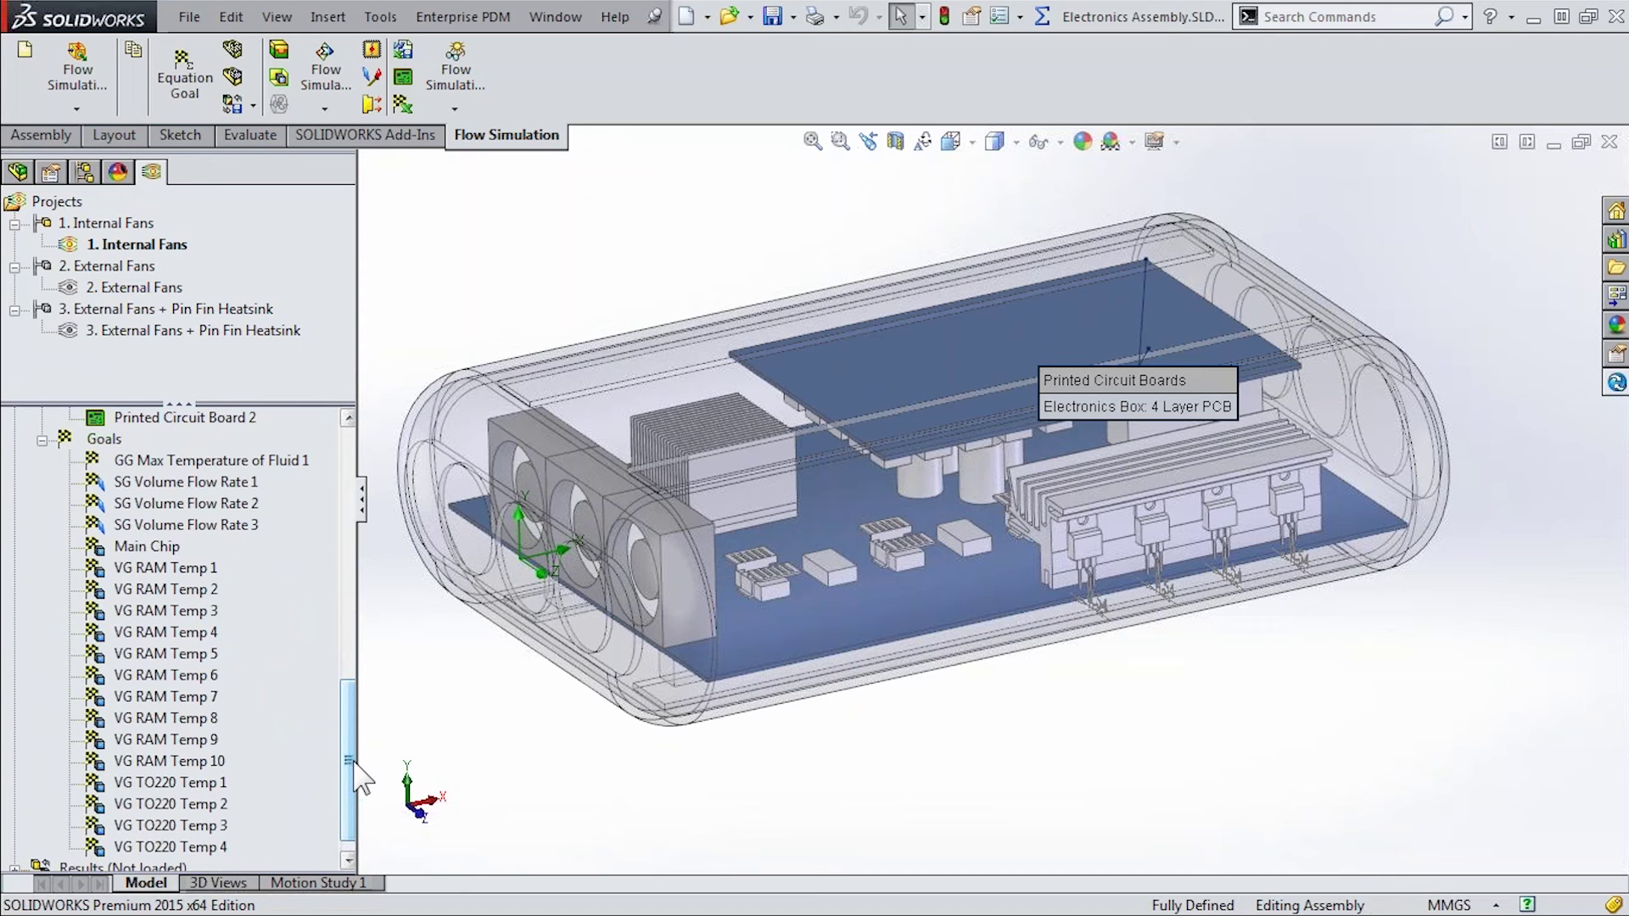
click(180, 570)
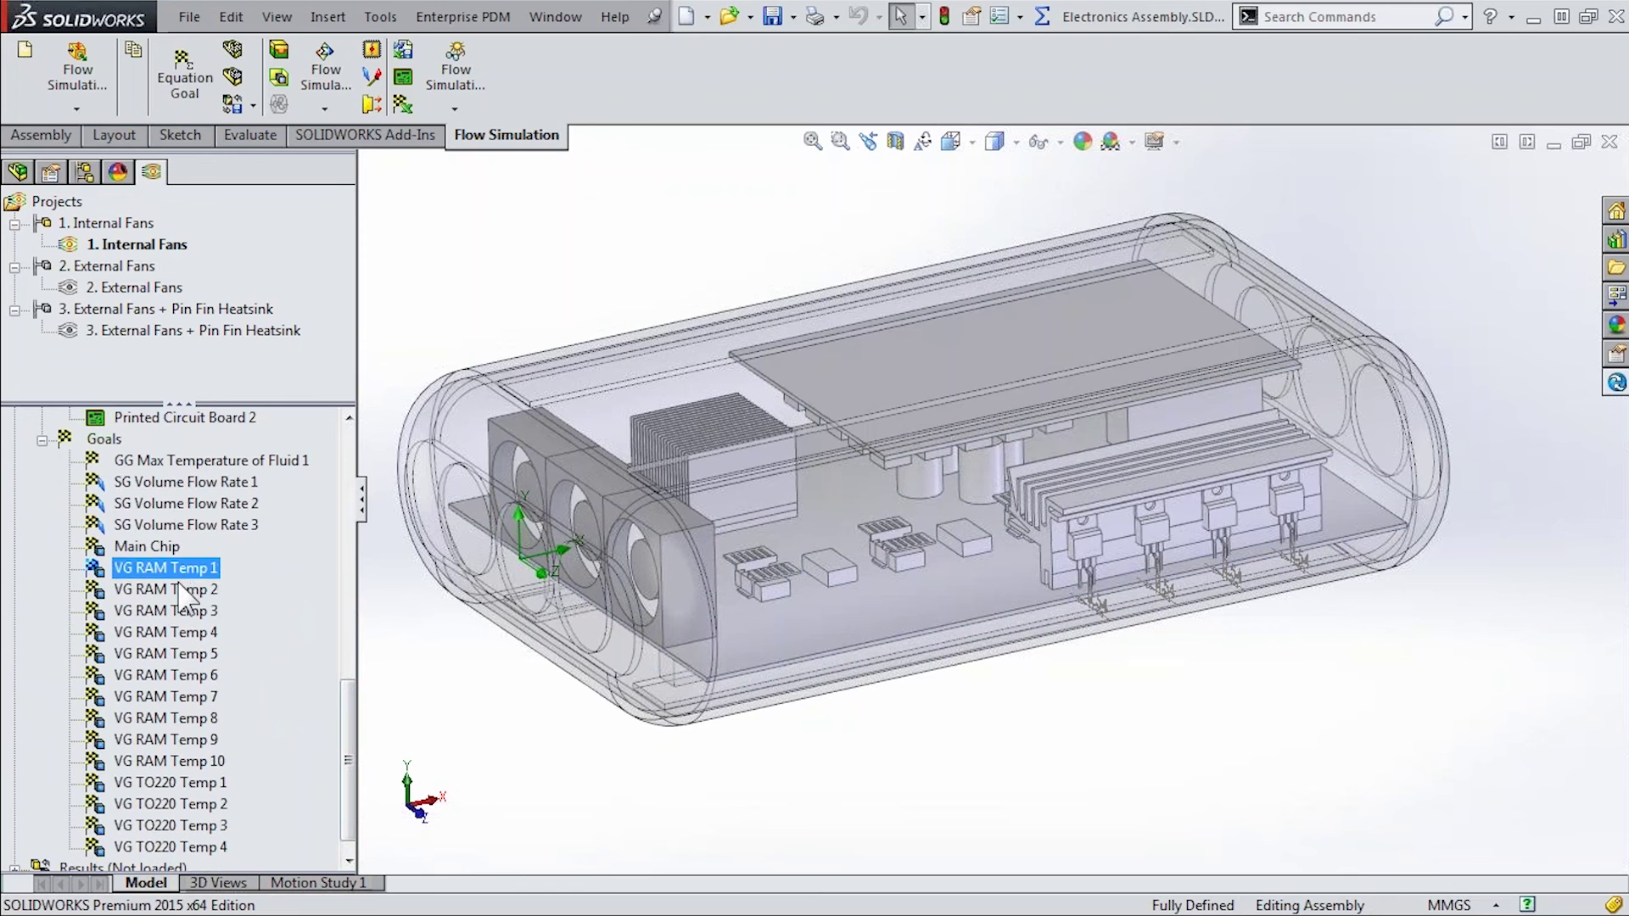
click(180, 592)
click(182, 612)
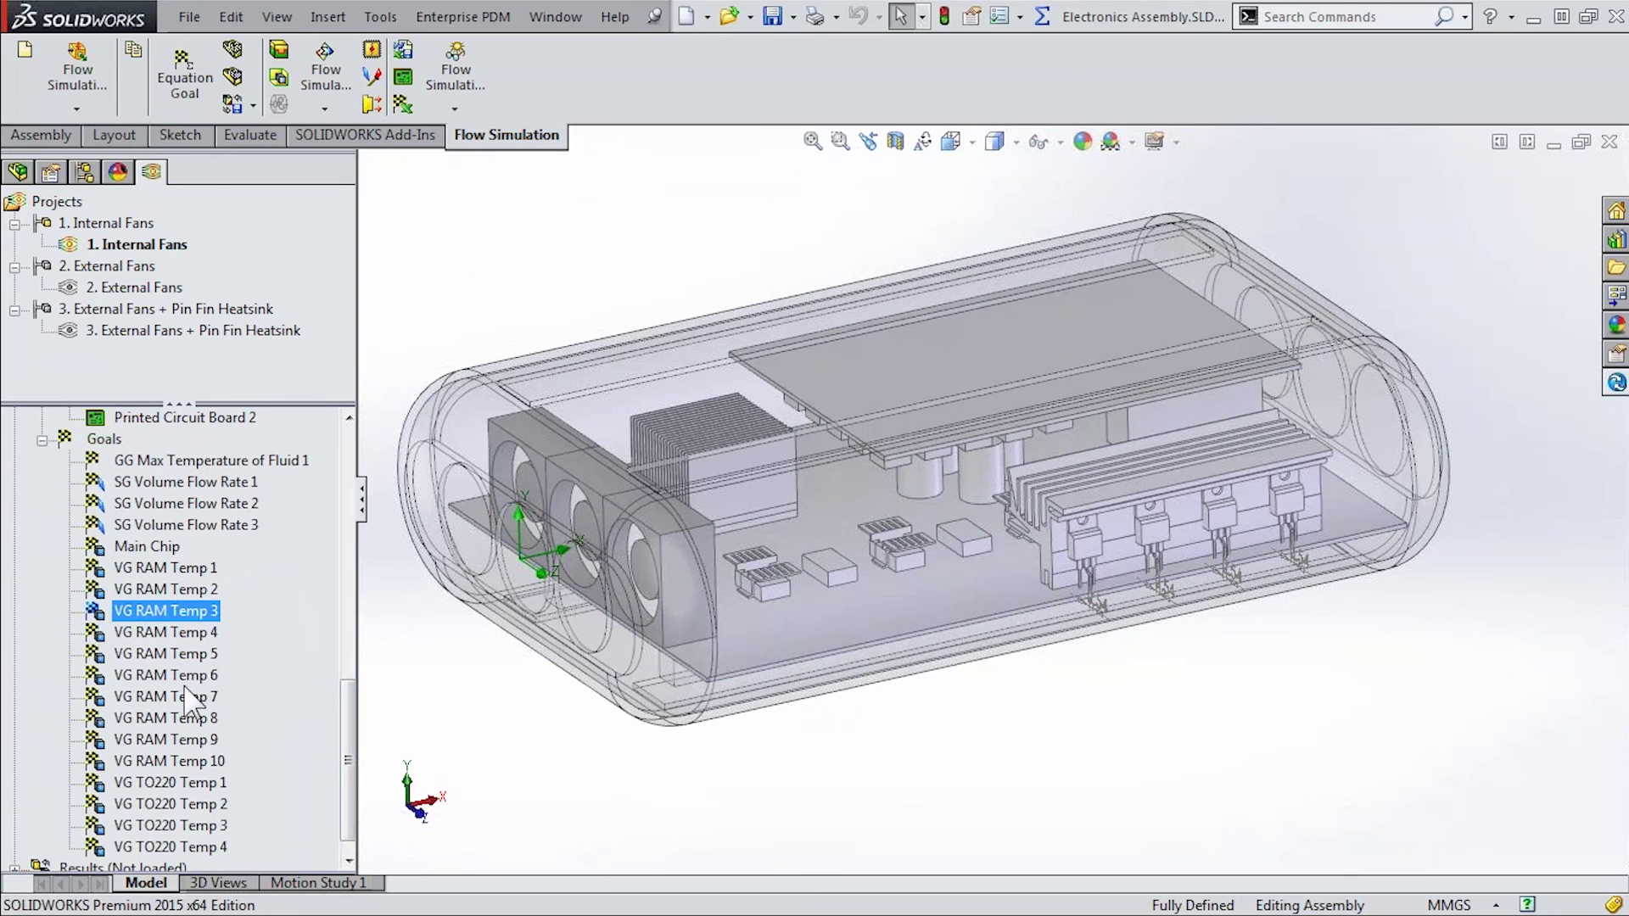
click(204, 785)
click(204, 806)
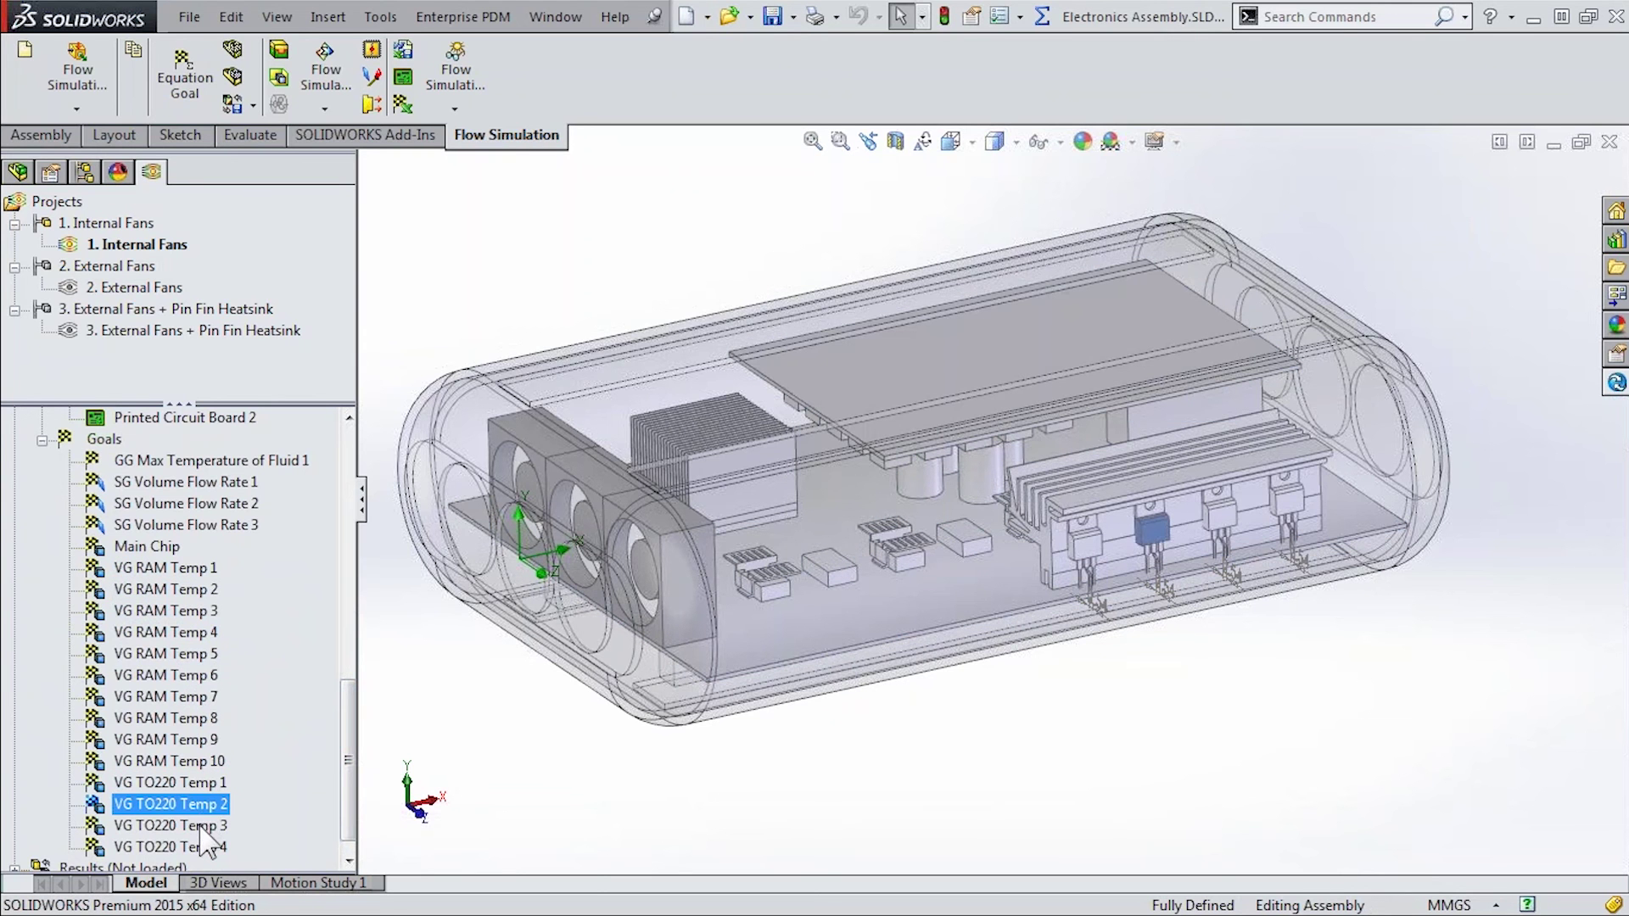
click(204, 828)
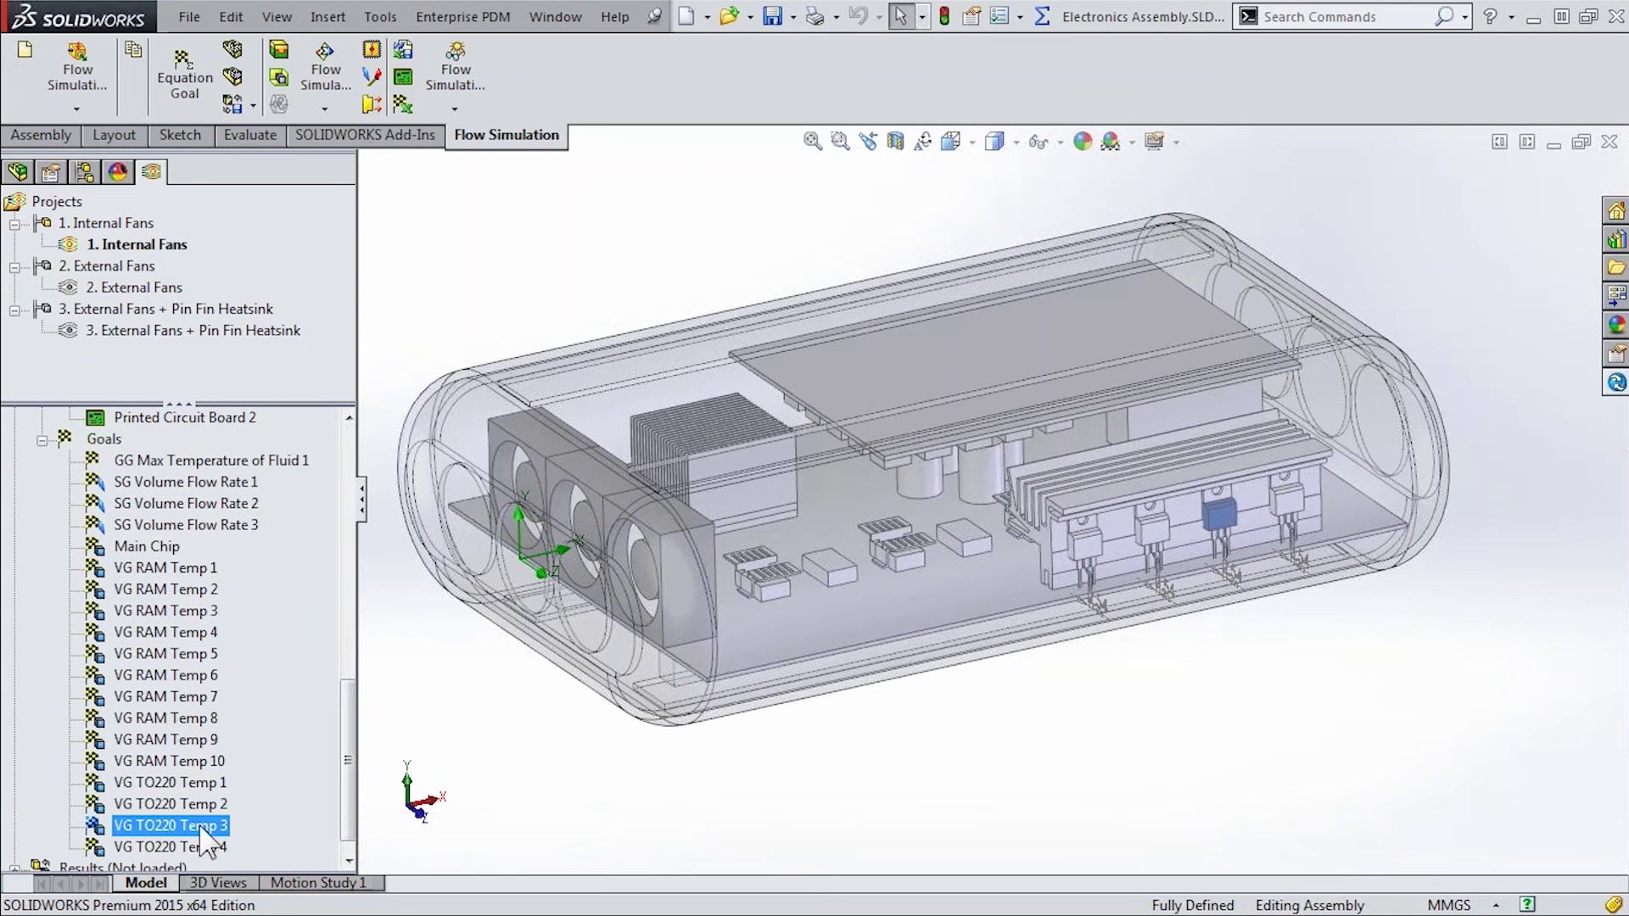
click(170, 548)
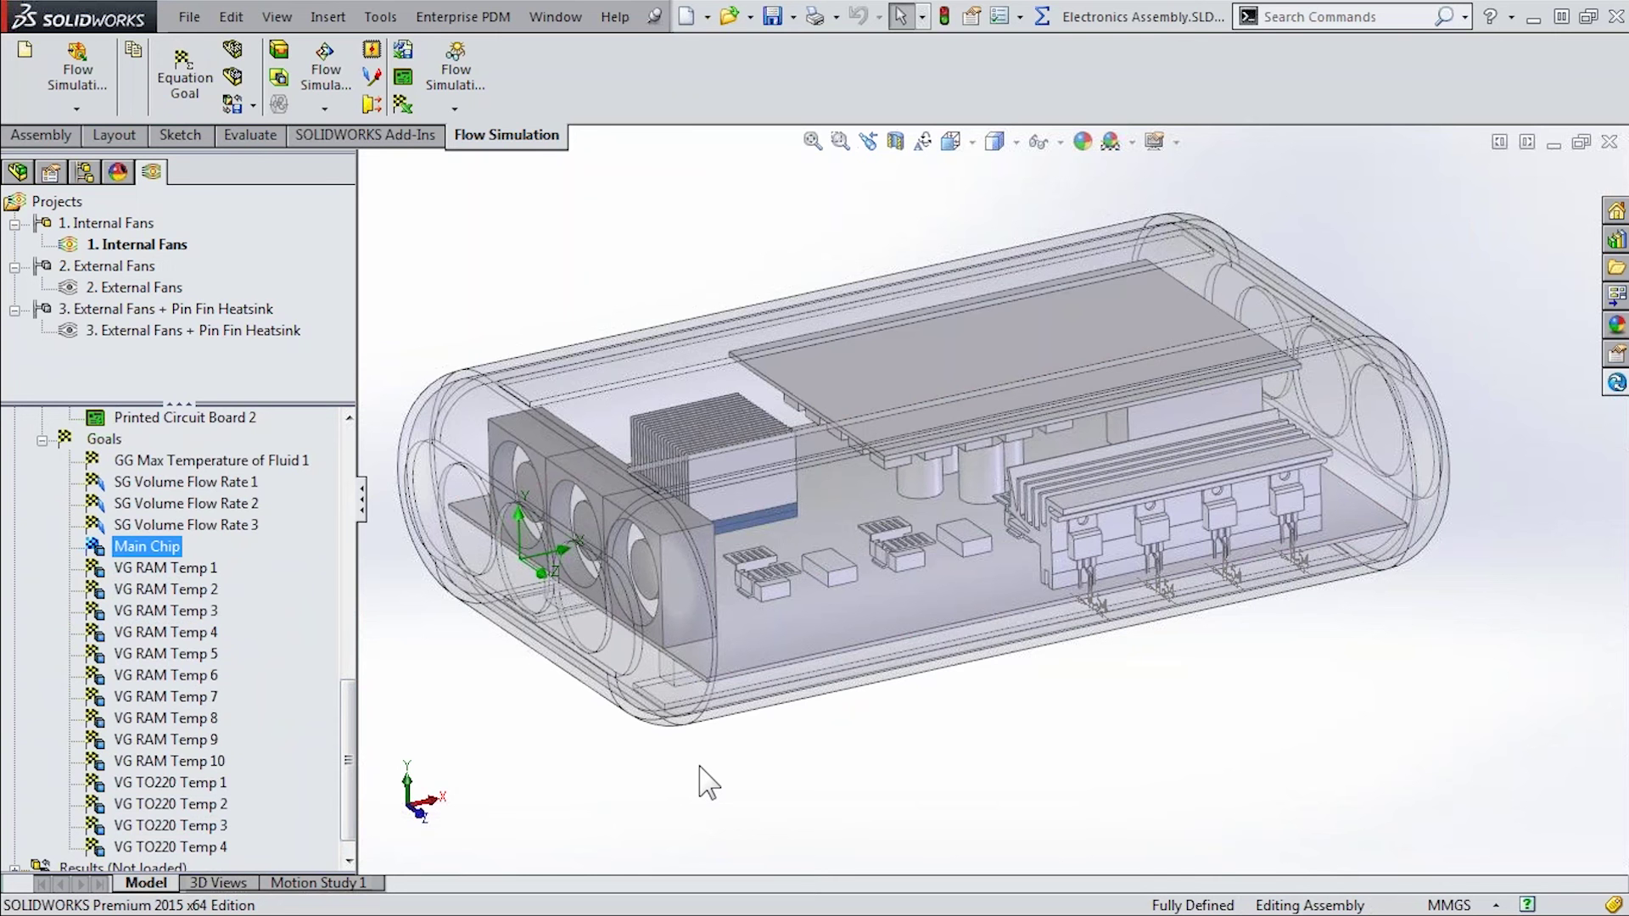
Review the list of features that can be inserted into the Flow Simulation project, such as Heat Pipe, without inserting any
drag(353, 745, 348, 467)
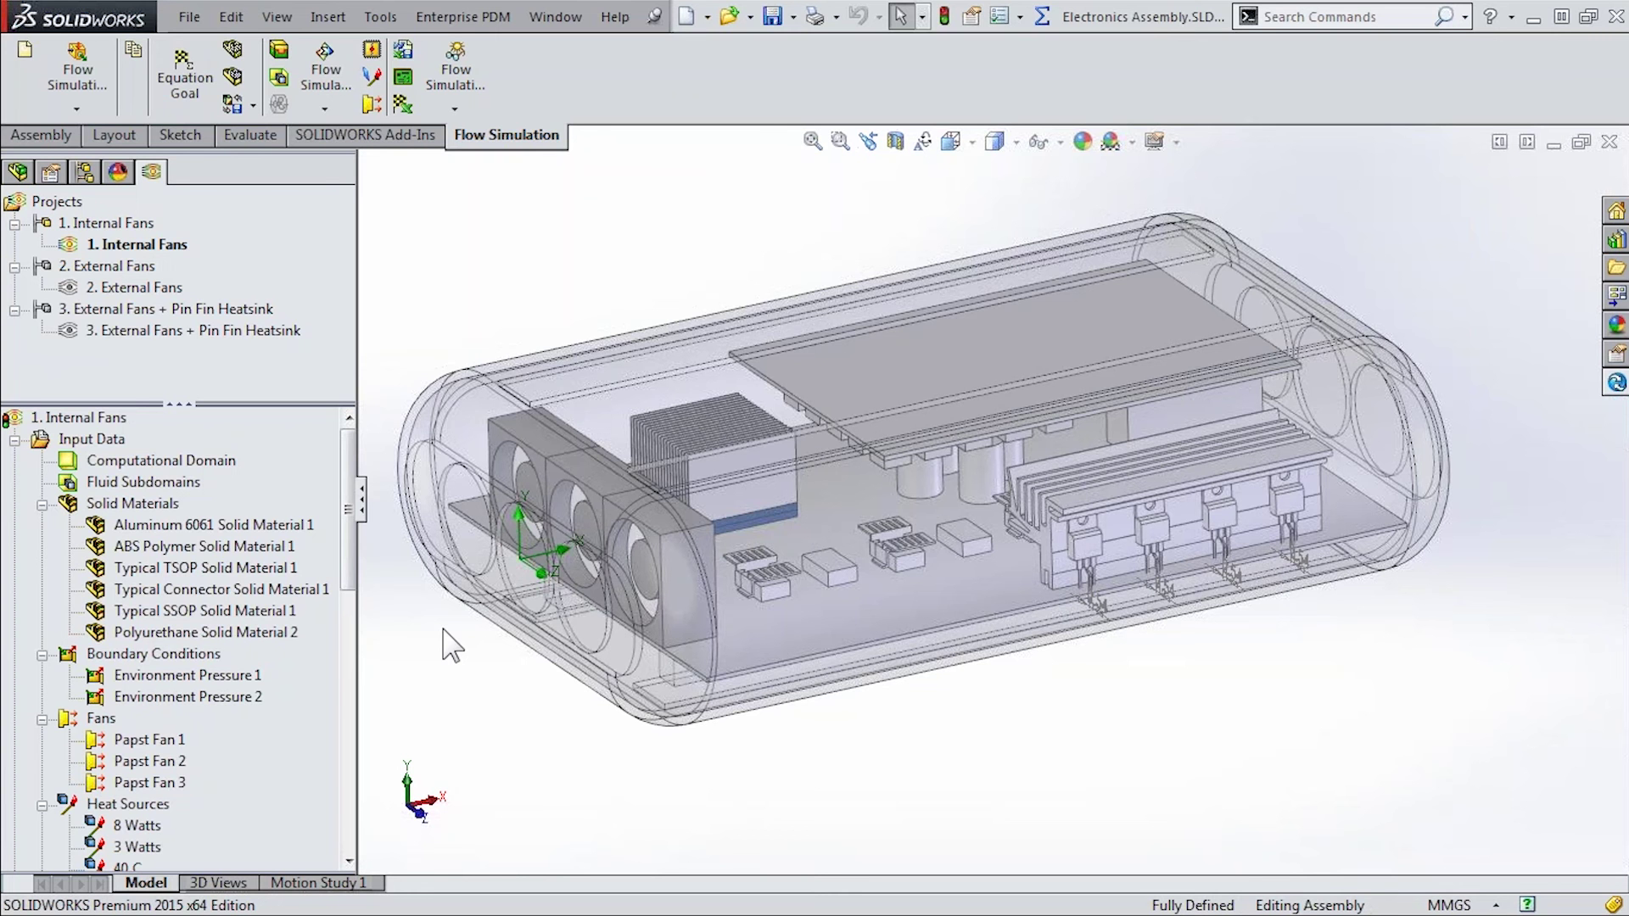
mouse_move(348, 552)
mouse_down()
mouse_move(343, 810)
mouse_move(348, 567)
mouse_up()
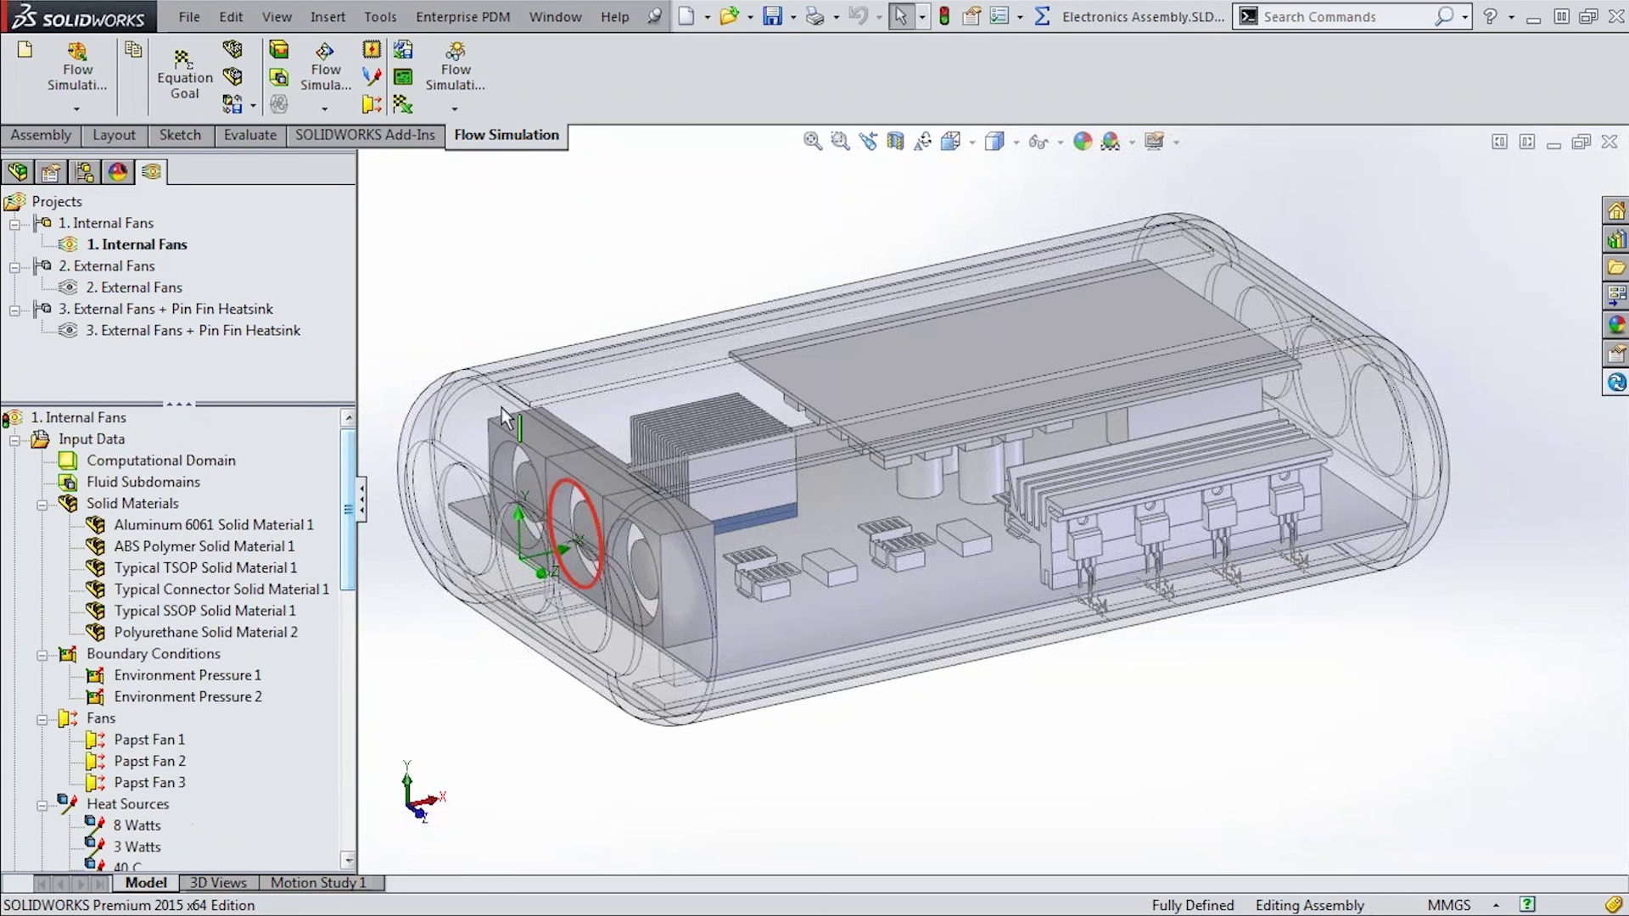
click(380, 16)
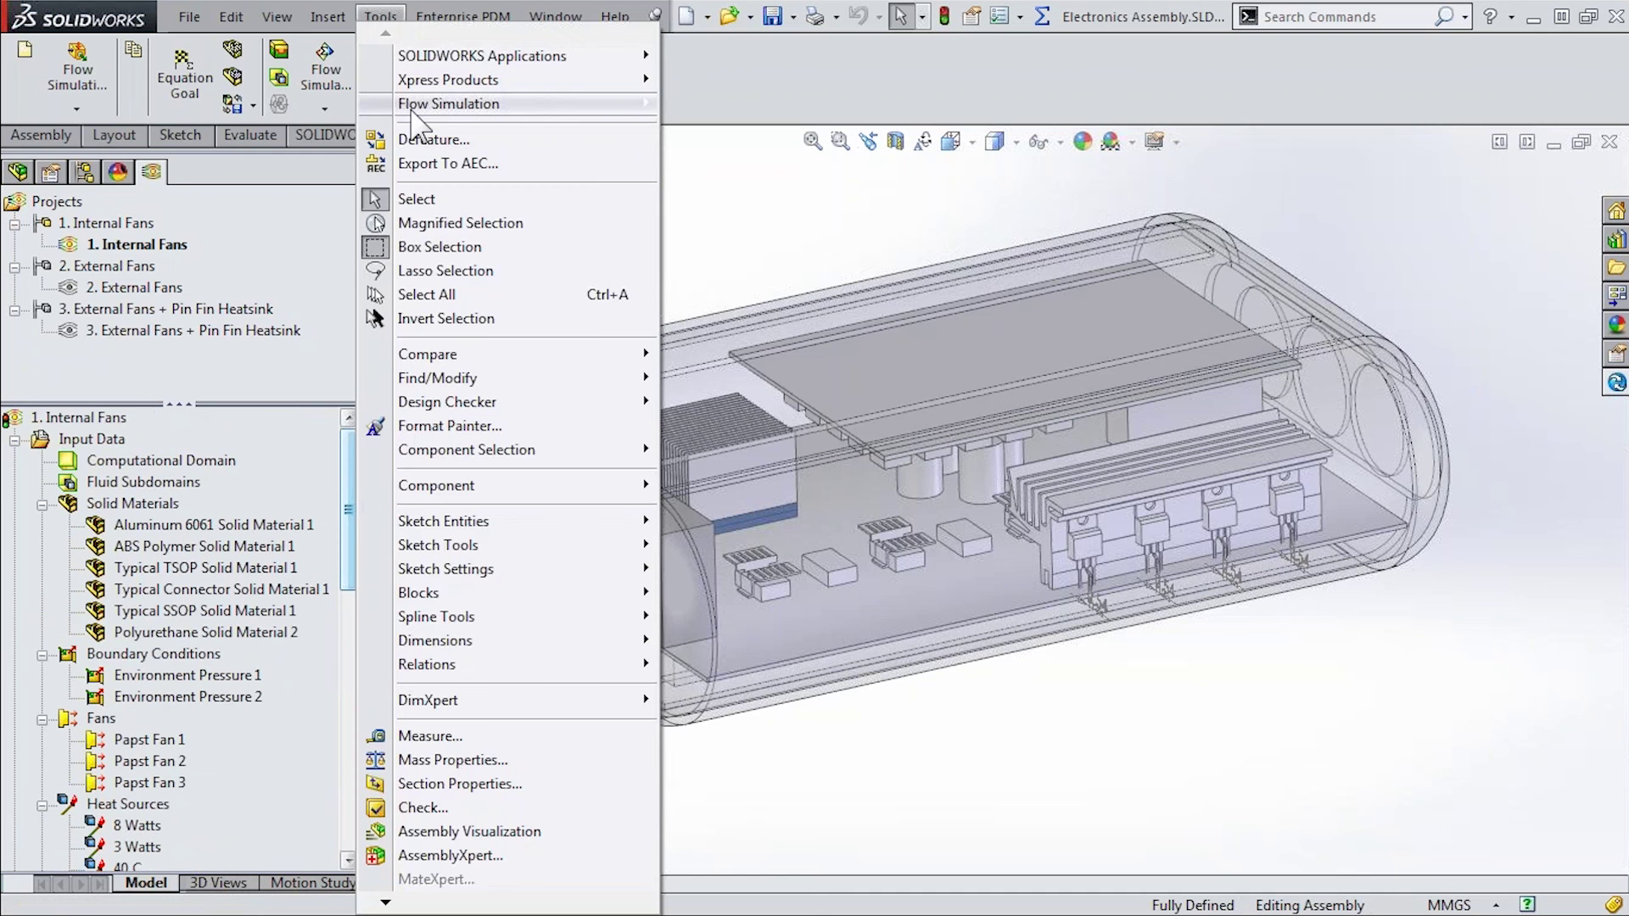
mouse_move(412, 111)
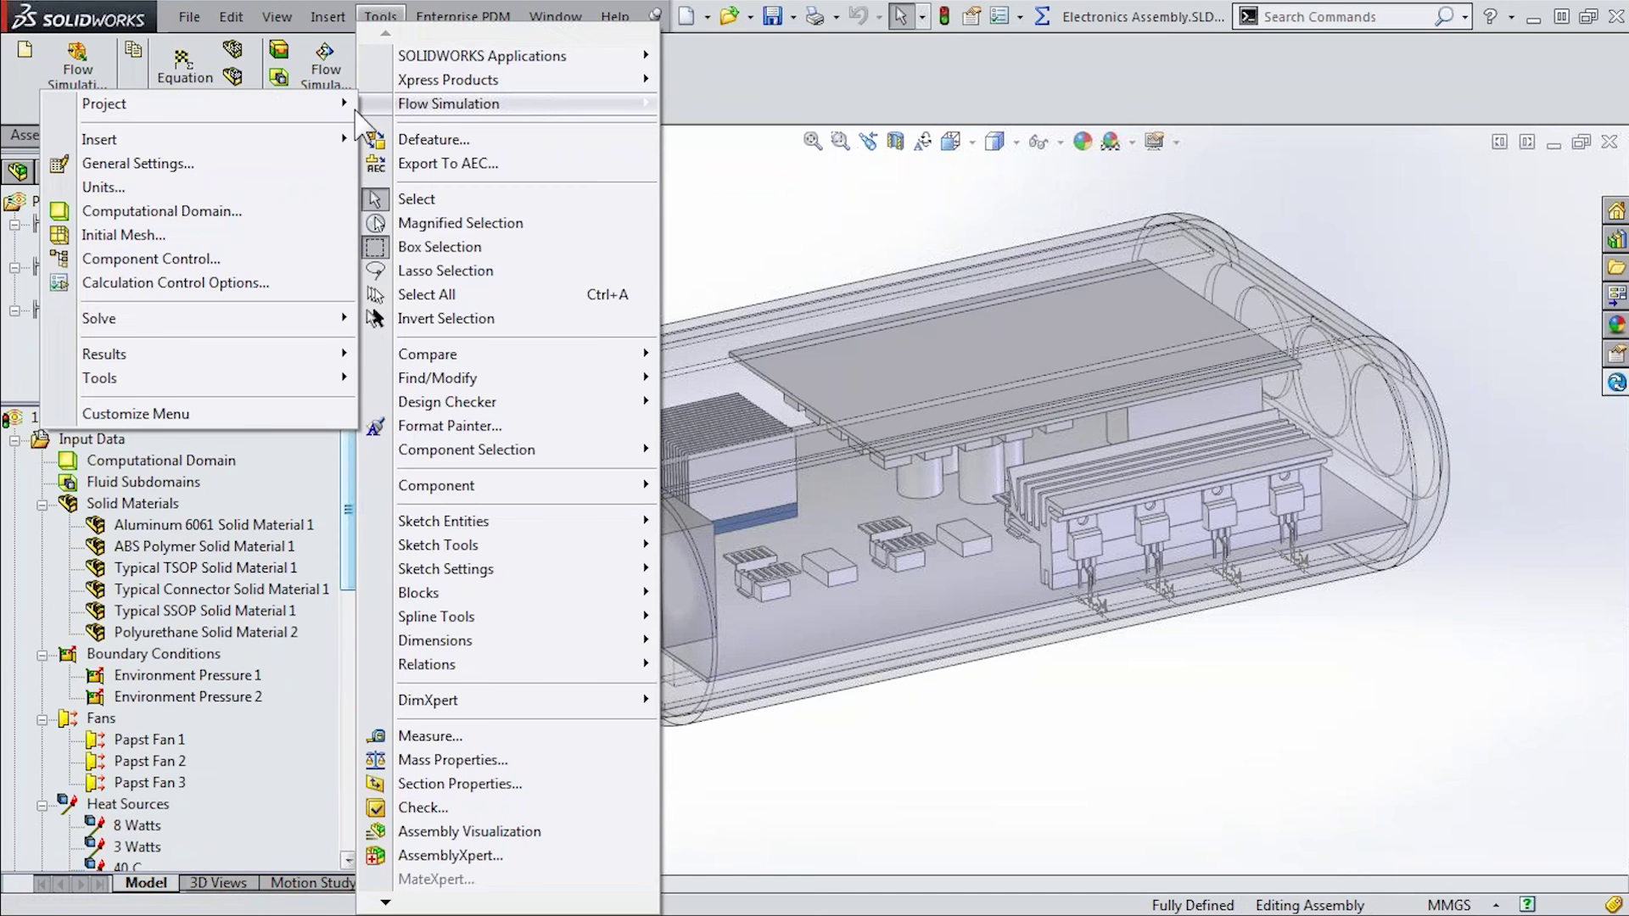
mouse_move(238, 144)
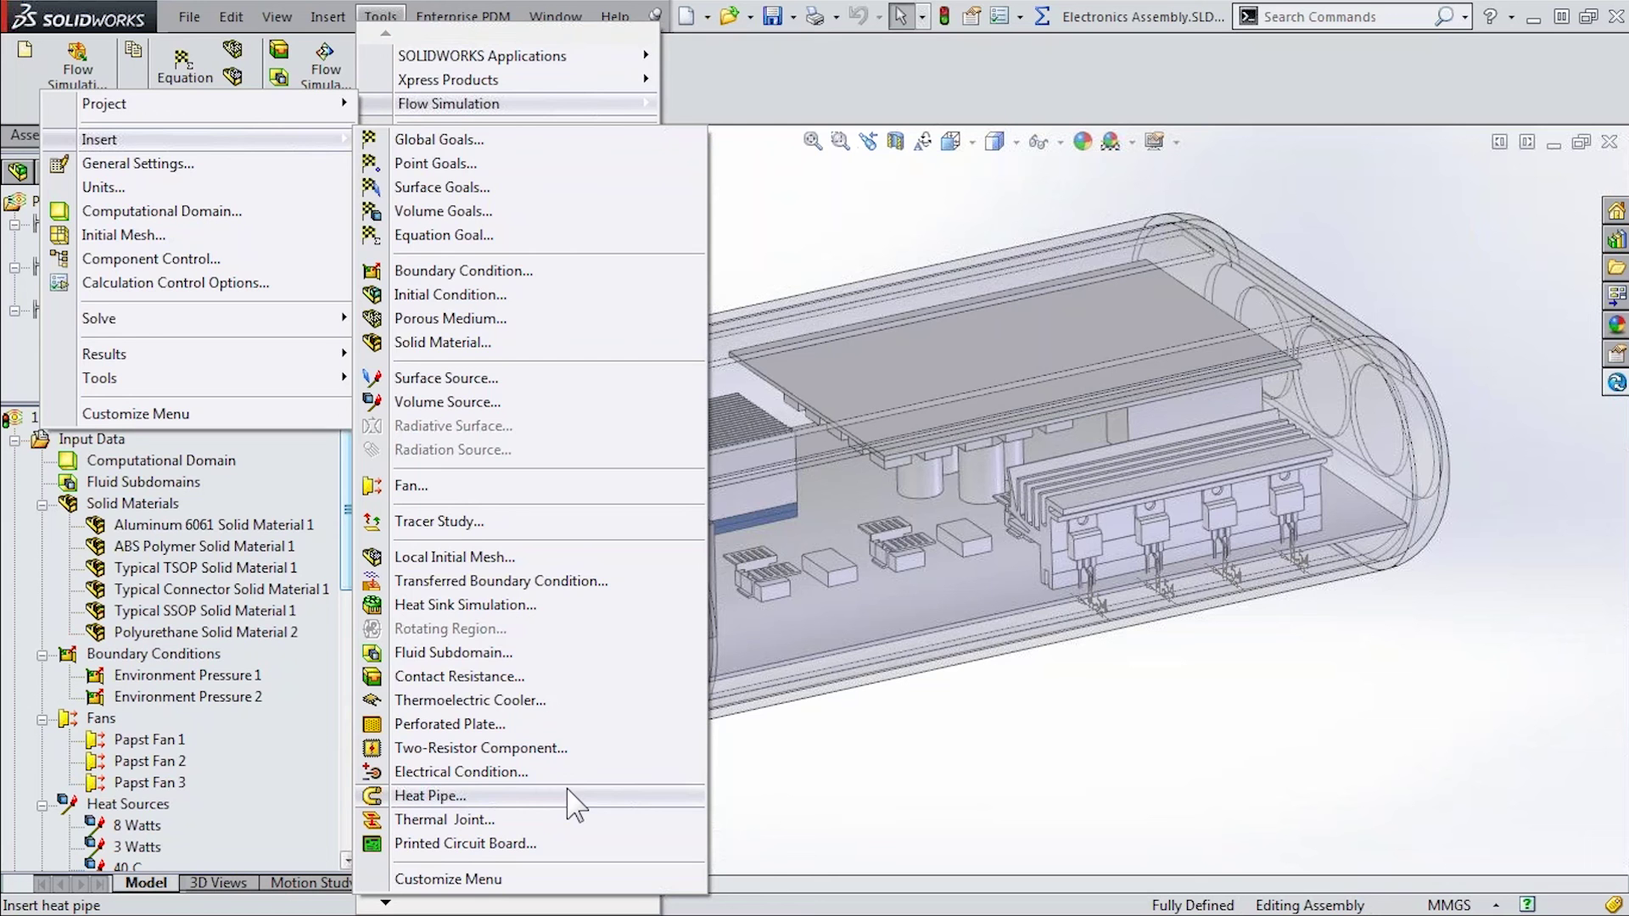
click(789, 802)
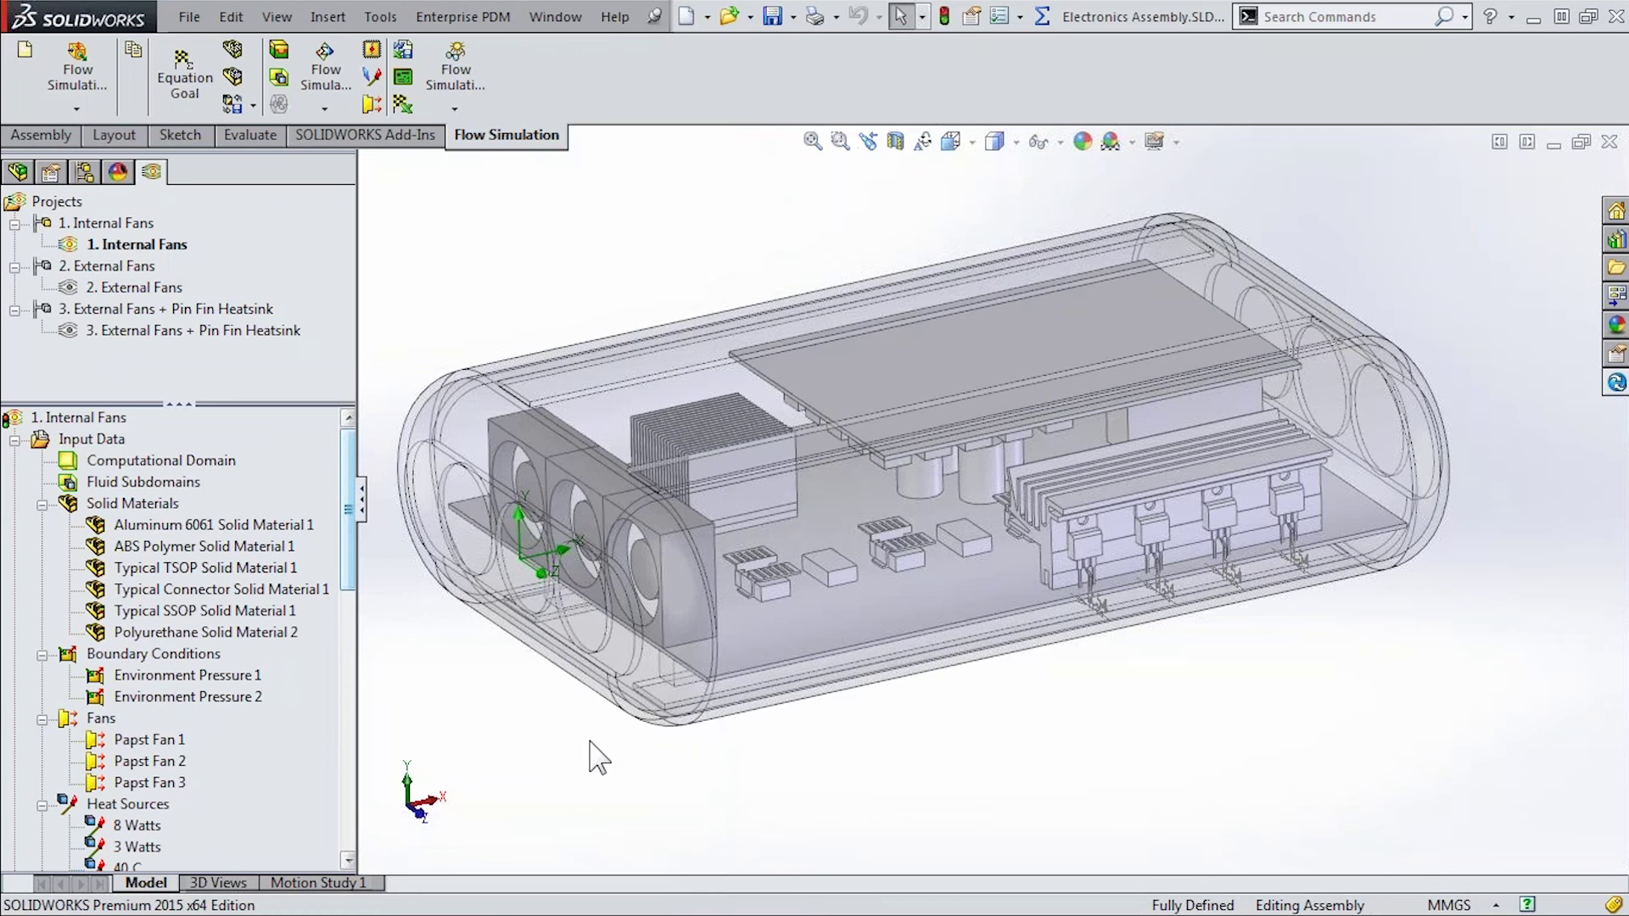
Customize the 1. Internal Fans project tree to show Heat Pipes and locate the new entry among the input data
right_click(95, 439)
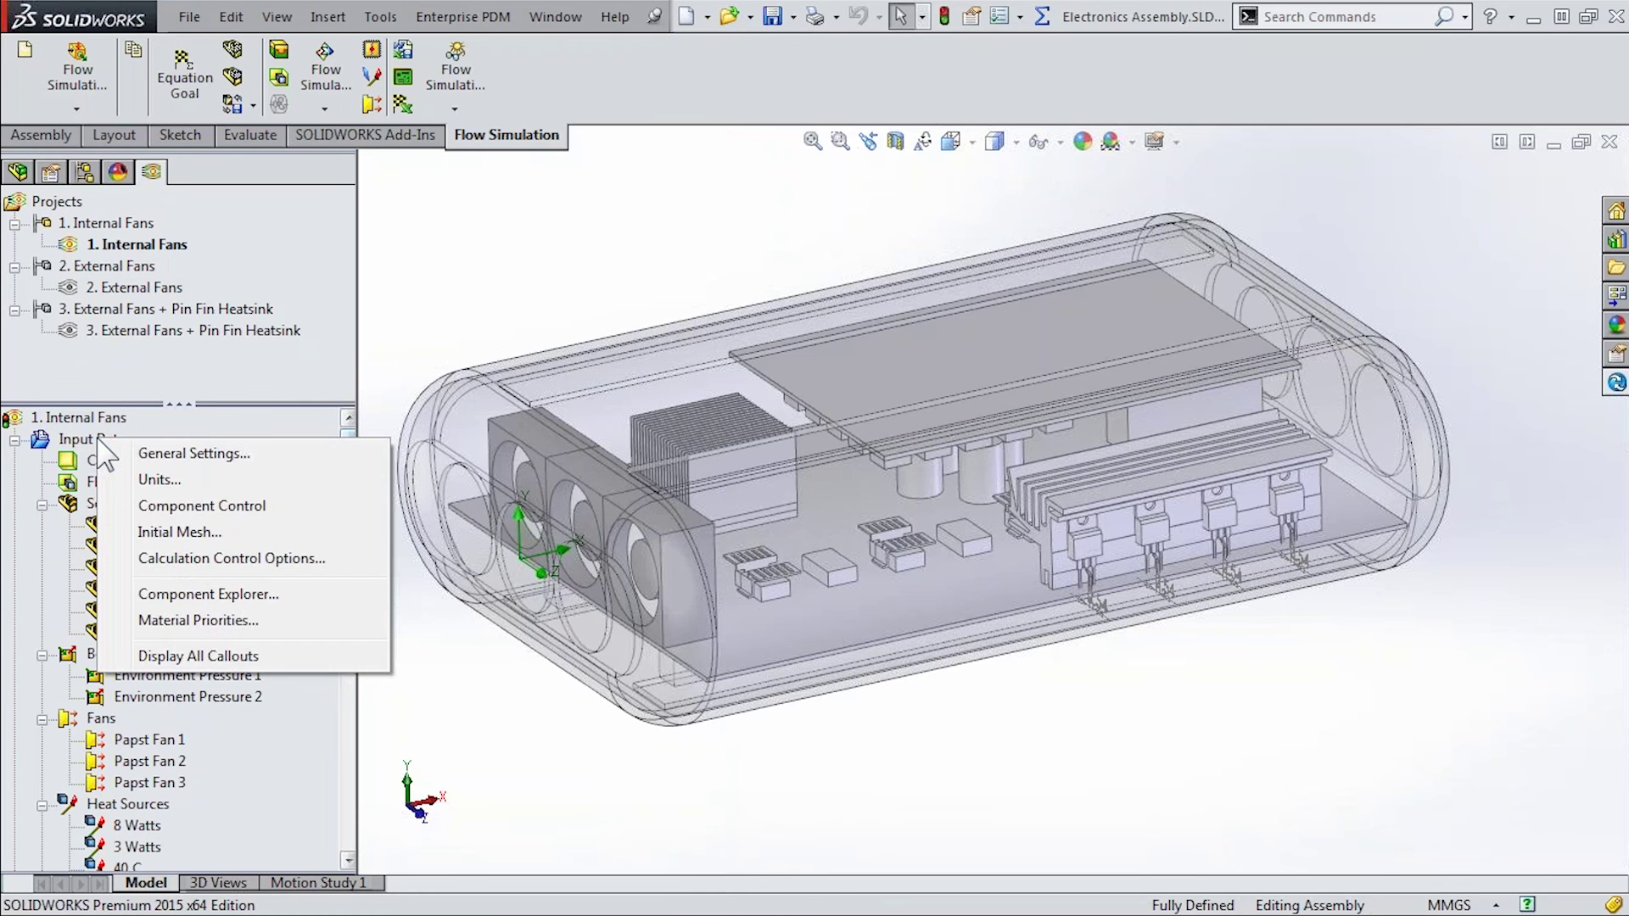
right_click(100, 420)
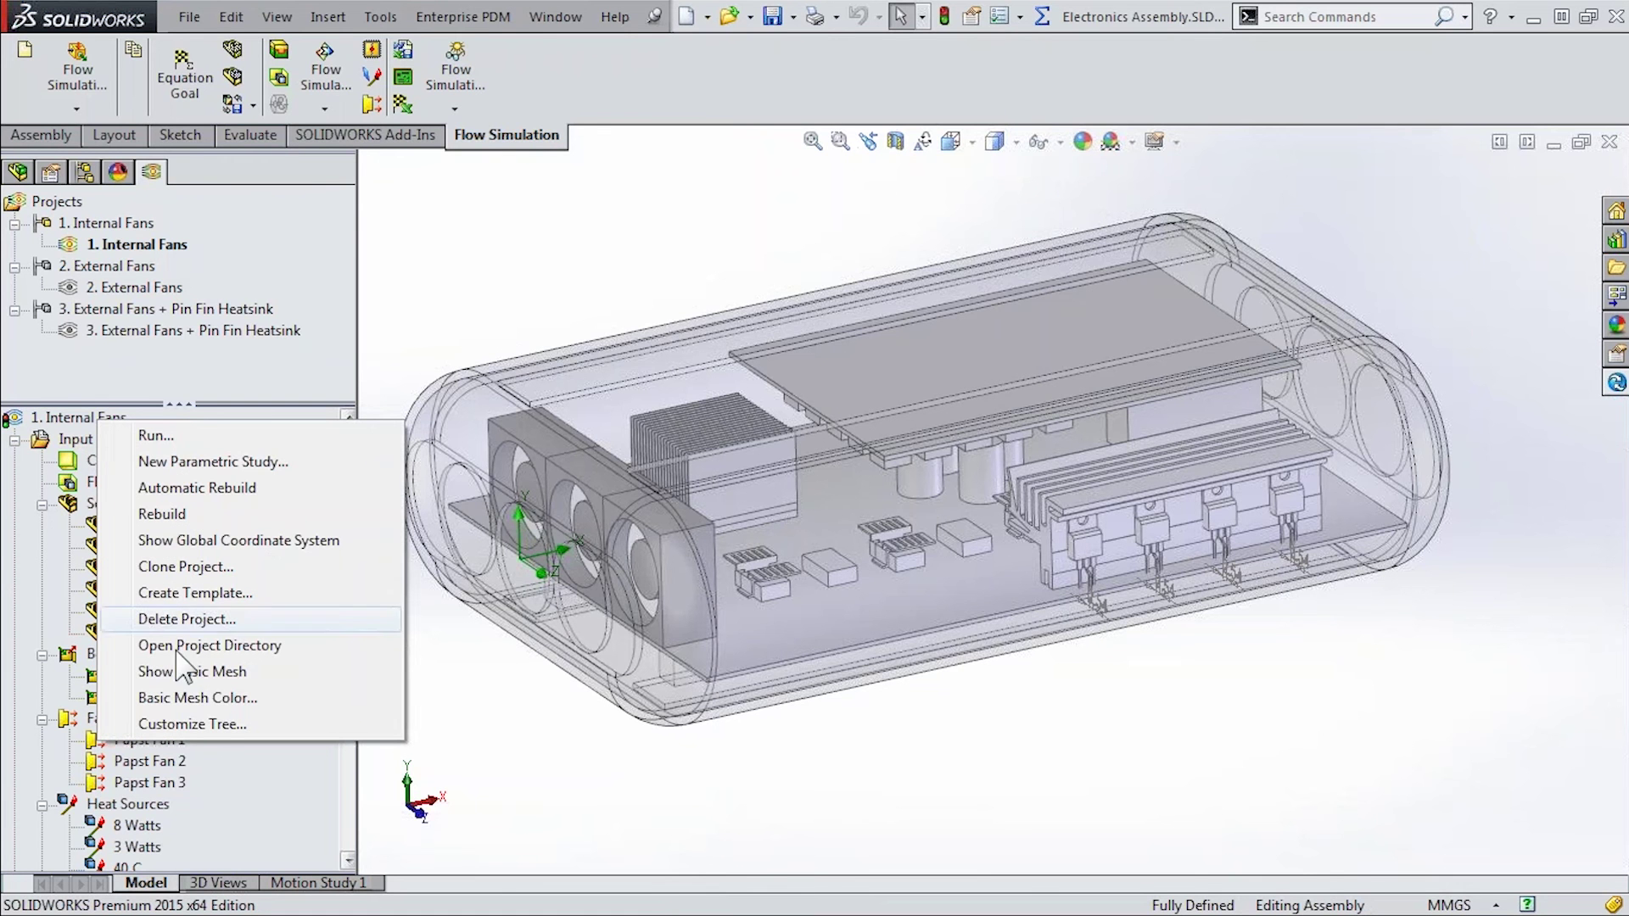
click(223, 723)
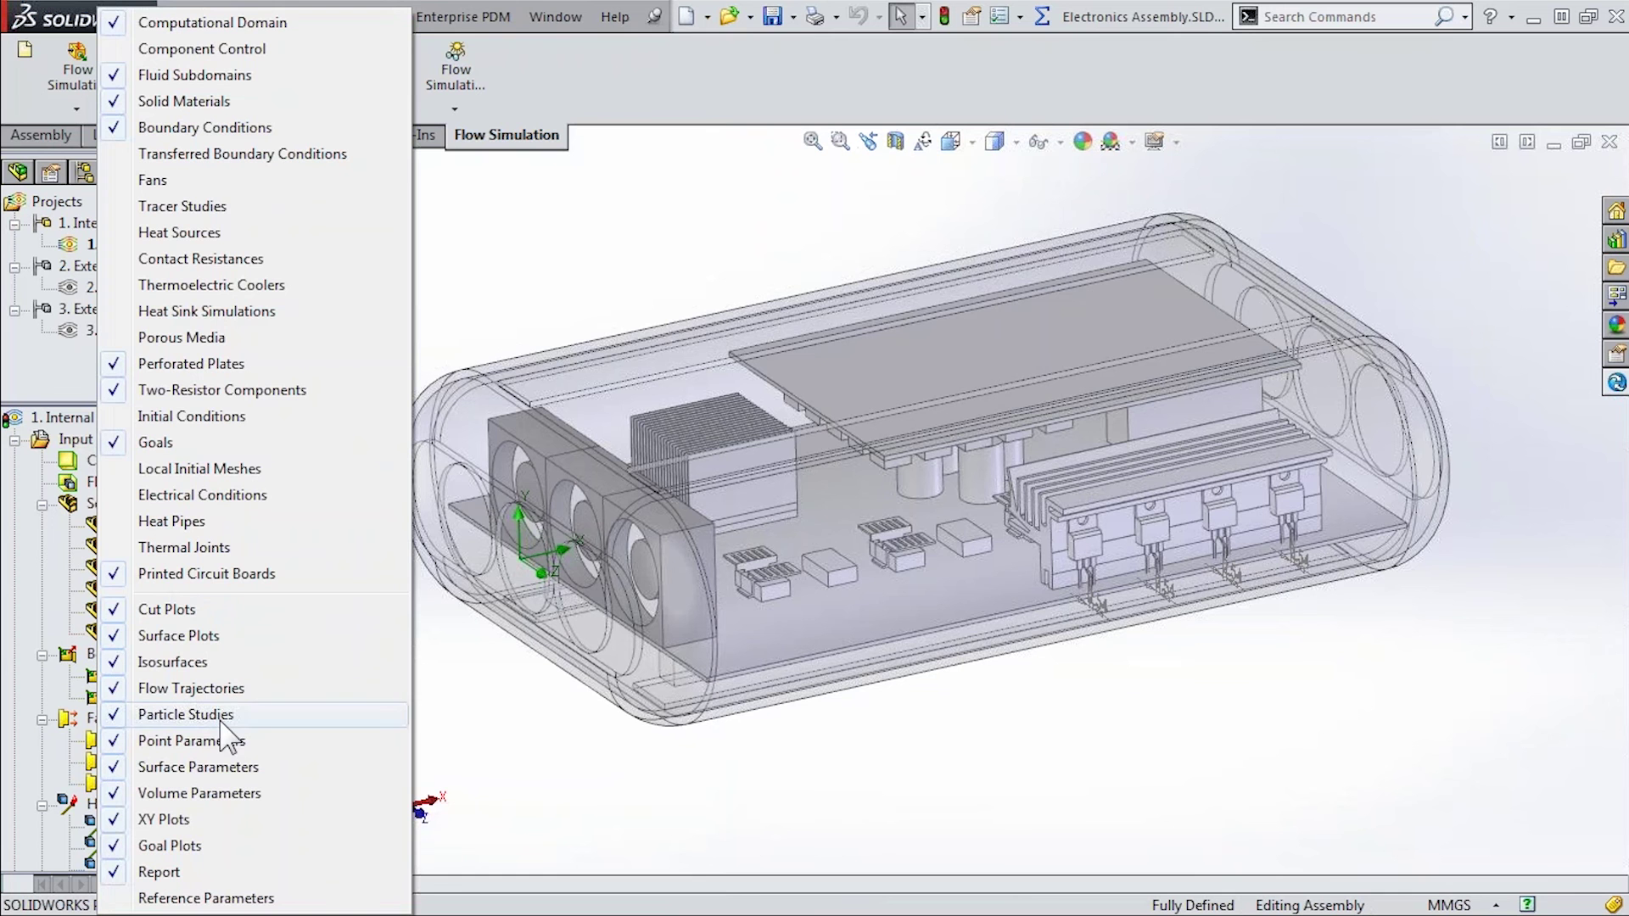
click(218, 522)
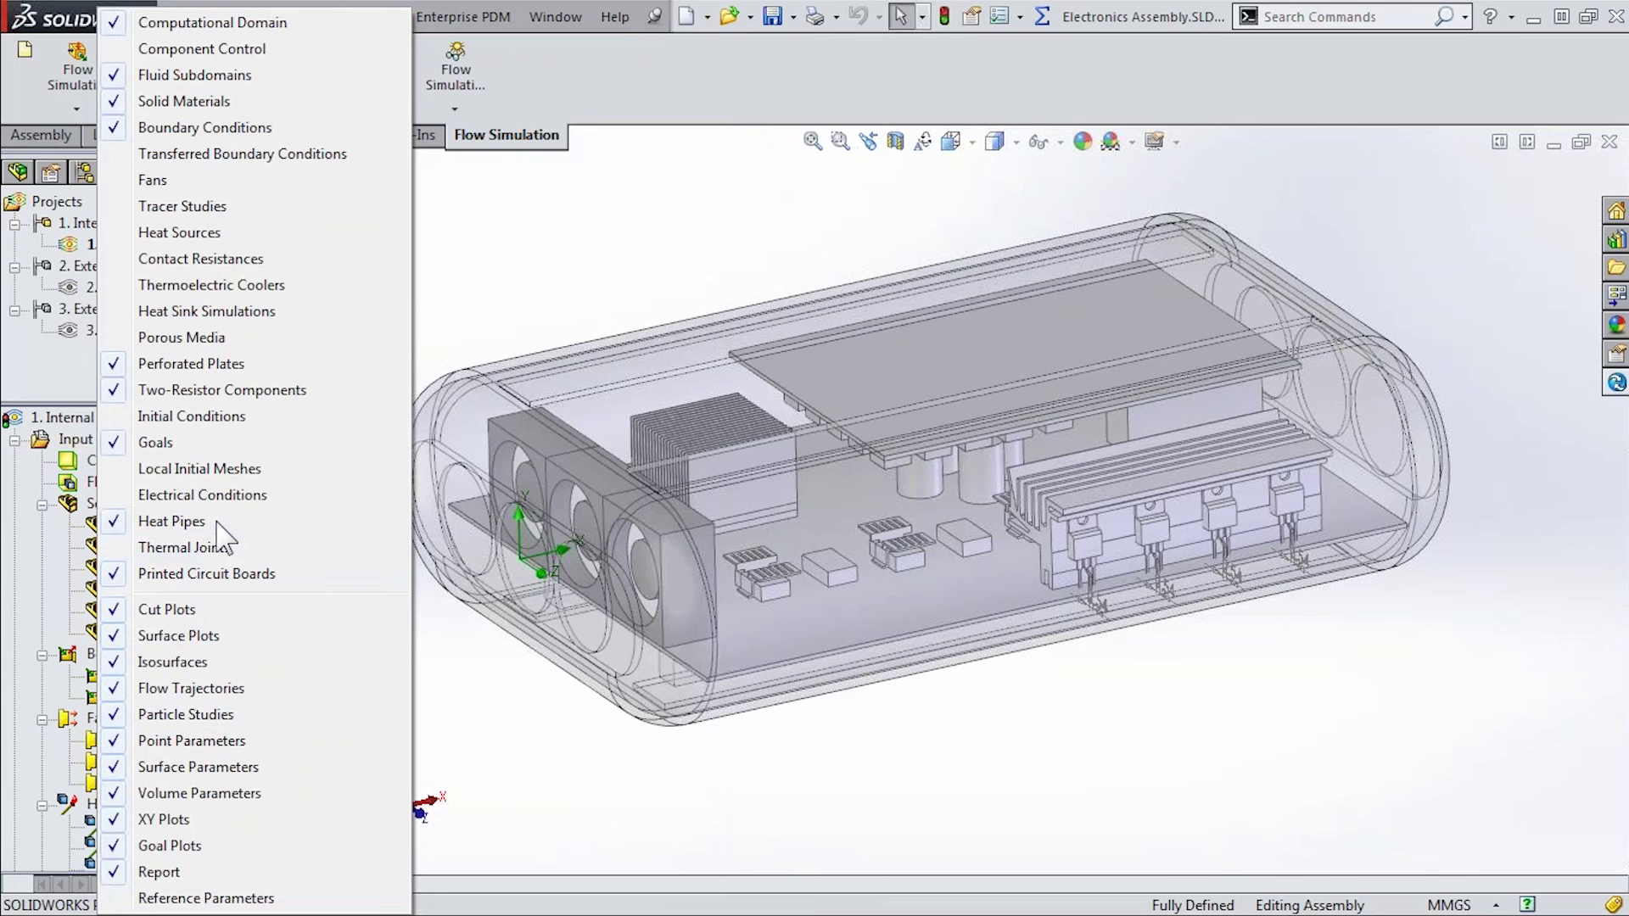
click(512, 674)
scroll(349, 585, down, 4)
scroll(327, 789, down, 7)
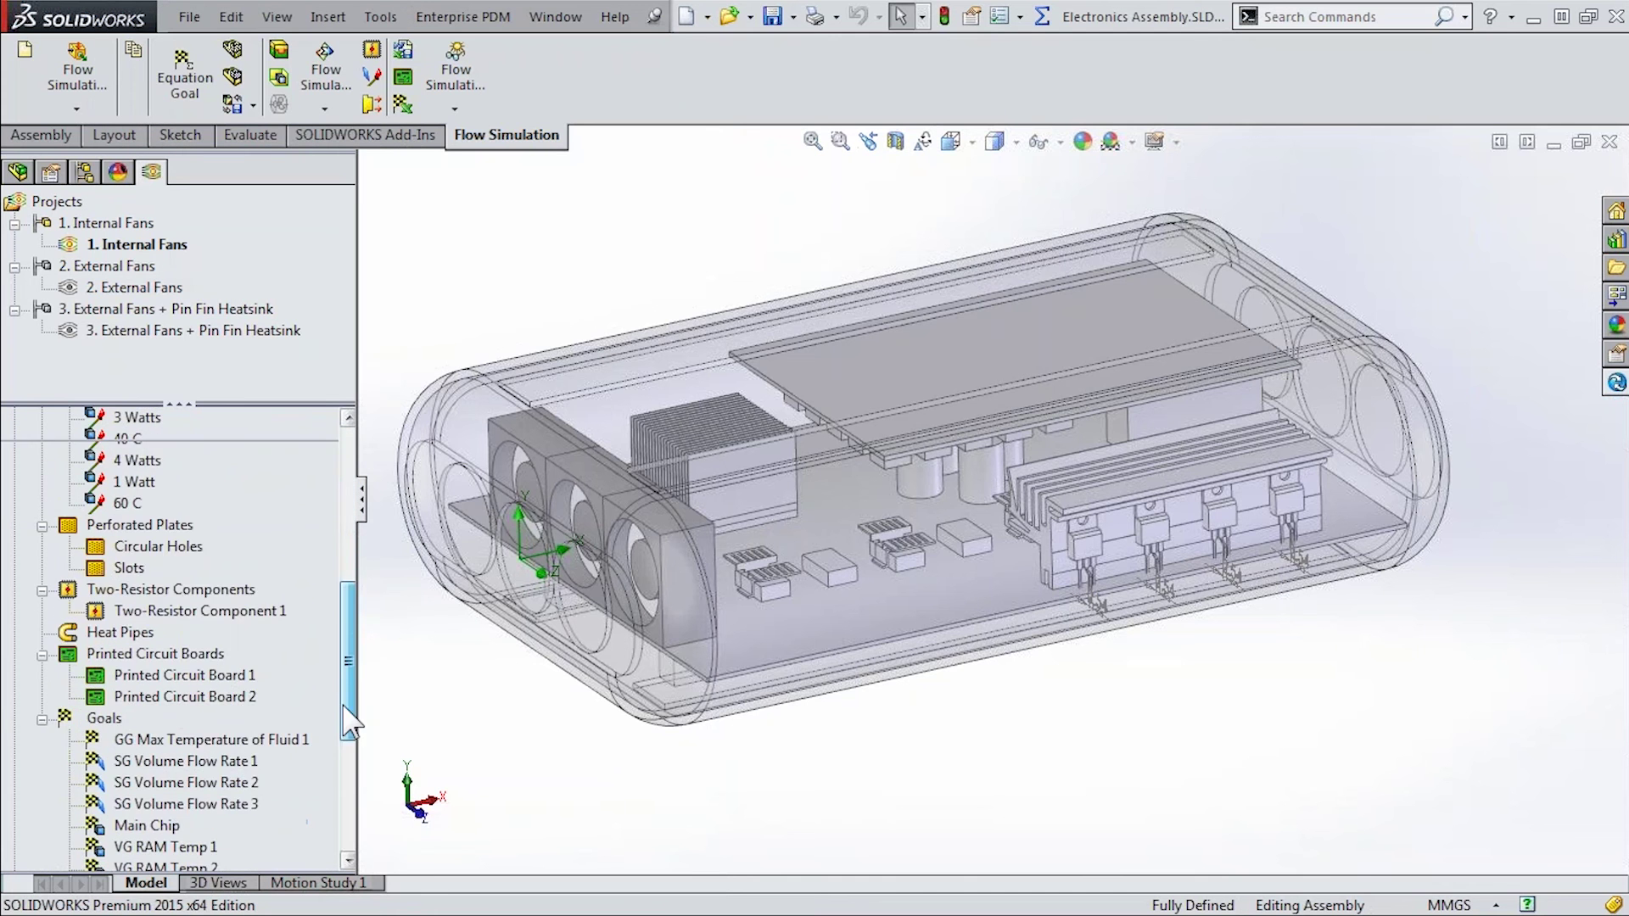
scroll(316, 754, up, 3)
scroll(316, 753, up, 1)
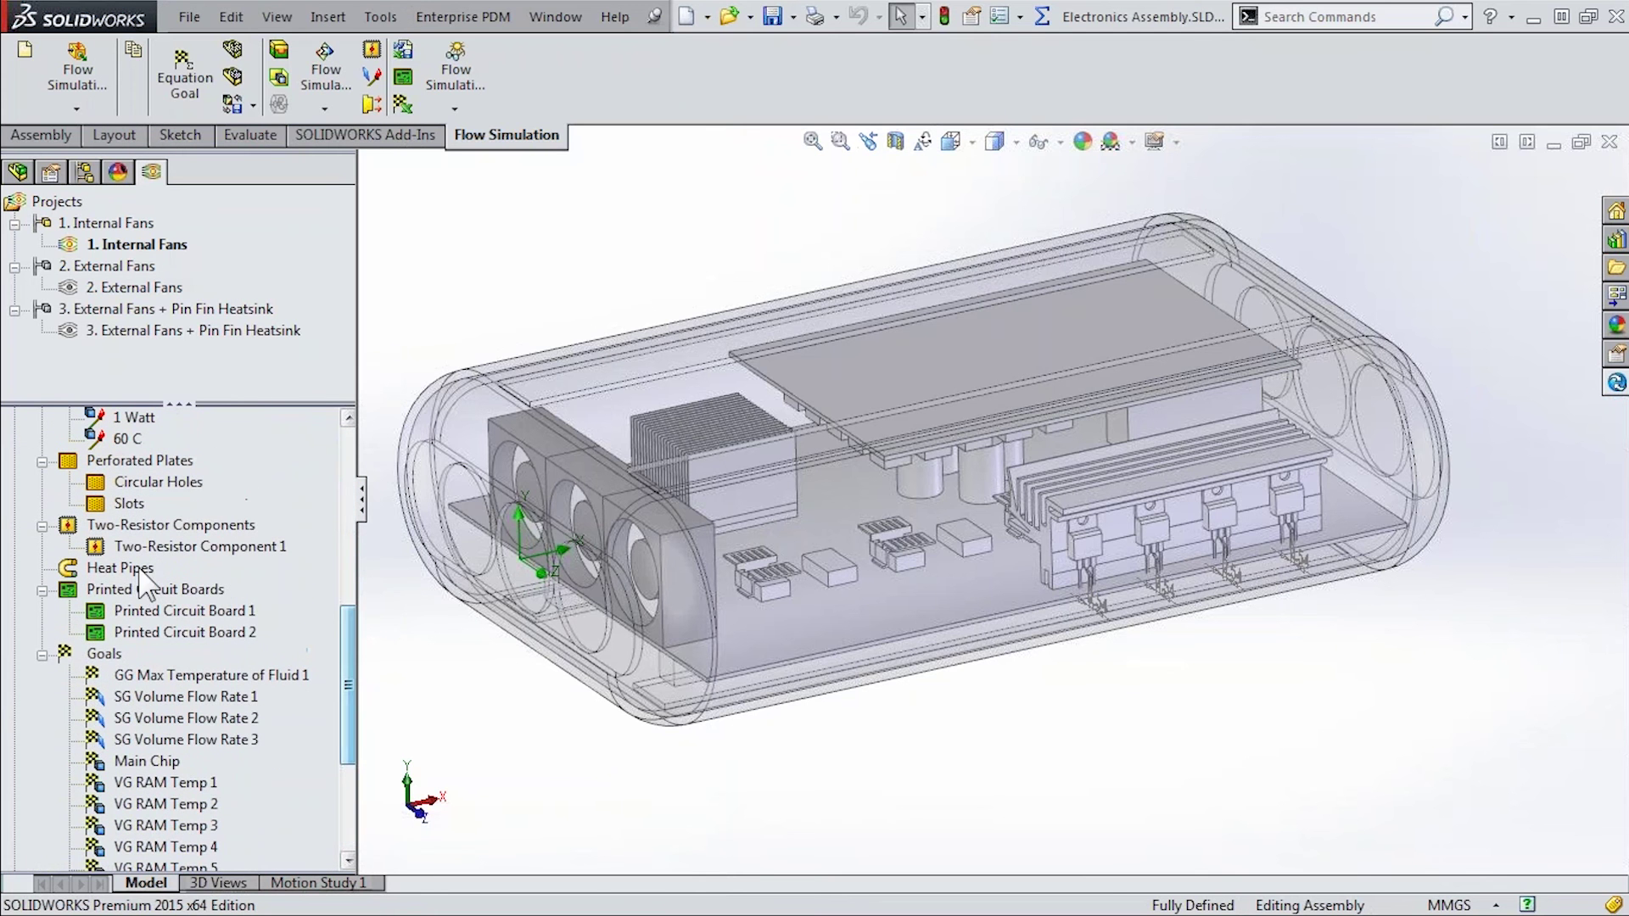
Check the insertion command offered for Heat Pipes without inserting a heat pipe
right_click(131, 570)
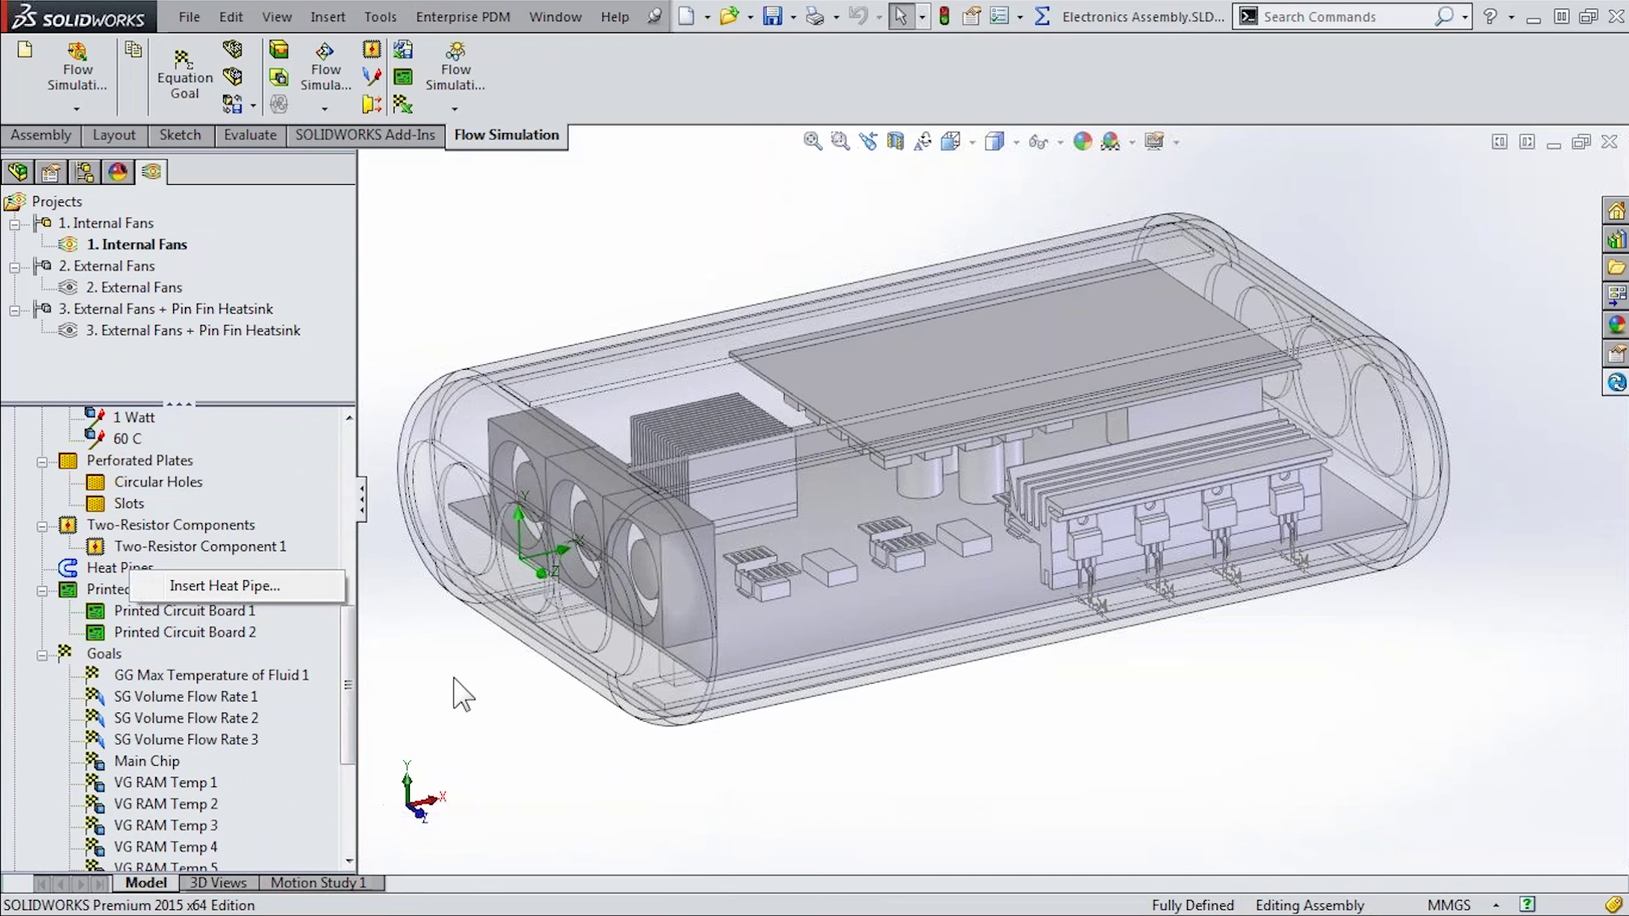
click(423, 681)
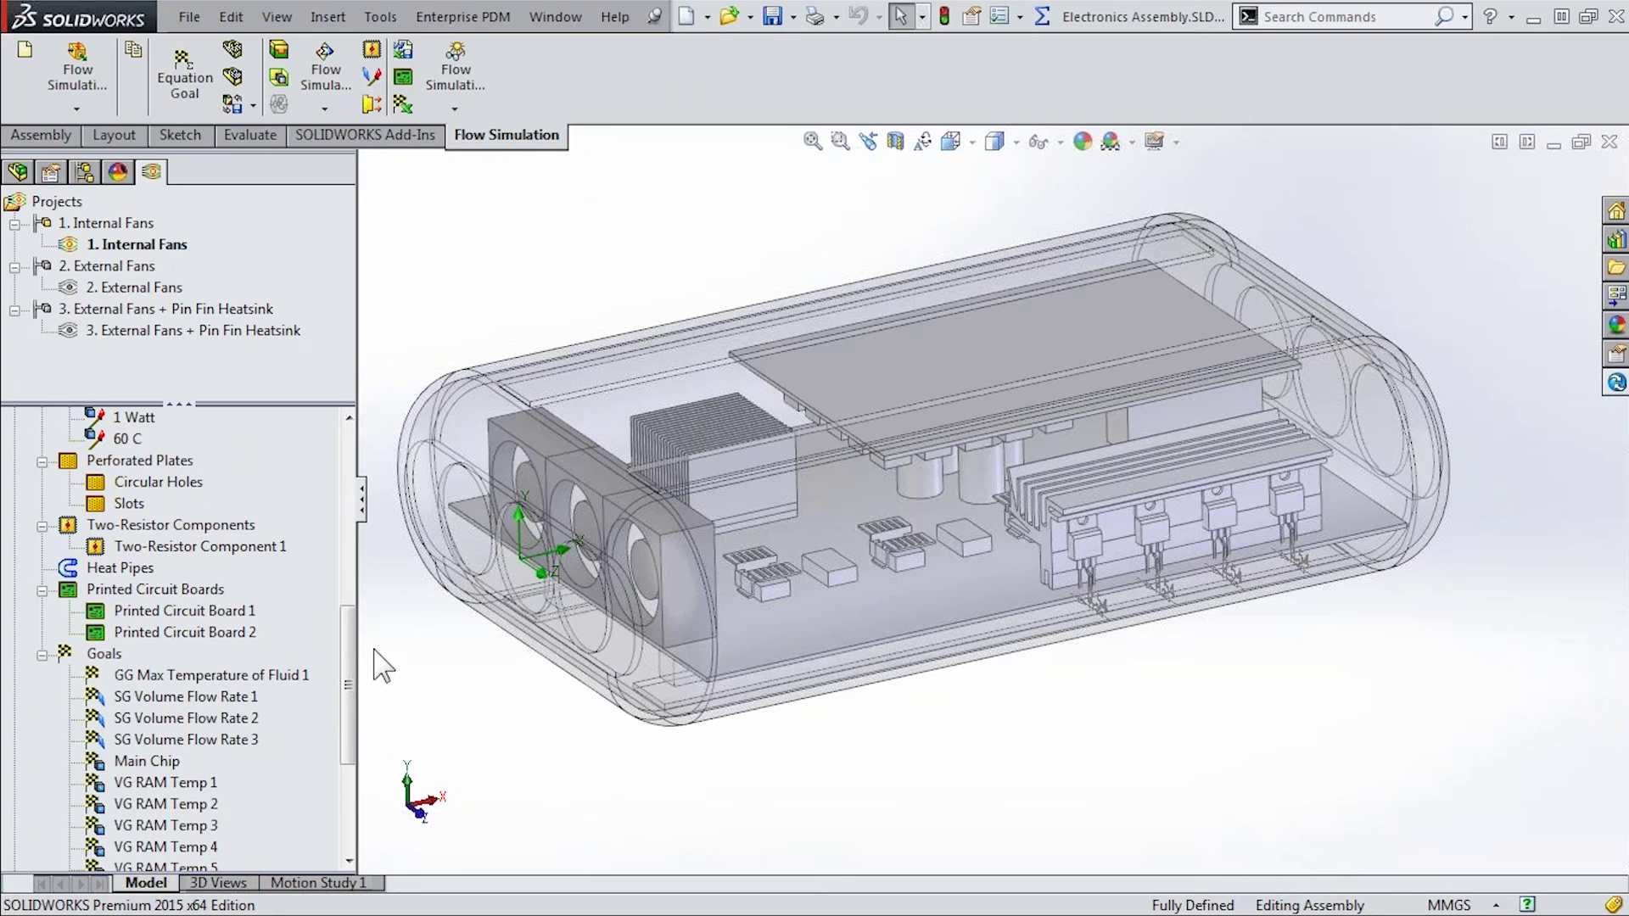
Load the 1. Internal Fans results, collapse the Goals group and expand the Results tree
drag(346, 639, 361, 790)
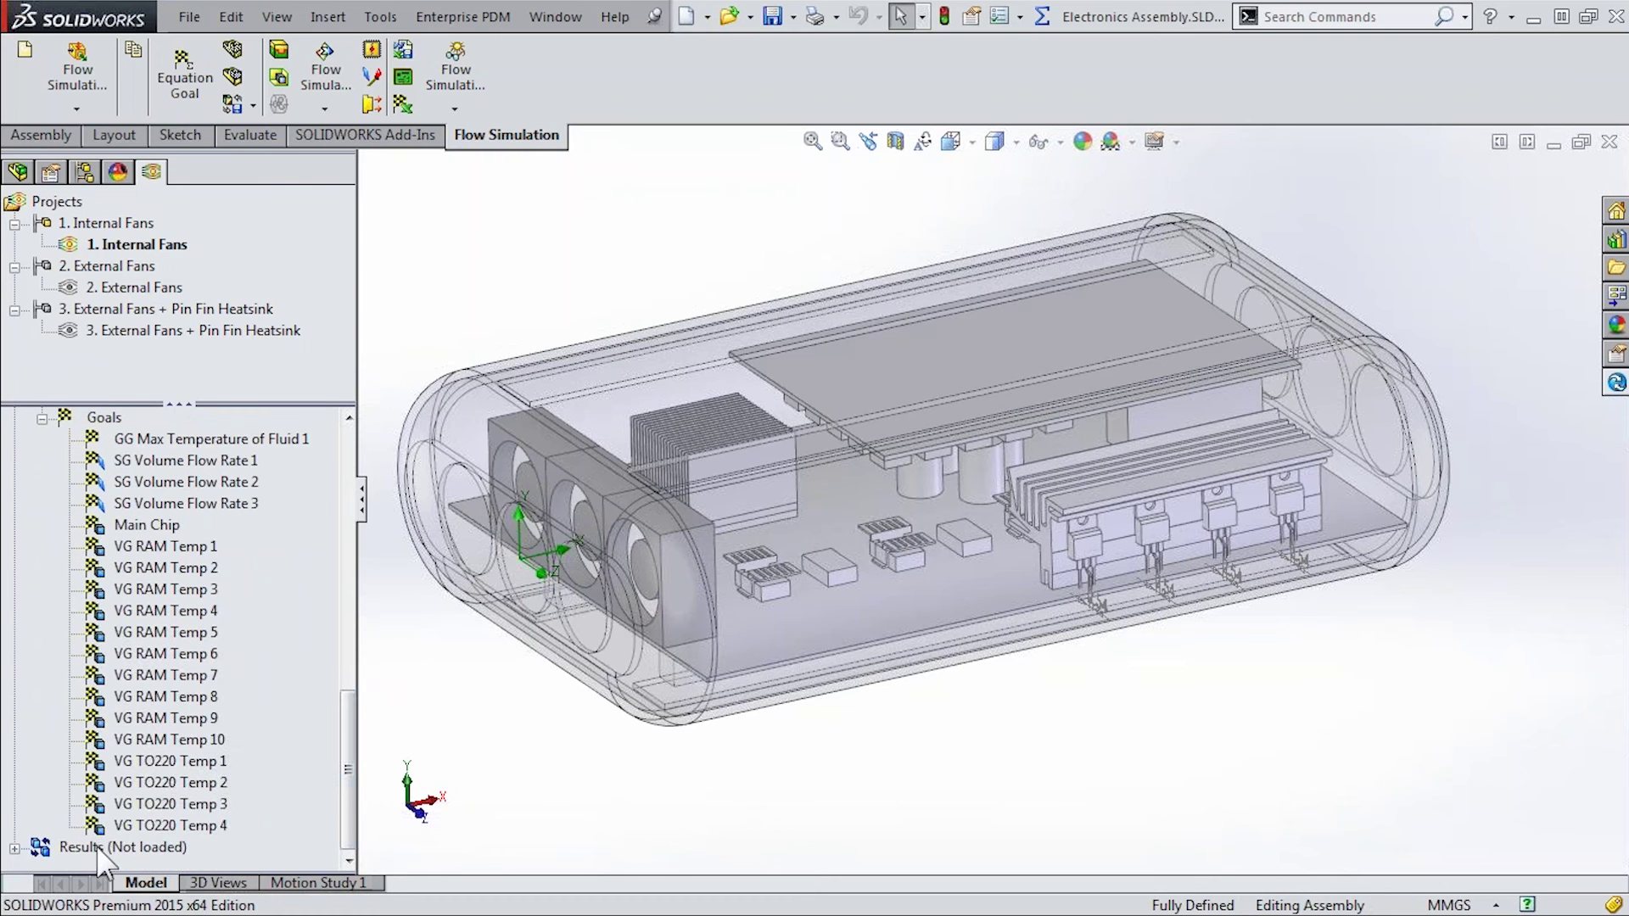
right_click(101, 847)
click(157, 682)
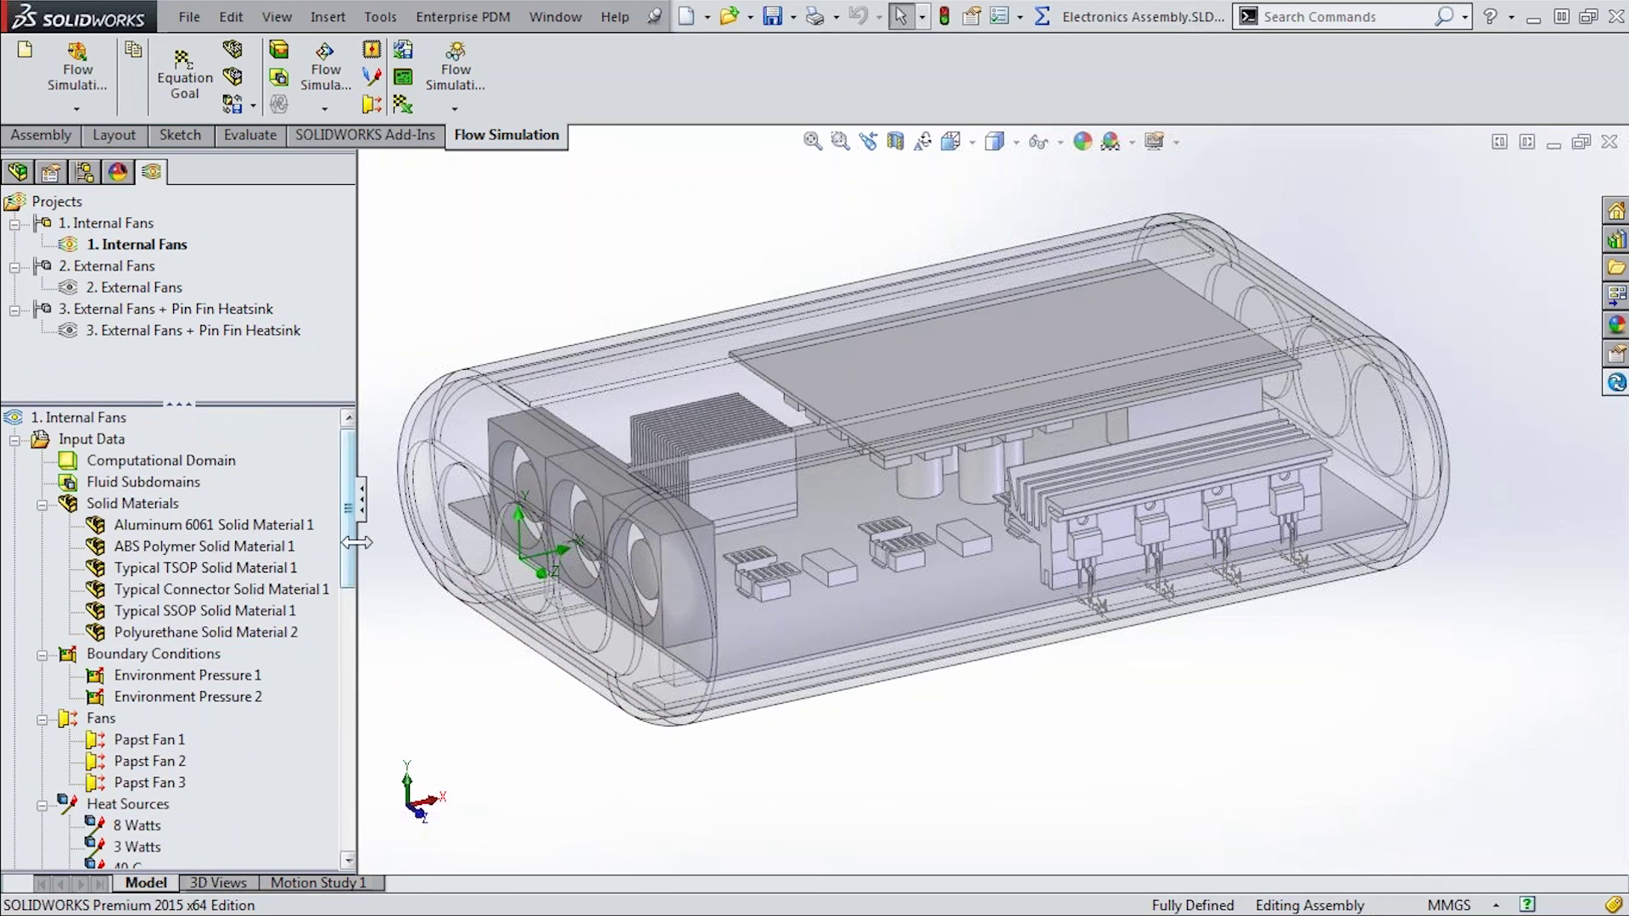
drag(349, 538, 311, 789)
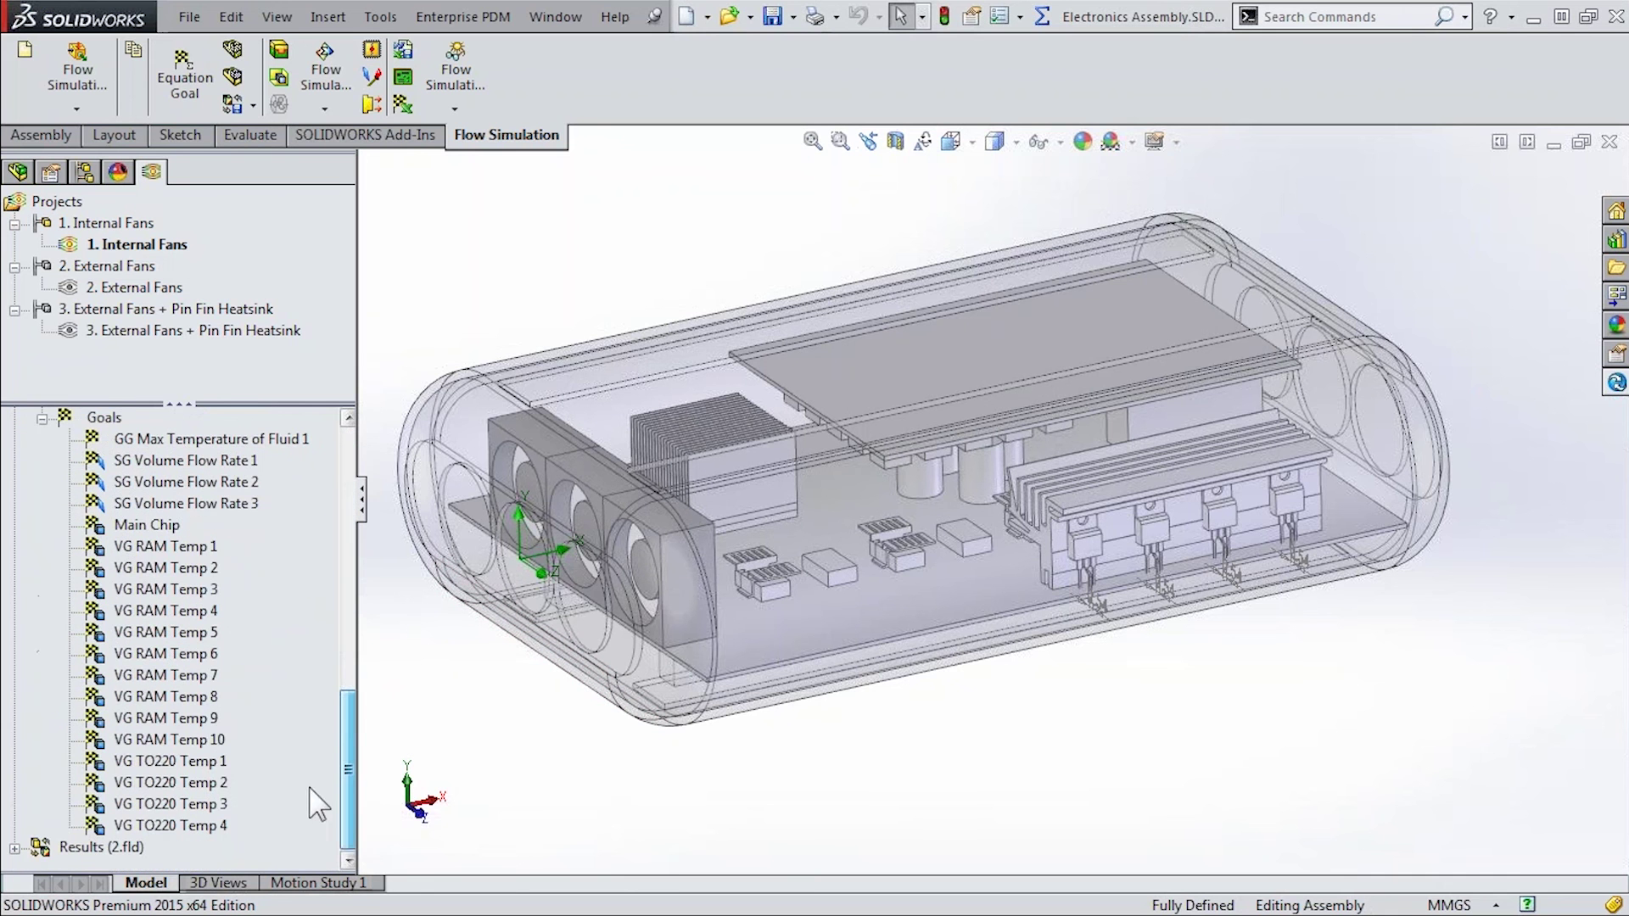
click(42, 418)
click(16, 847)
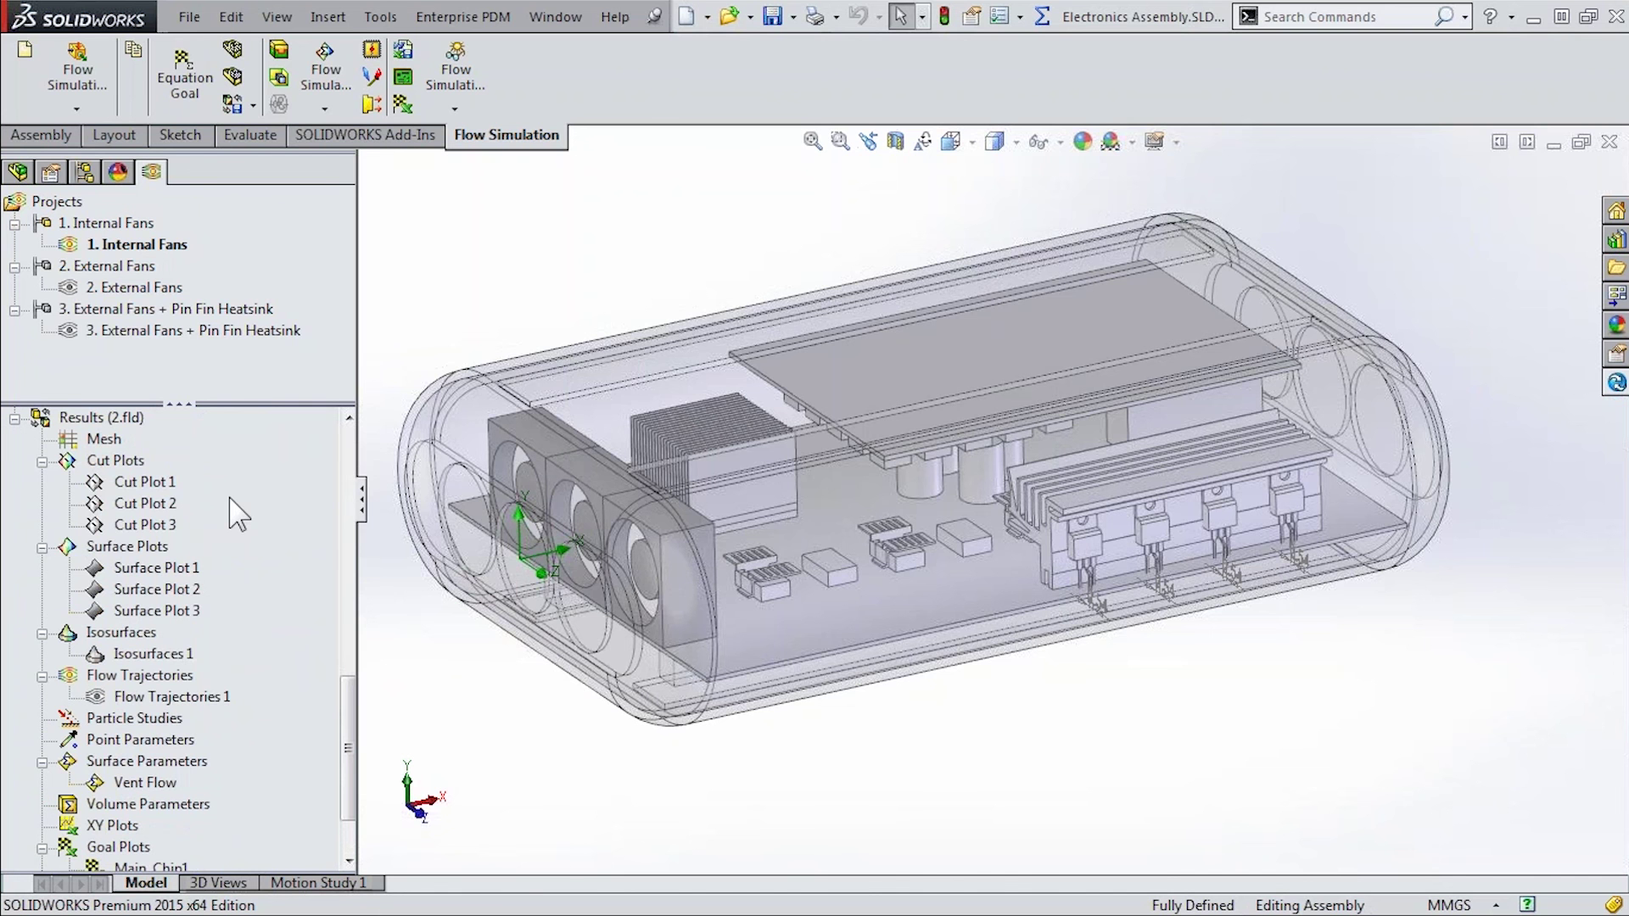
Display the temperature contours of Cut Plot 1 and Cut Plot 2 in turn
right_click(140, 481)
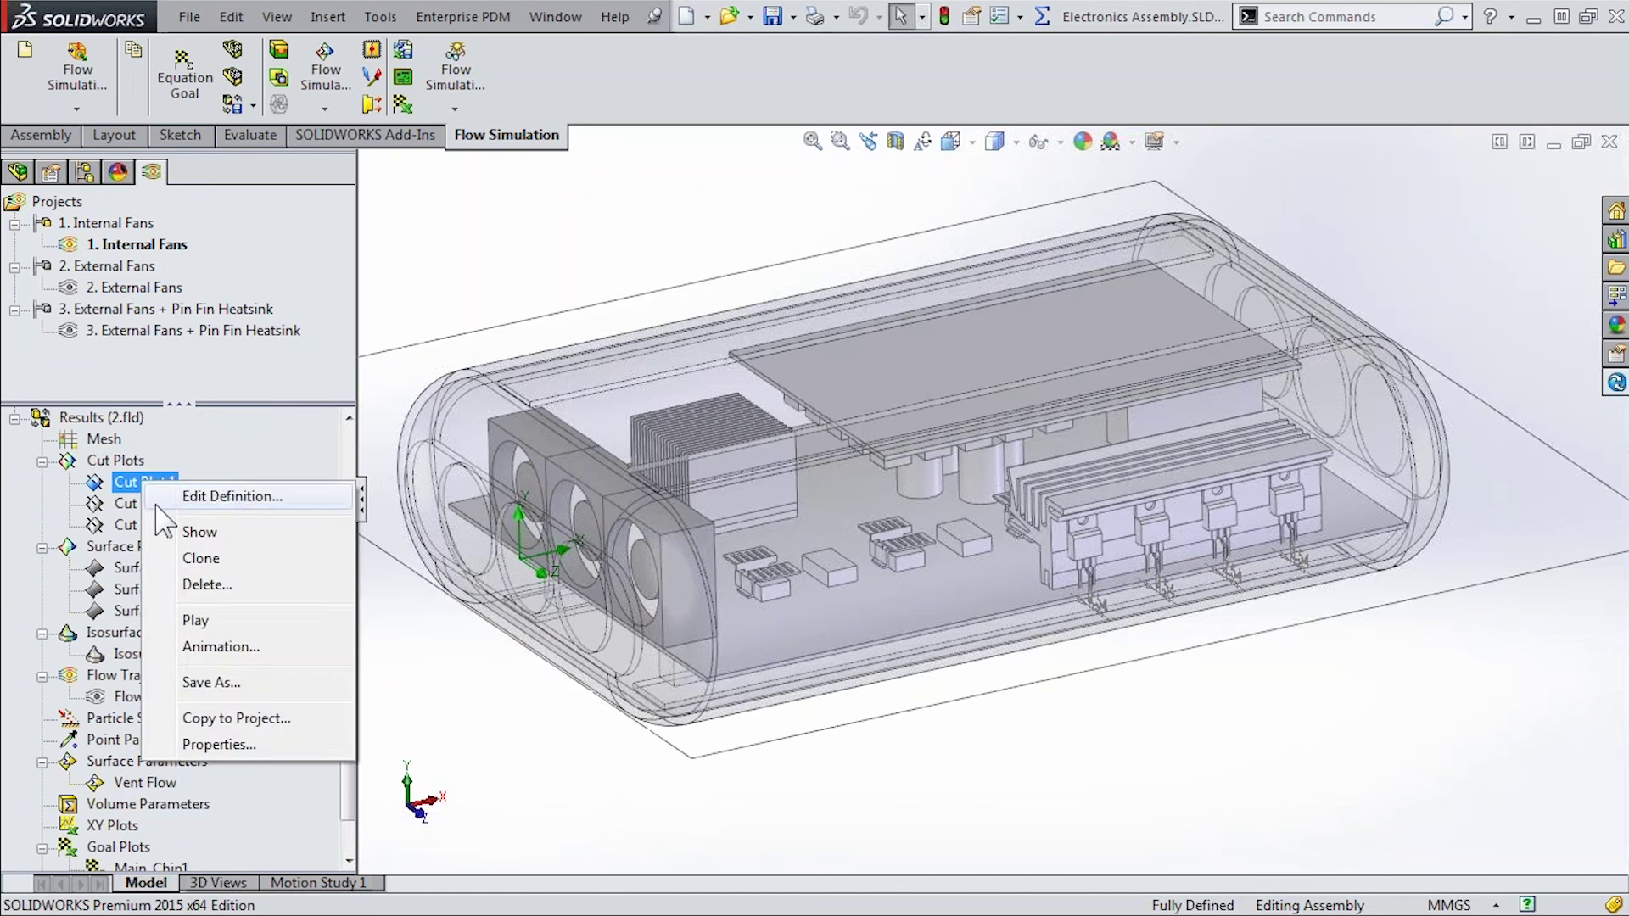
click(161, 531)
right_click(122, 508)
click(162, 554)
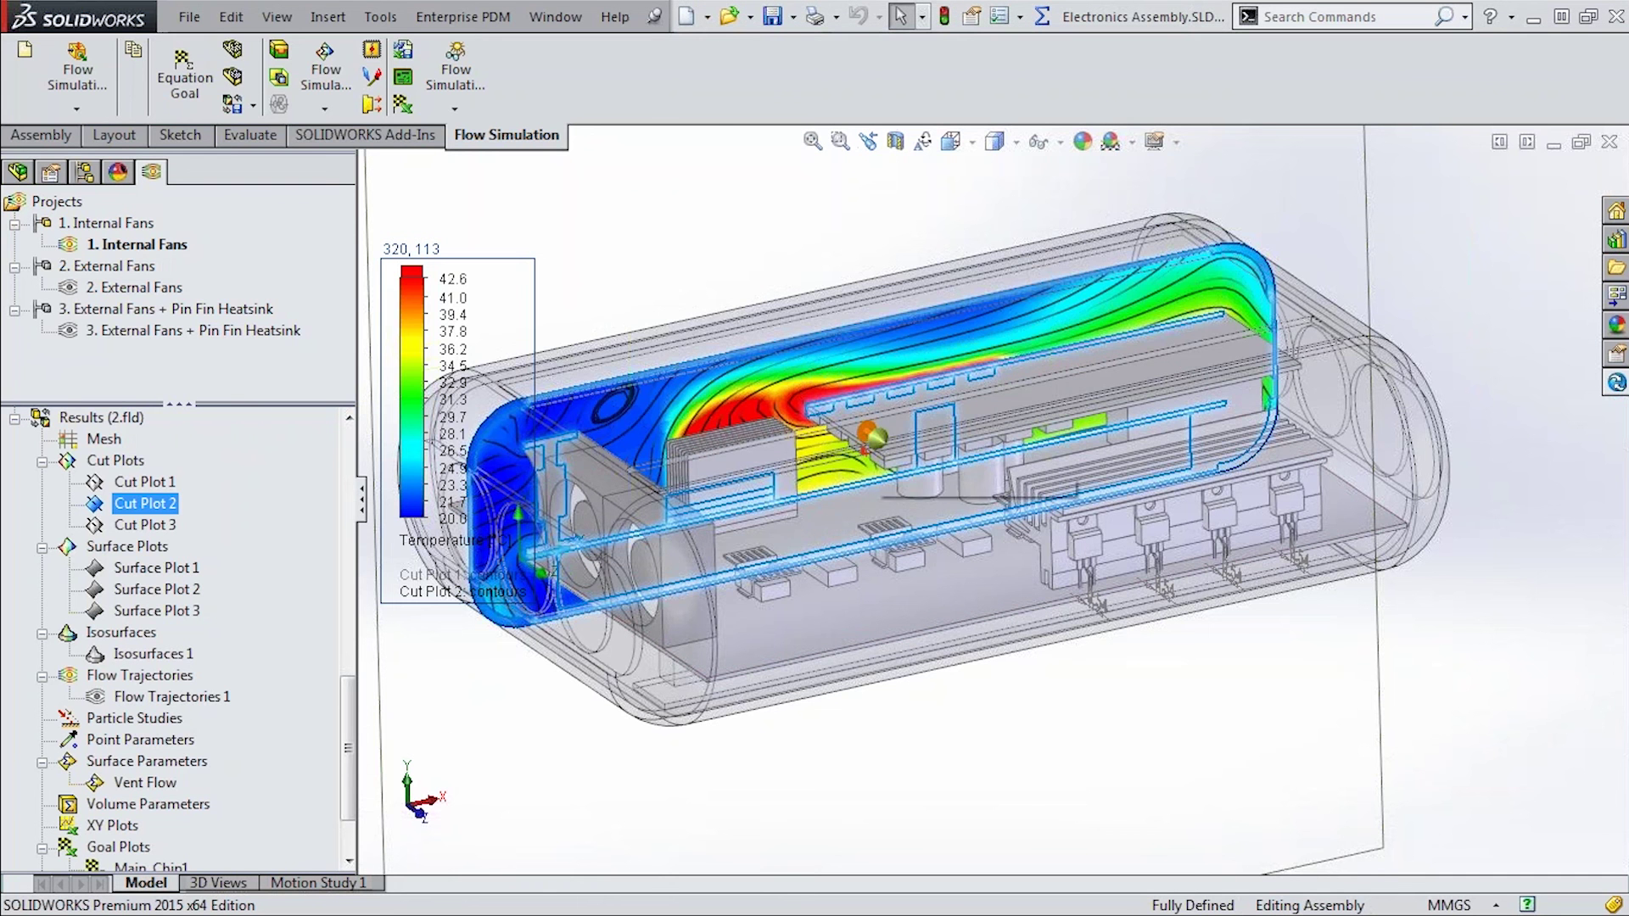
Move the Cut Plot 2 plane through the enclosure to inspect other sections and hide the plot
mouse_move(891, 451)
mouse_down()
mouse_move(1004, 560)
mouse_move(880, 432)
mouse_up()
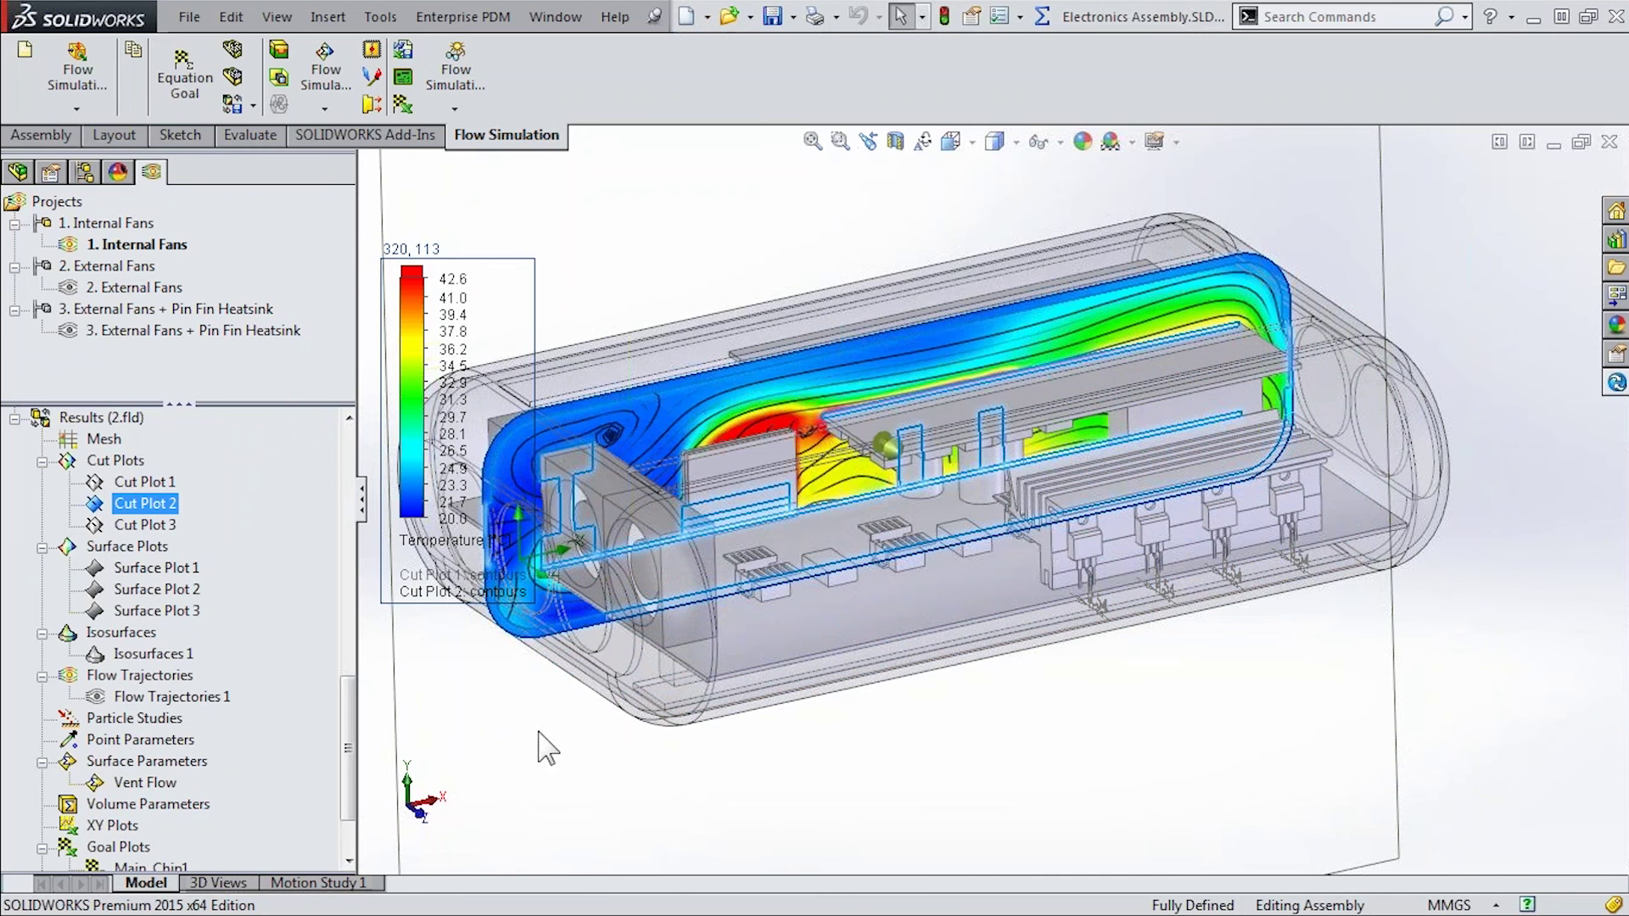
right_click(136, 503)
click(246, 552)
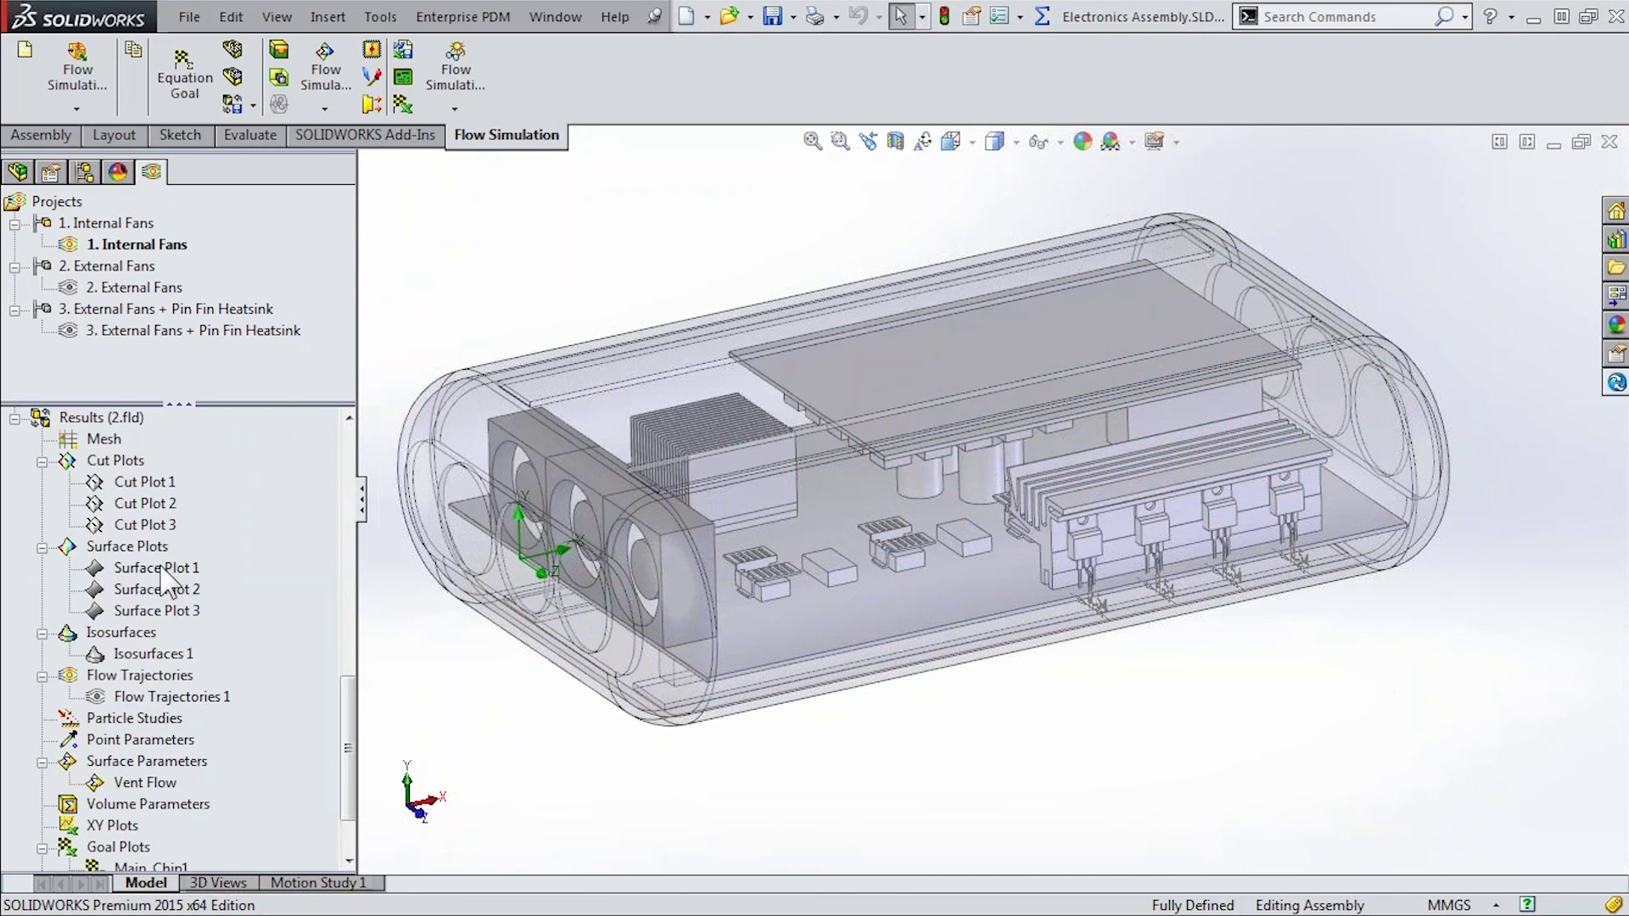
Show Surface Plot 1, inspect the solid temperature on the finned heatsink near the fans, and hide the plot
click(157, 568)
right_click(158, 569)
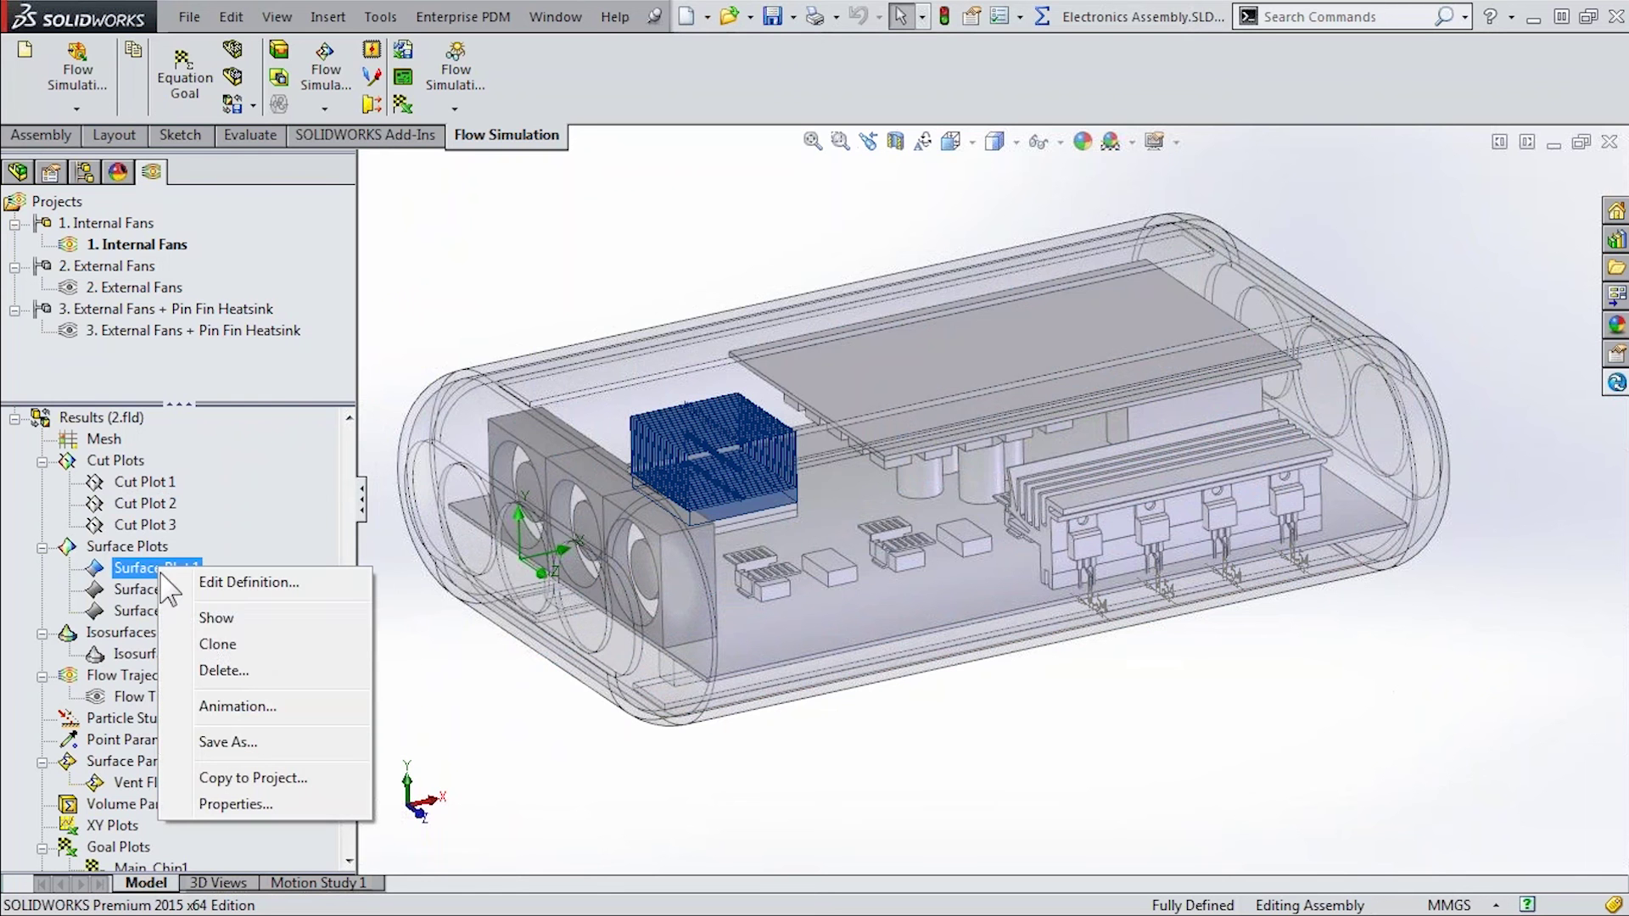
click(216, 619)
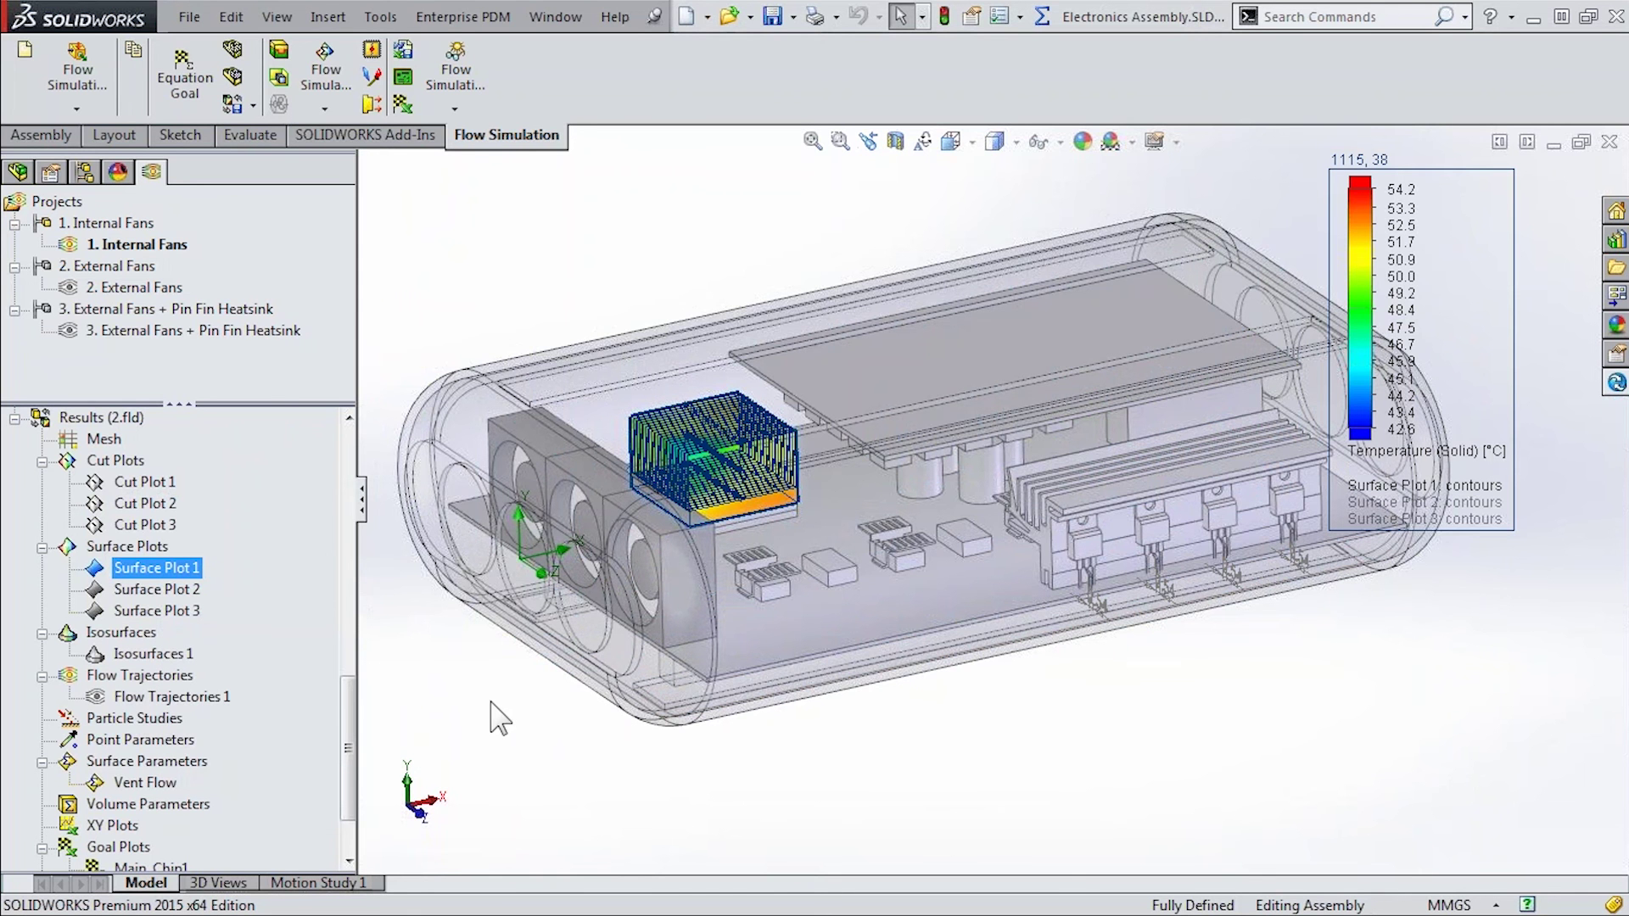
click(491, 703)
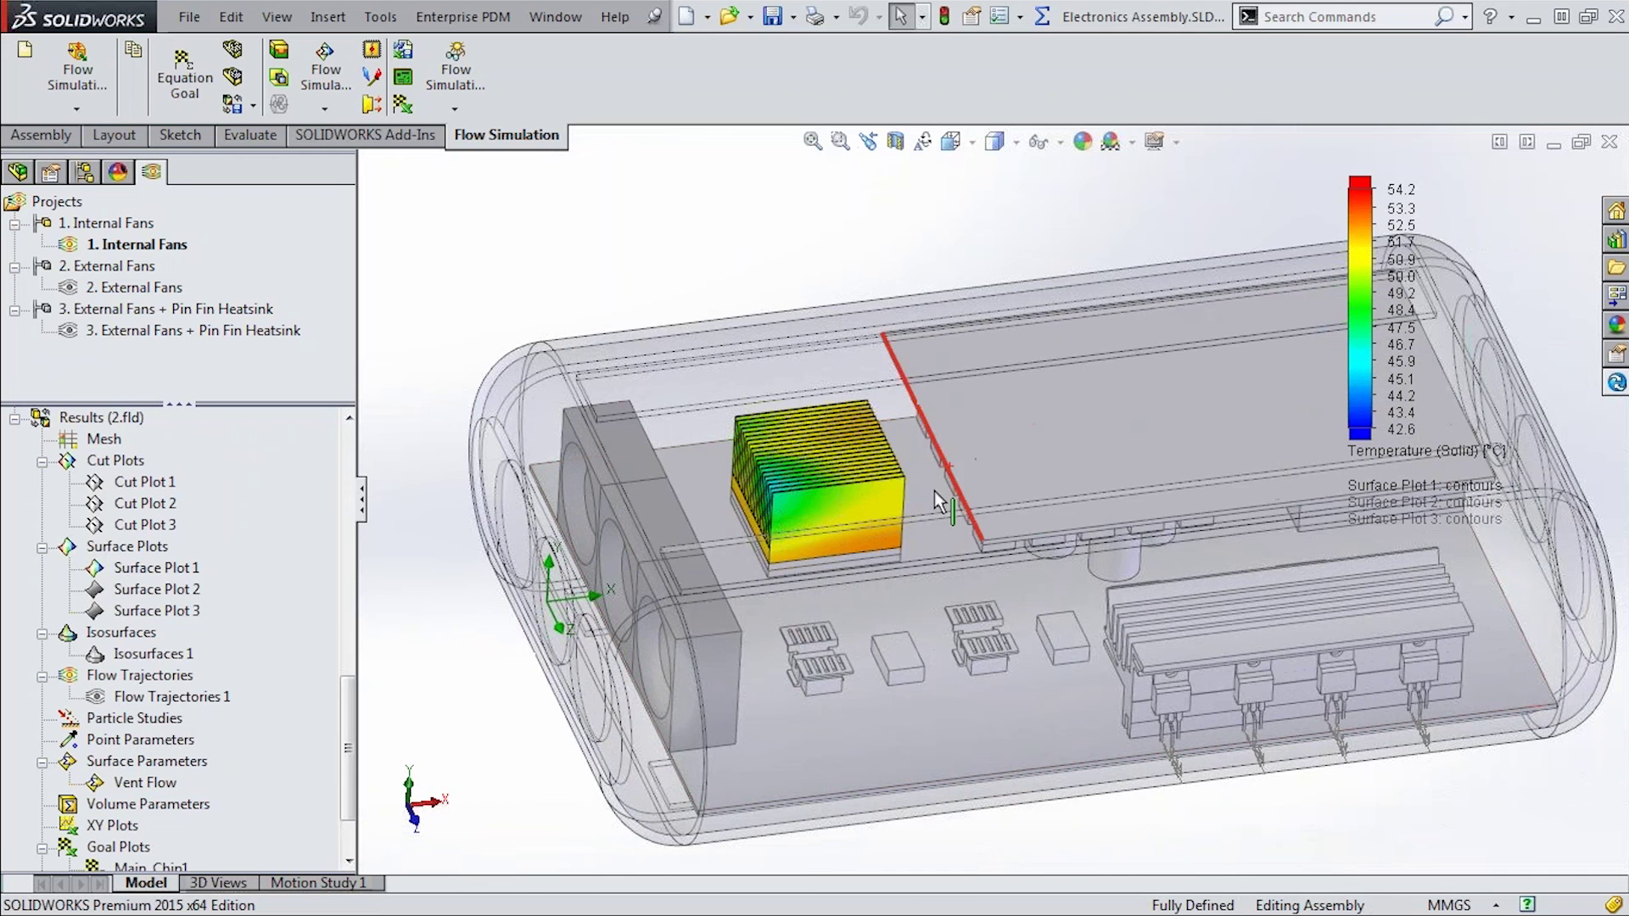
right_click(183, 569)
click(236, 618)
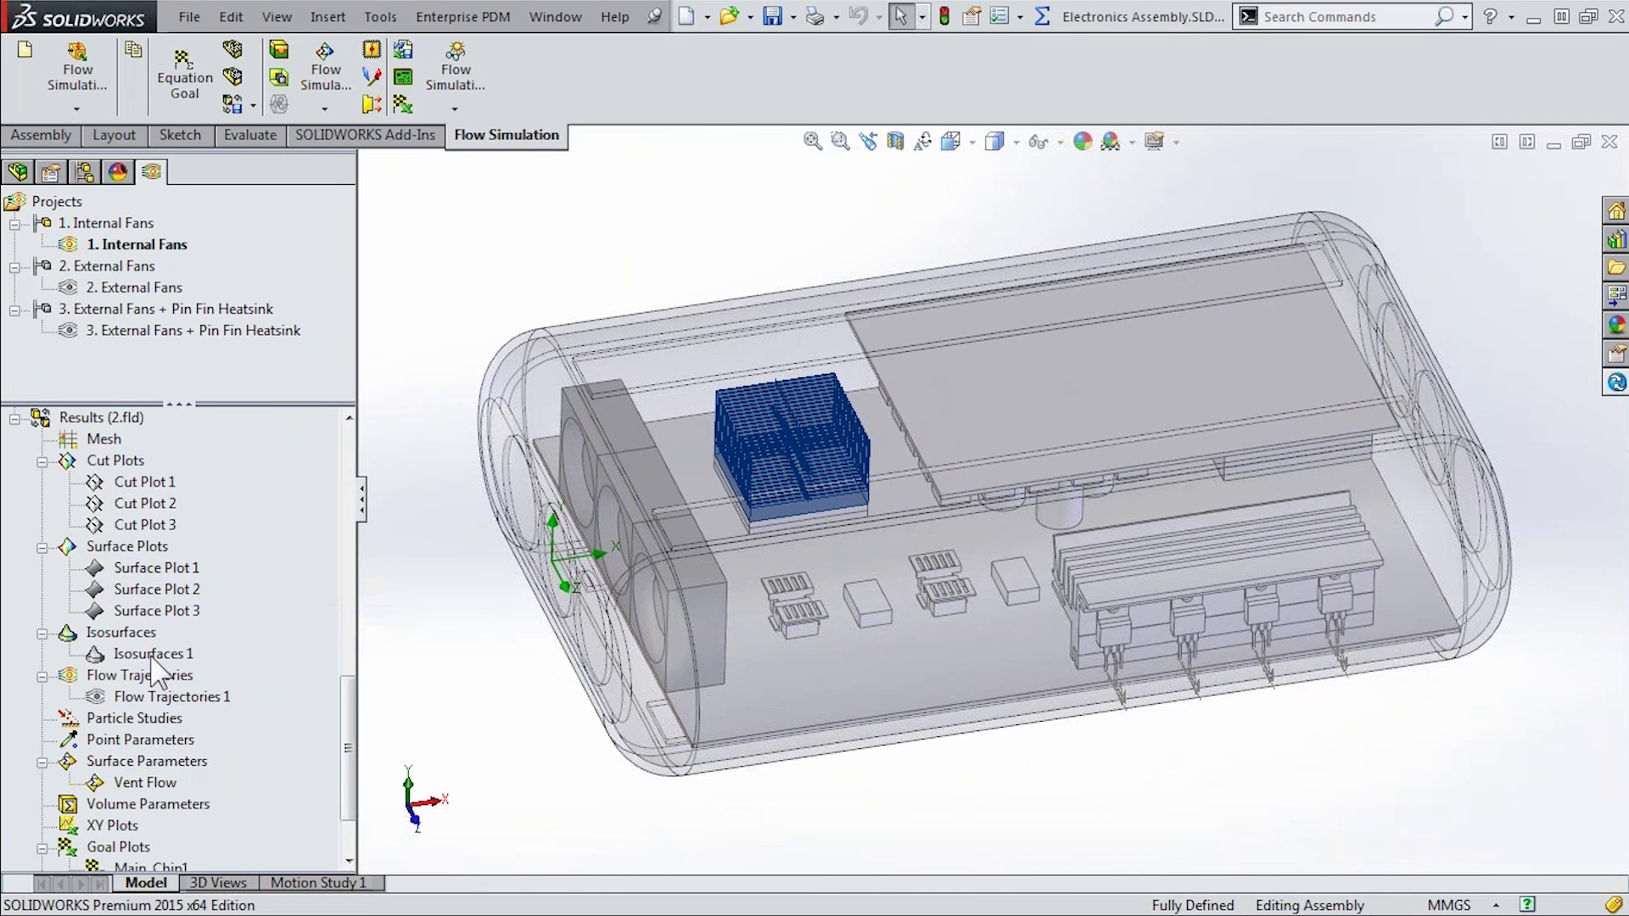
Show Isosurfaces 1 and inspect the temperature isosurface from a lower viewing angle
right_click(170, 654)
click(210, 708)
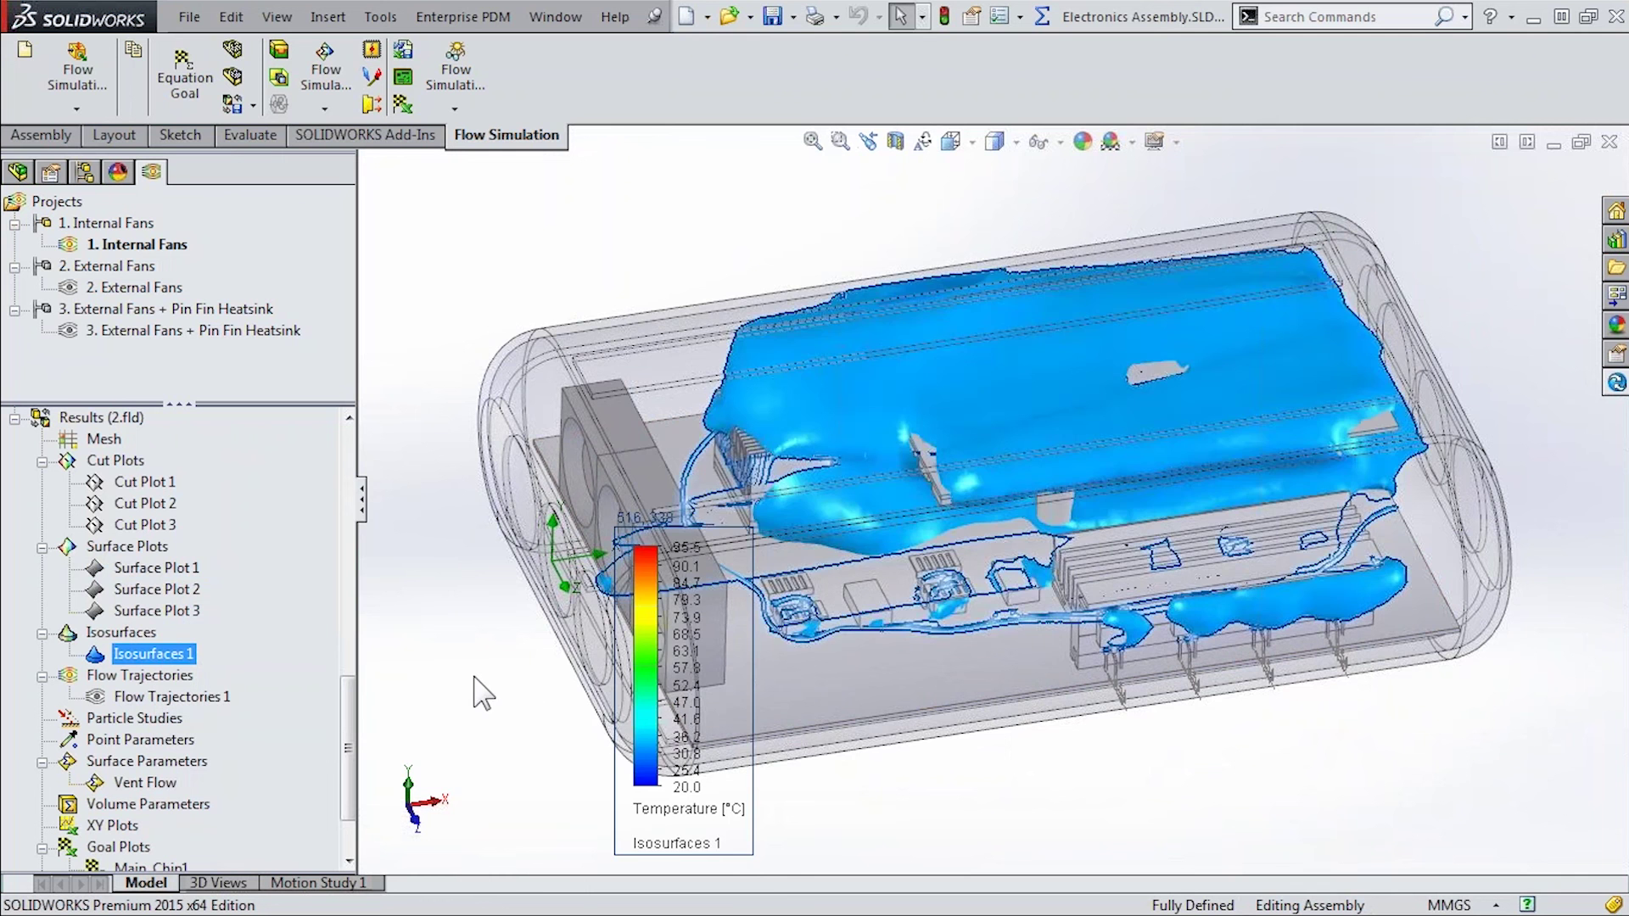
key(Up)
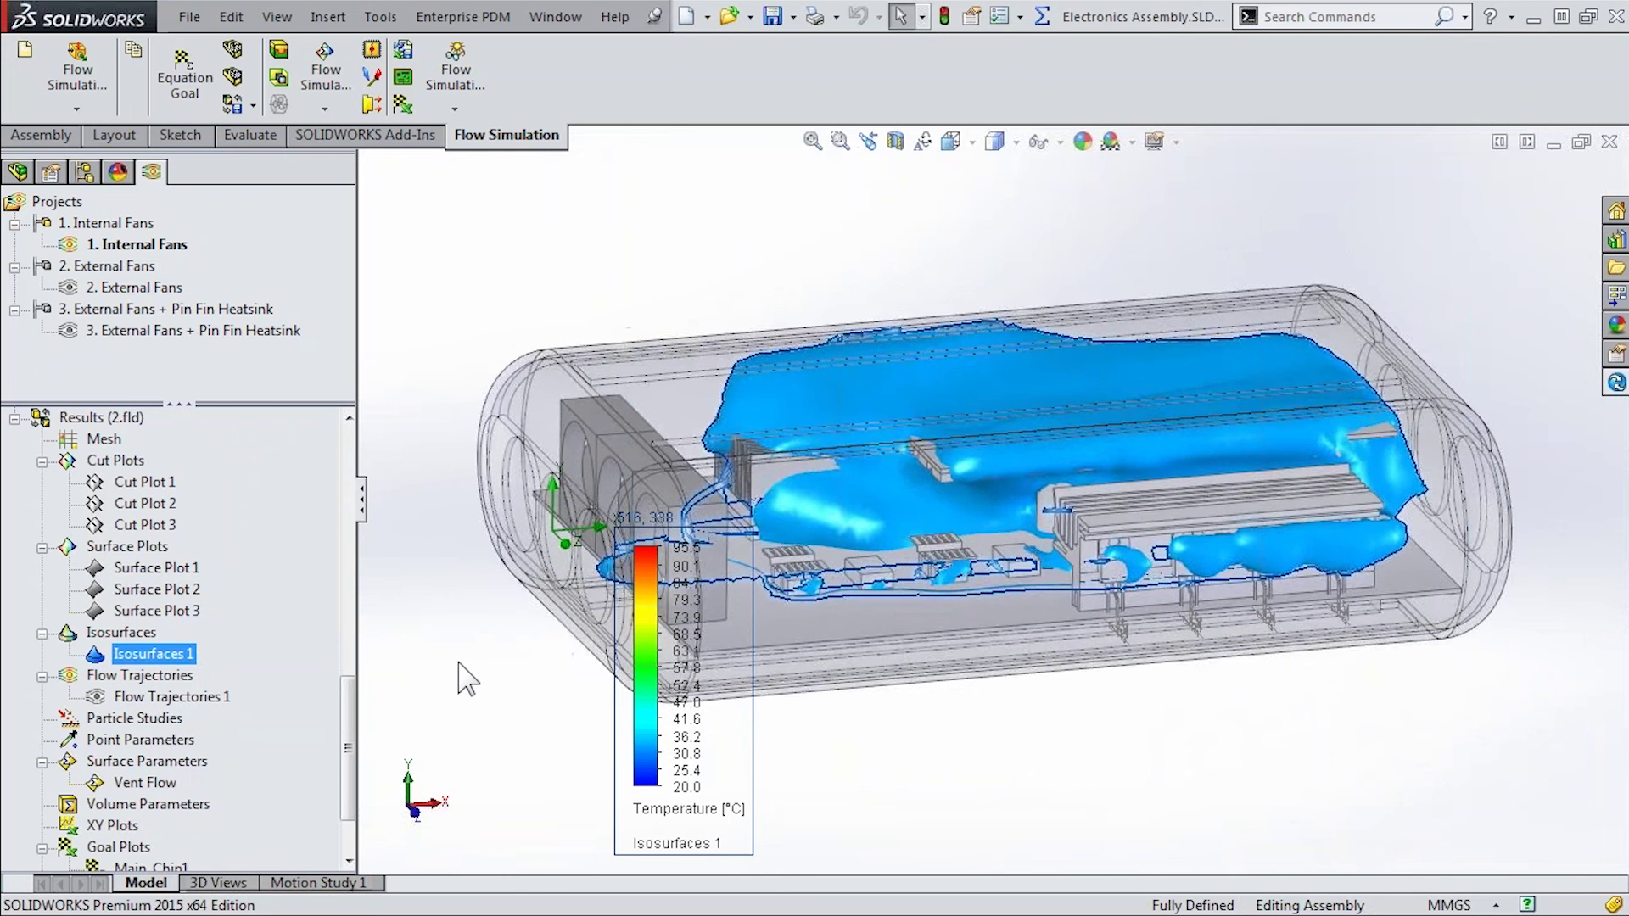
scroll(458, 662, up, 1)
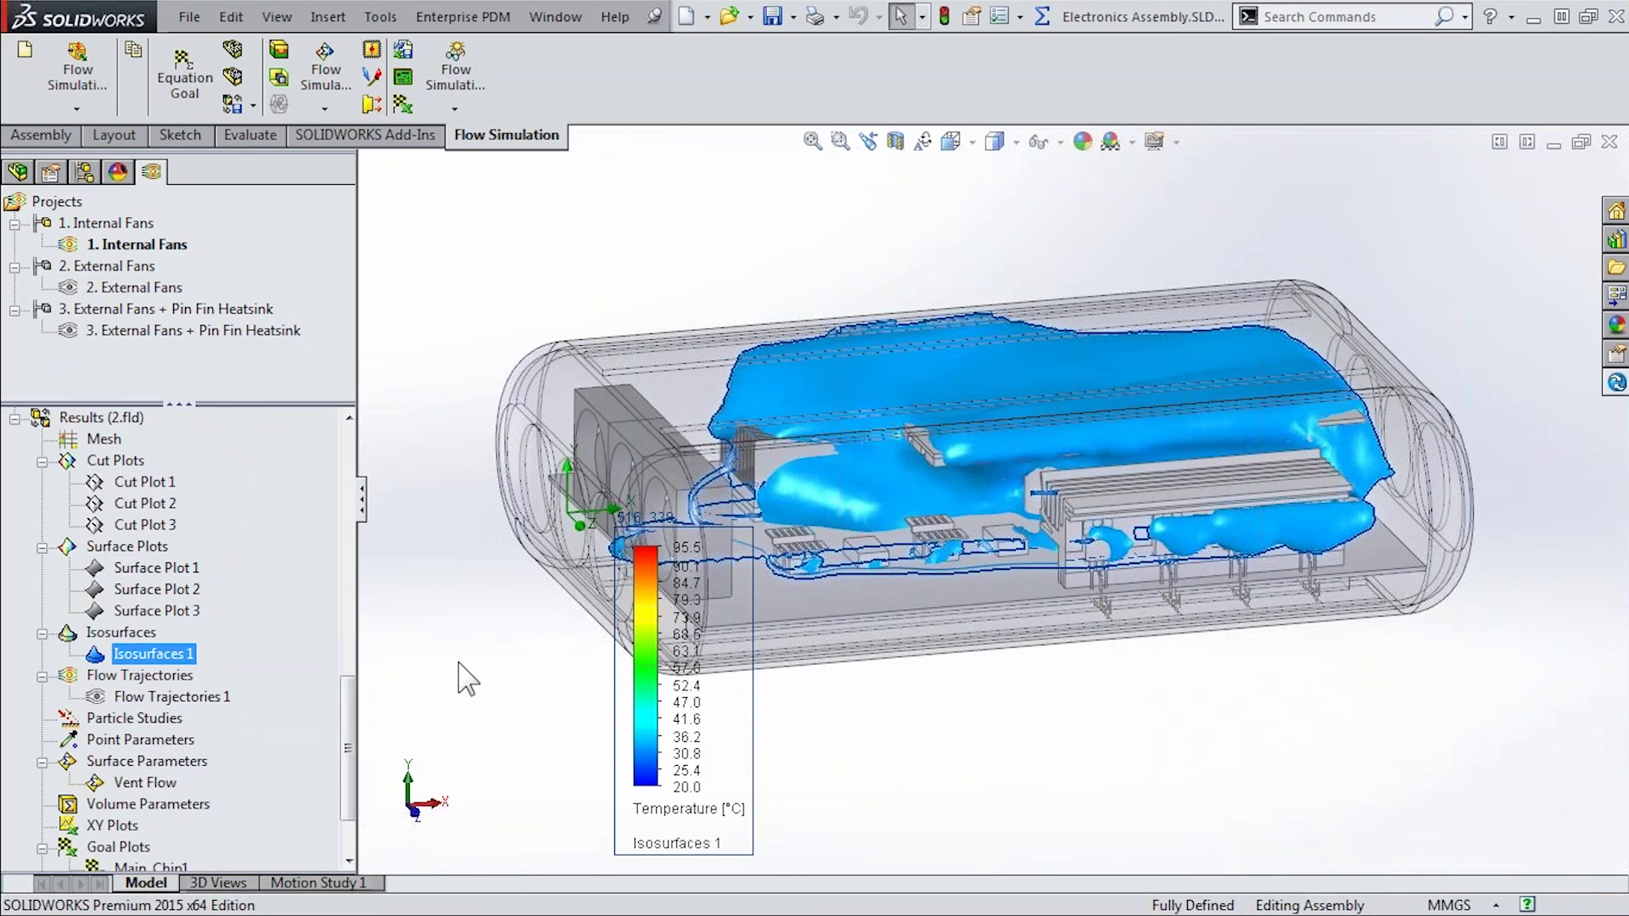
click(465, 679)
Preview Isosurfaces 1 at about 36.4, 32.75 and 23.7 °C in its definition, then cancel the changes
right_click(166, 655)
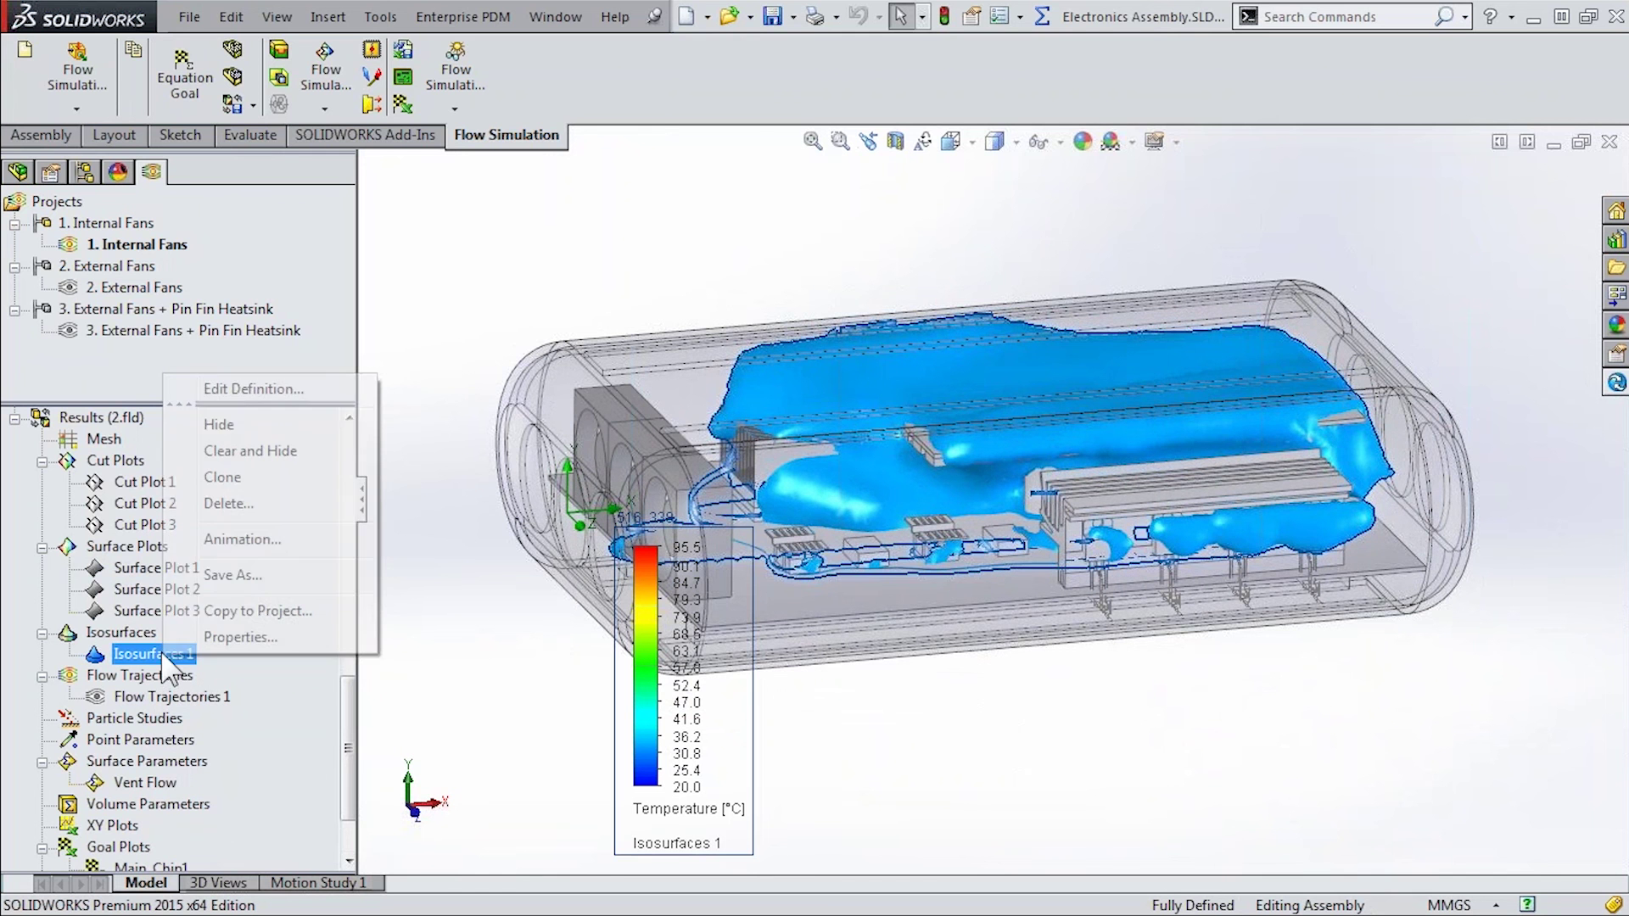
click(223, 390)
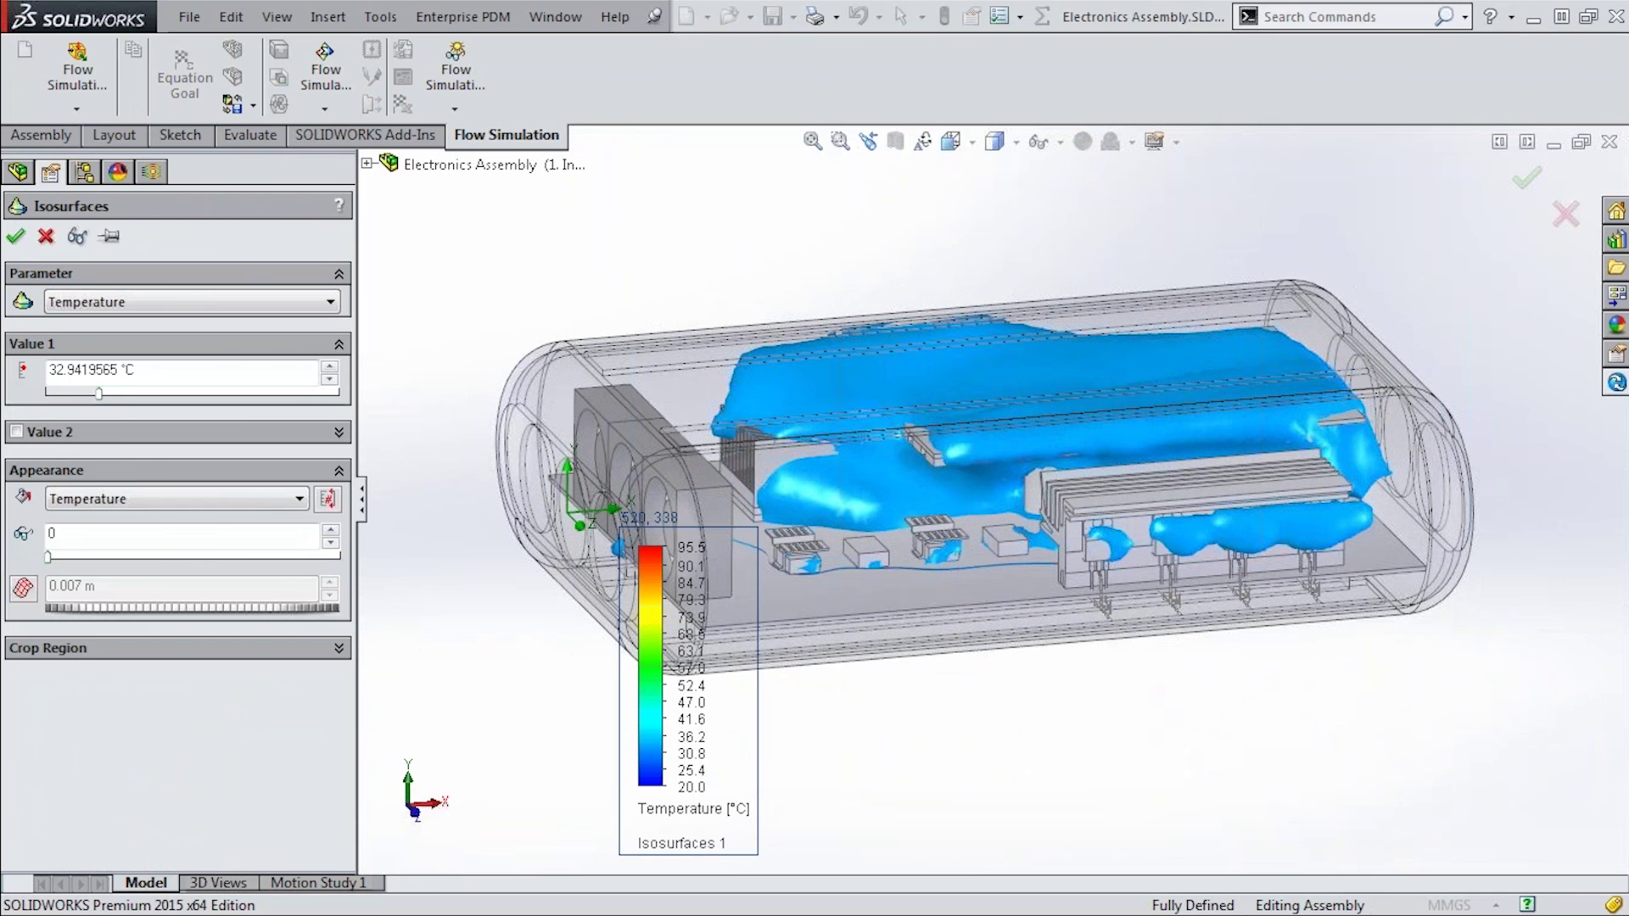
click(114, 393)
click(76, 237)
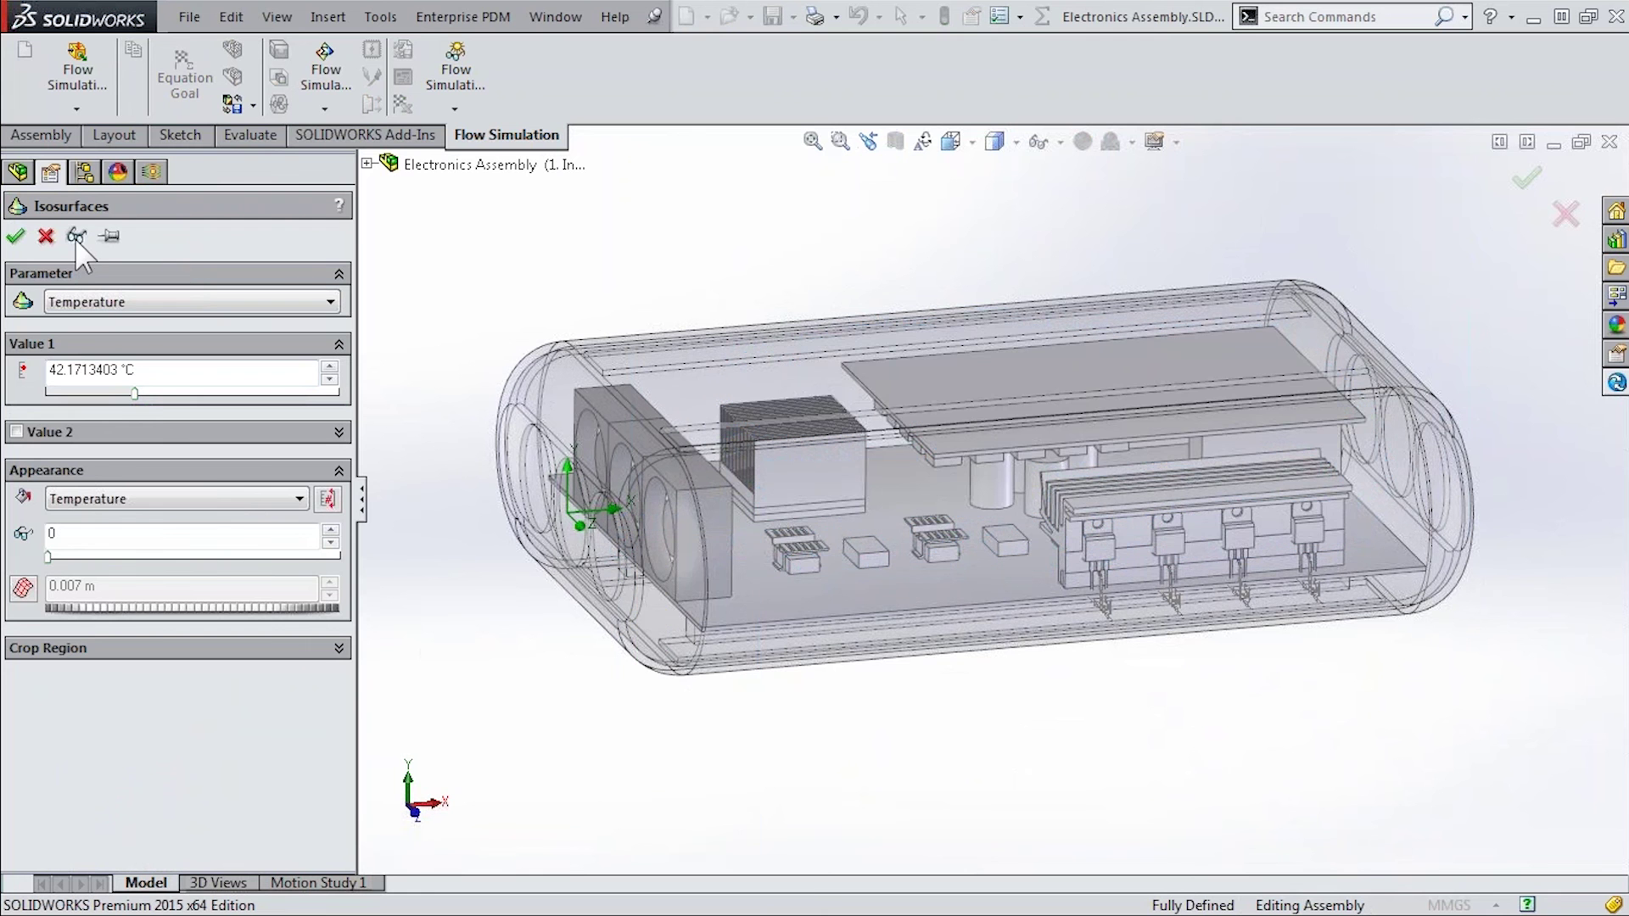
click(114, 392)
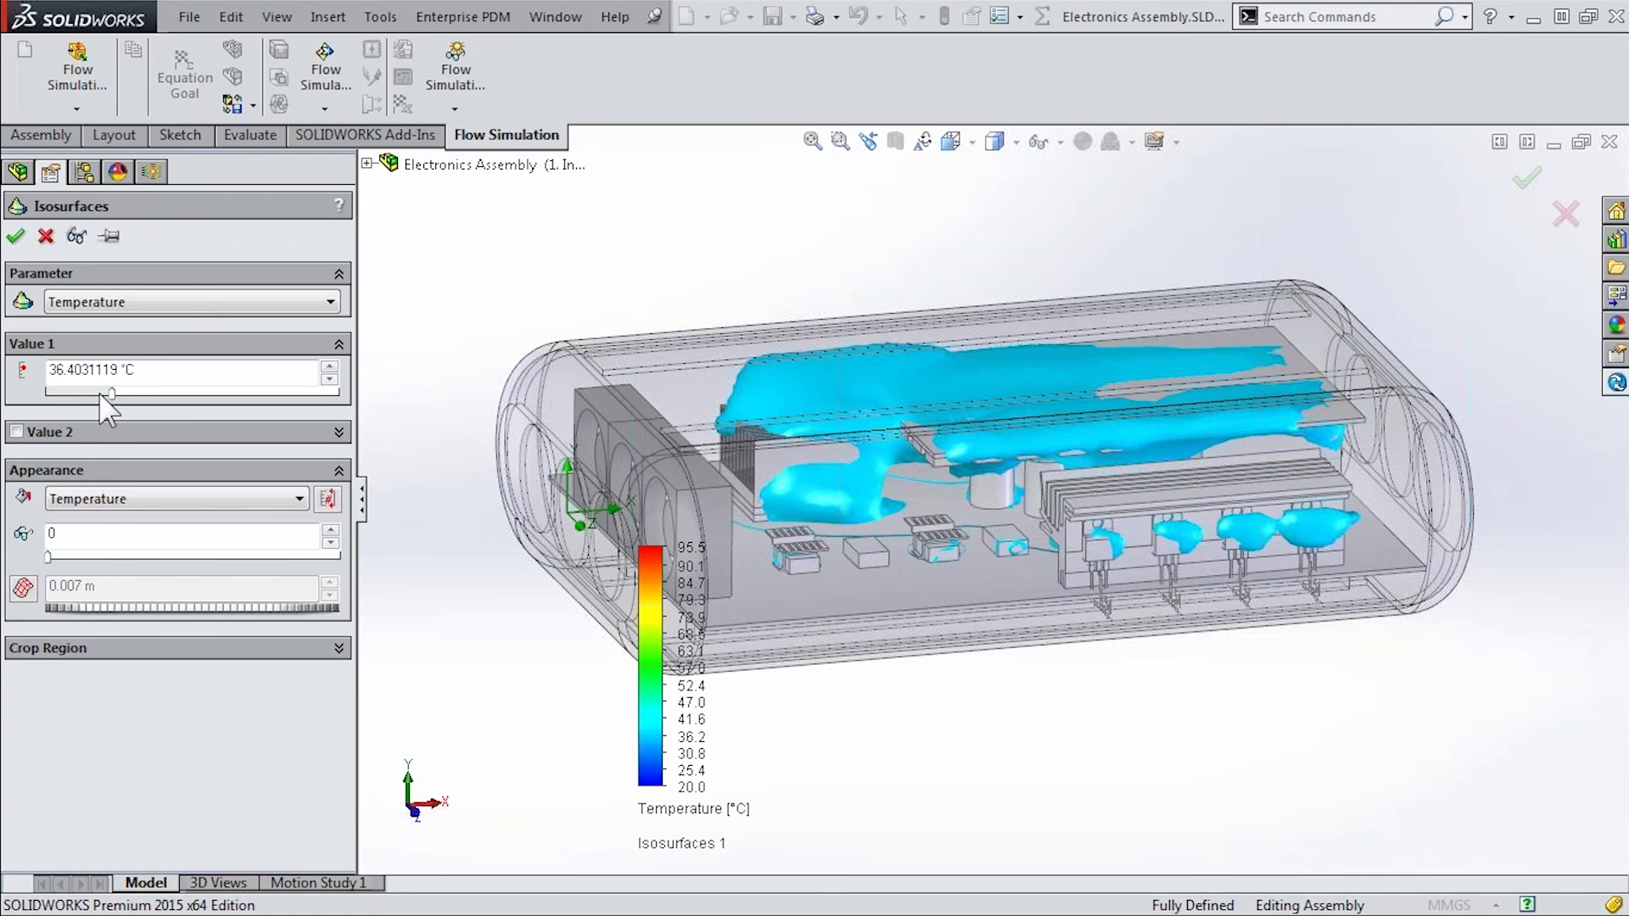
click(99, 392)
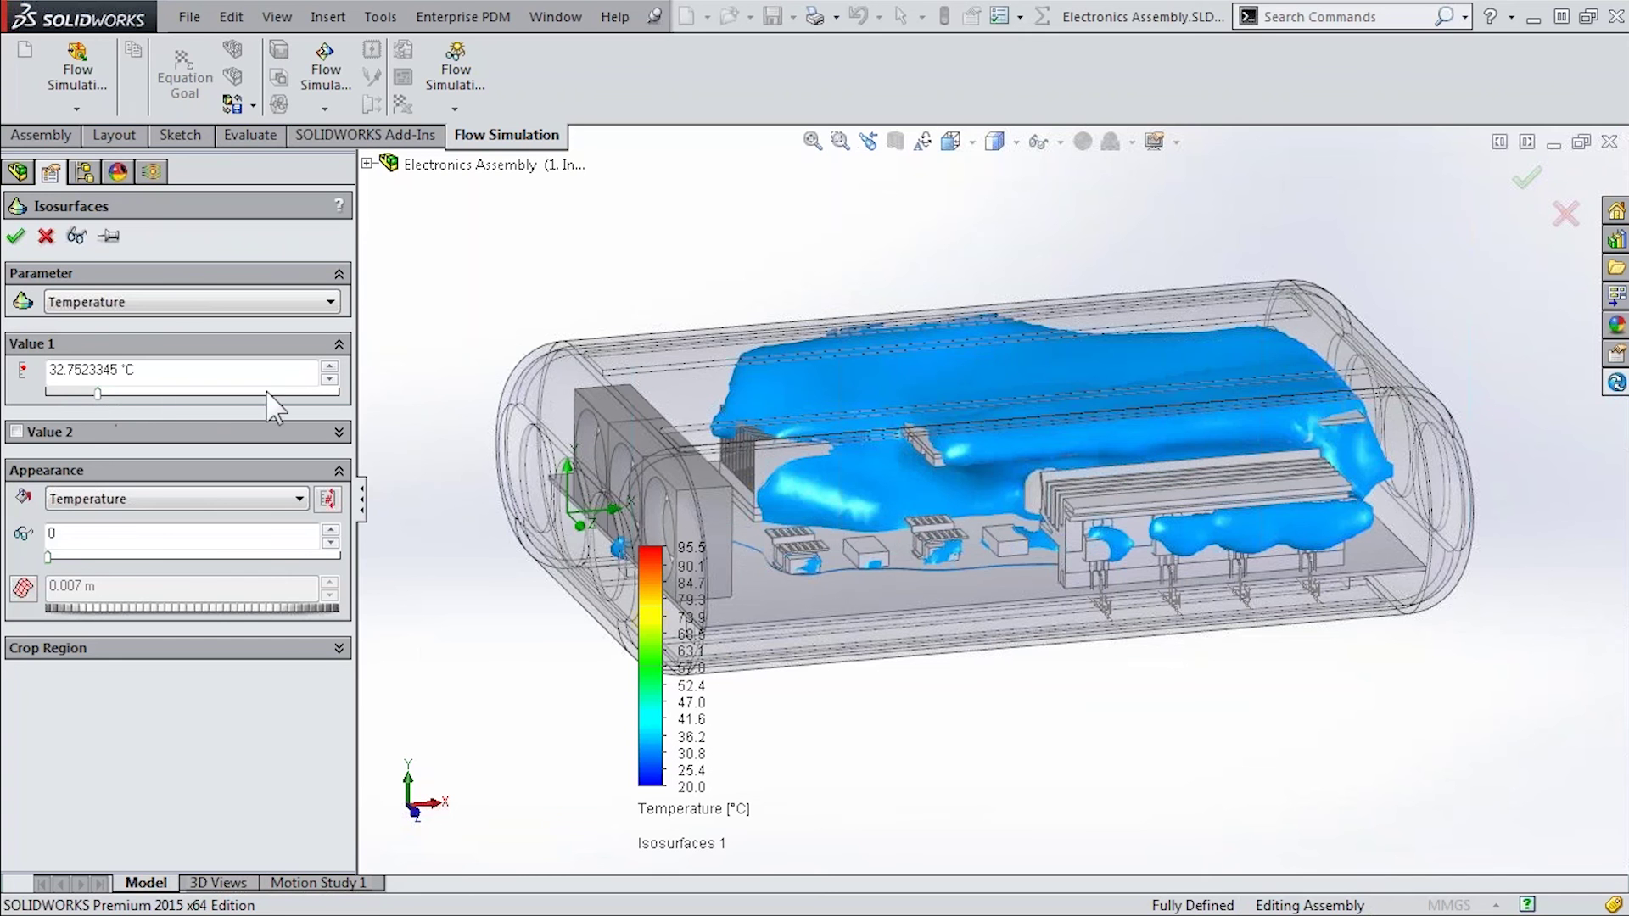
click(64, 393)
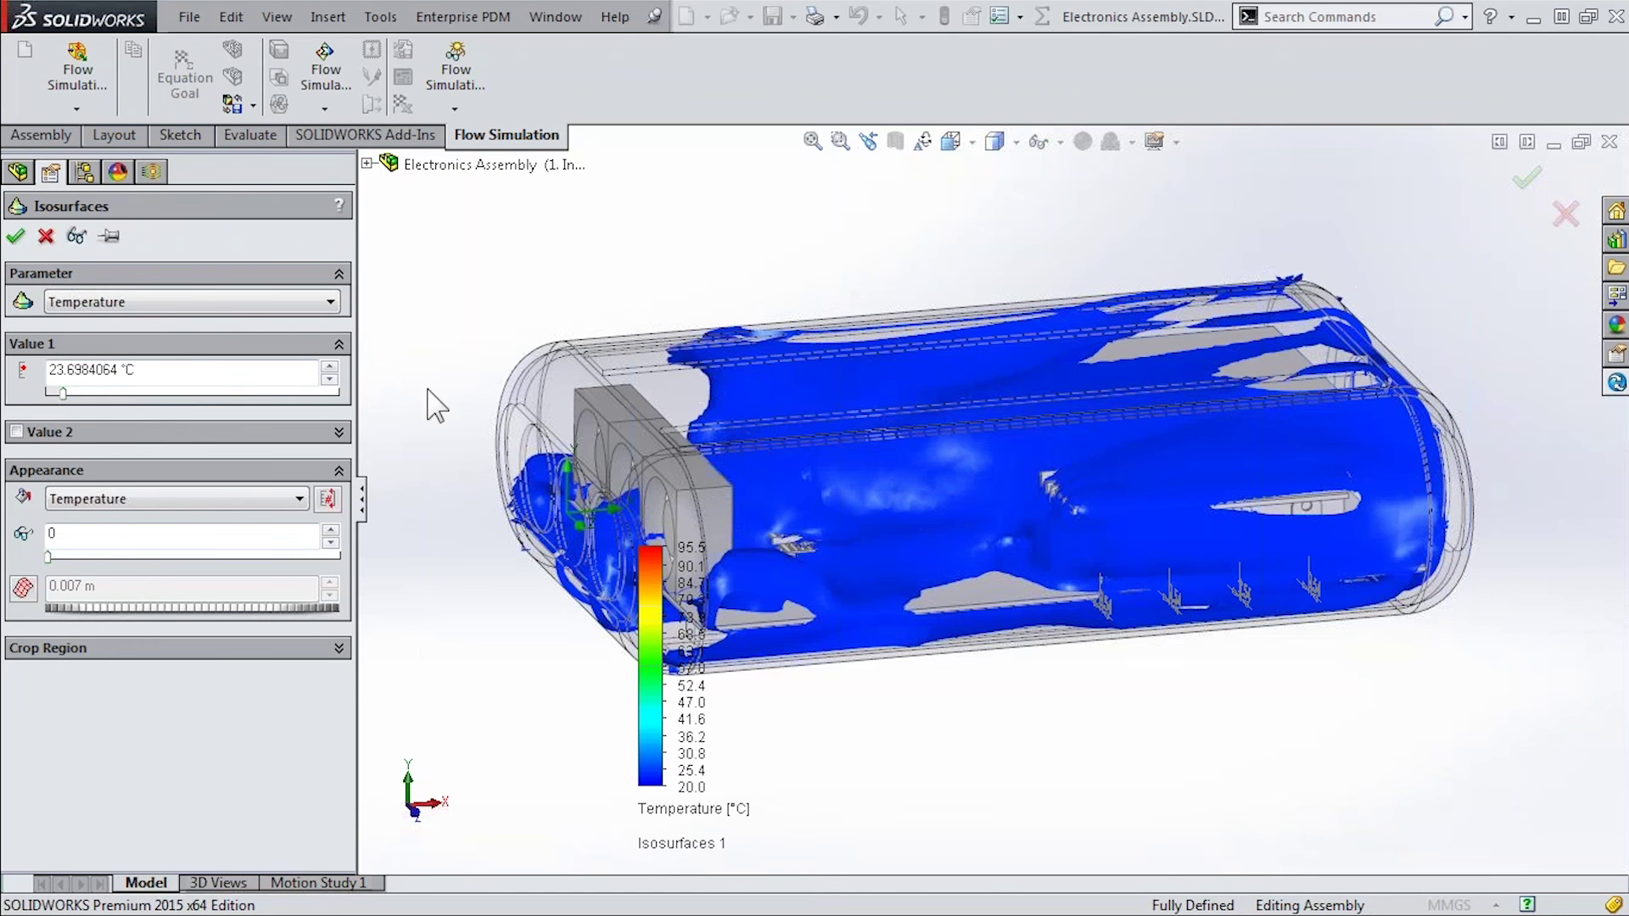
click(48, 238)
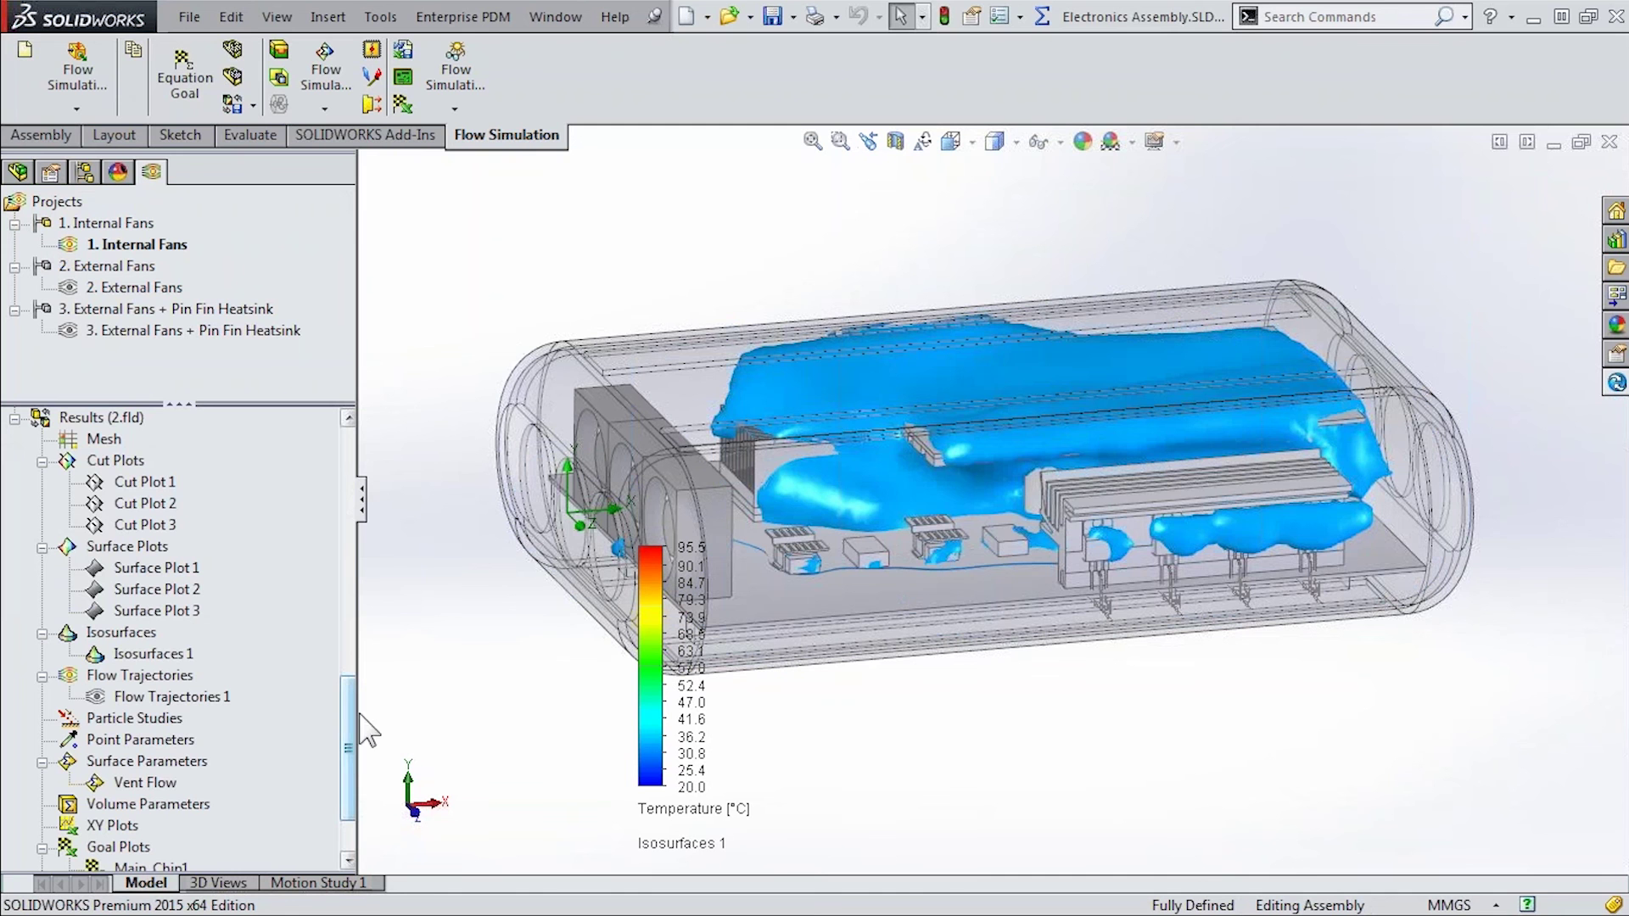
Hide Isosurfaces 1 and show Flow Trajectories 1
right_click(166, 654)
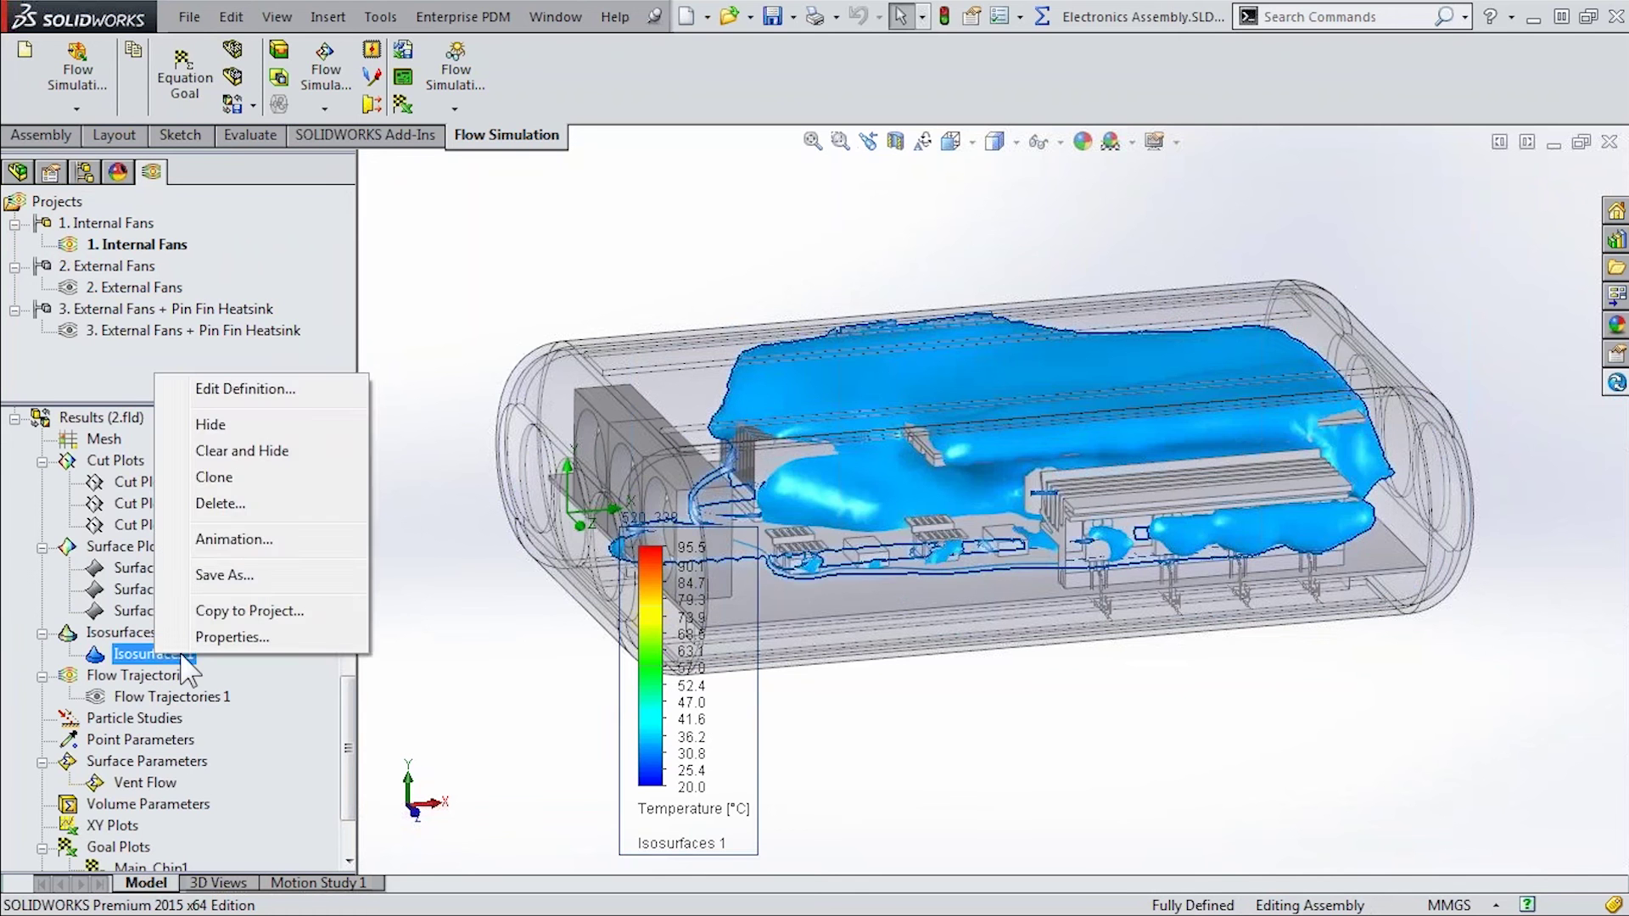
click(254, 426)
right_click(183, 699)
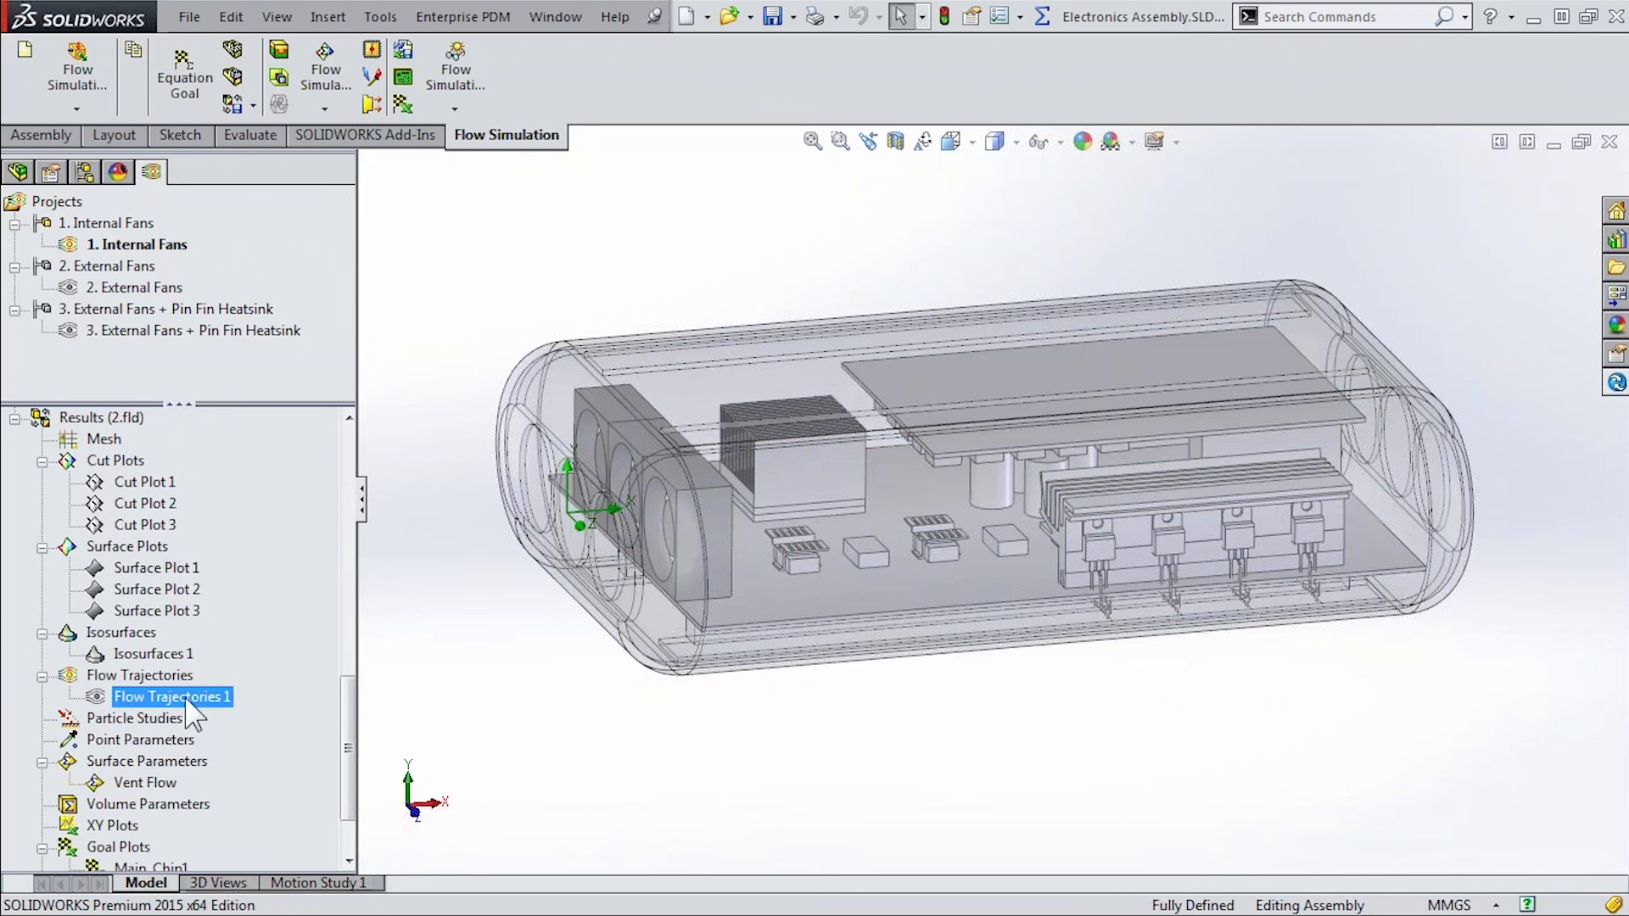
click(259, 419)
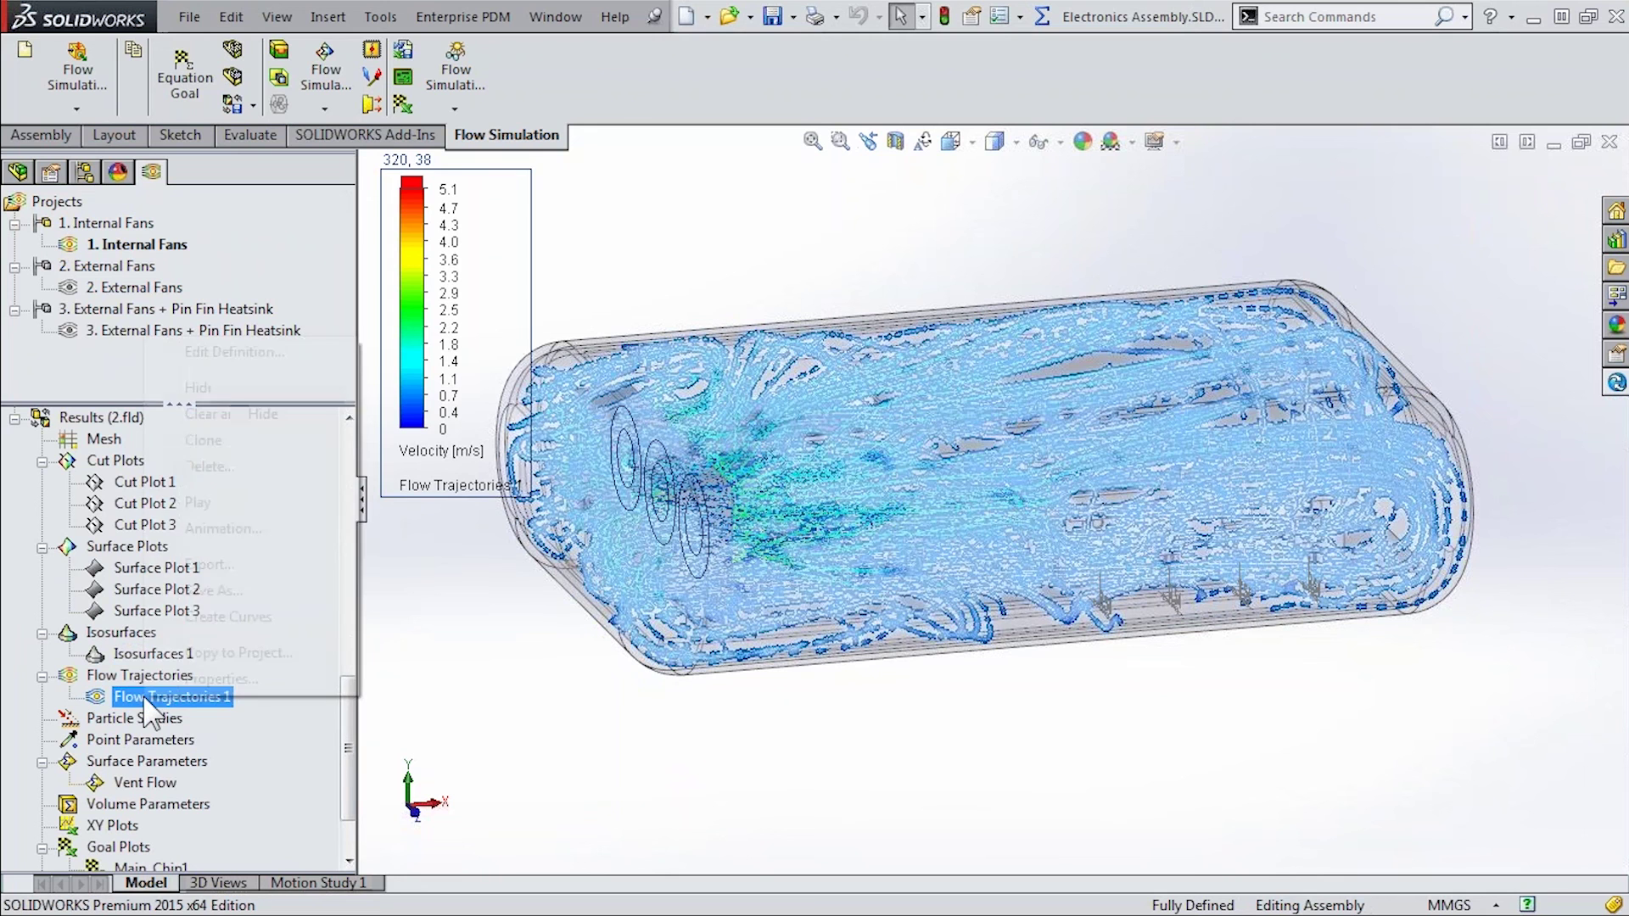
Play the Flow Trajectories 1 animation to inspect airflow around the fans, then stop it and hide the trajectories
right_click(146, 697)
click(203, 508)
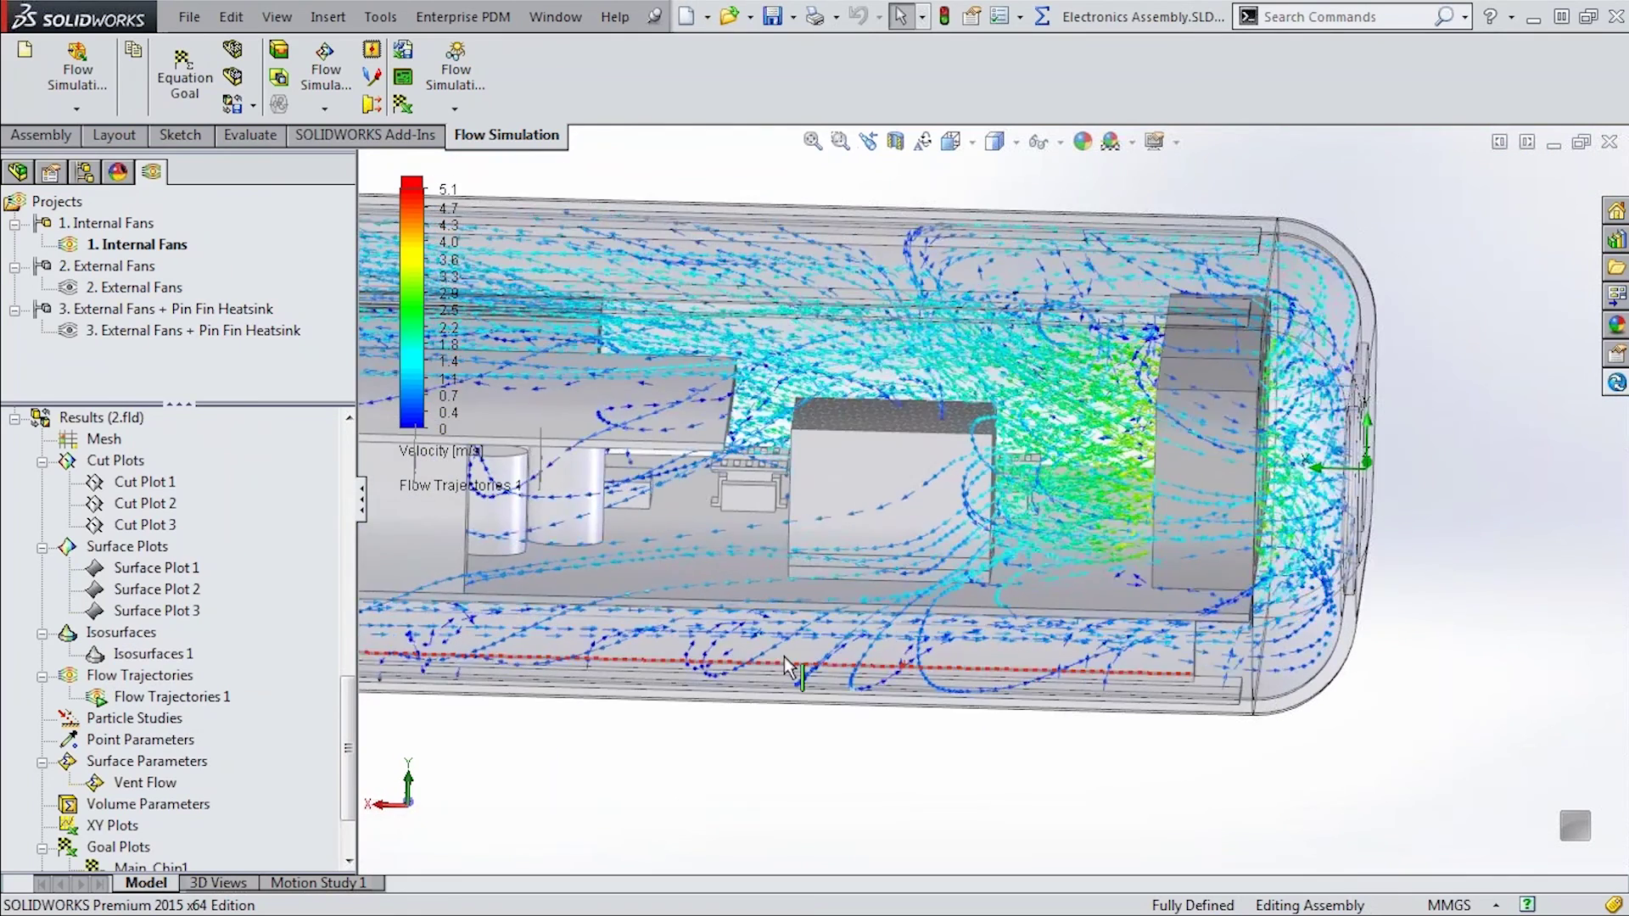
right_click(182, 697)
click(238, 501)
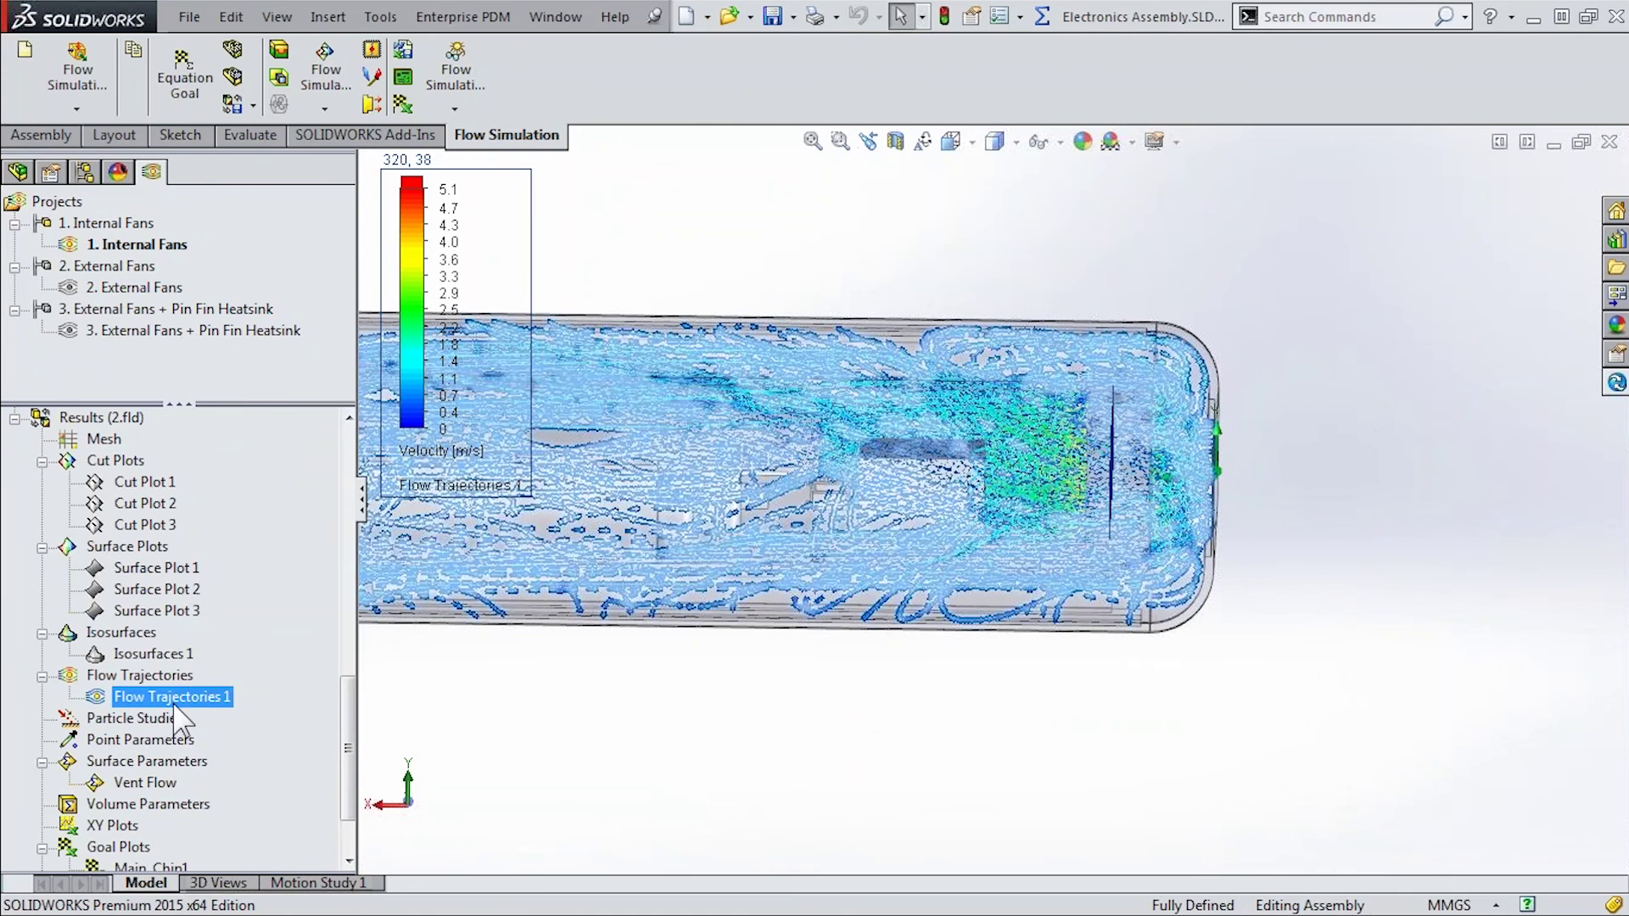
right_click(174, 699)
click(229, 395)
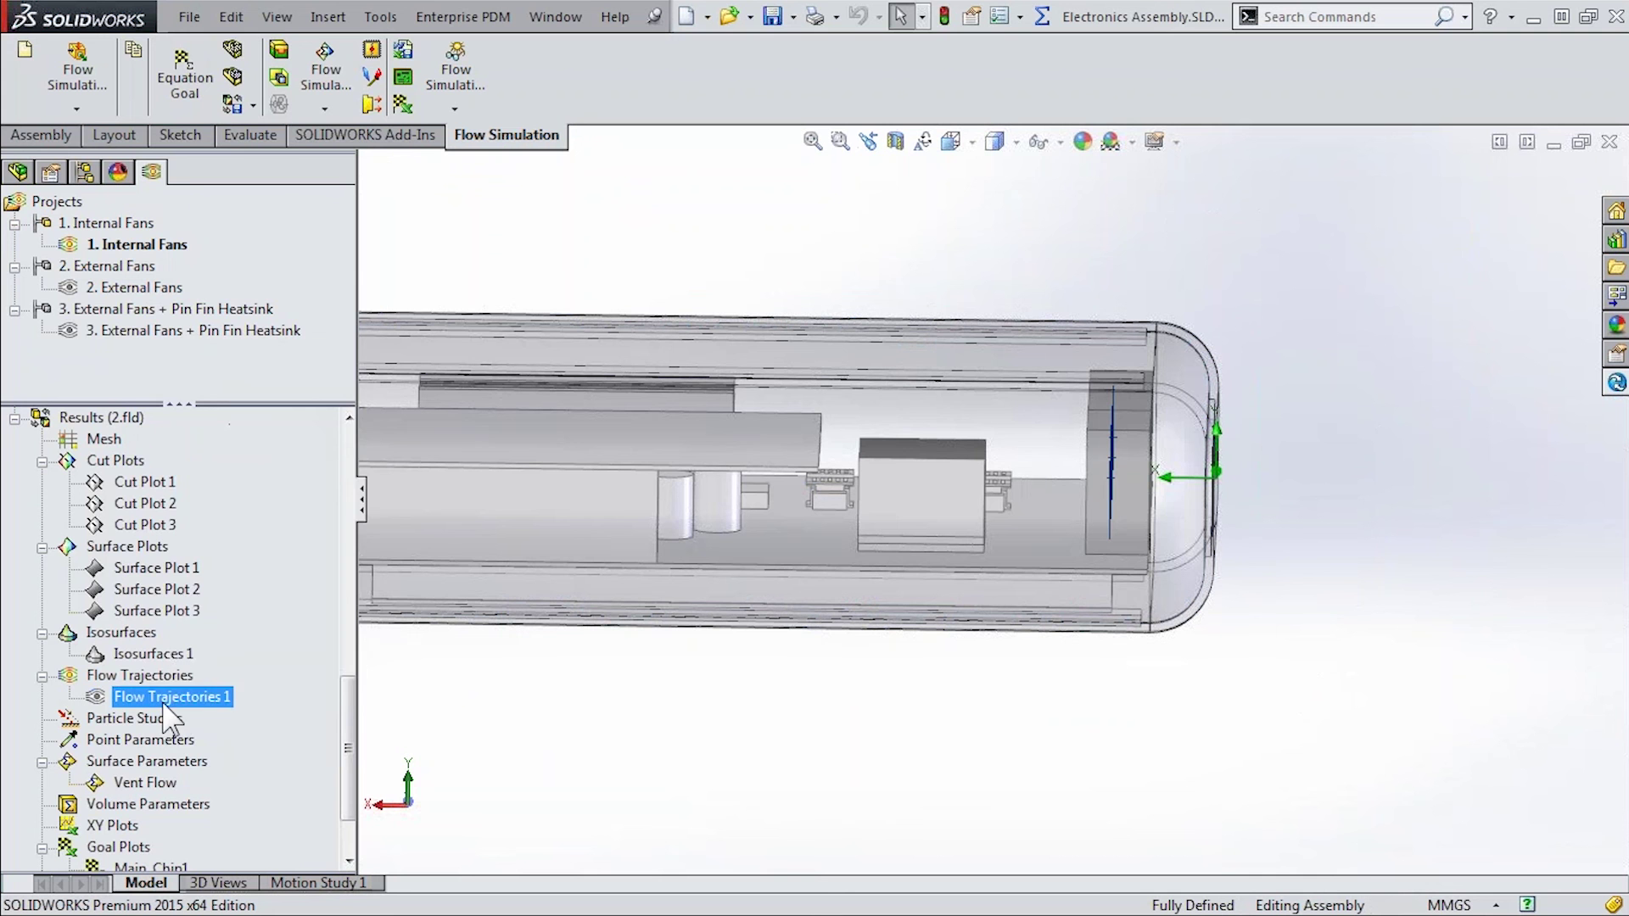
Edit Flow Trajectories 1 to color its arrows by Temperature (Fluid)
right_click(164, 697)
click(217, 359)
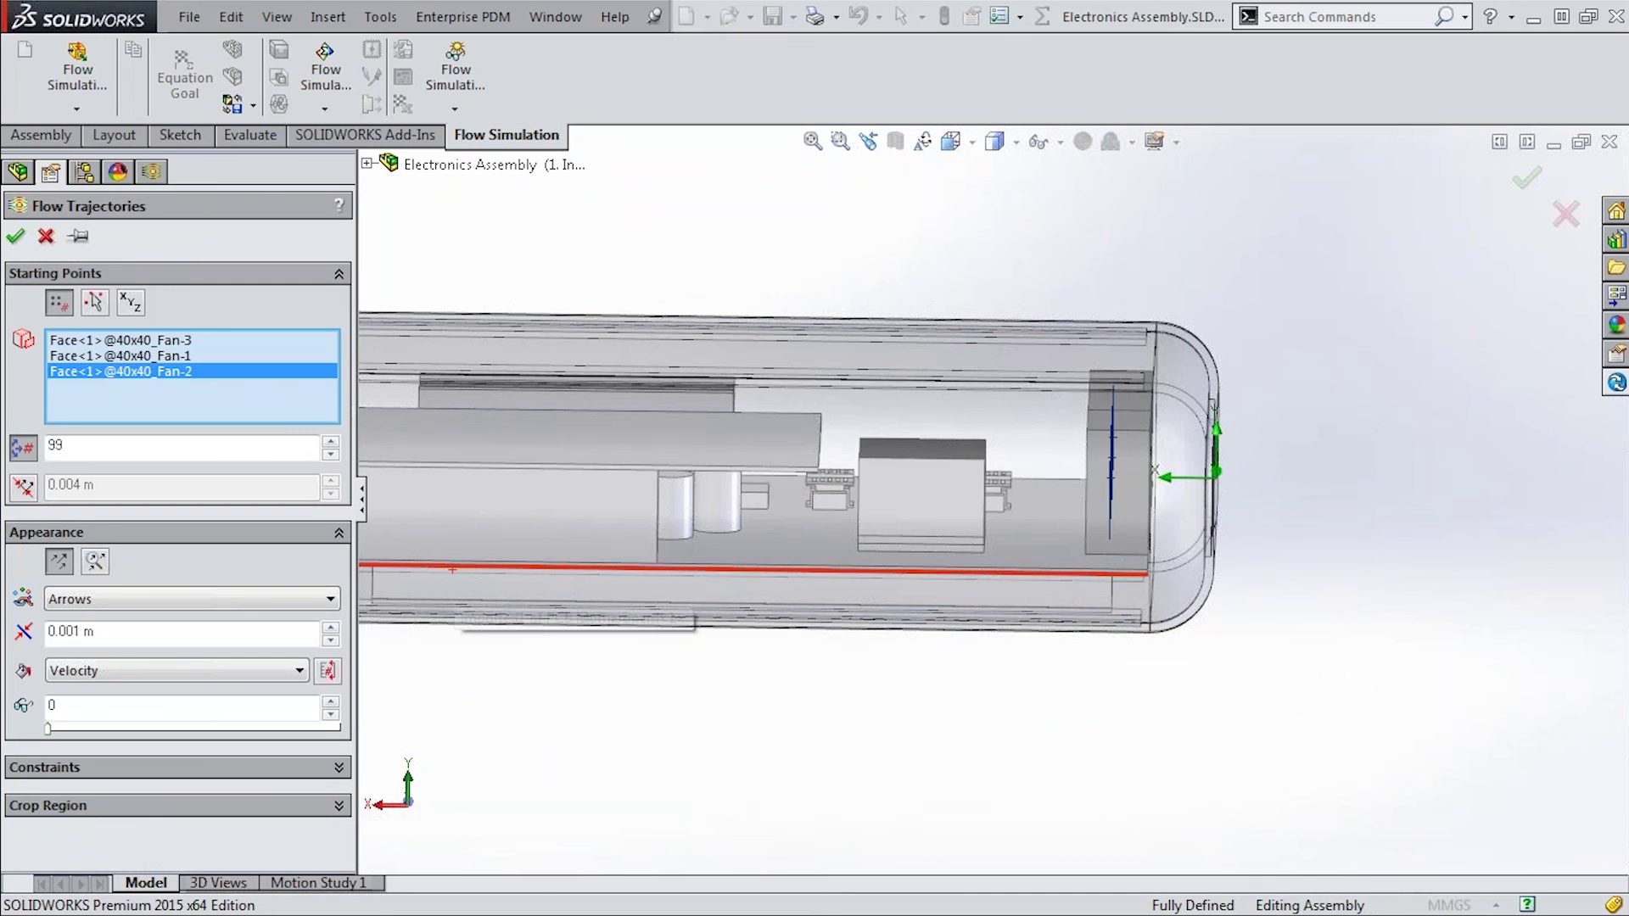
click(261, 675)
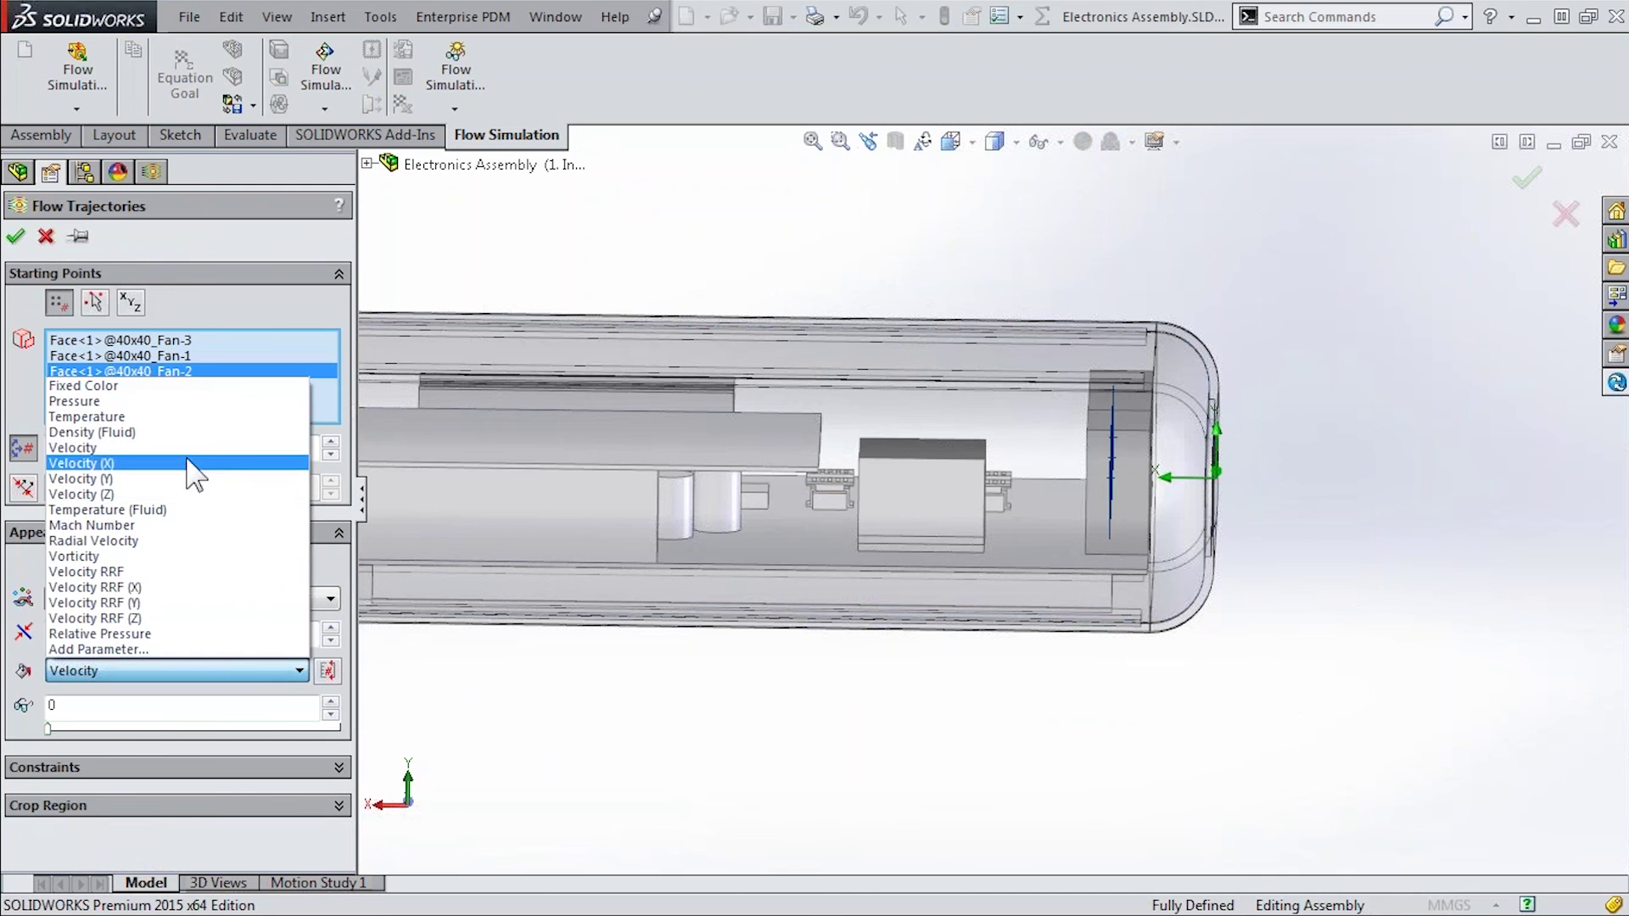
click(197, 511)
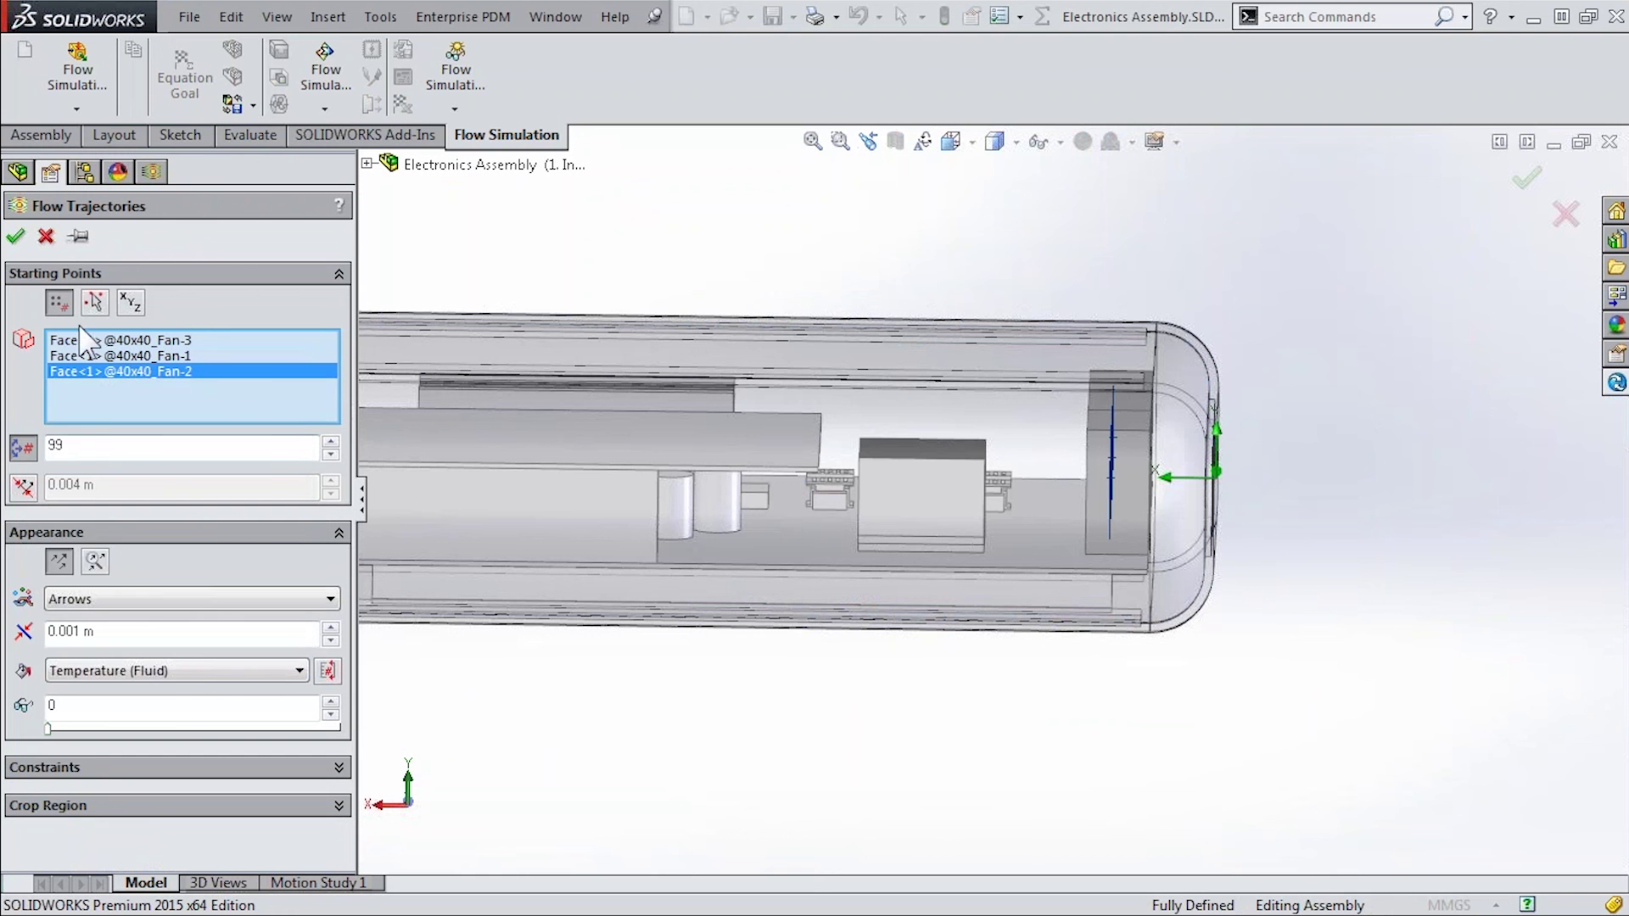
click(16, 237)
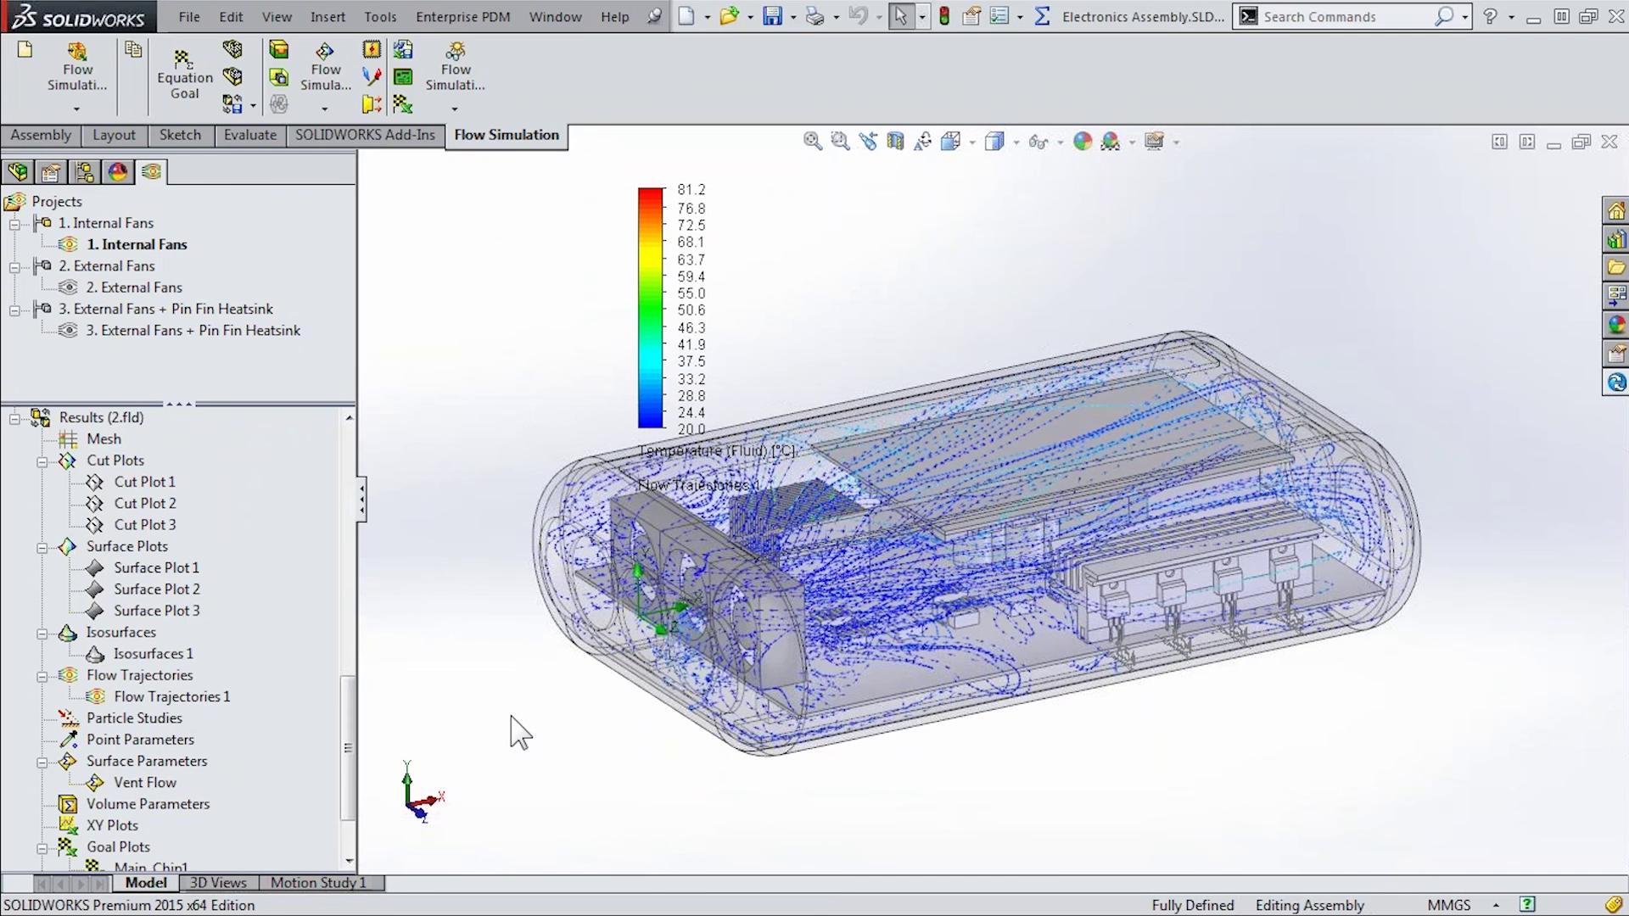
Hide Flow Trajectories 1 in the Internal Fans results
click(170, 697)
right_click(170, 696)
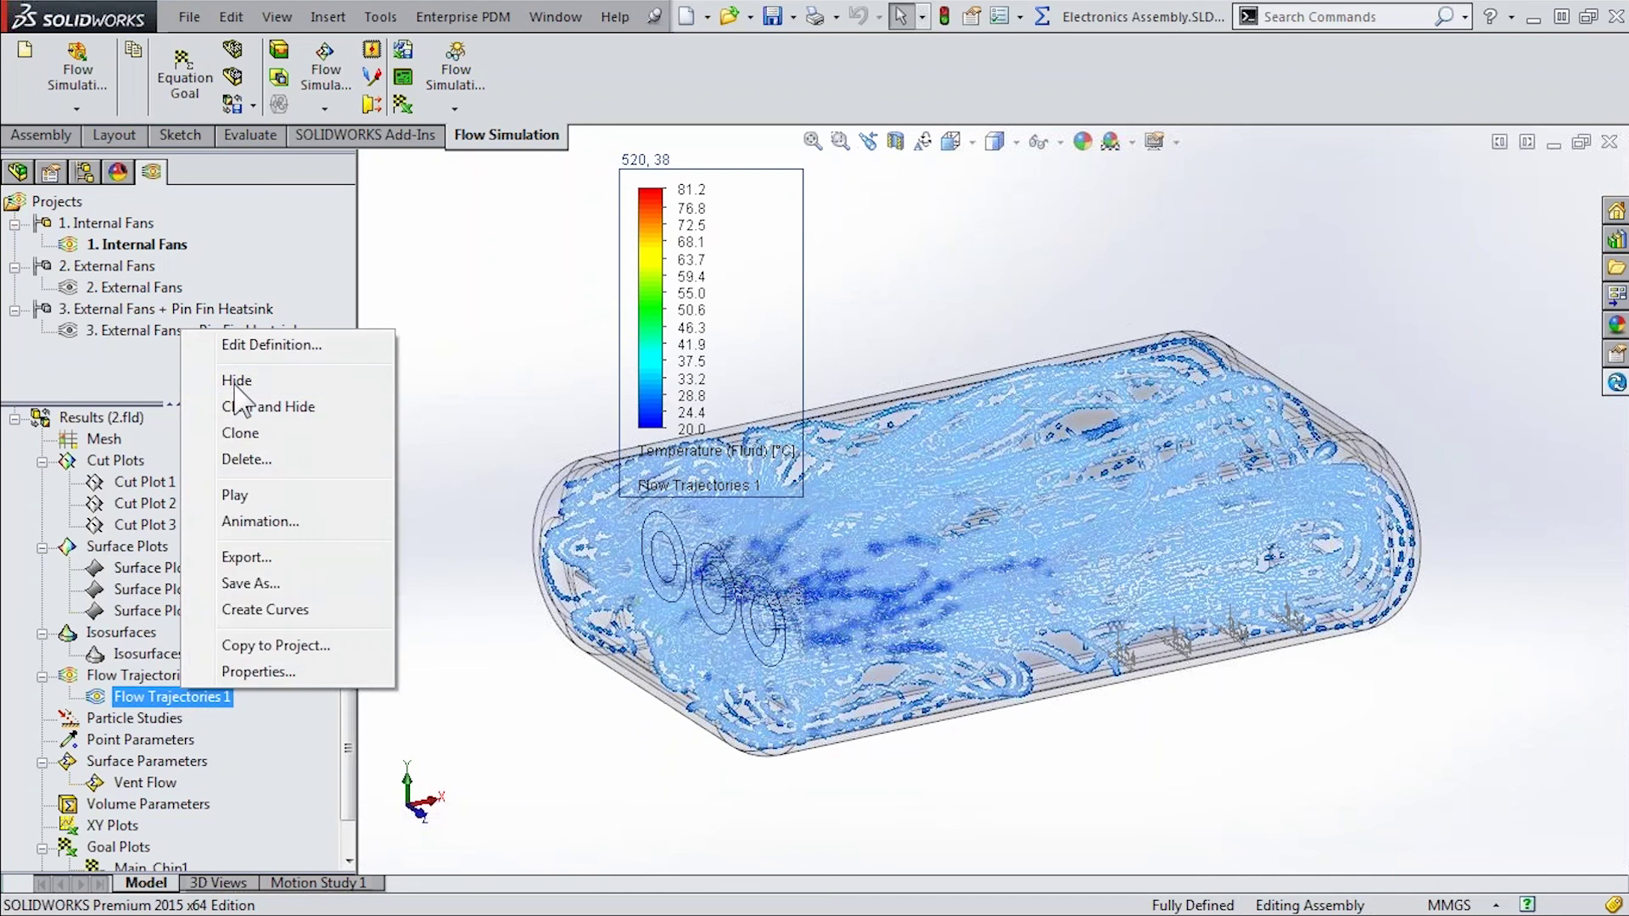
click(240, 376)
drag(351, 726, 351, 762)
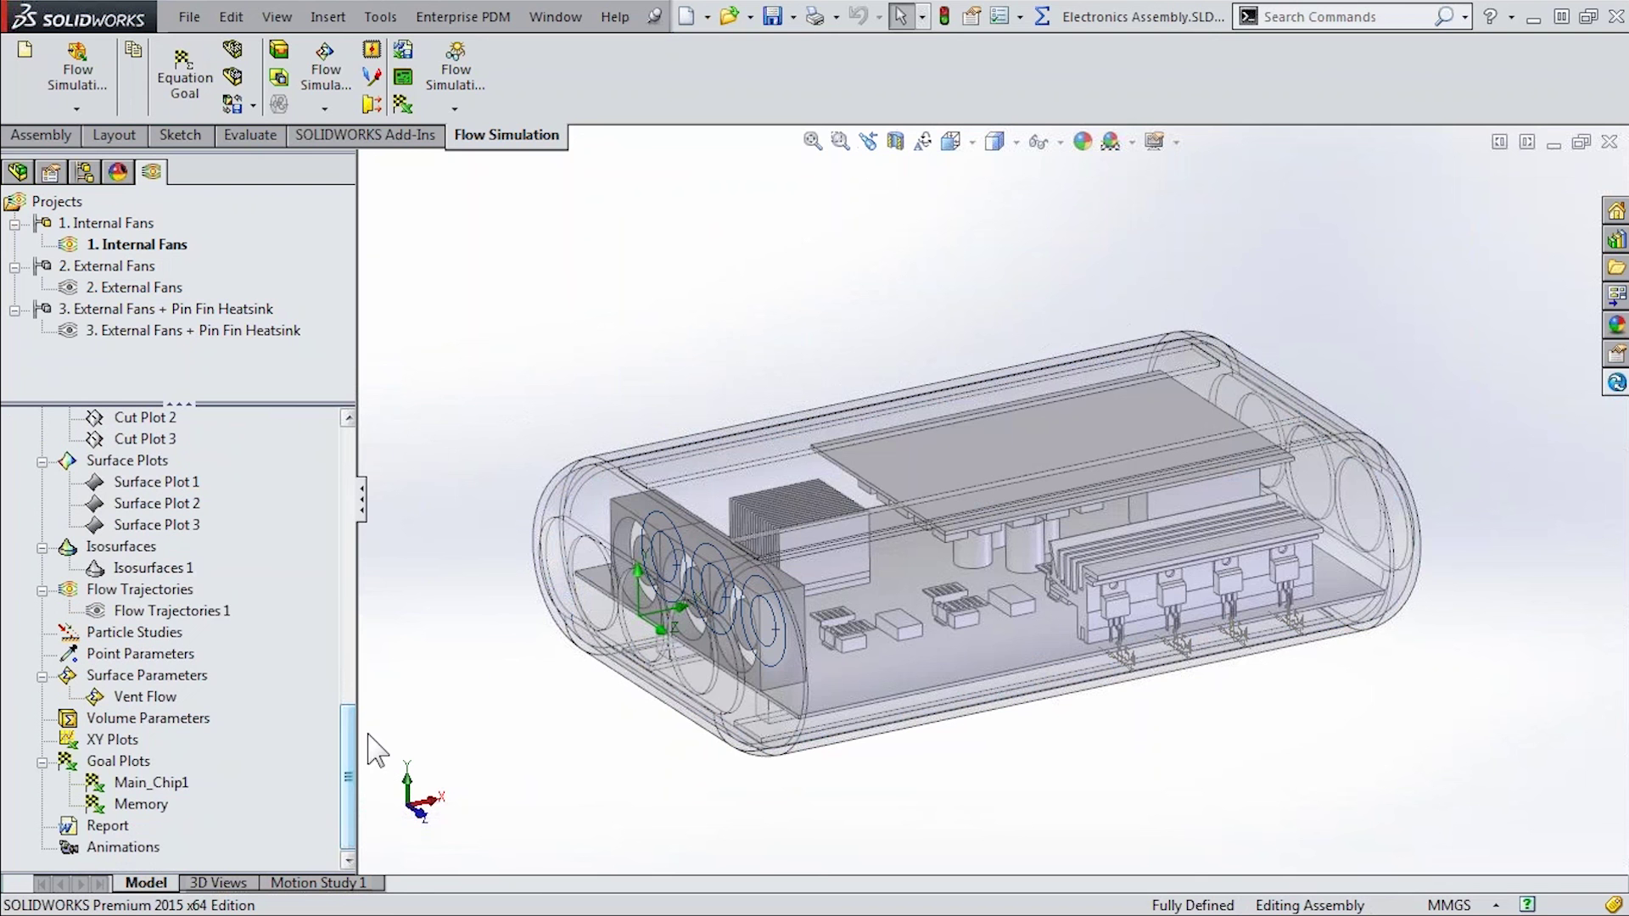
scroll(348, 747, up, 1)
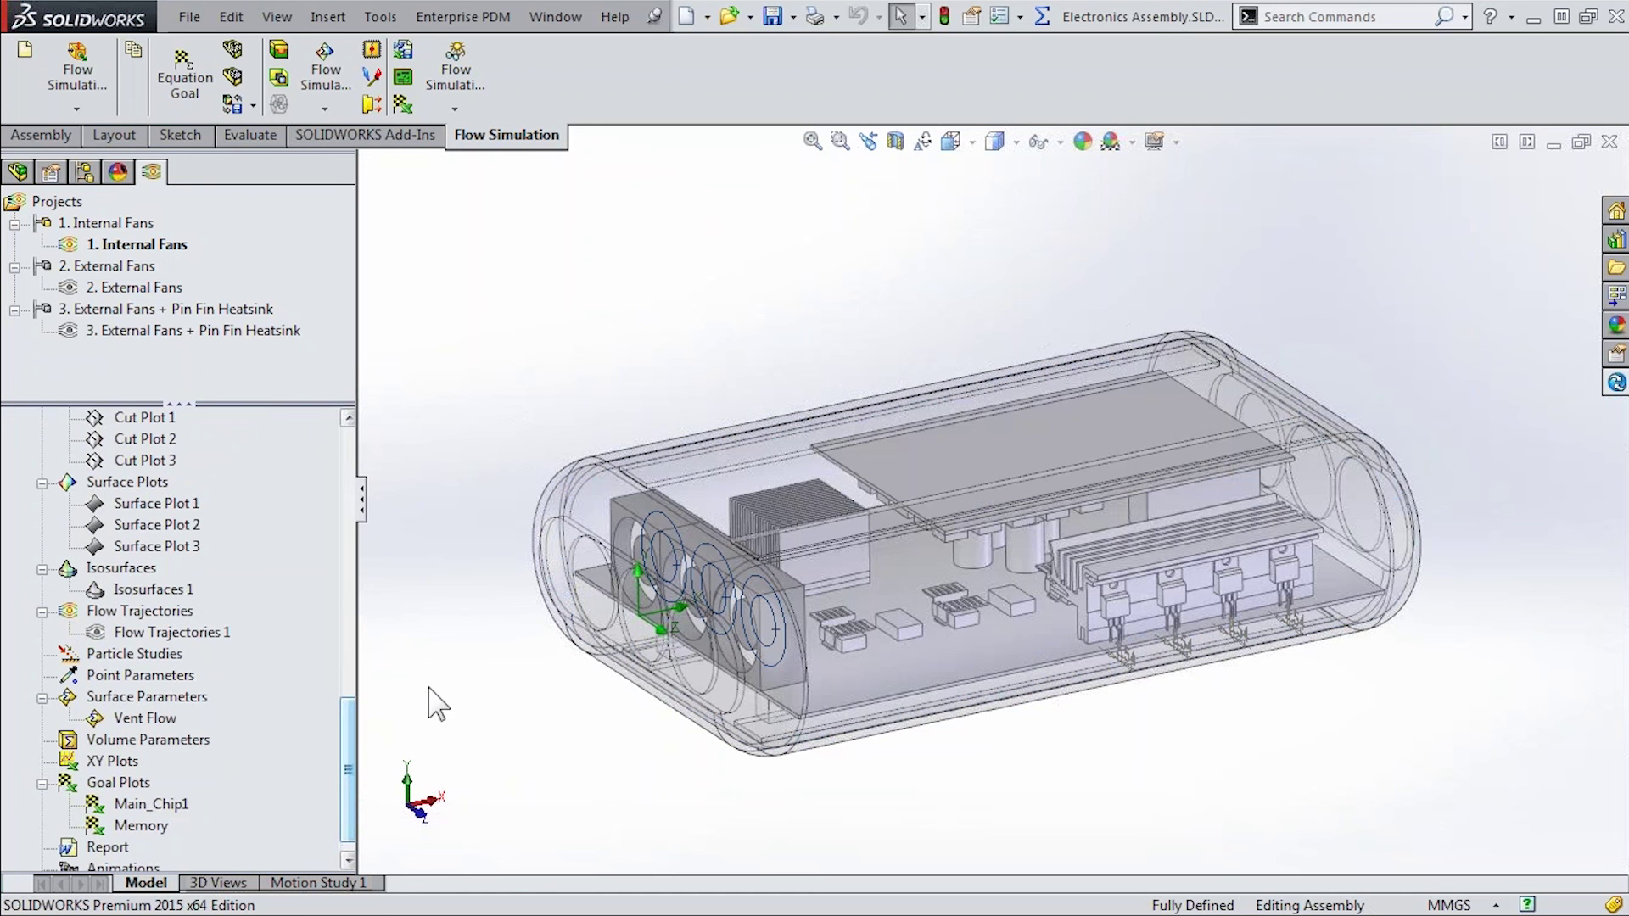
Activate the 2. External Fans and 3. External Fans + Pin Fin Heatsink projects to view their designs, then reactivate 1. Internal Fans
double_click(120, 288)
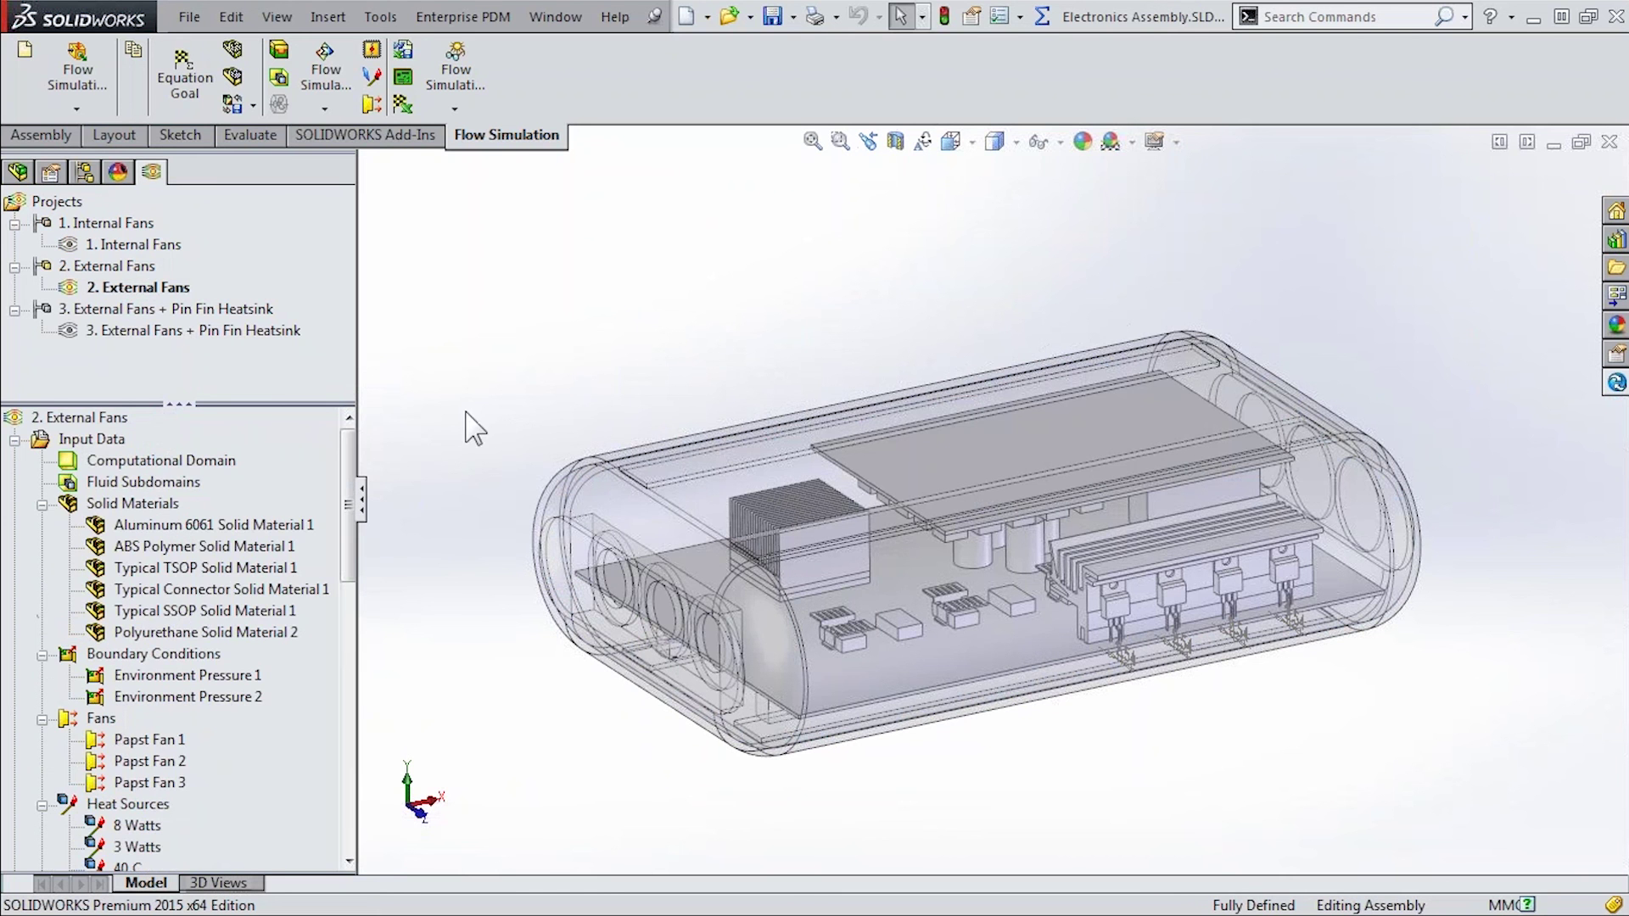
double_click(227, 331)
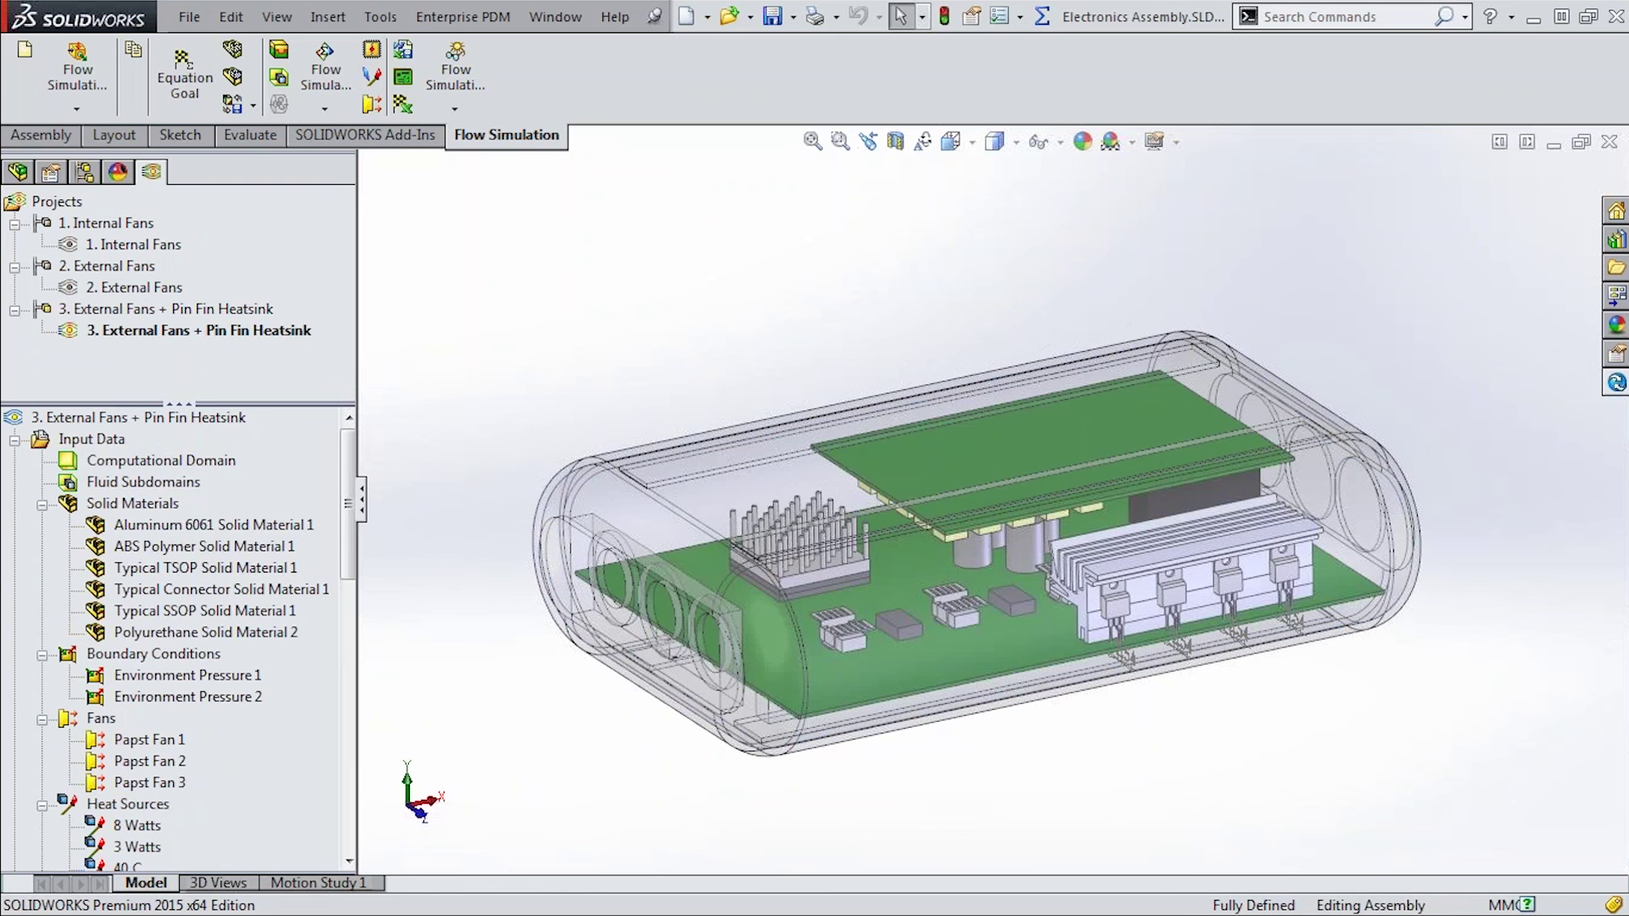
double_click(126, 246)
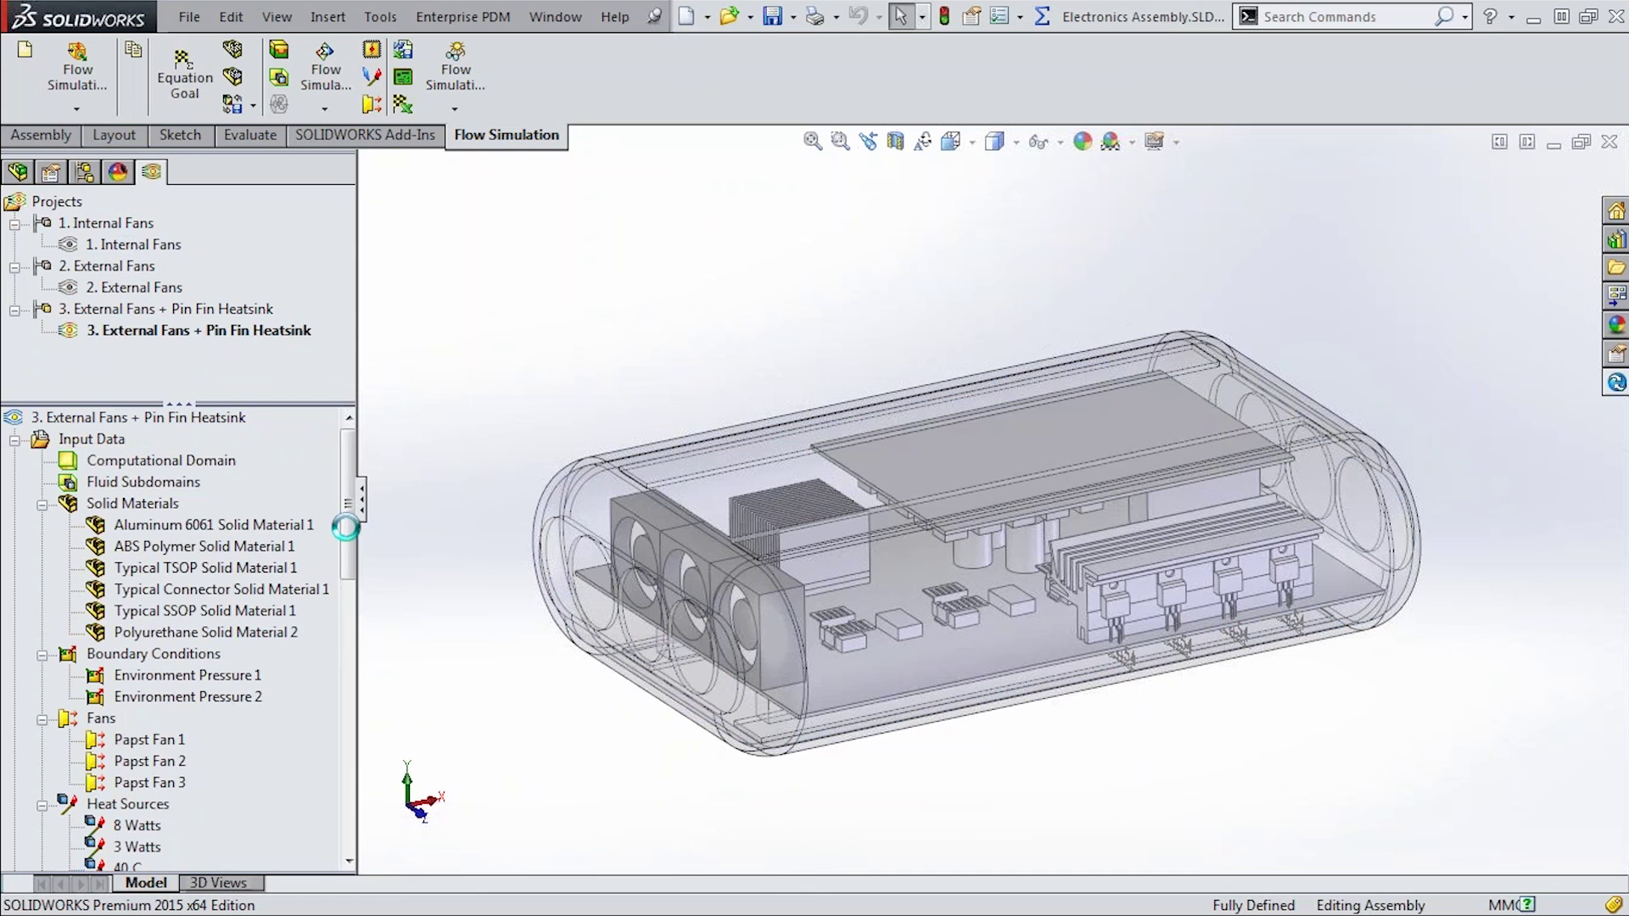
Show Cut Plot 1 of the Internal Fans results and view the assembly from the top
drag(345, 527, 347, 762)
right_click(135, 524)
click(191, 571)
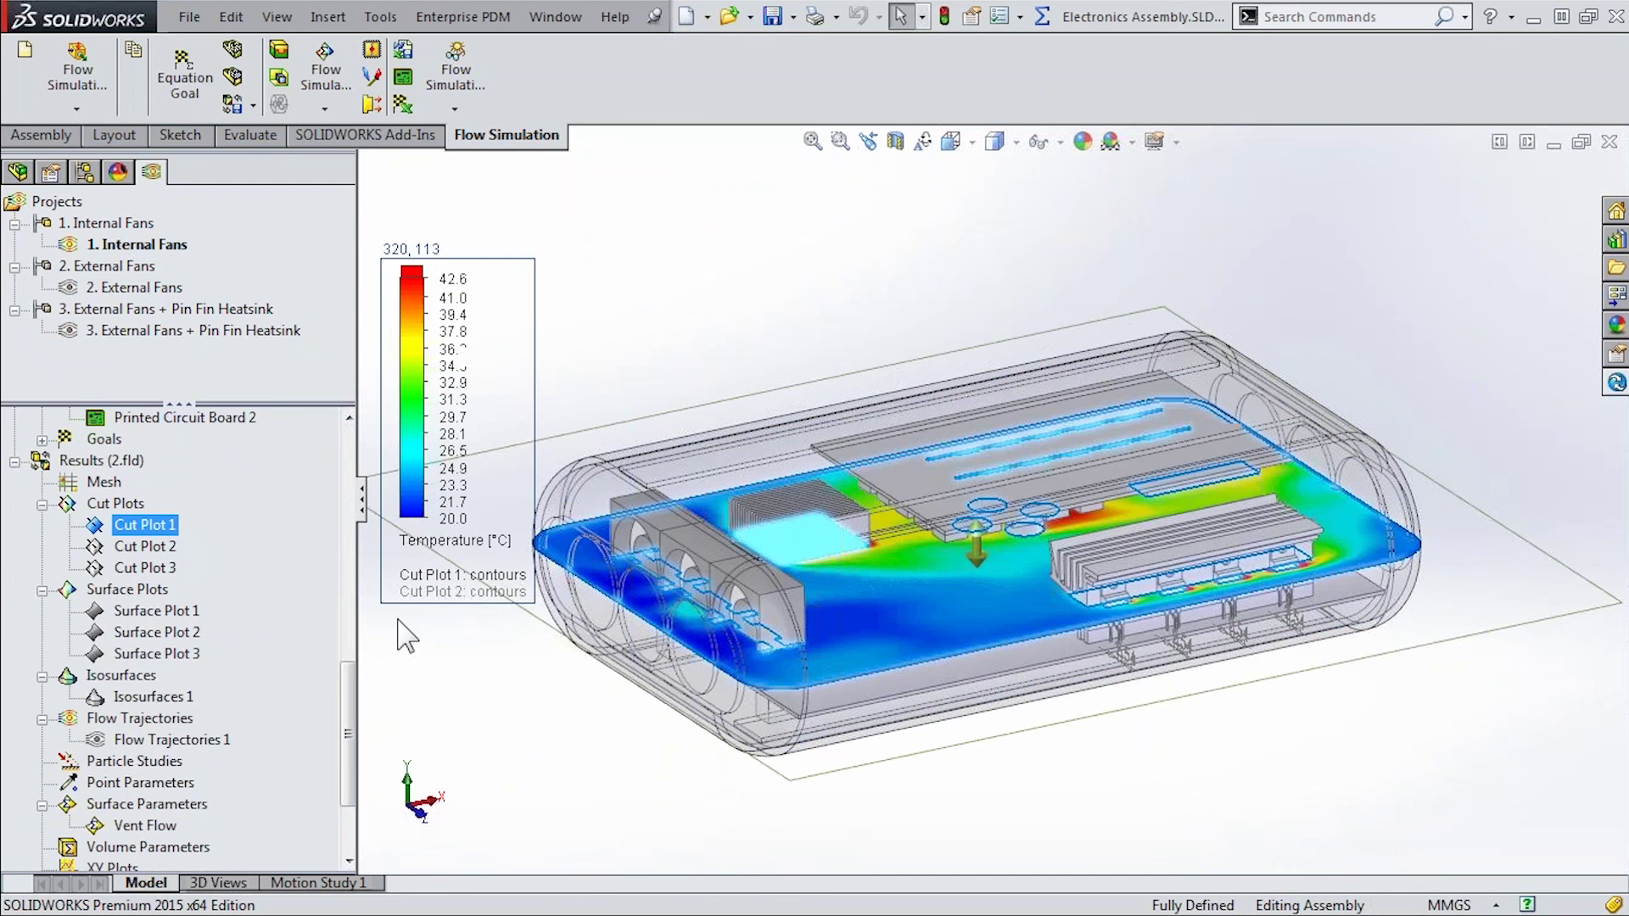
click(533, 764)
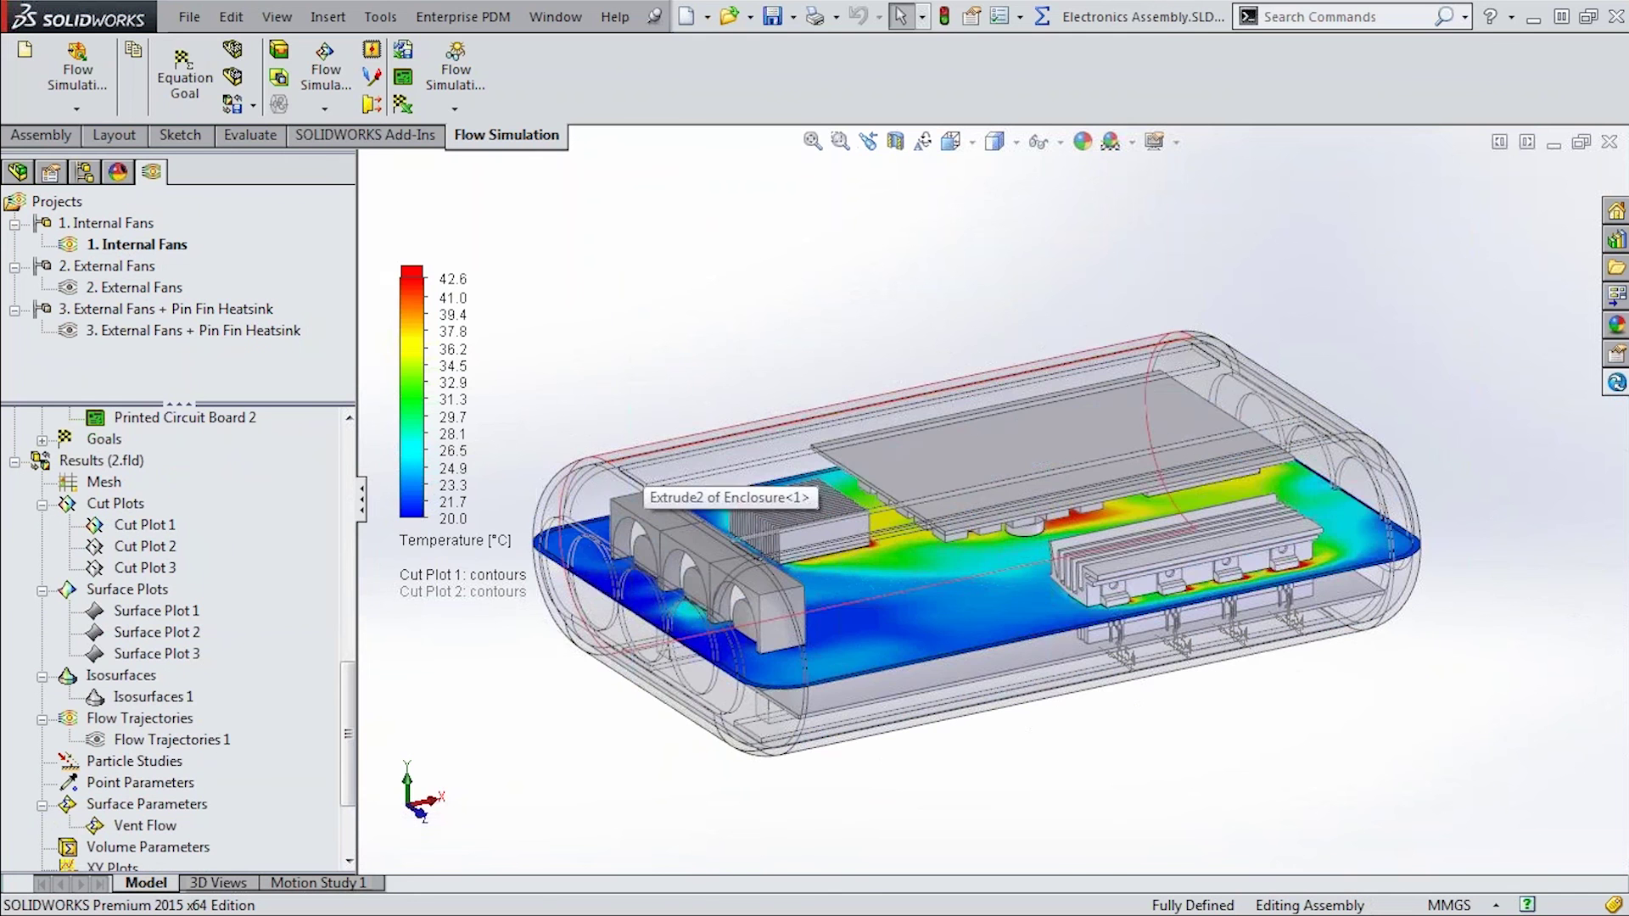
key(ctrl+5)
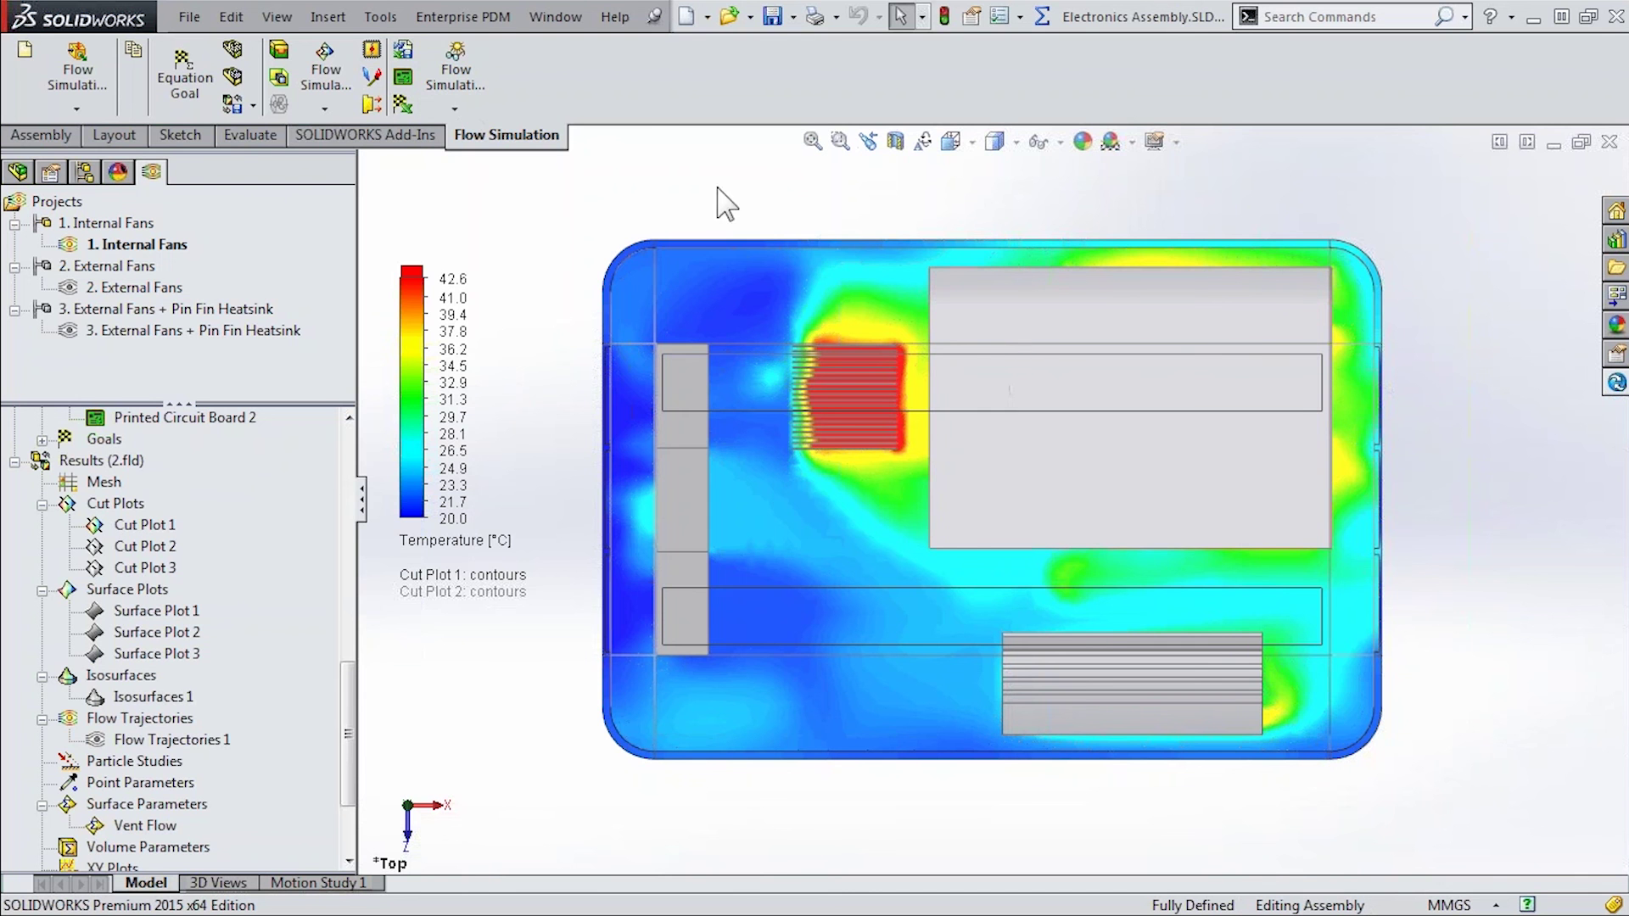
Set the Flow Simulation model transparency to about 0.82
click(455, 95)
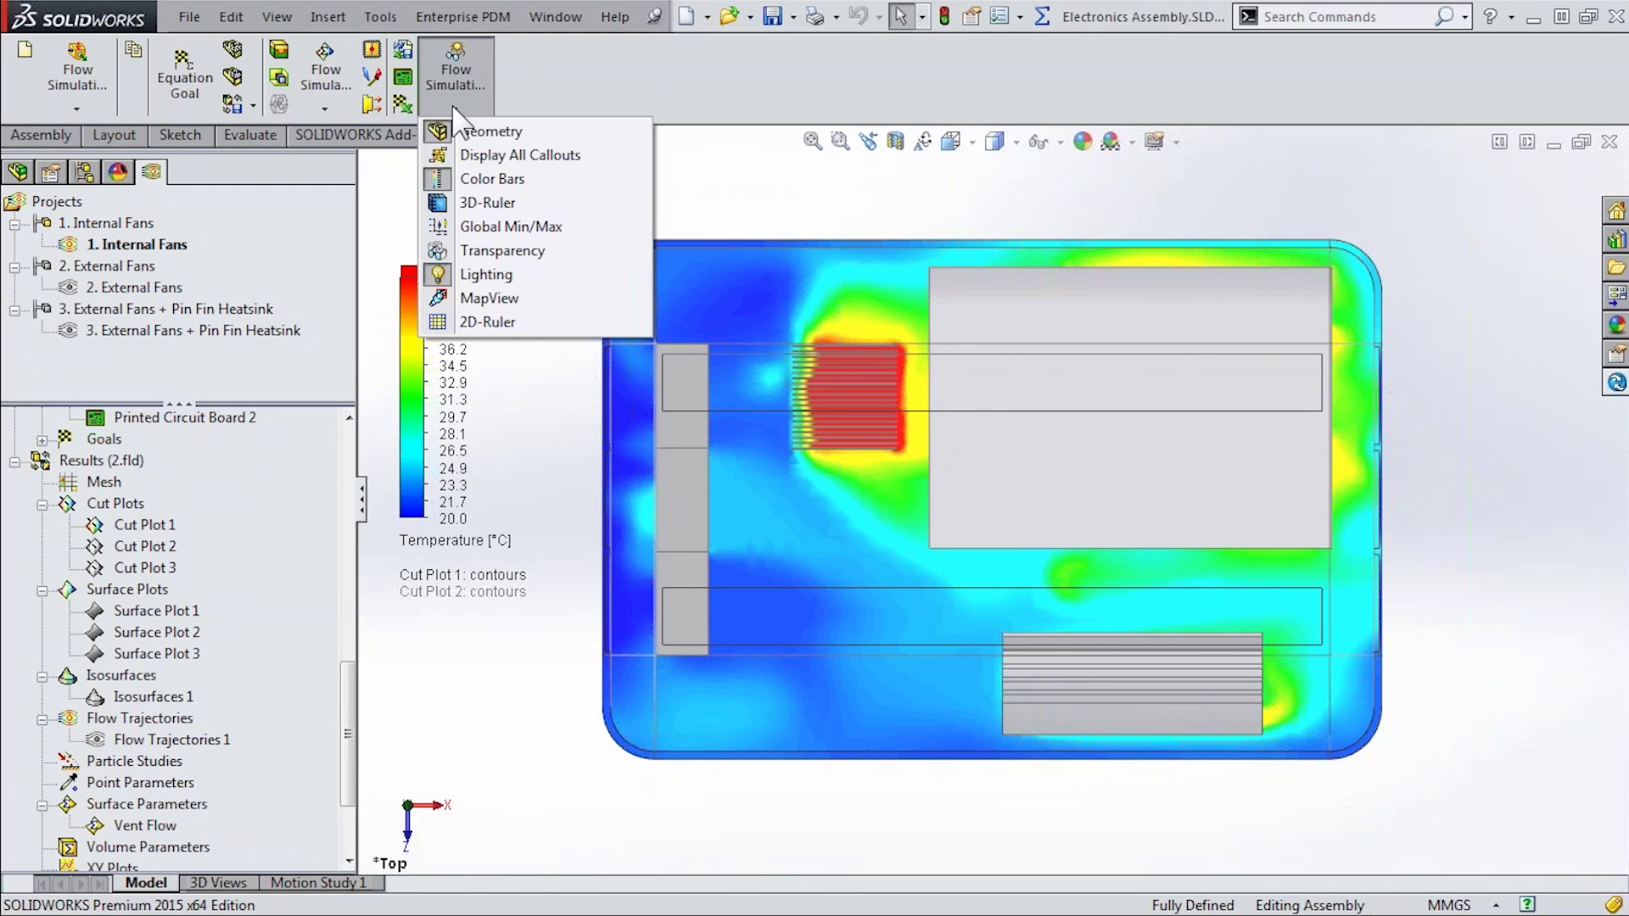
click(525, 248)
drag(815, 471, 857, 480)
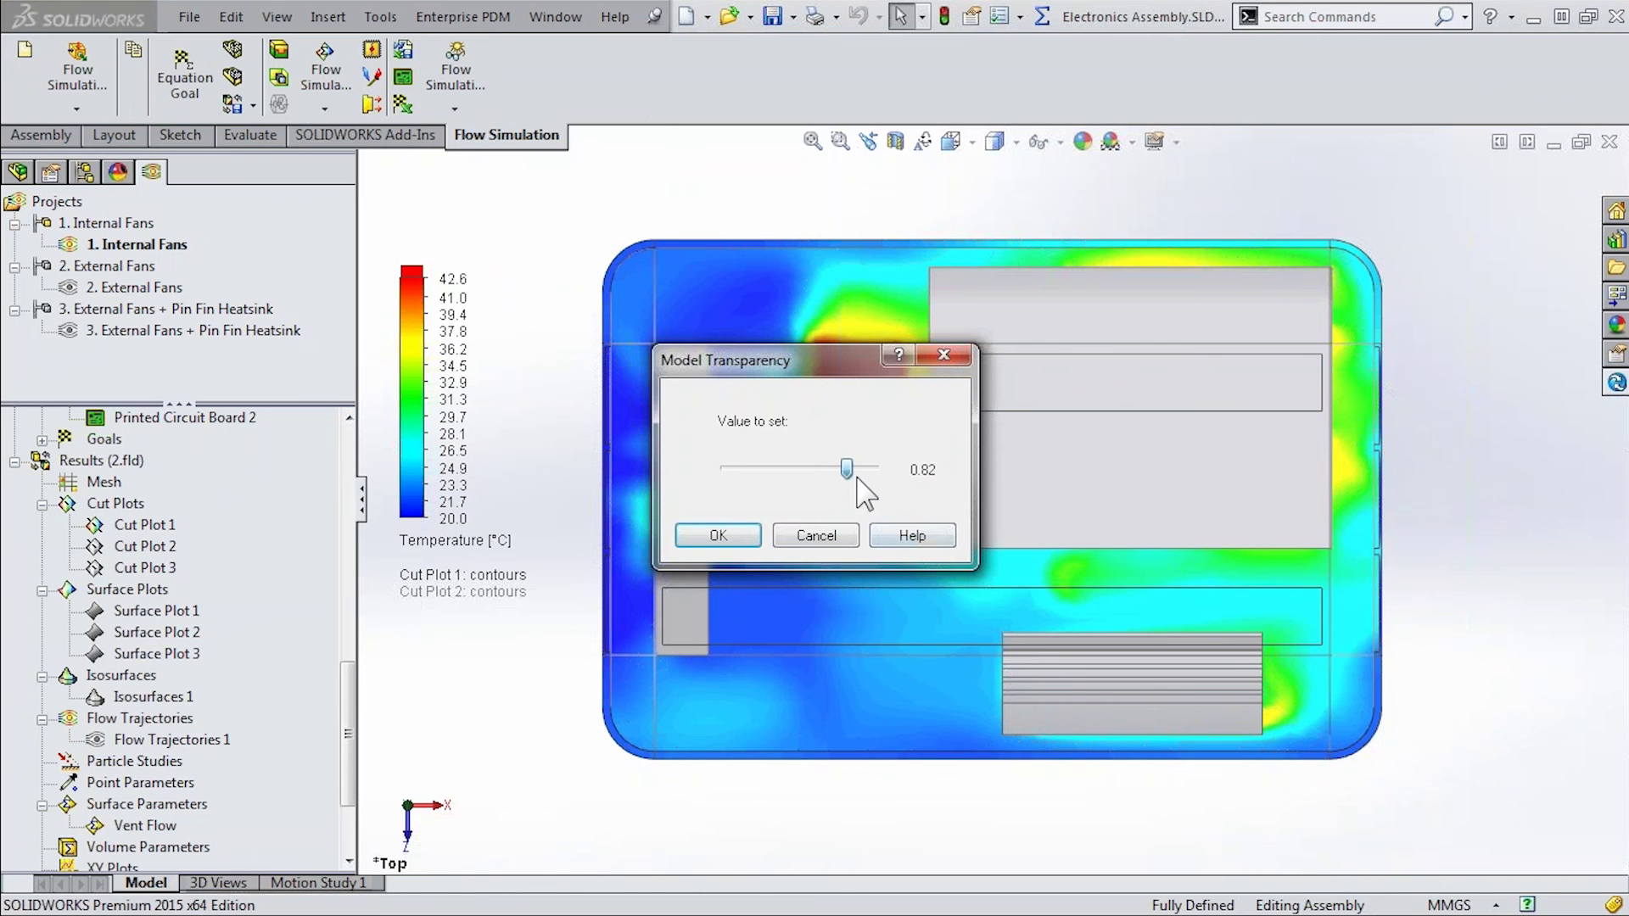
click(721, 537)
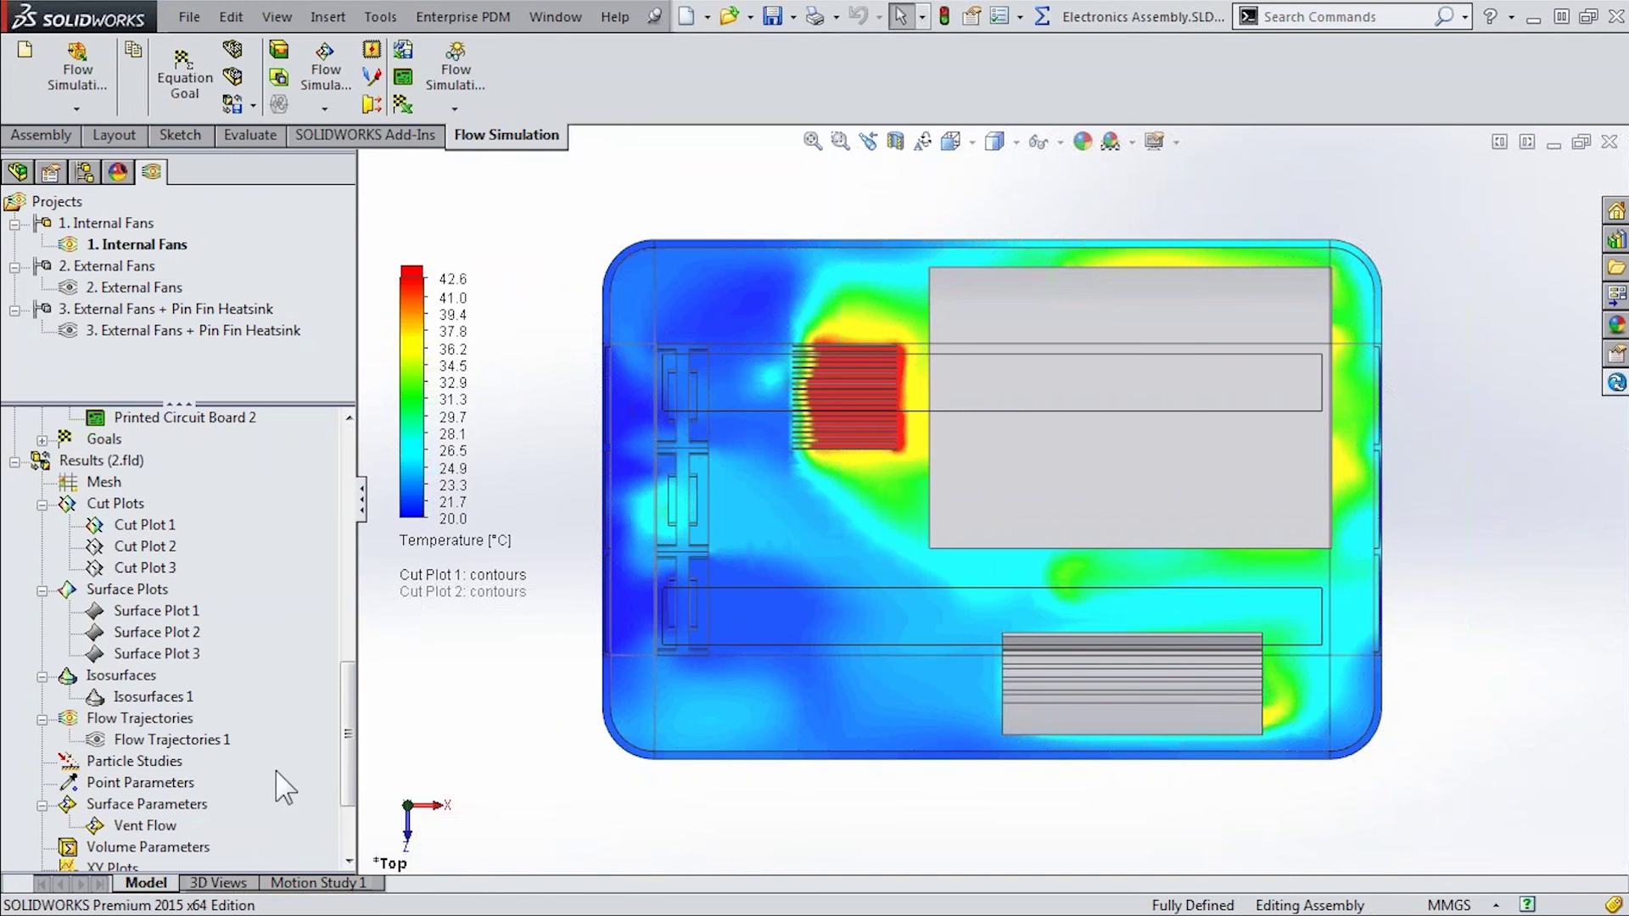
Open the Compare tool for the results and review the selected data and projects
mouse_move(348, 728)
mouse_down()
mouse_move(352, 762)
mouse_move(348, 705)
mouse_up()
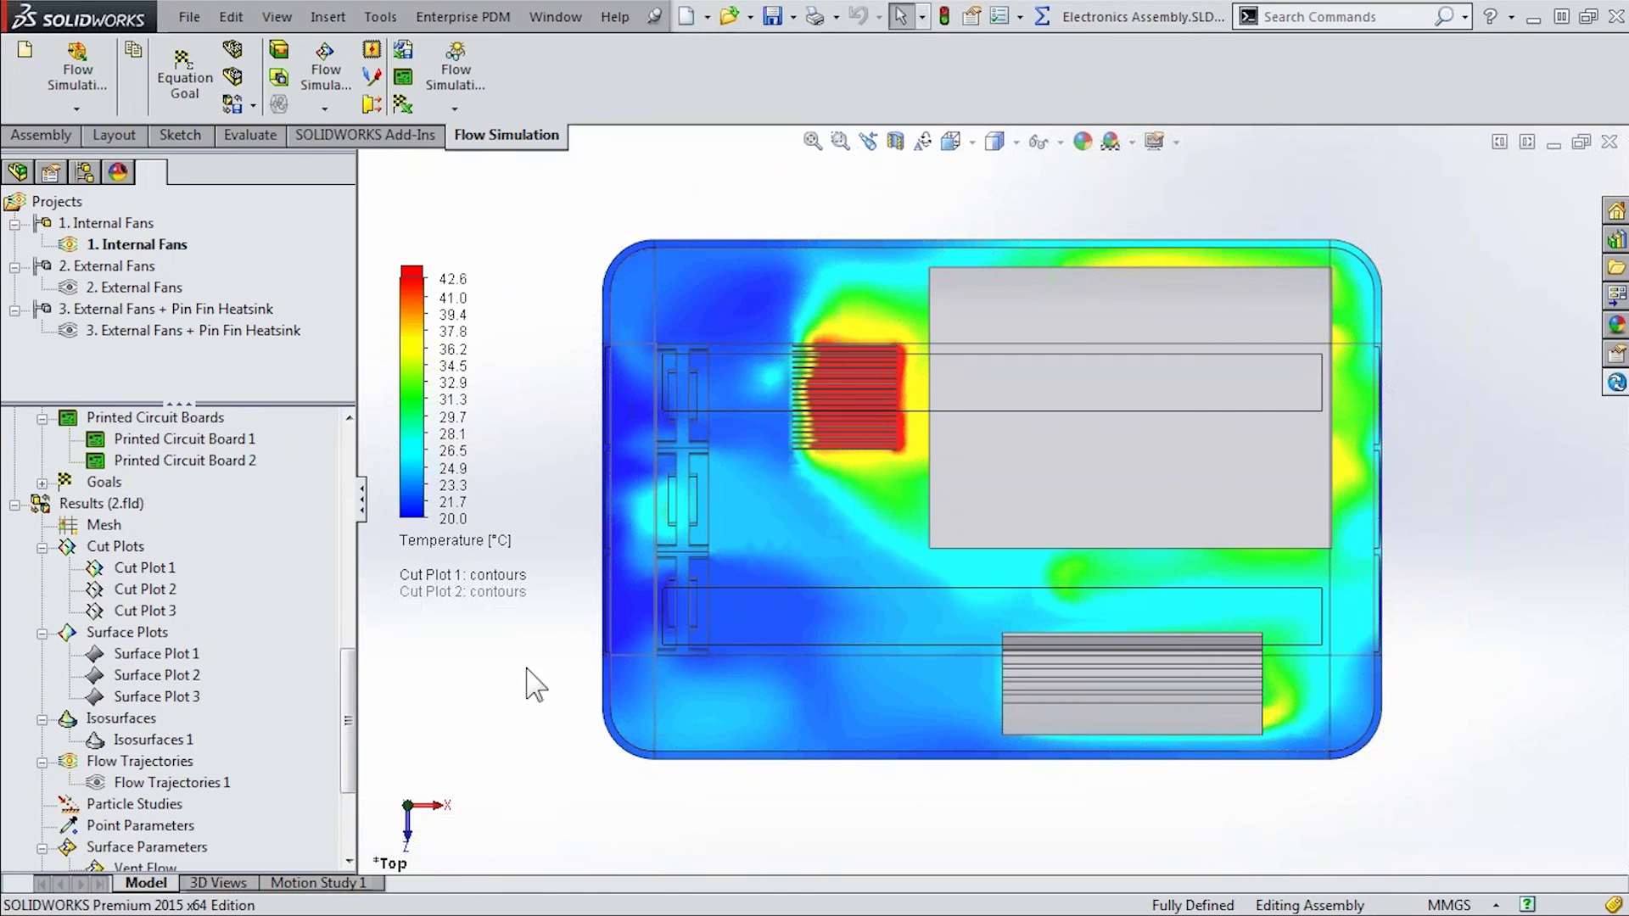
right_click(153, 568)
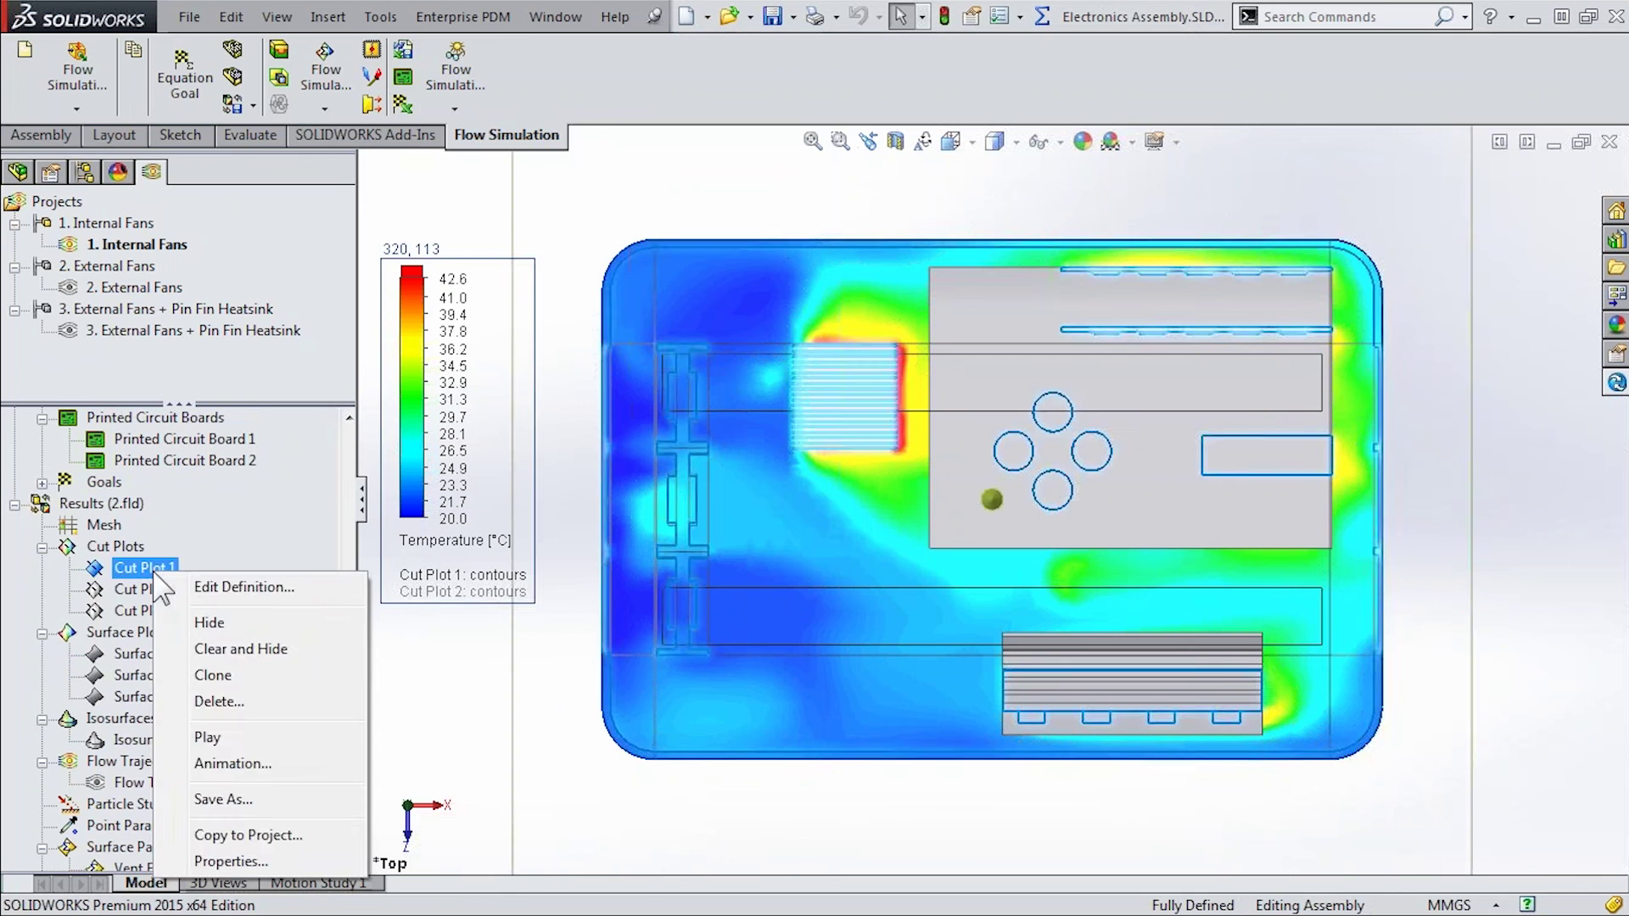
right_click(111, 503)
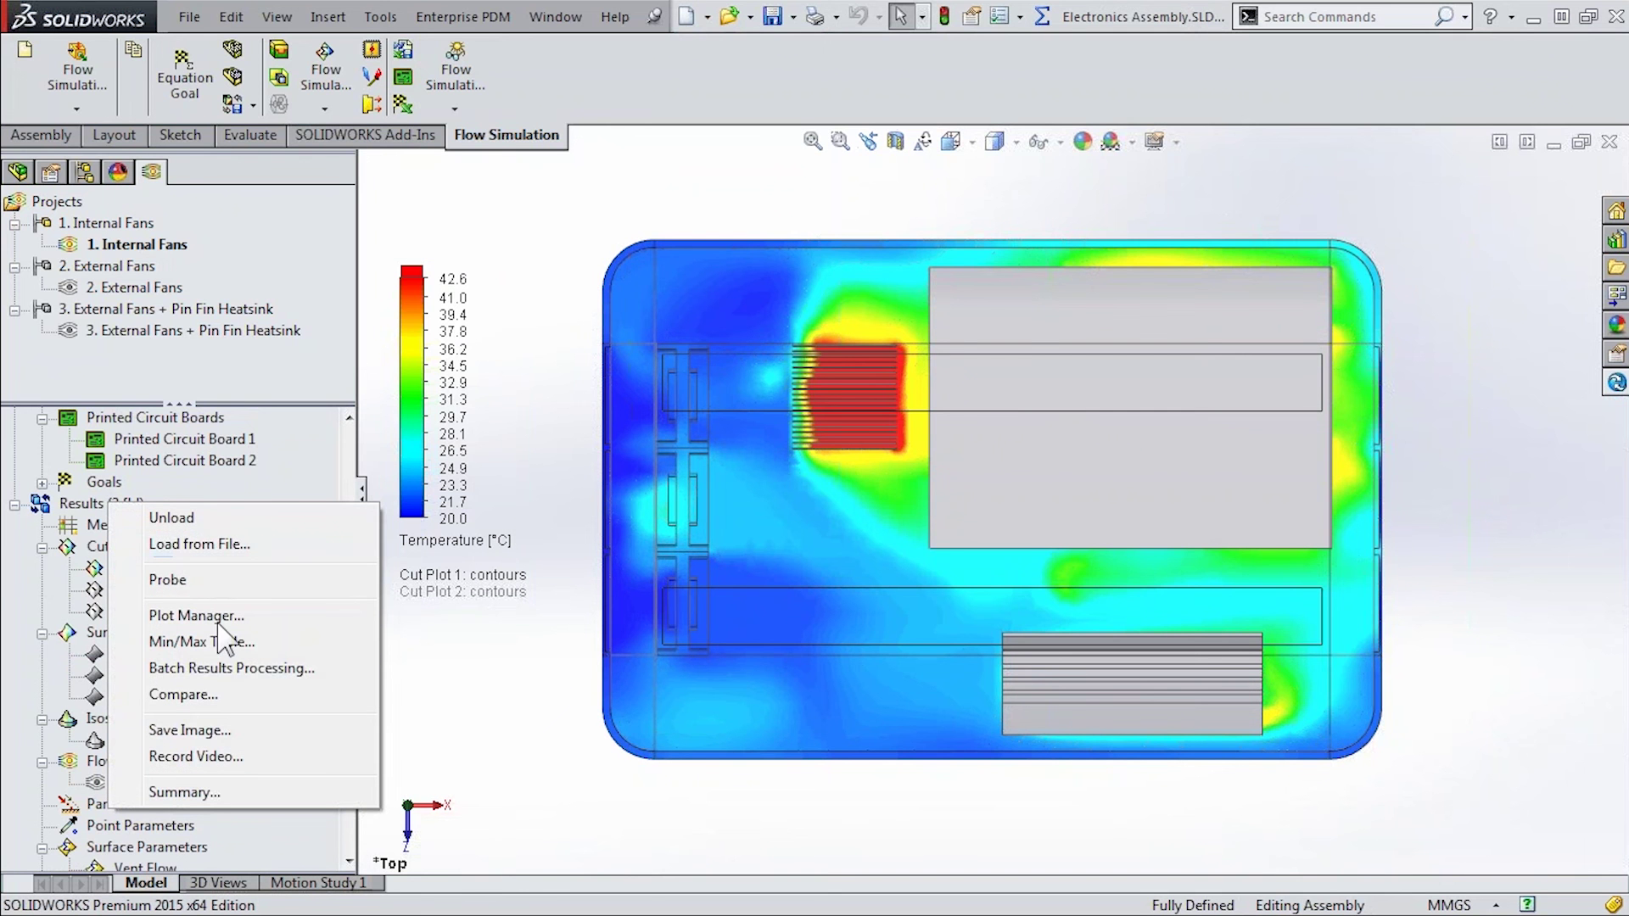
click(227, 698)
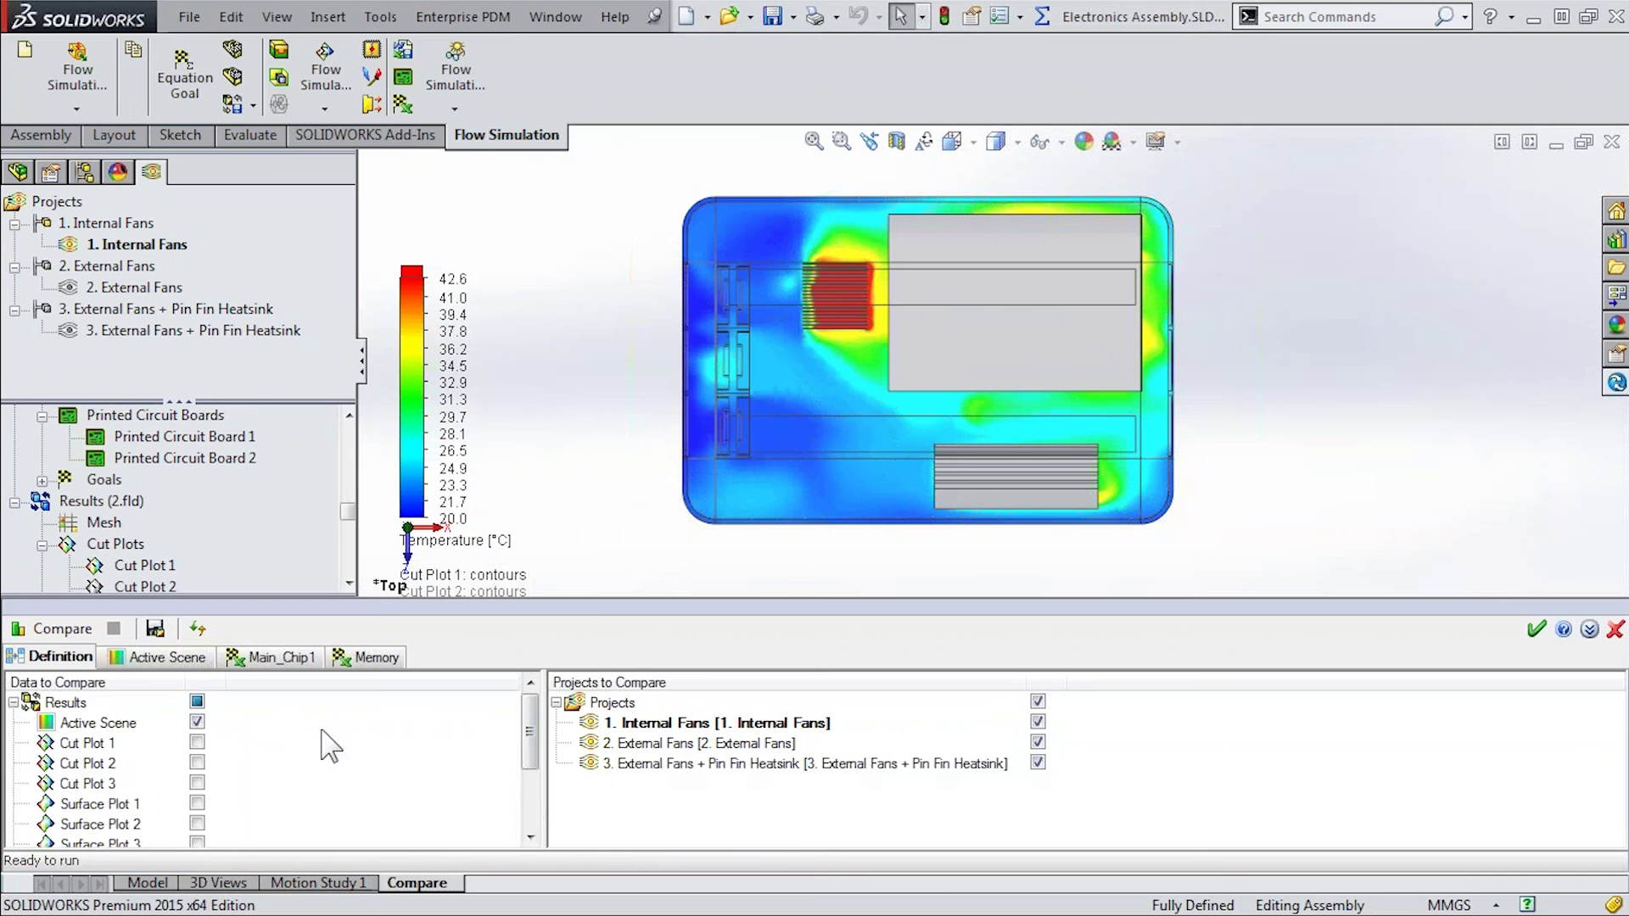
drag(529, 731, 530, 787)
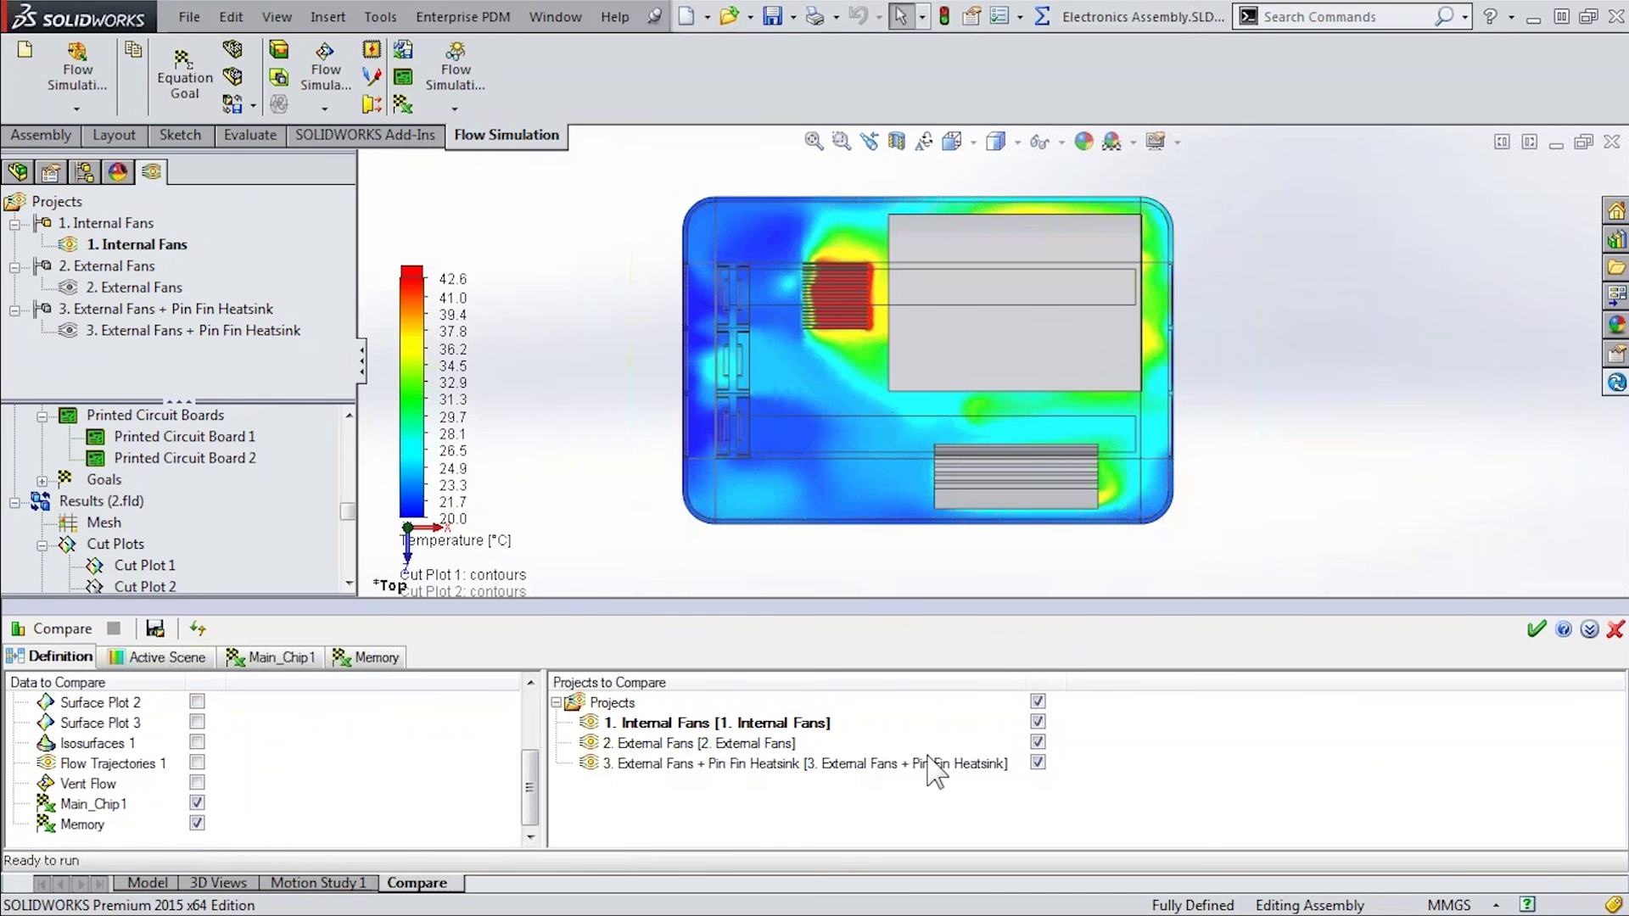
Examine the Active Scene comparison images of the Cut Plot 1 temperatures for all three projects, then close the image viewer
click(168, 657)
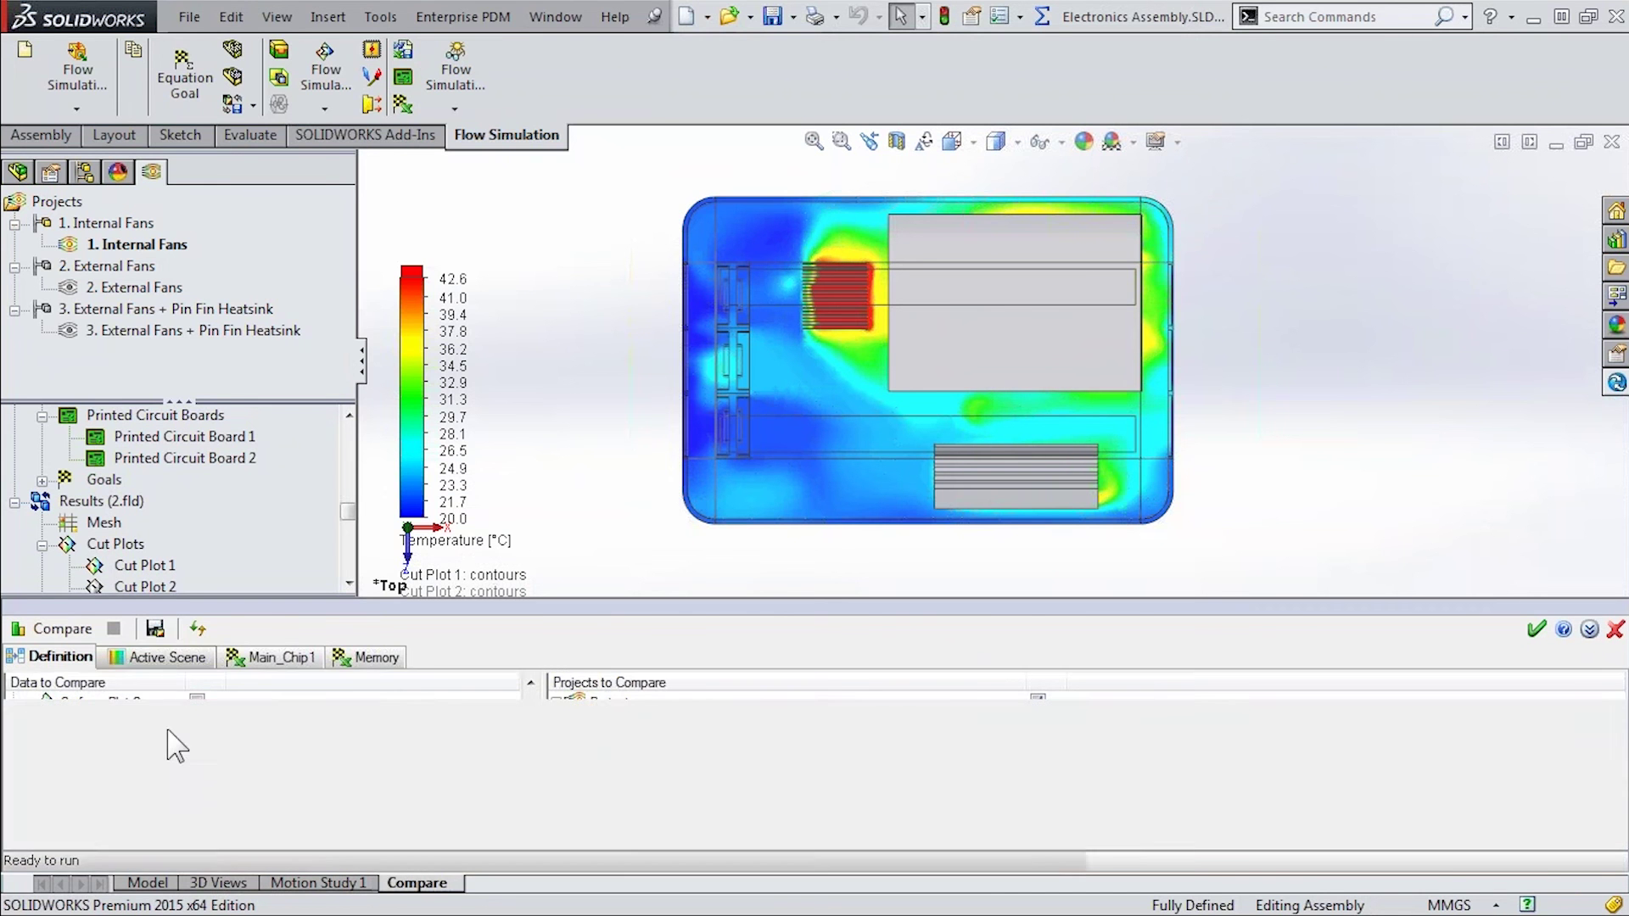
double_click(80, 772)
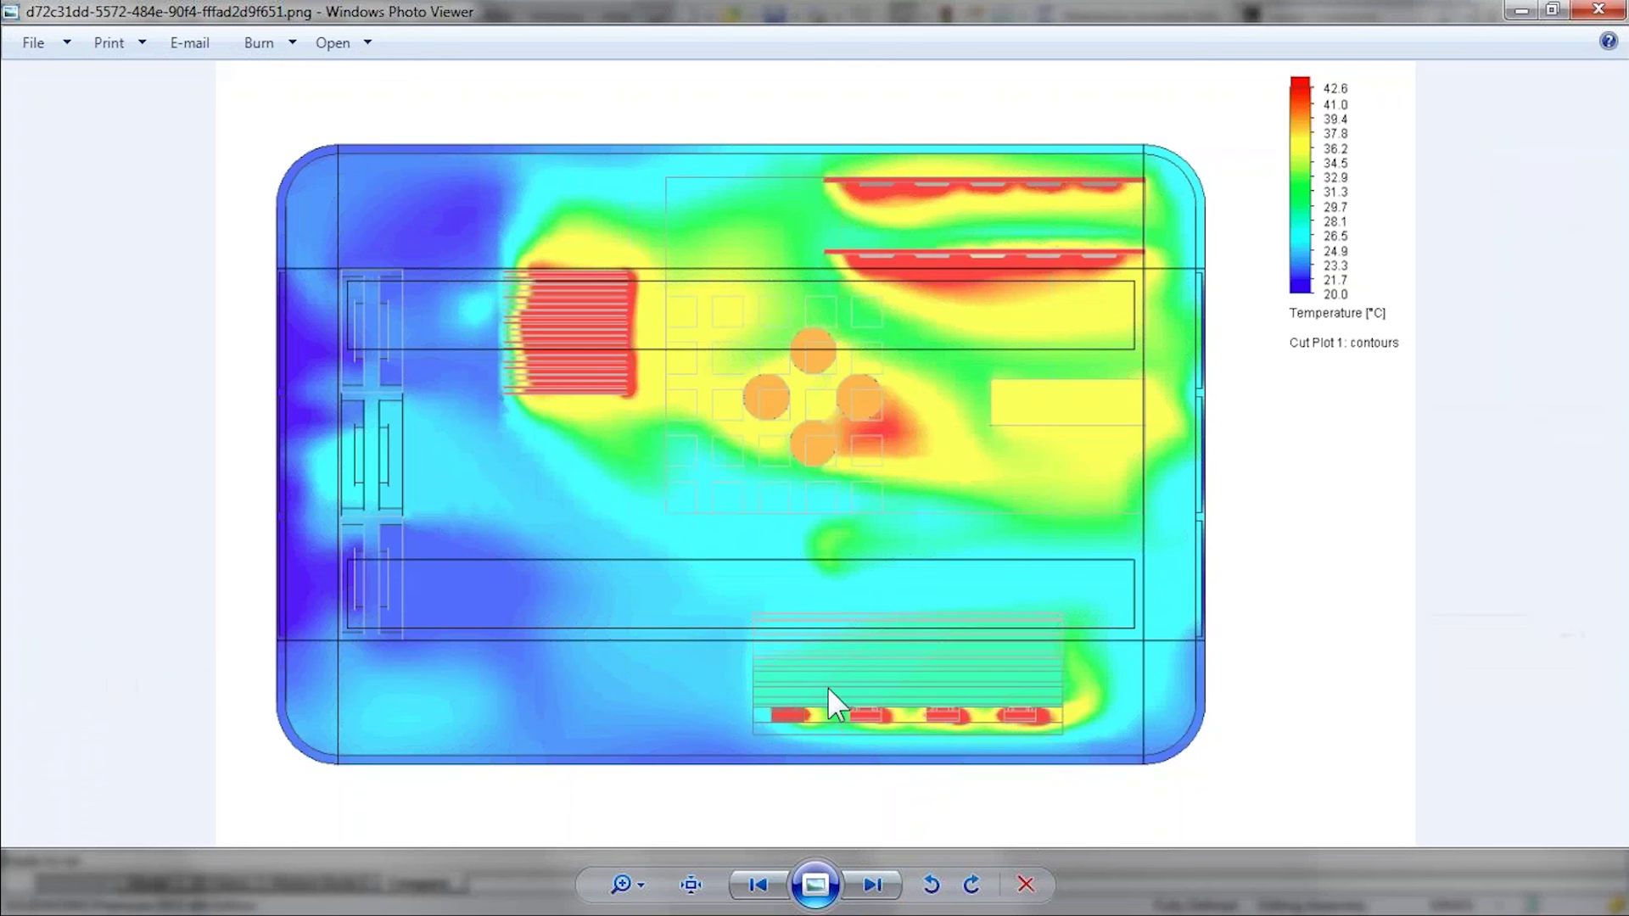
click(874, 885)
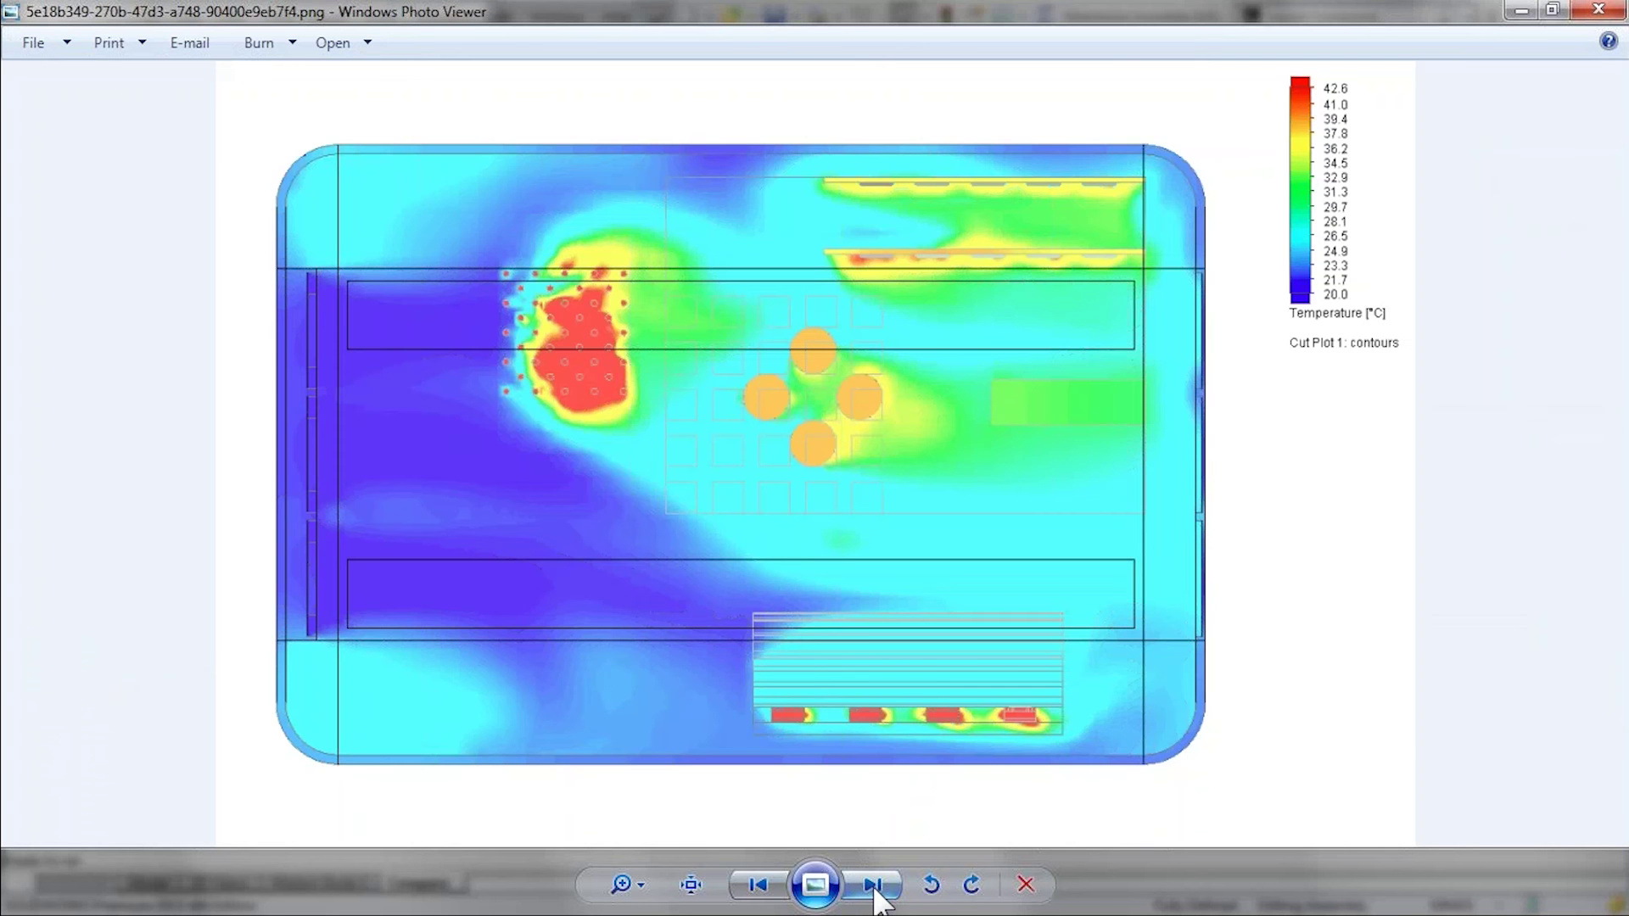
click(875, 889)
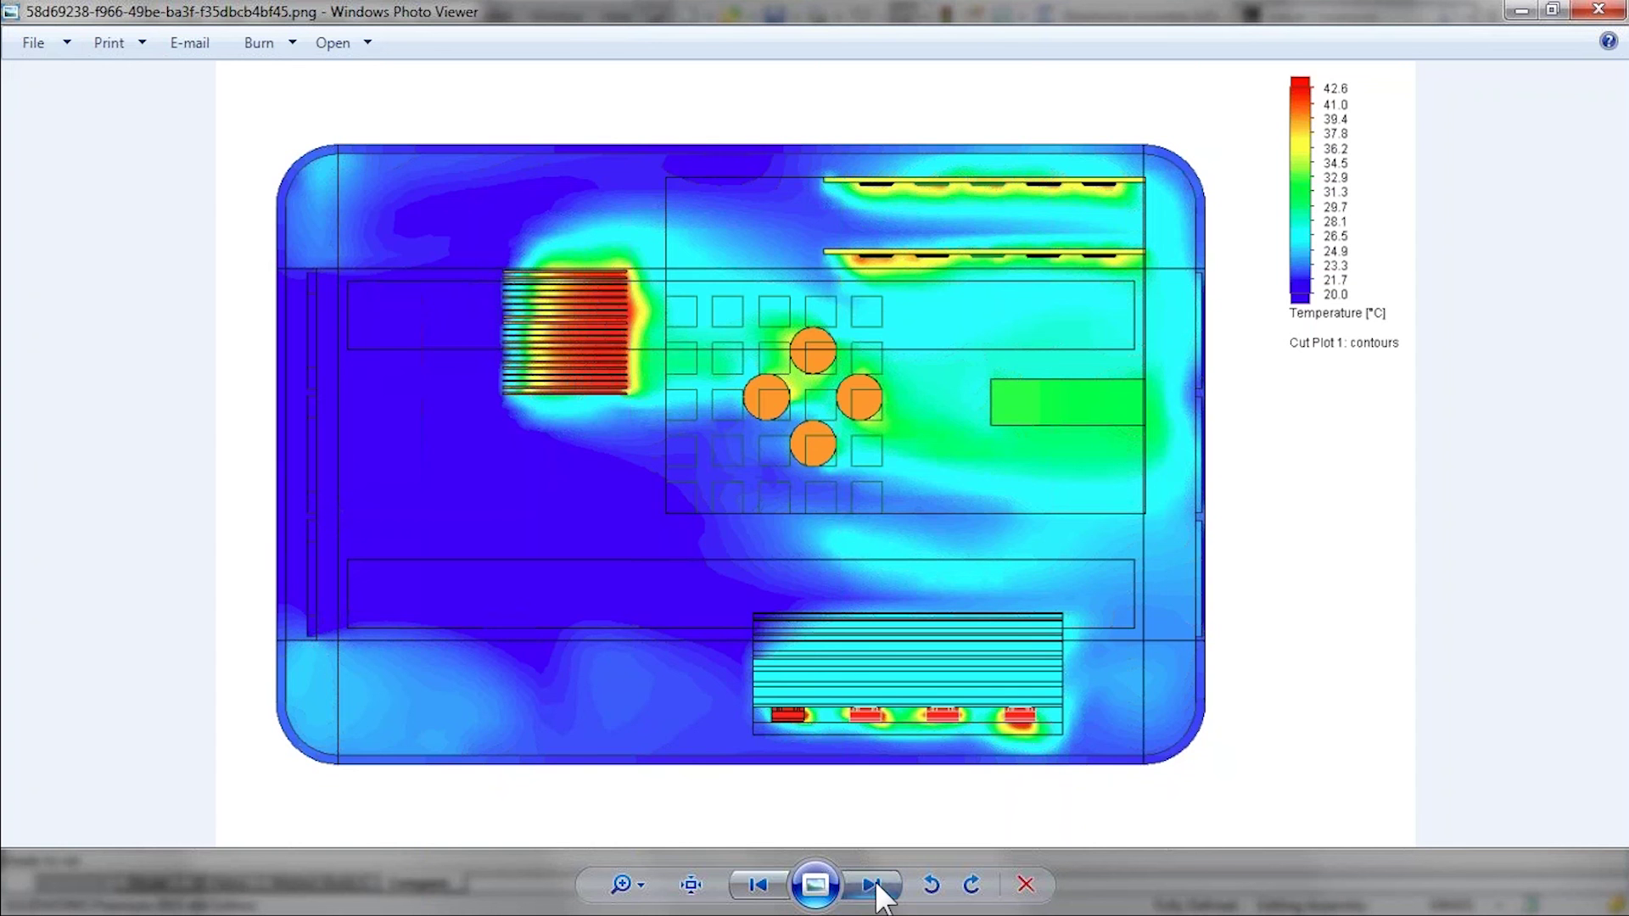
click(874, 886)
click(874, 888)
click(874, 887)
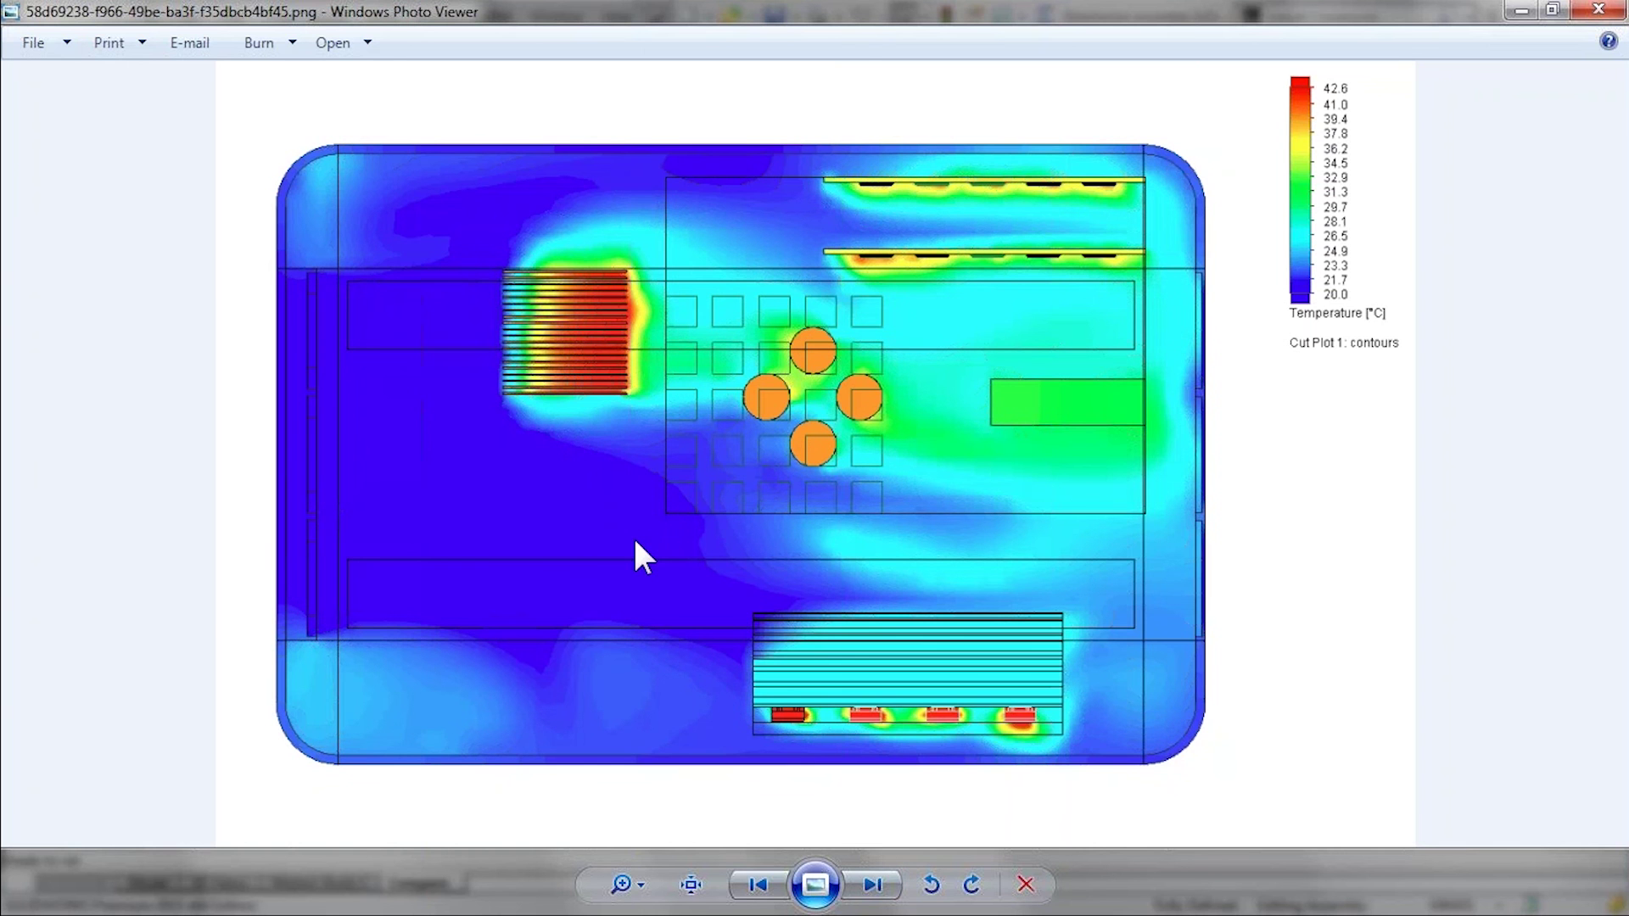
click(866, 885)
click(868, 886)
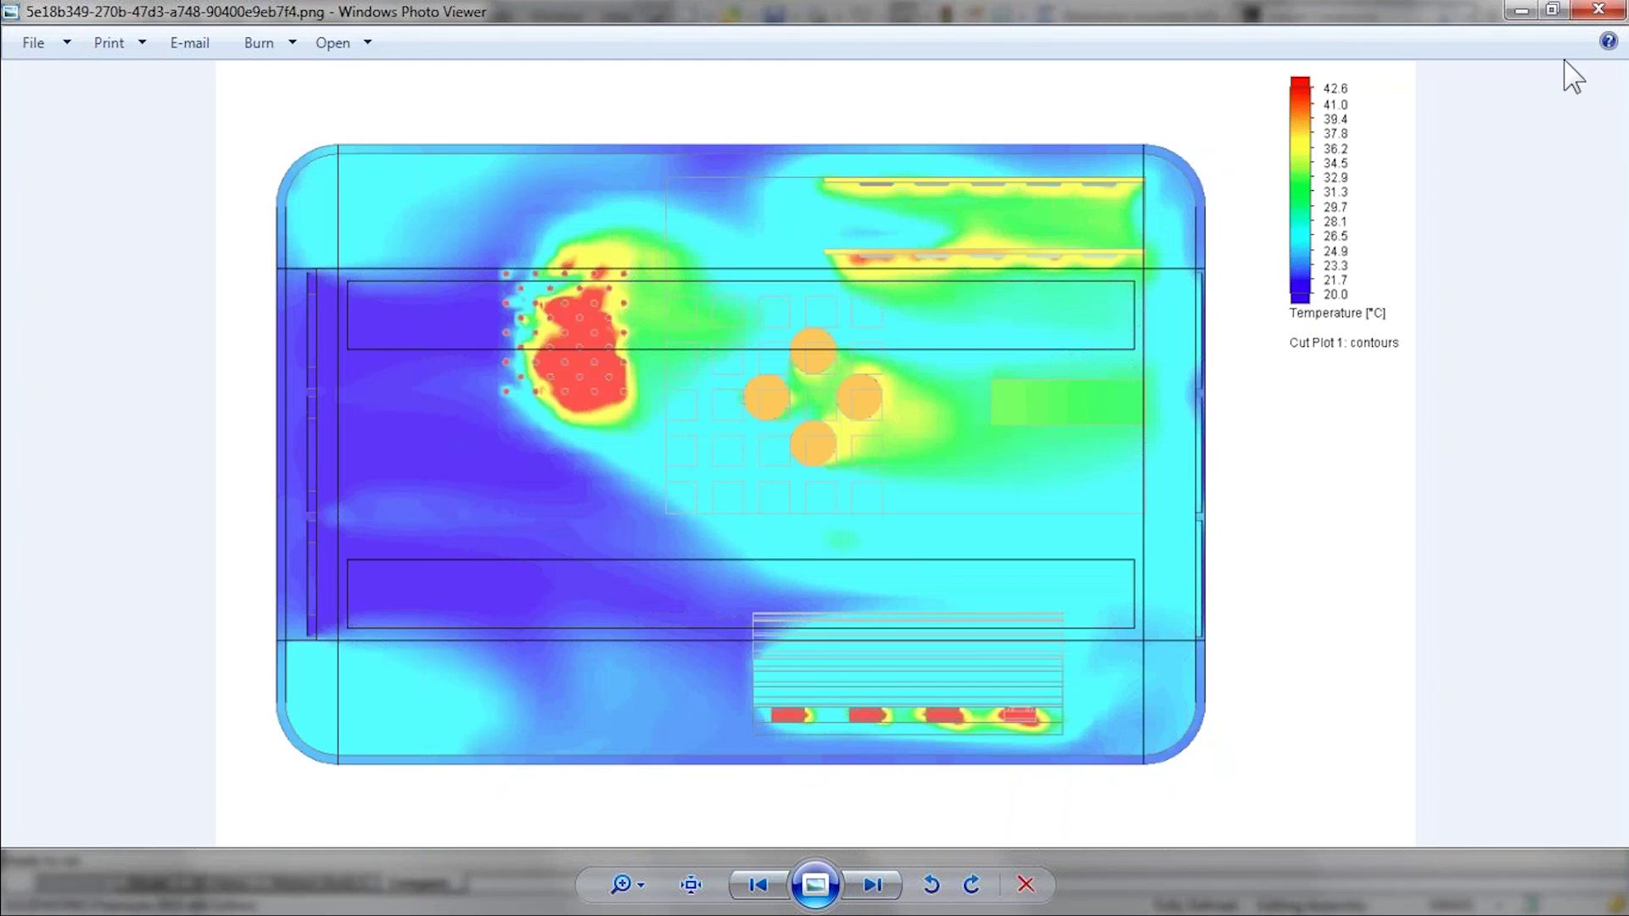
click(1589, 13)
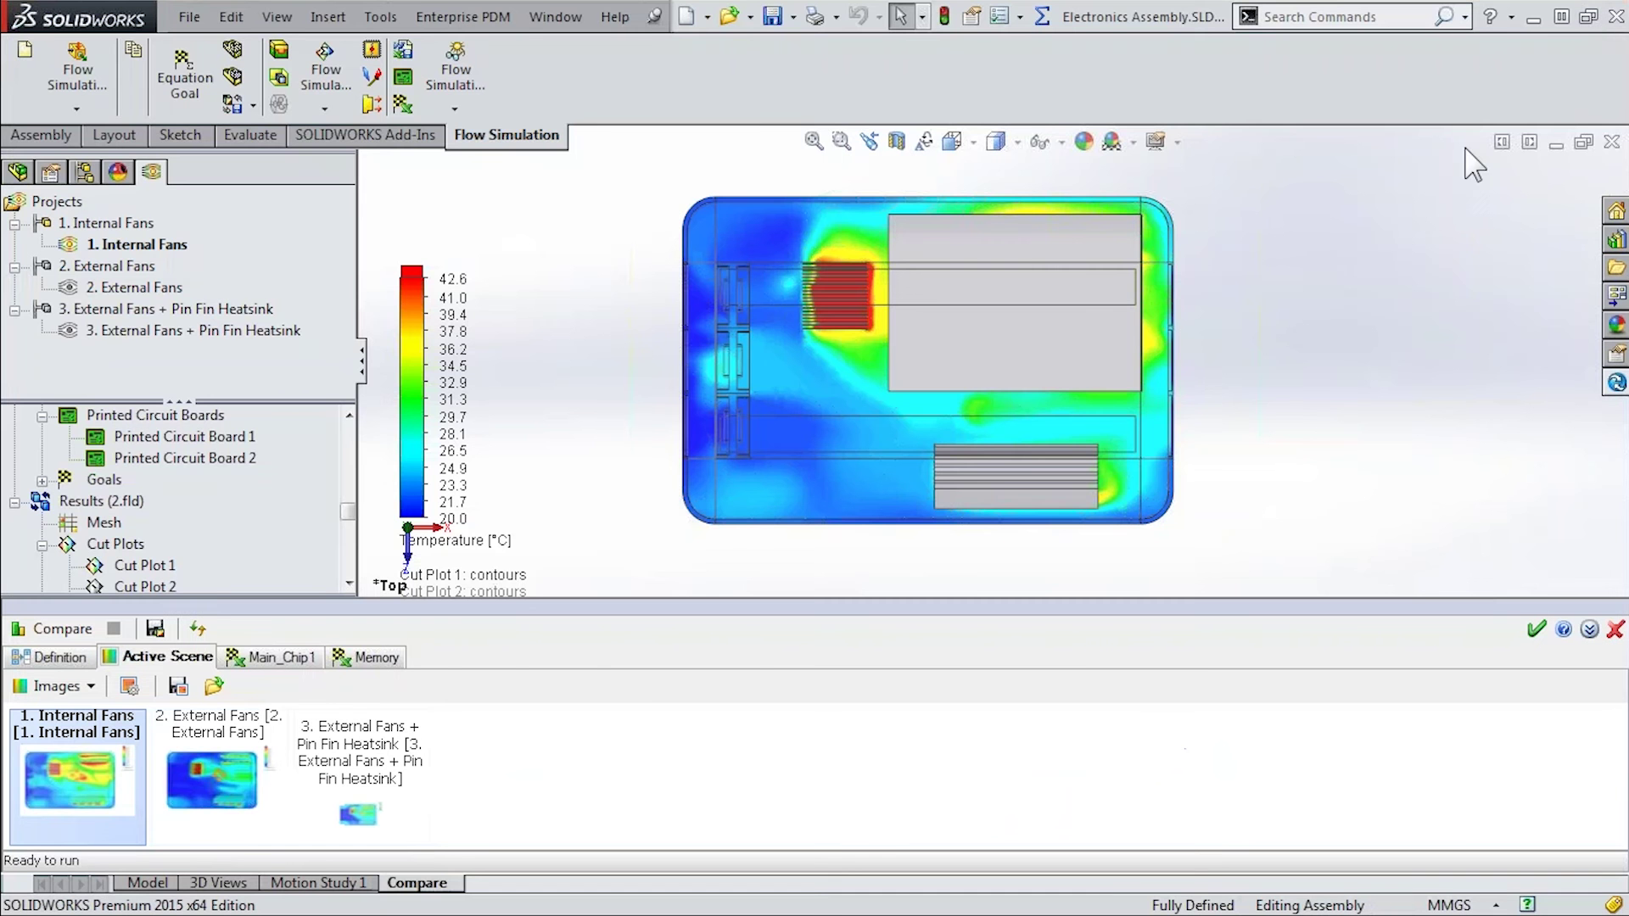
Compare the Main_Chip1 and Memory goal temperatures across the three projects as absolute values, then close the comparison
click(297, 663)
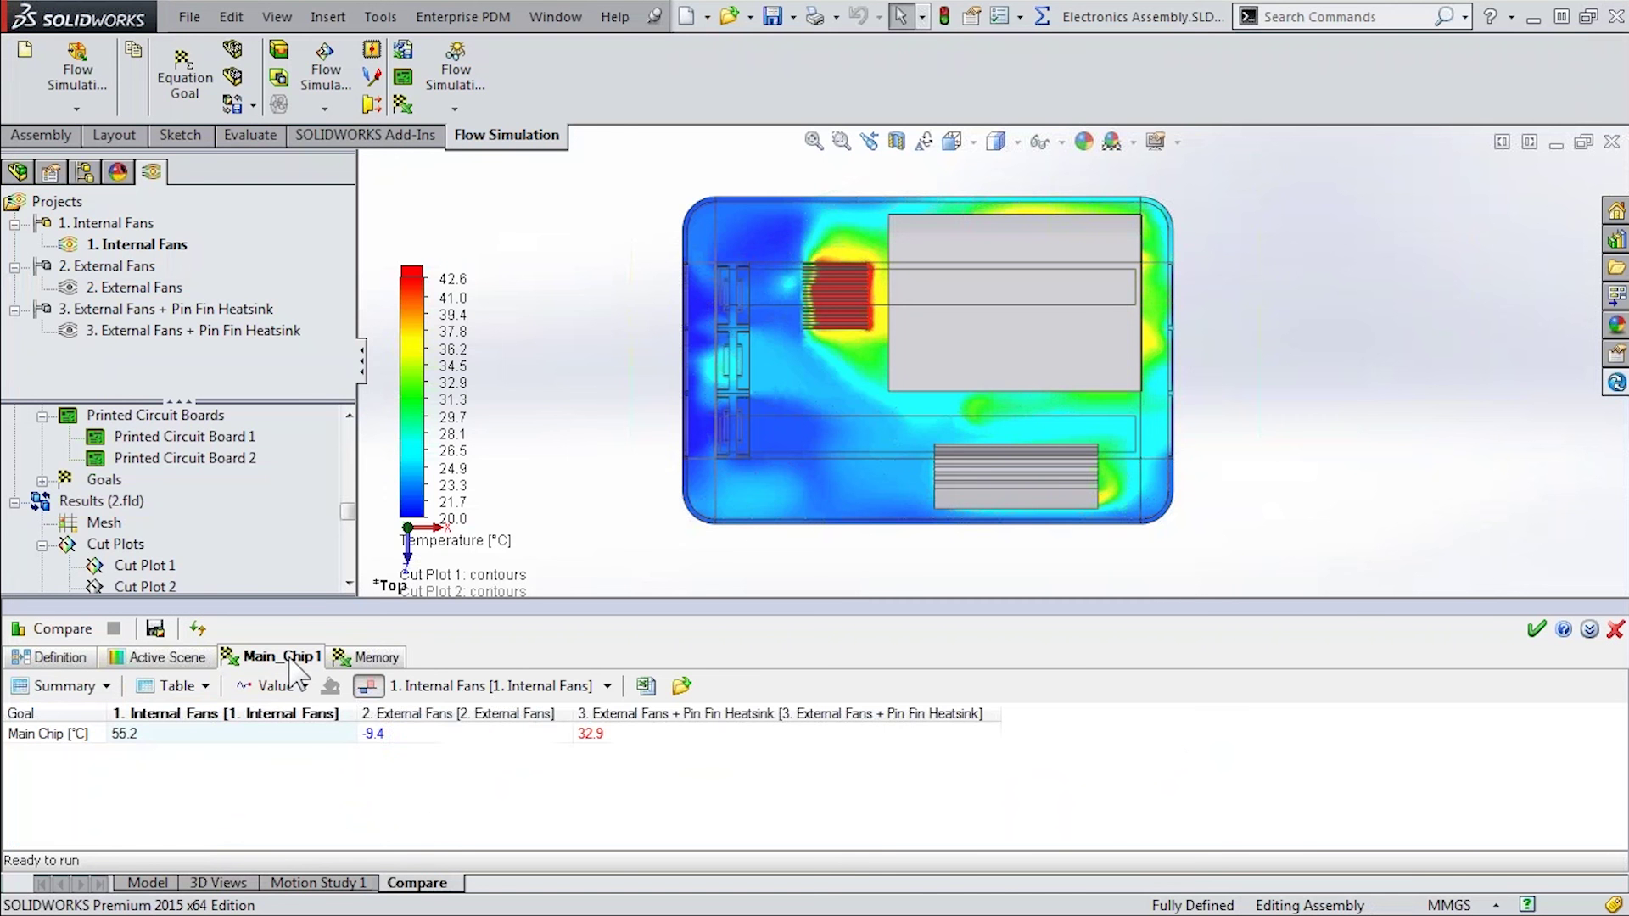
click(368, 685)
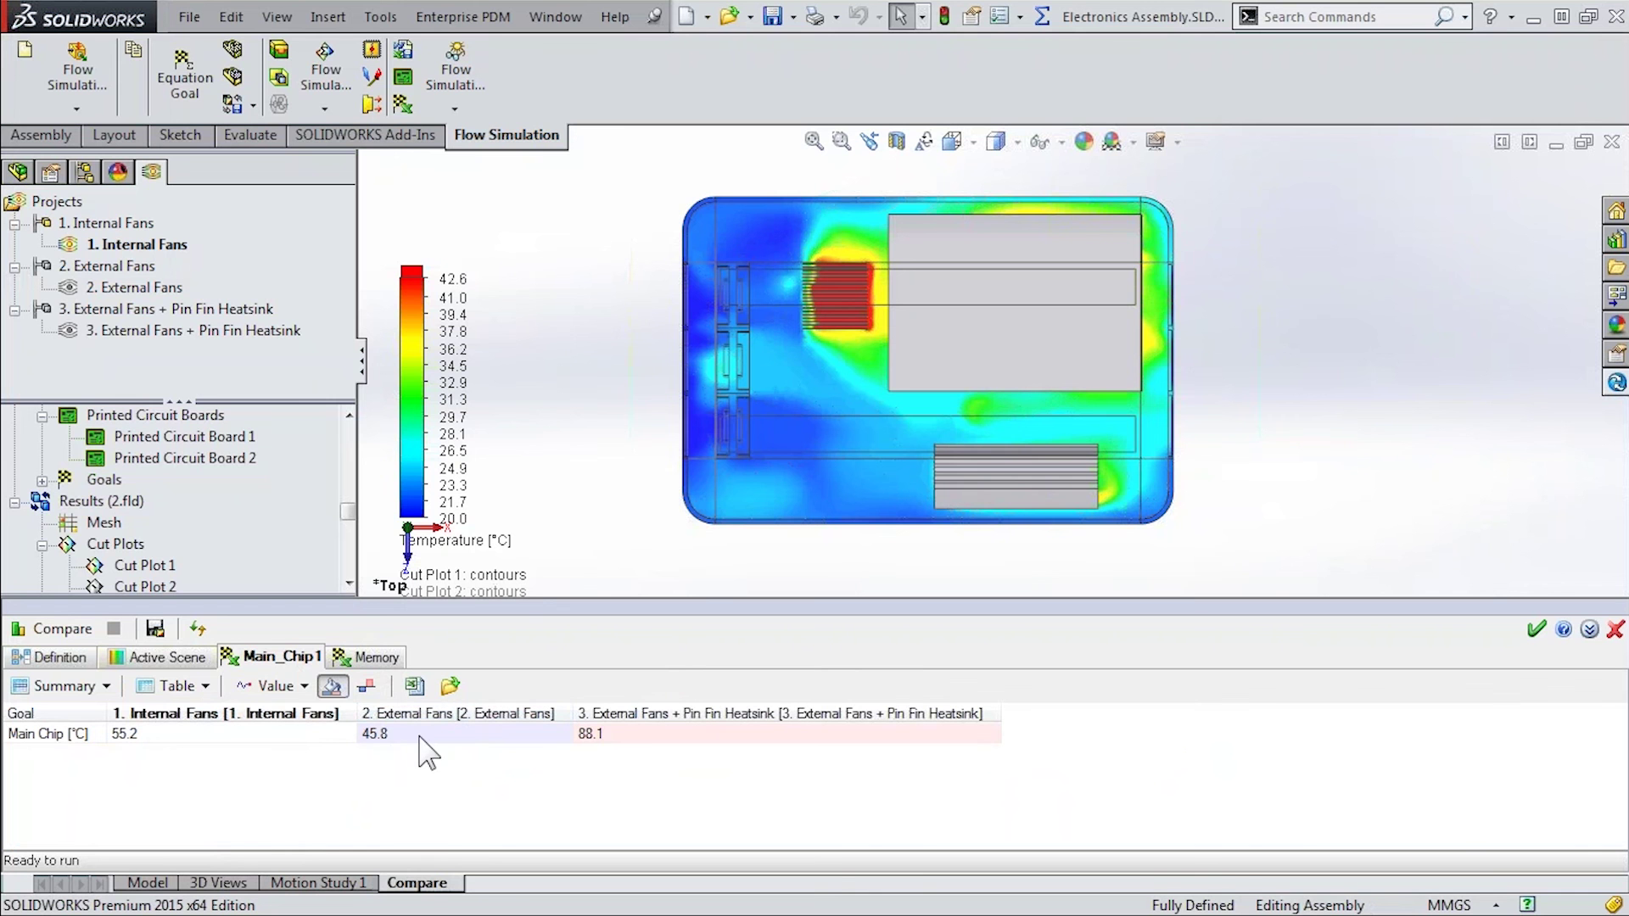
click(366, 661)
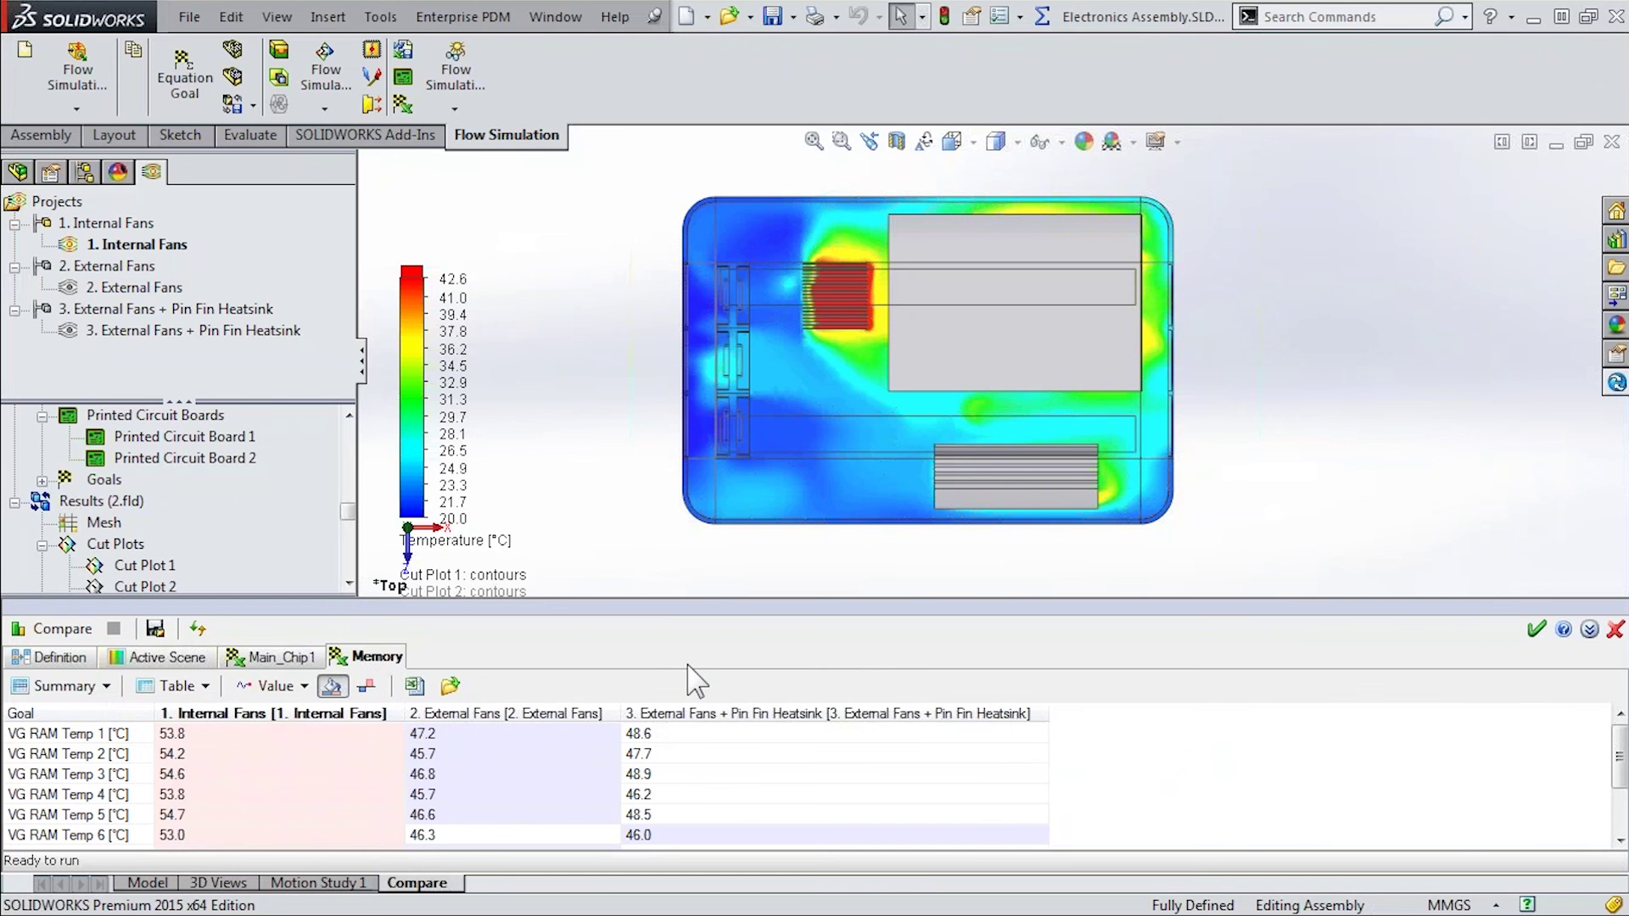
drag(691, 608, 691, 462)
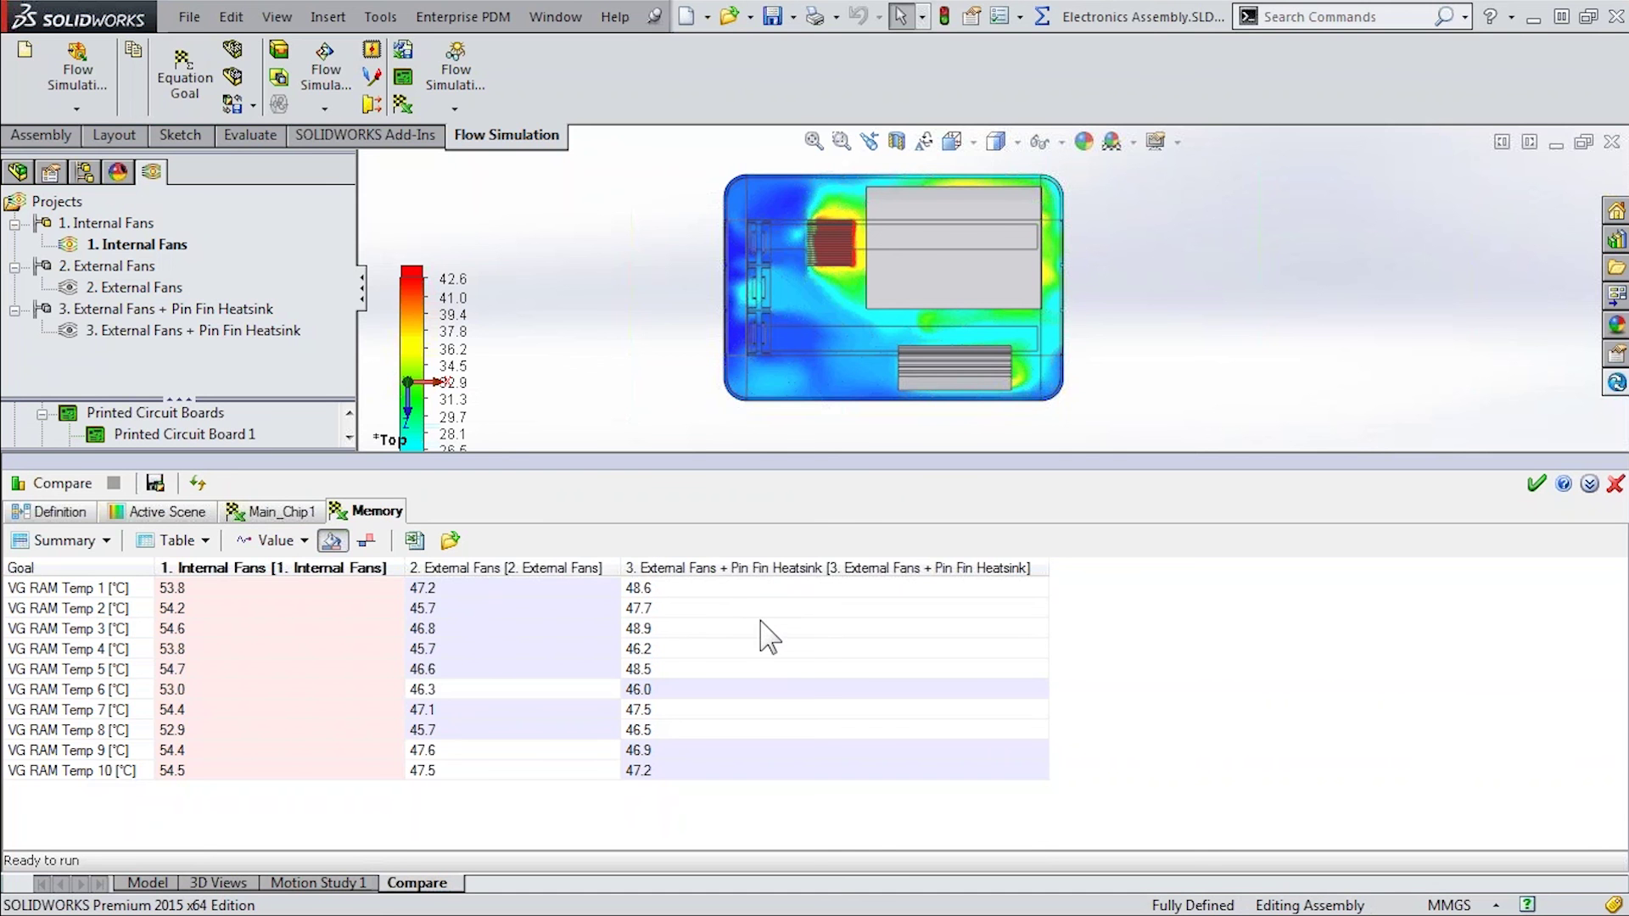
click(284, 512)
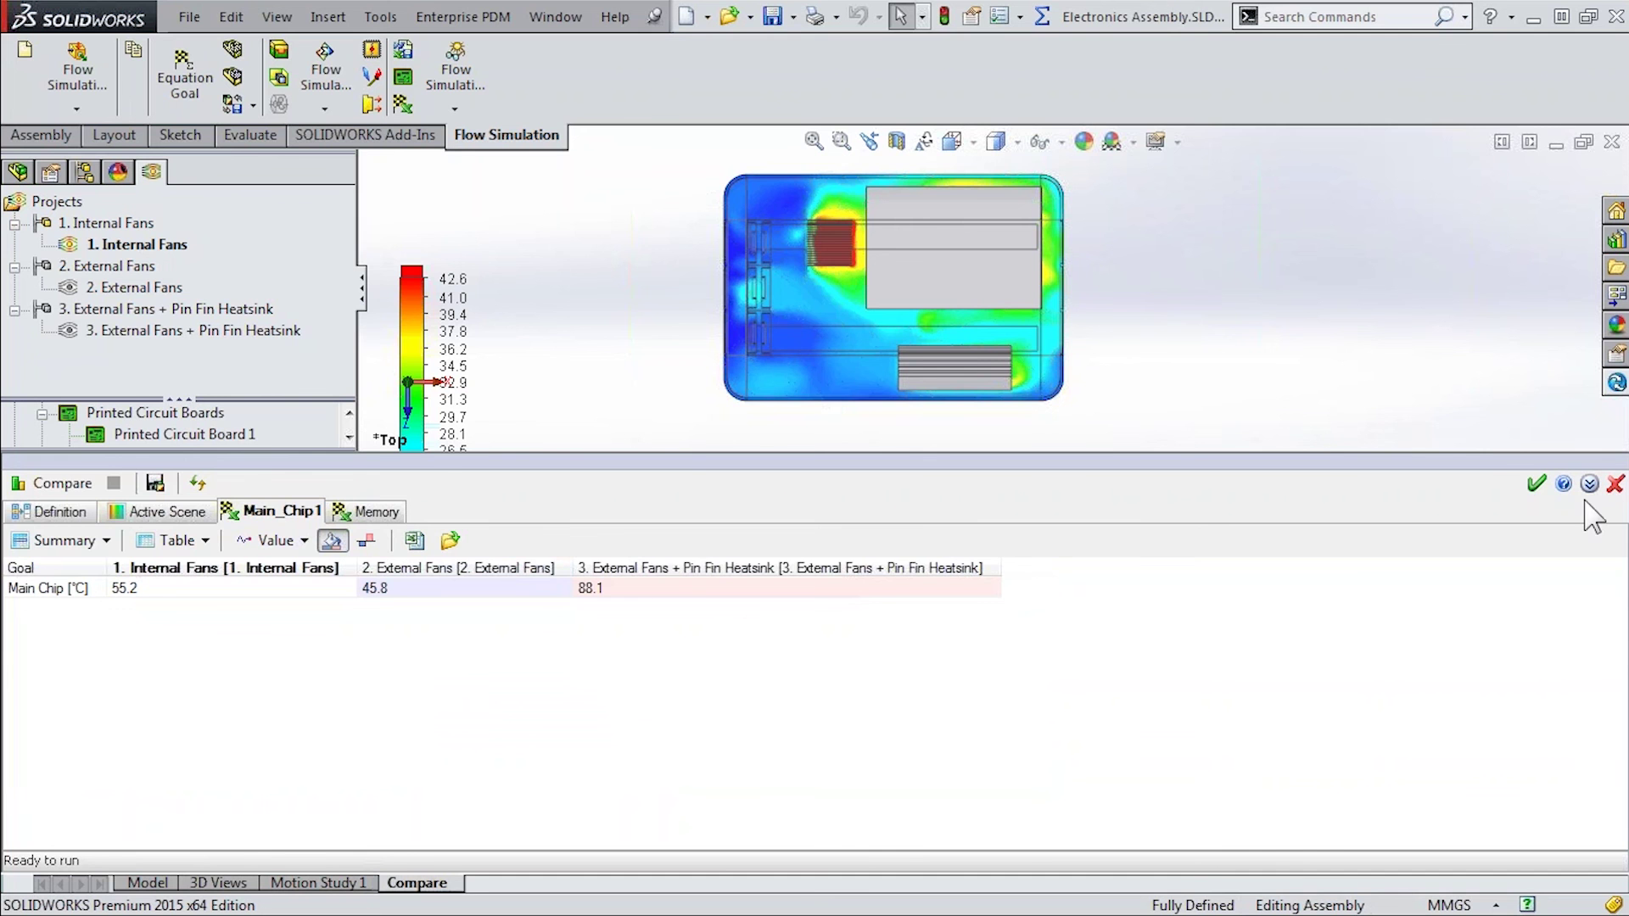
click(1615, 484)
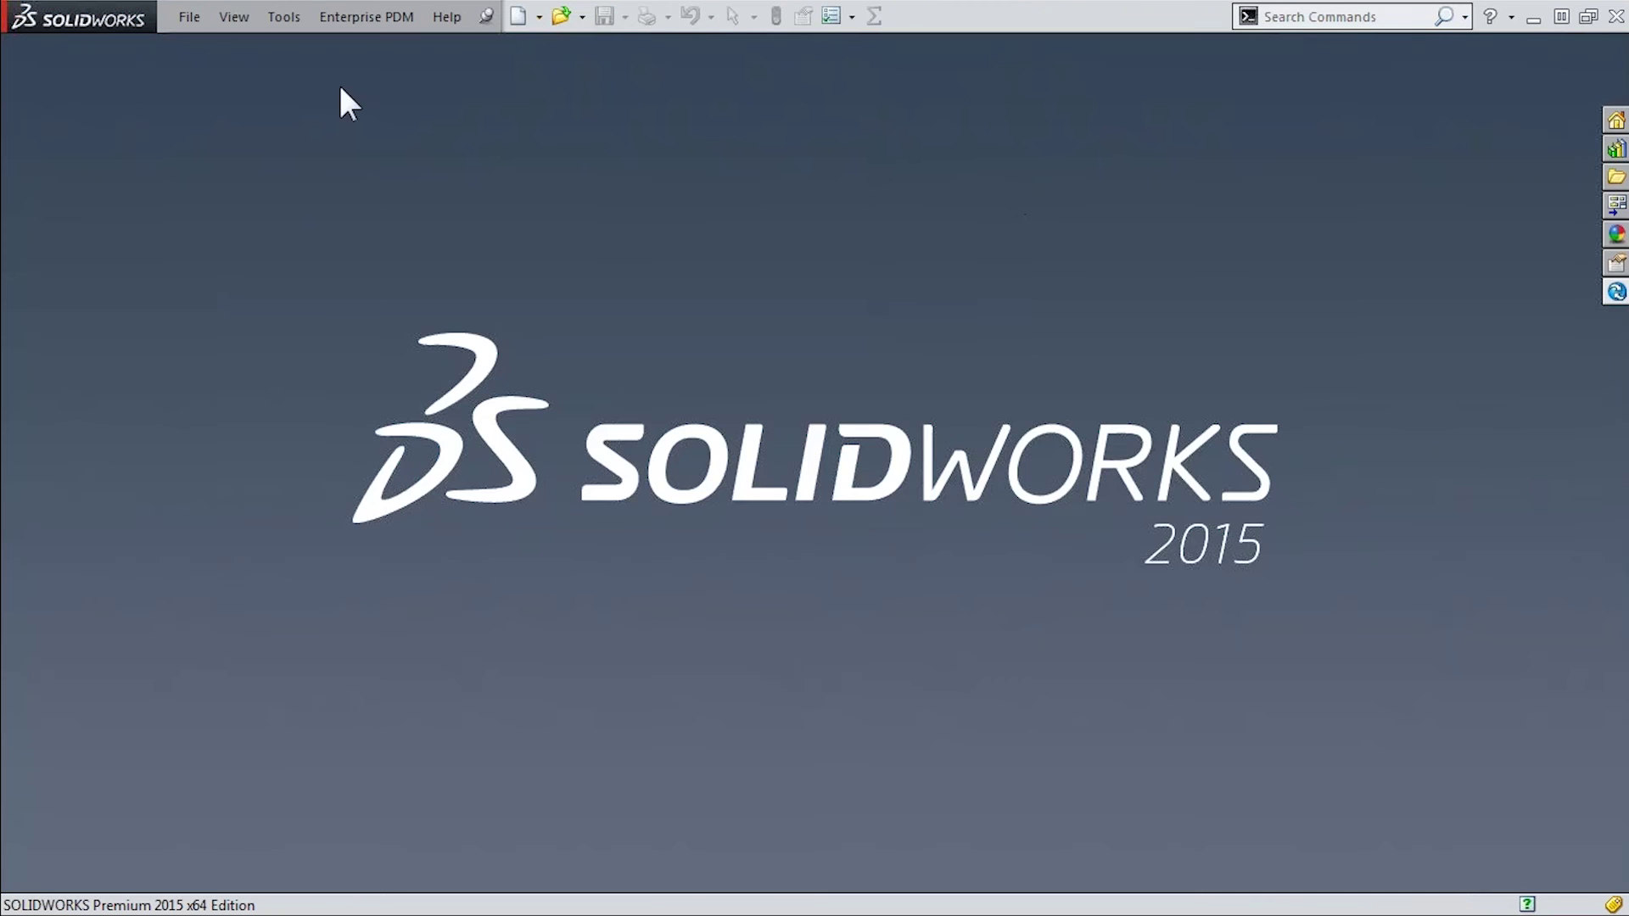
Open the recent assembly Computer_heatpipe_example.SLDASM and activate its Heat_pipe 10 fins project
click(185, 16)
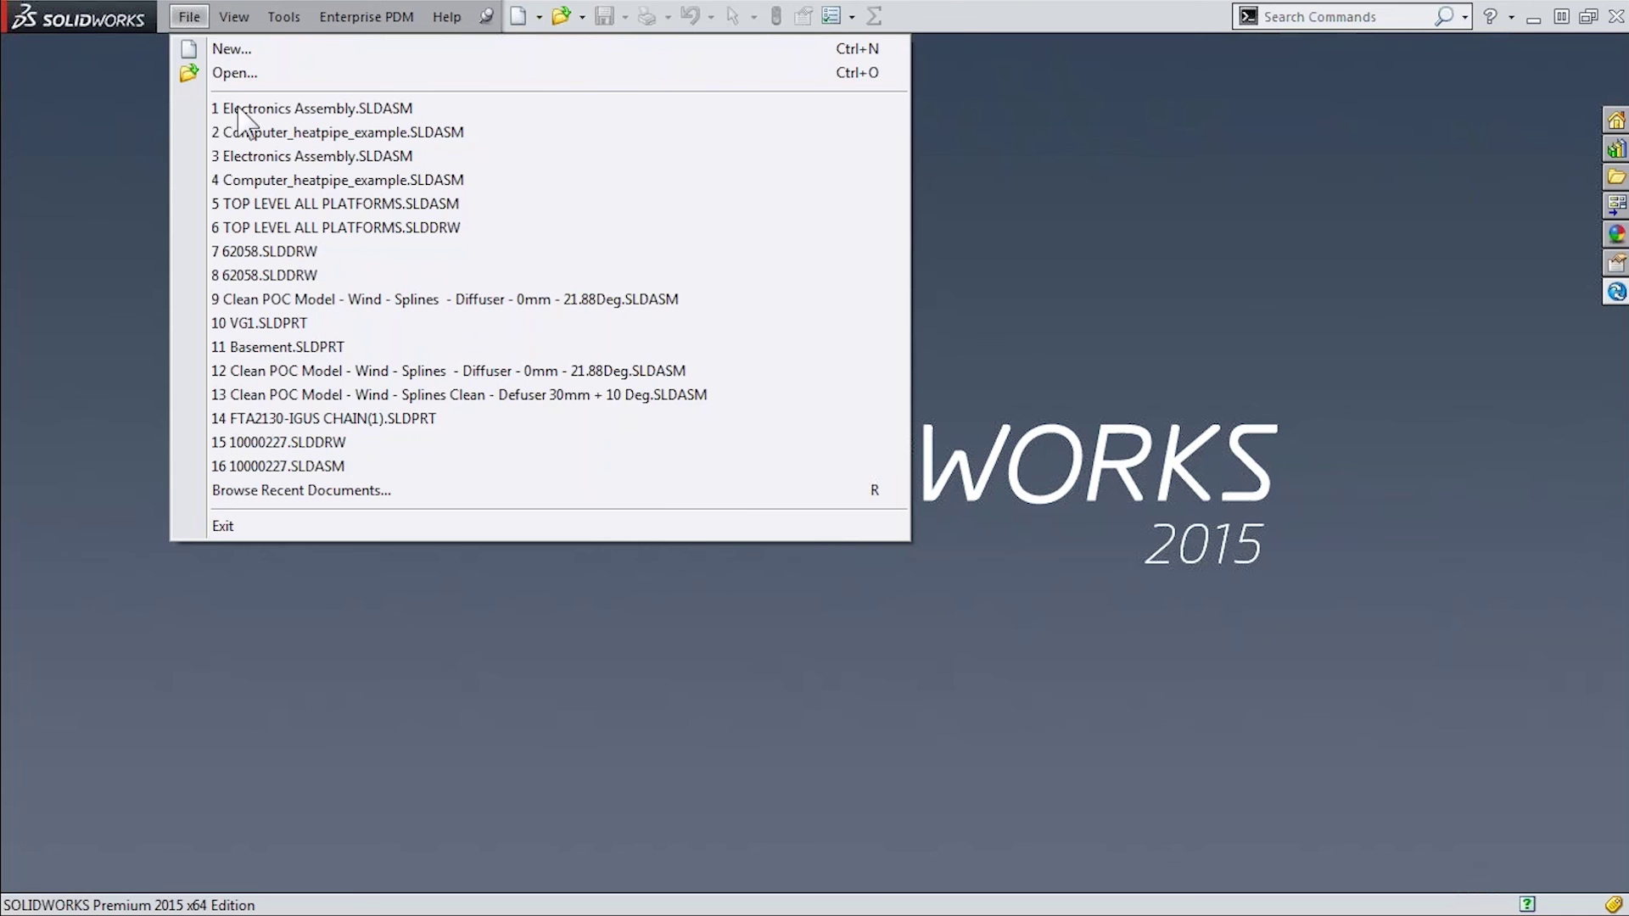
click(258, 134)
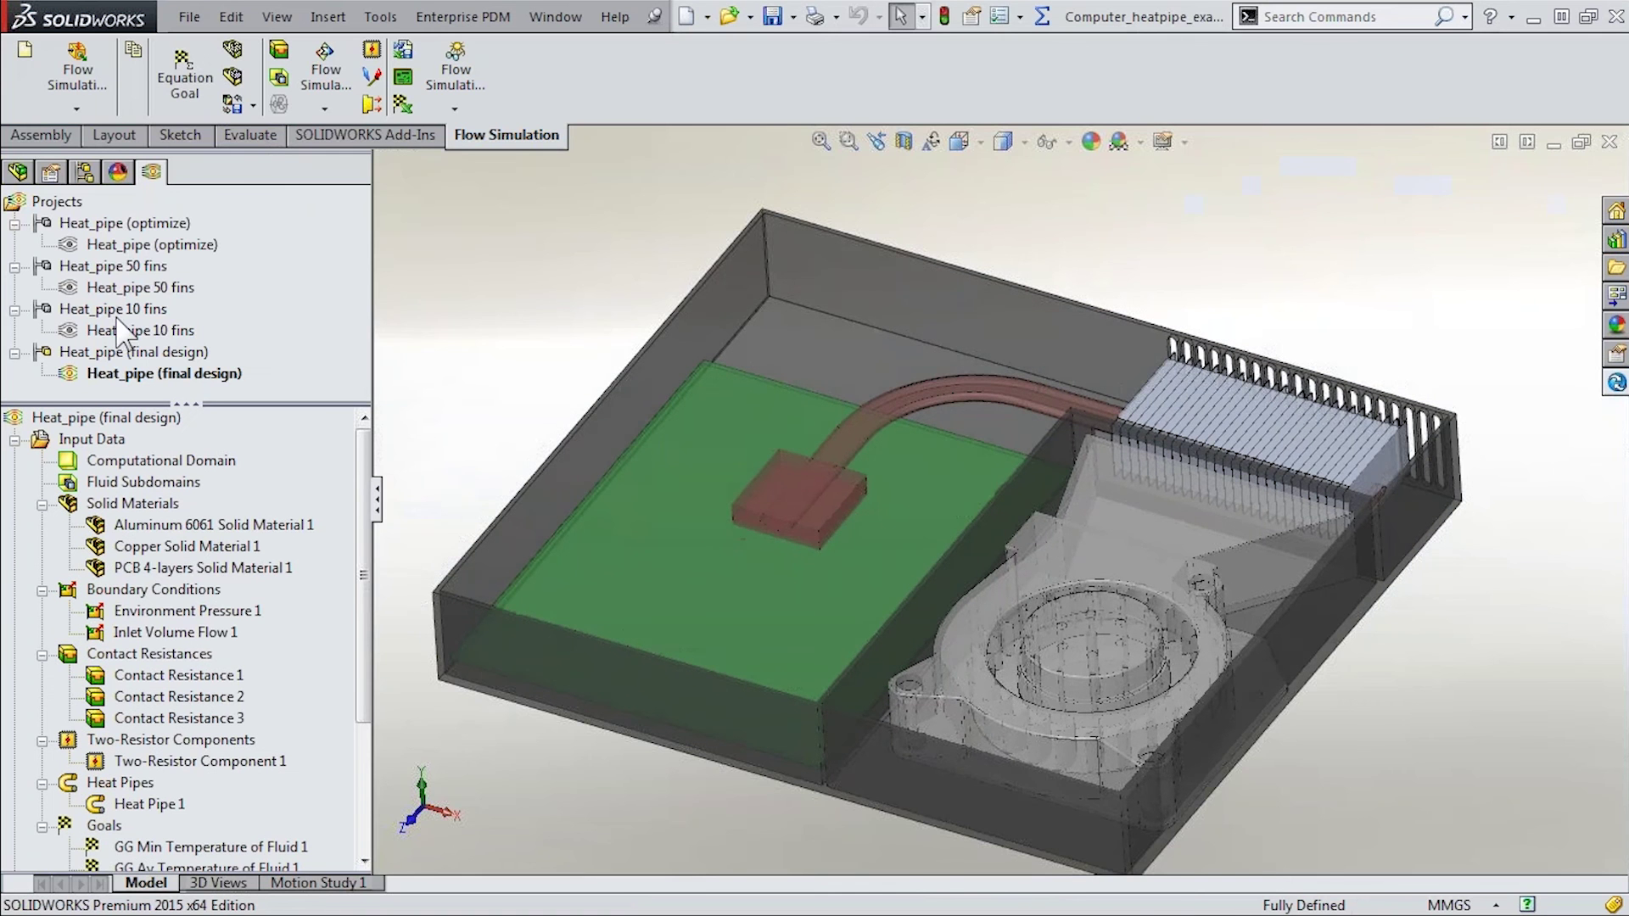
double_click(119, 310)
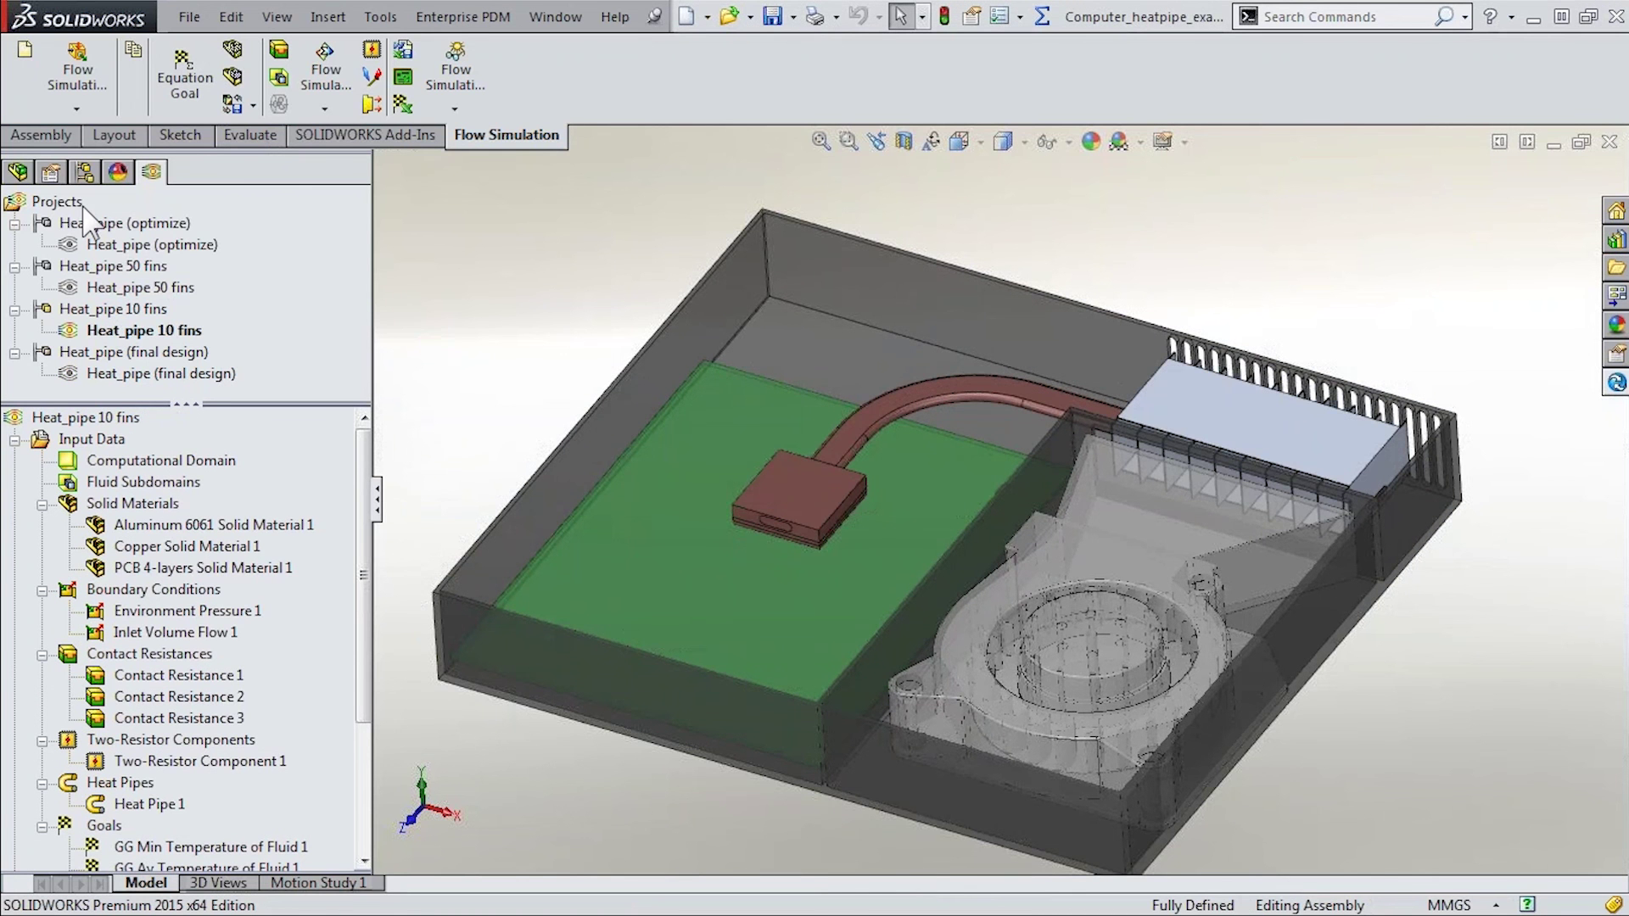
Start a new Flow Simulation project with the Wizard, keeping the proposed project name and the current configuration
click(18, 172)
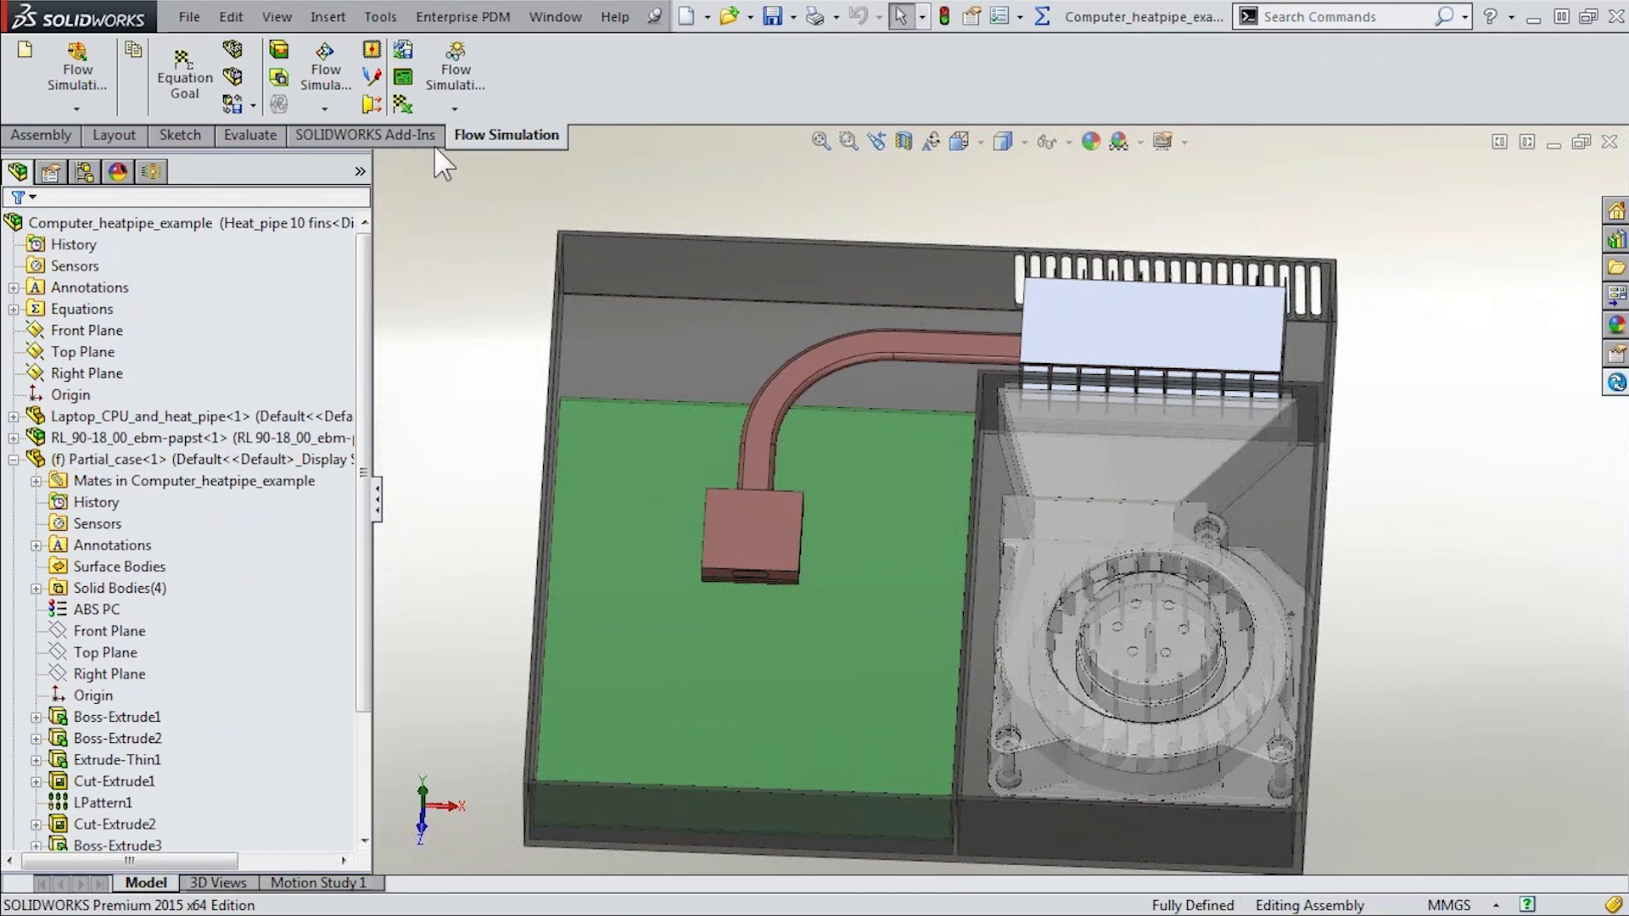
click(384, 12)
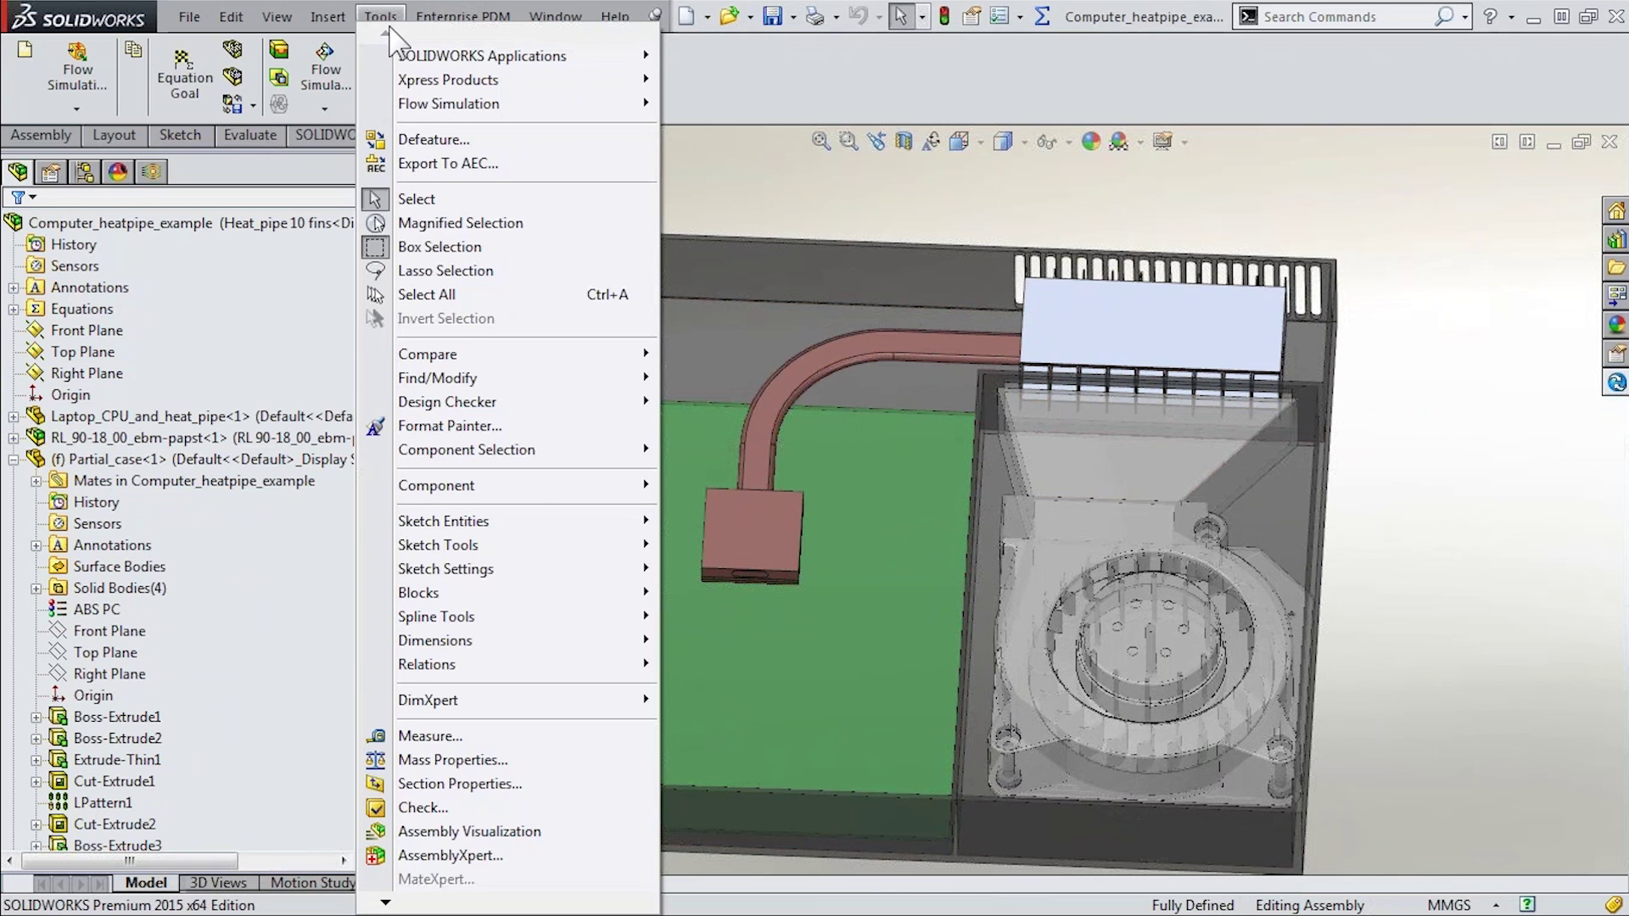
mouse_move(458, 104)
mouse_move(226, 145)
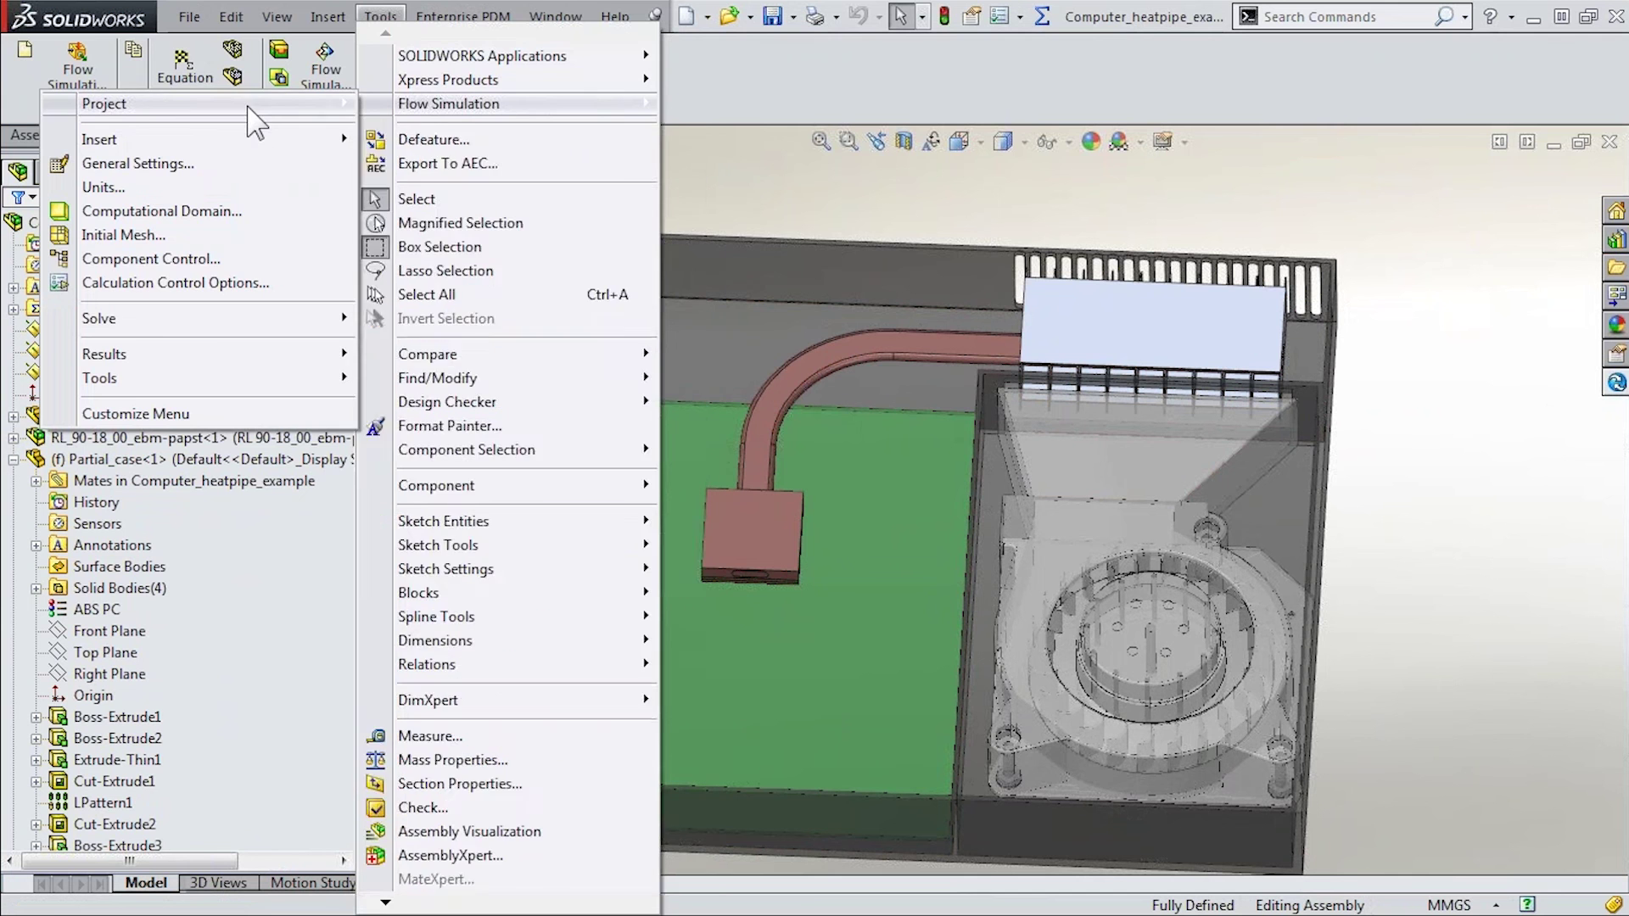
mouse_move(169, 103)
click(416, 127)
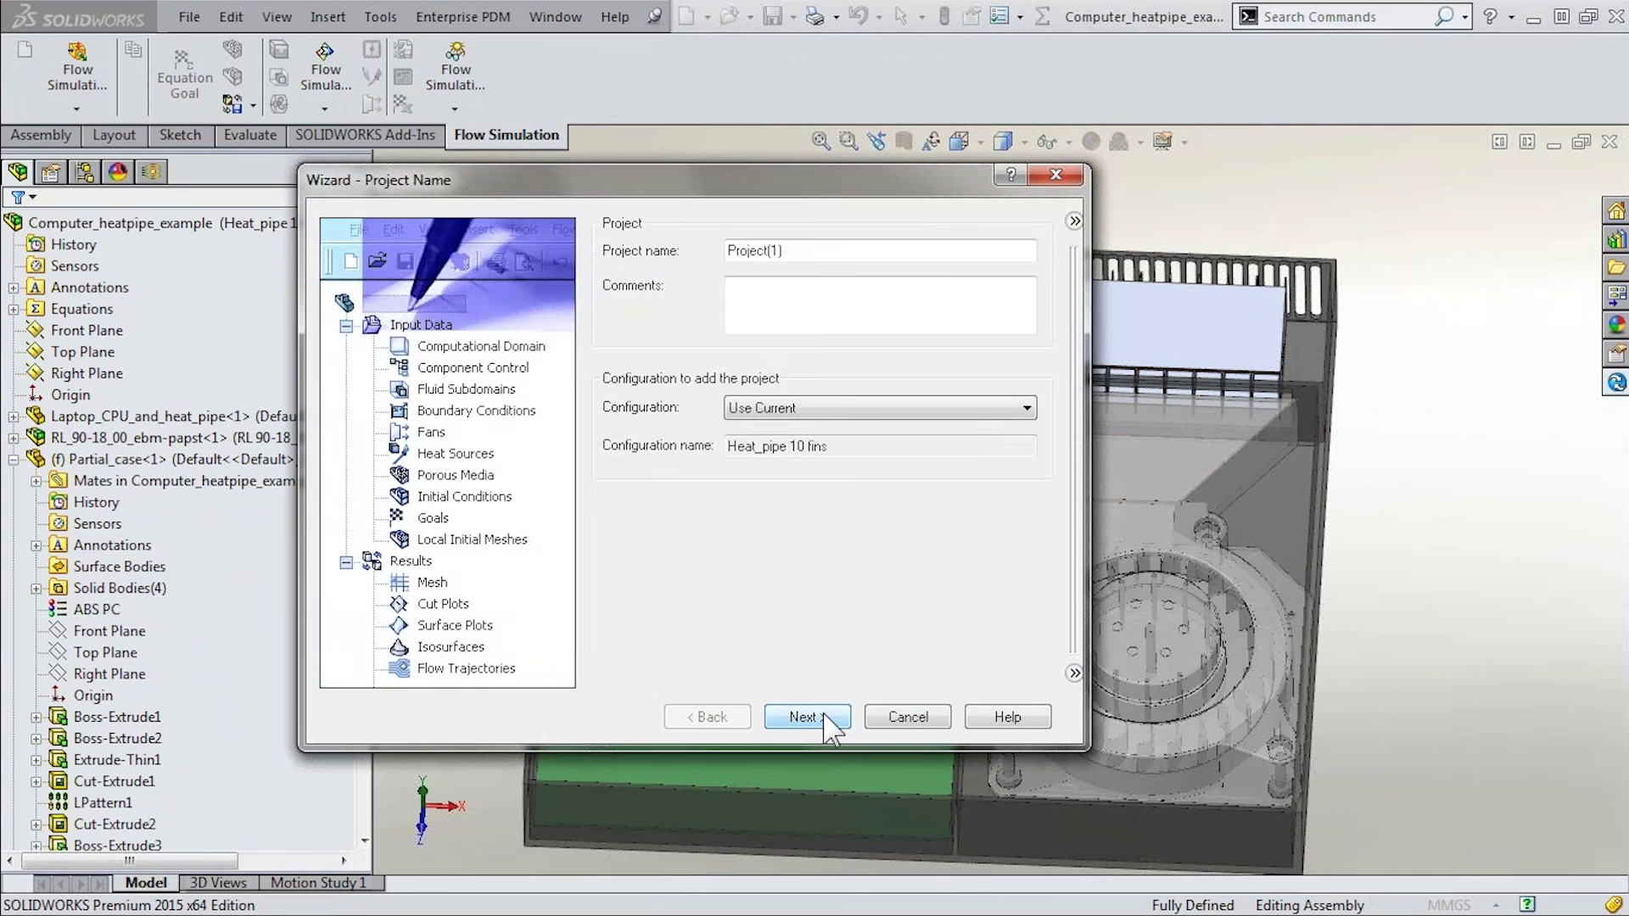
click(819, 718)
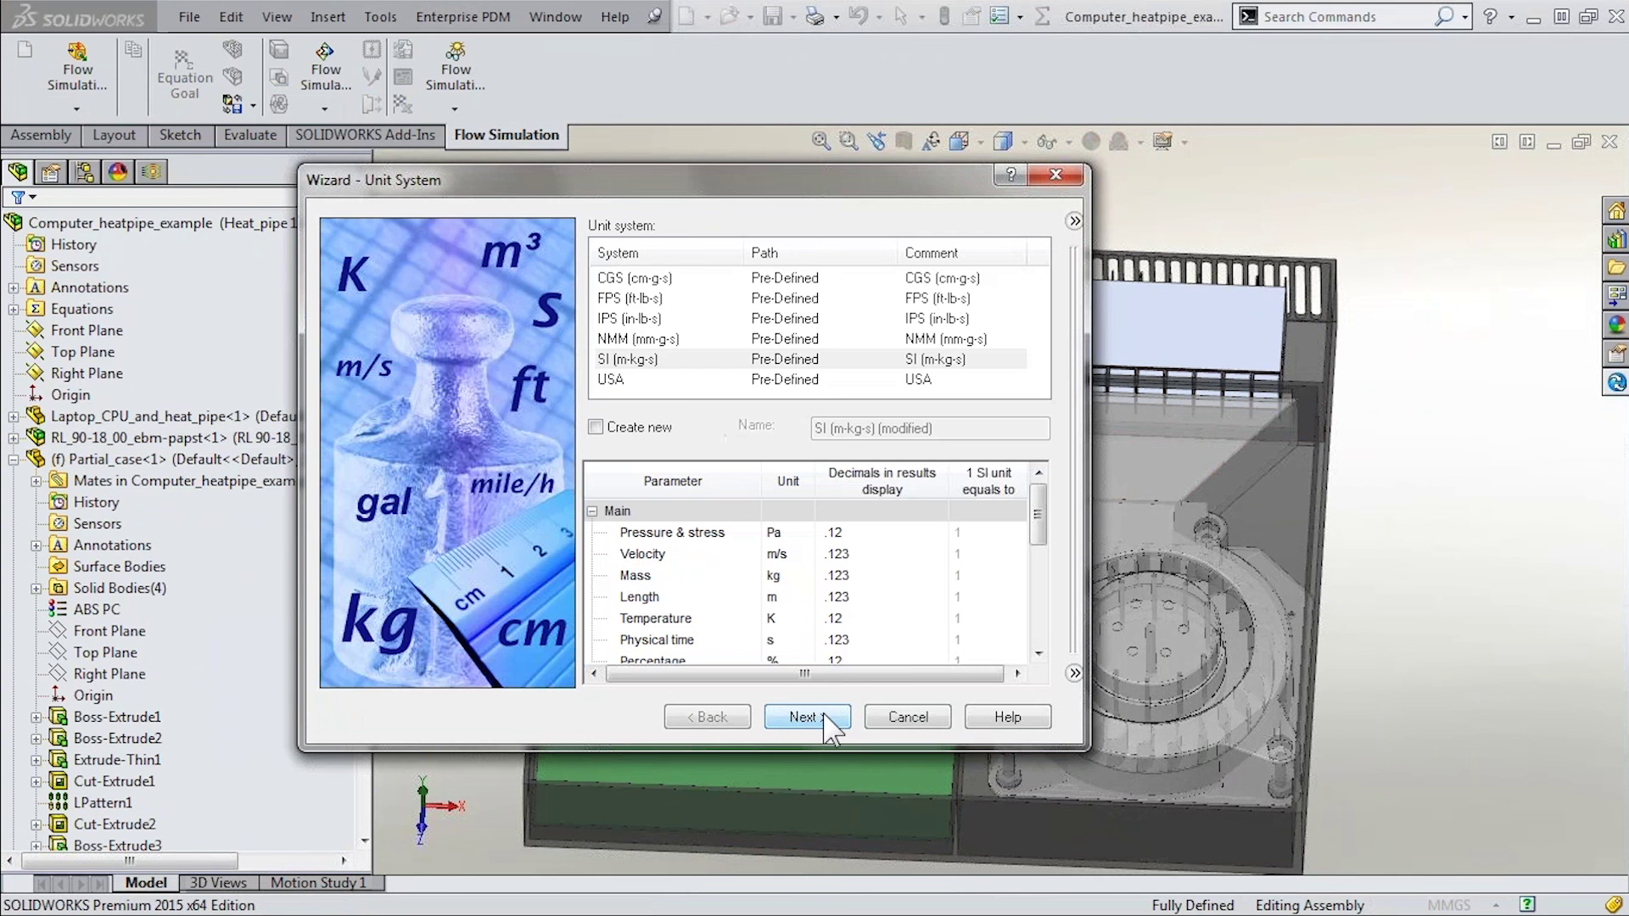
Set the temperature unit to Celsius in the SI unit system and continue to the analysis type
click(793, 619)
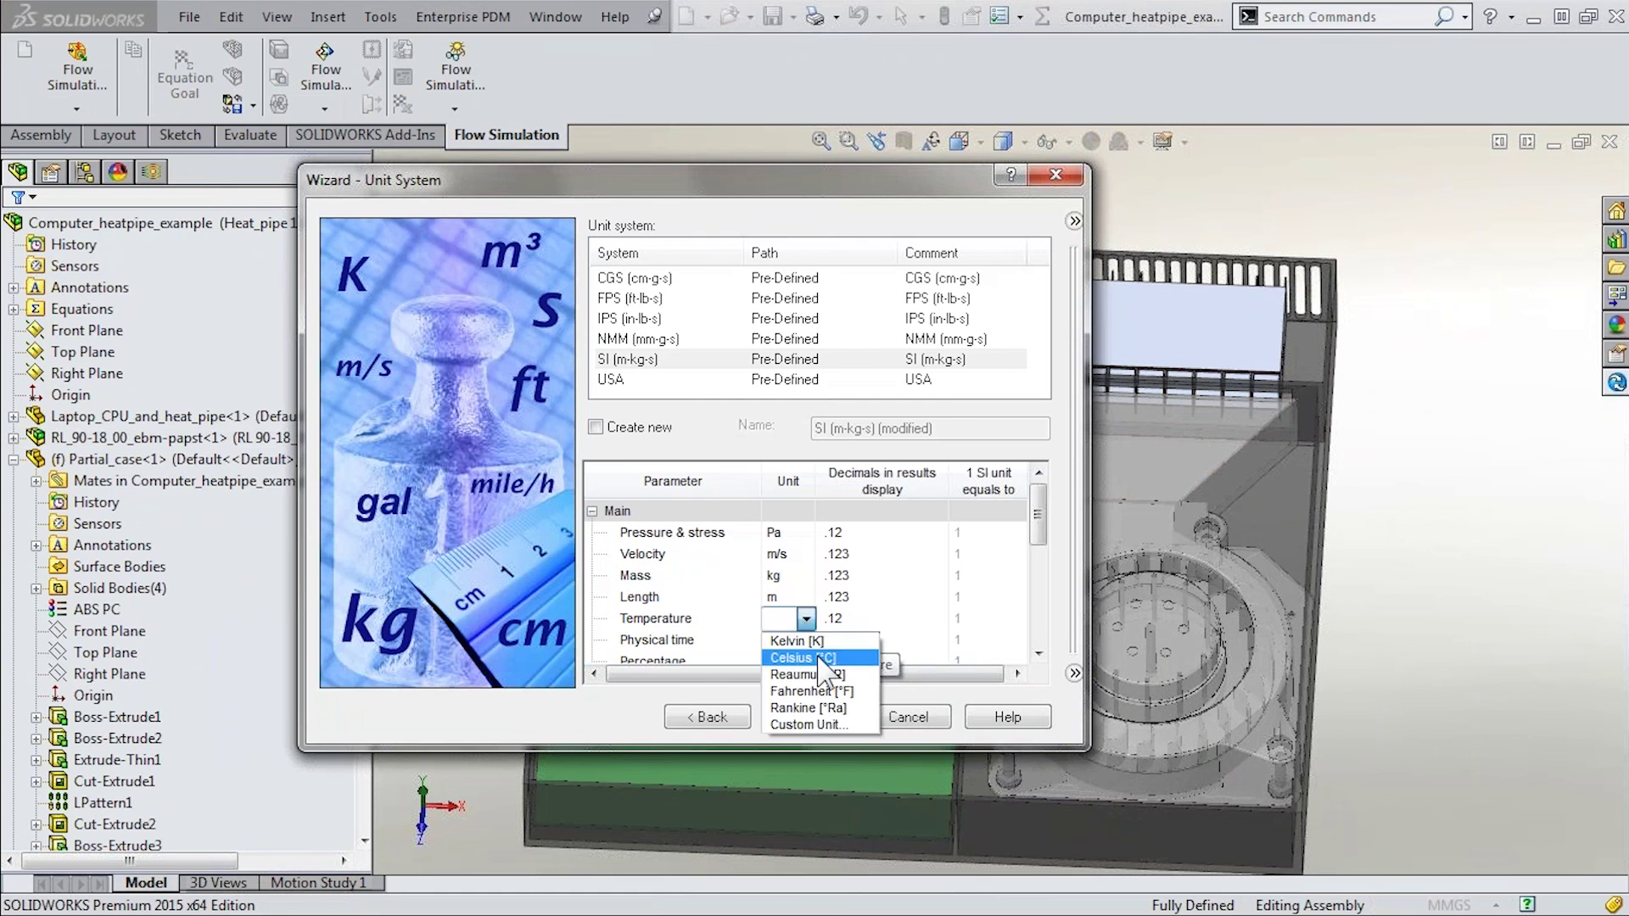
click(820, 659)
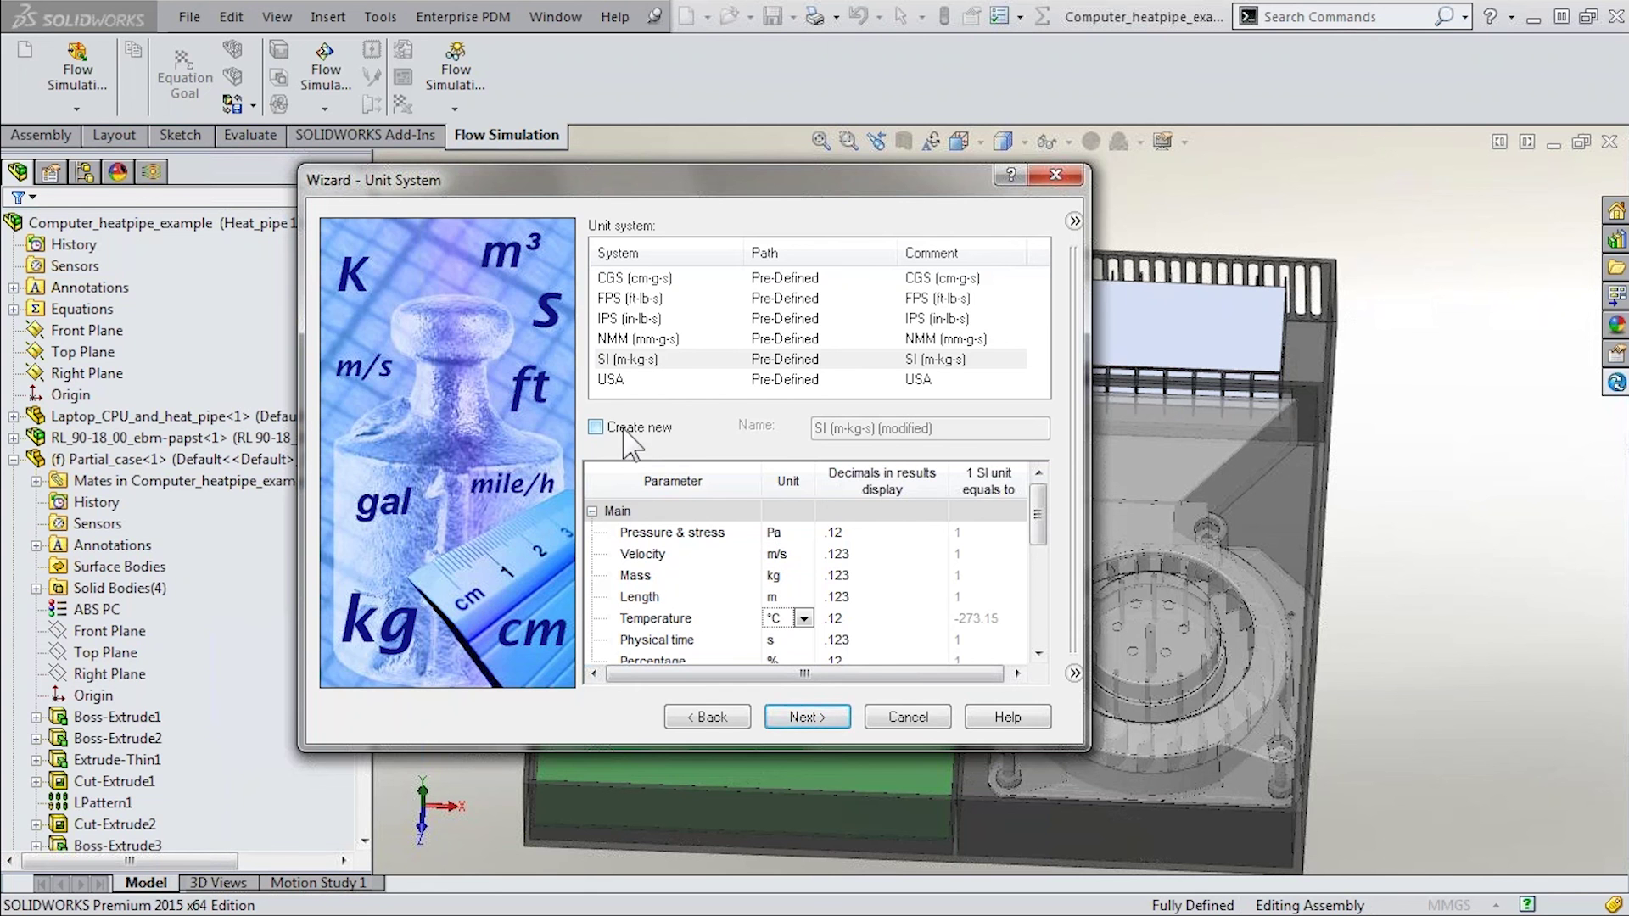
click(813, 716)
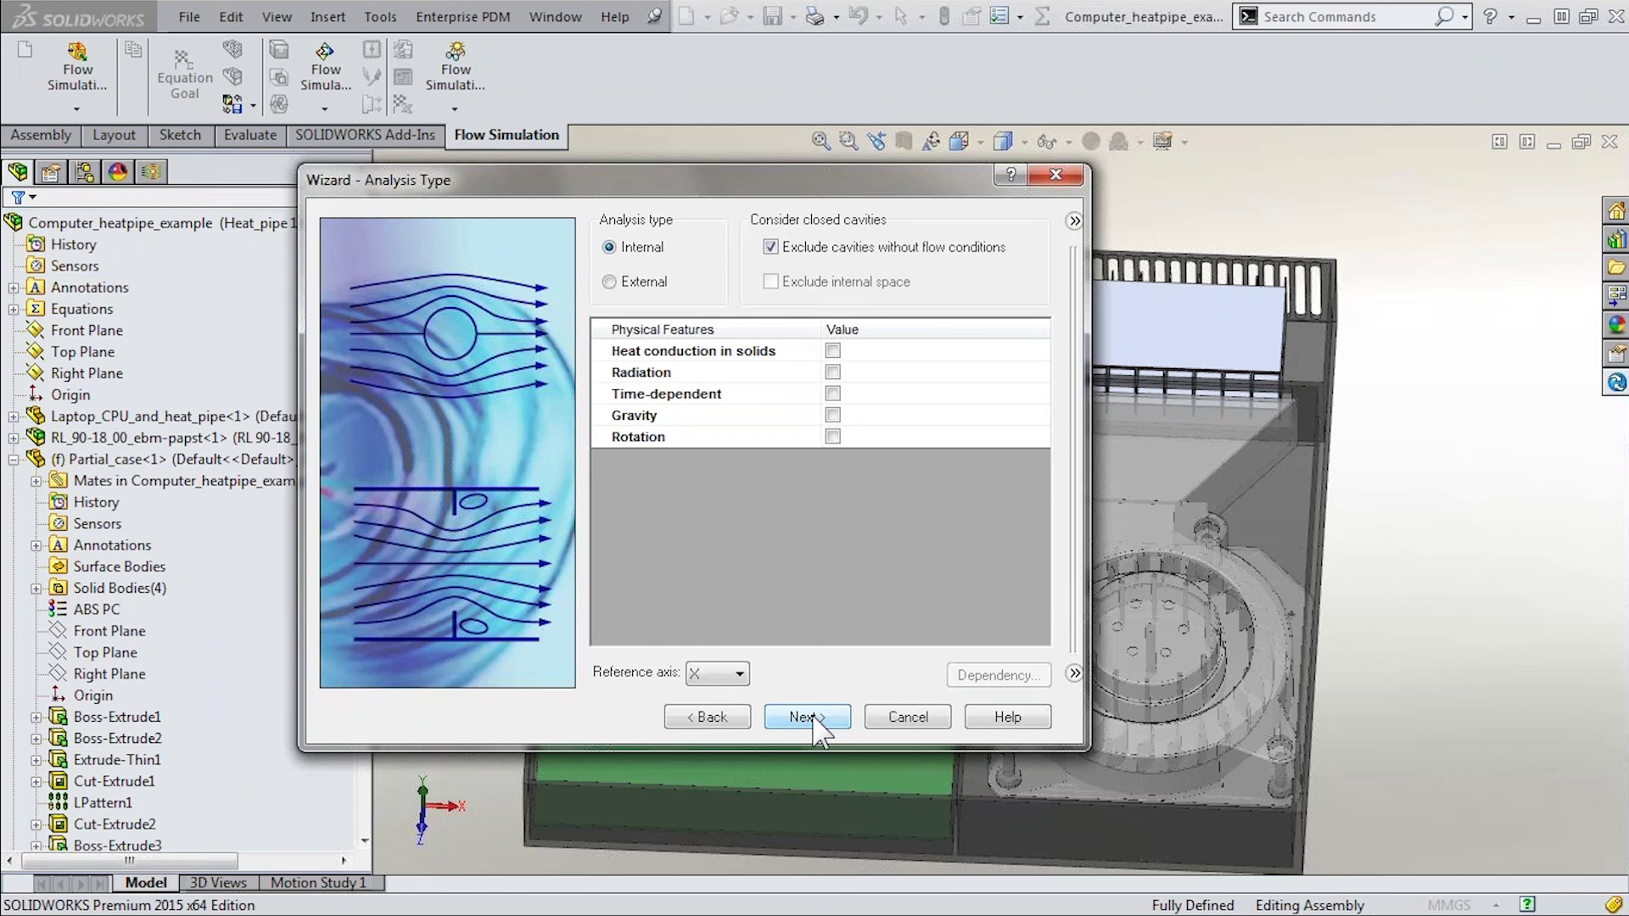
Enable heat conduction in solids and gravity for the internal analysis and check the gravity direction on the model
click(833, 351)
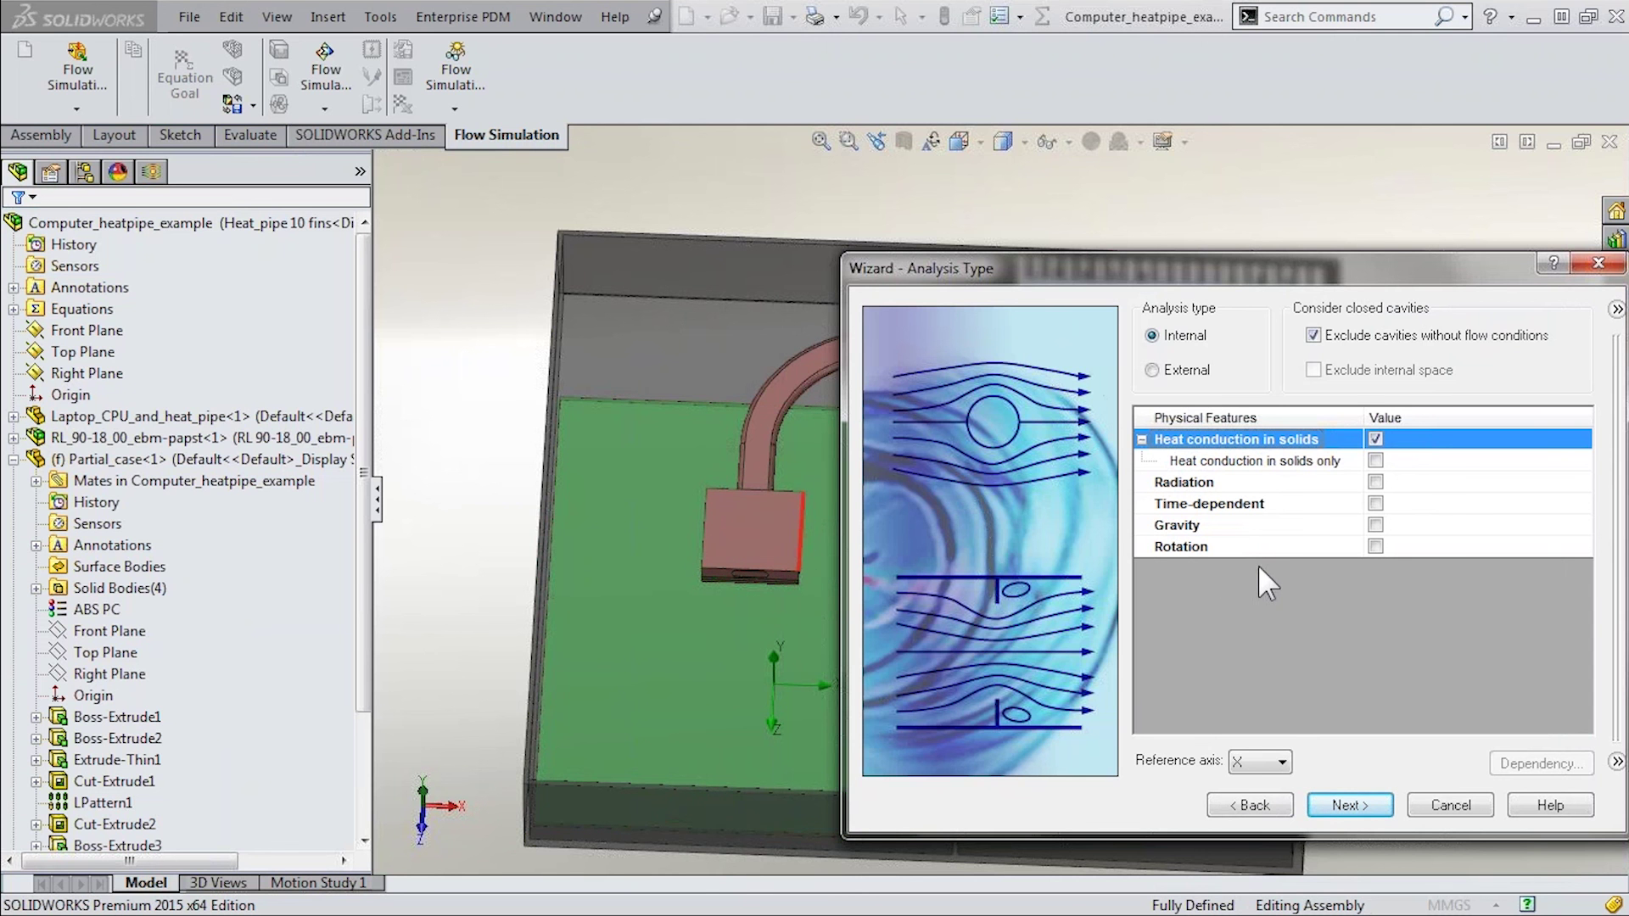
click(1375, 525)
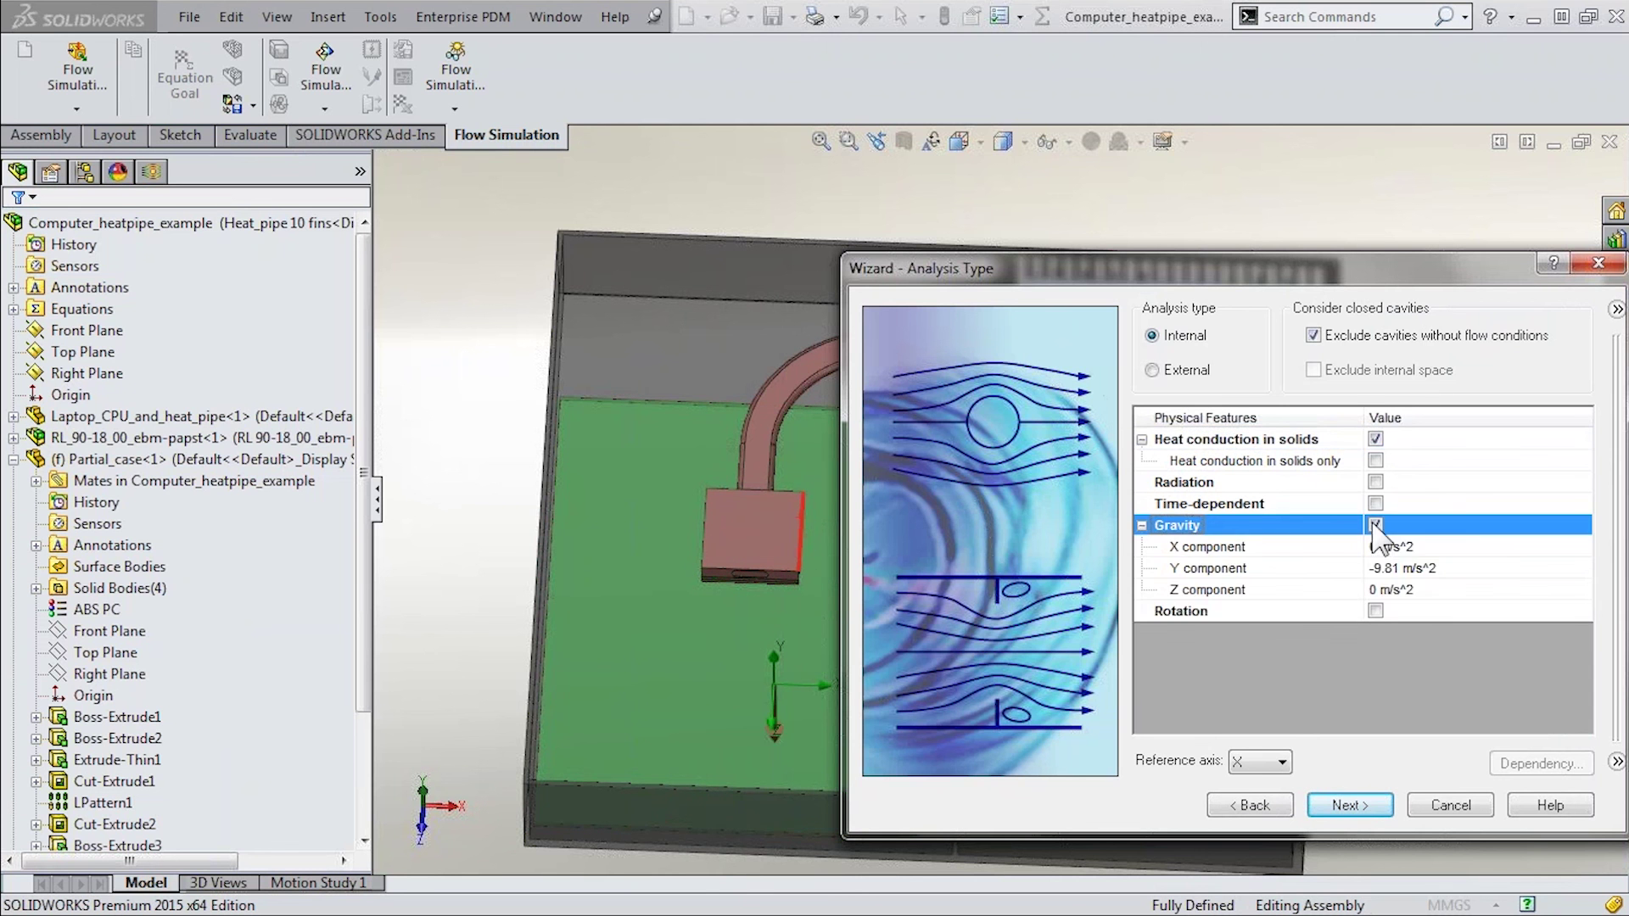
middle_drag(817, 705, 759, 656)
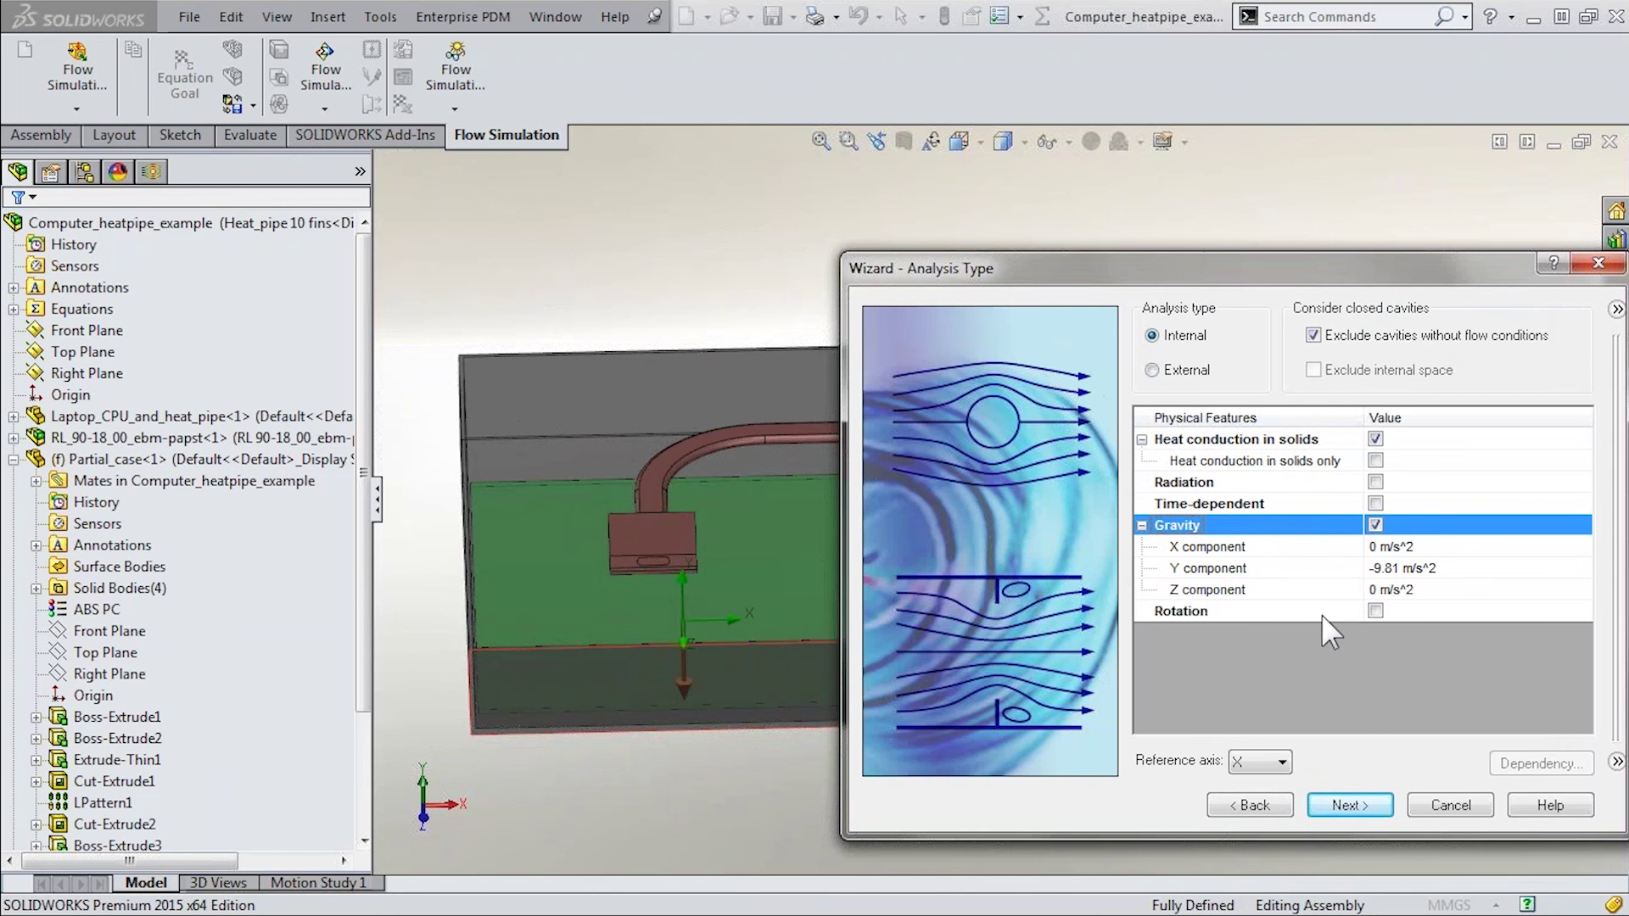
Enable rotation with the type Local region(s) (Sliding), accepting the time-dependent analysis
click(1375, 611)
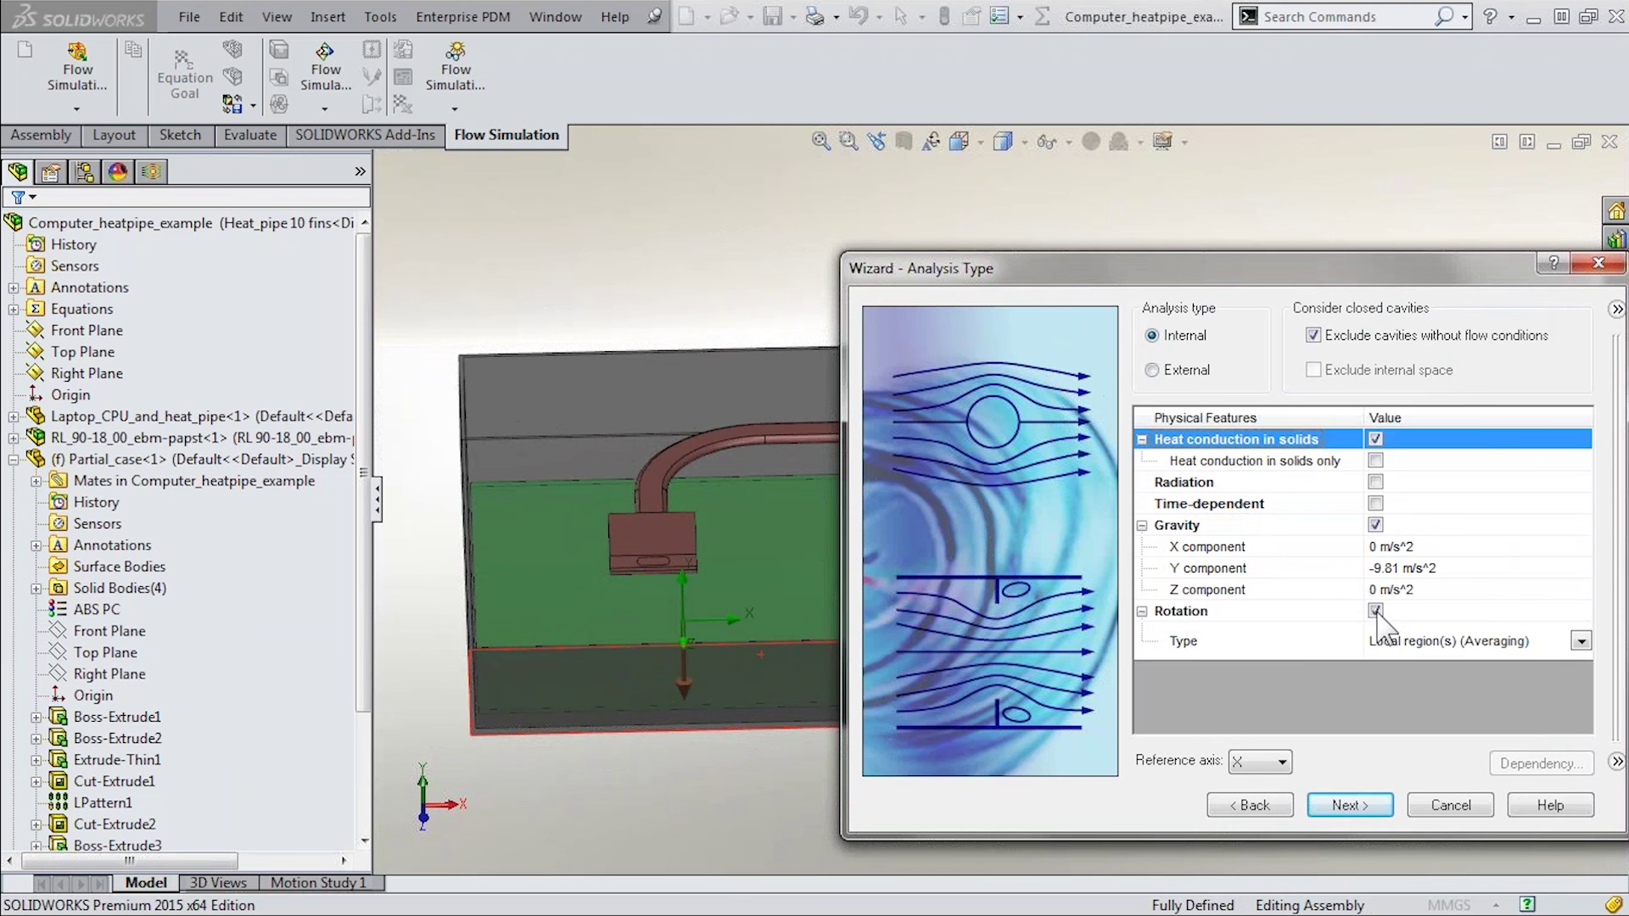
click(1580, 643)
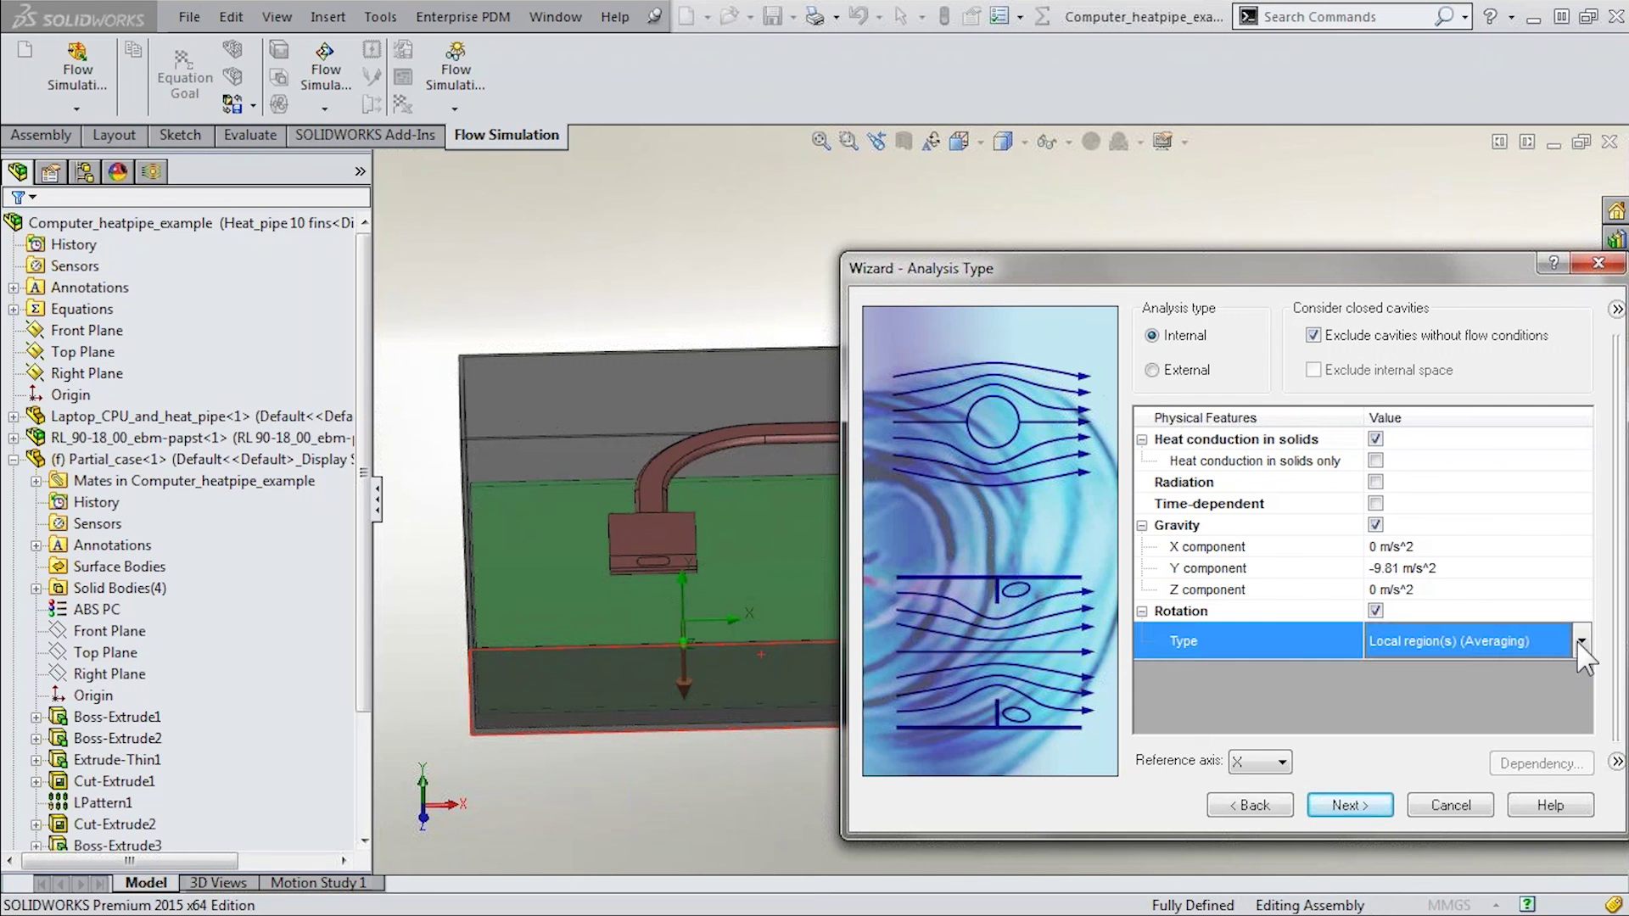
click(1580, 642)
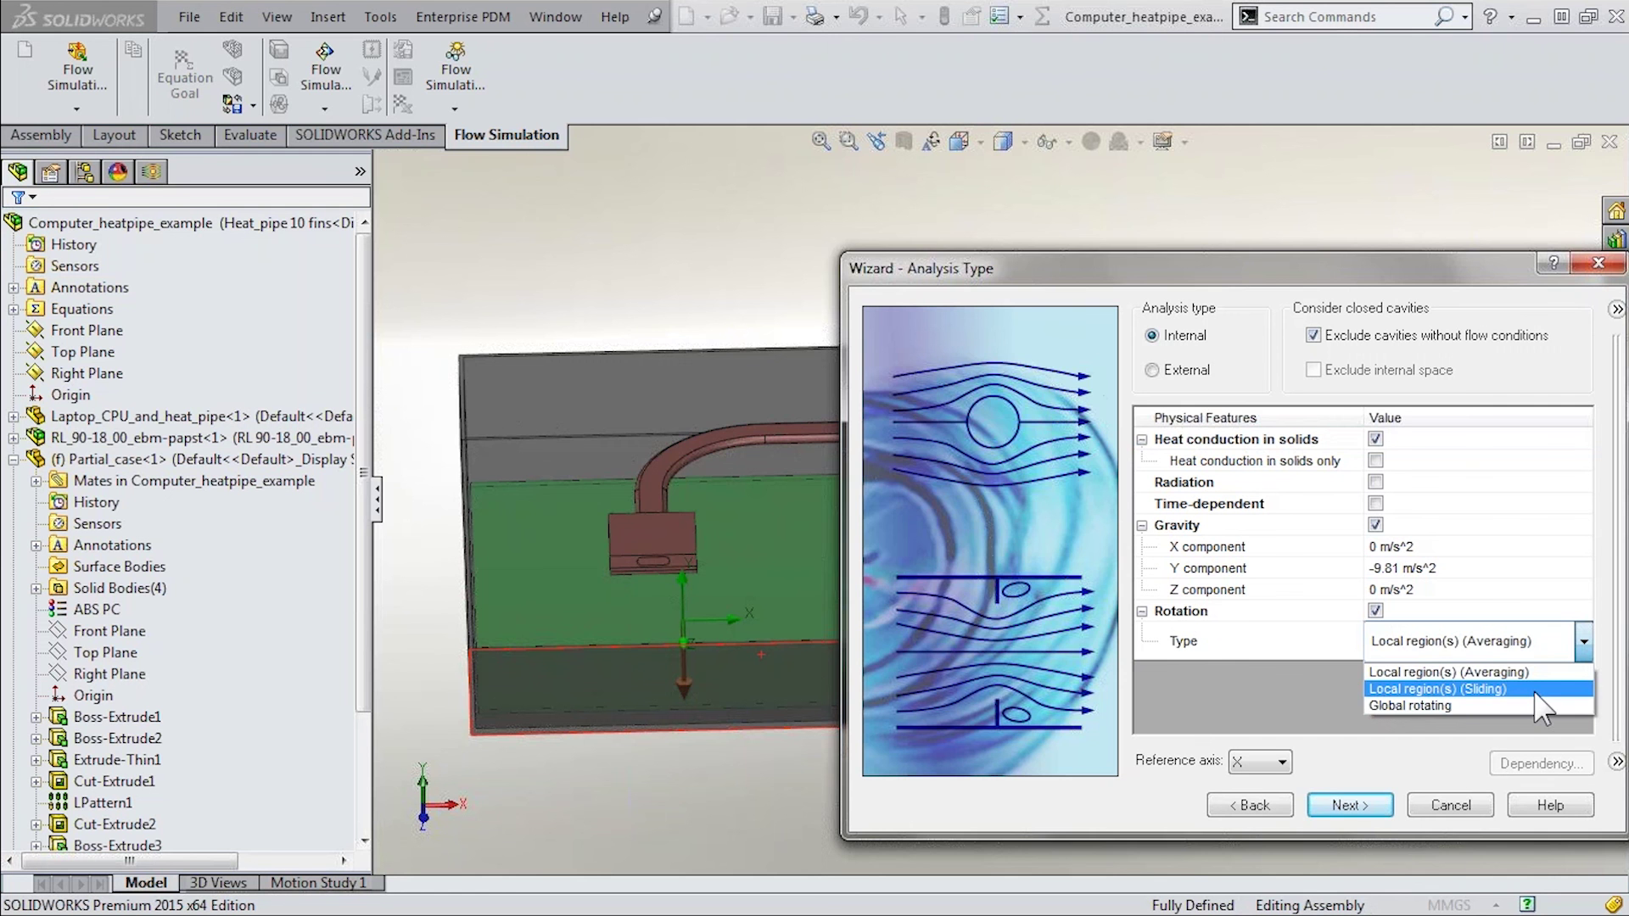
click(1536, 690)
click(802, 571)
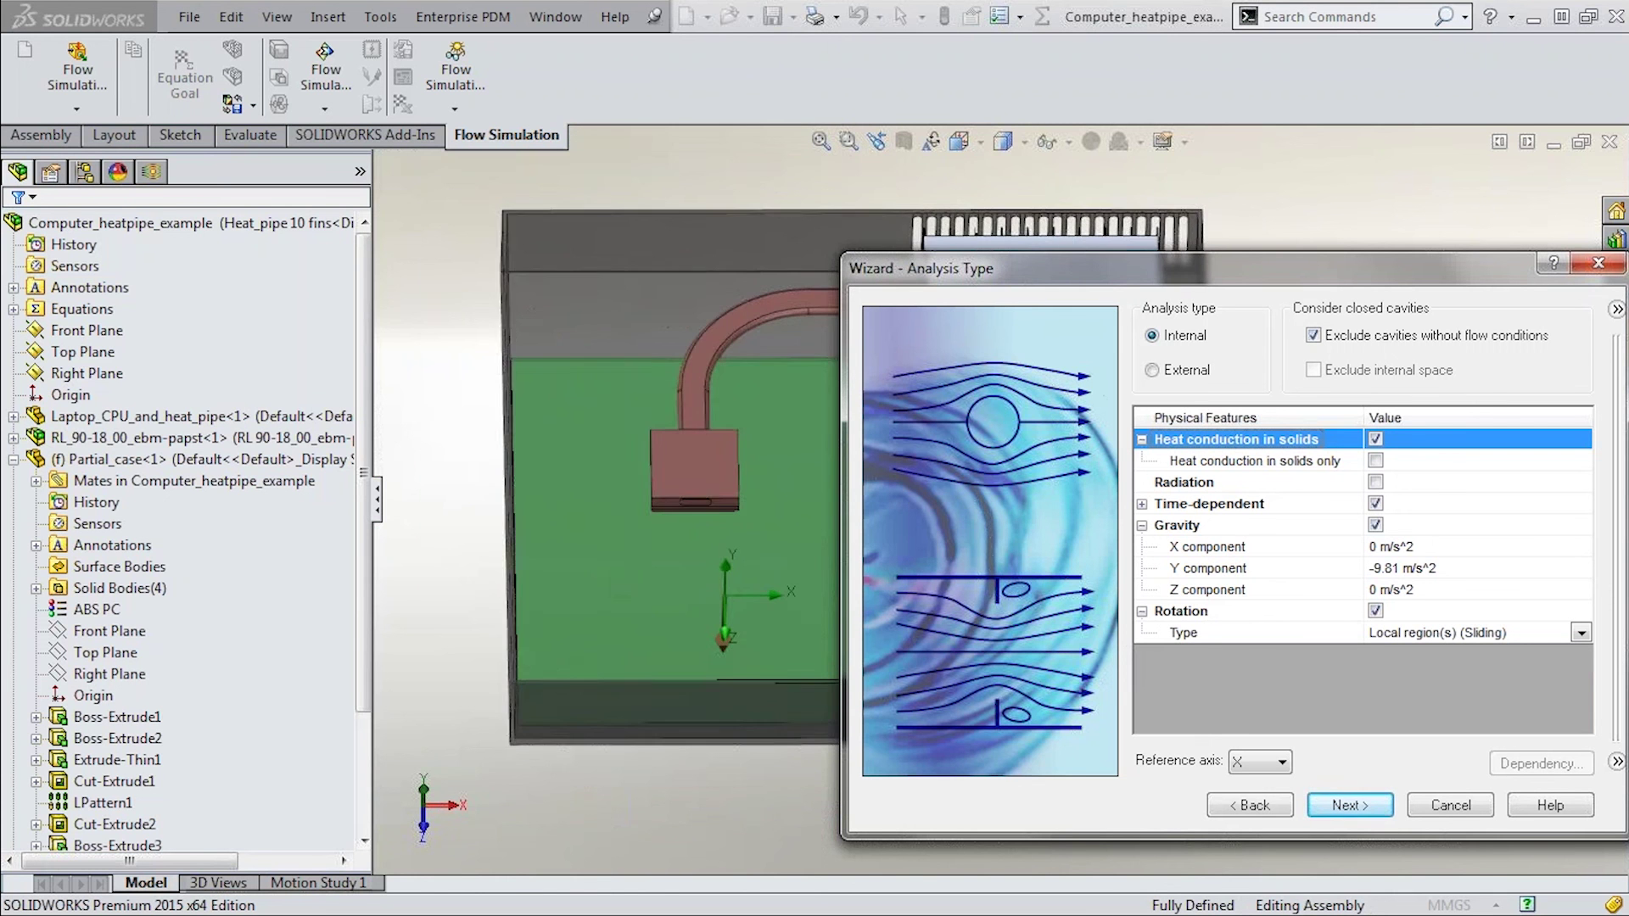
Disable the rotation and time-dependent options and continue to the default fluid settings
click(1376, 611)
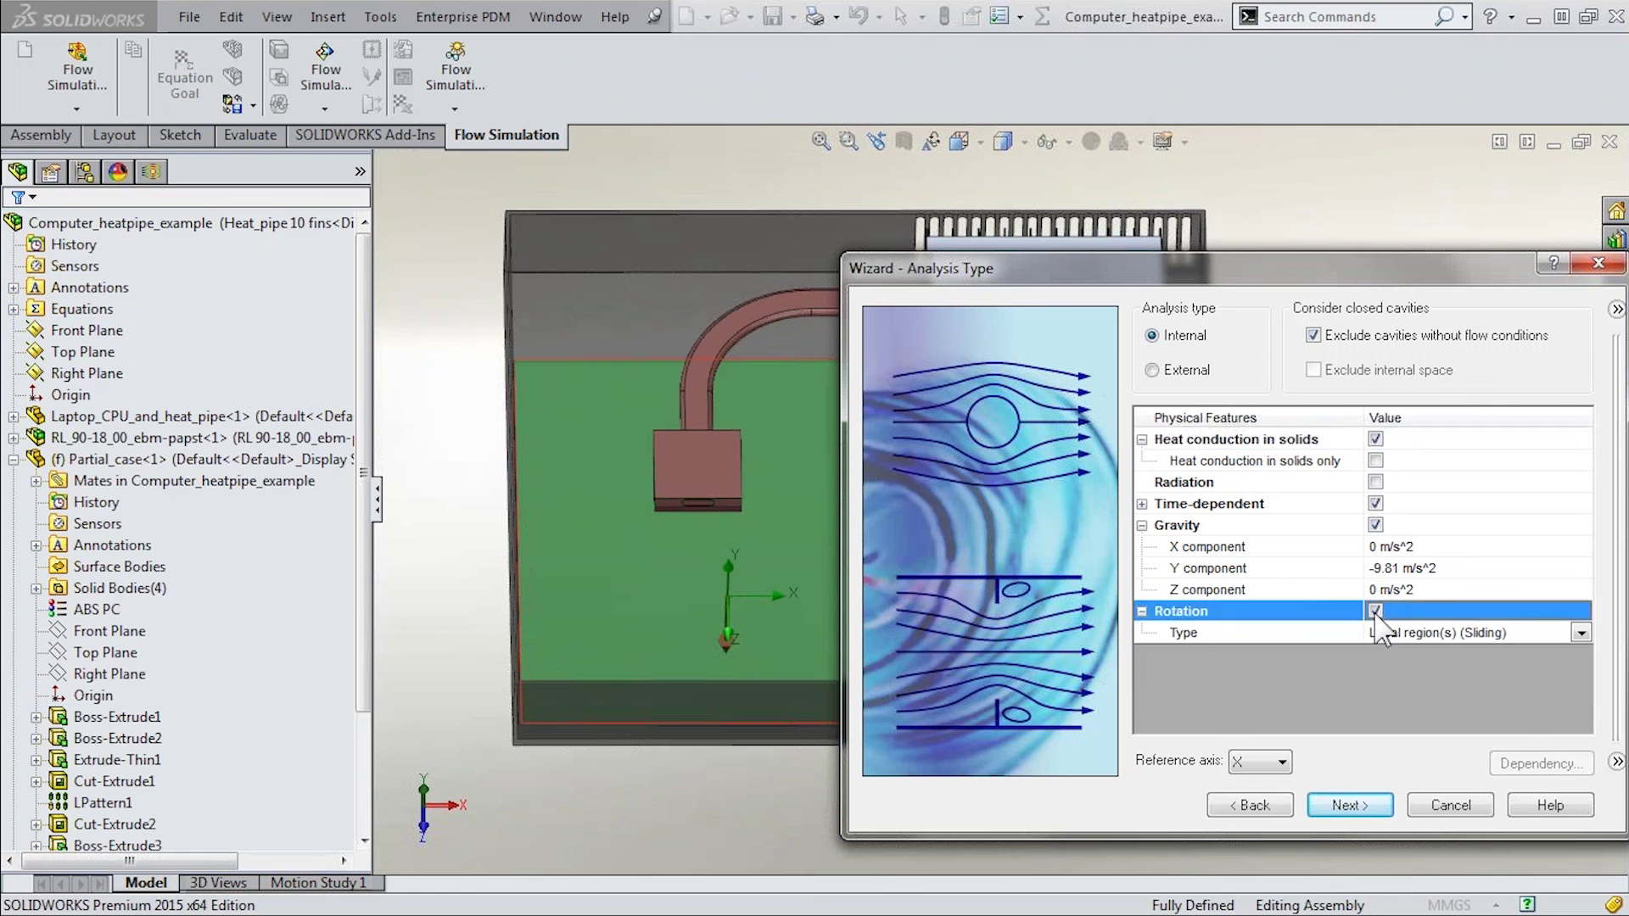
click(1376, 504)
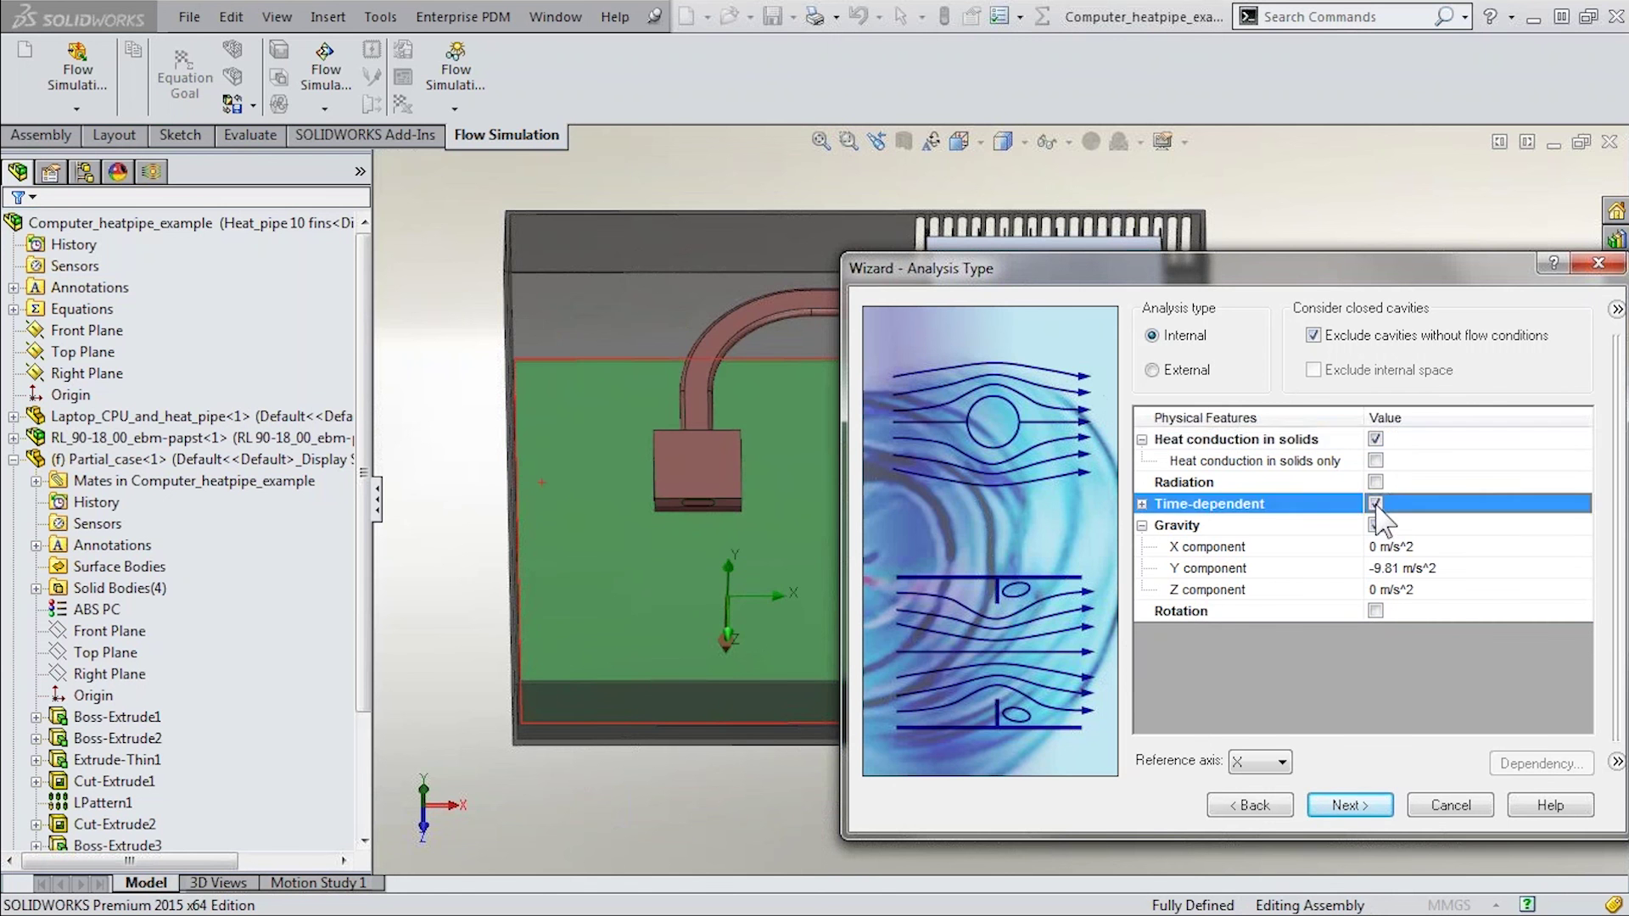
click(1348, 805)
Show the wizard's Navigator, add the pre-defined gas Air as project fluid and continue to the default solid
drag(1330, 292, 793, 244)
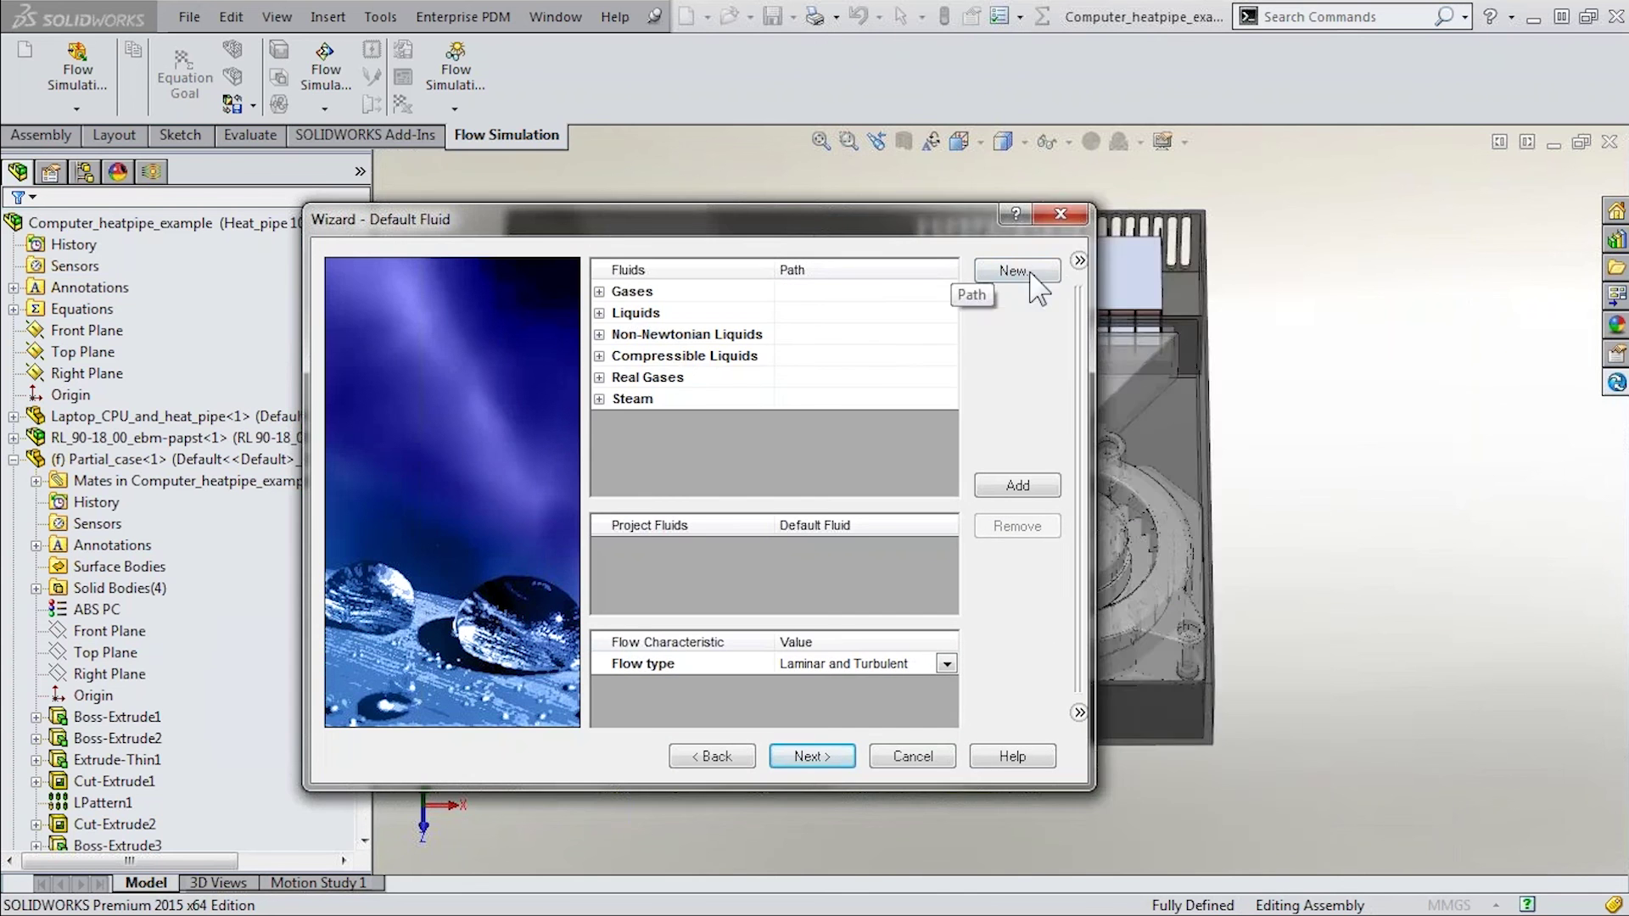
click(1081, 260)
double_click(645, 291)
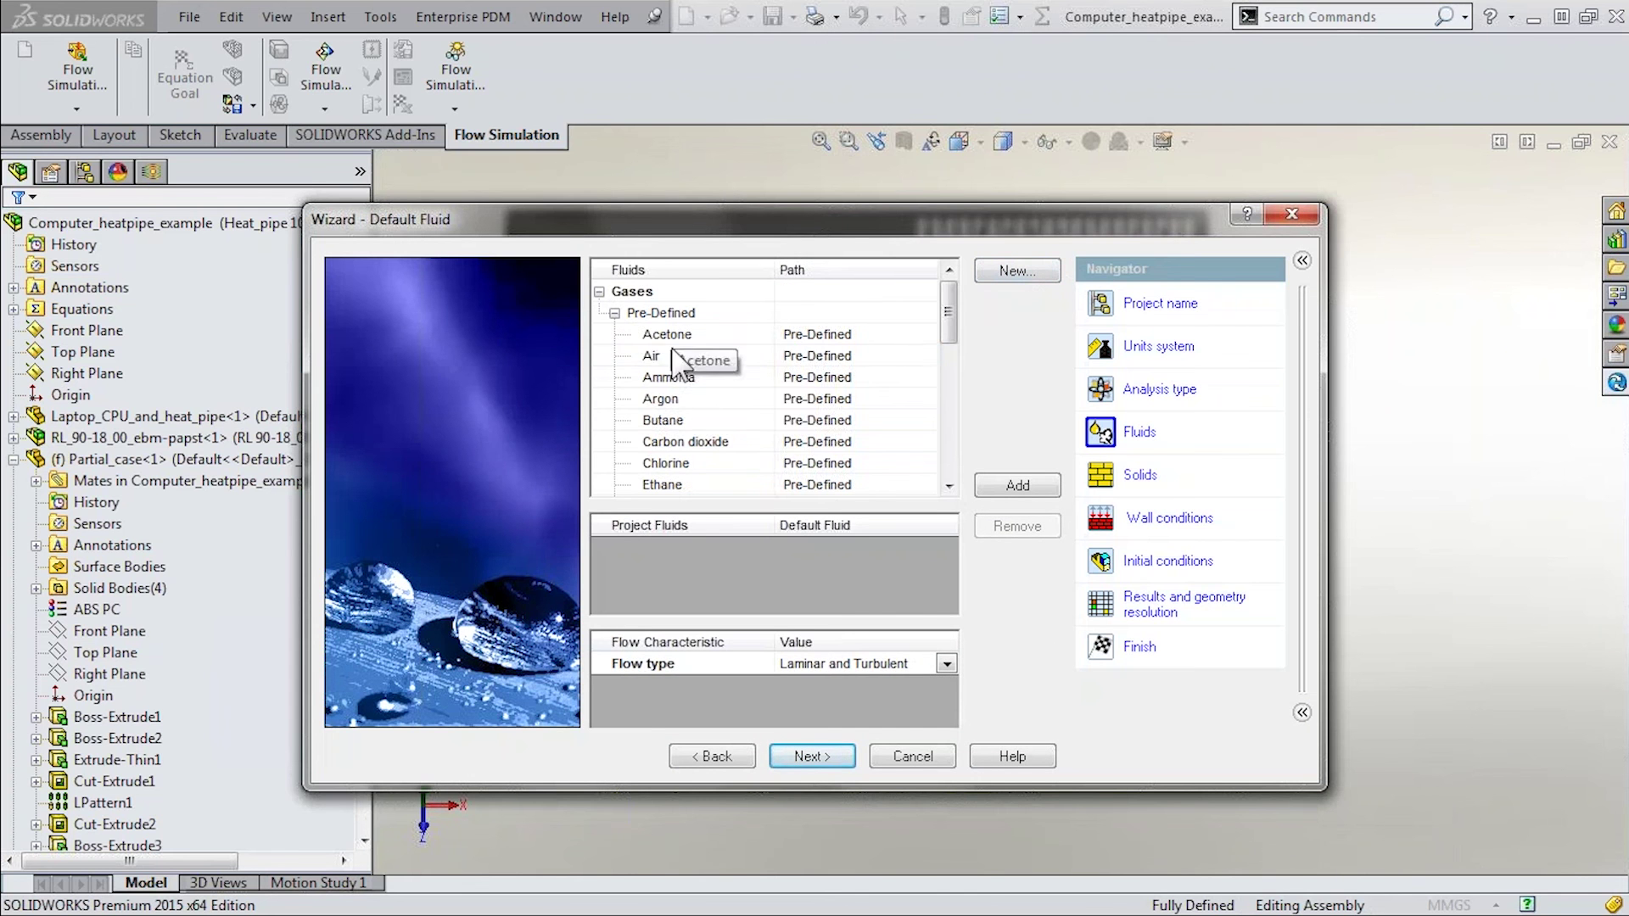
double_click(670, 356)
click(815, 756)
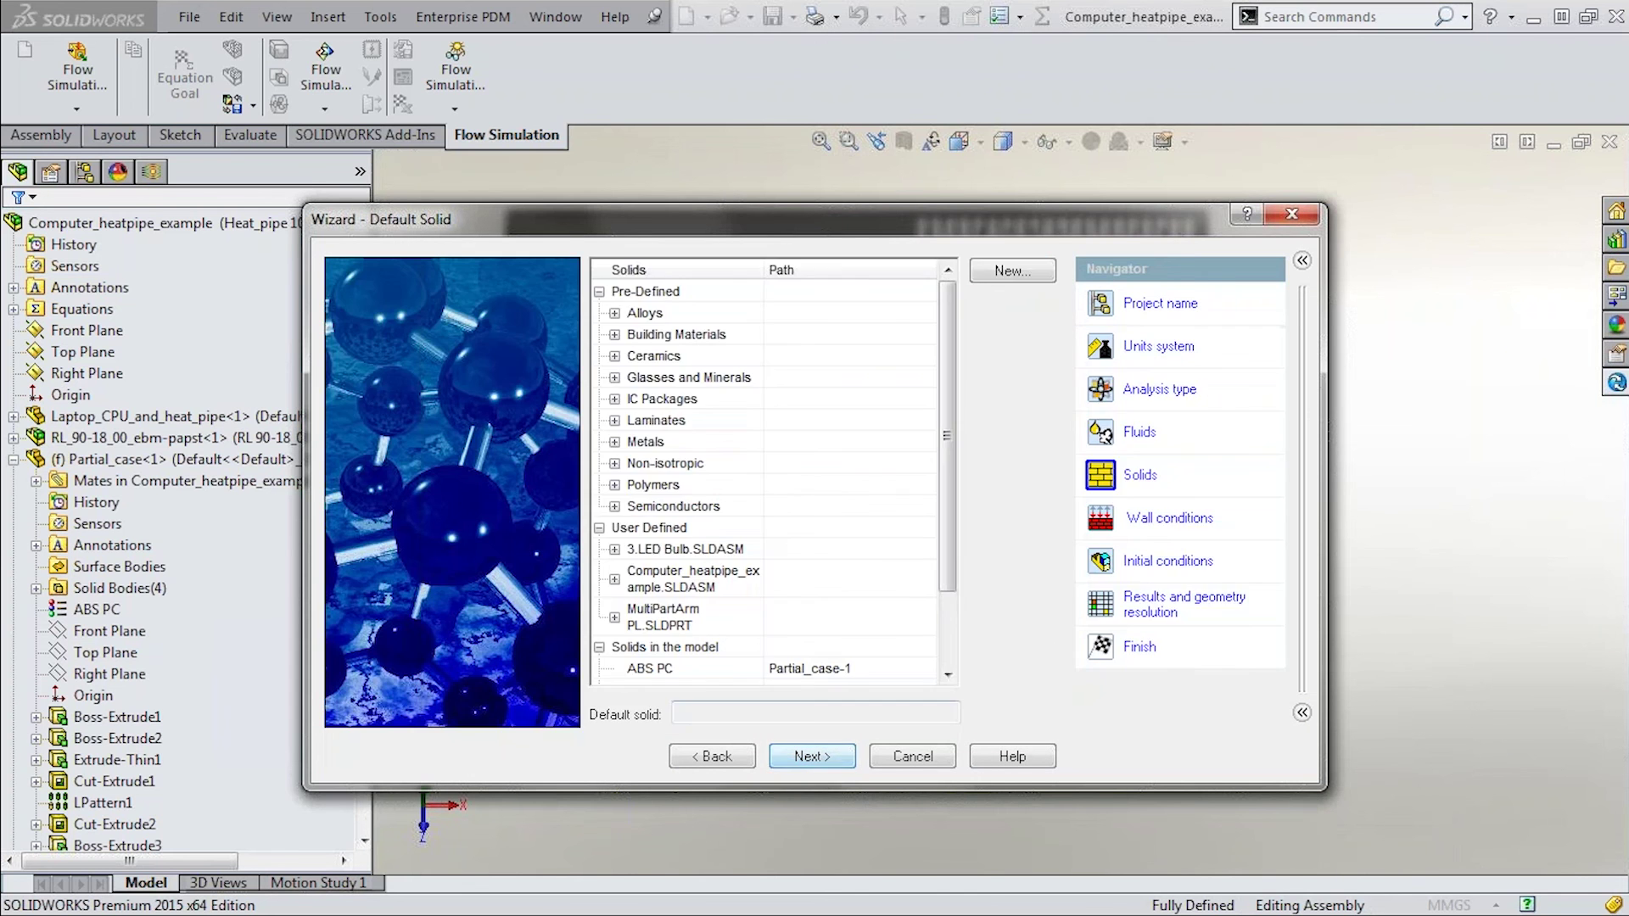
Choose Typical ChipArray from the pre-defined IC Packages as the default solid and continue to the wall conditions
click(615, 399)
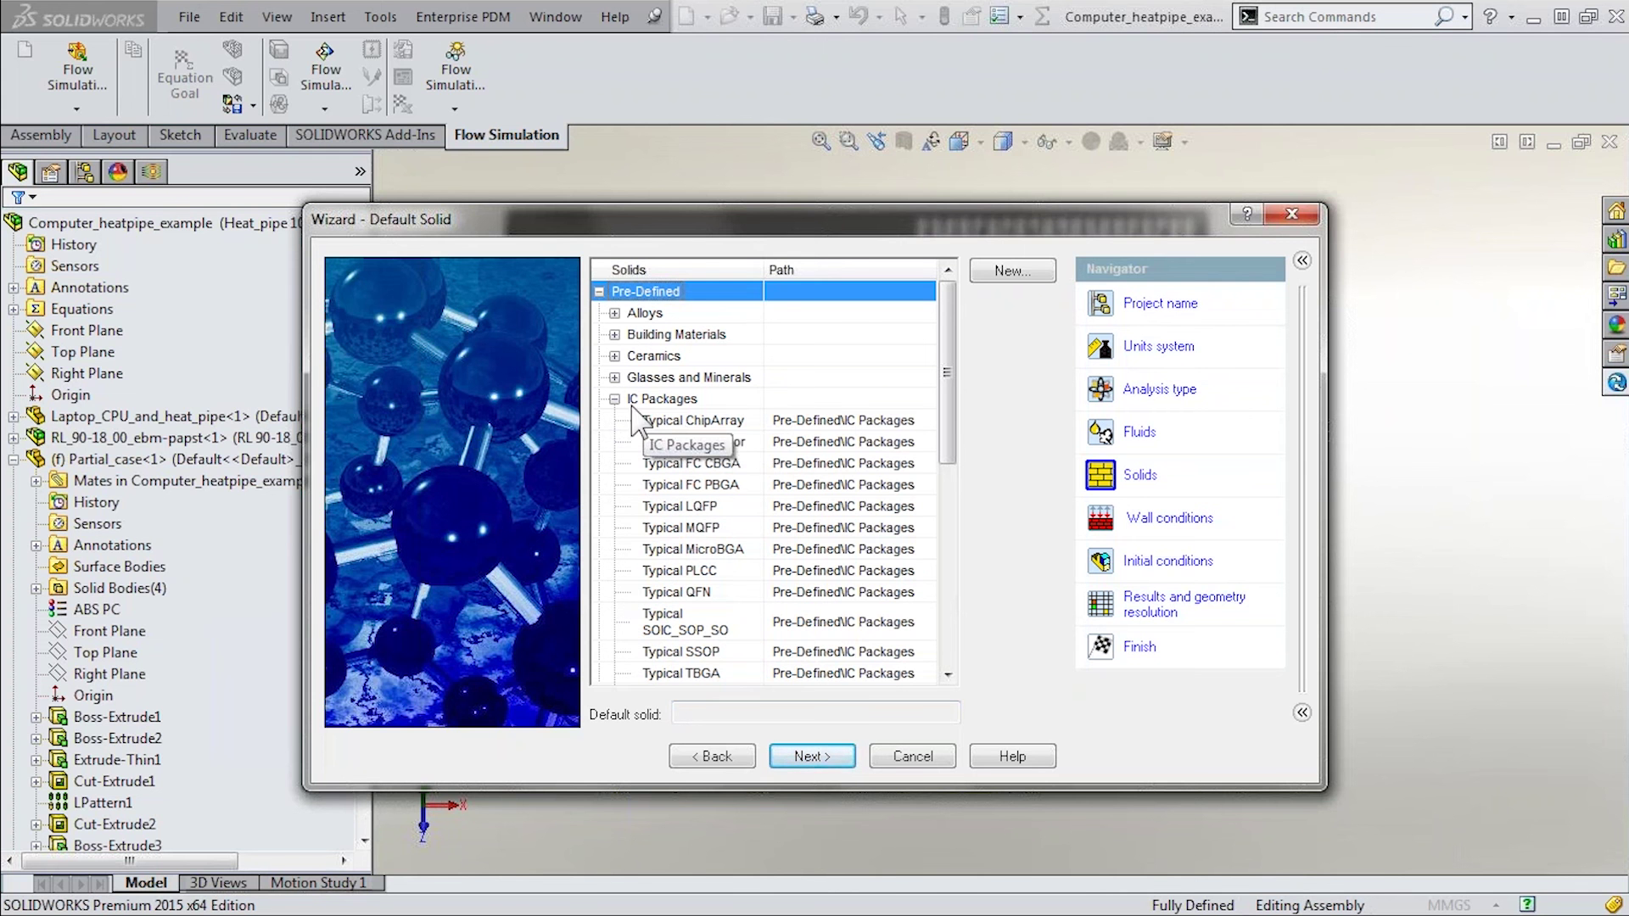
click(687, 425)
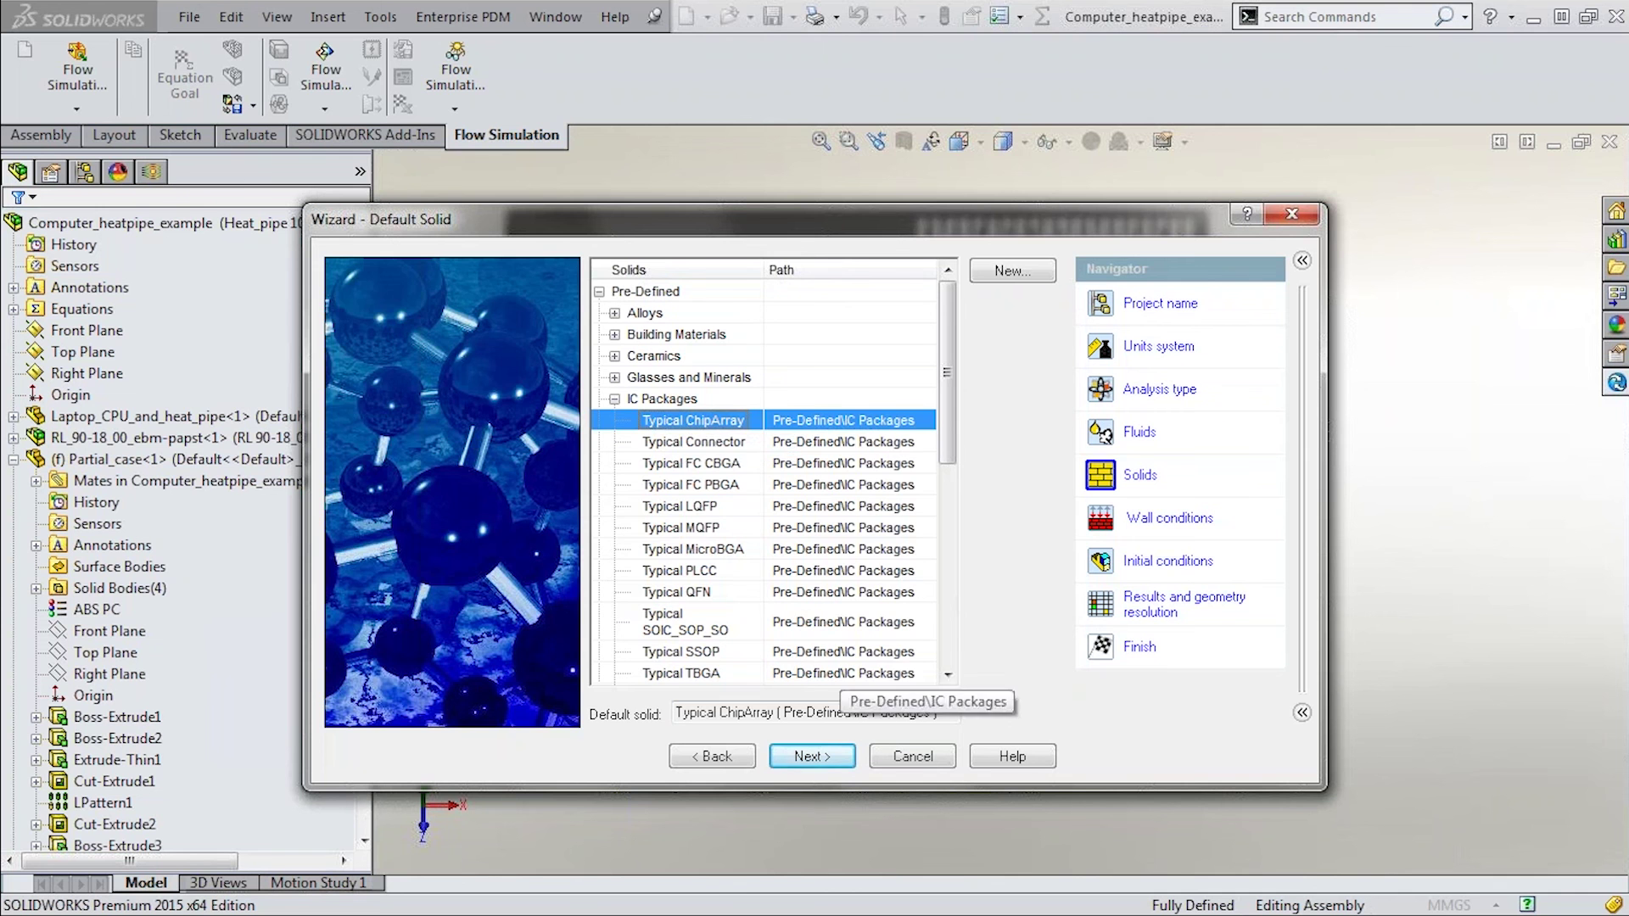
click(825, 754)
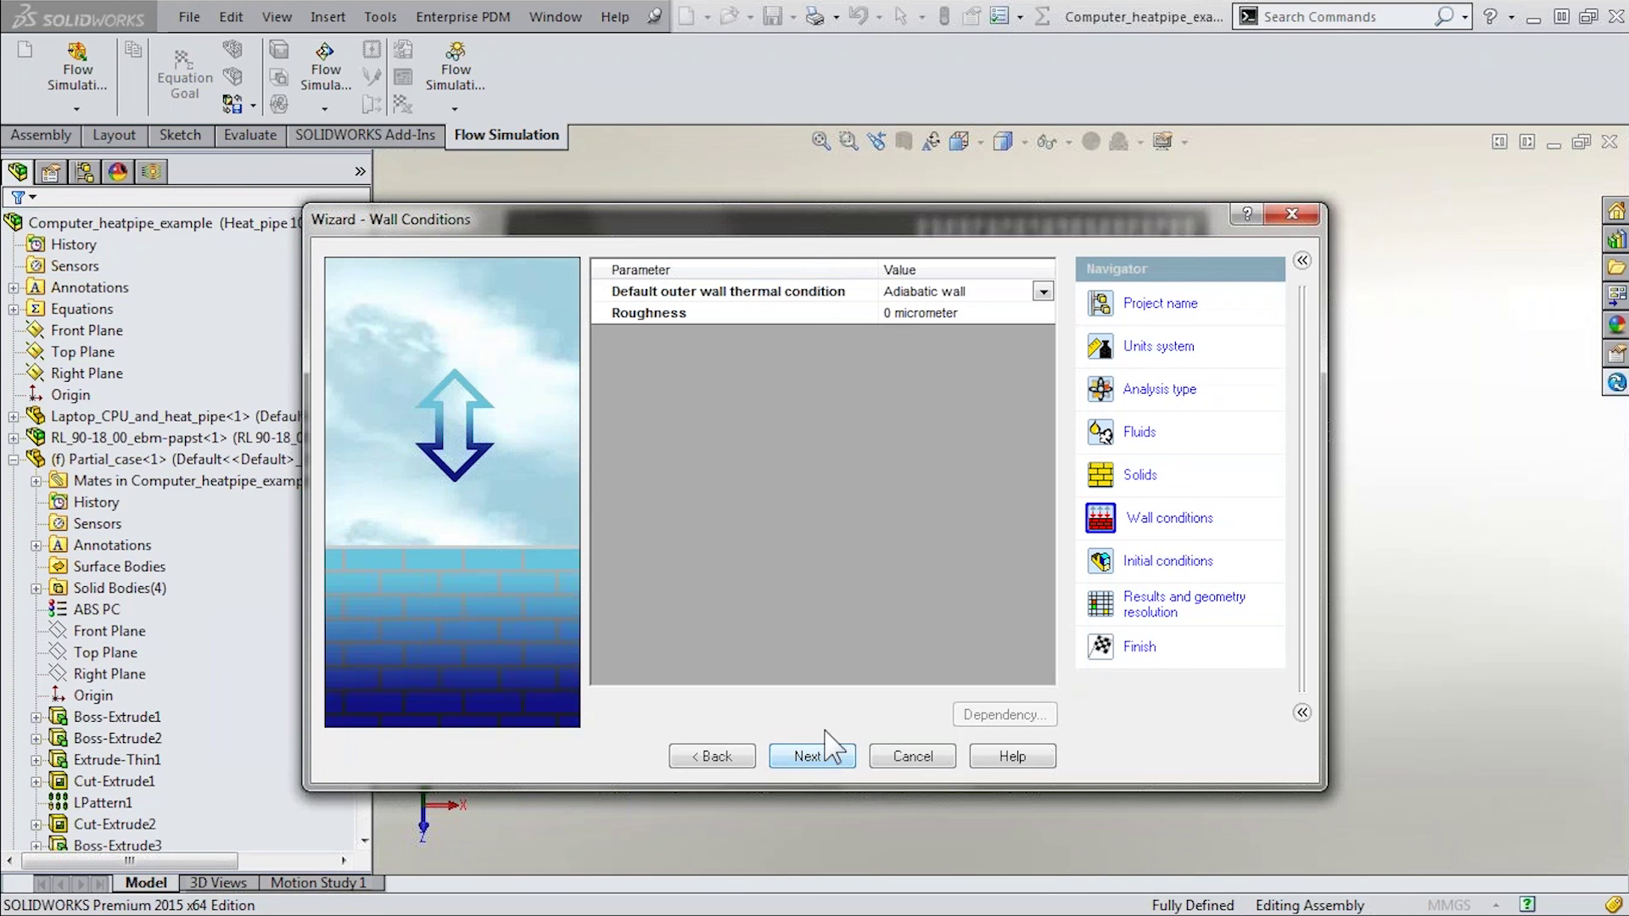
Review the wall conditions, initial conditions and result resolution with their default settings, then cancel the Wizard
click(831, 757)
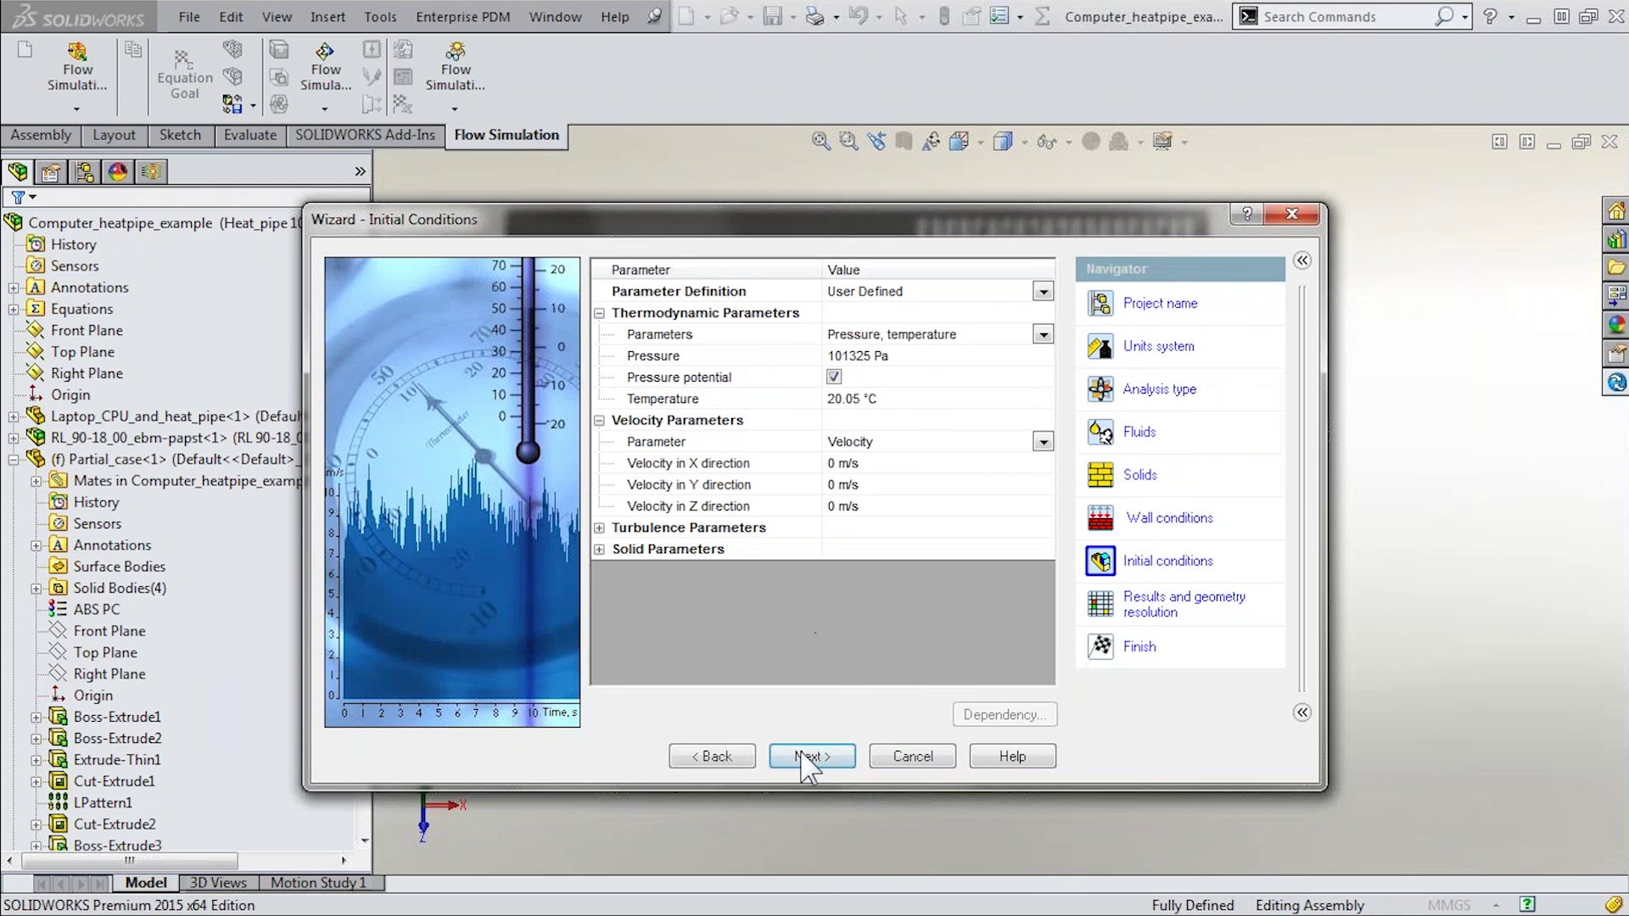
click(810, 757)
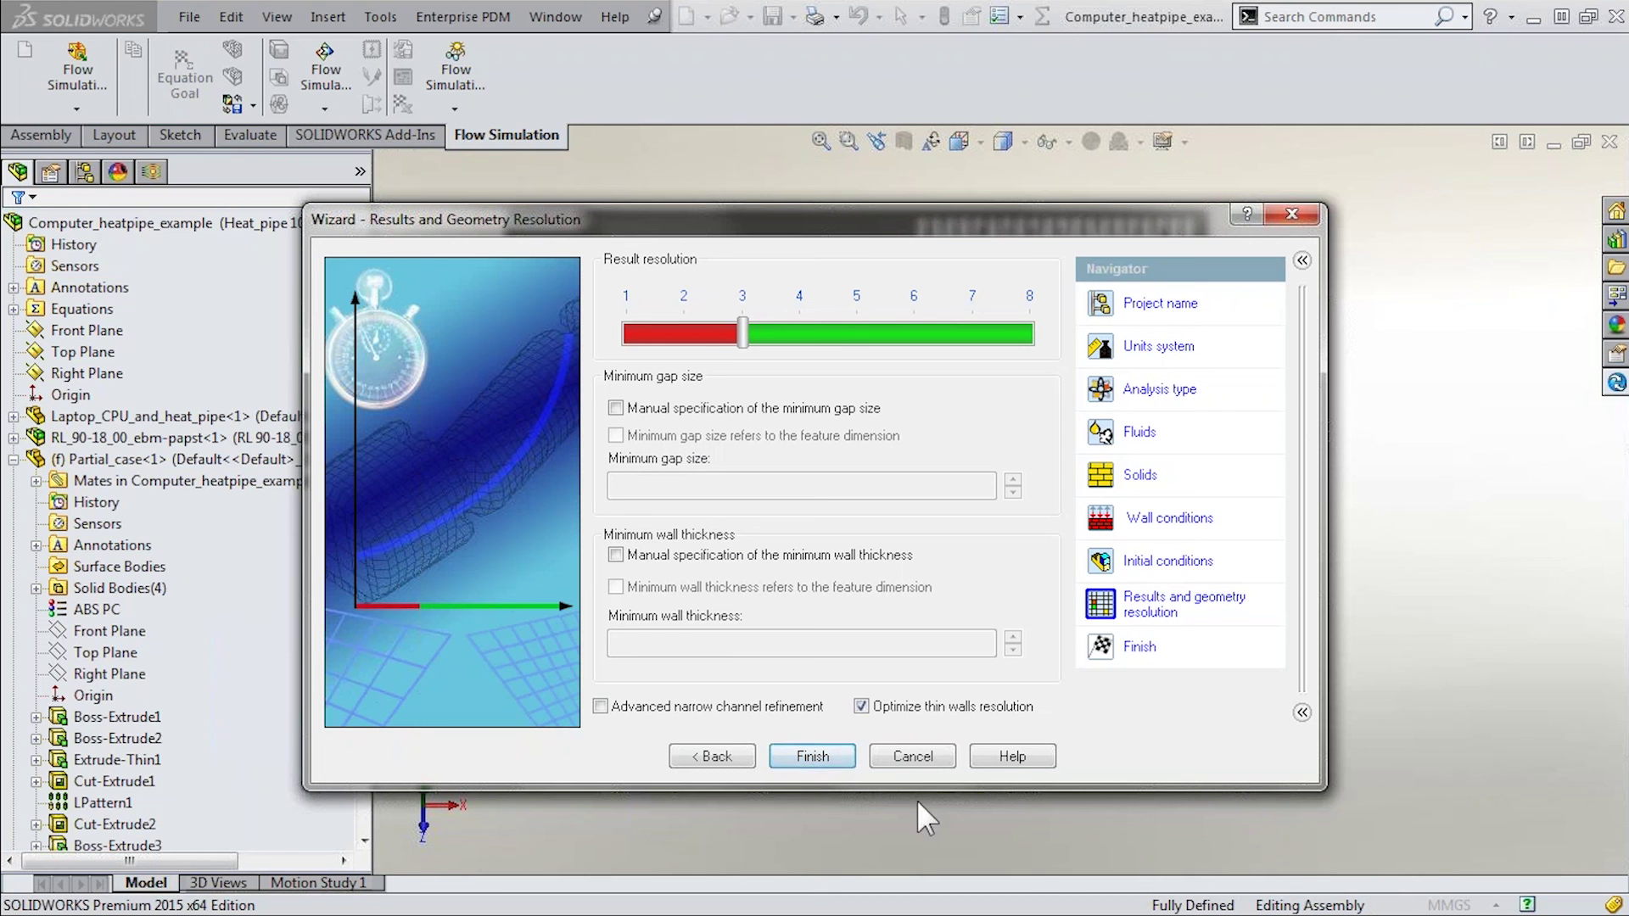
click(915, 756)
Show the Heat_pipe 10 fins analysis tree and examine which parts use the aluminum, copper and PCB solid materials
click(151, 171)
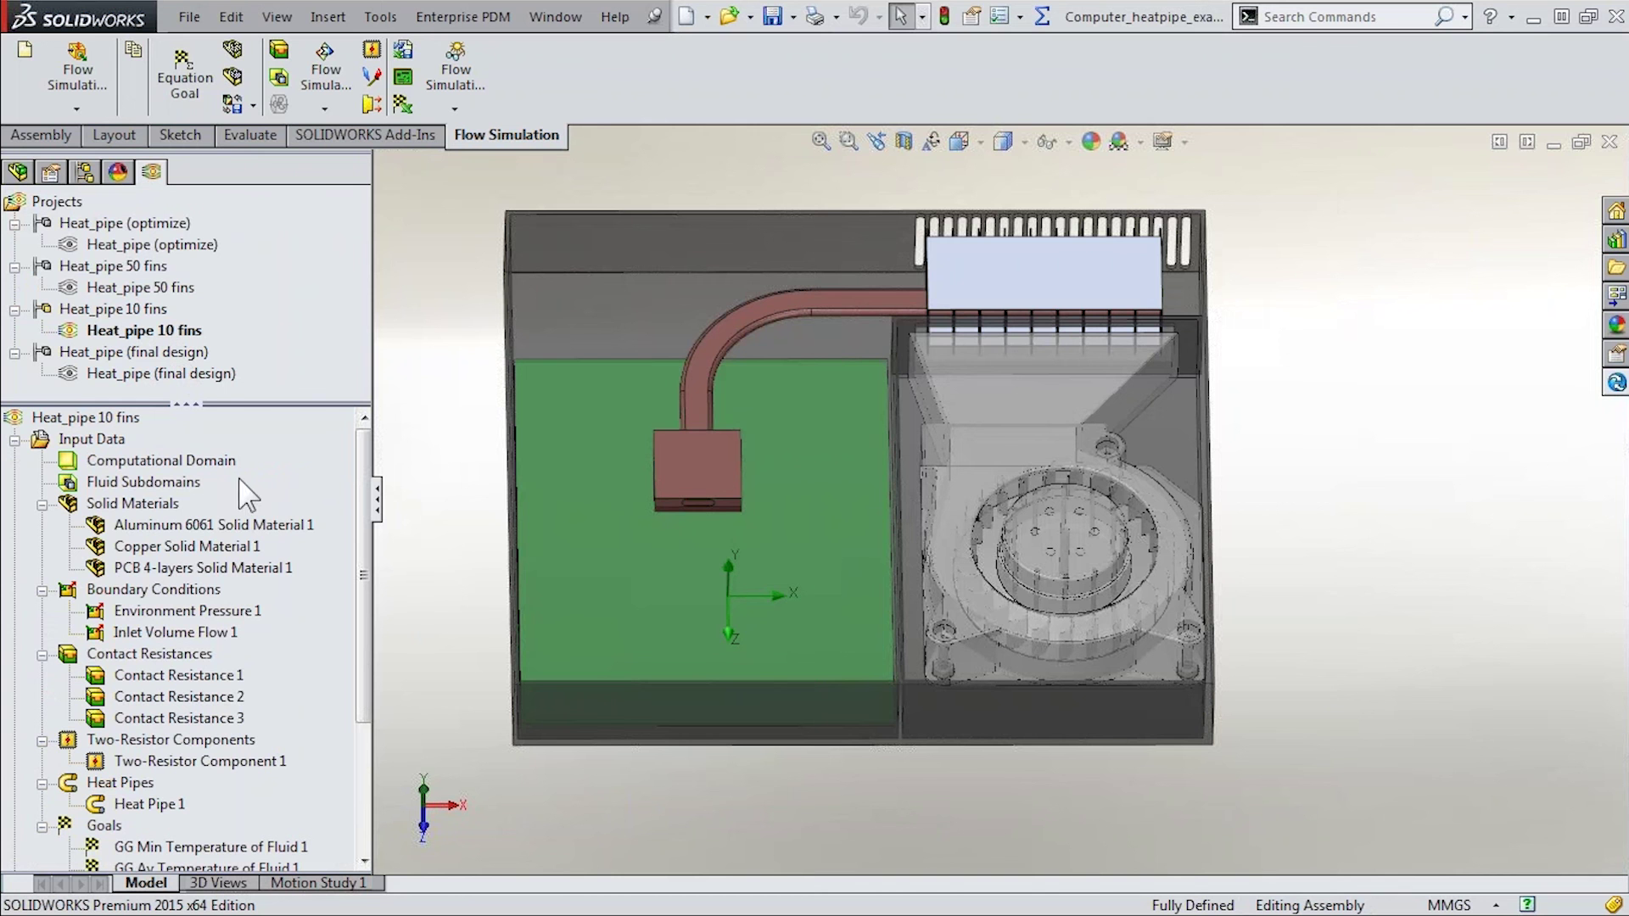
click(222, 526)
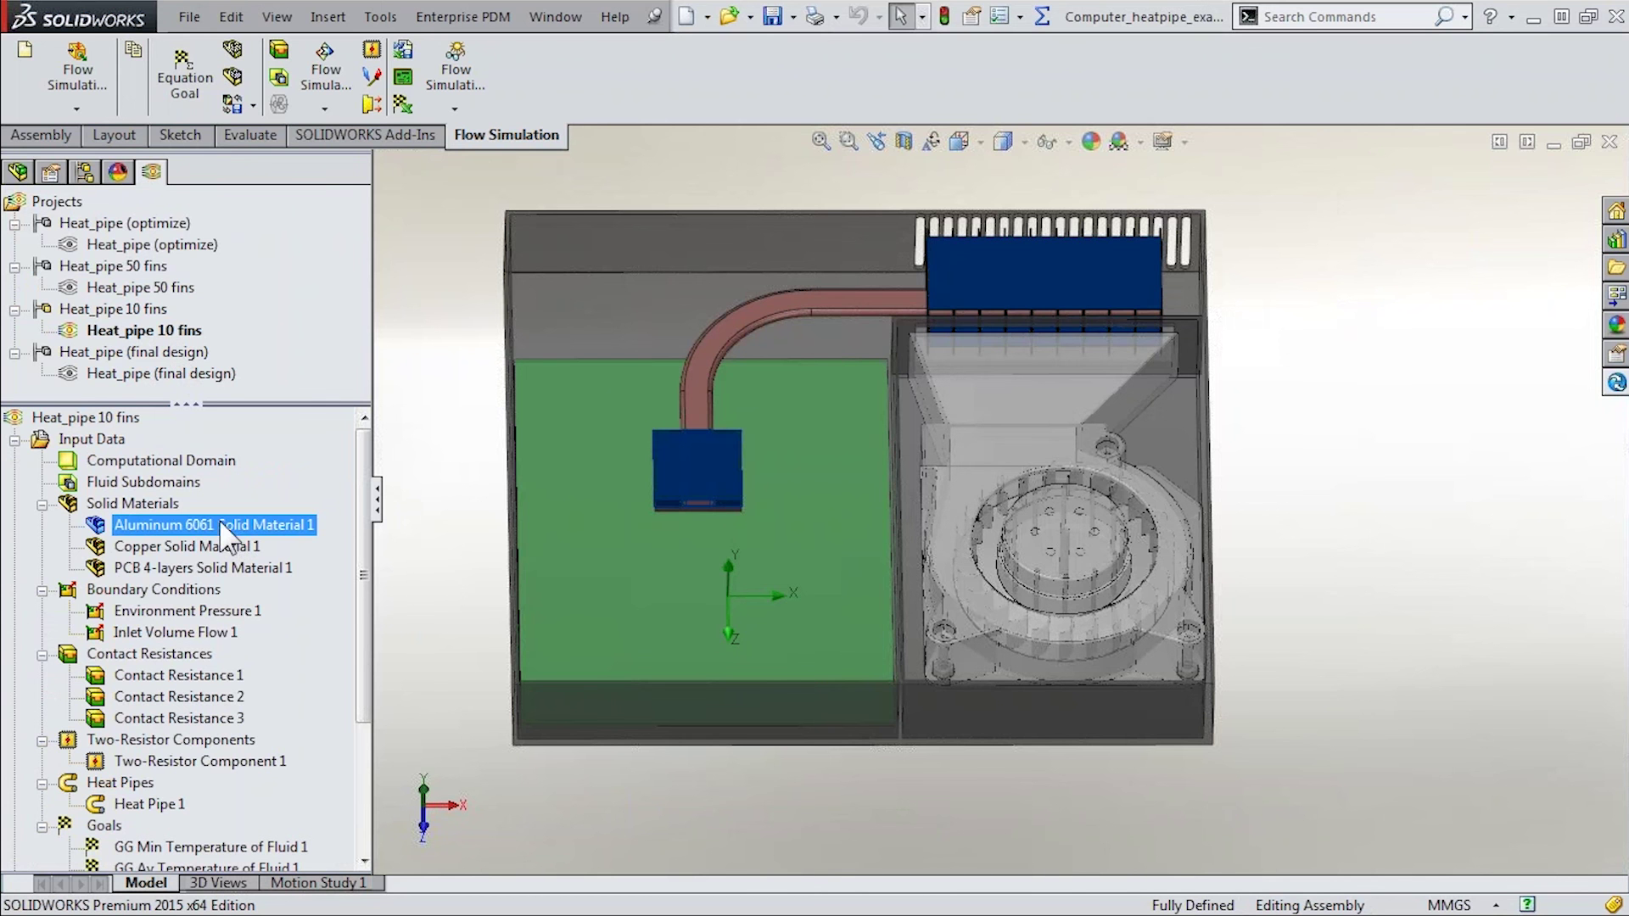
click(204, 548)
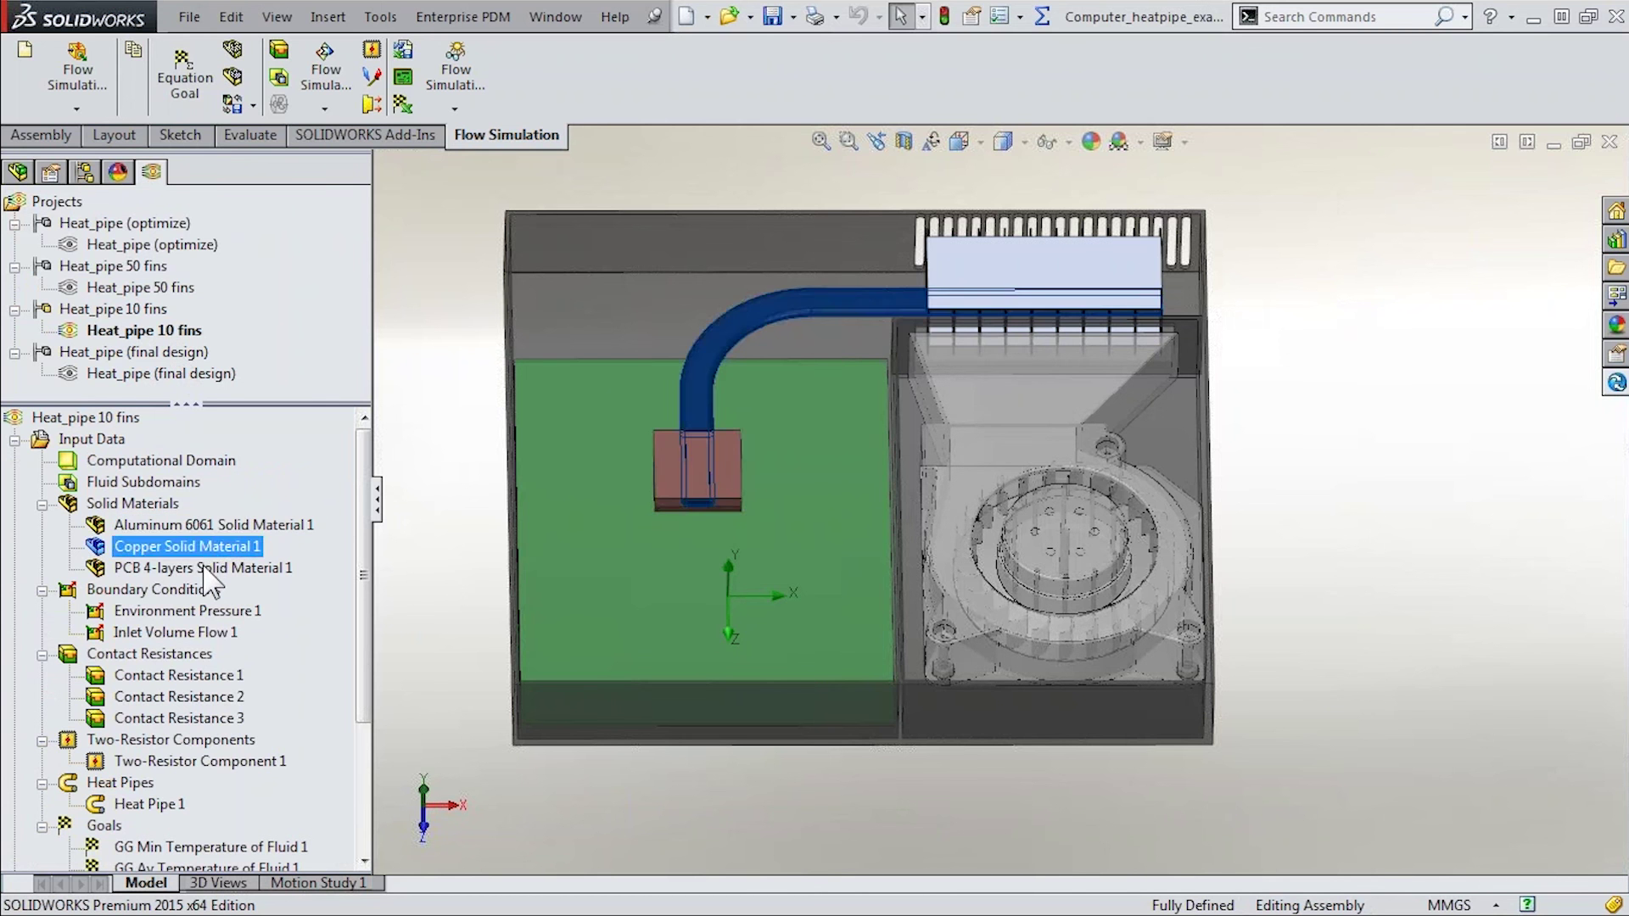
click(205, 569)
Examine the Environment Pressure 1 and Inlet Volume Flow 1 boundary conditions on the model
click(211, 612)
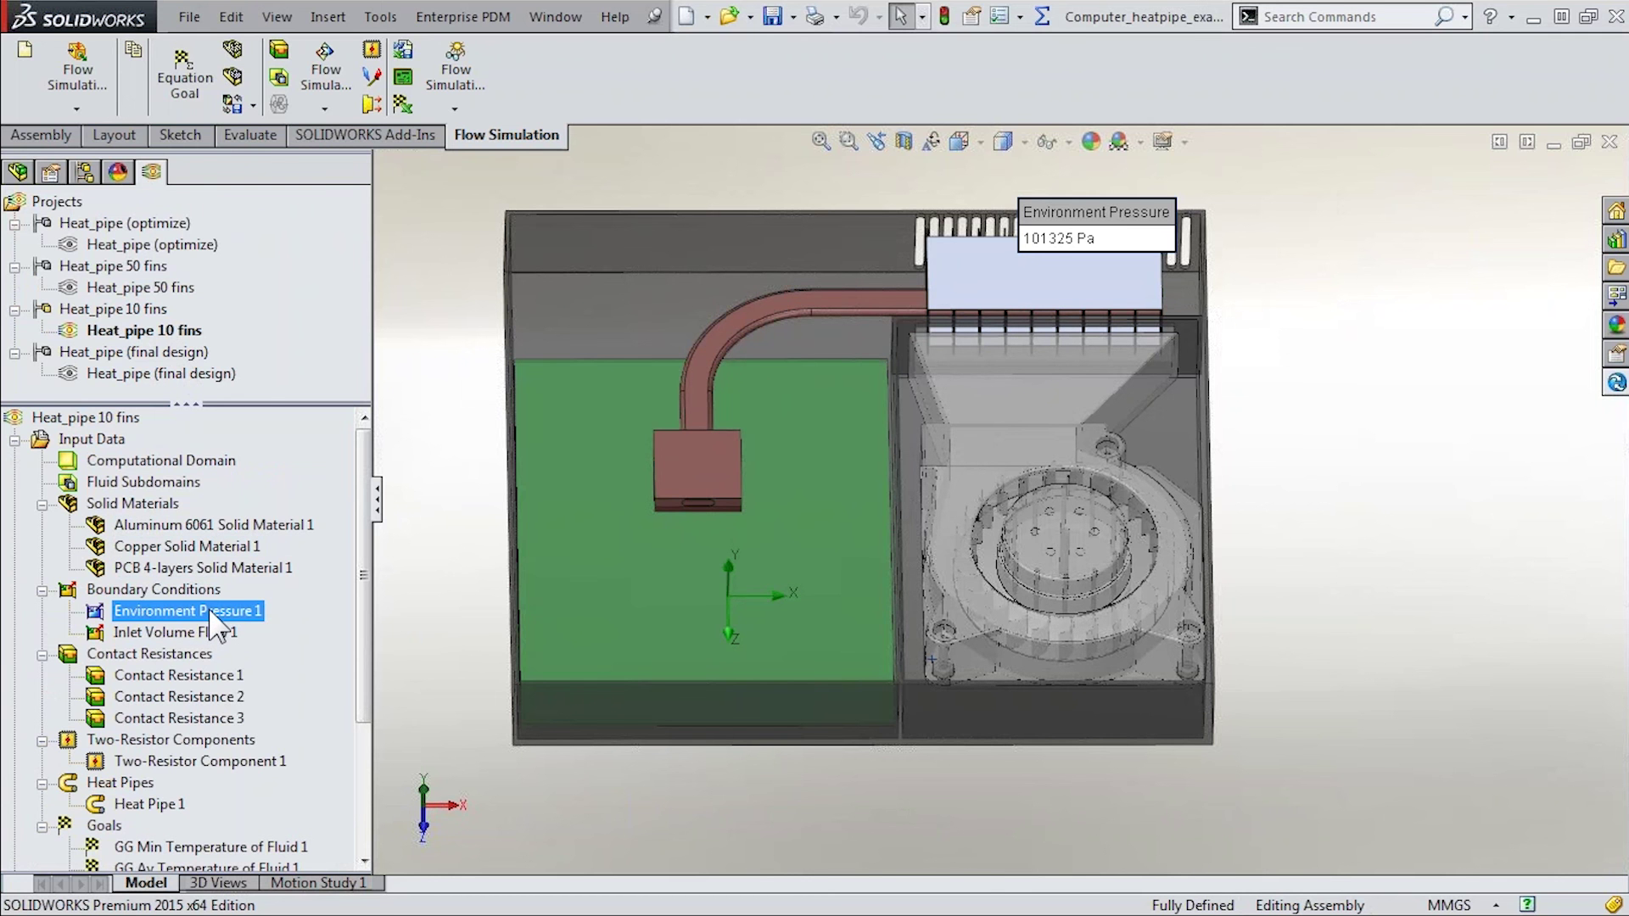
click(210, 634)
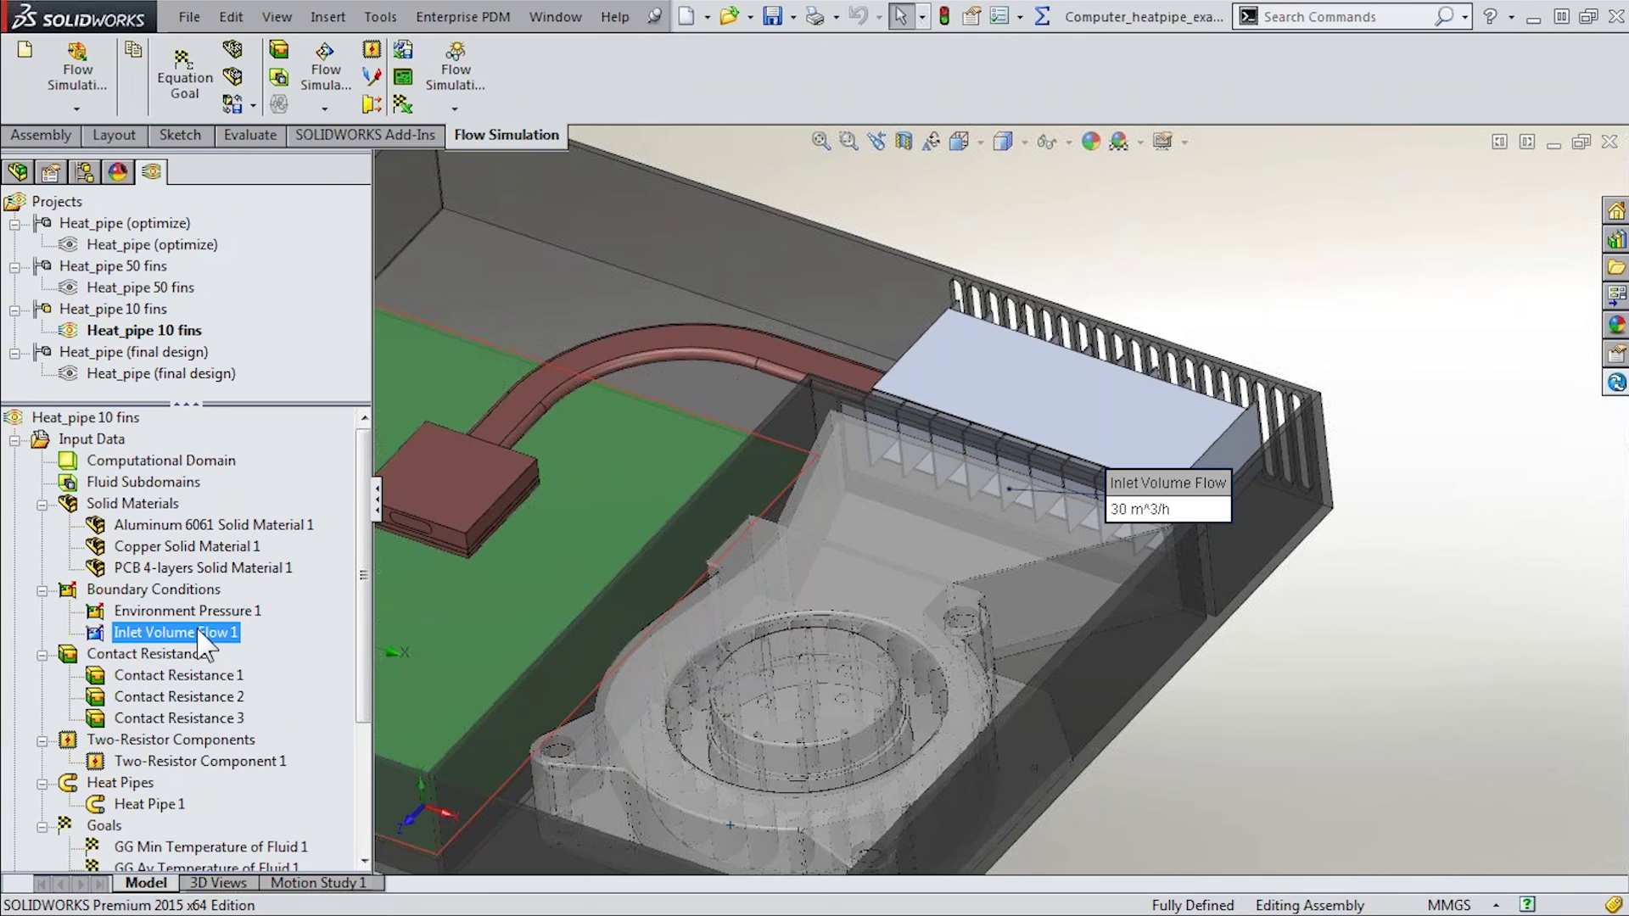
scroll(587, 632, up, 4)
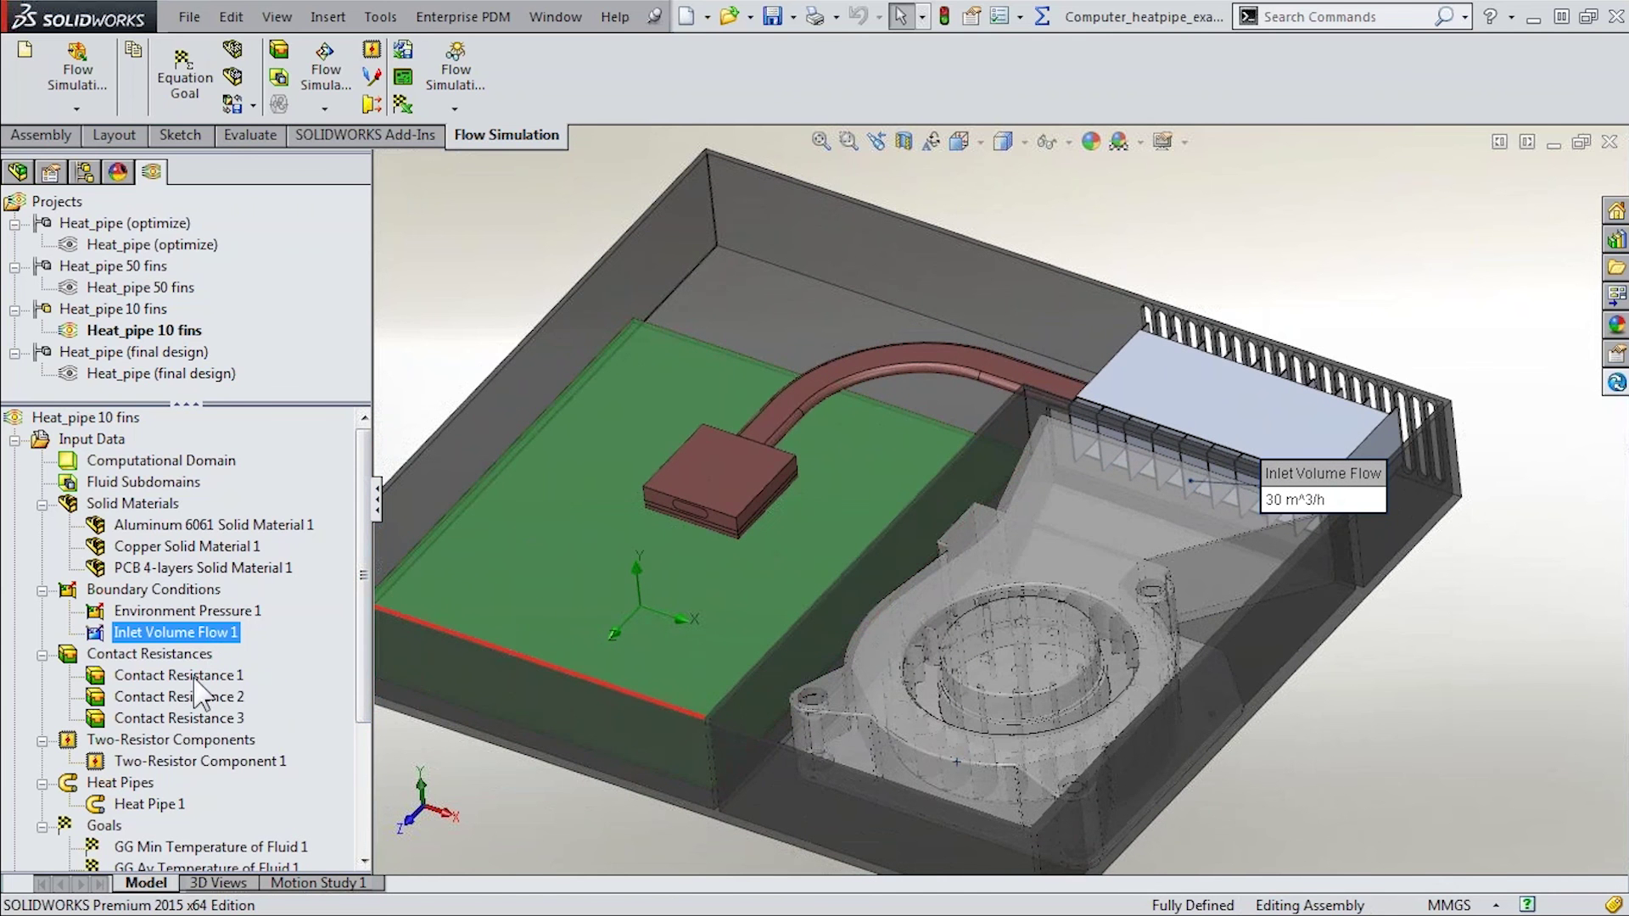
click(541, 807)
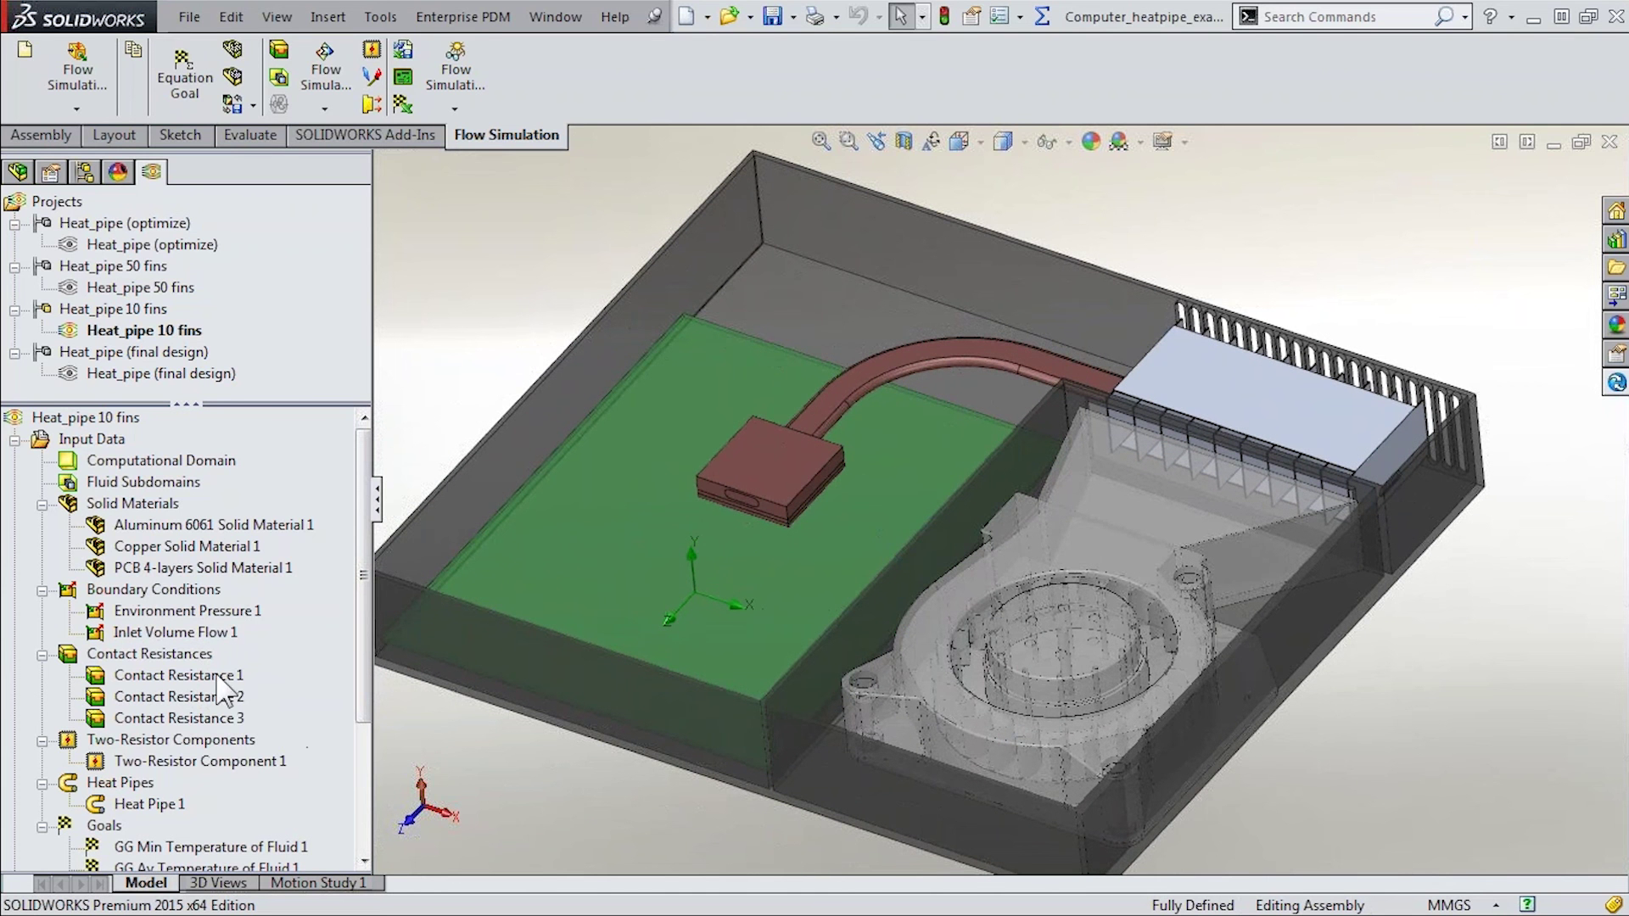
Review the Two-Resistor Component 1 definition, including its component type, power source and selected CPU bodies, then cancel without changes
click(255, 762)
right_click(254, 762)
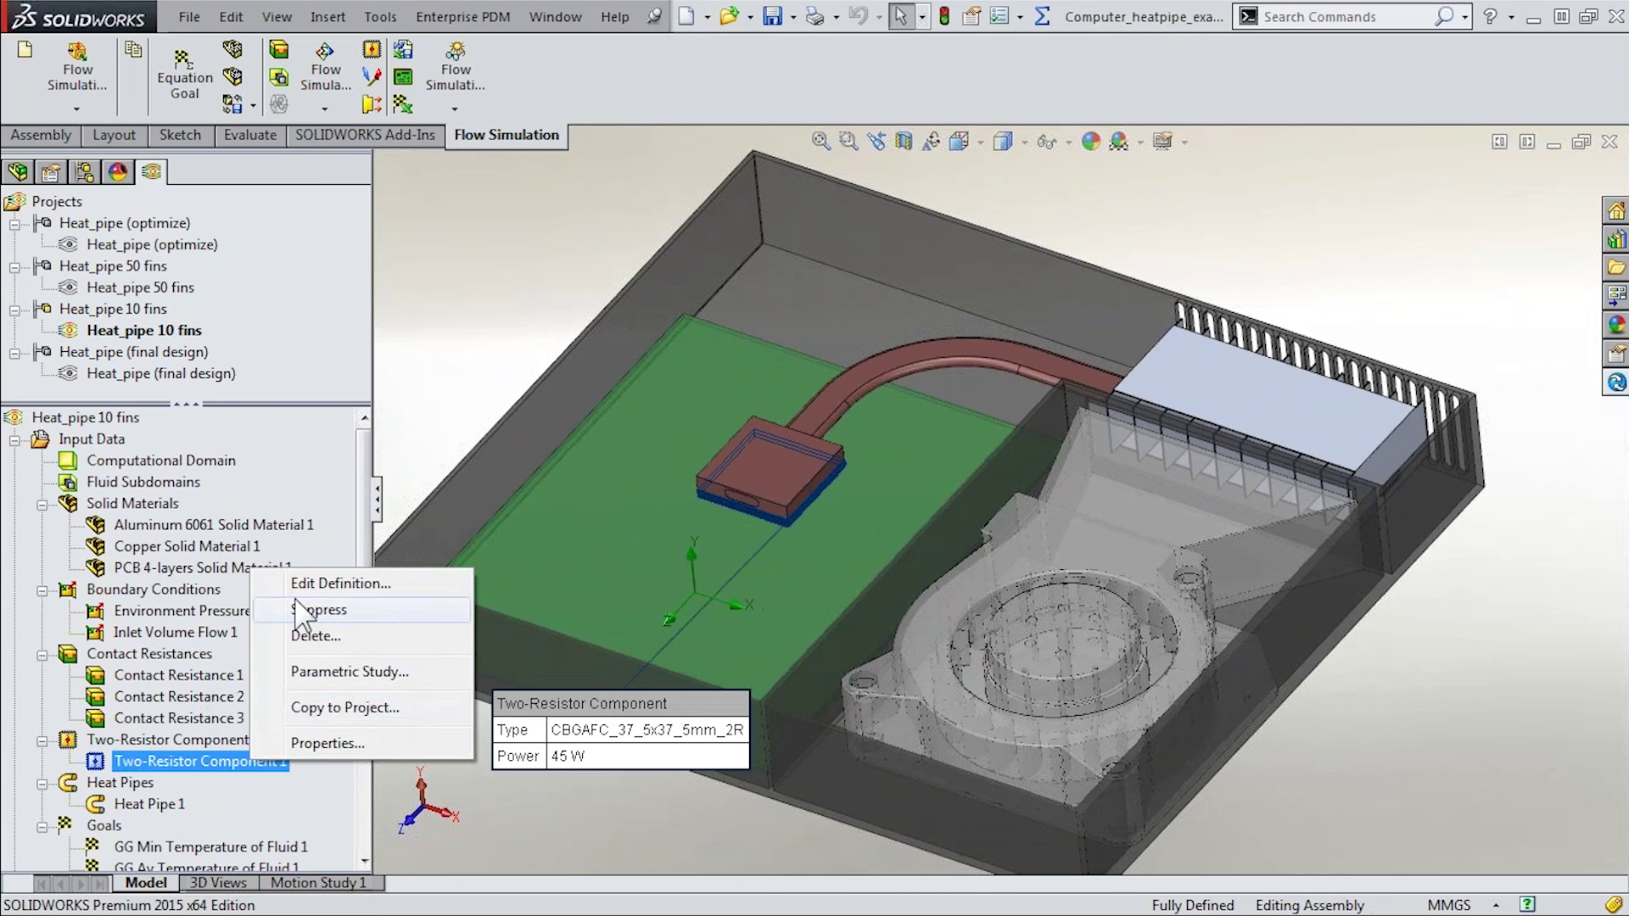
click(299, 585)
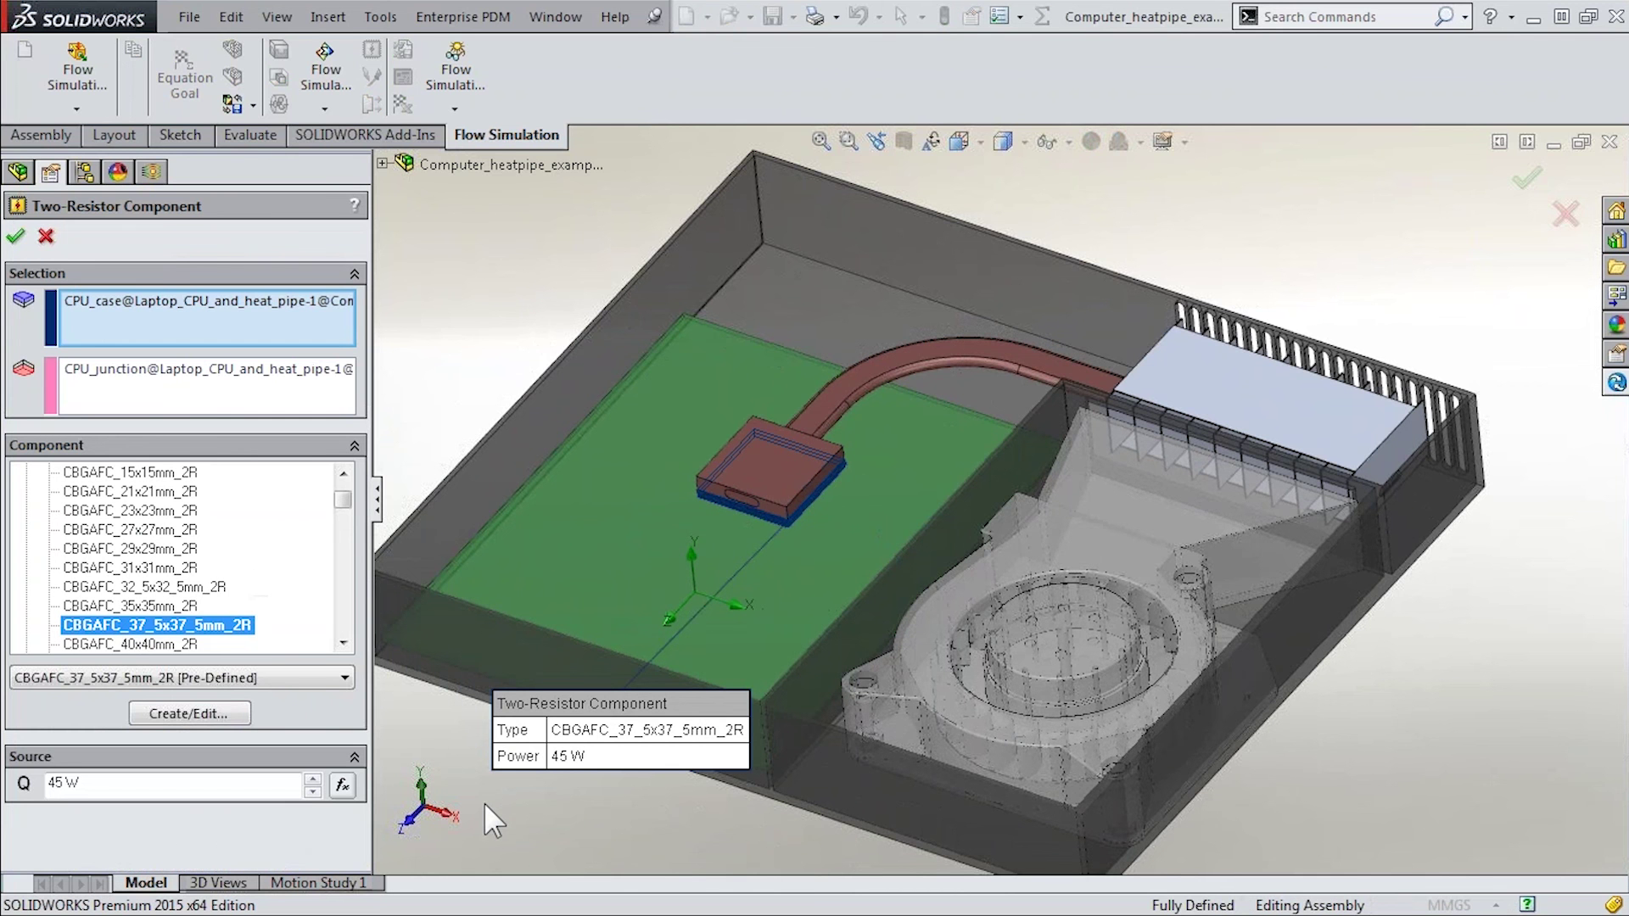
scroll(484, 803, down, 10)
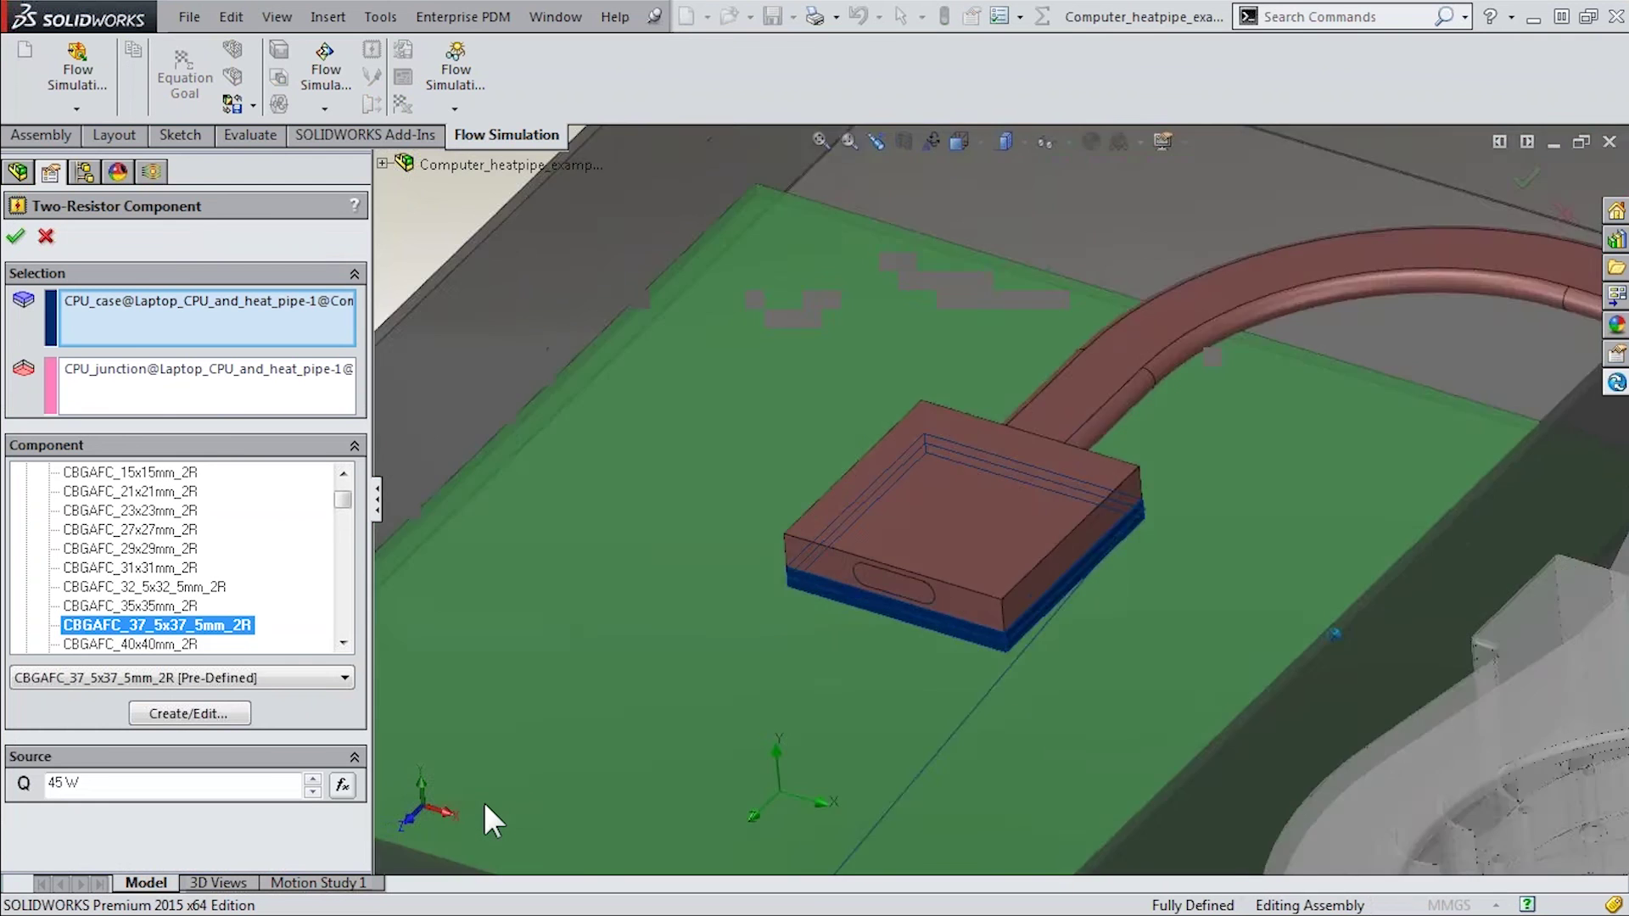
scroll(898, 687, up, 3)
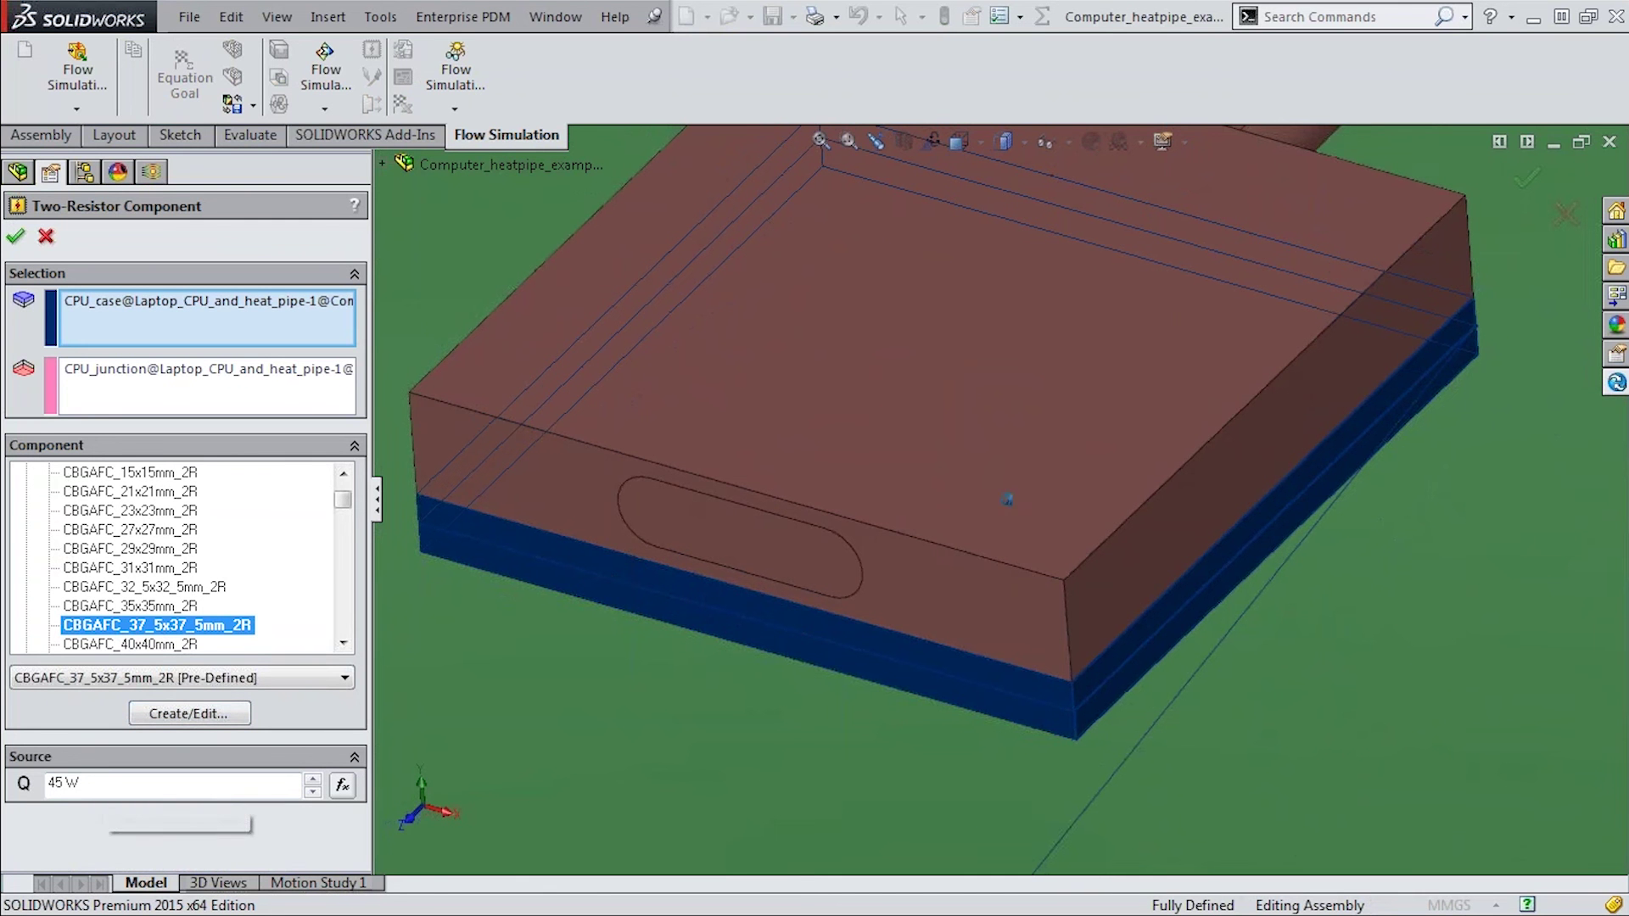
scroll(650, 734, up, 5)
scroll(650, 734, up, 4)
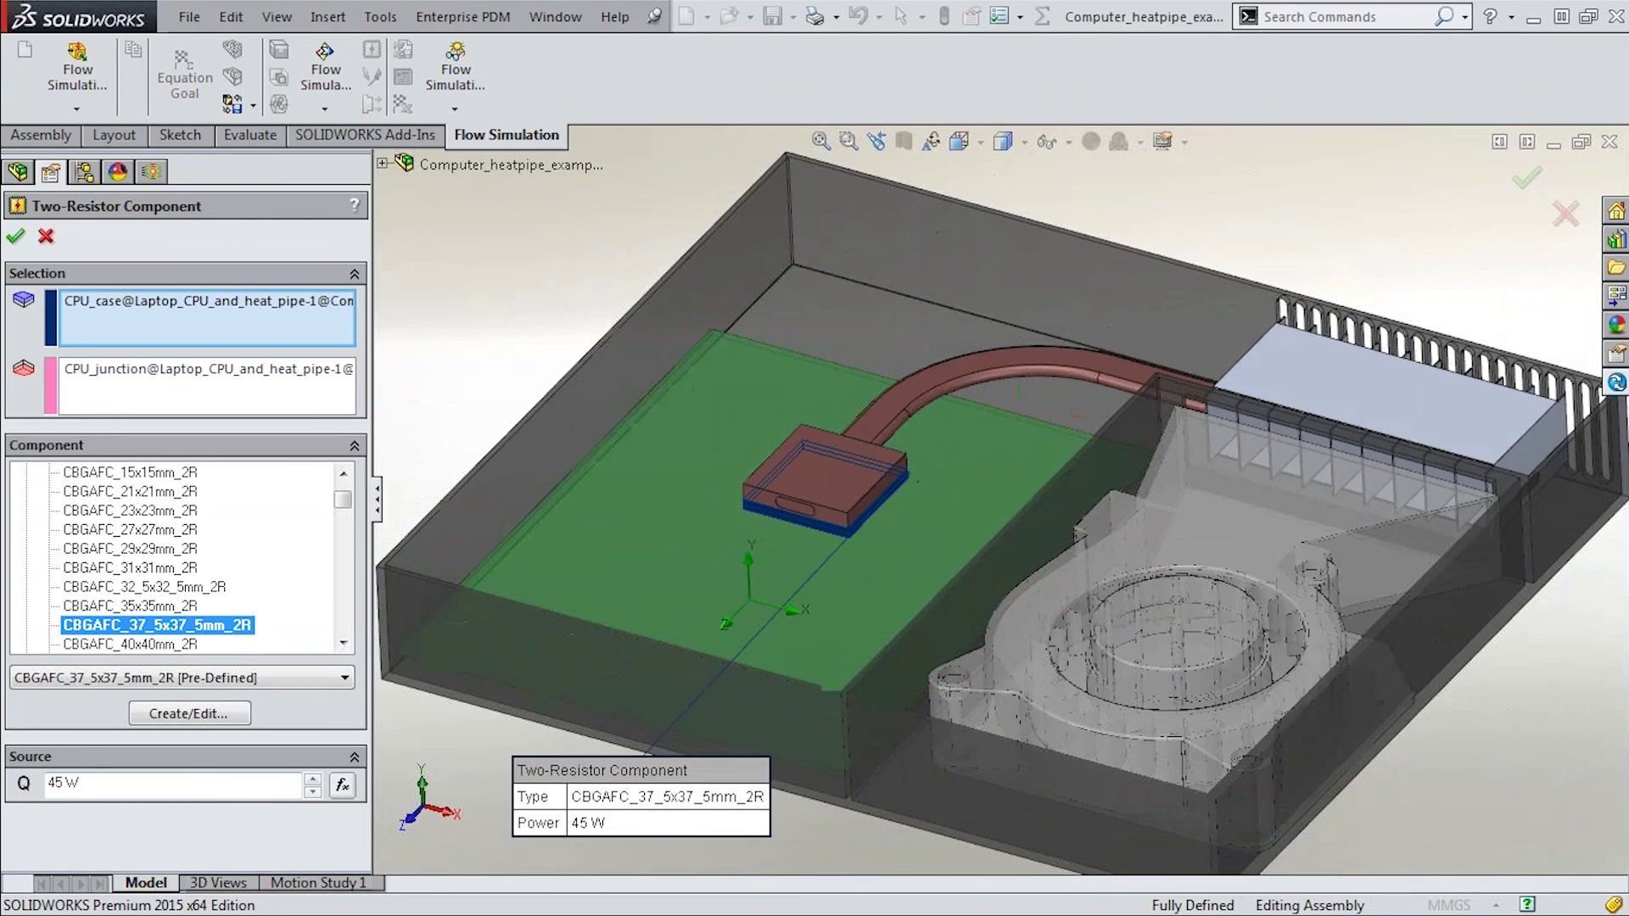
click(47, 238)
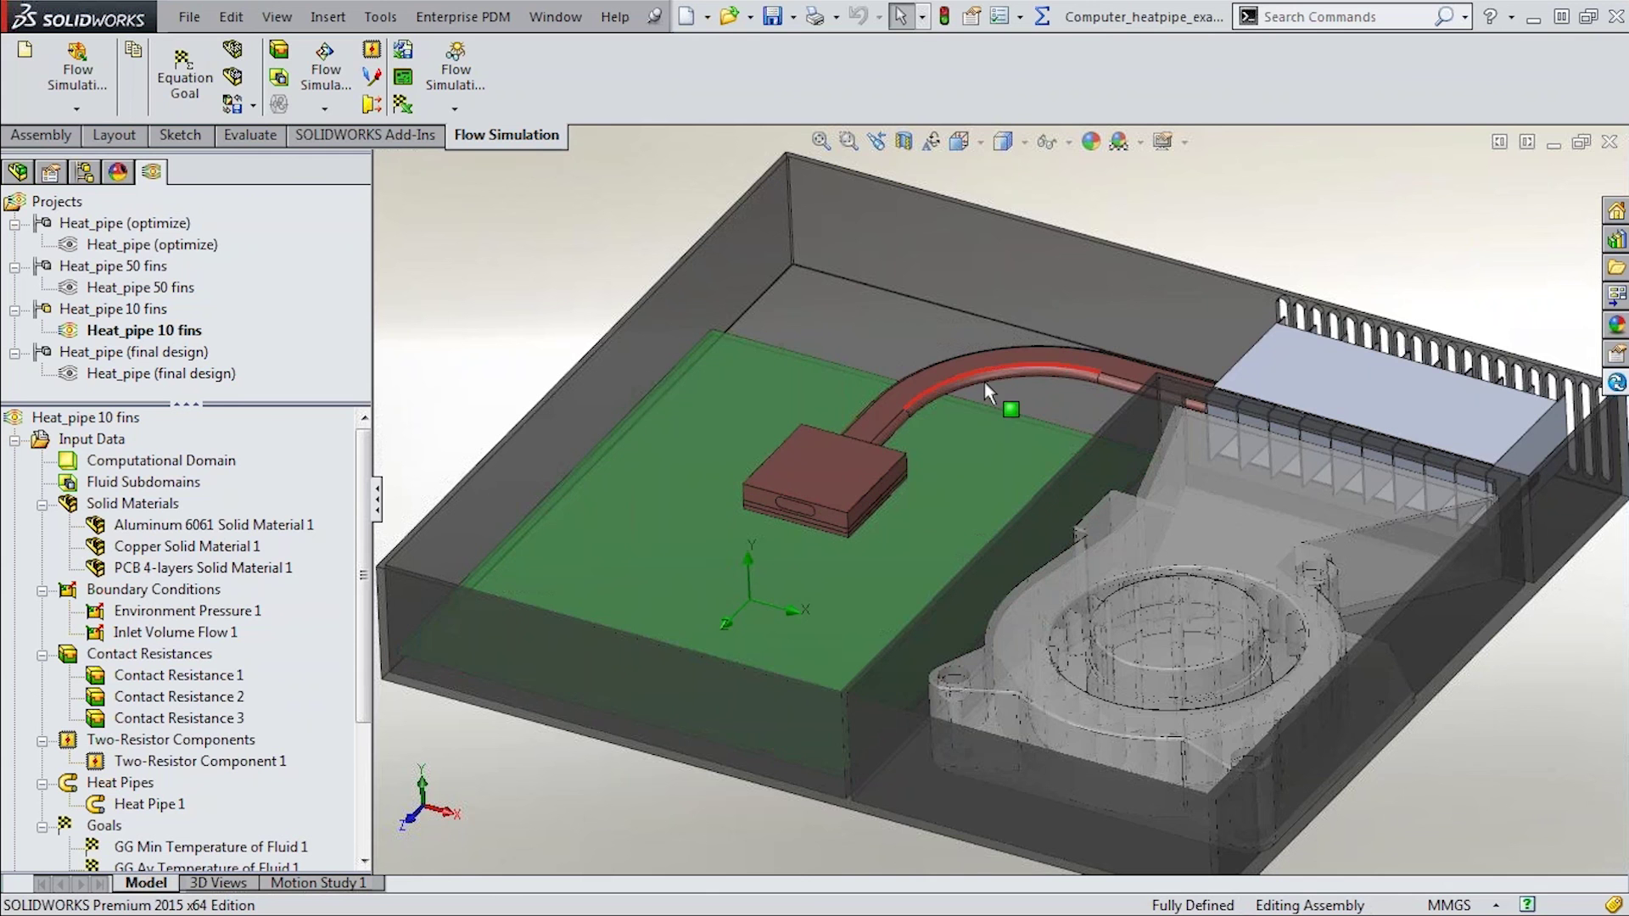
Review the selected faces and thermal resistance settings of Contact Resistance 1 and Contact Resistance 2, closing each without changes
right_click(201, 679)
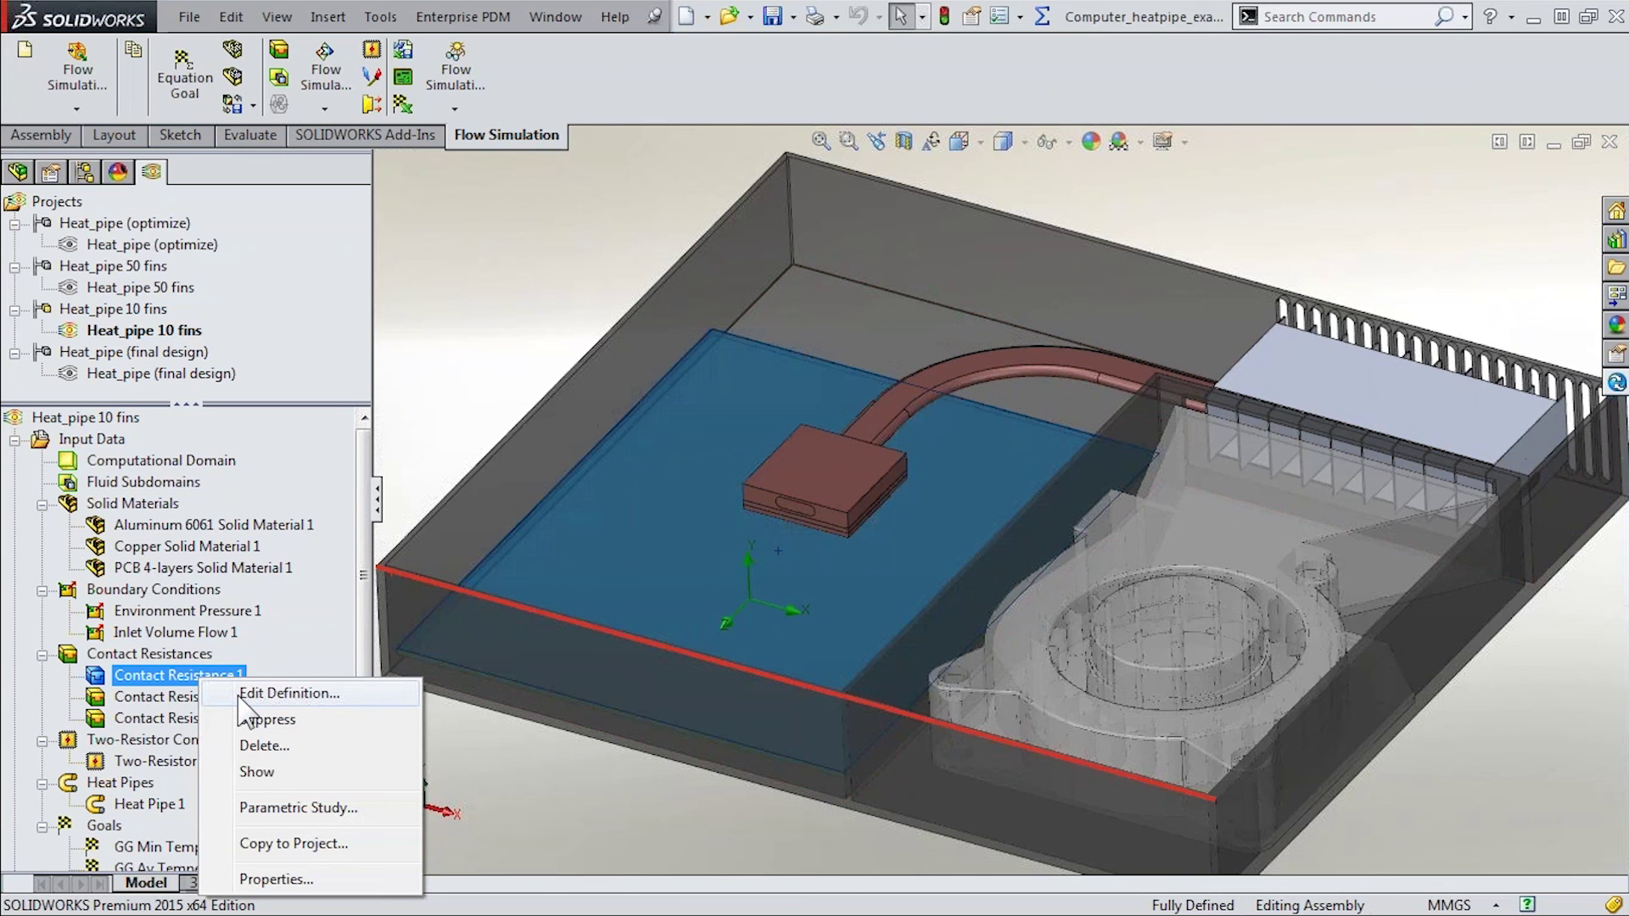
click(255, 693)
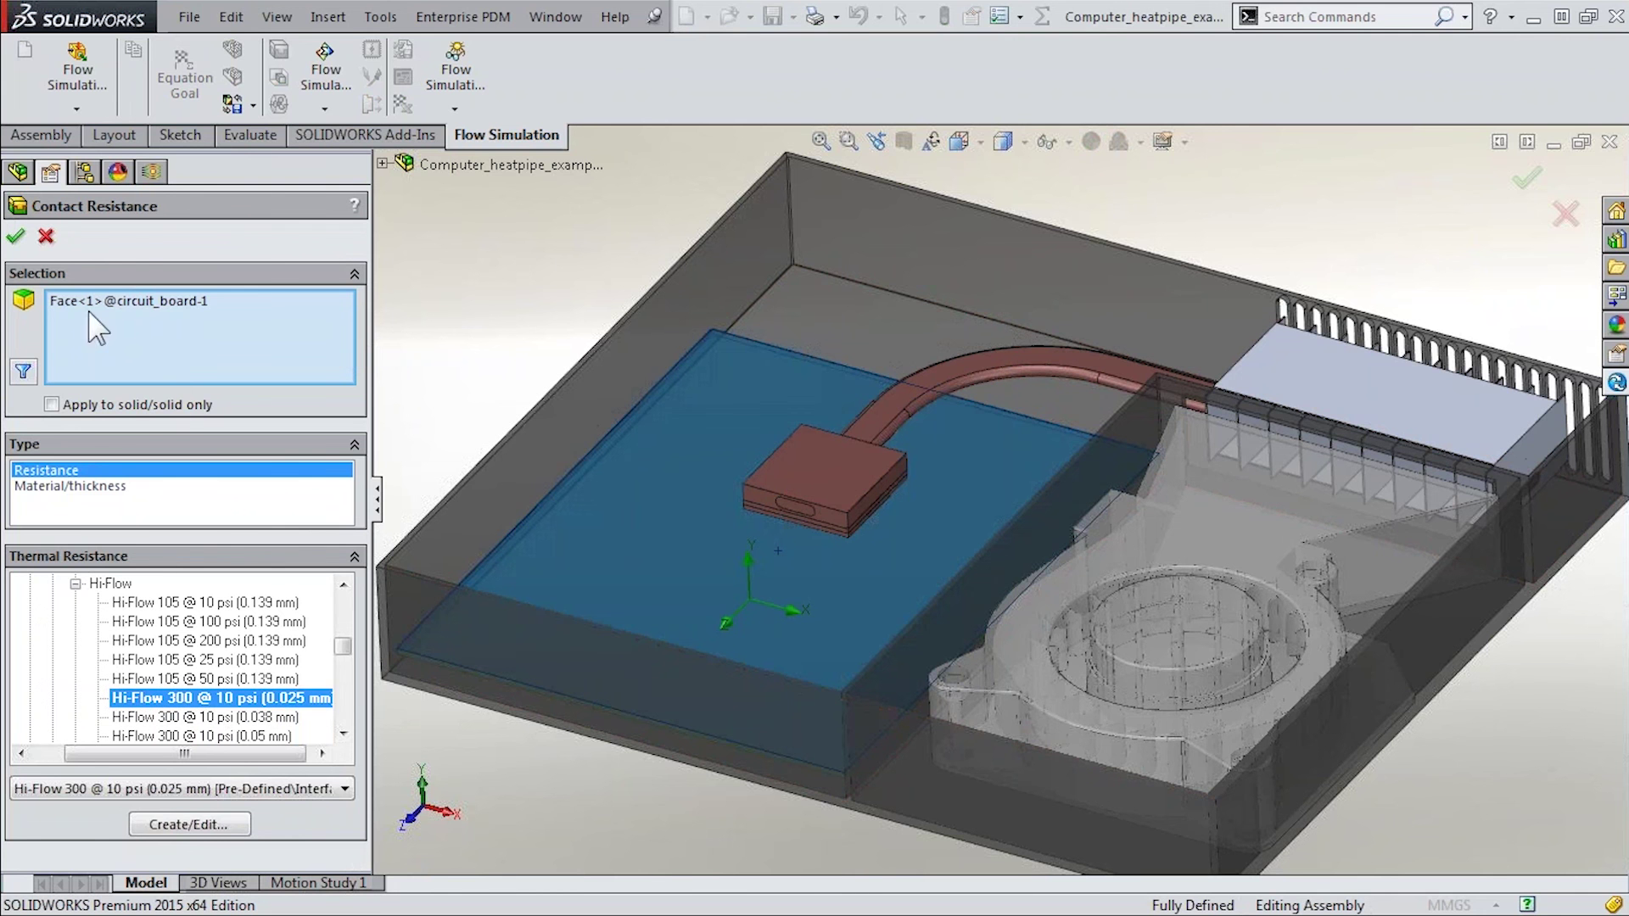
click(46, 236)
right_click(174, 700)
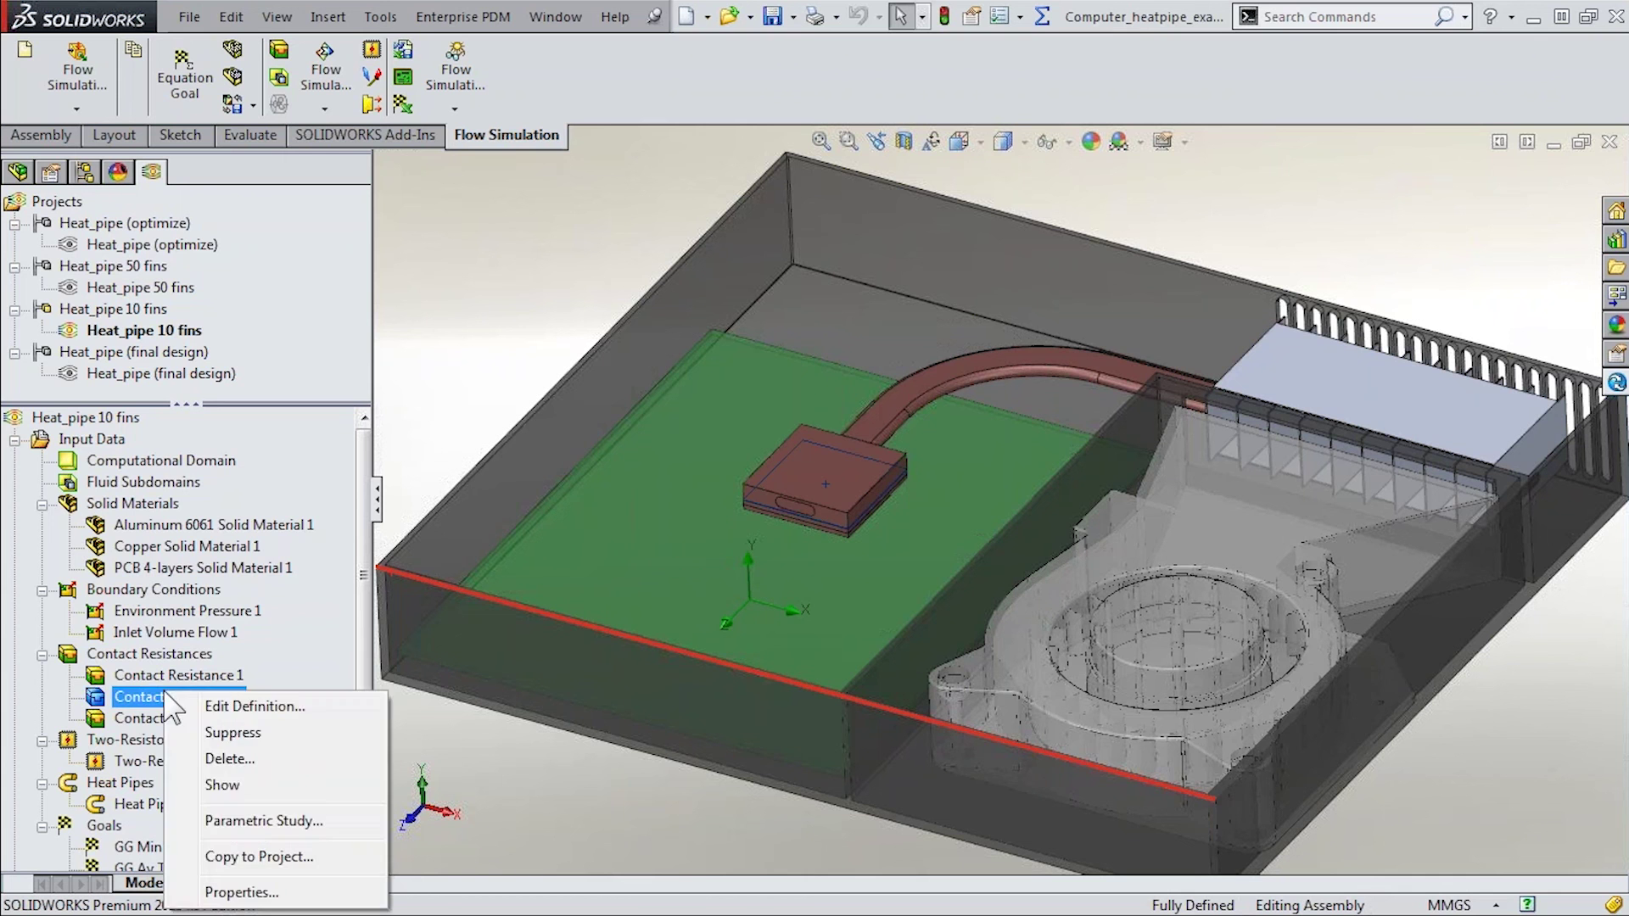
click(195, 706)
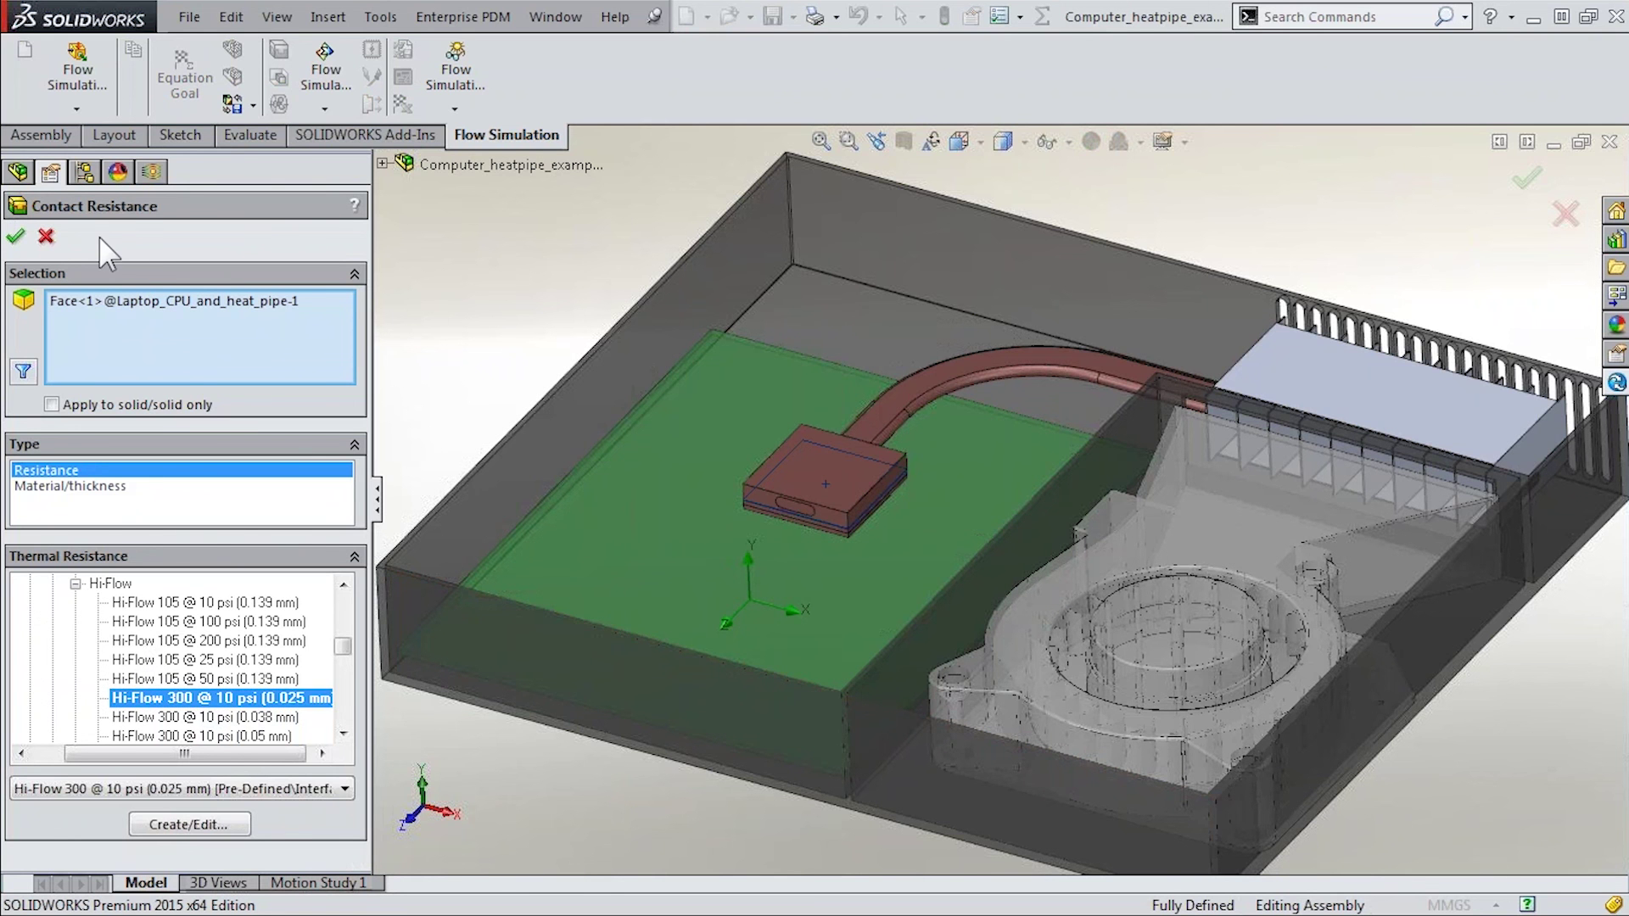
click(45, 238)
Review the Contact Resistance 3 definition and examine its selected faces along the heat pipe, then cancel without changes
click(179, 723)
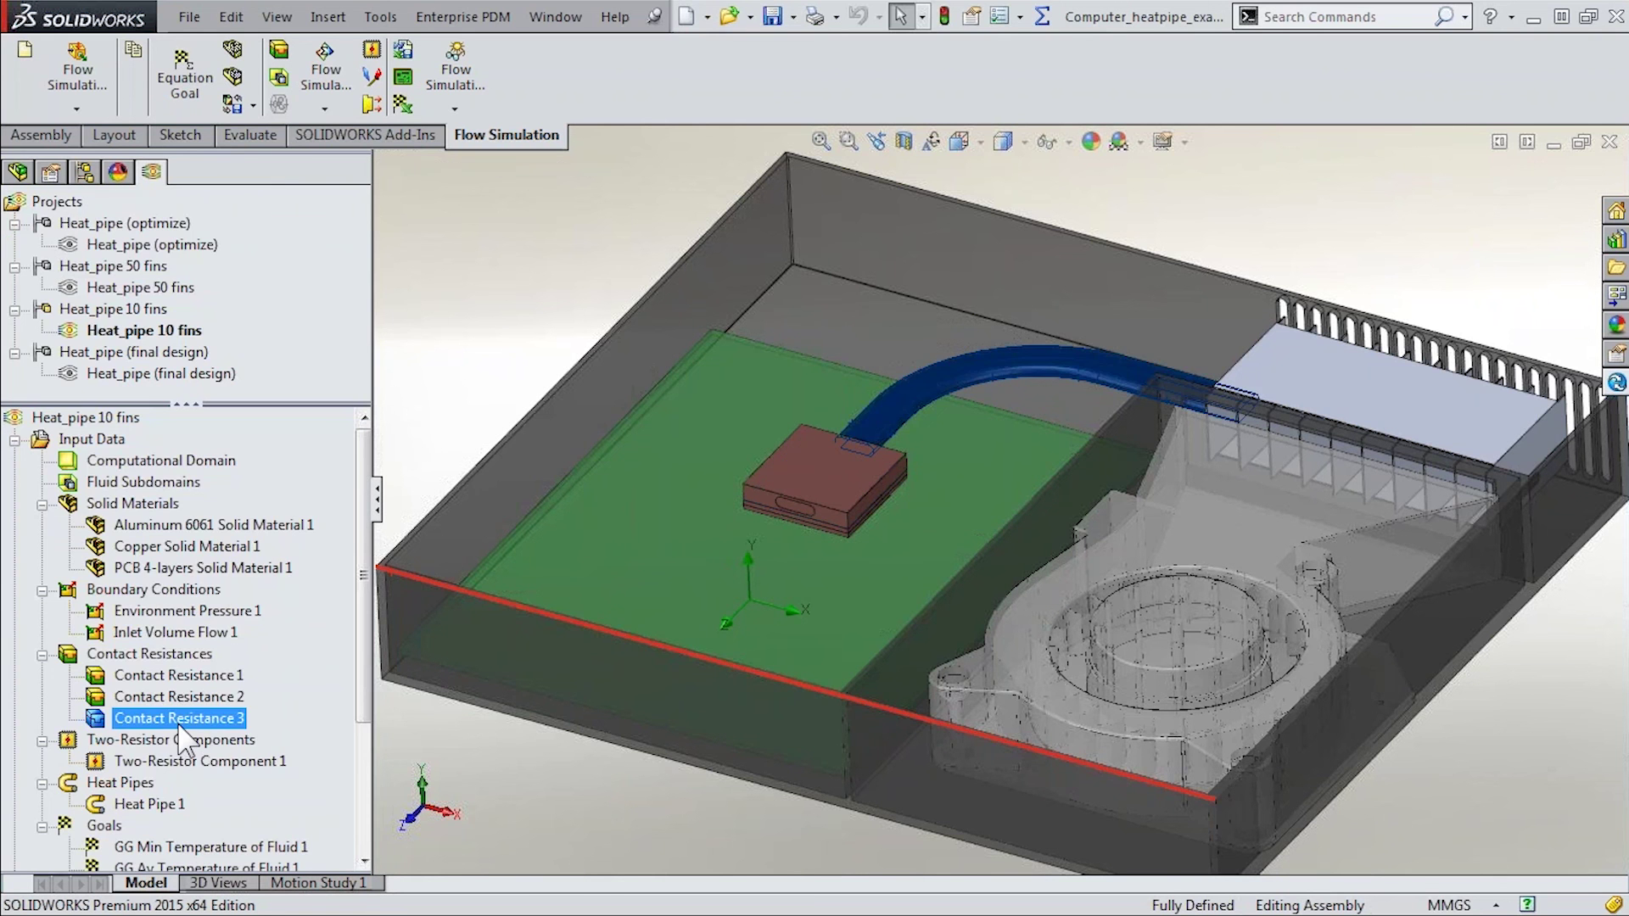
right_click(179, 727)
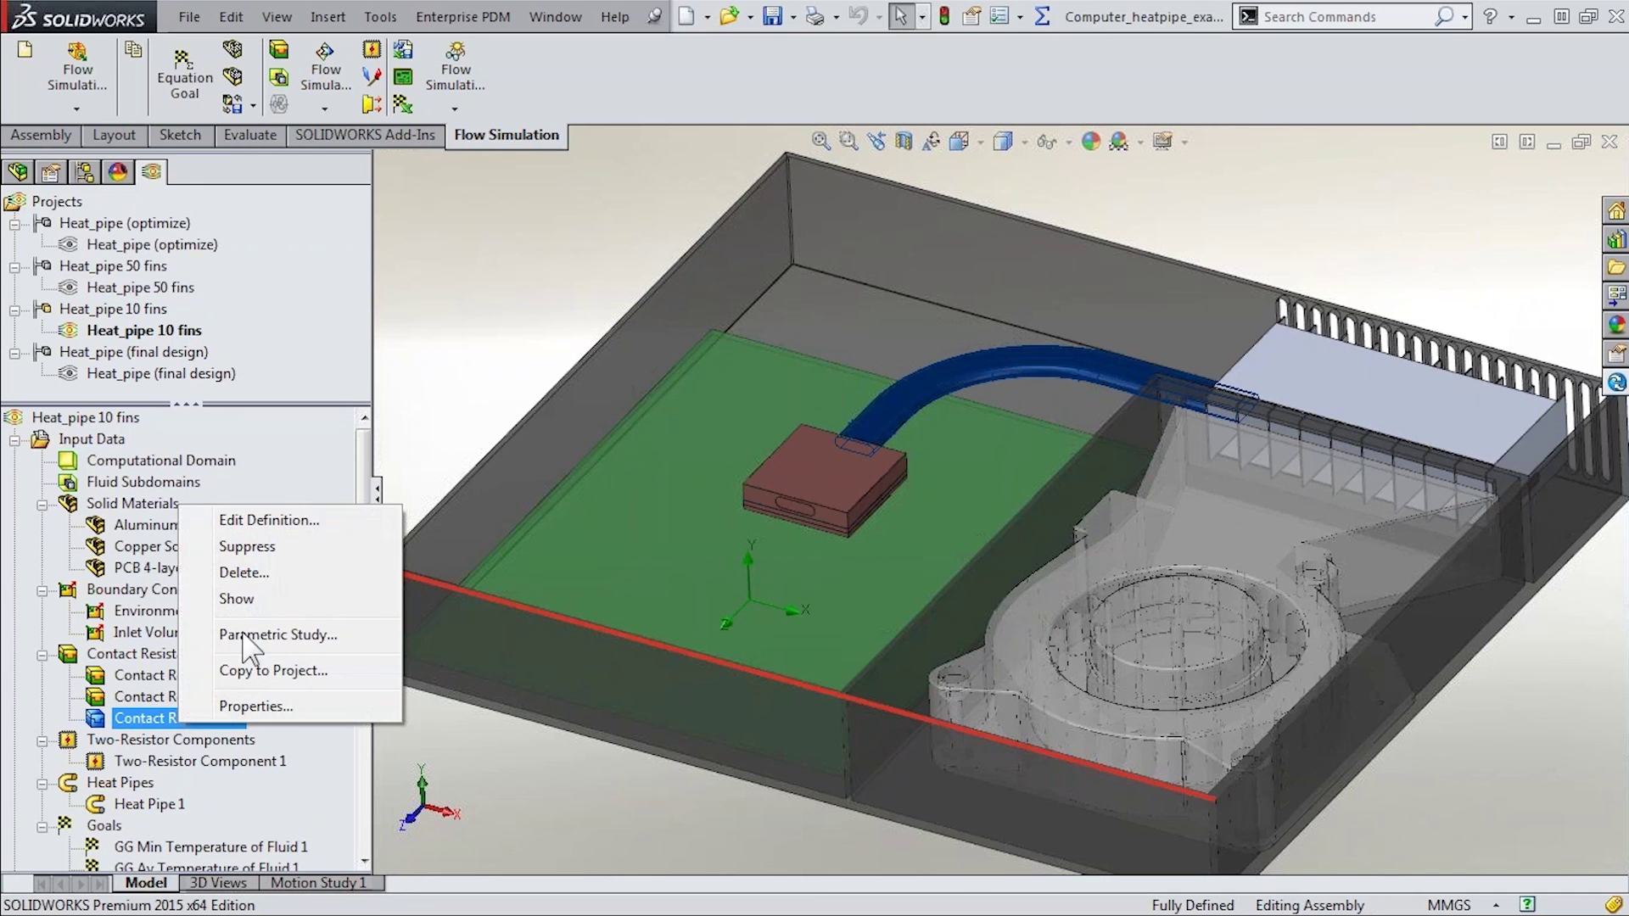
click(255, 521)
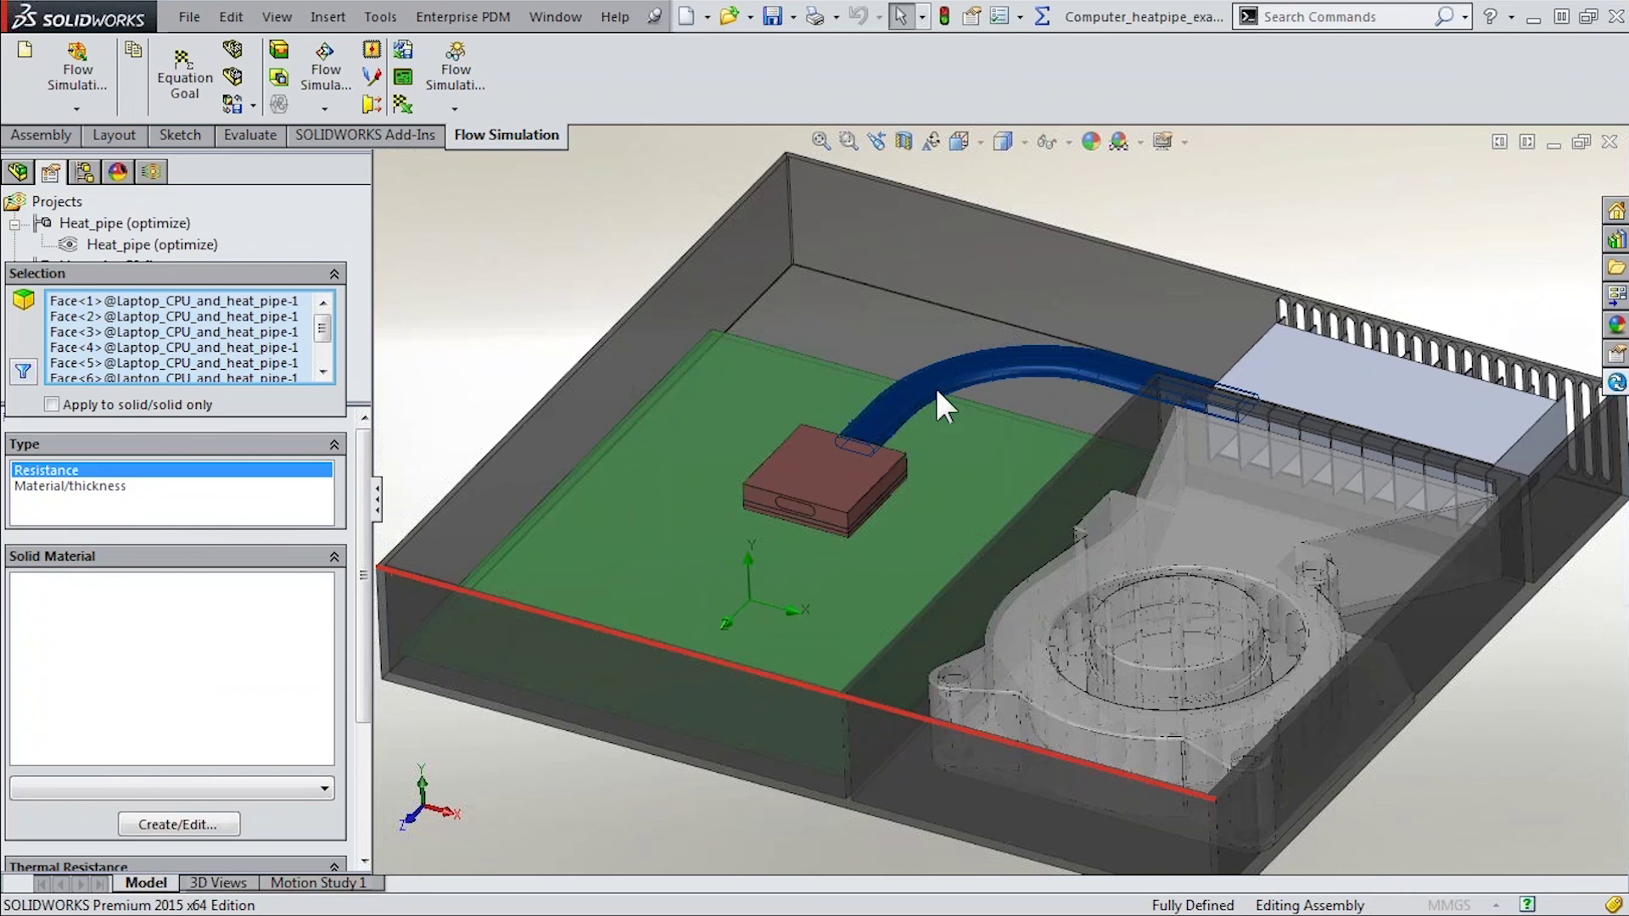
middle_drag(1042, 387, 850, 505)
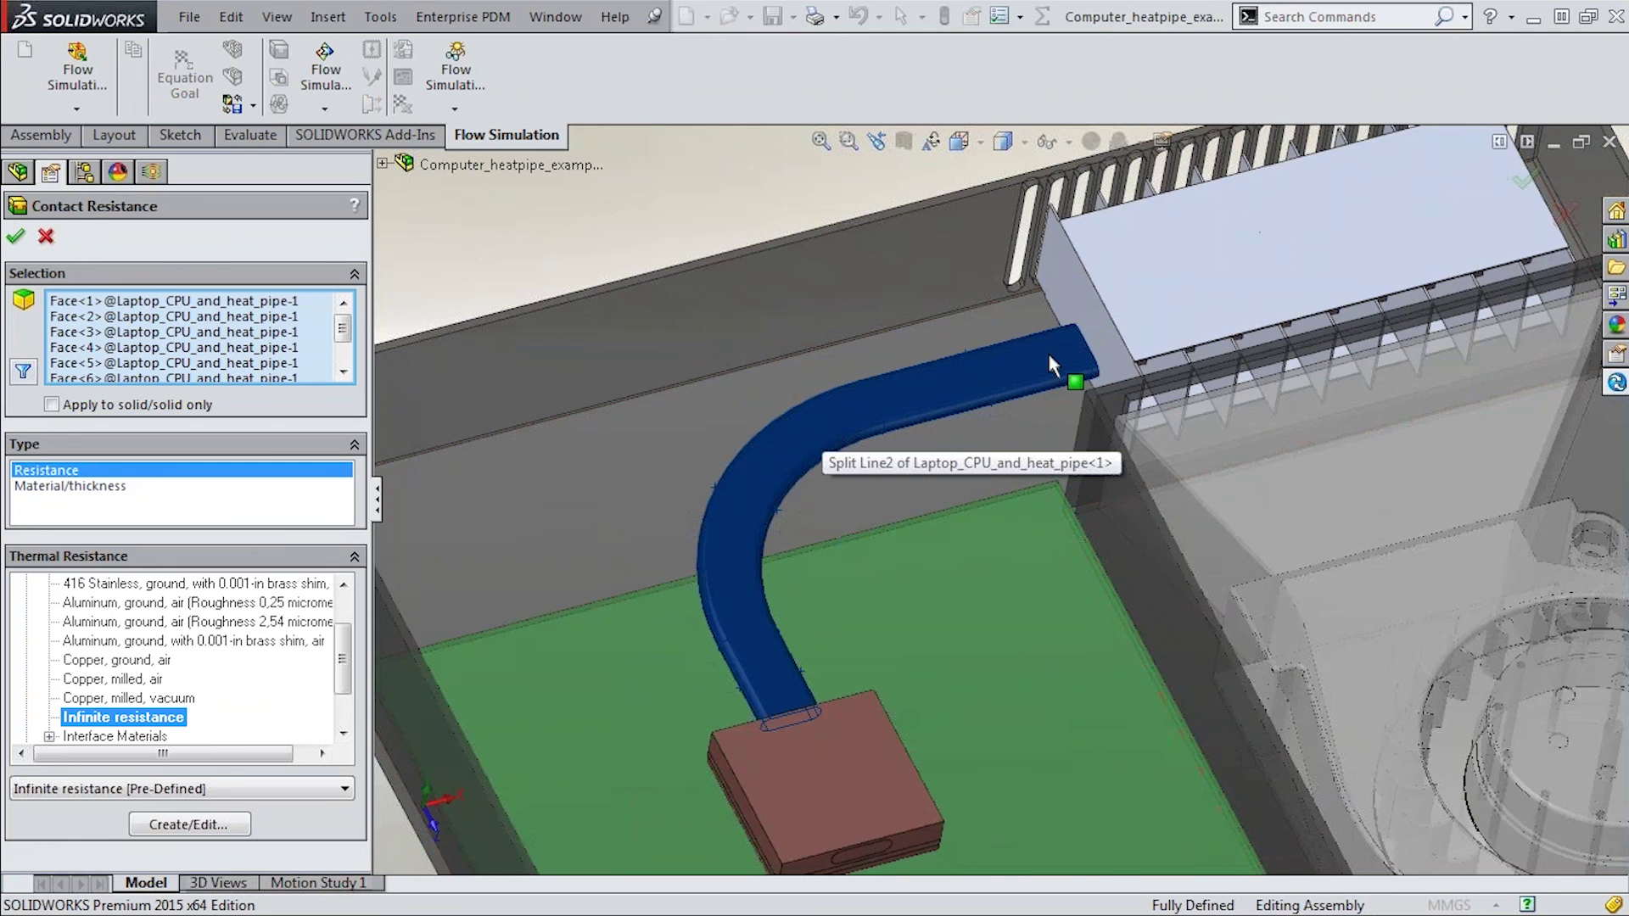
middle_drag(750, 606, 859, 574)
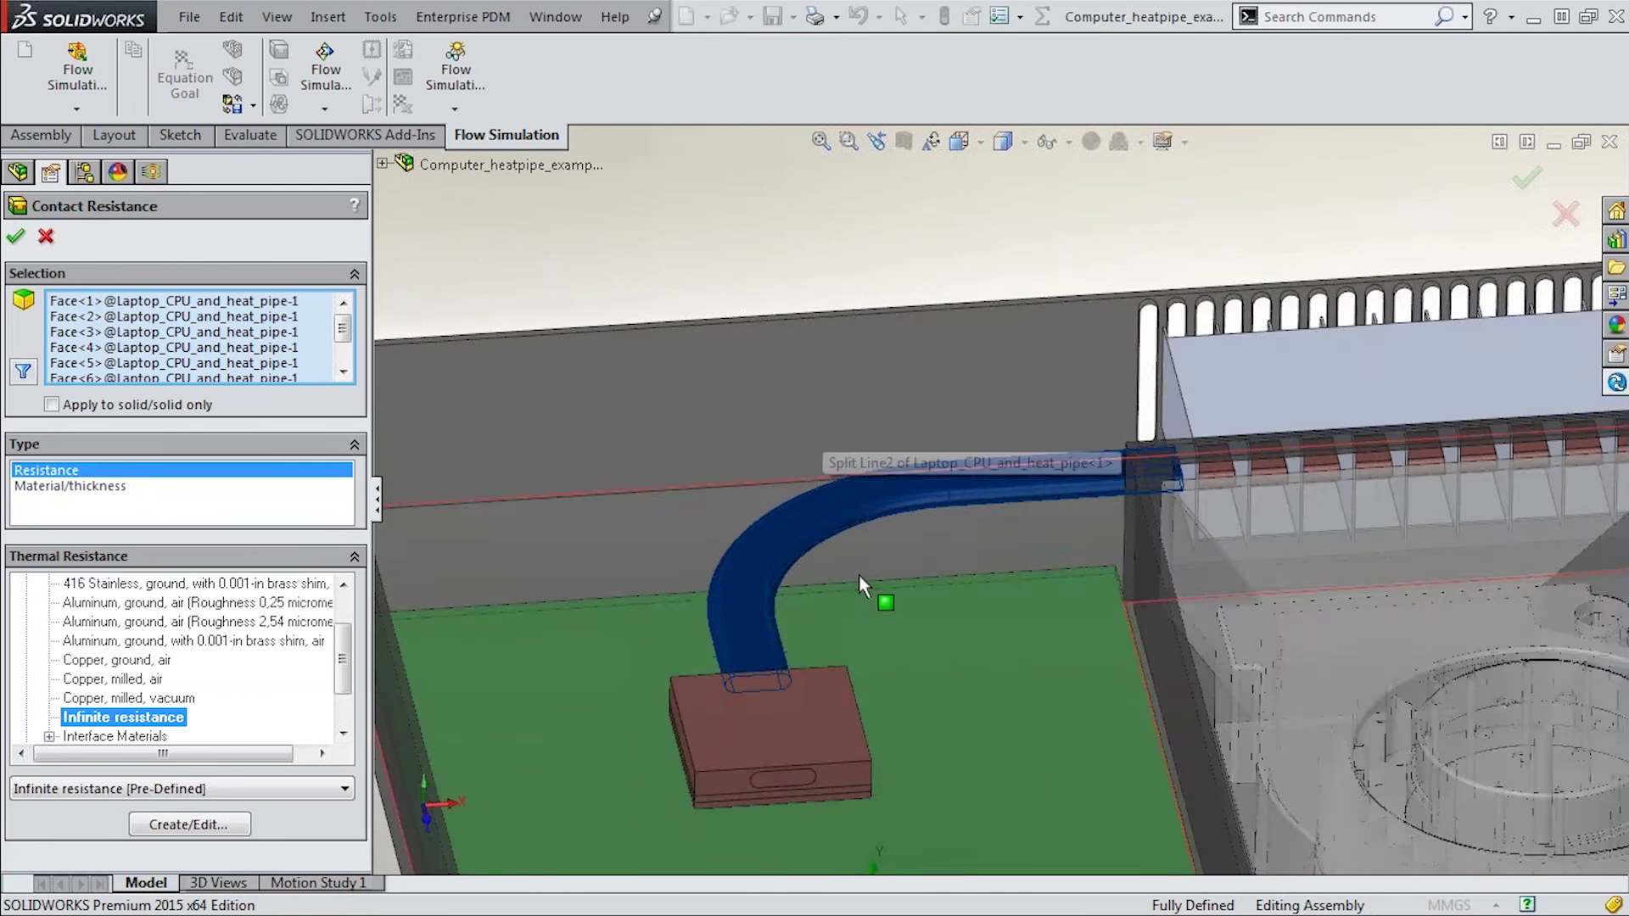
scroll(858, 574, down, 2)
scroll(859, 573, up, 4)
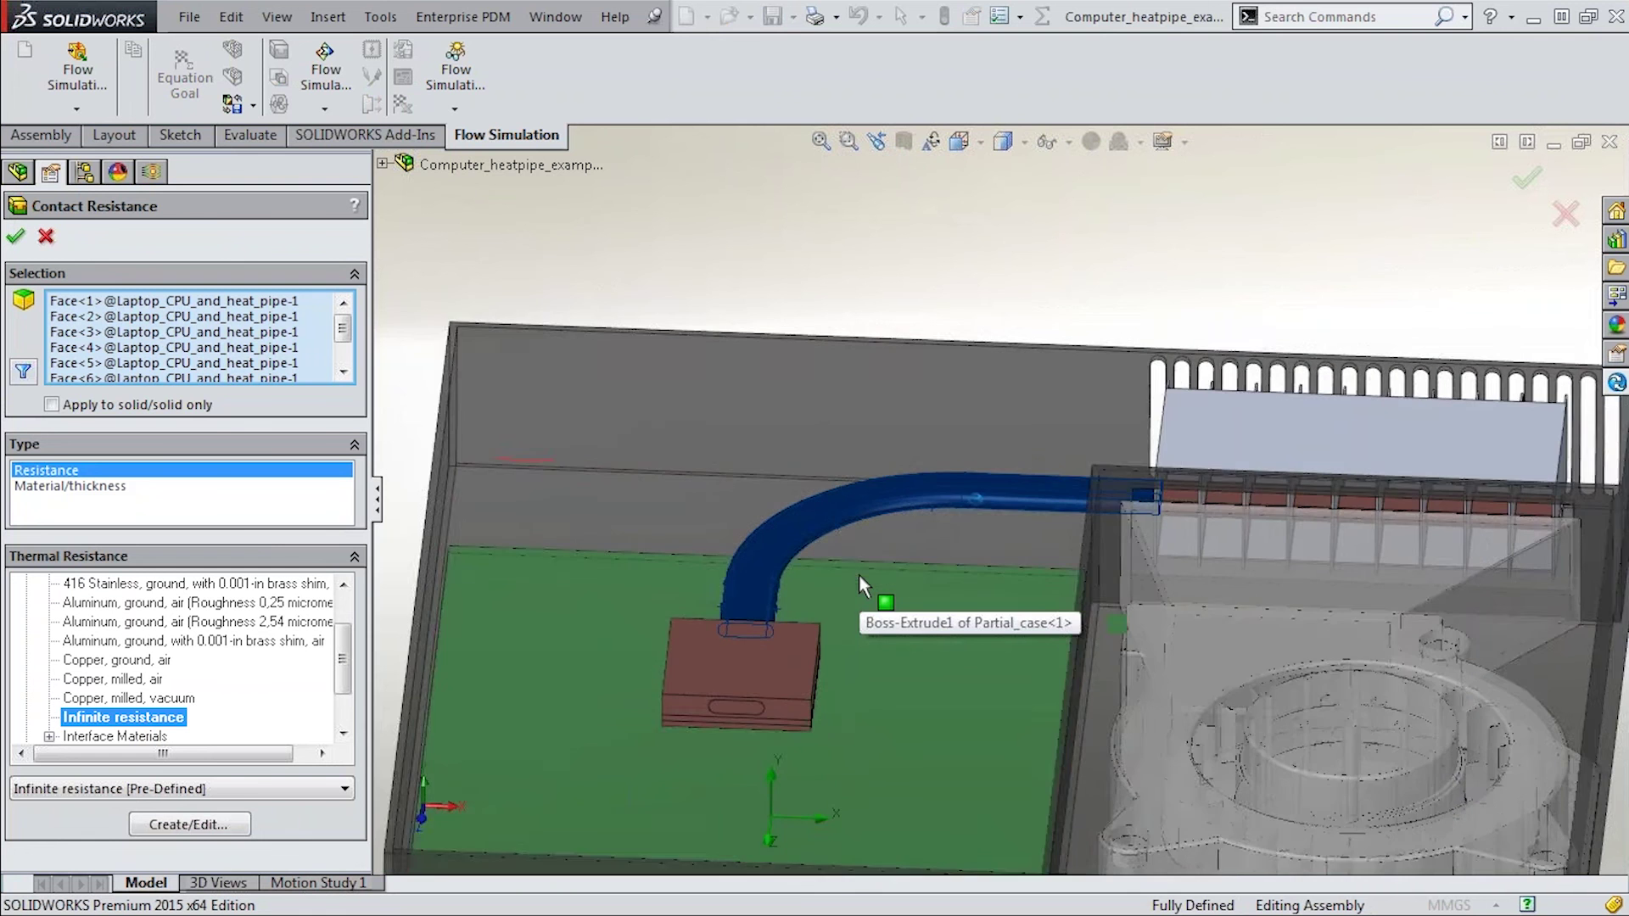
scroll(854, 517, down, 3)
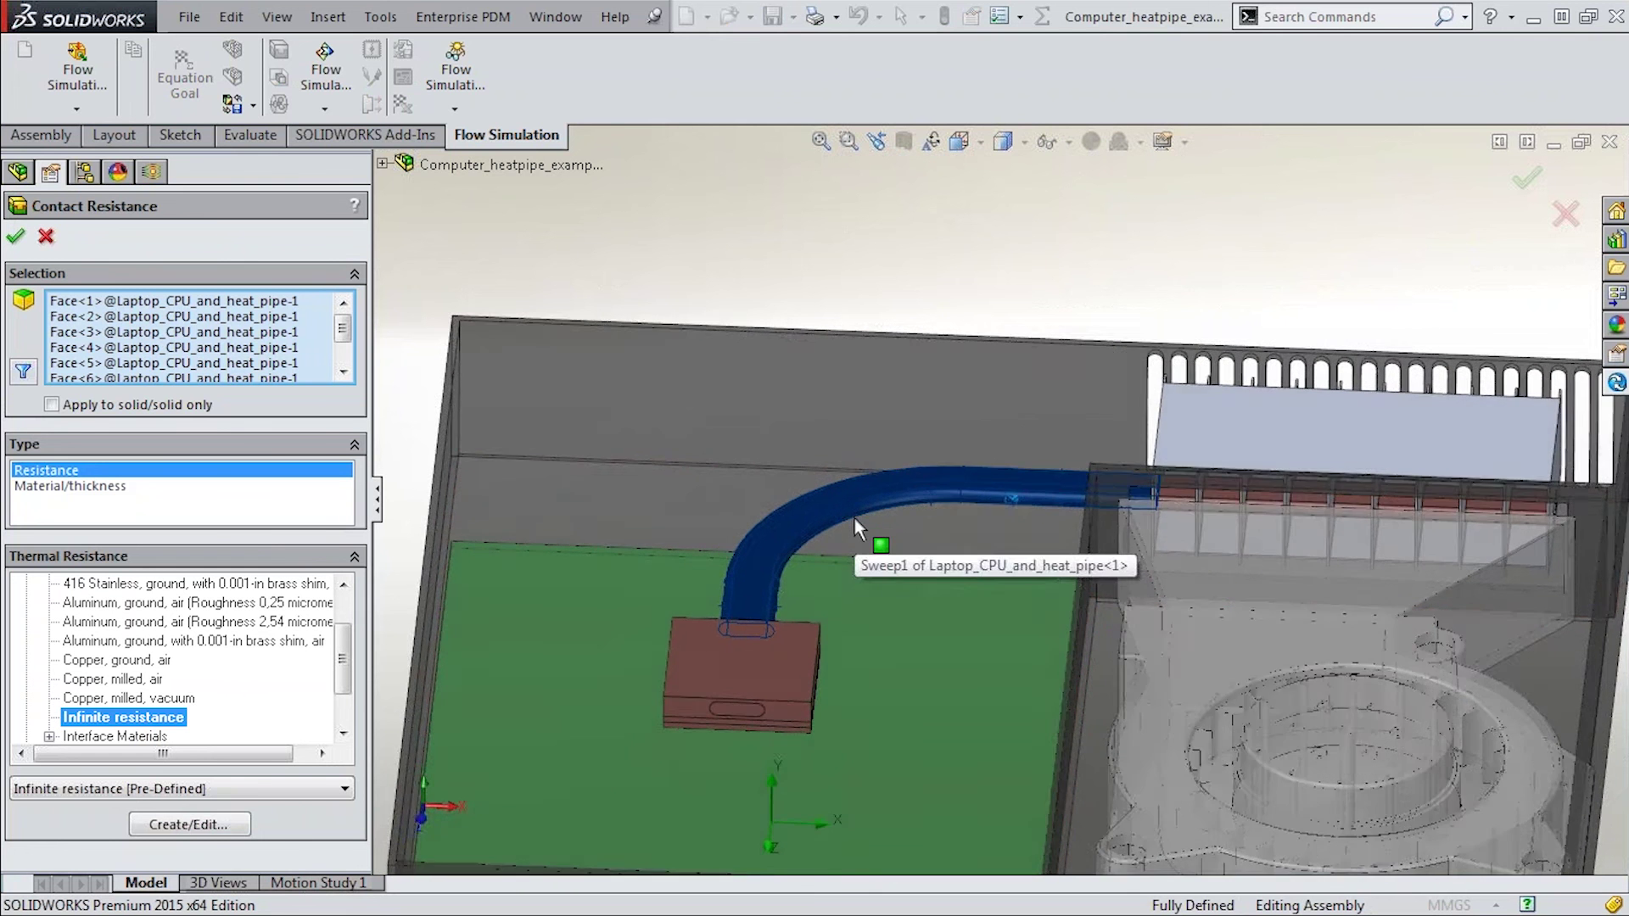
middle_drag(854, 517, 840, 555)
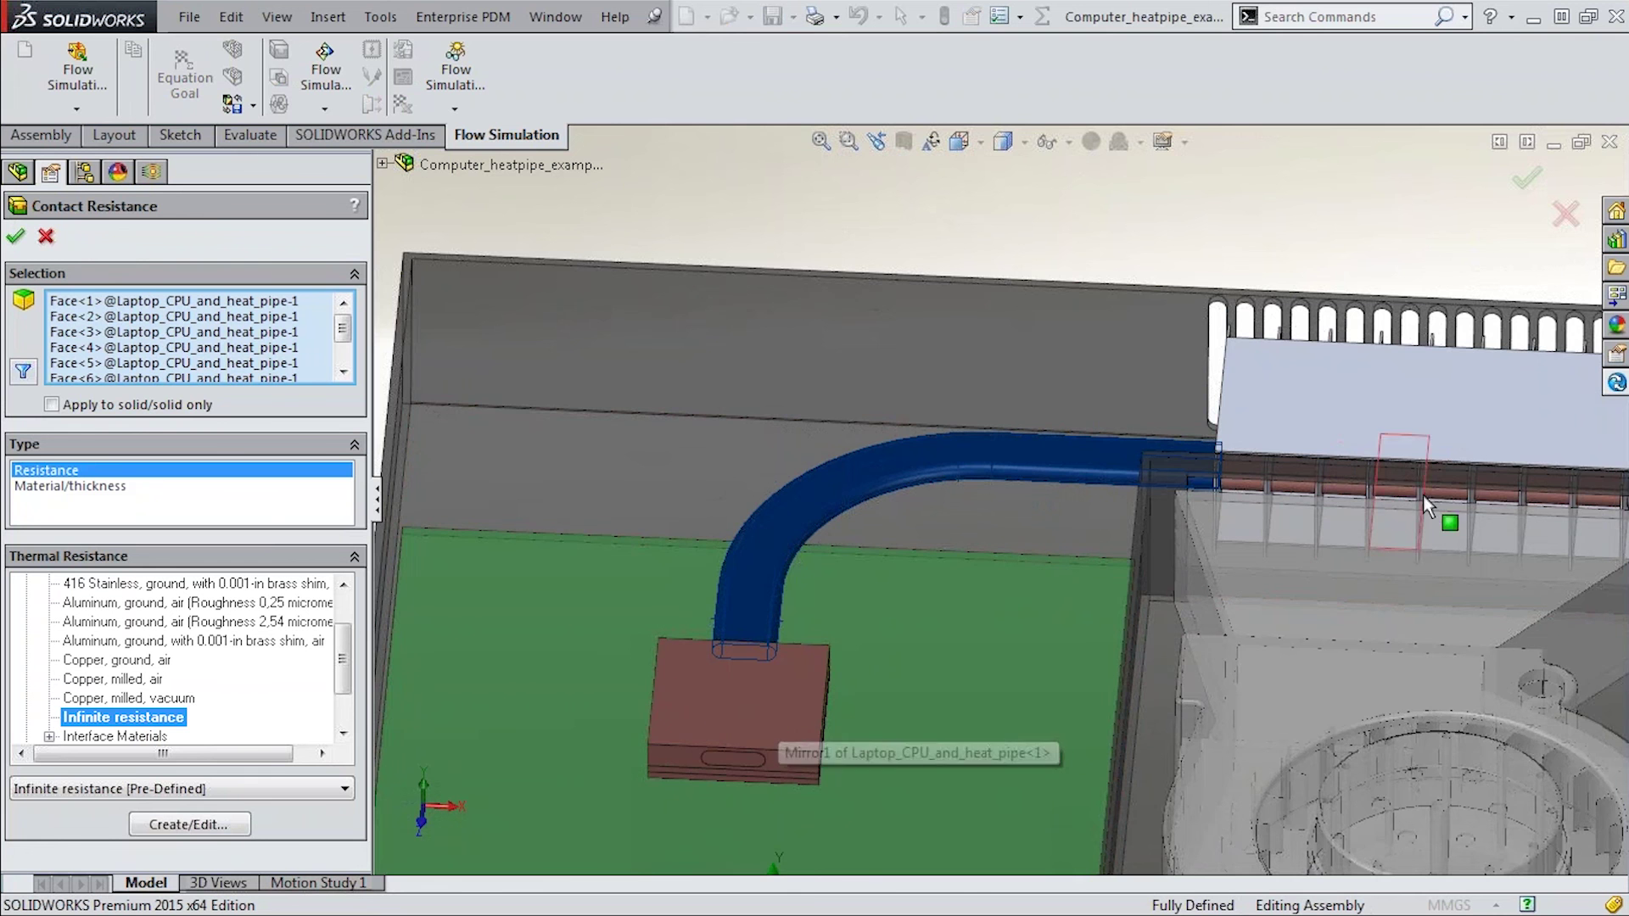
ctrl+middle_drag(1357, 481, 1220, 469)
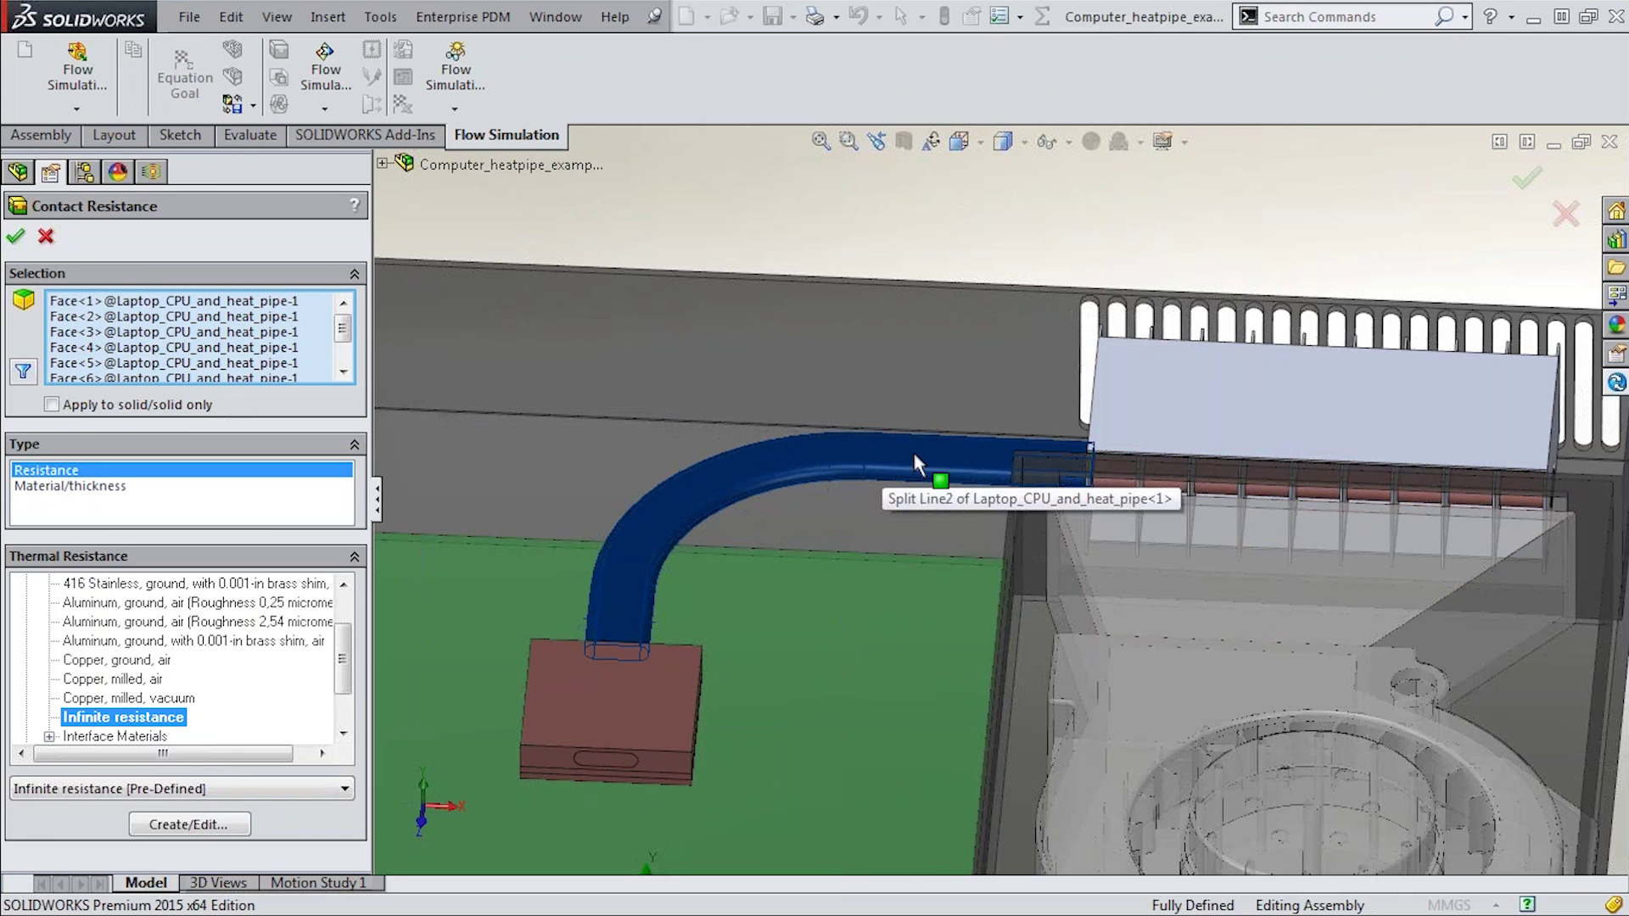
click(46, 237)
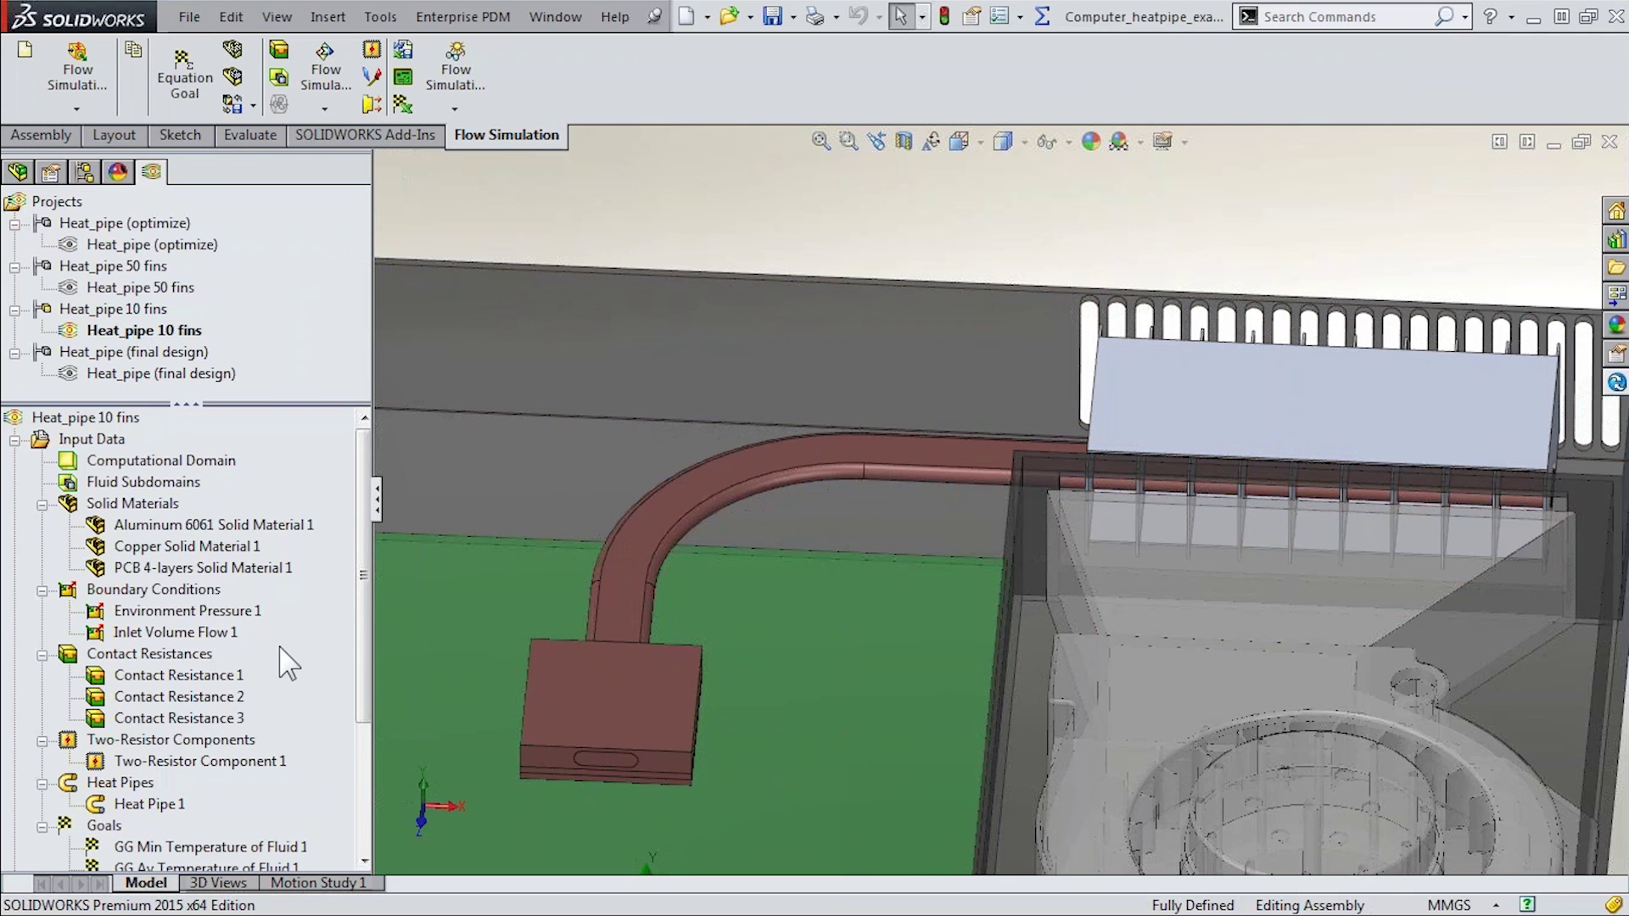
Review the Heat Pipe 1 definition, checking its heat-in and heat-out faces and effective thermal resistance, then cancel
right_click(159, 806)
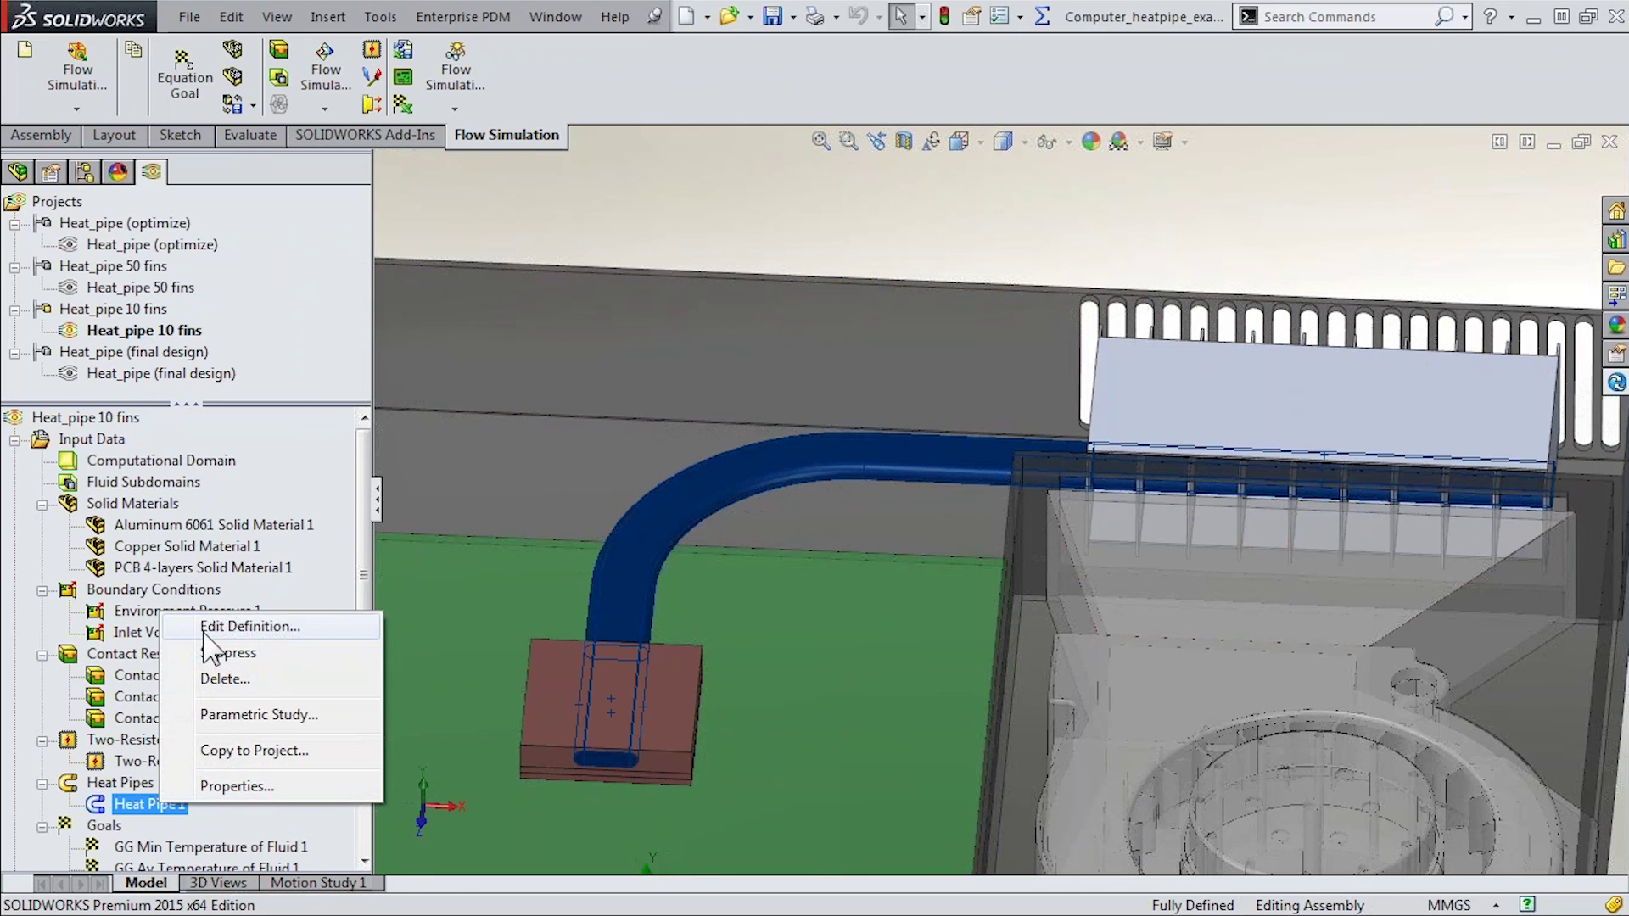
click(204, 629)
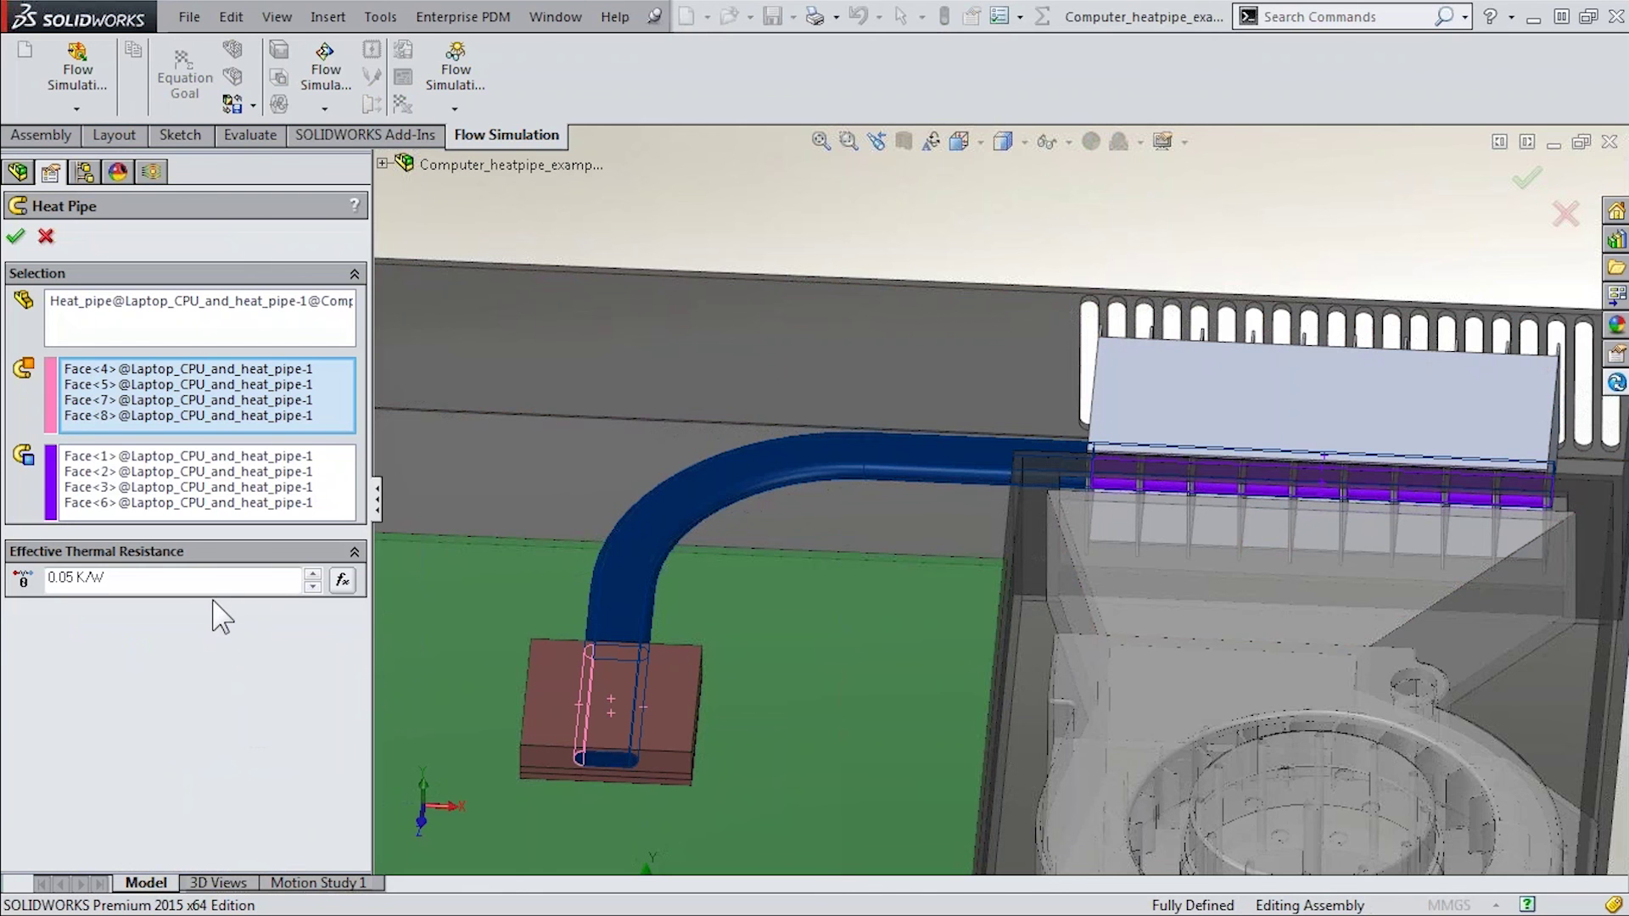
click(177, 384)
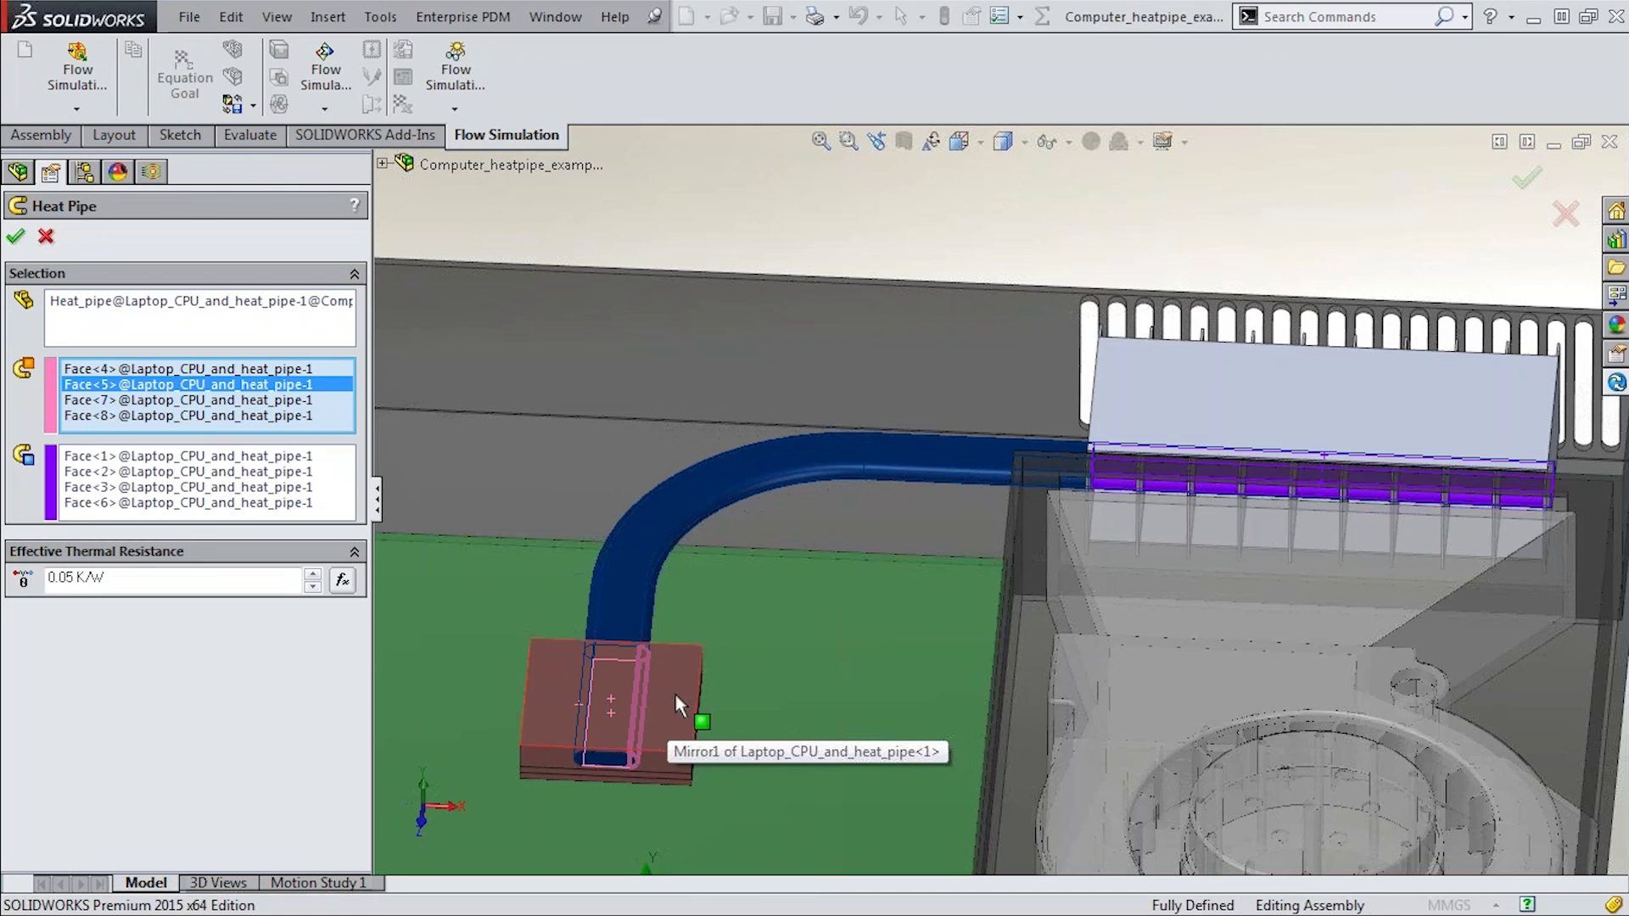
click(221, 472)
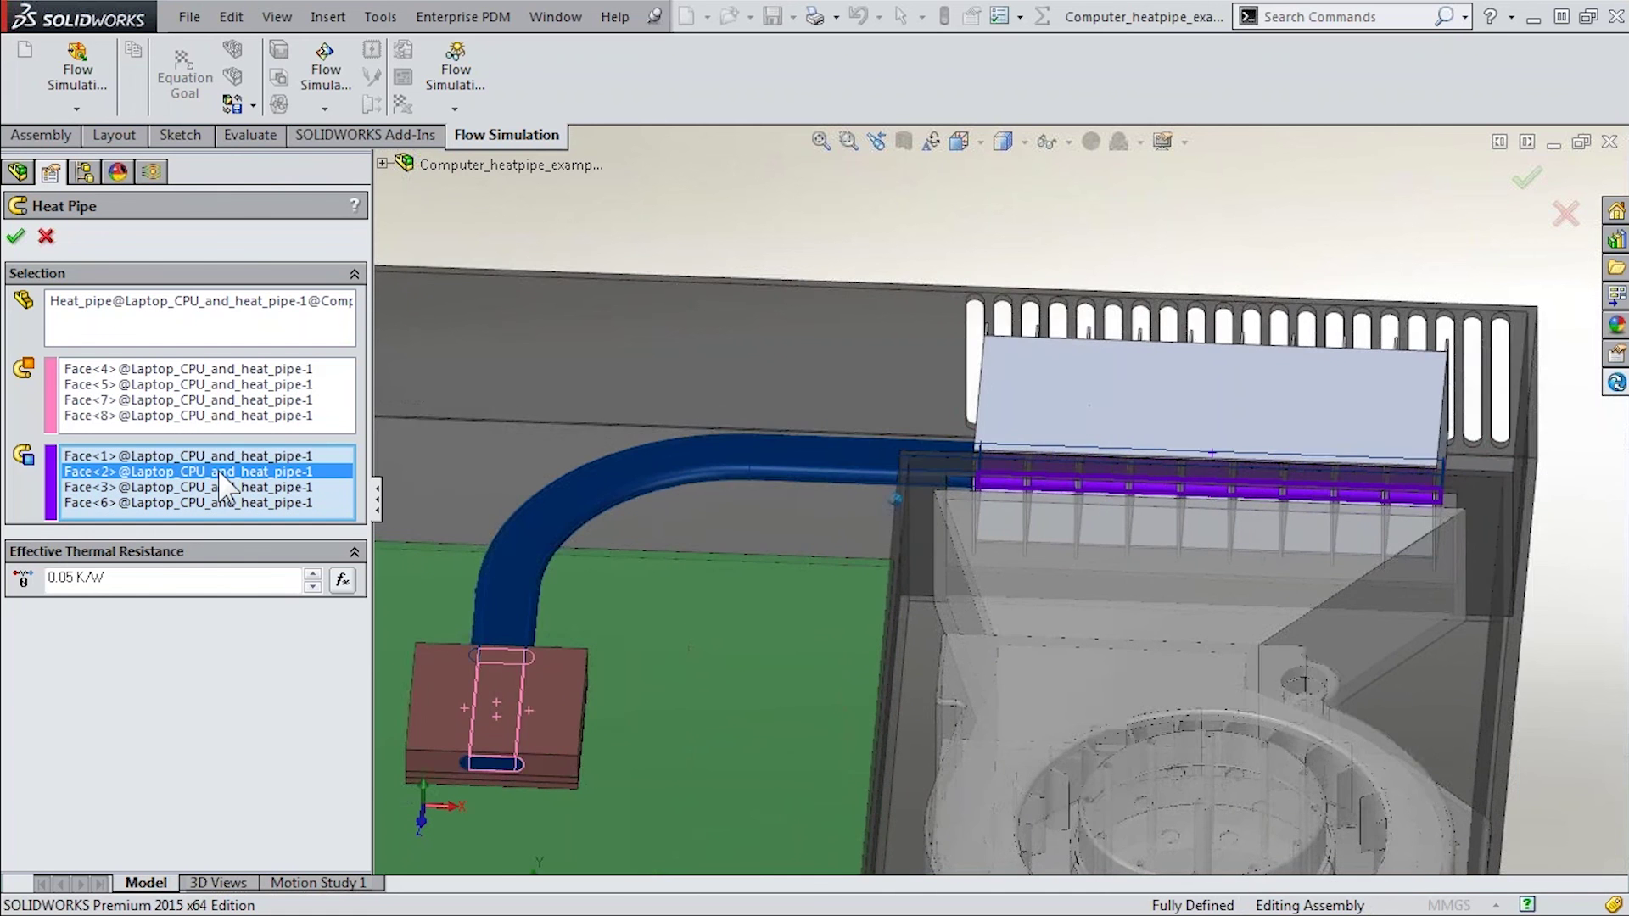
click(47, 237)
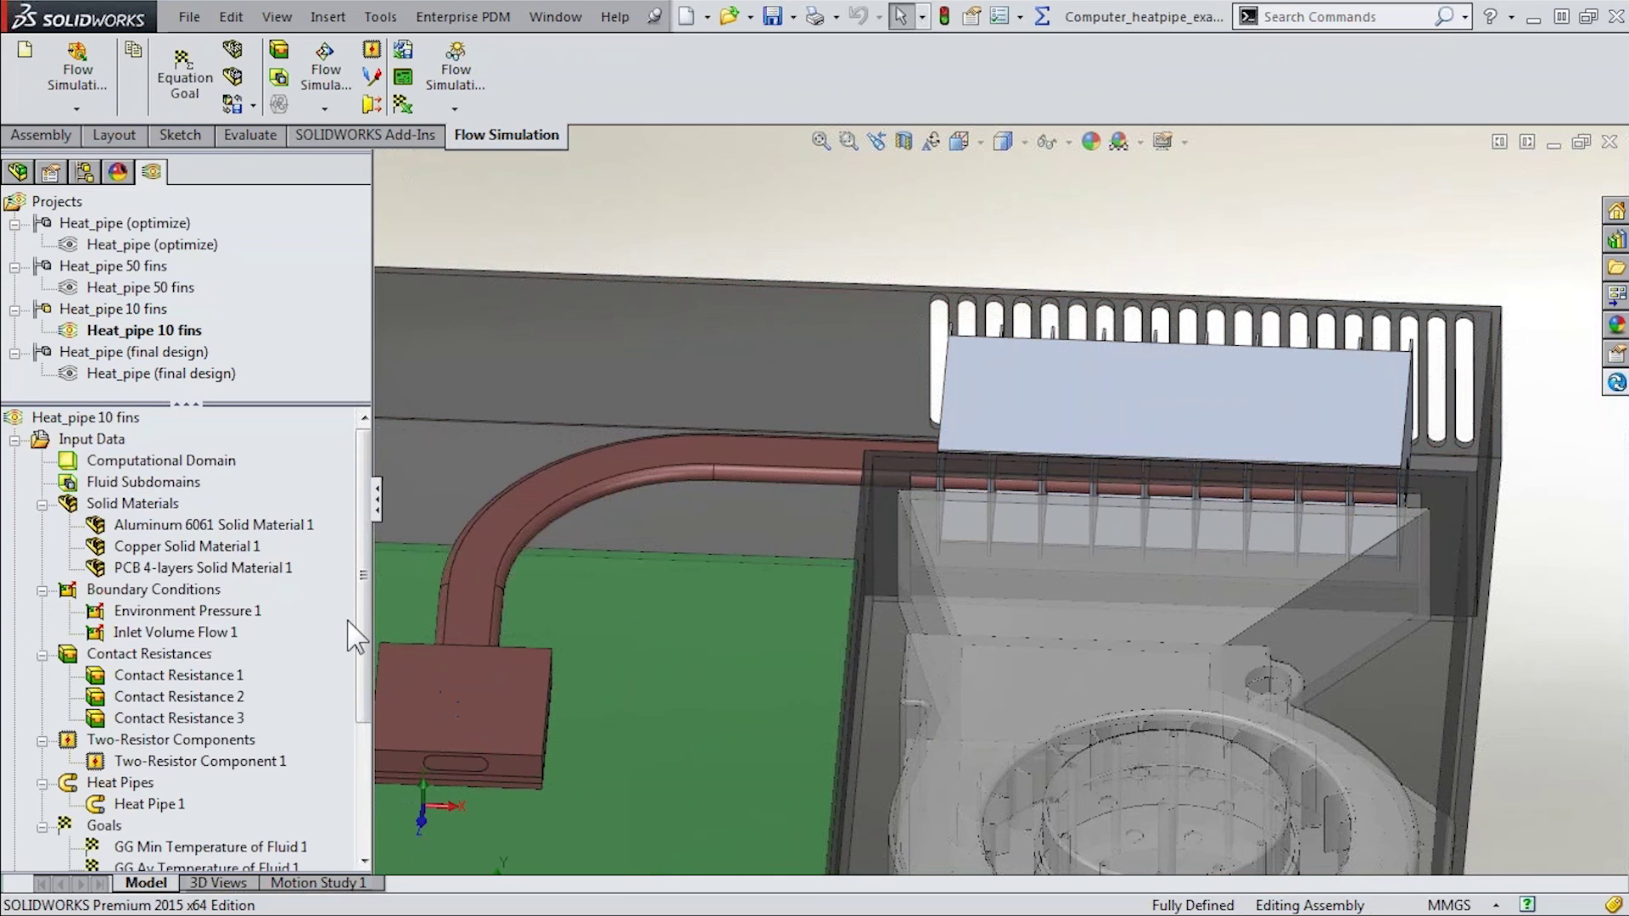
Look over the project goals and review the VG Max Temperature of Solid 1 definition, then cancel without changes
scroll(354, 678, down, 3)
scroll(348, 730, down, 1)
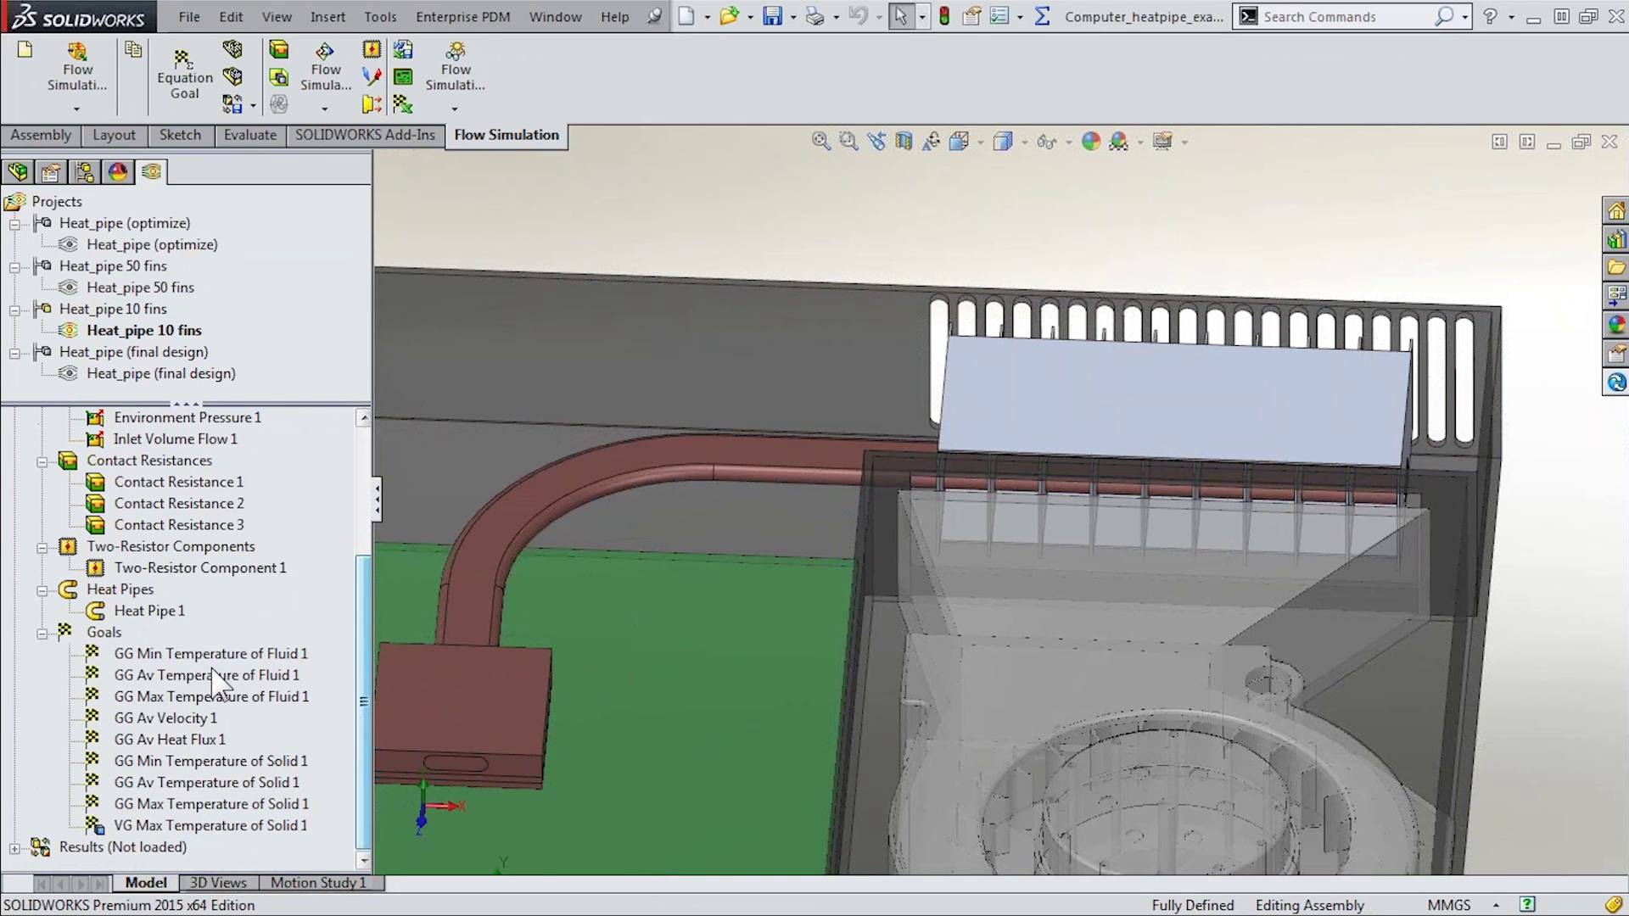
click(195, 828)
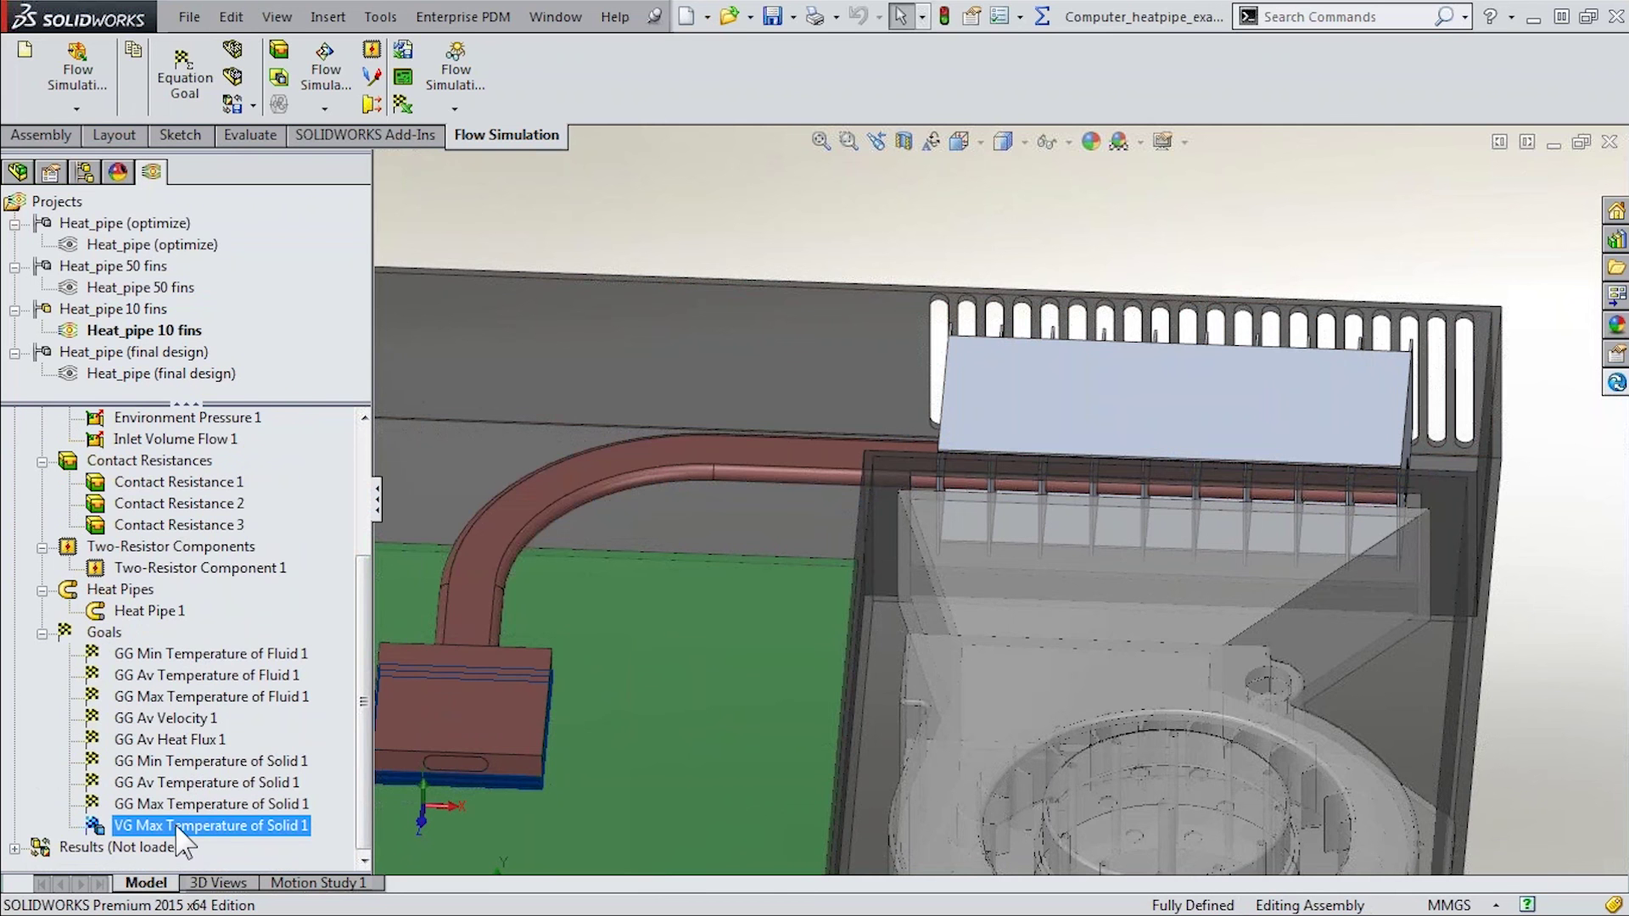
scroll(195, 840, up, 2)
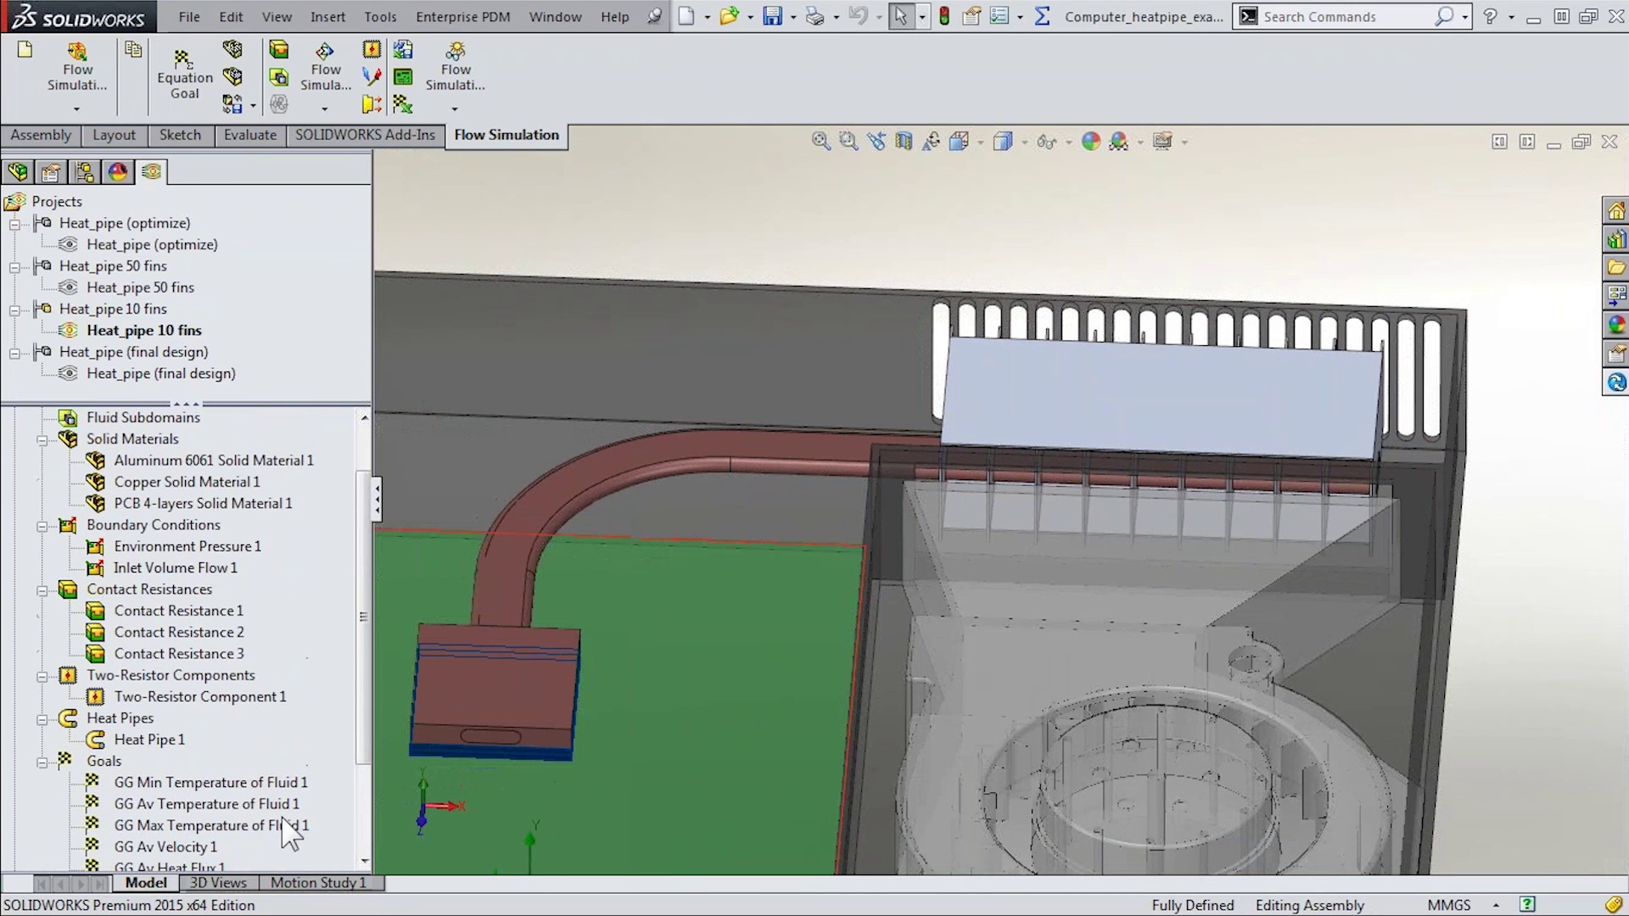
scroll(246, 848, down, 3)
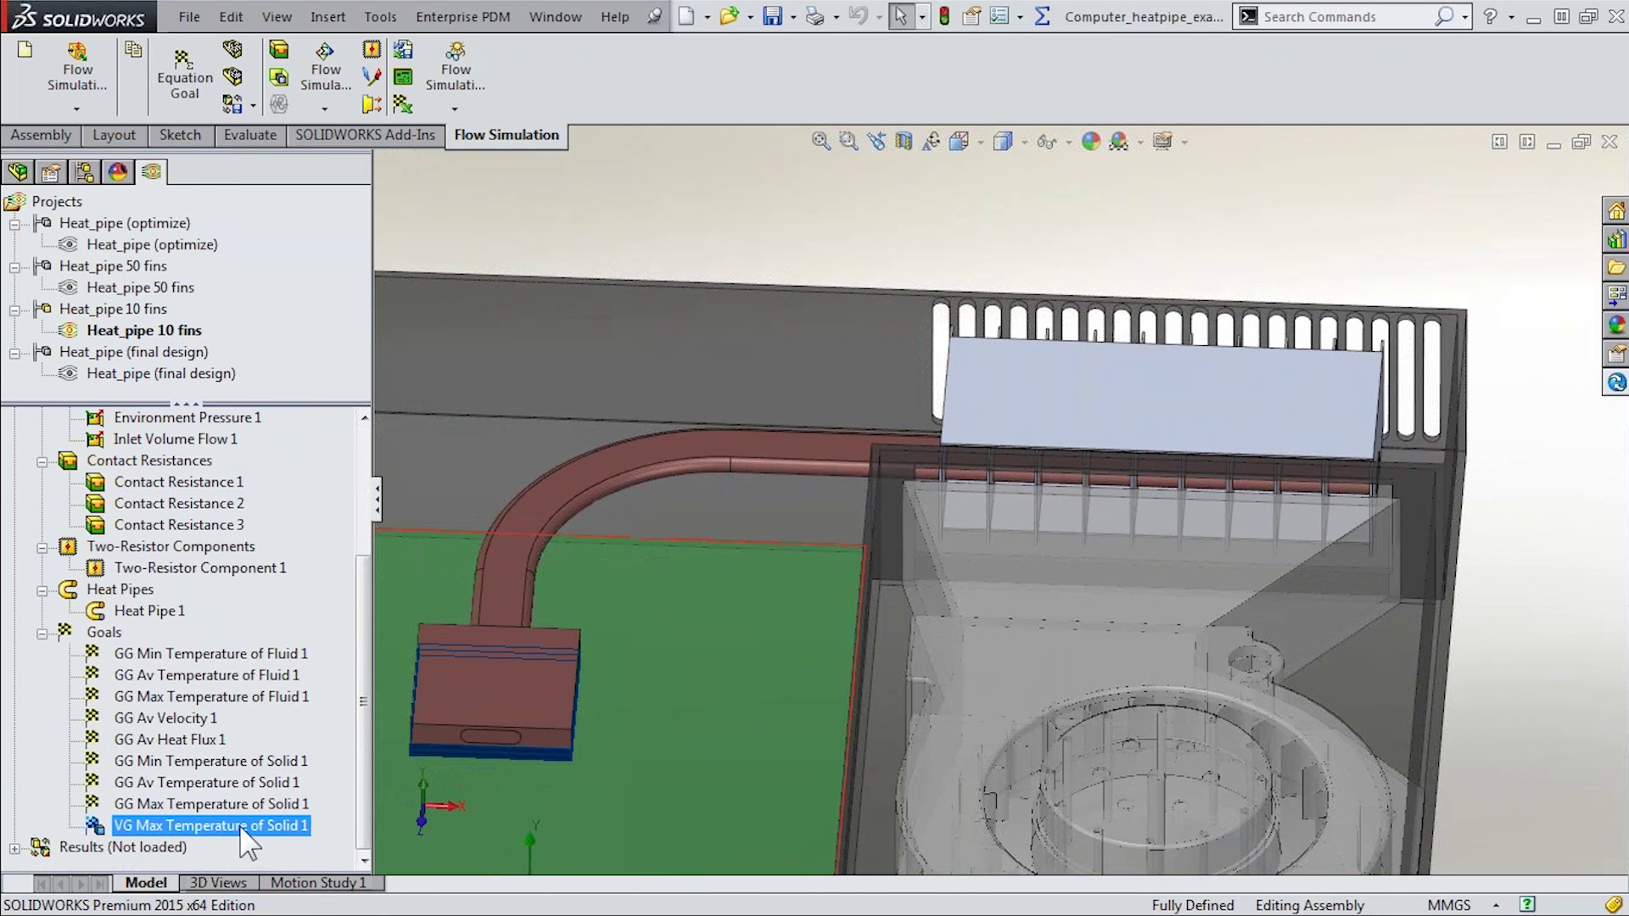
right_click(240, 830)
click(299, 691)
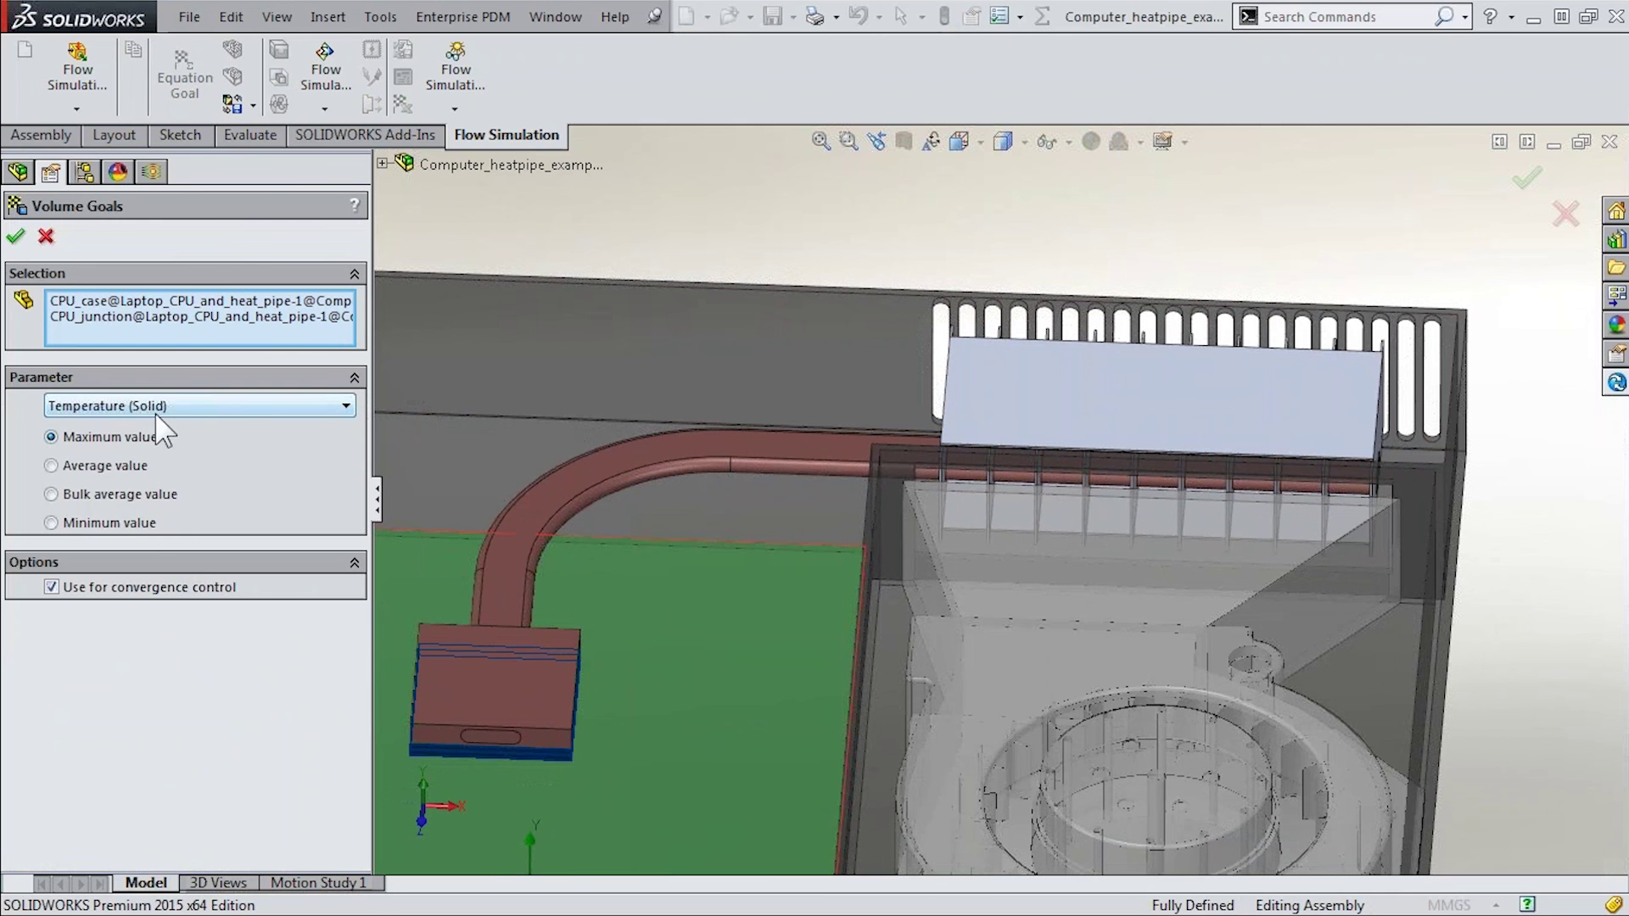
click(46, 237)
Load the calculation results of the Heat_pipe 10 fins project and bring the whole model into view
right_click(136, 847)
click(174, 658)
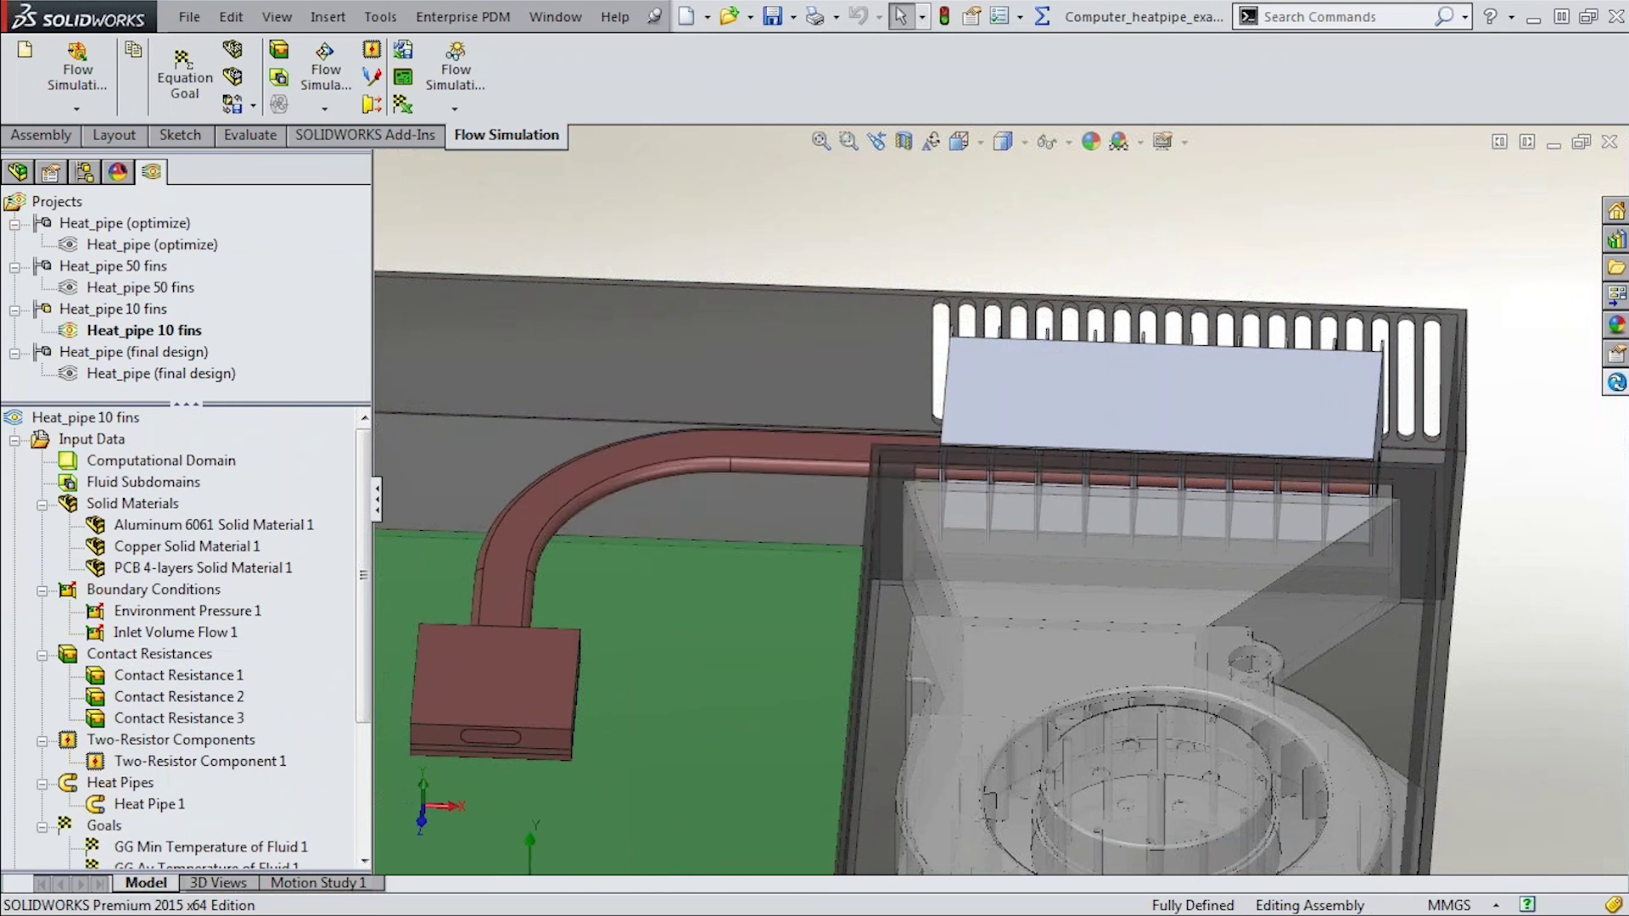
scroll(964, 364, up, 2)
ctrl+middle_drag(964, 364, 1080, 364)
Expand the loaded results and show the CPU&Heat Pipe surface plot on the model
drag(361, 706, 333, 829)
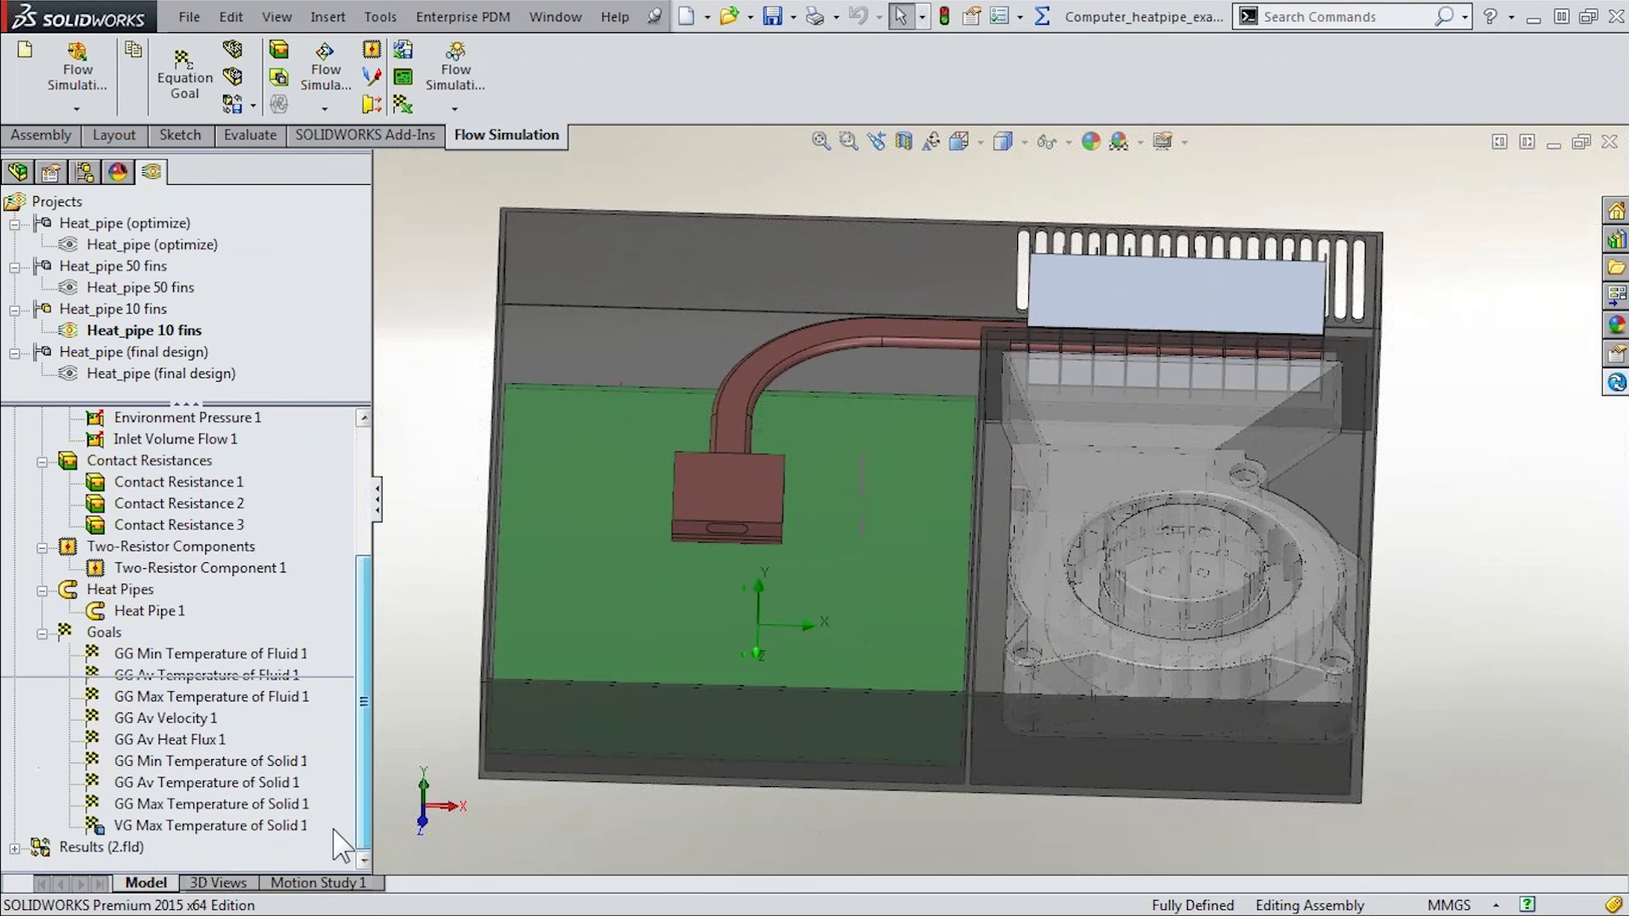
click(16, 848)
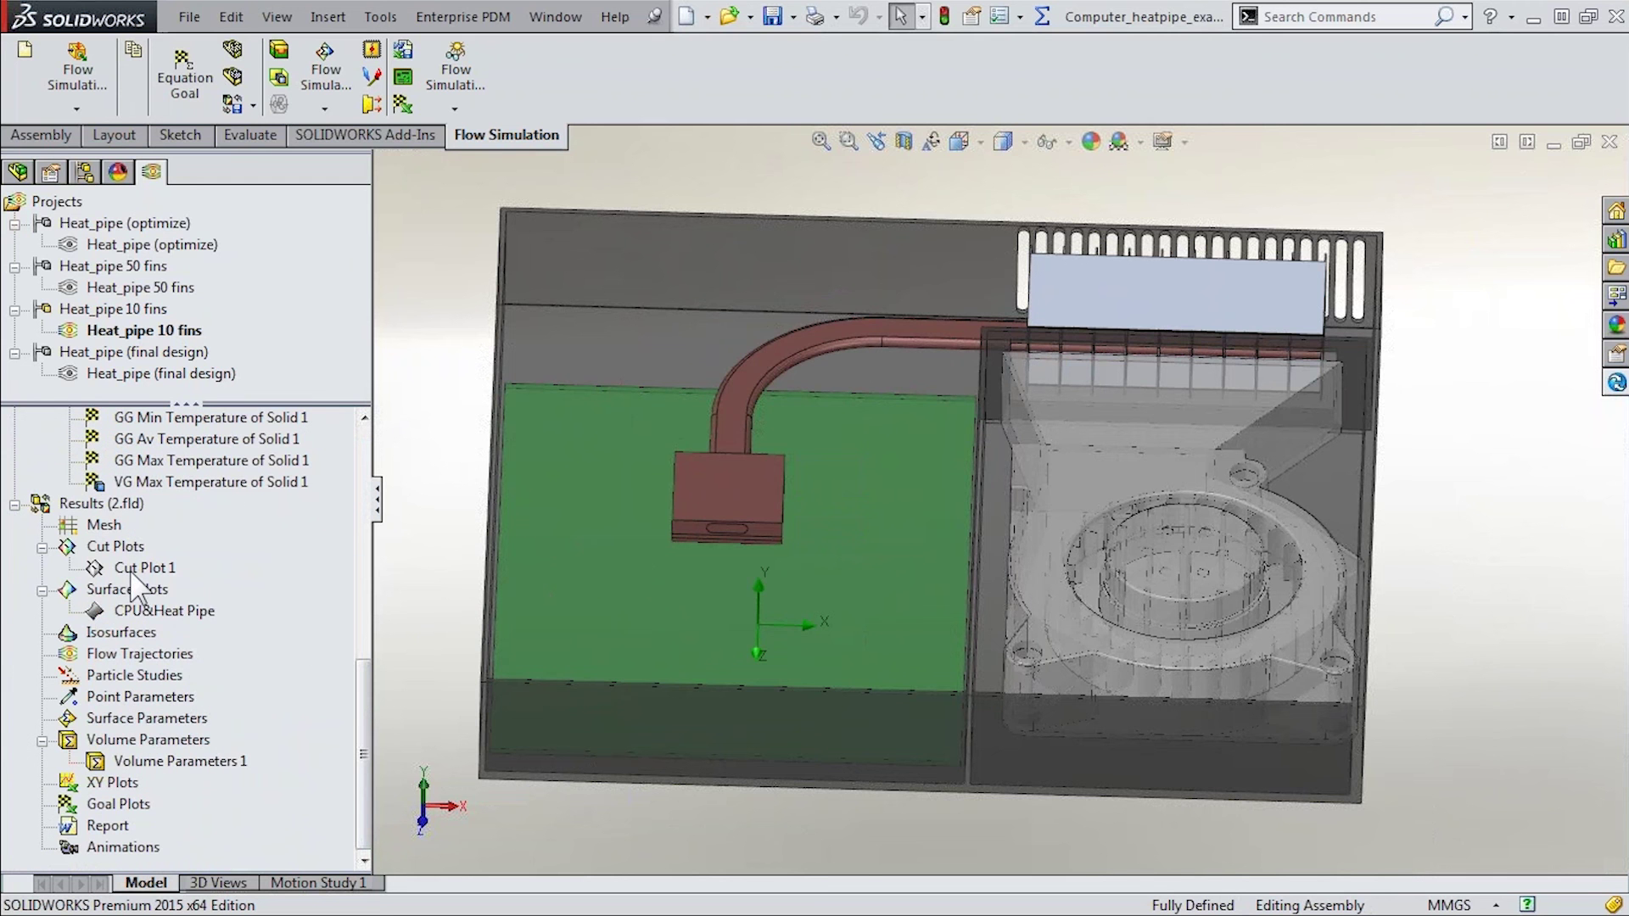
right_click(141, 609)
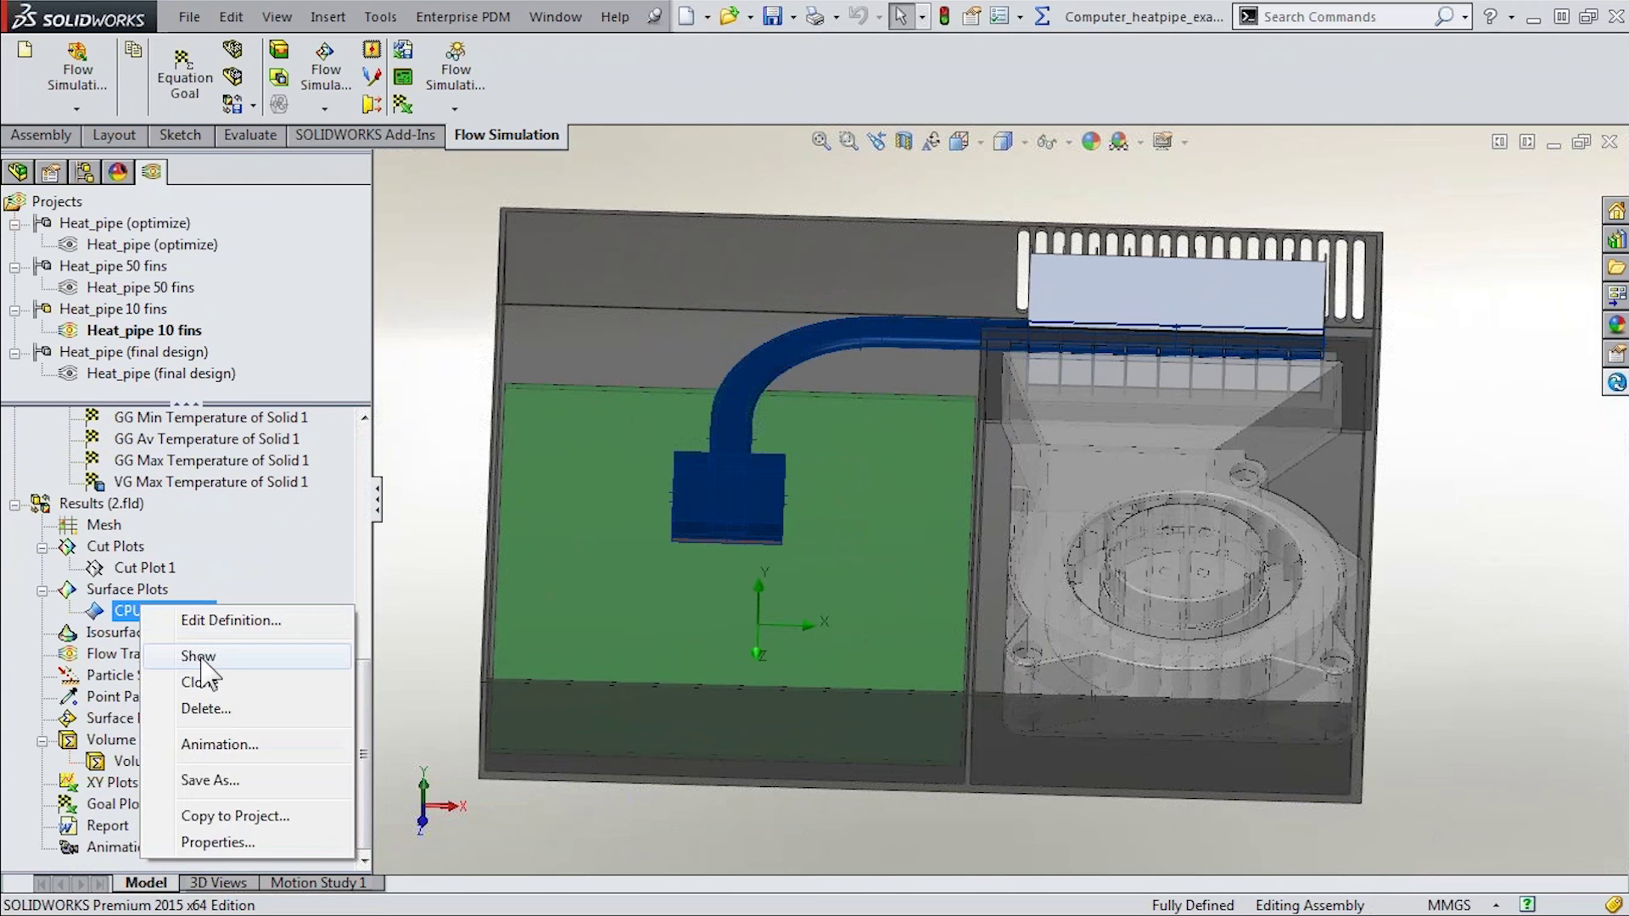
click(202, 660)
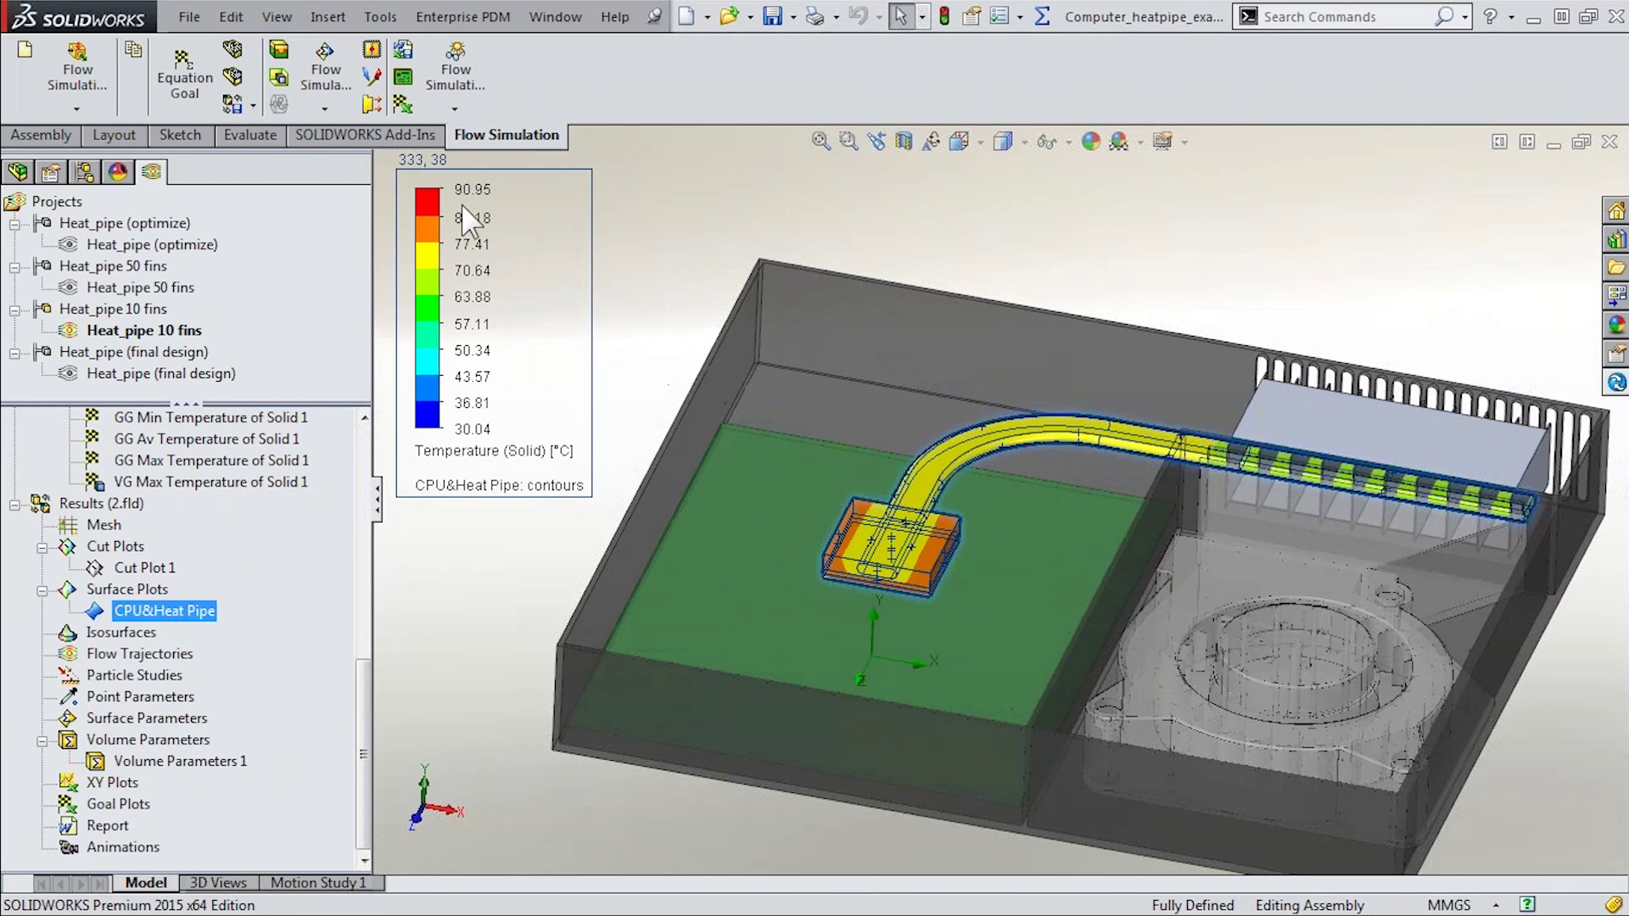
Save the CPU&Heat Pipe surface plot as the eDrawings file Surface Plot 1.easm and inspect it in the viewer
click(485, 609)
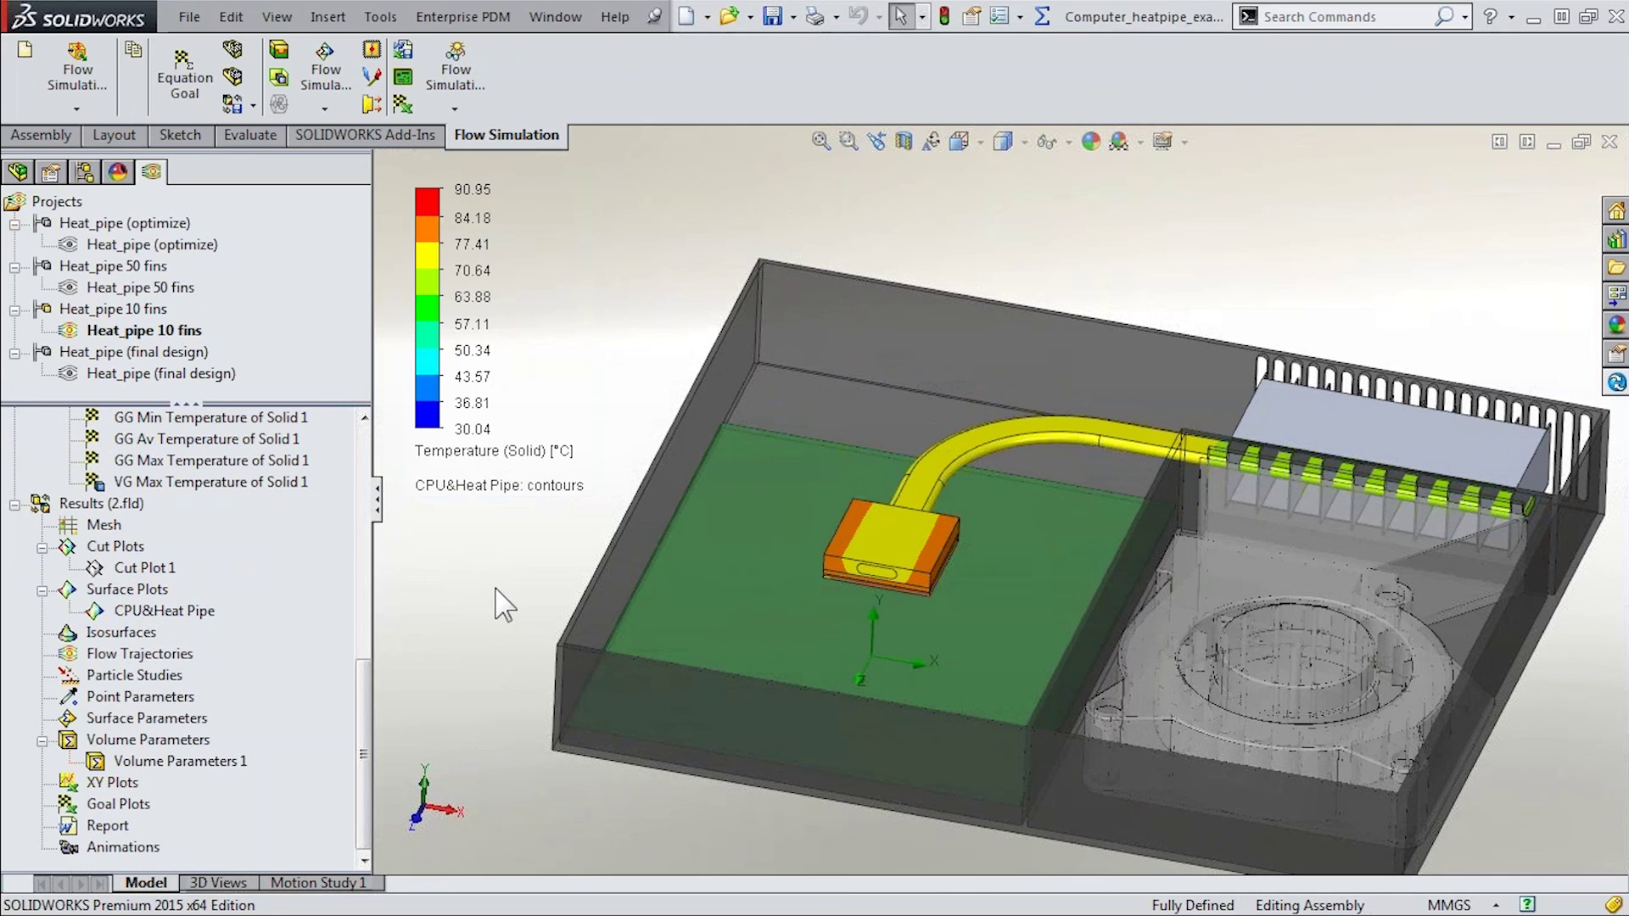
right_click(181, 612)
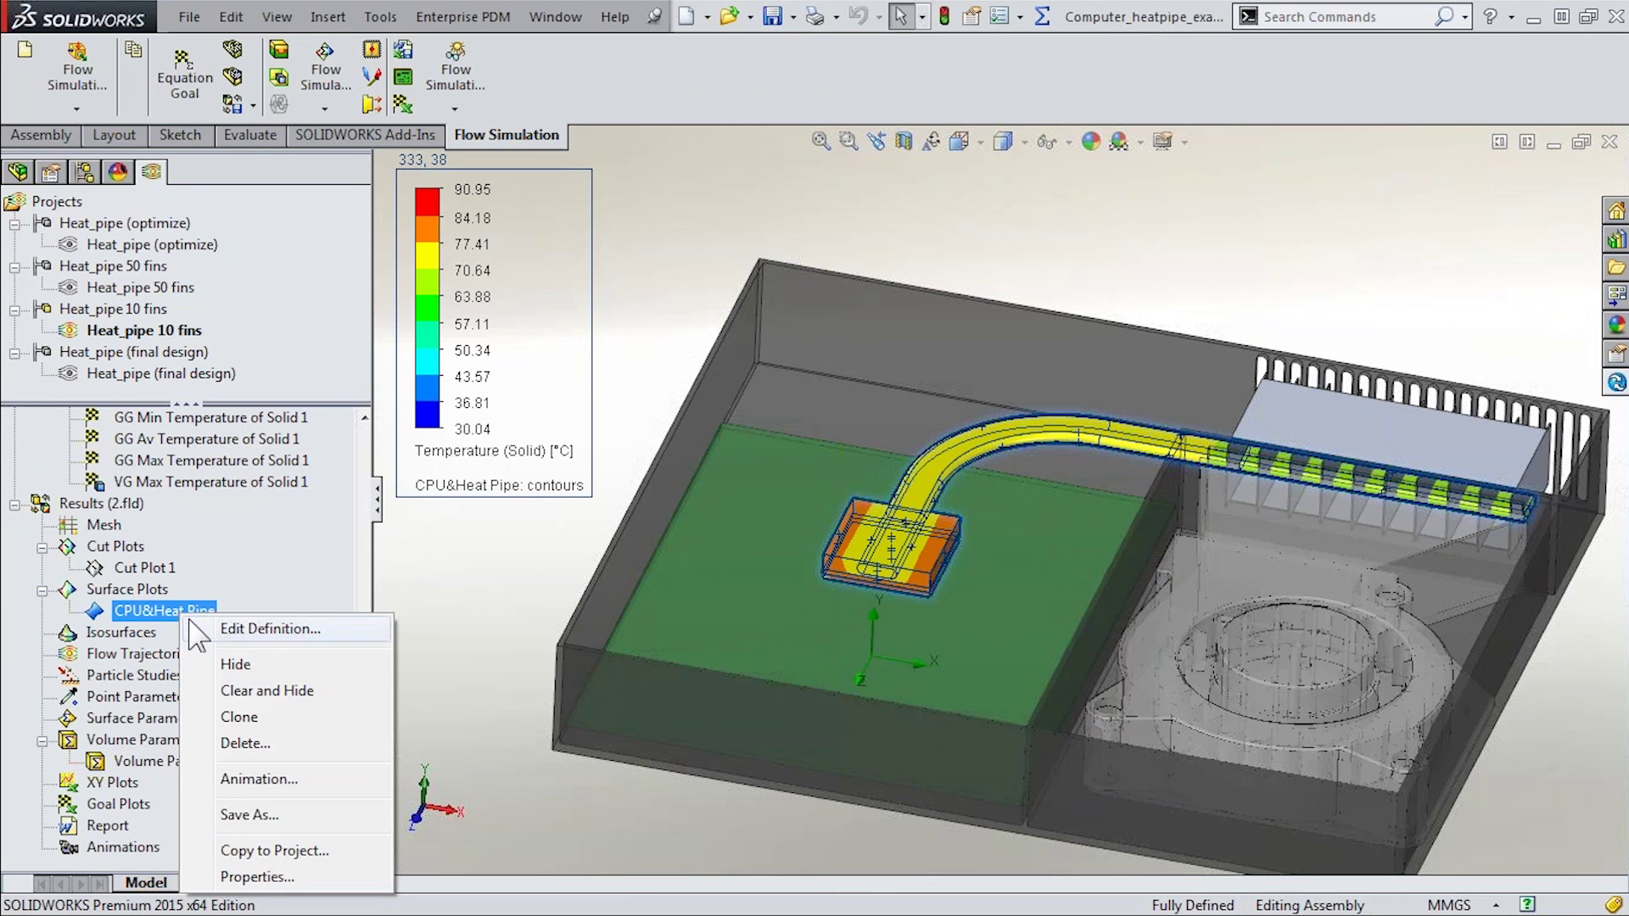
click(280, 817)
click(302, 303)
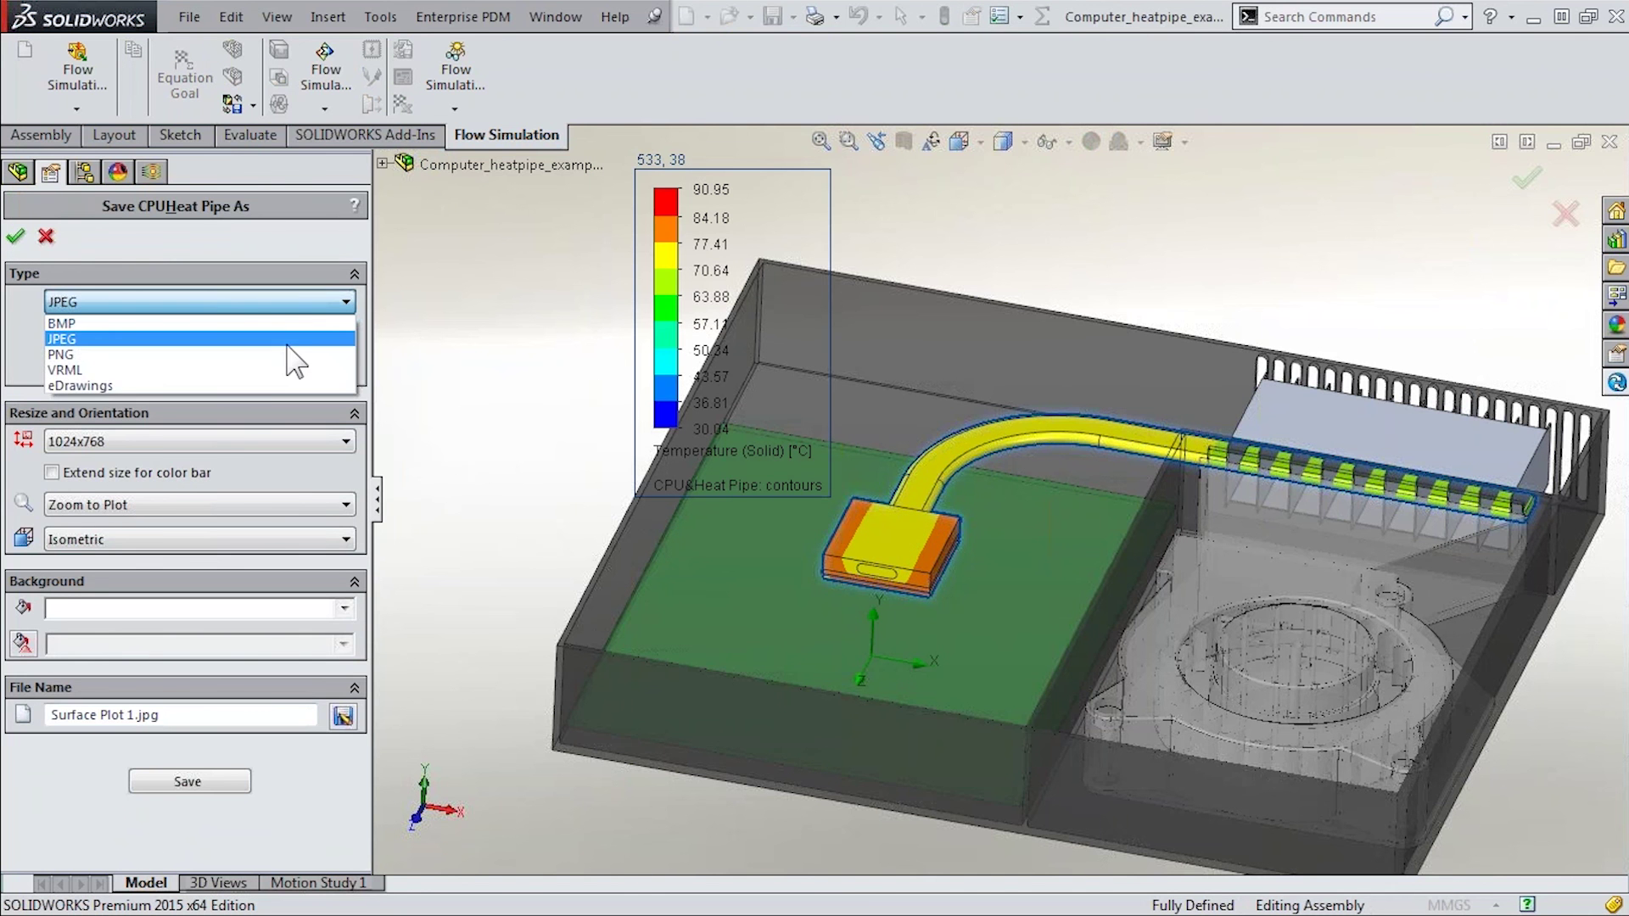
click(259, 385)
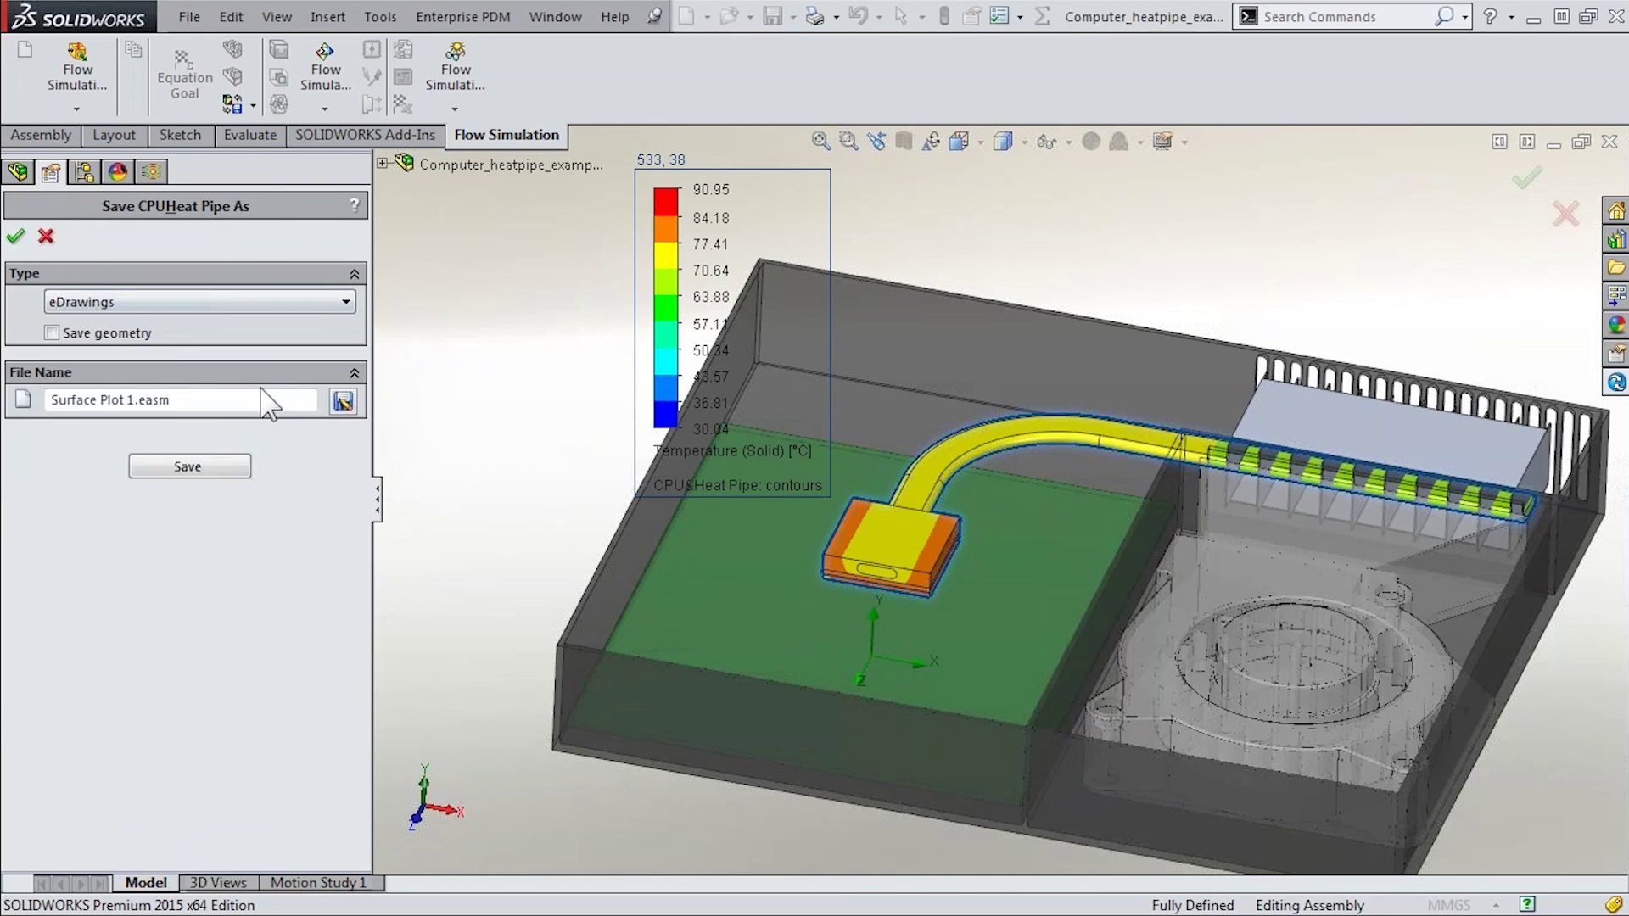
click(187, 467)
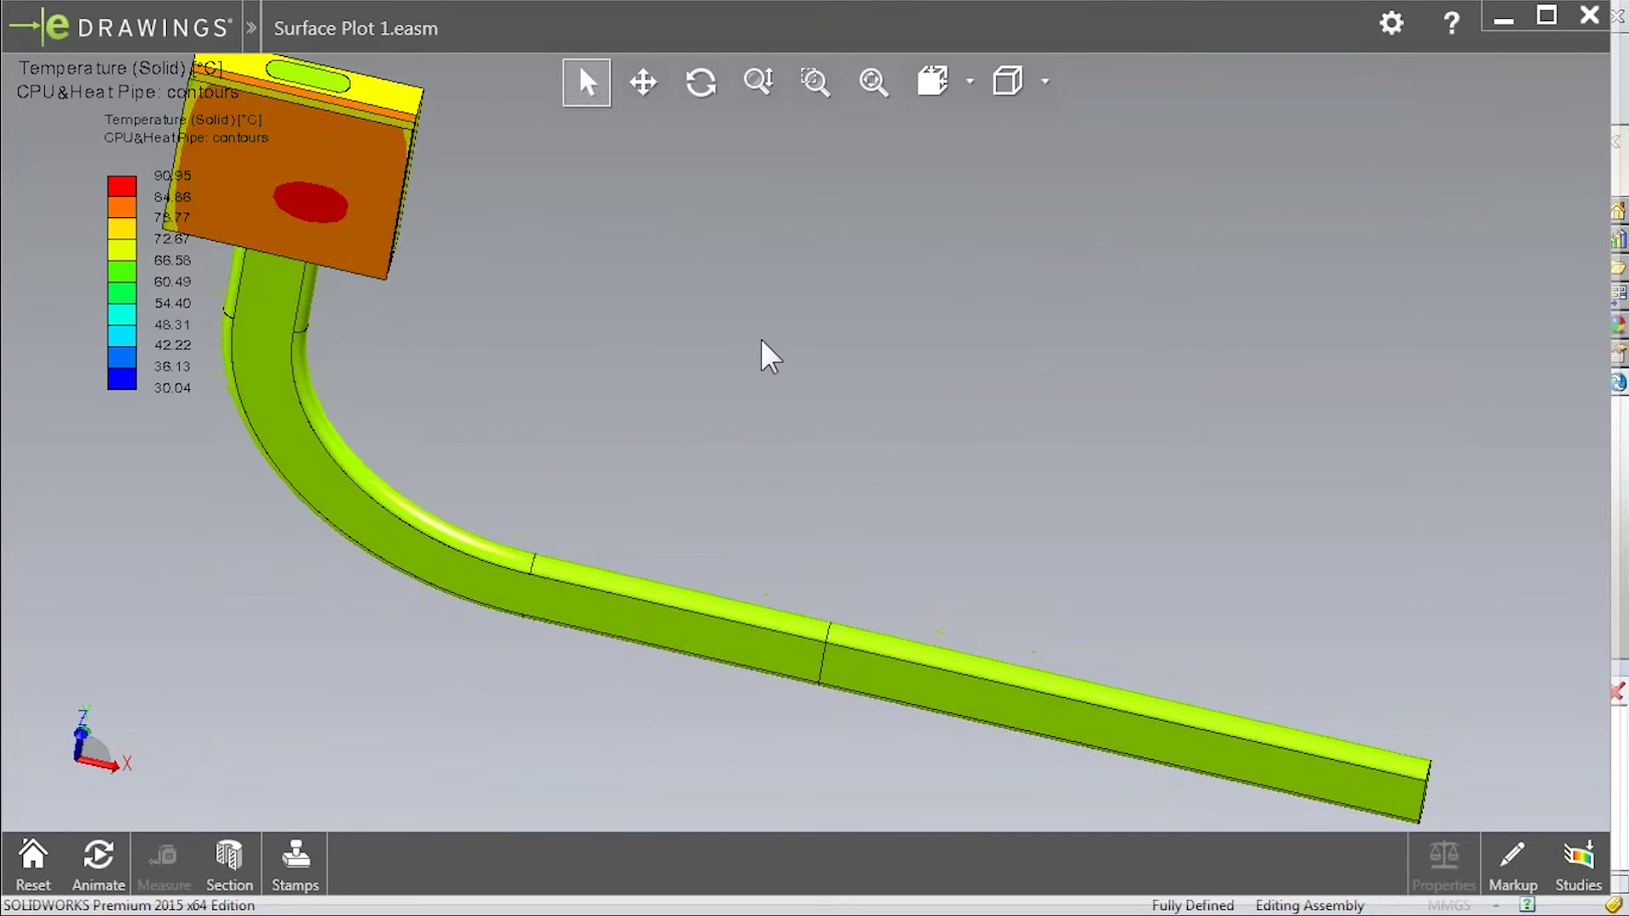
middle_drag(762, 353, 729, 576)
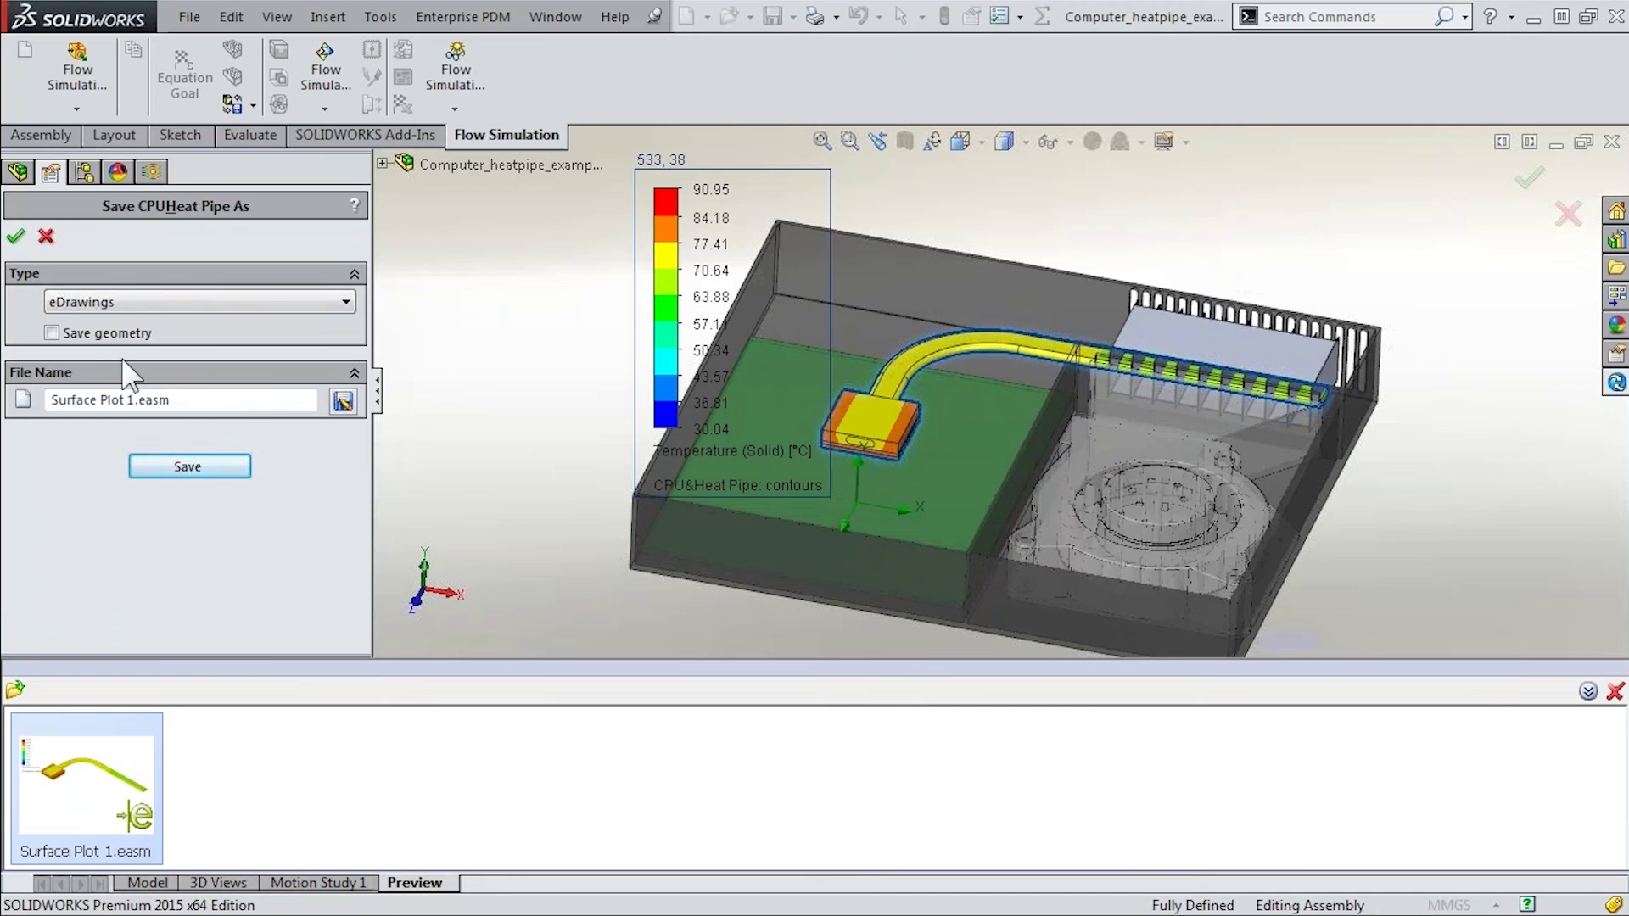
click(16, 237)
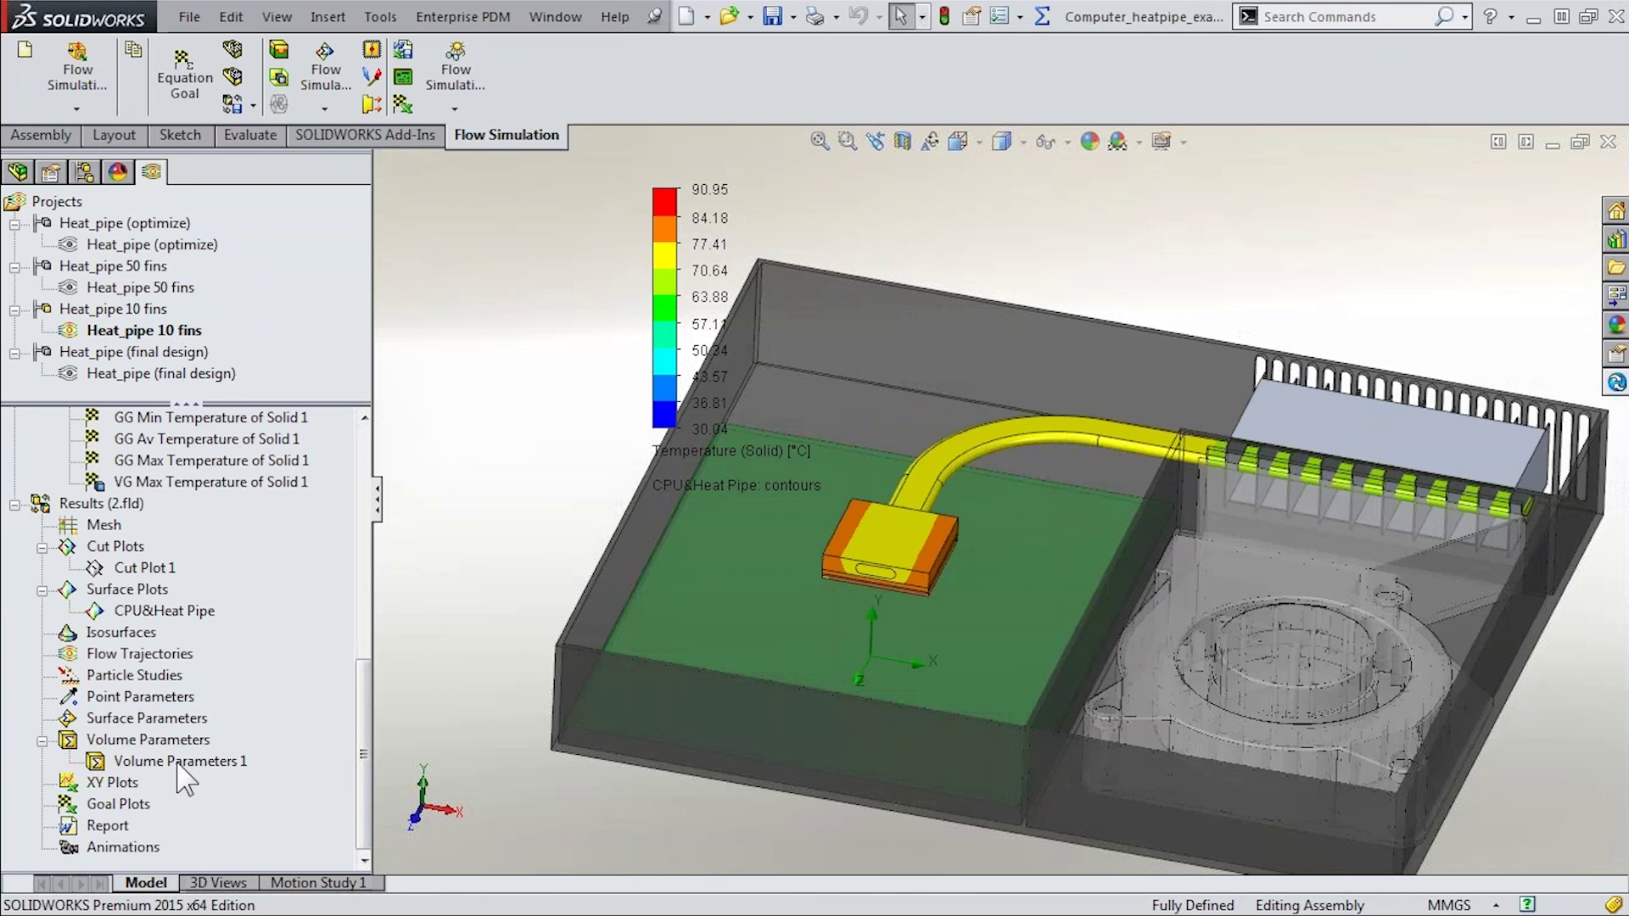
Evaluate the solid temperature of the CPU case and junction with Volume Parameters 1, then close without changes
right_click(178, 766)
click(365, 618)
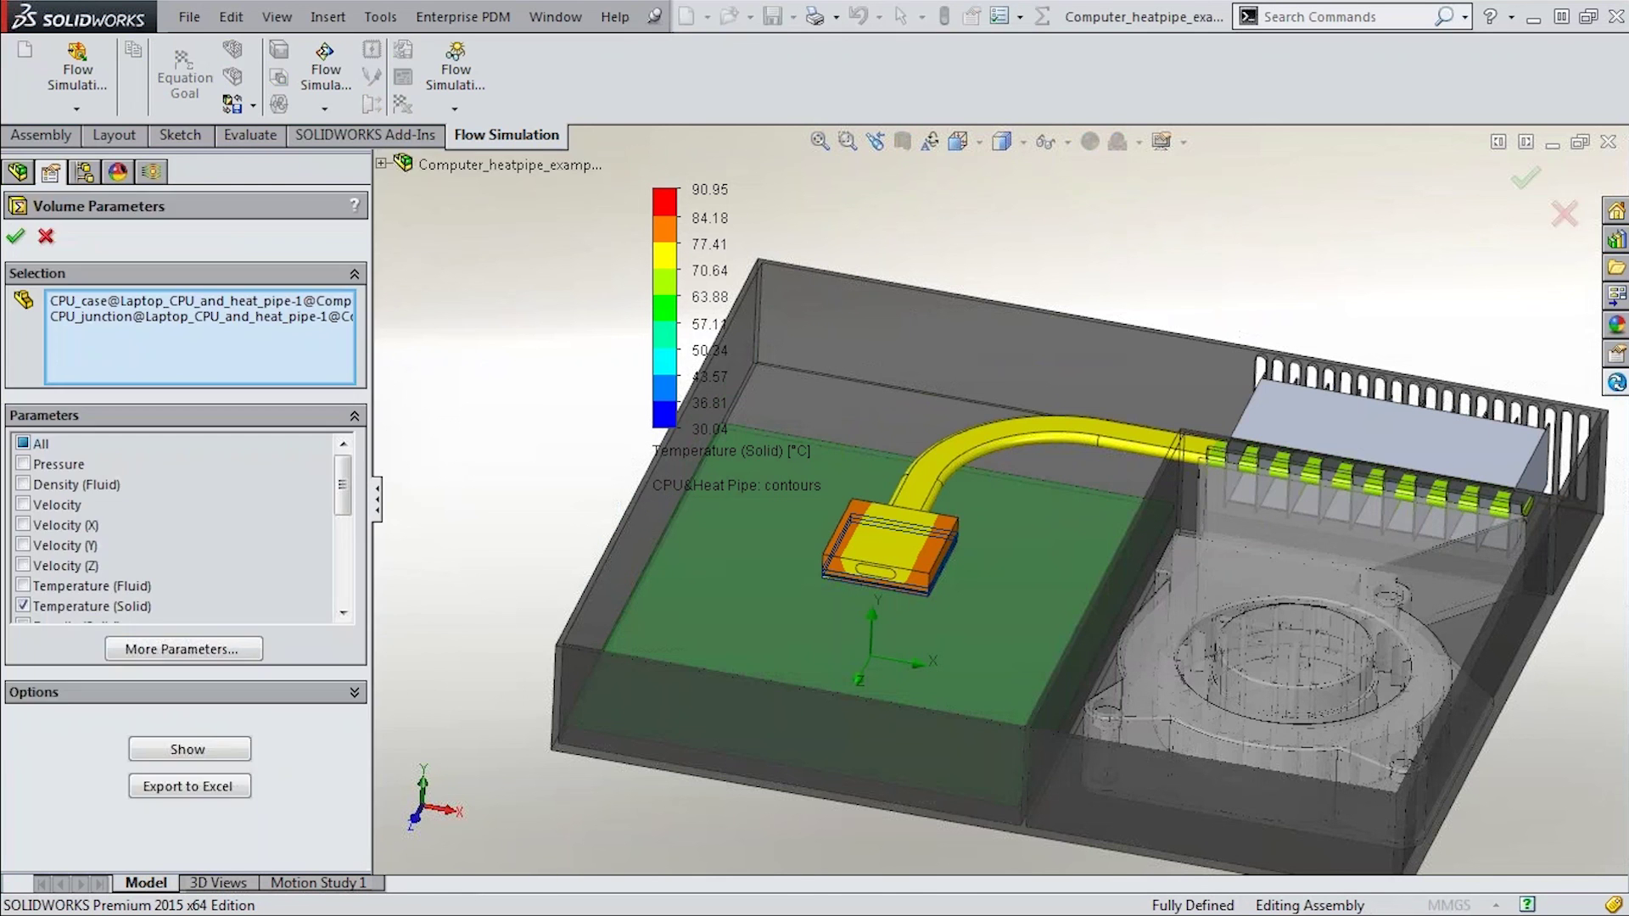
click(180, 751)
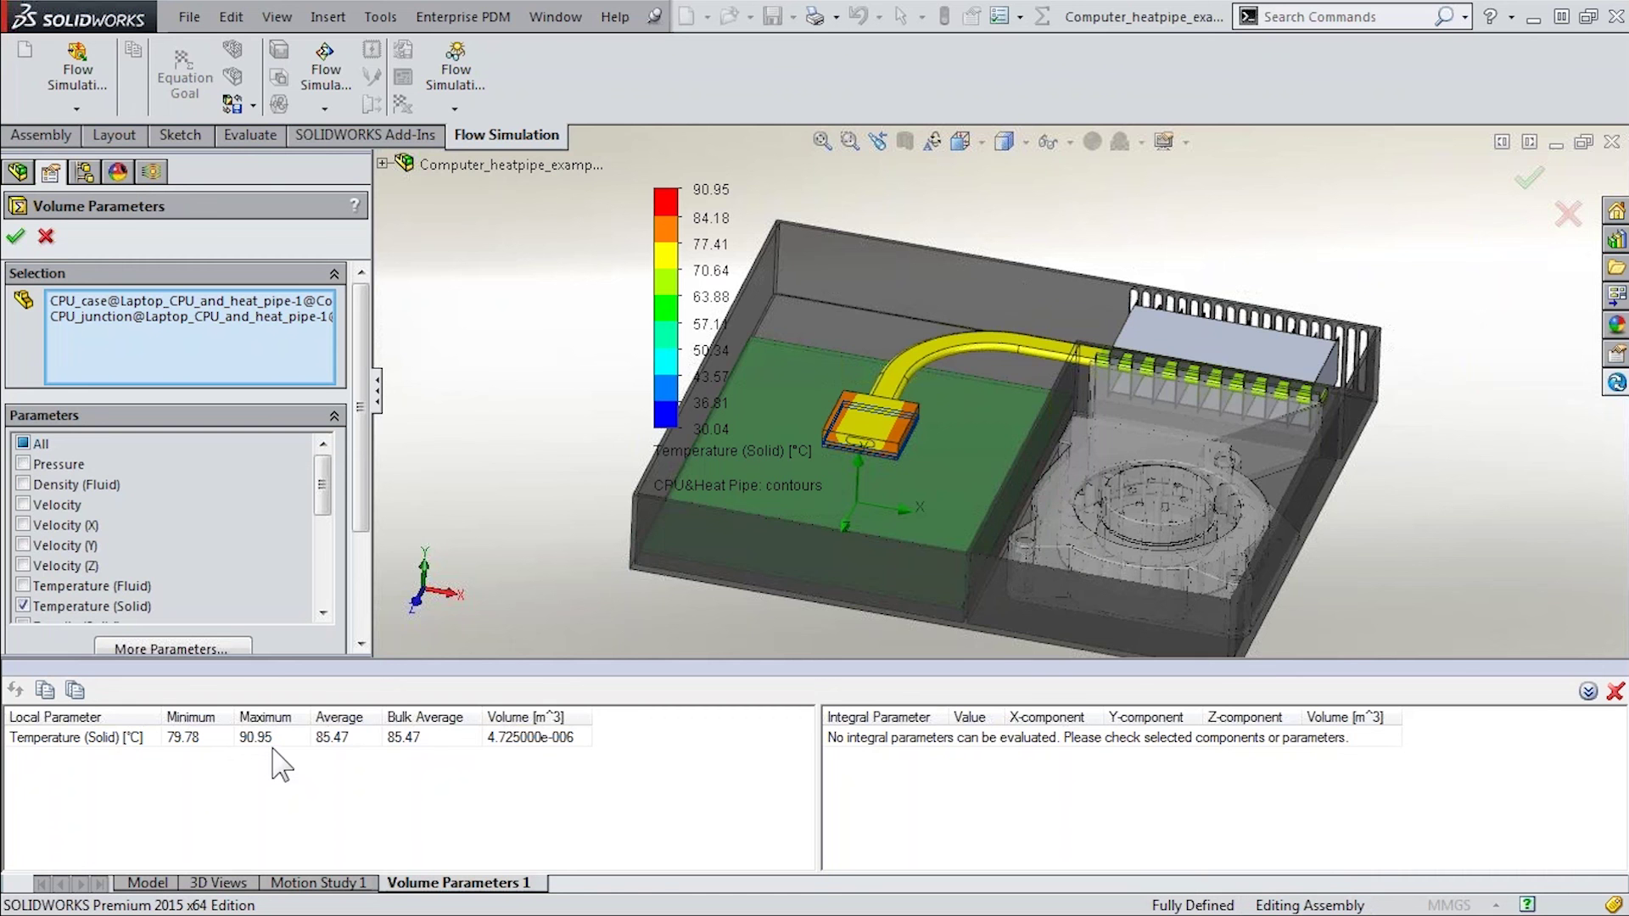
click(1614, 691)
click(46, 237)
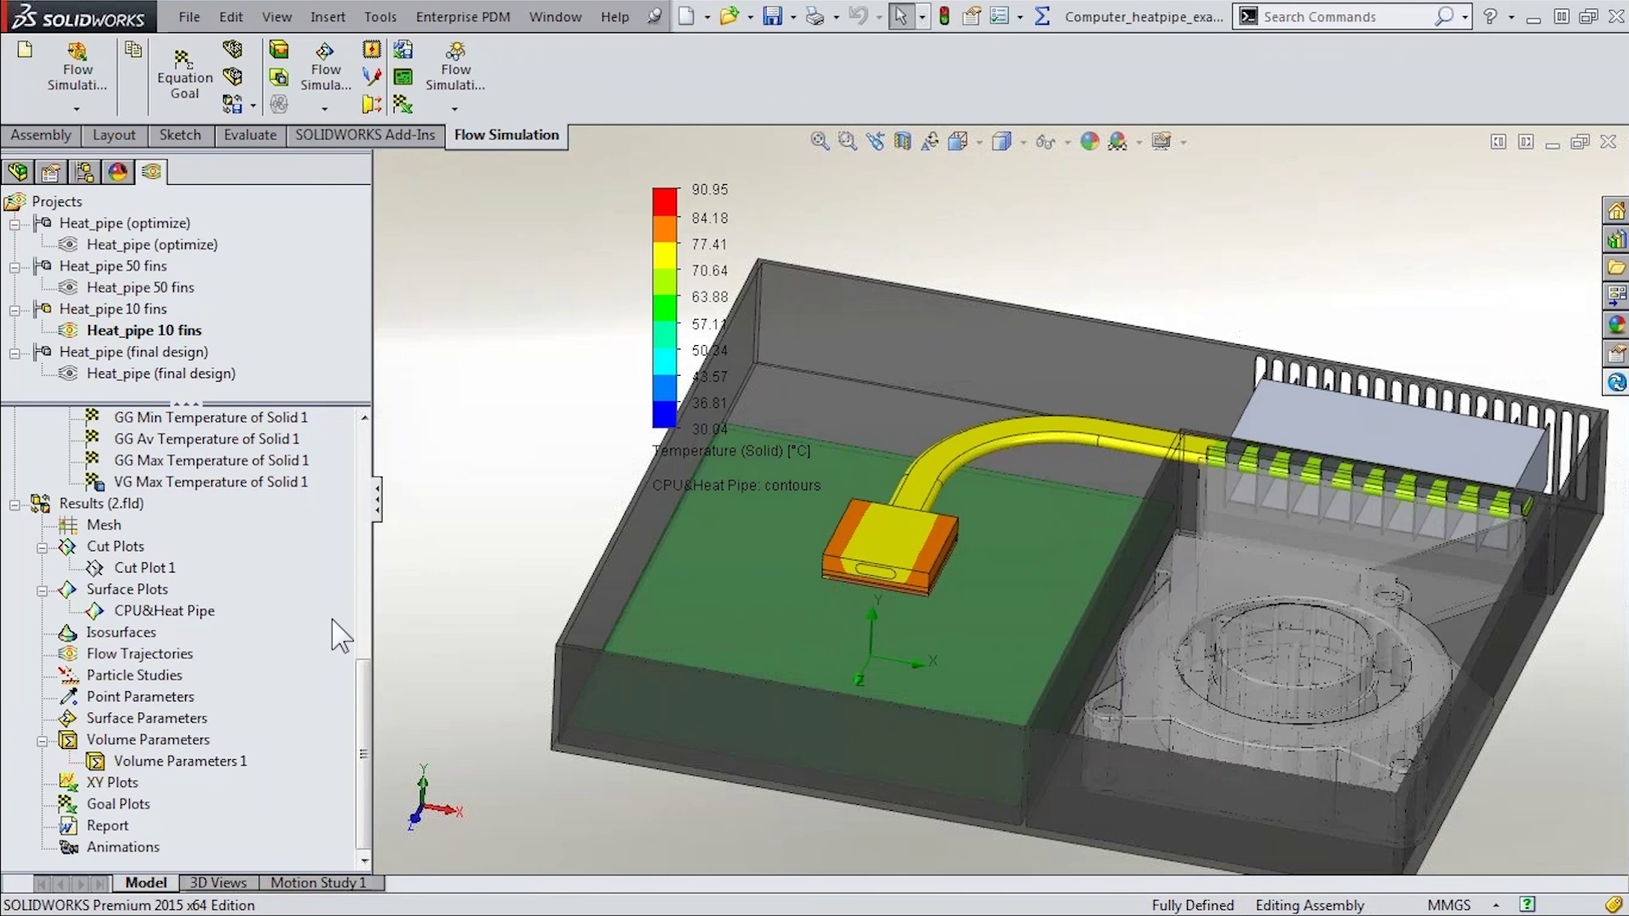
Examine the configuration options for cloning the Heat_pipe 10 fins project, including selecting existing configurations, then cancel
drag(363, 704, 328, 473)
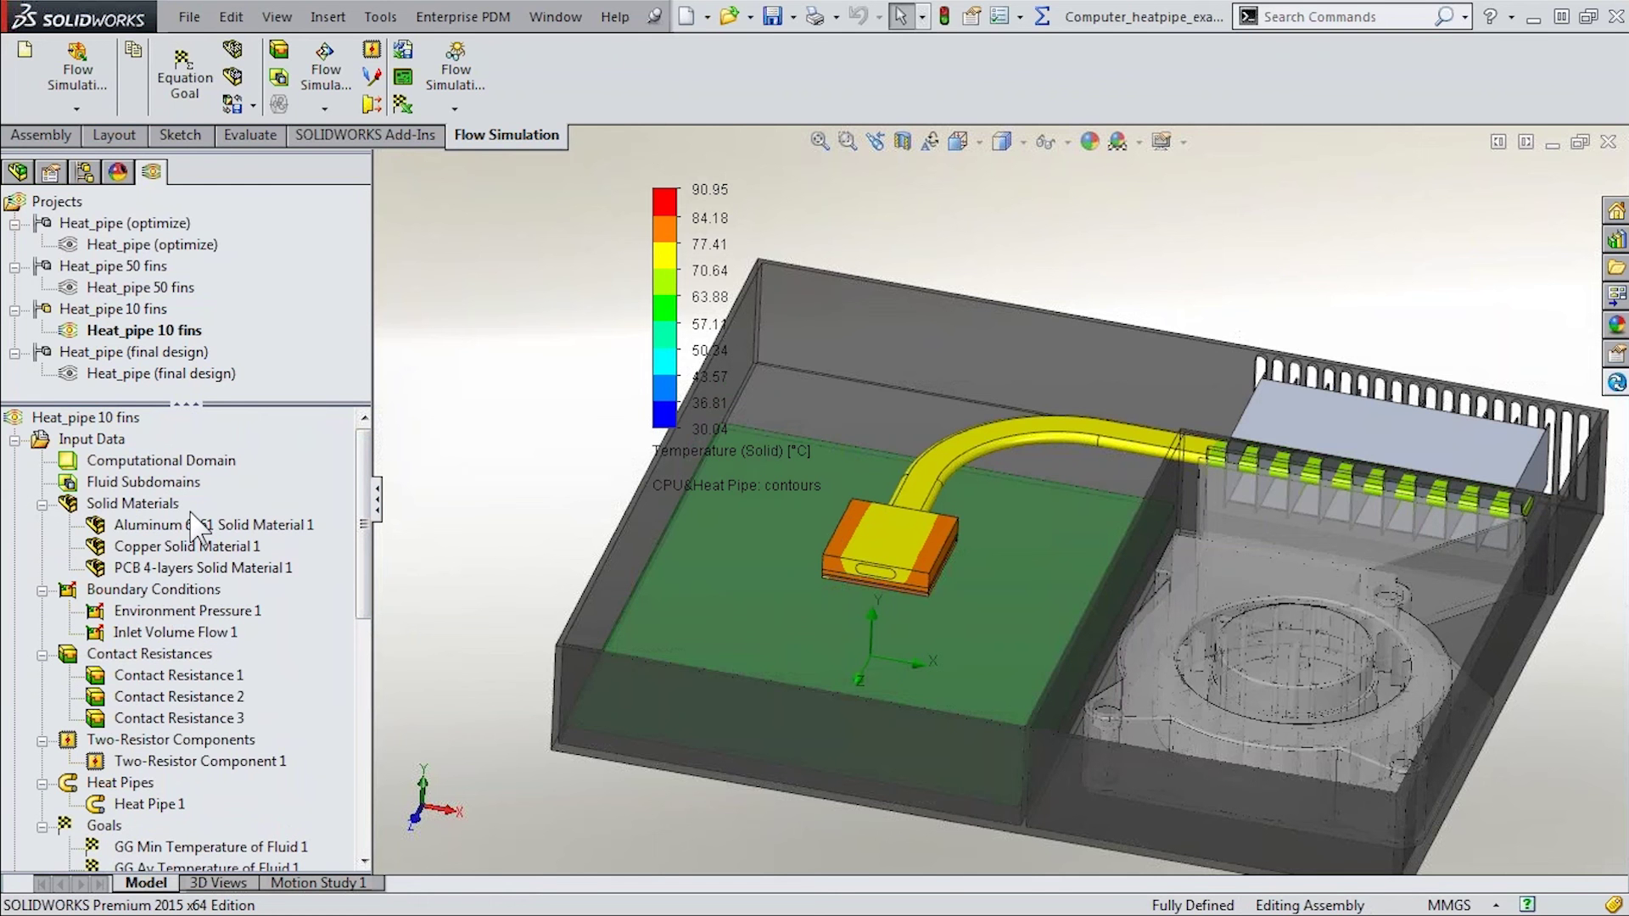
right_click(95, 415)
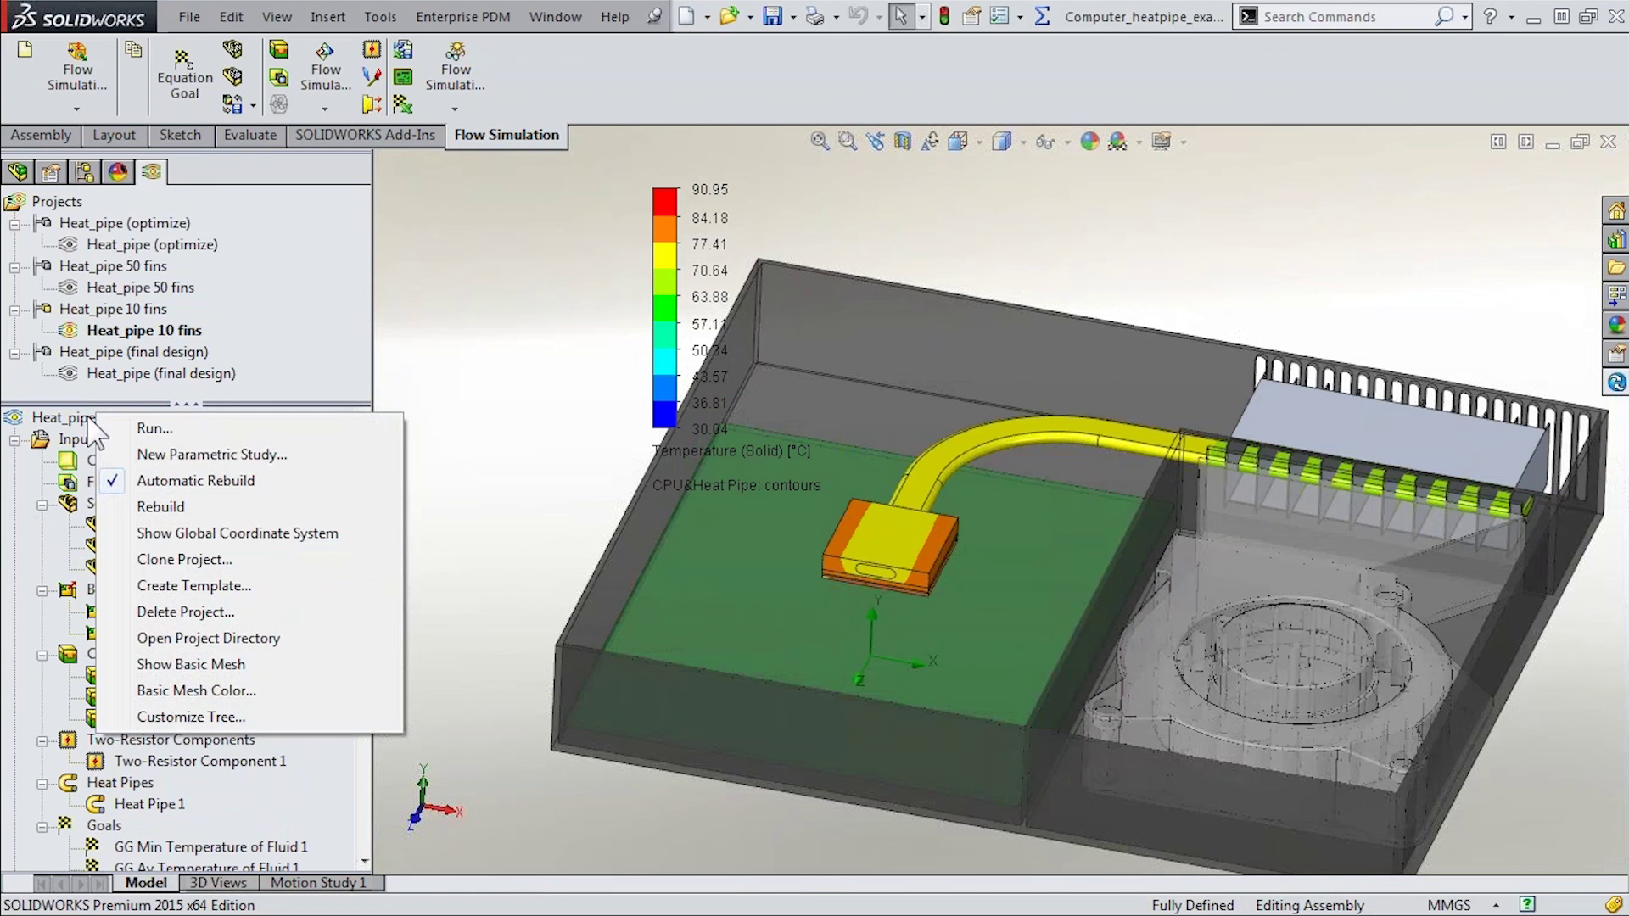
click(235, 564)
click(226, 375)
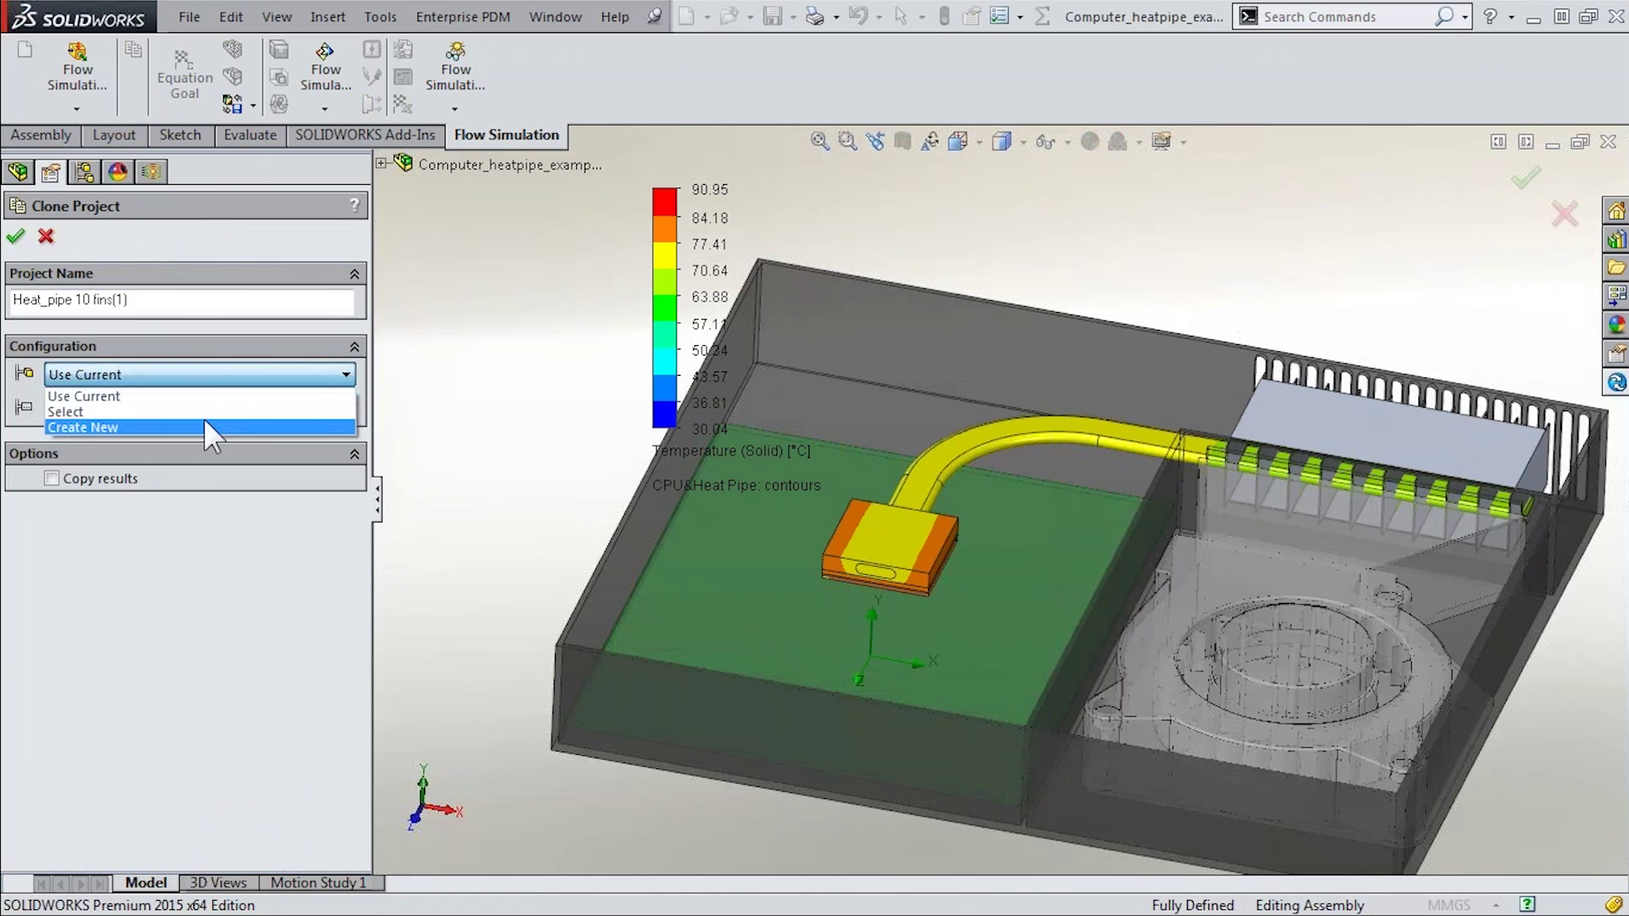
click(204, 419)
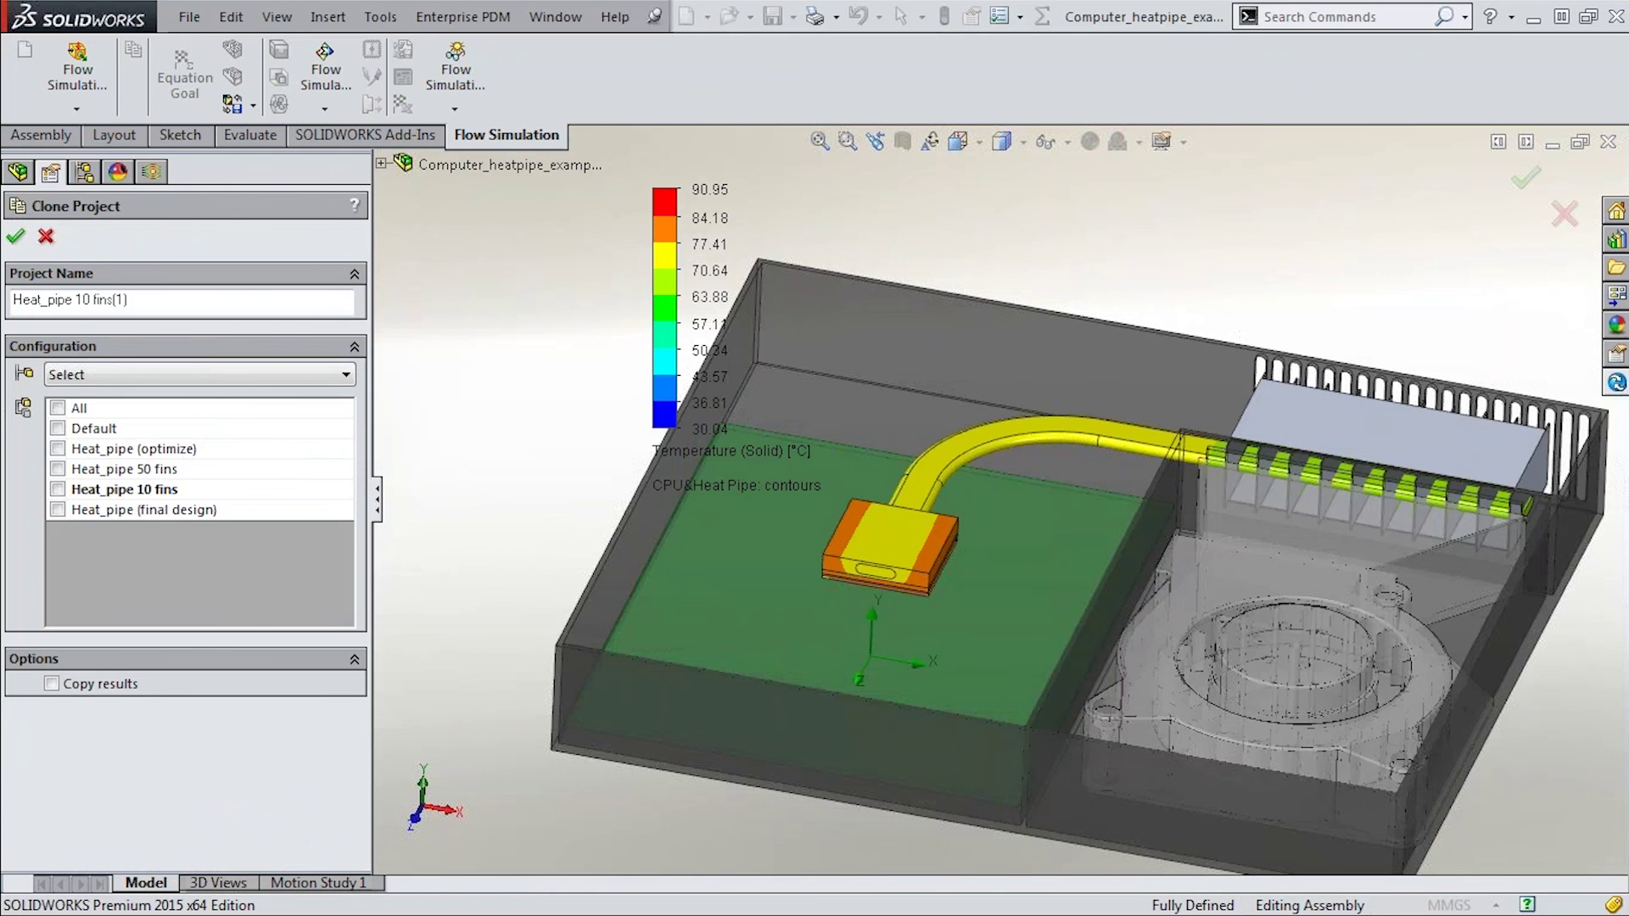
click(43, 238)
Activate the Heat_pipe 50 fins project and load its calculation results
double_click(121, 290)
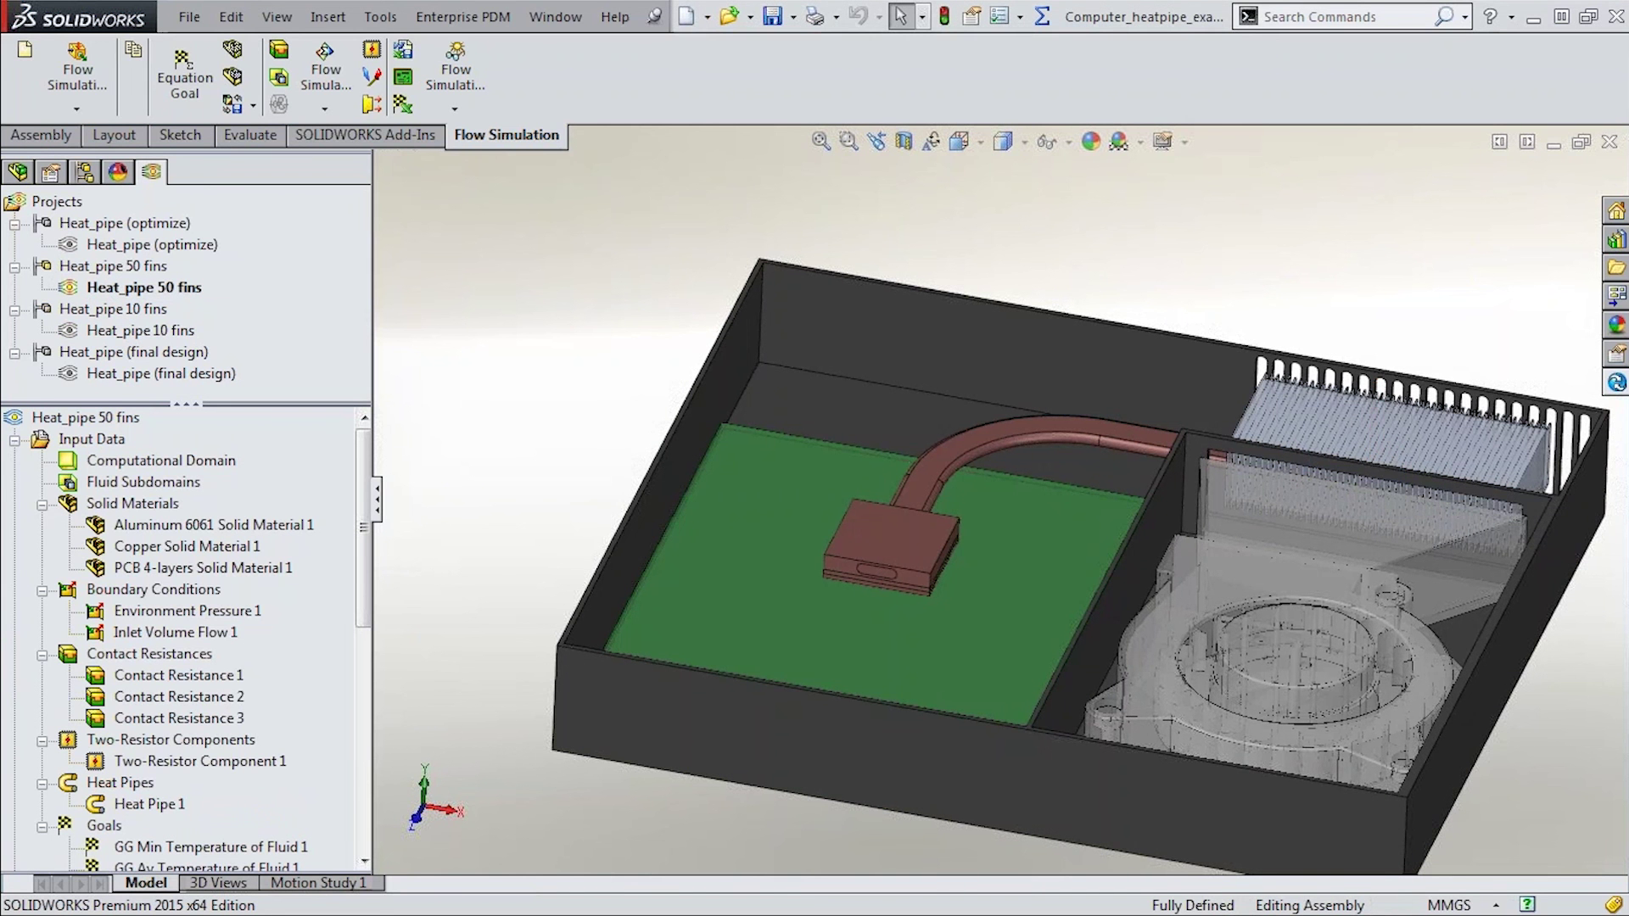
drag(378, 628, 375, 801)
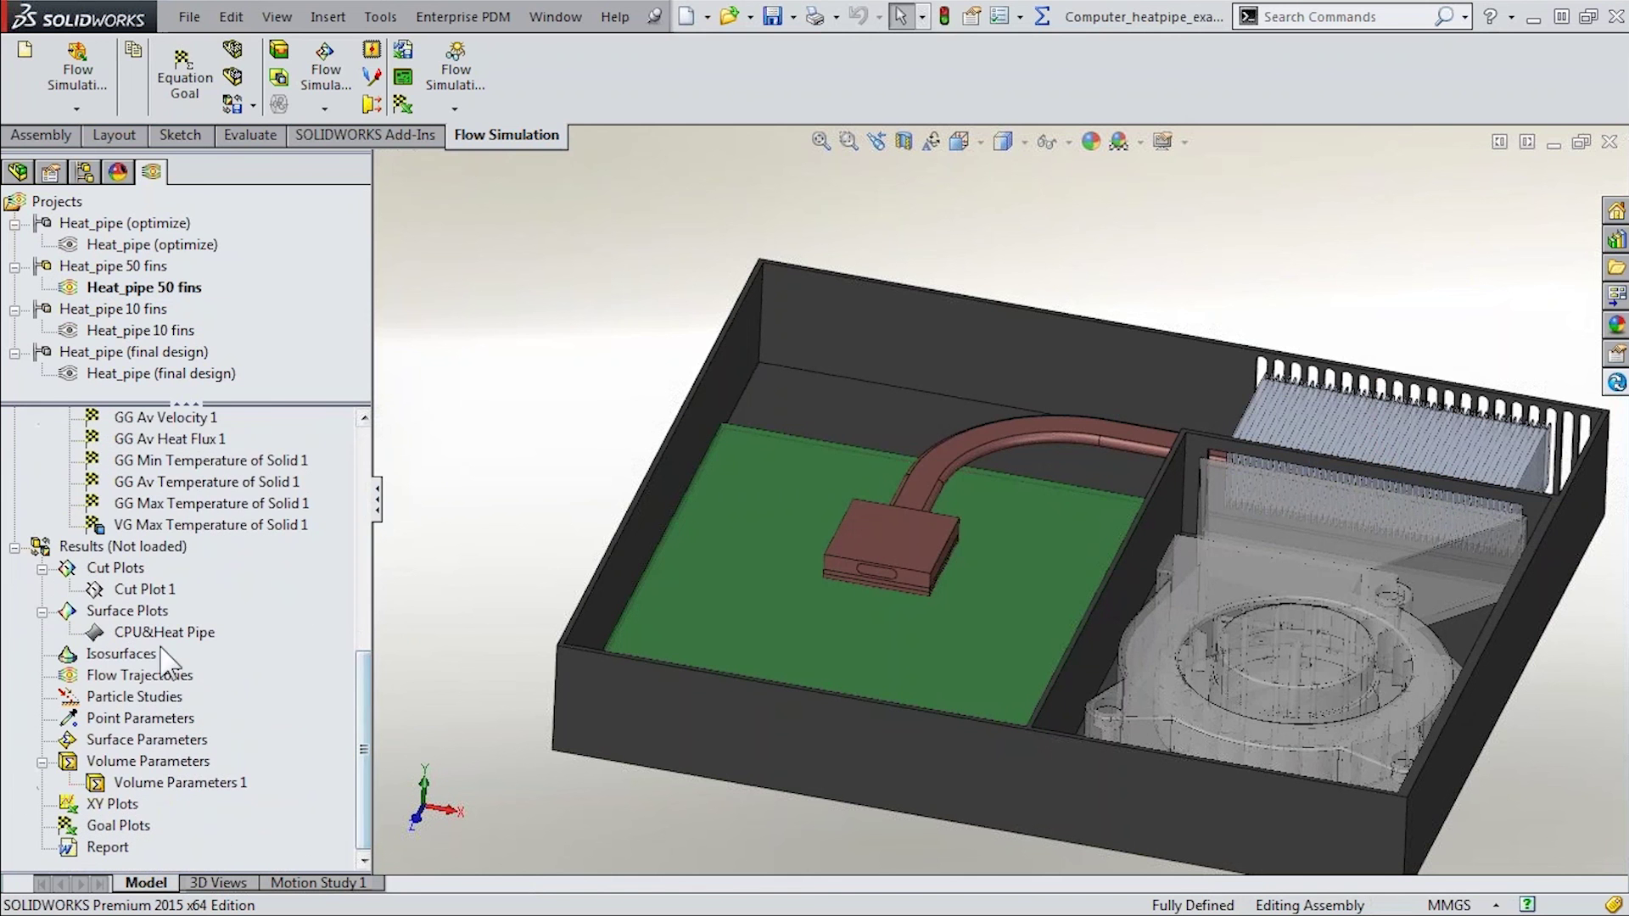
right_click(145, 595)
click(176, 640)
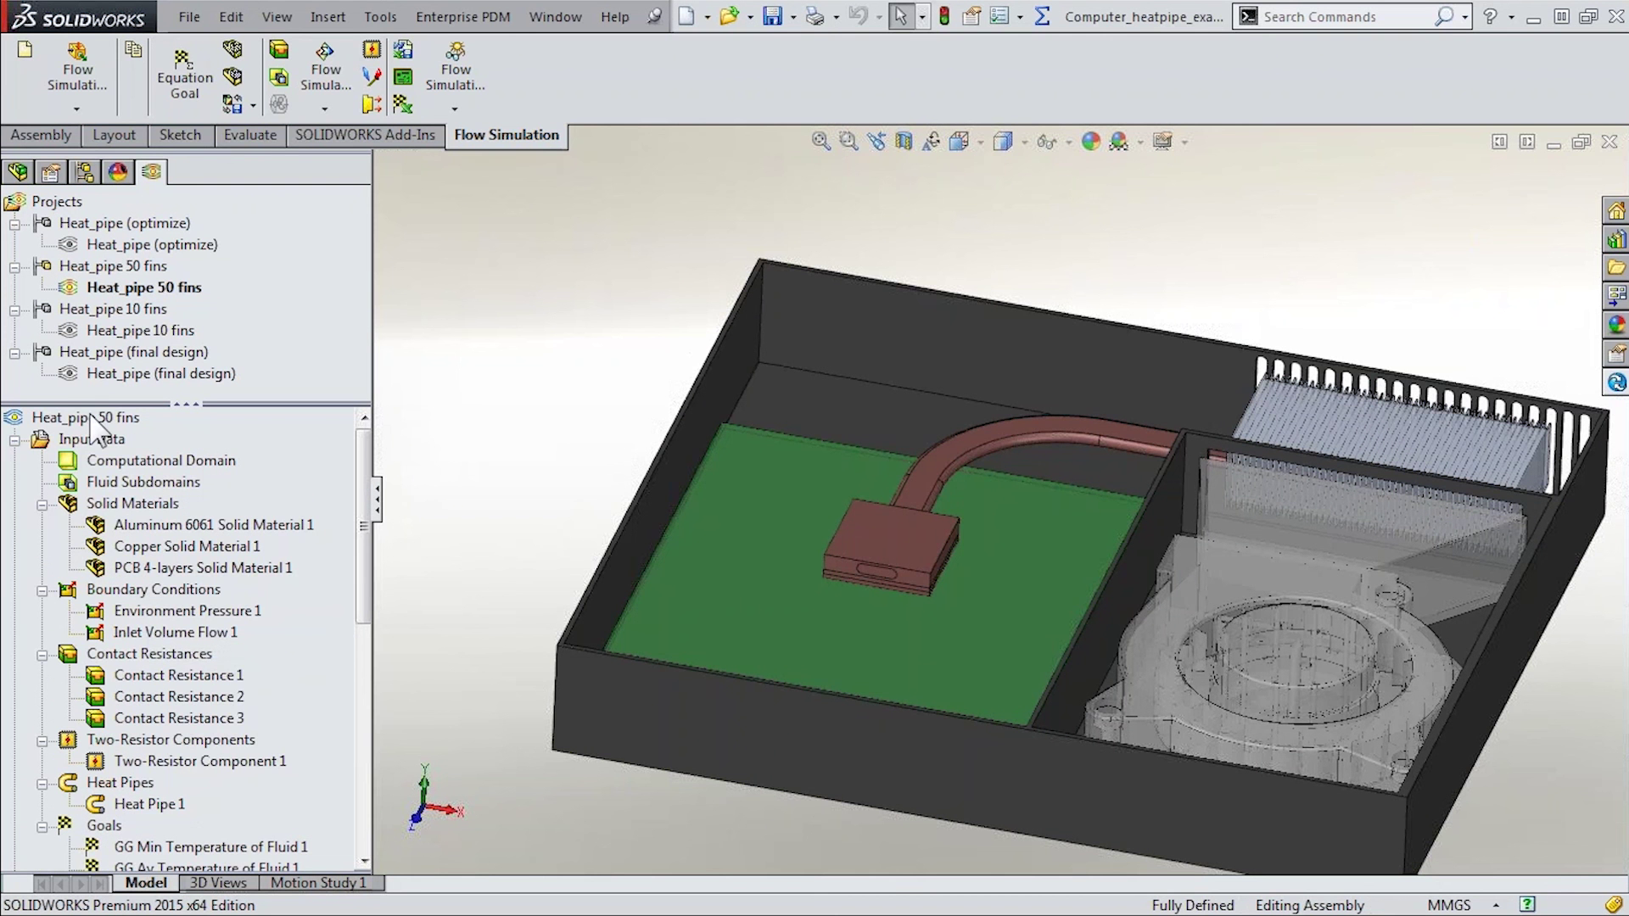
drag(365, 587, 339, 774)
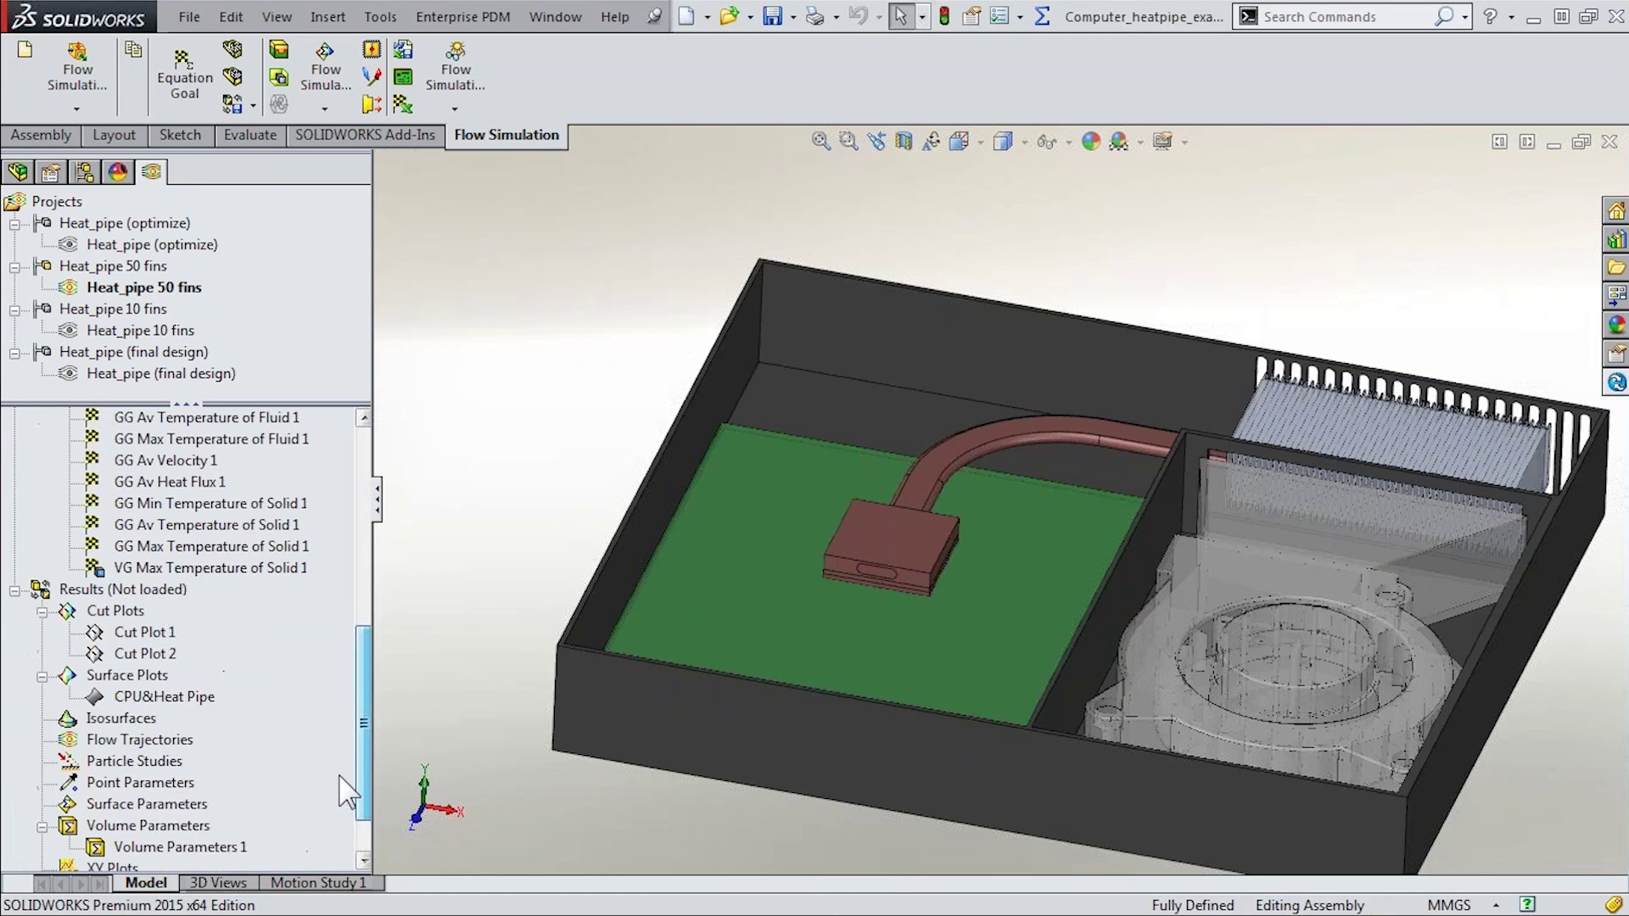
click(158, 638)
right_click(159, 638)
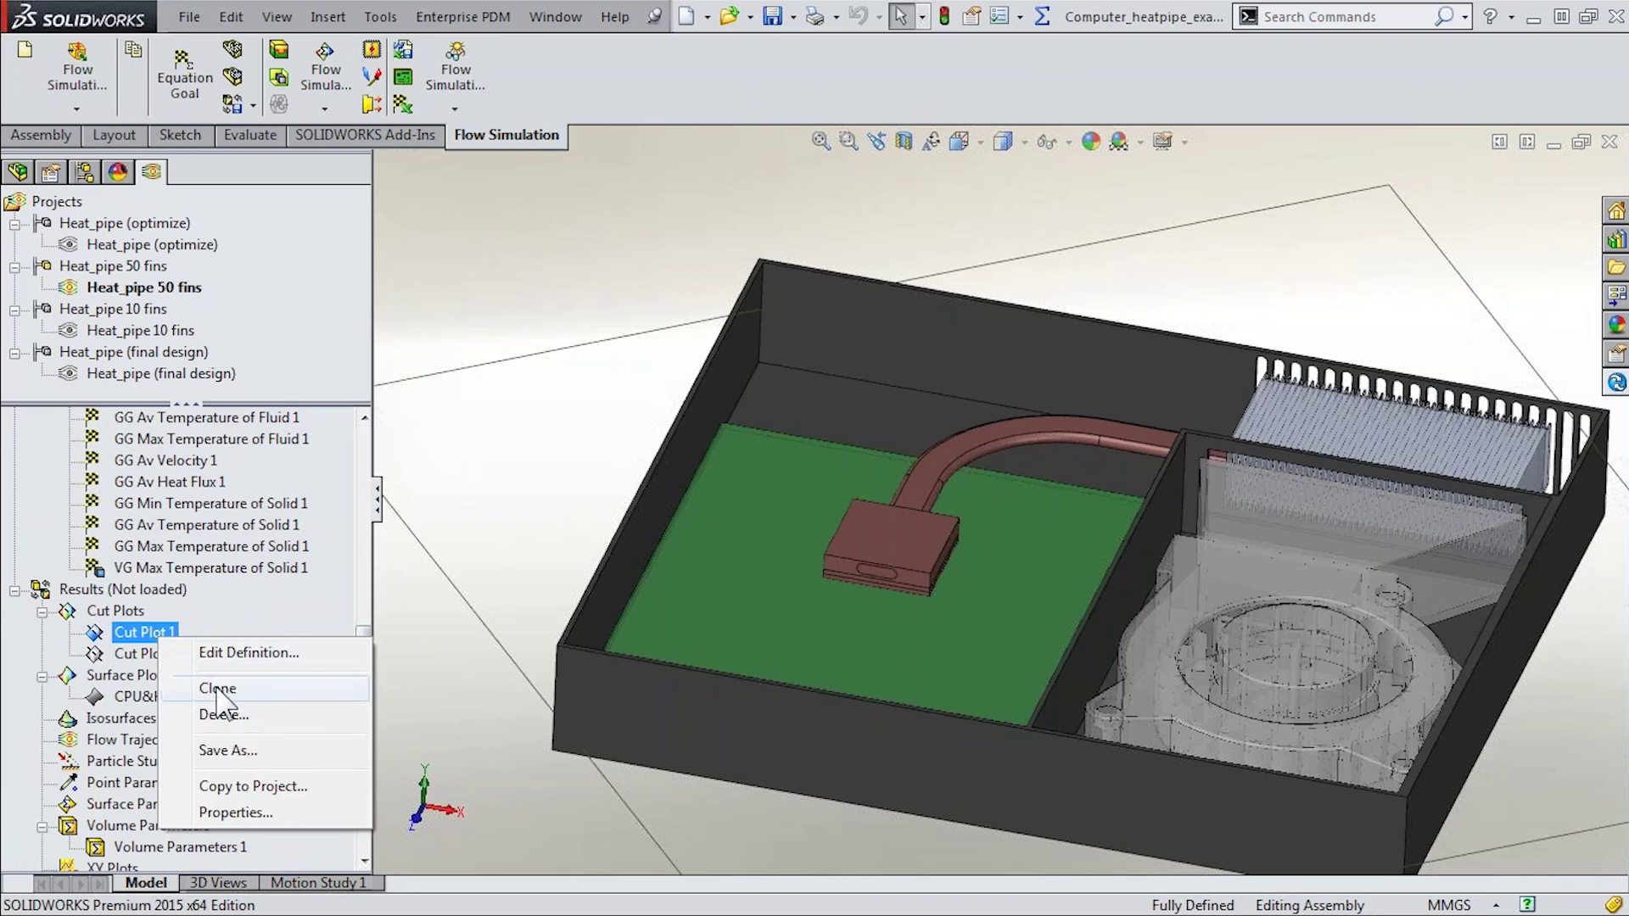
right_click(146, 594)
click(187, 611)
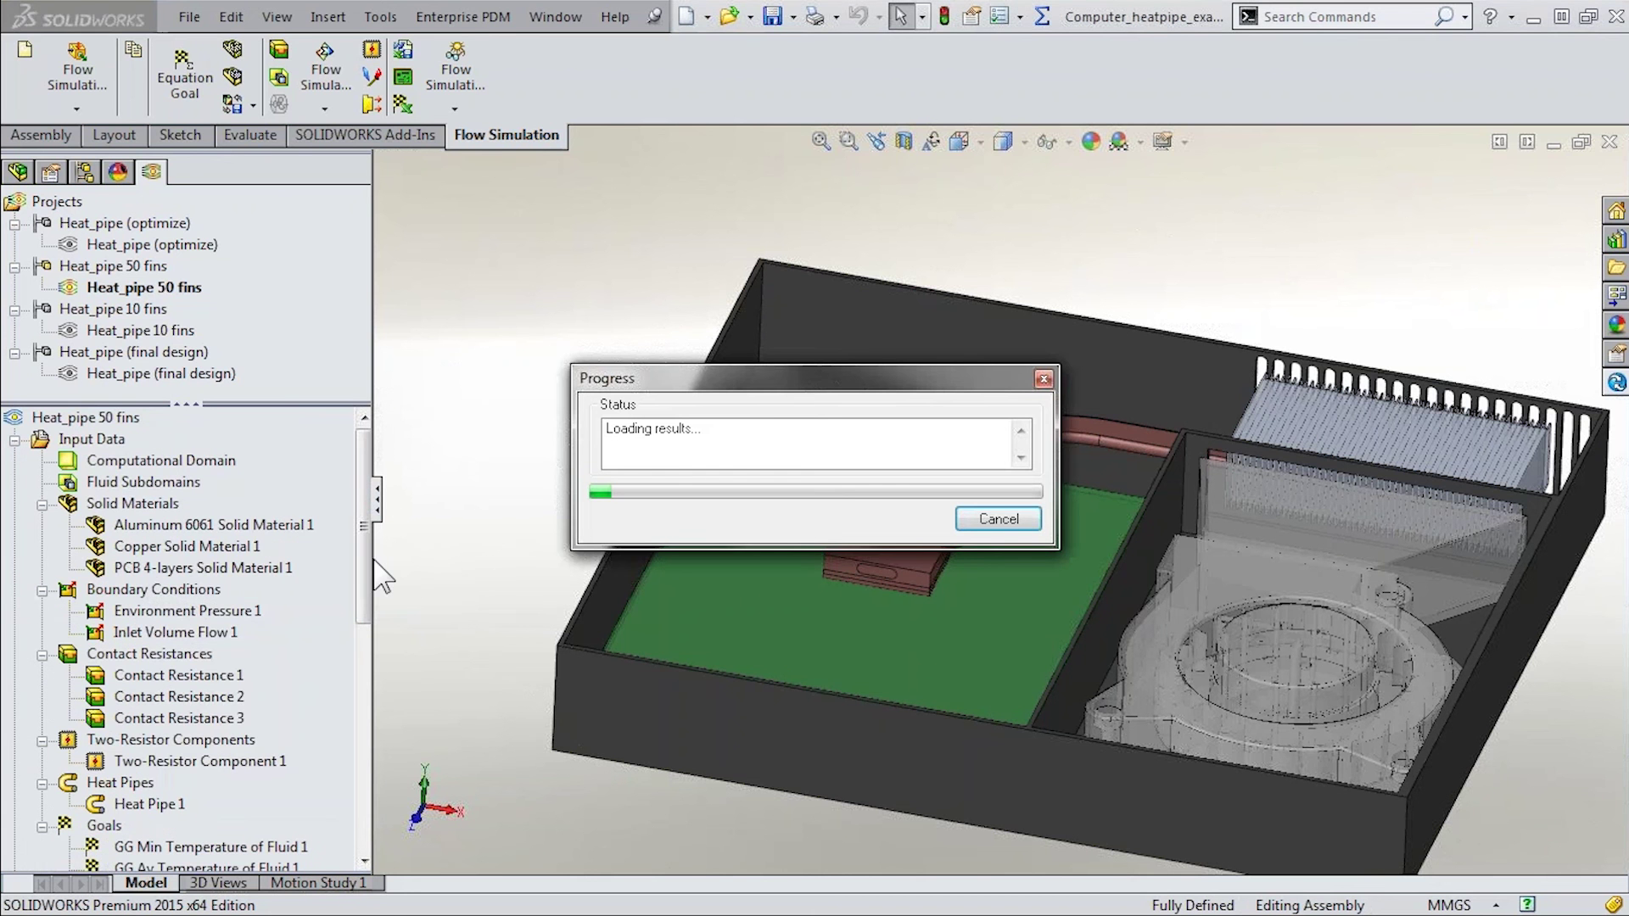
Show Cut Plot 1 of the Heat_pipe 50 fins results and inspect the temperature contours from above
drag(365, 586, 365, 755)
right_click(152, 697)
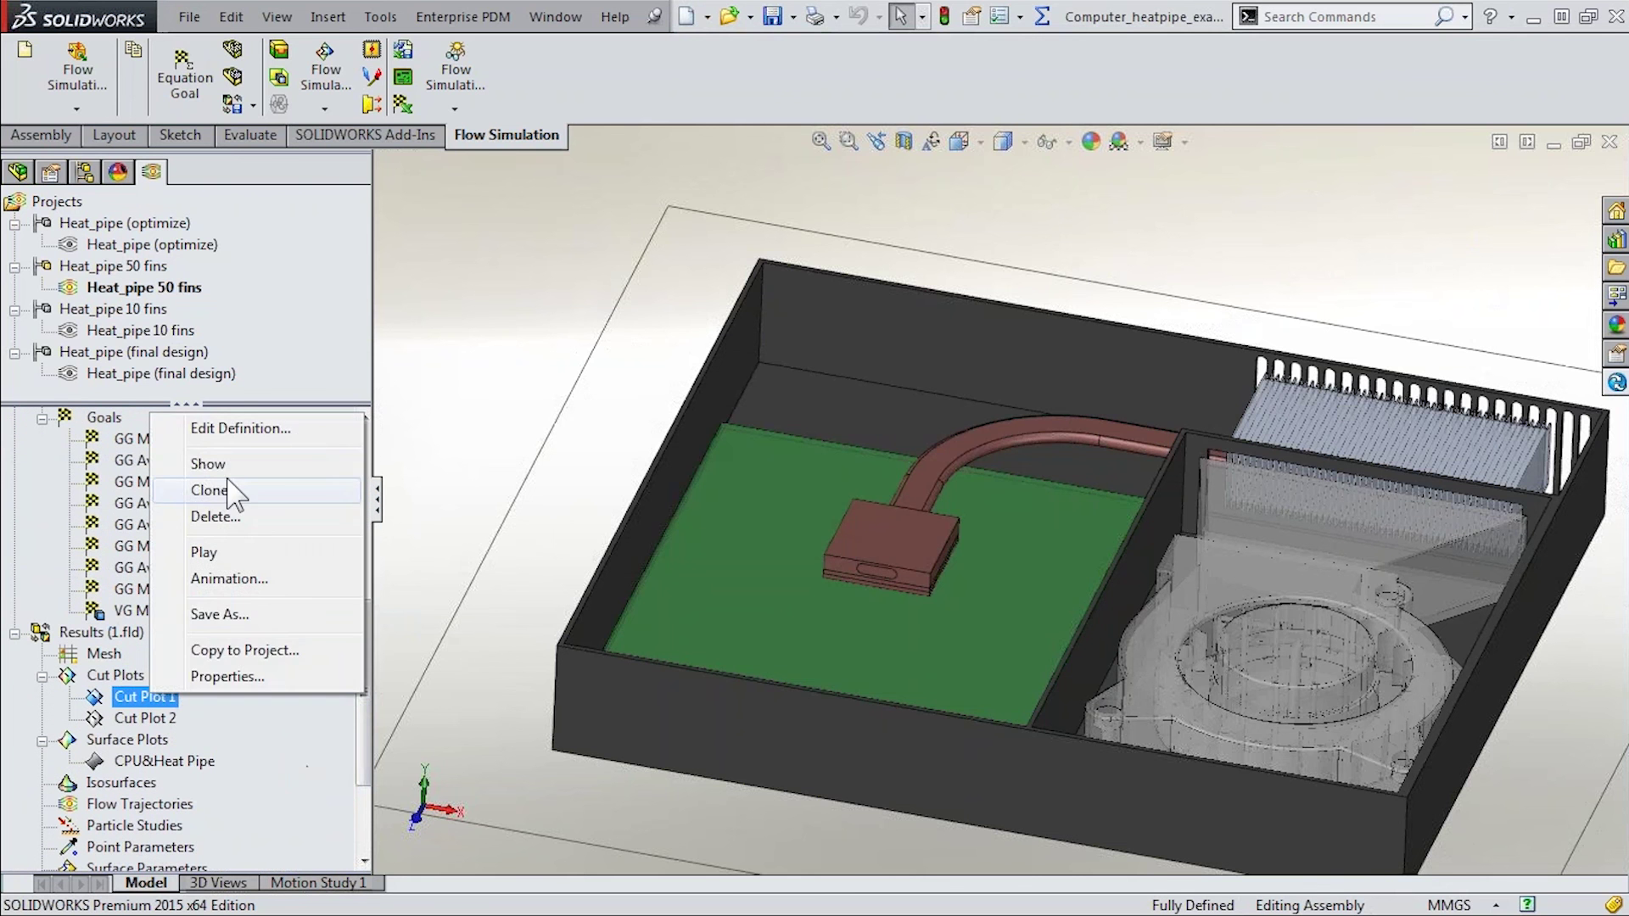
click(208, 464)
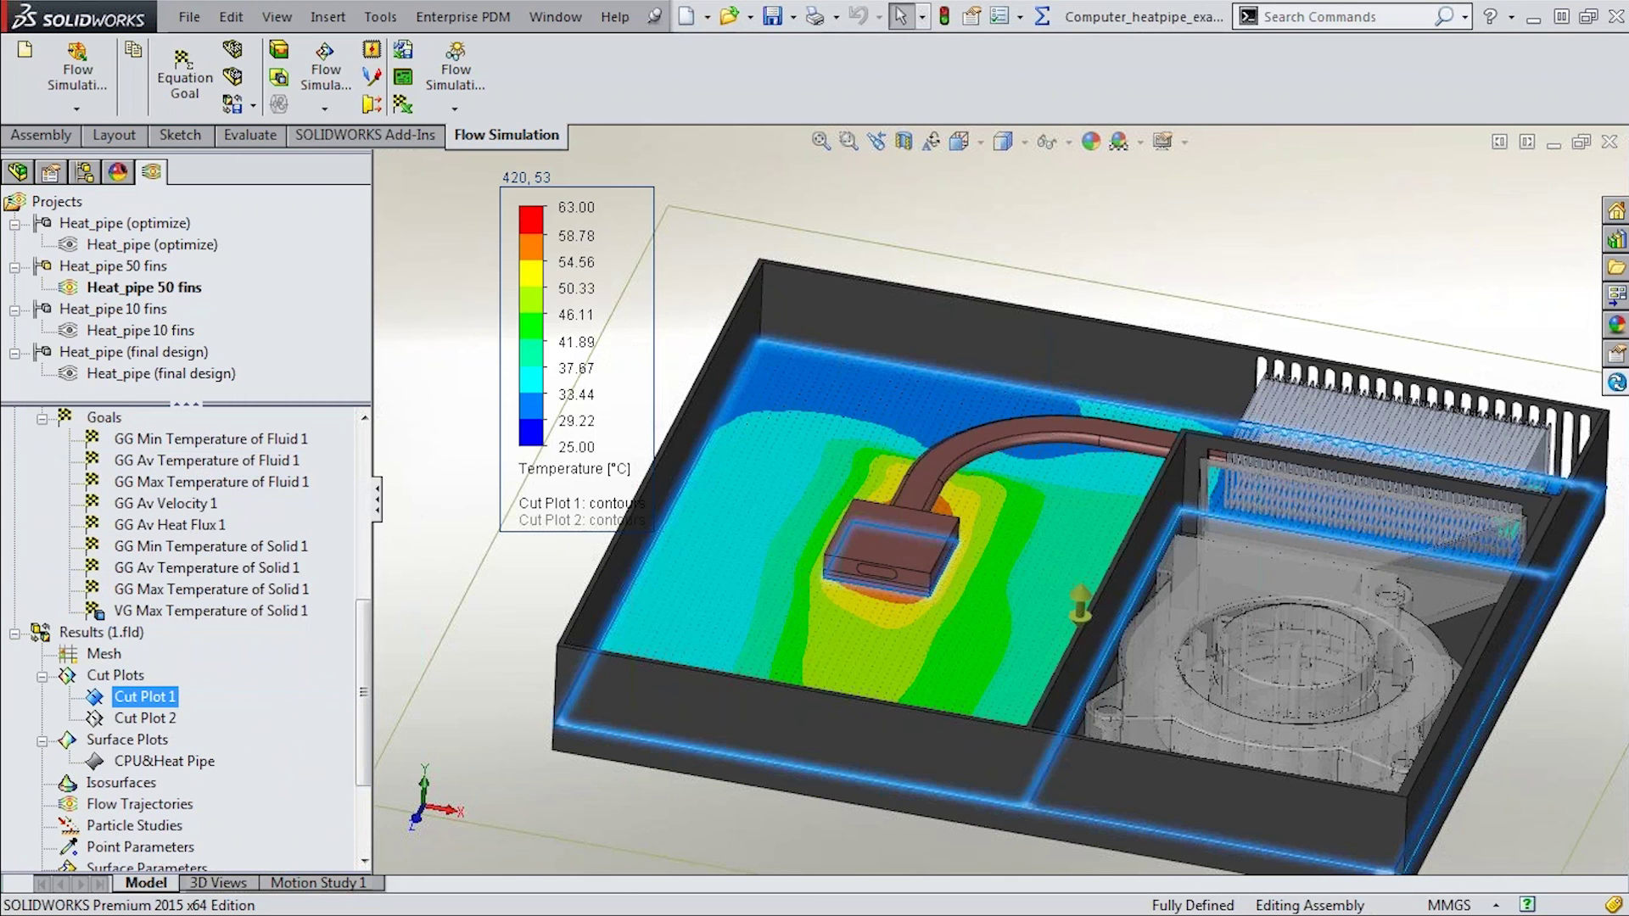
middle_drag(546, 556, 610, 560)
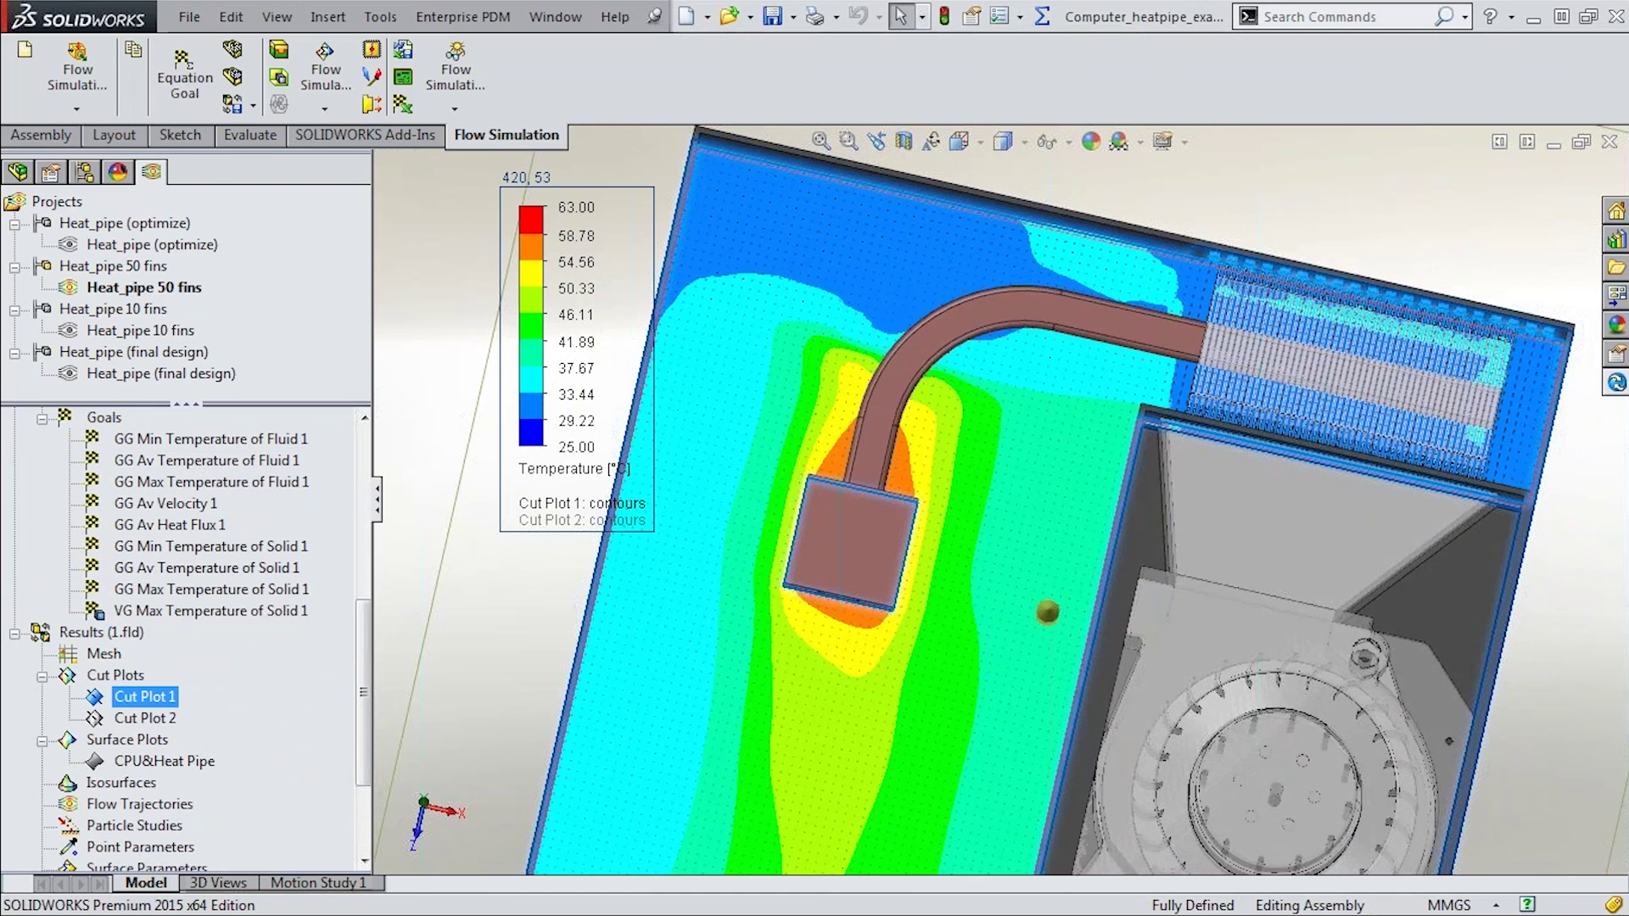
middle_drag(1313, 247, 1266, 279)
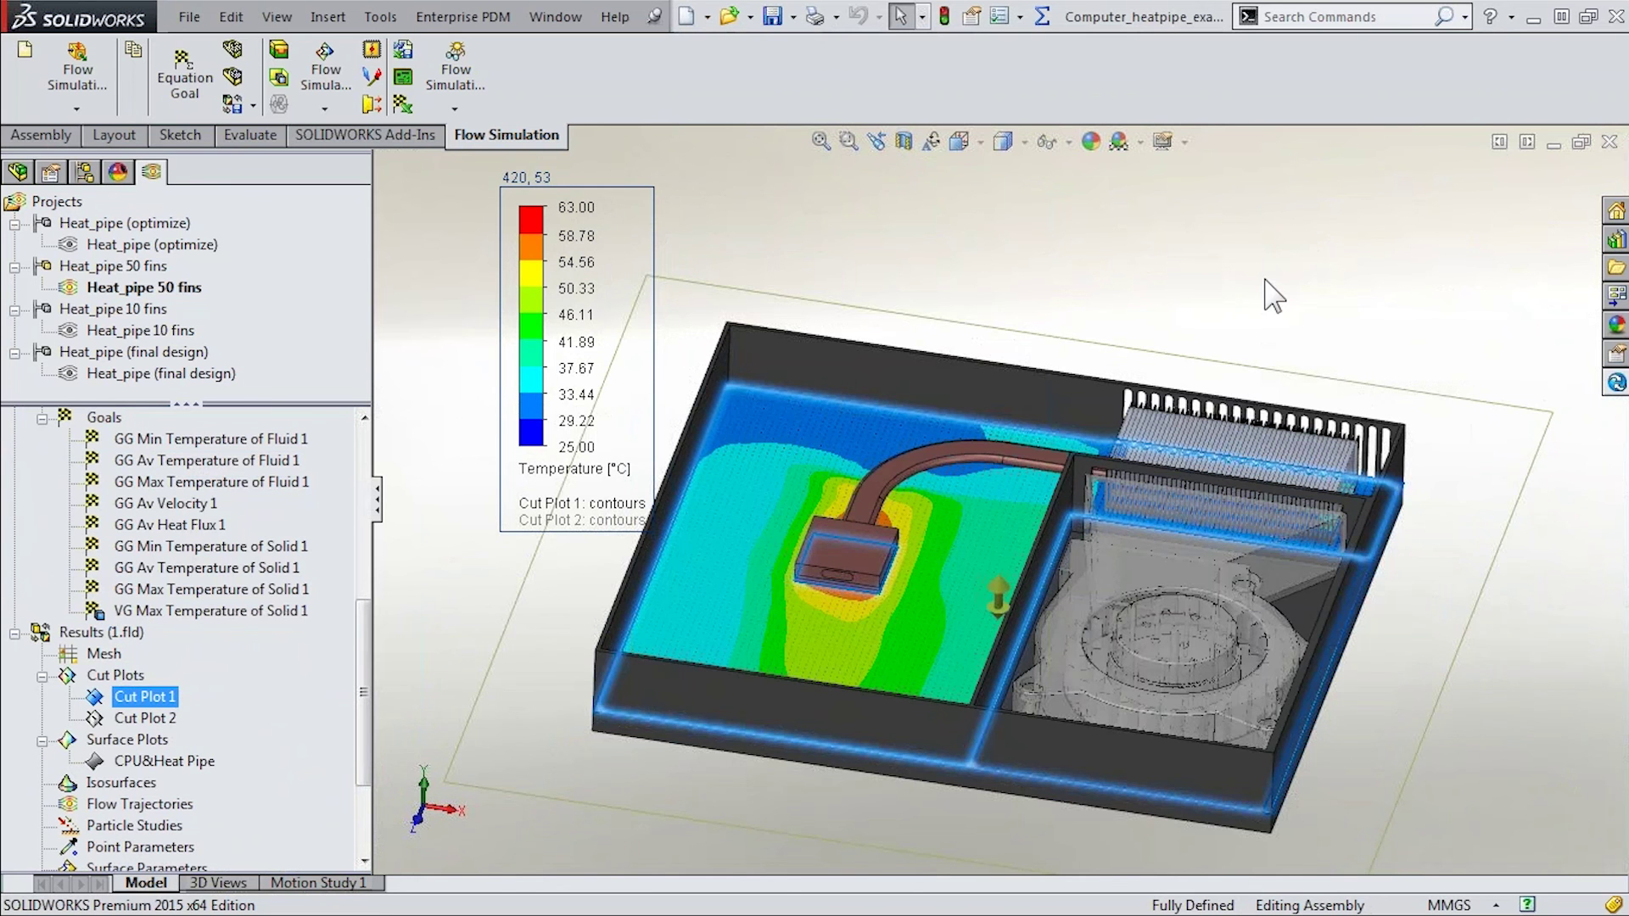
Activate the Heat_pipe (optimize) project and create a new parametric study for it
double_click(190, 246)
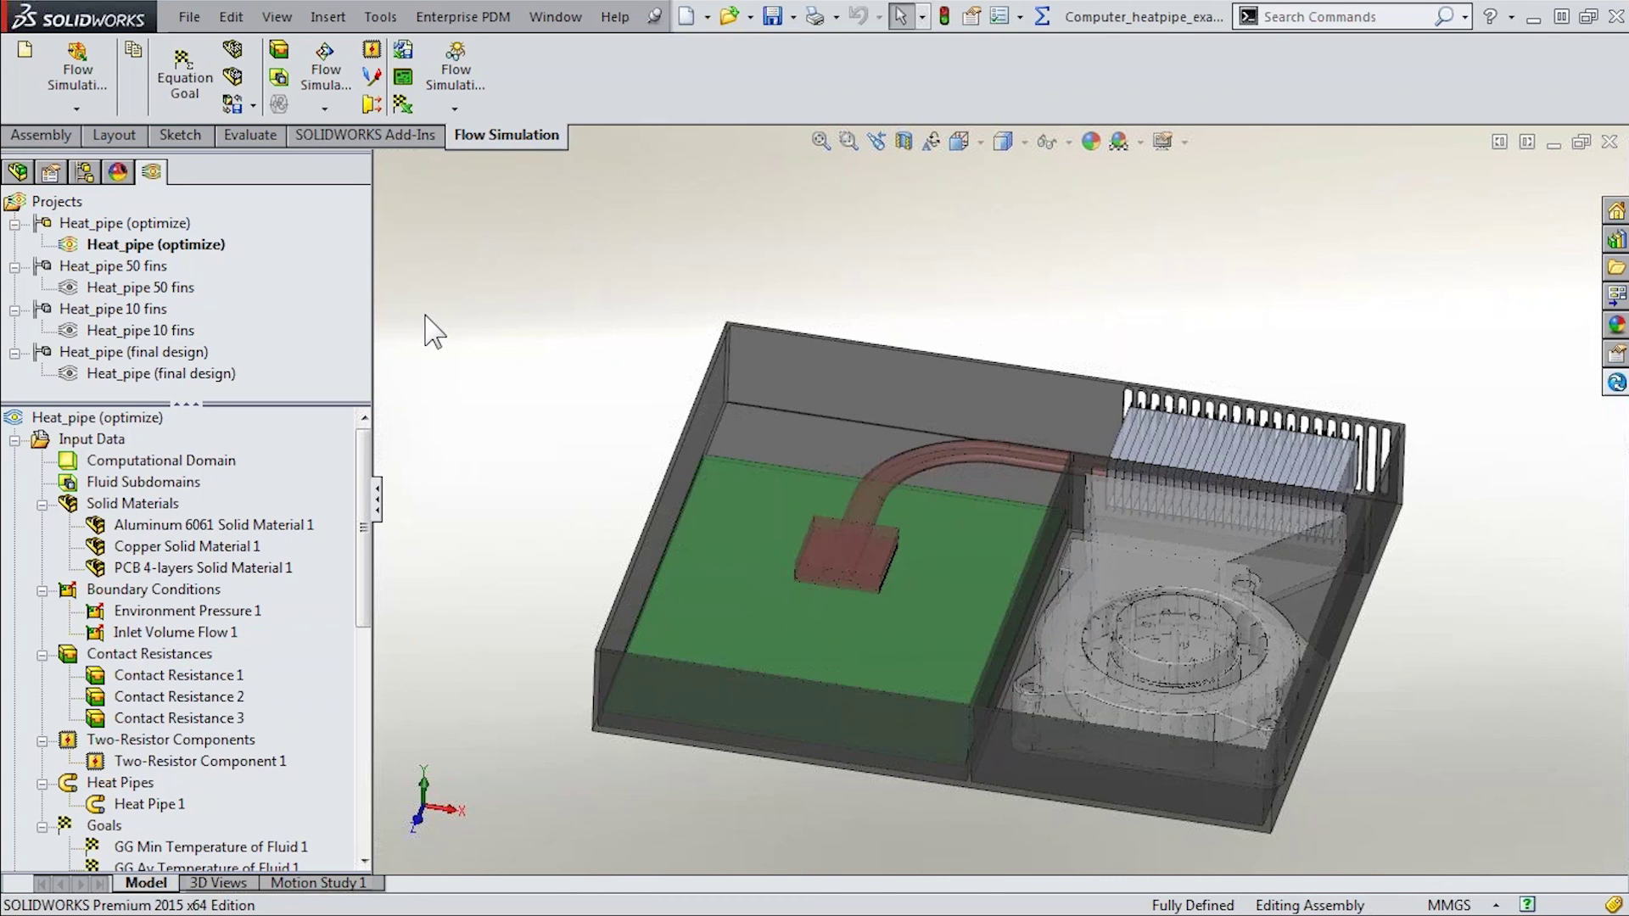
click(381, 16)
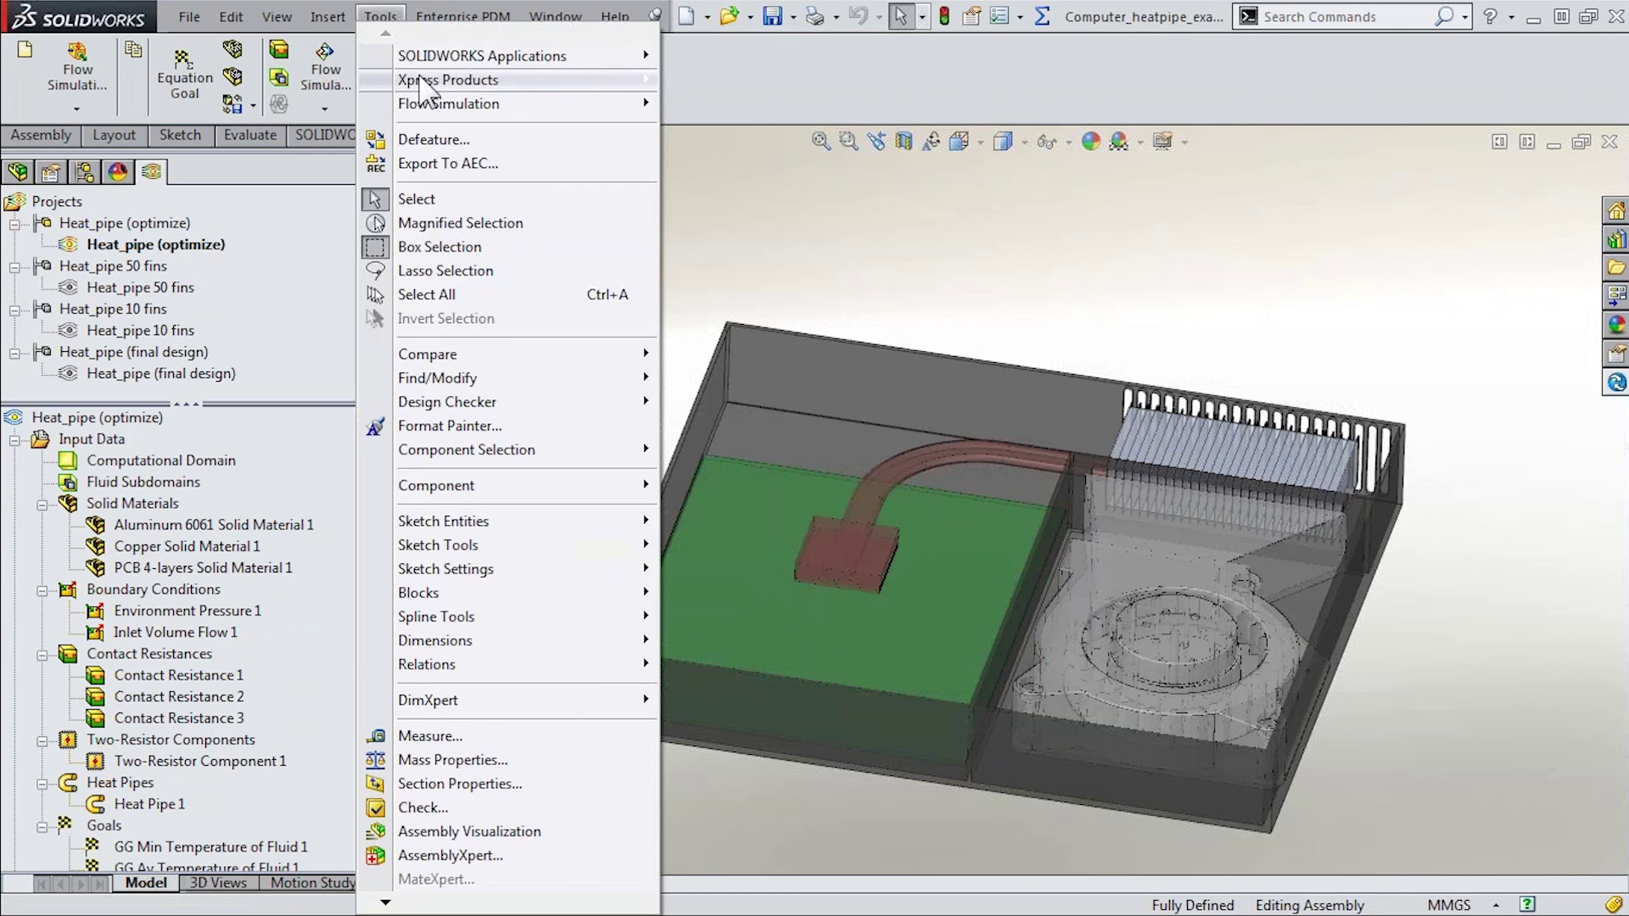
mouse_move(429, 104)
mouse_move(237, 319)
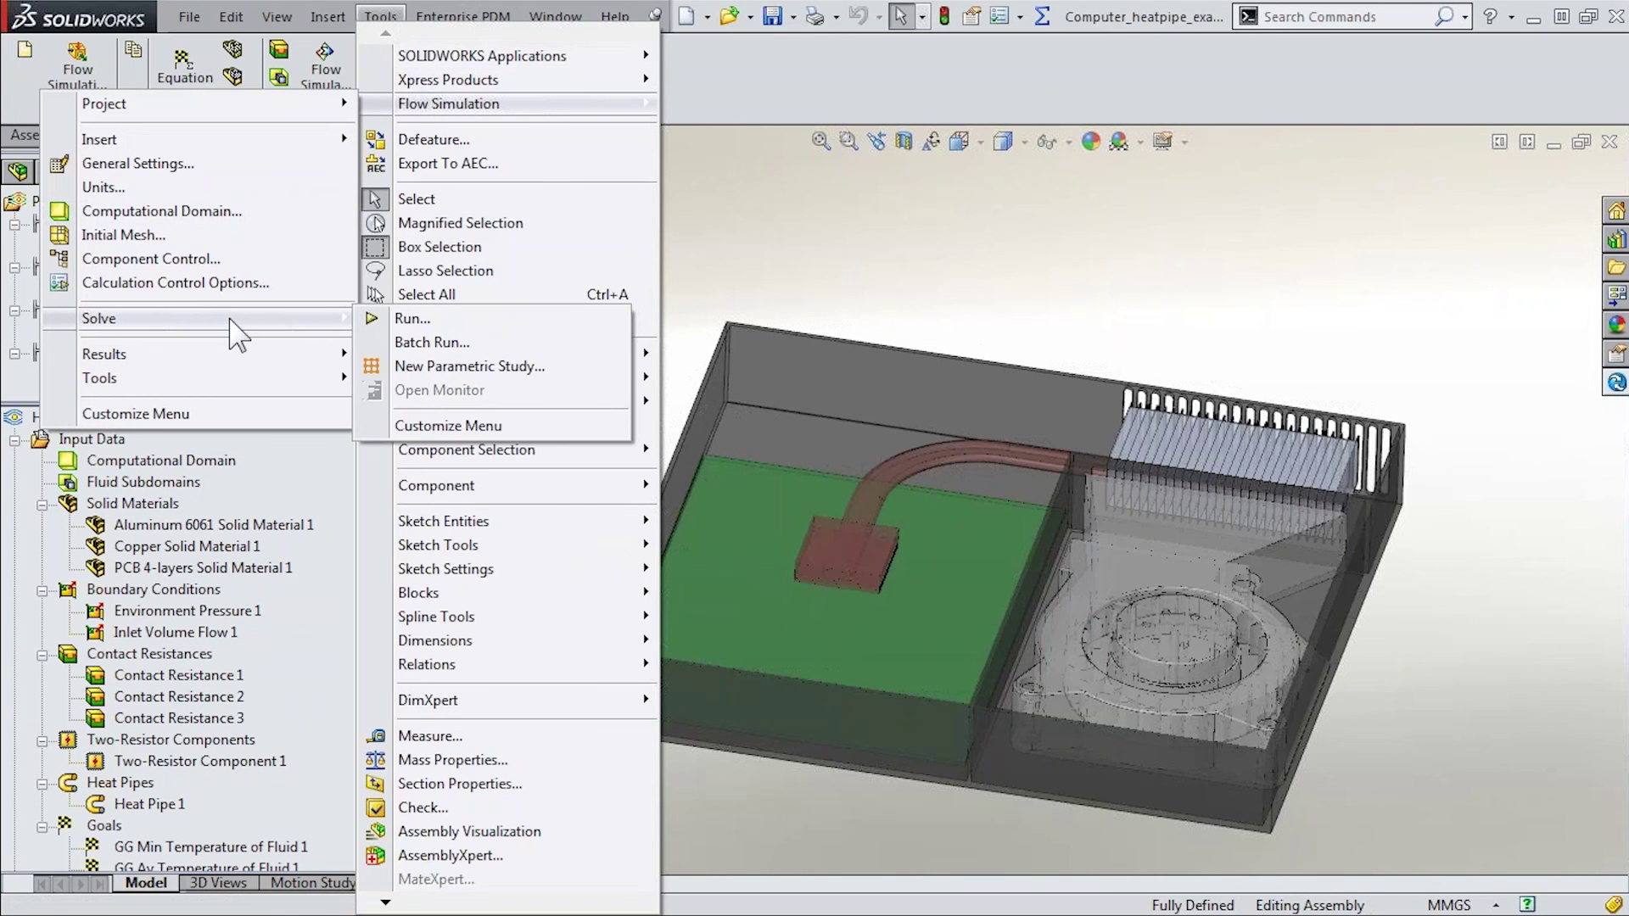
click(441, 368)
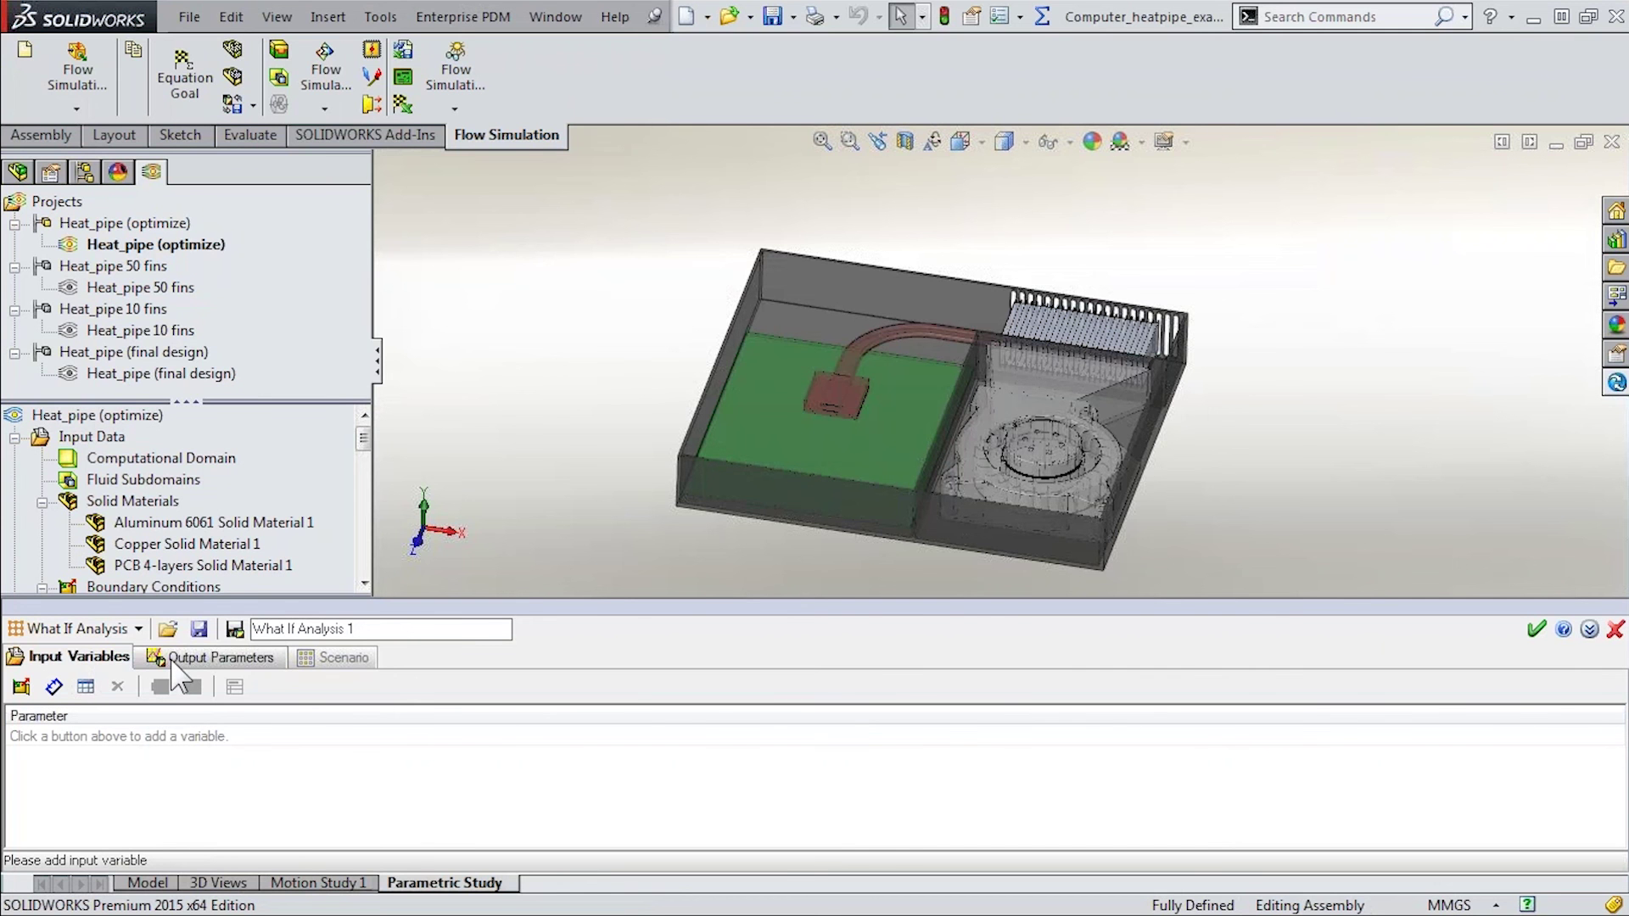
Switch the parametric study to Goal Optimization and load the saved study file fin_optmize_new
click(127, 629)
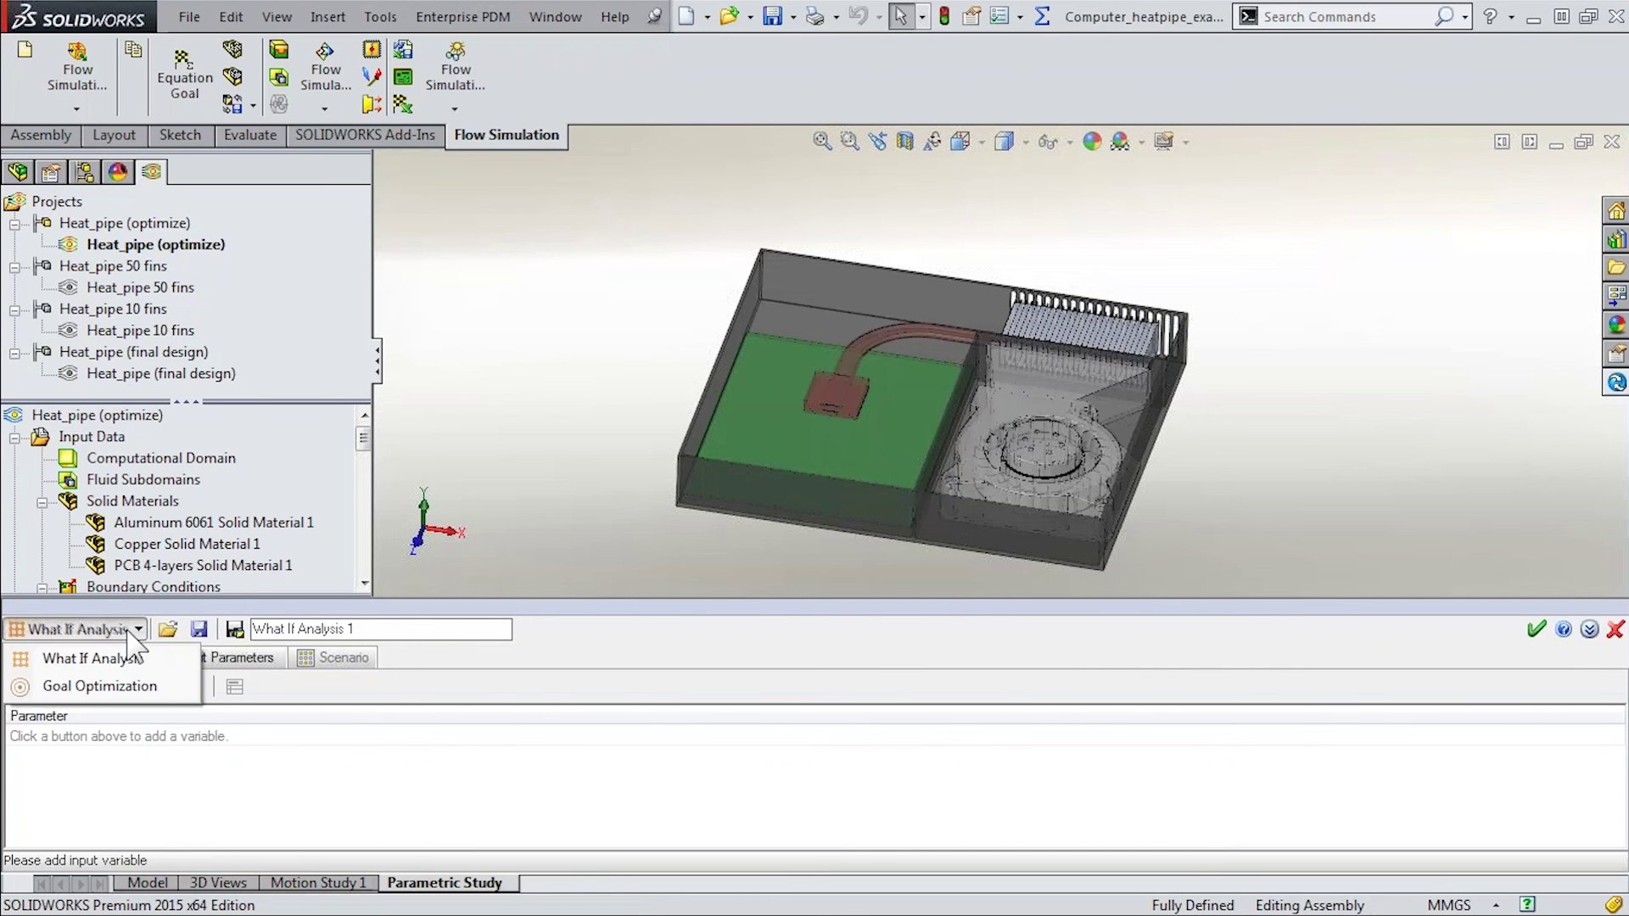
click(155, 685)
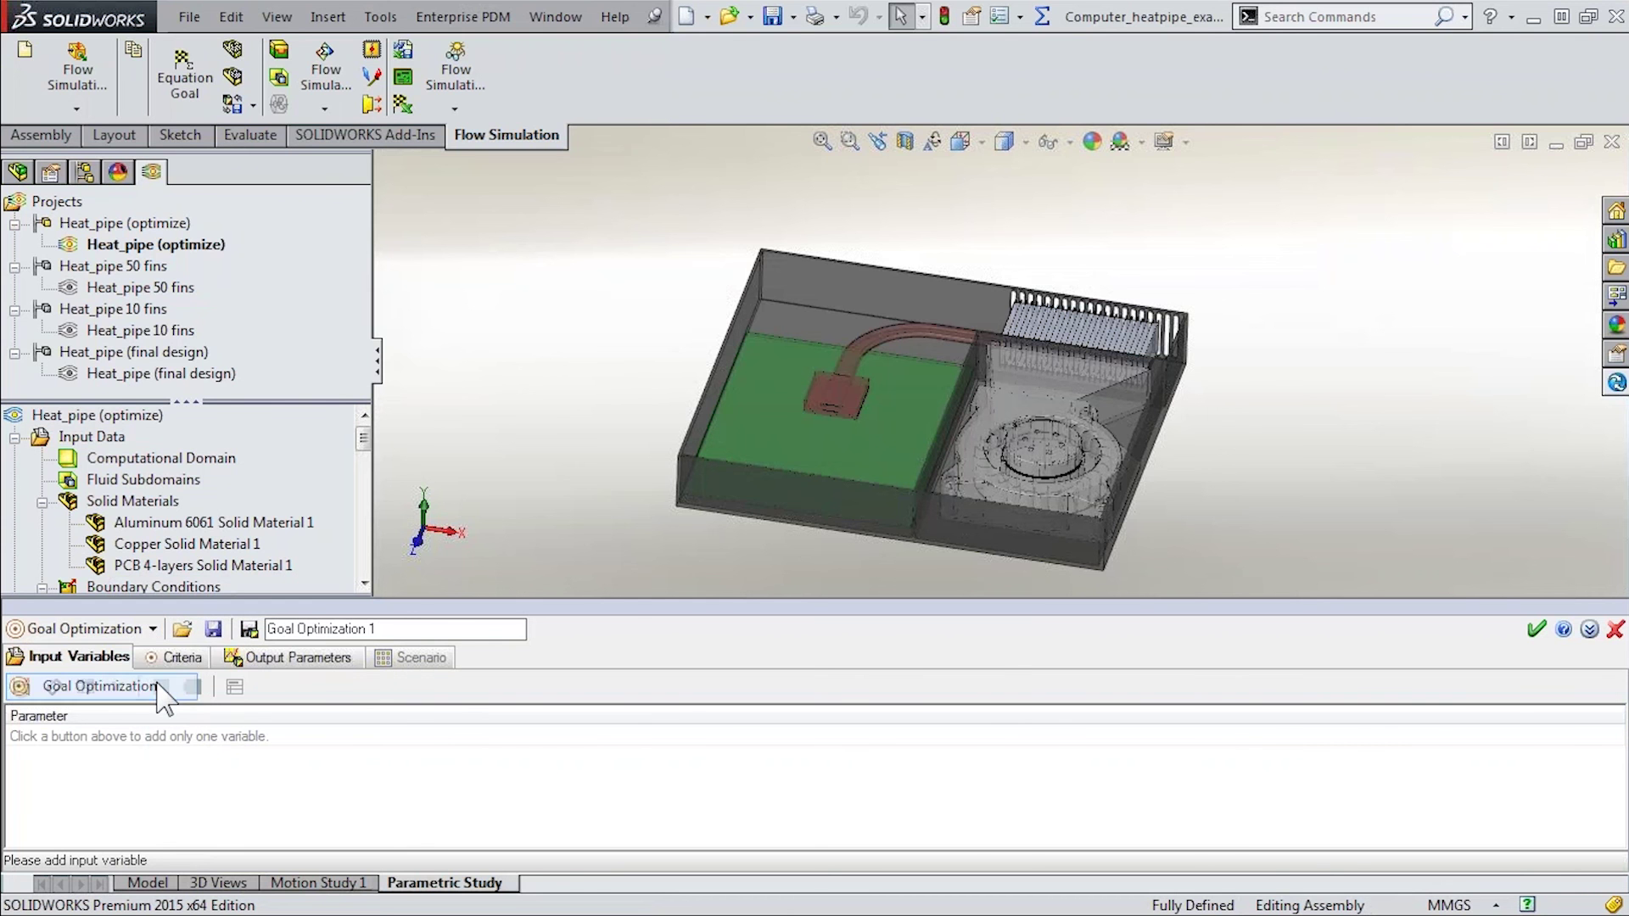
click(183, 632)
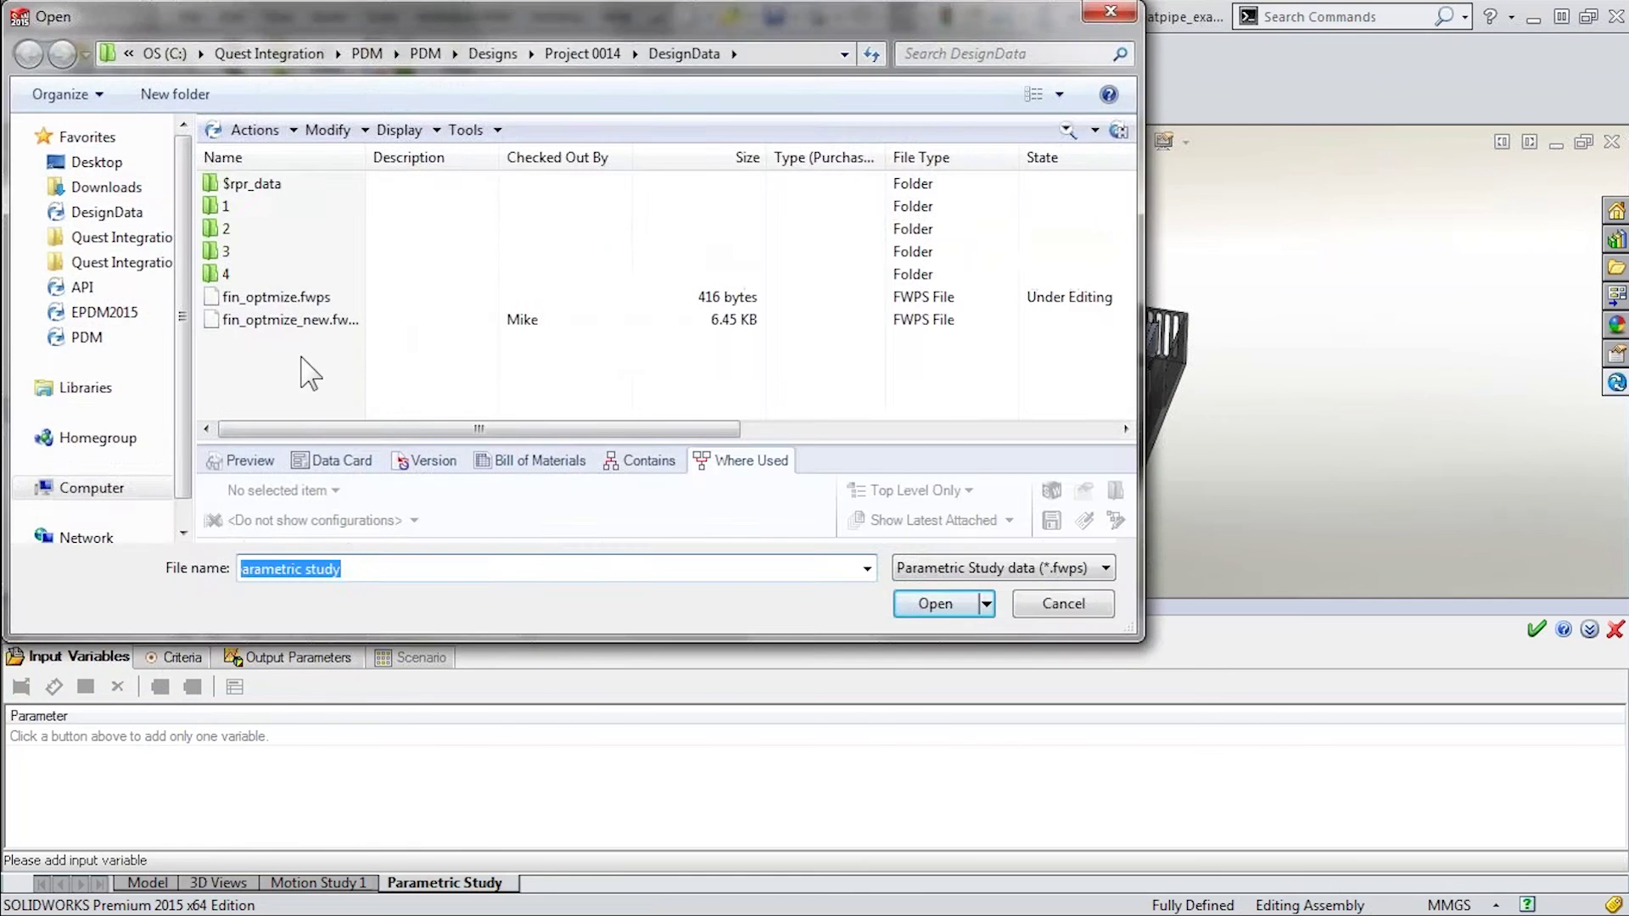
double_click(310, 322)
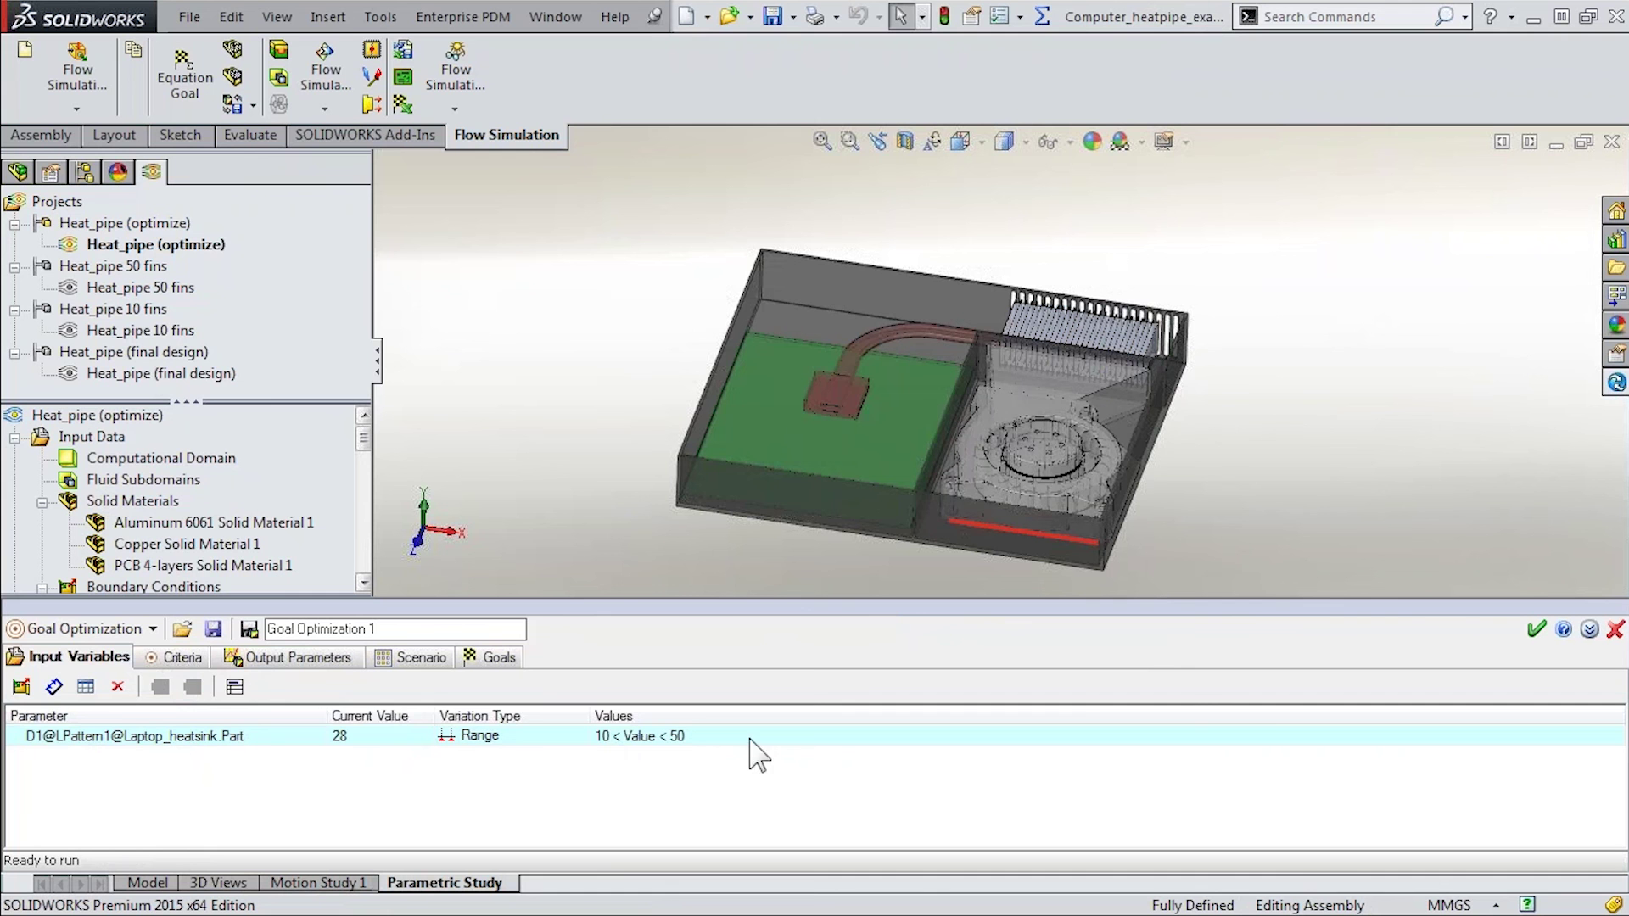
Check the target value and maximum deviation set for the VG Max Temperature of Solid 1 criterion in the goal optimization study
click(177, 659)
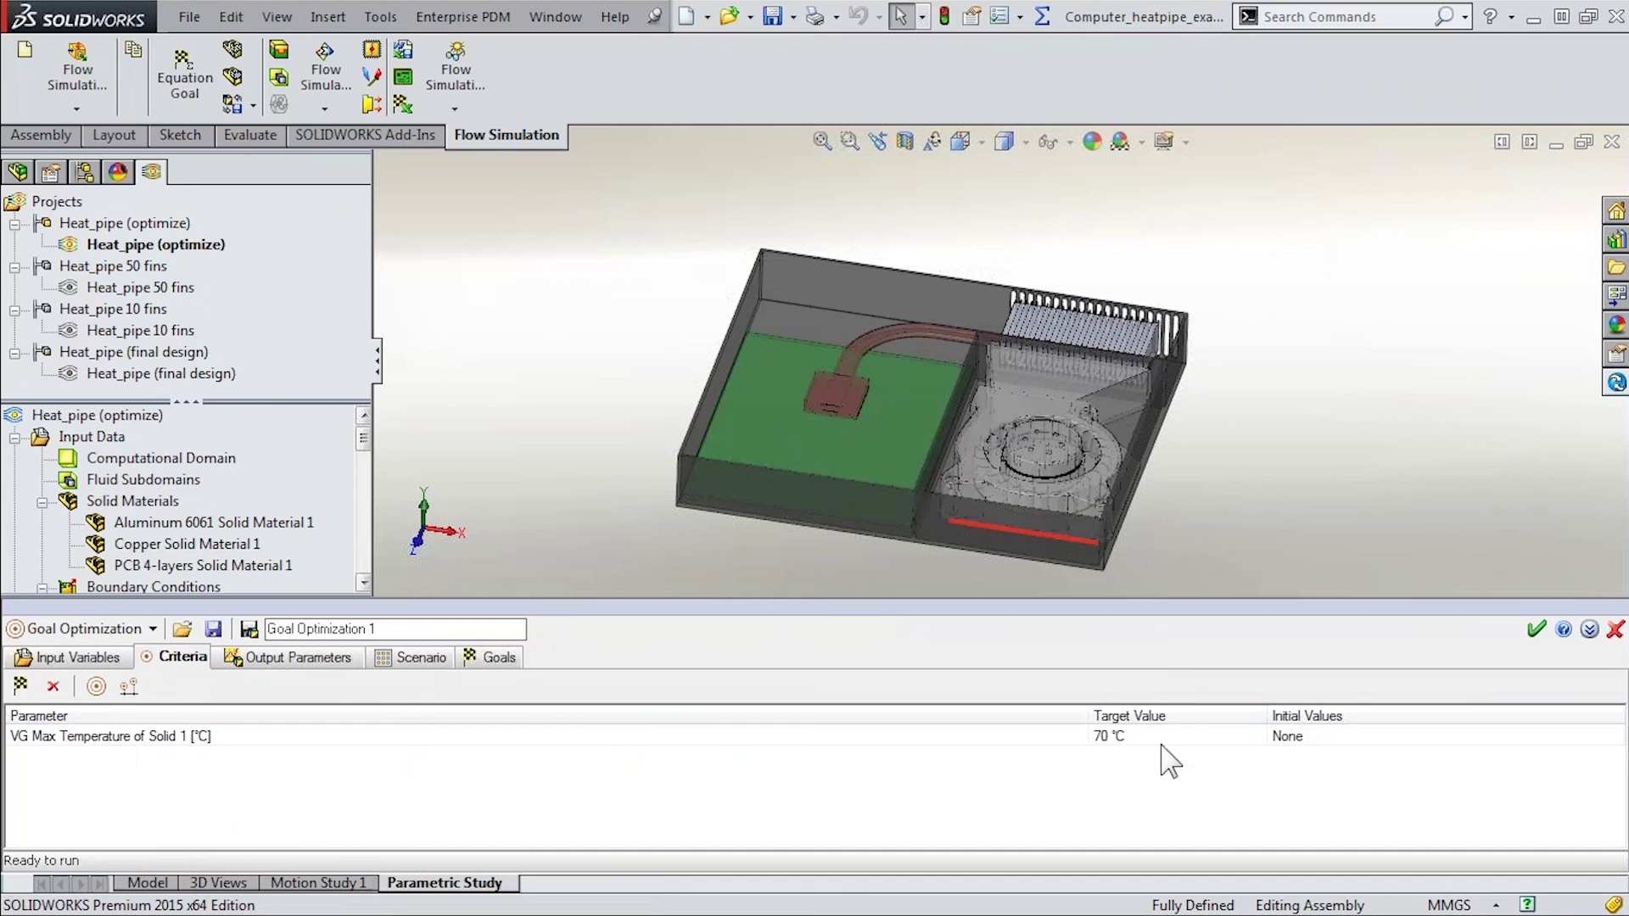
click(1120, 736)
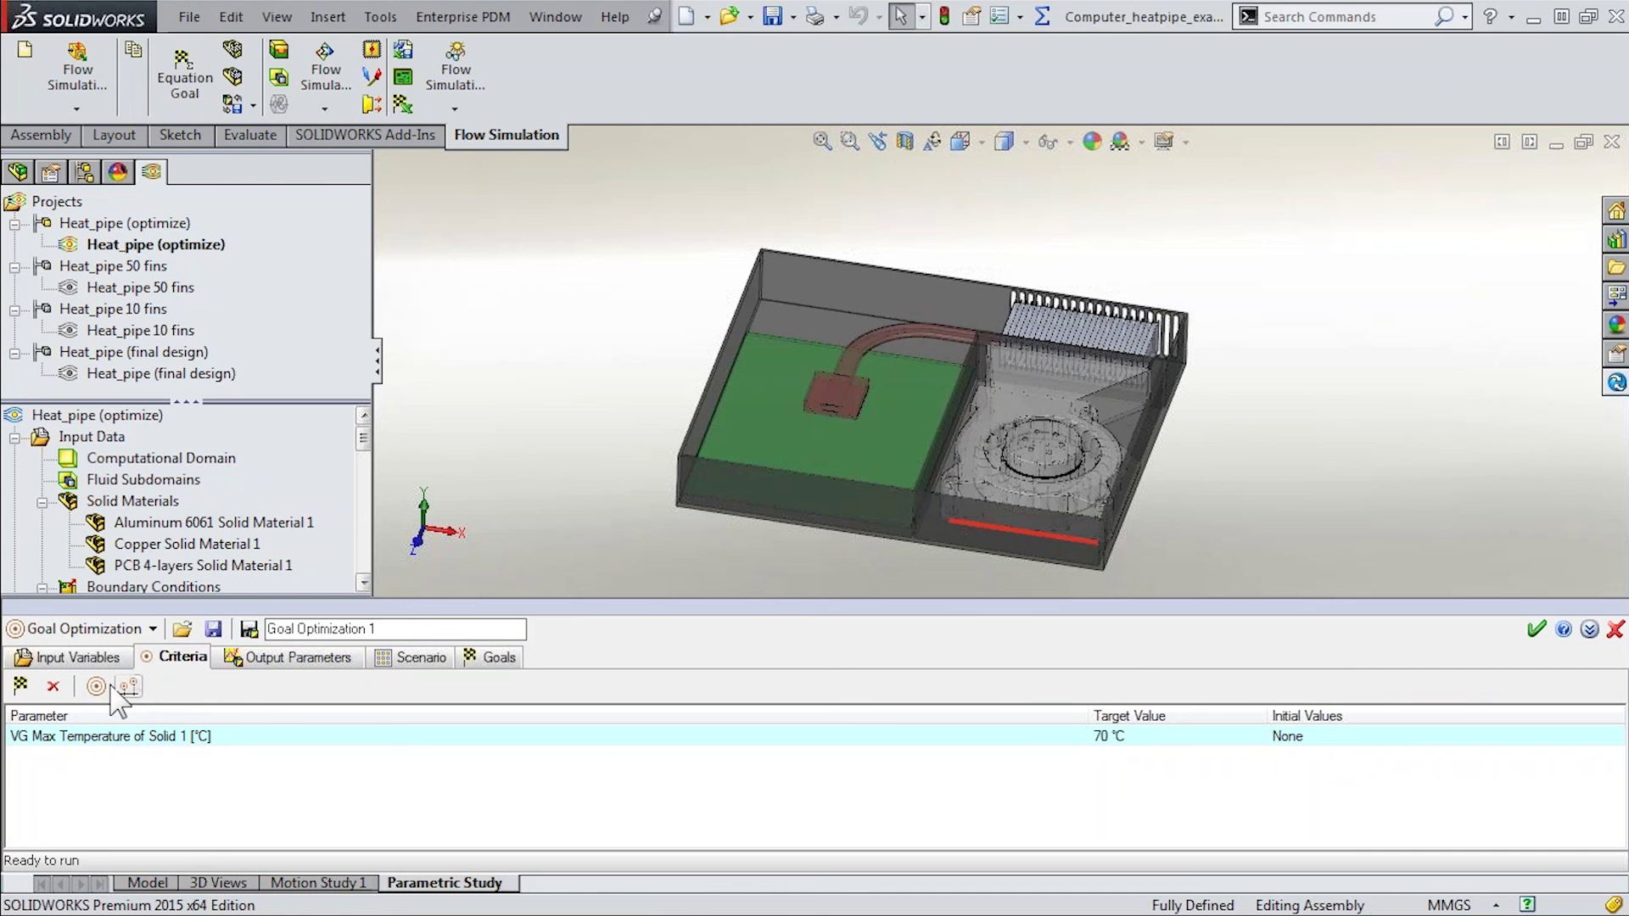
click(96, 686)
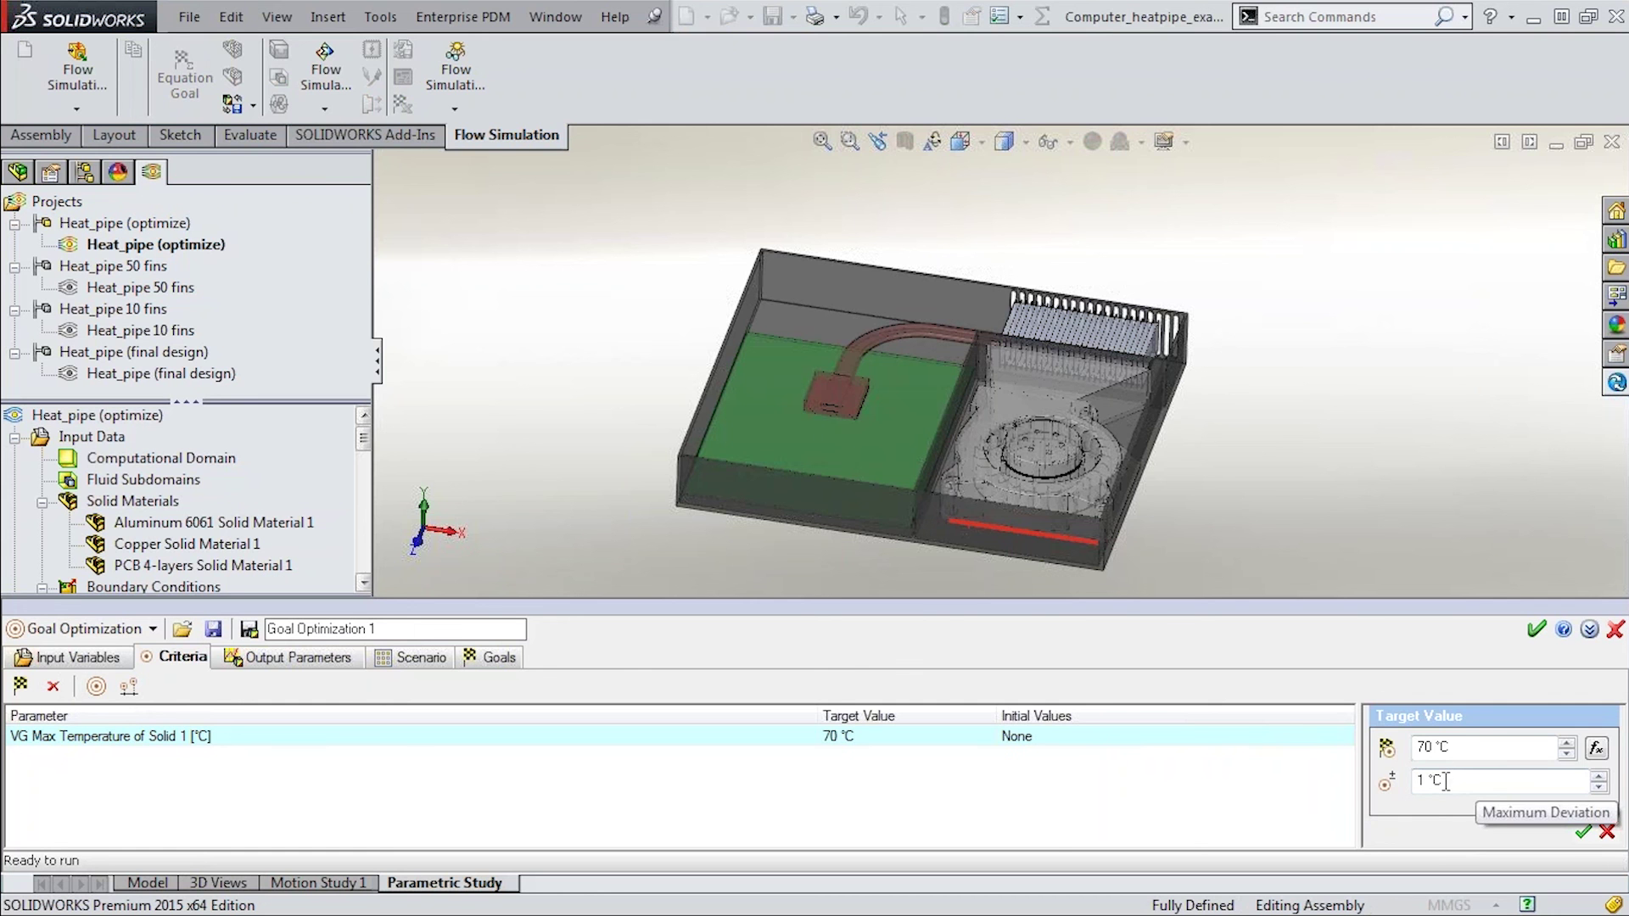
click(1582, 832)
Review the study's output parameters, scenario and goals, and close the parametric study
click(320, 661)
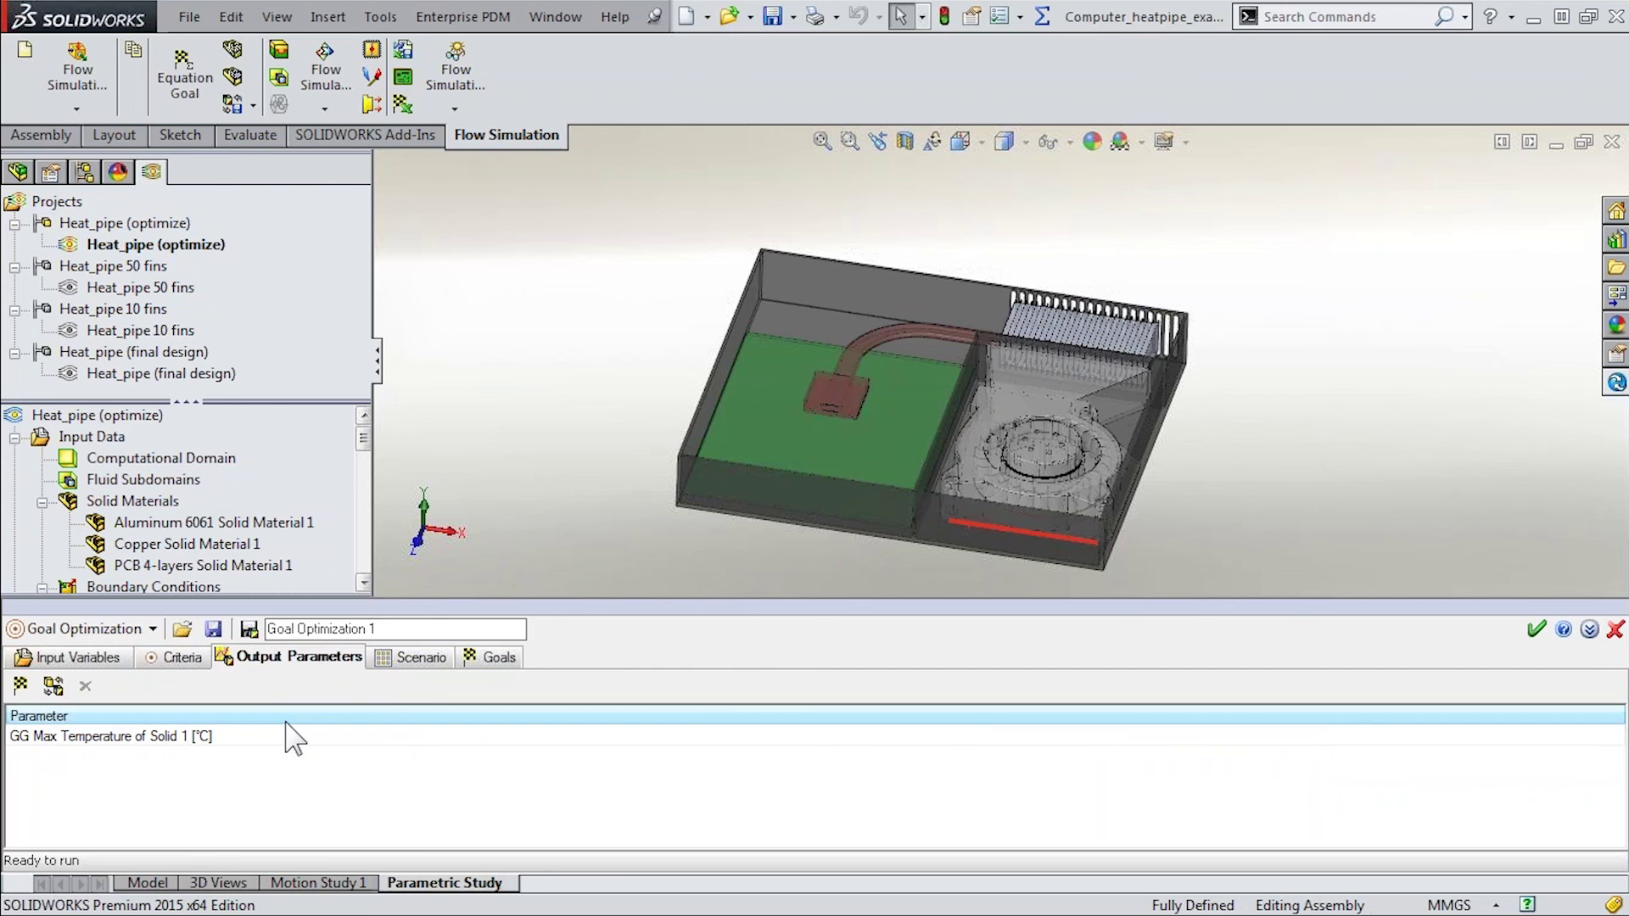
click(432, 661)
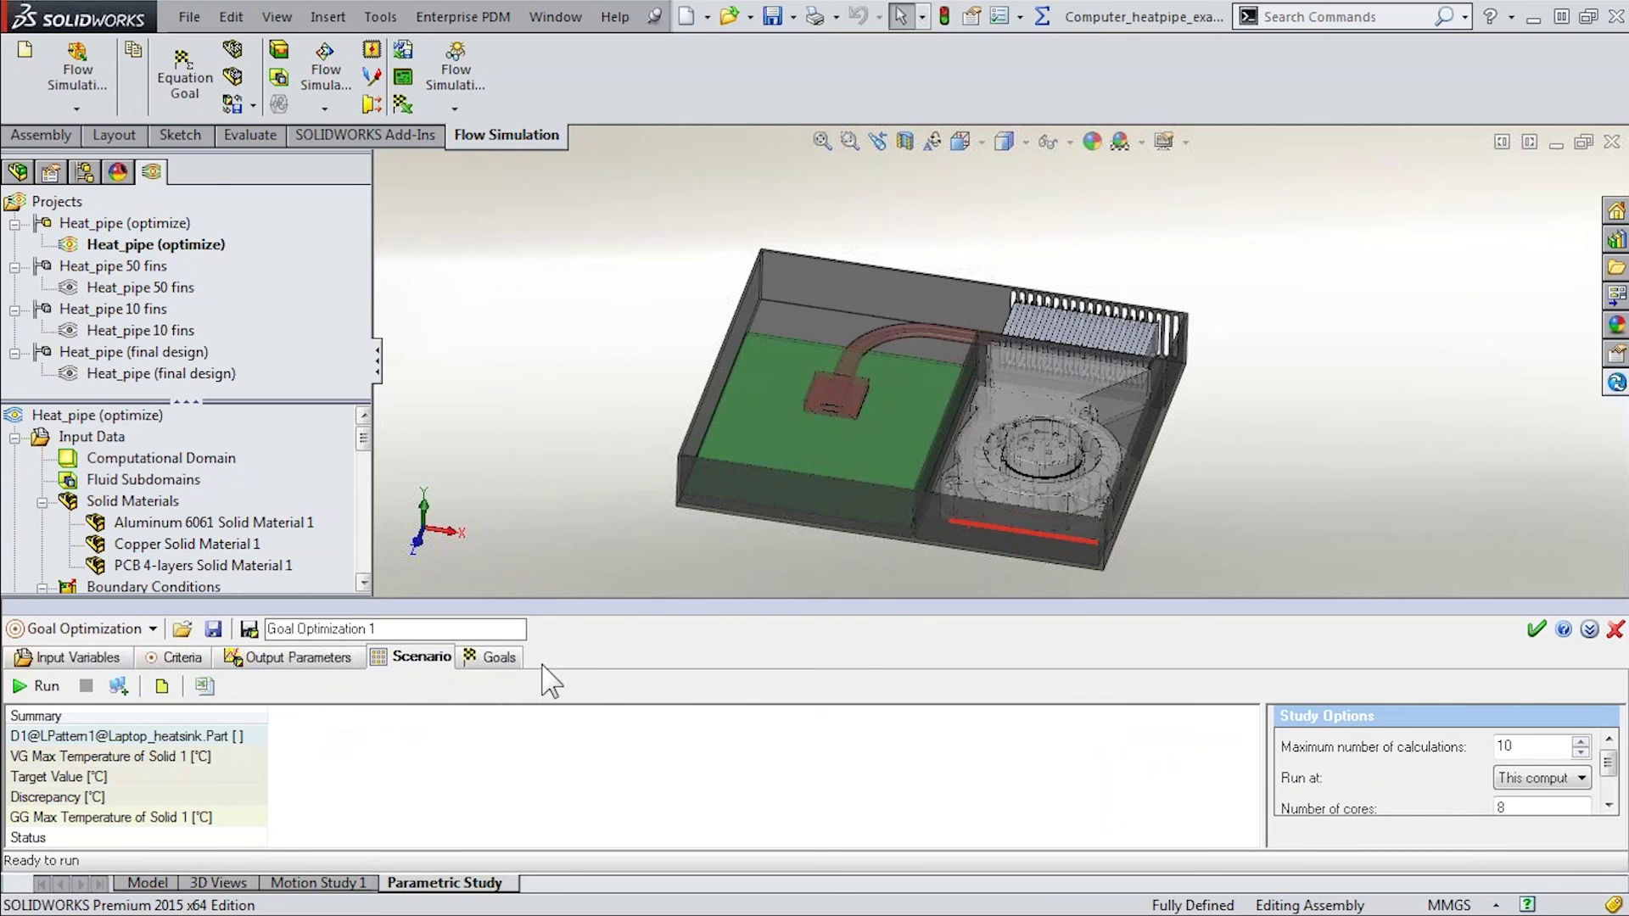
click(497, 661)
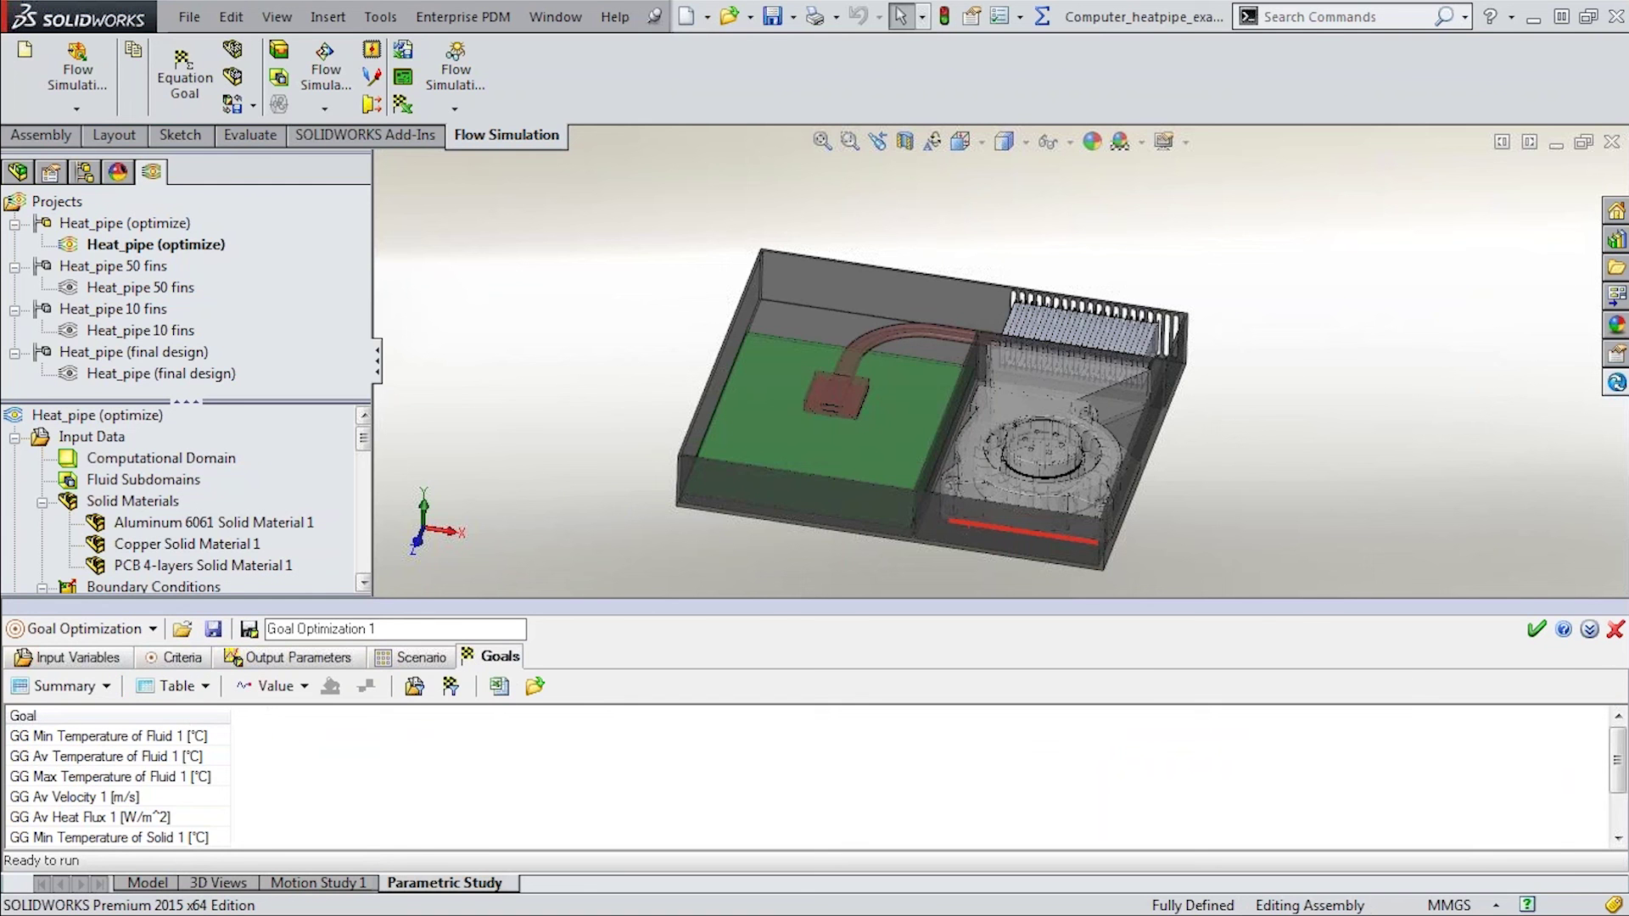
click(1615, 629)
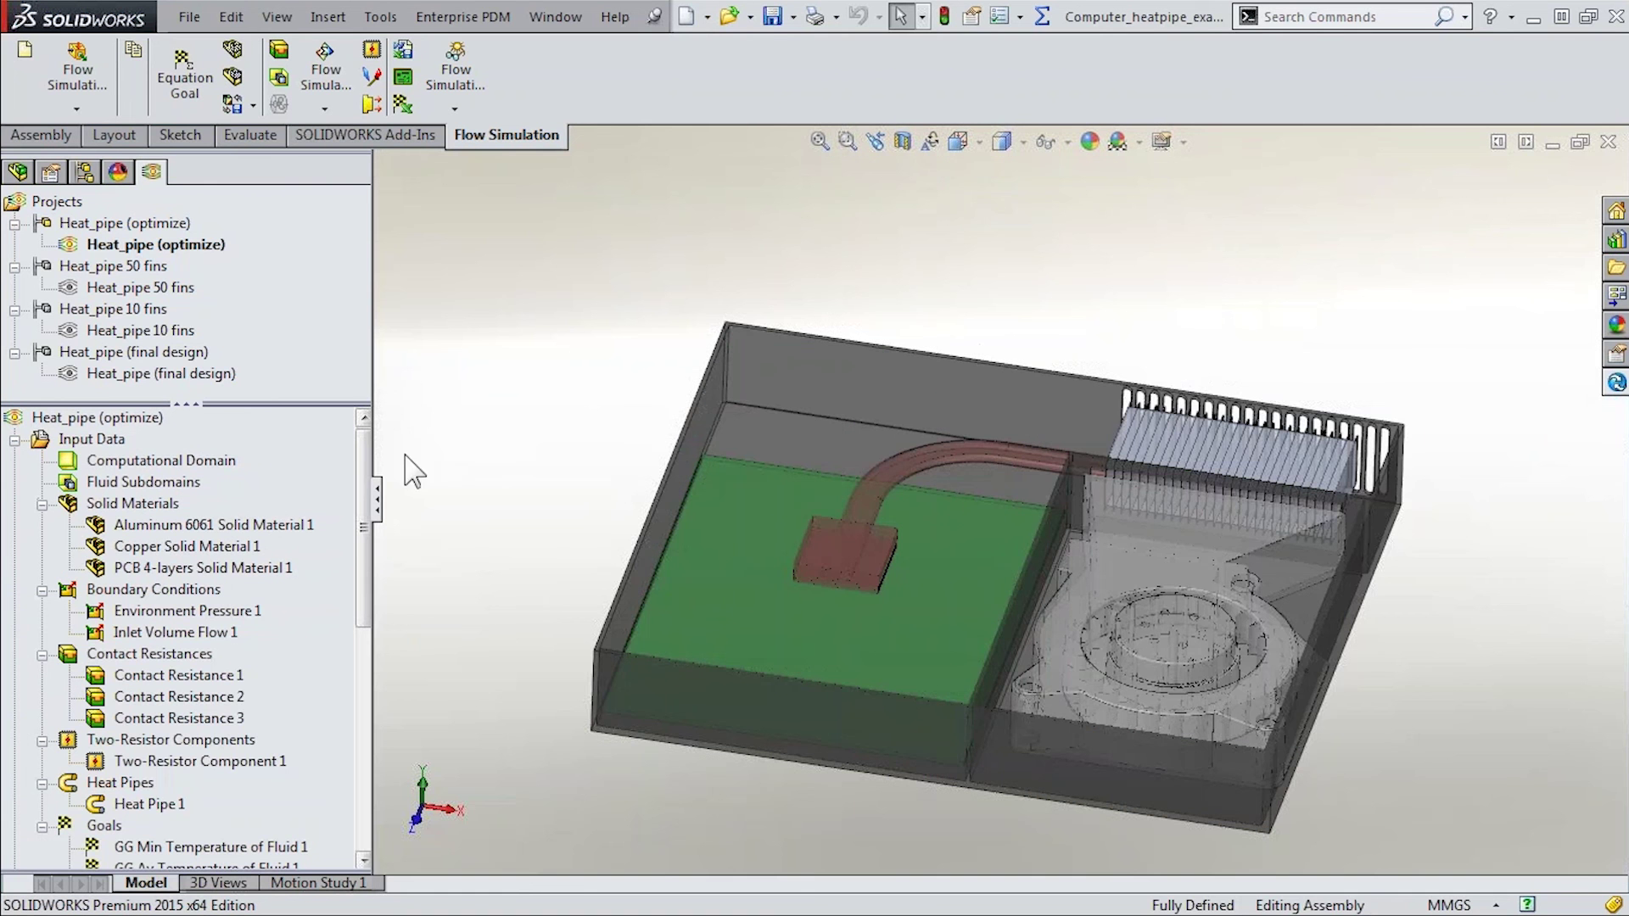
Activate the Heat_pipe (final design) project and load its calculation results
double_click(161, 373)
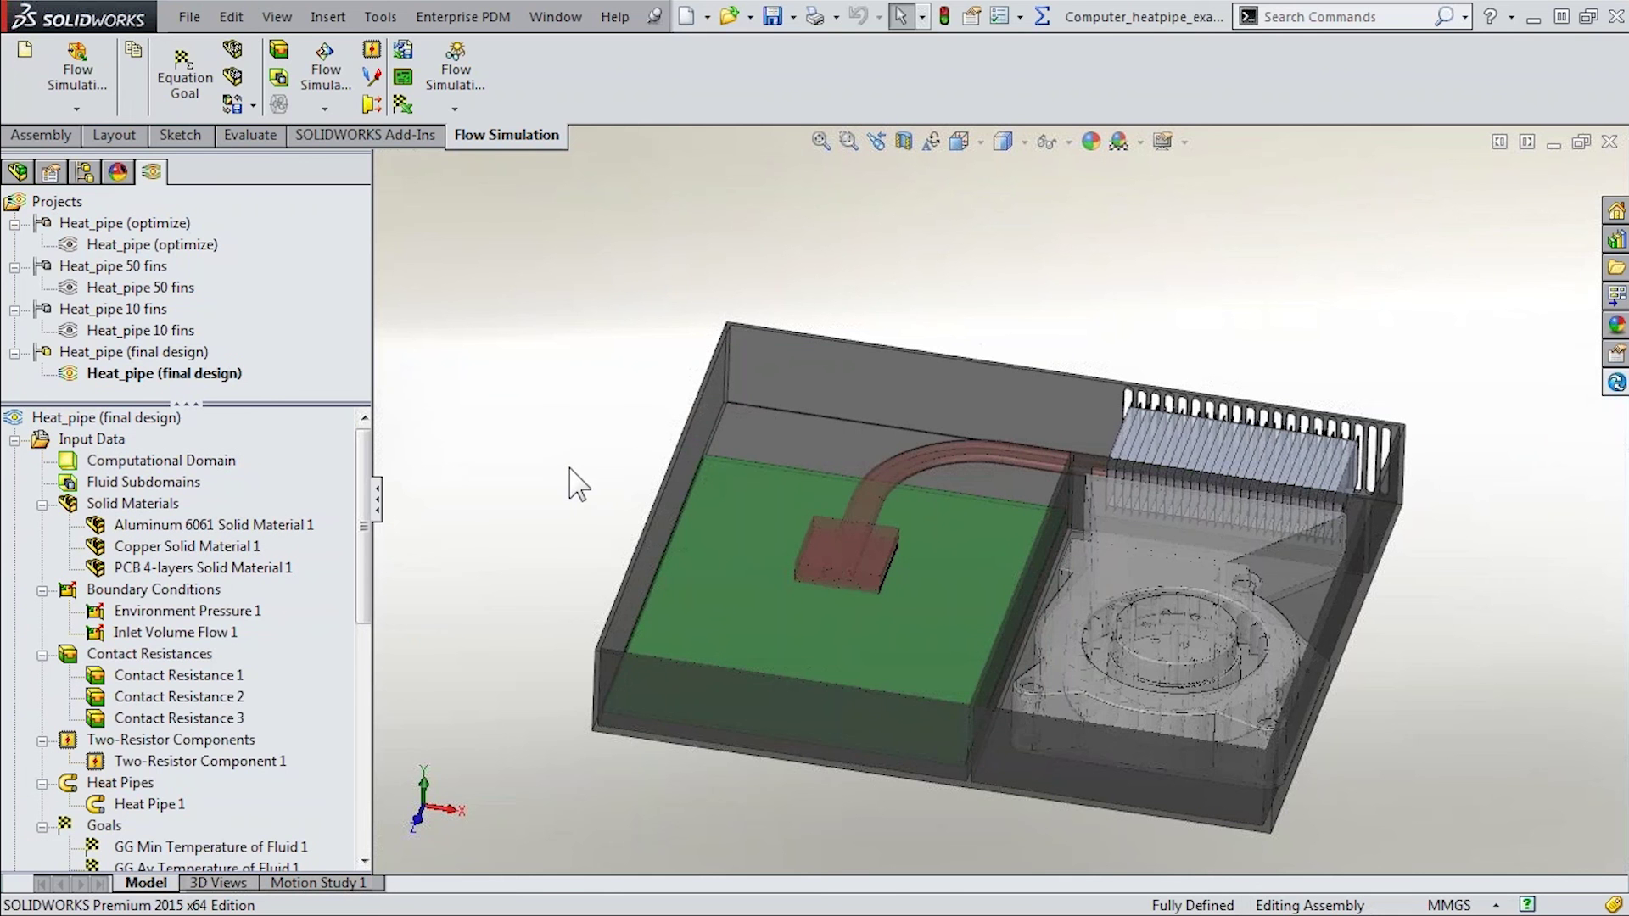
drag(364, 522, 352, 789)
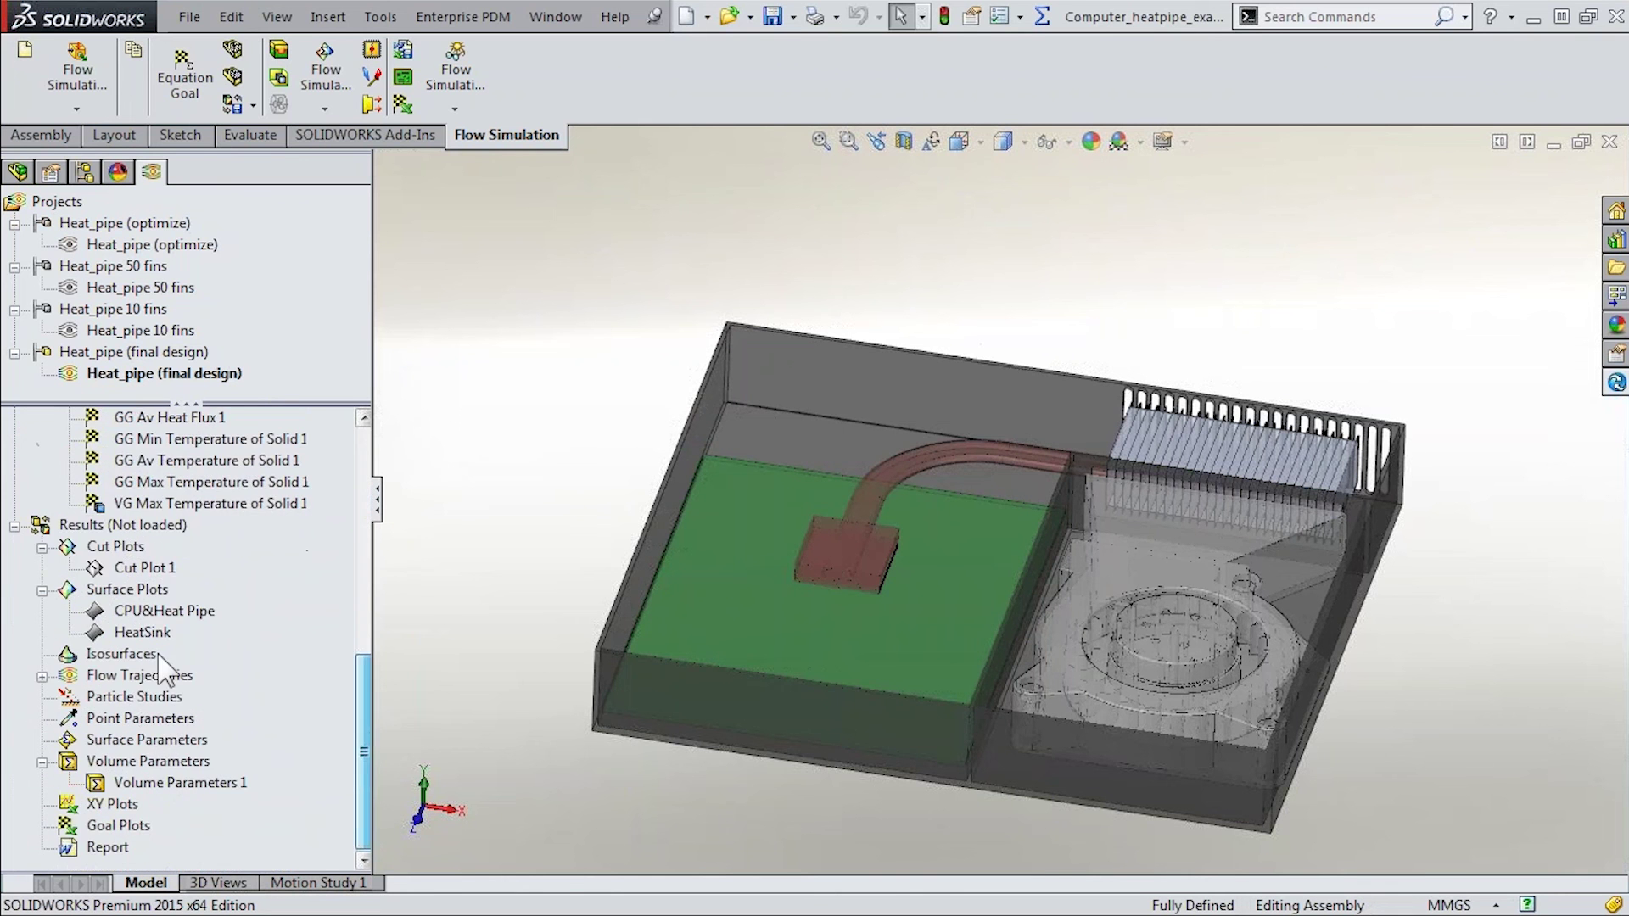
right_click(142, 568)
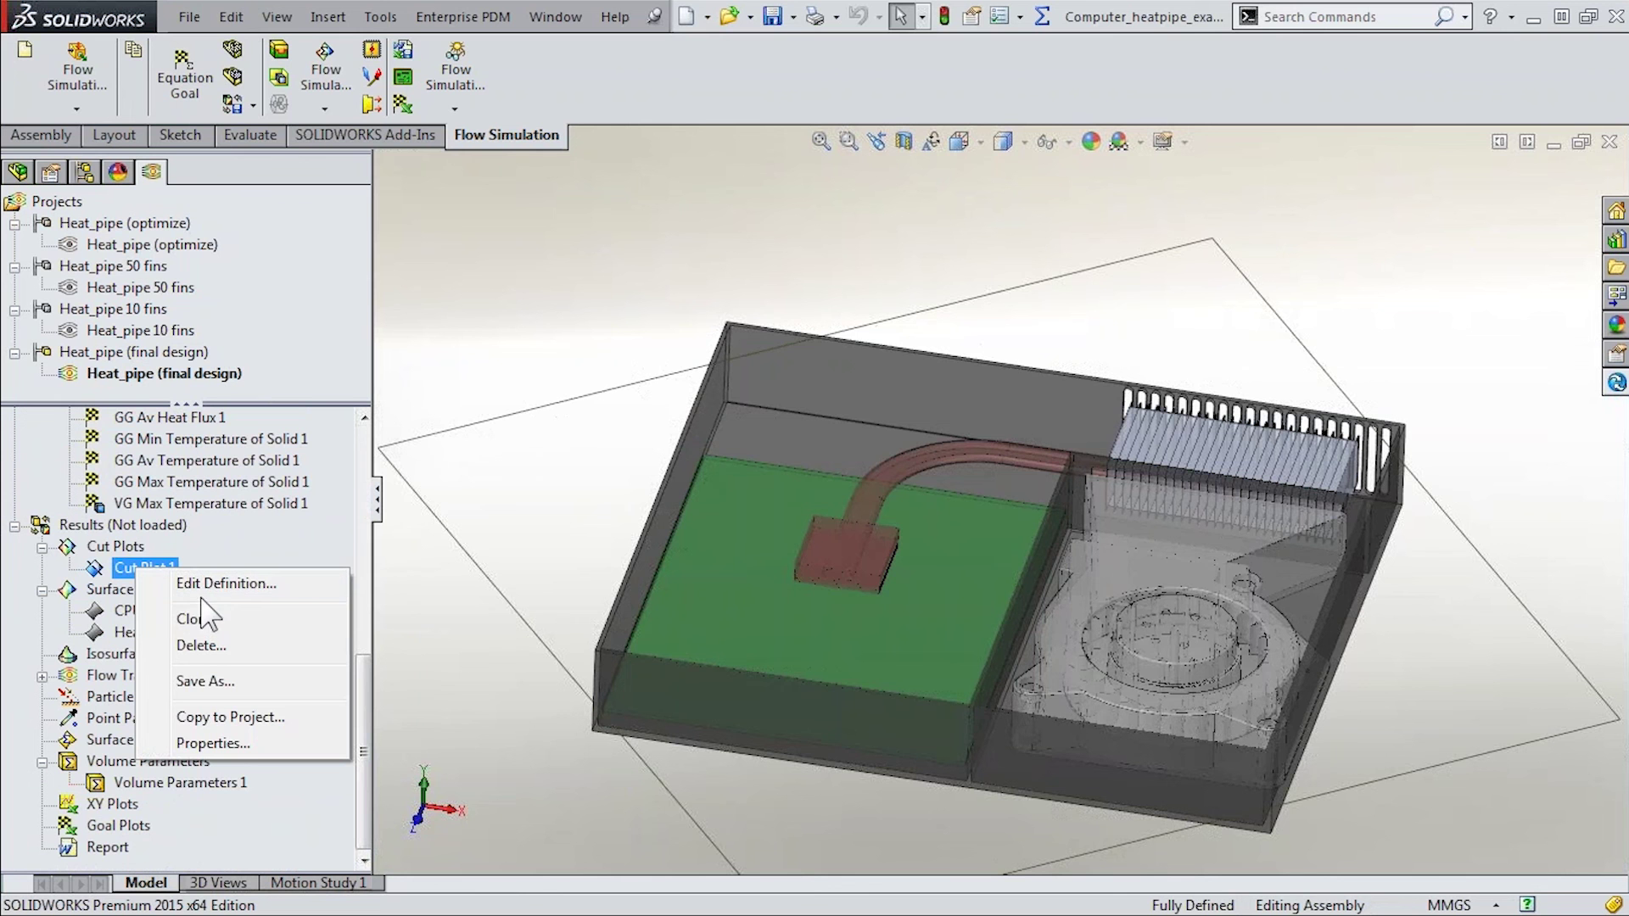
right_click(162, 527)
click(174, 546)
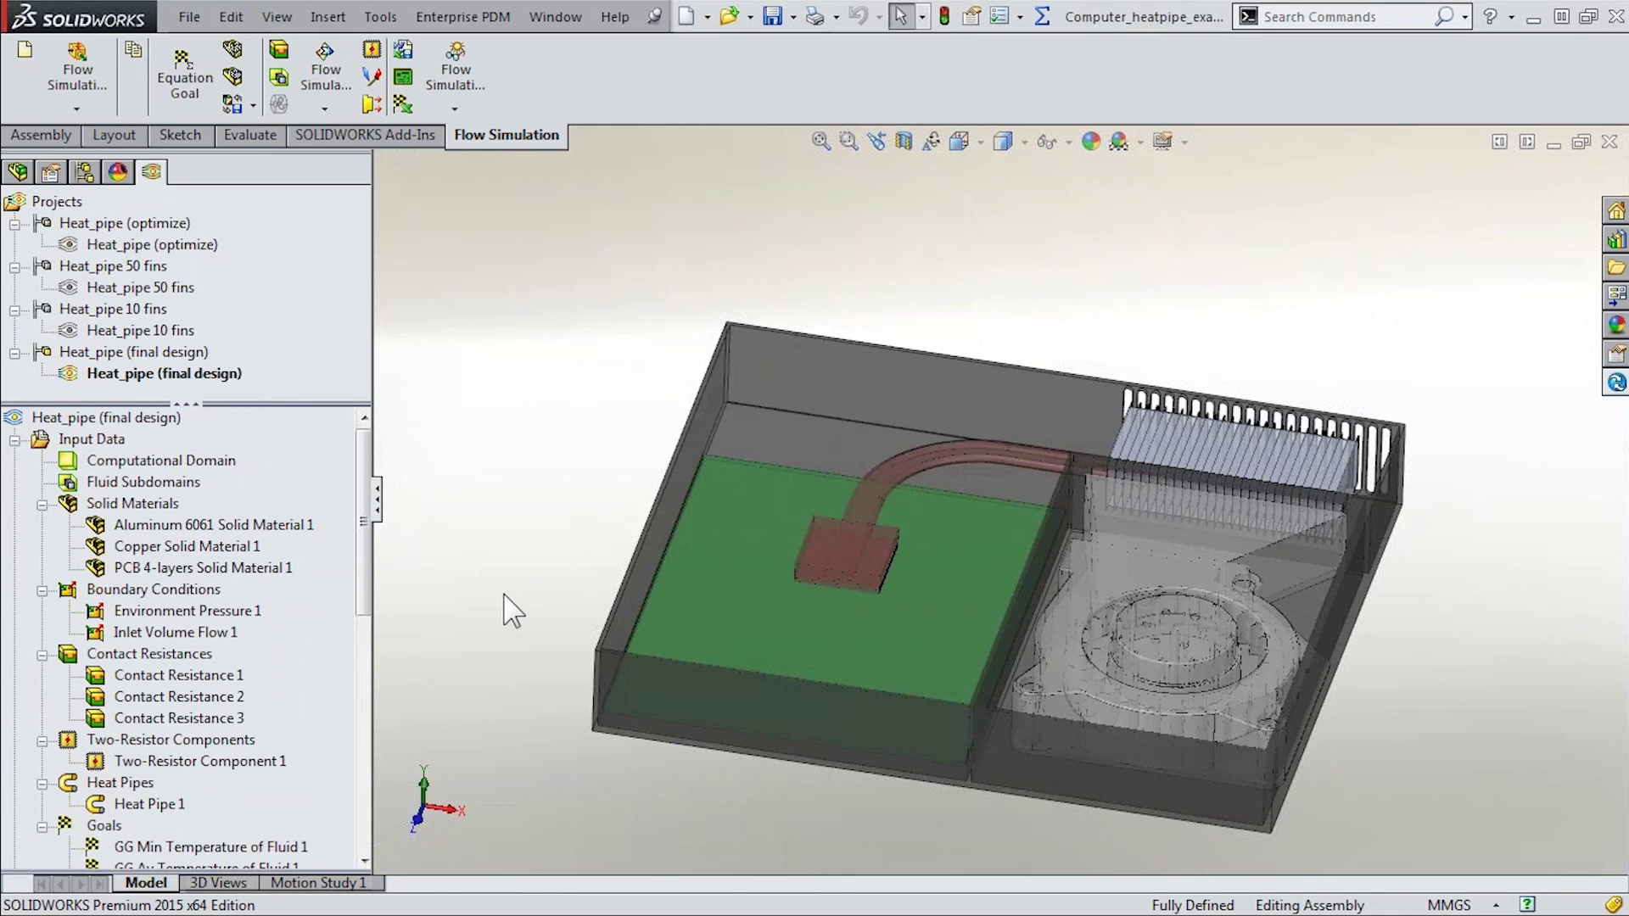
Show Cut Plot 1 of the Heat_pipe (final design) results and look through the project's input data and results
drag(369, 594, 355, 772)
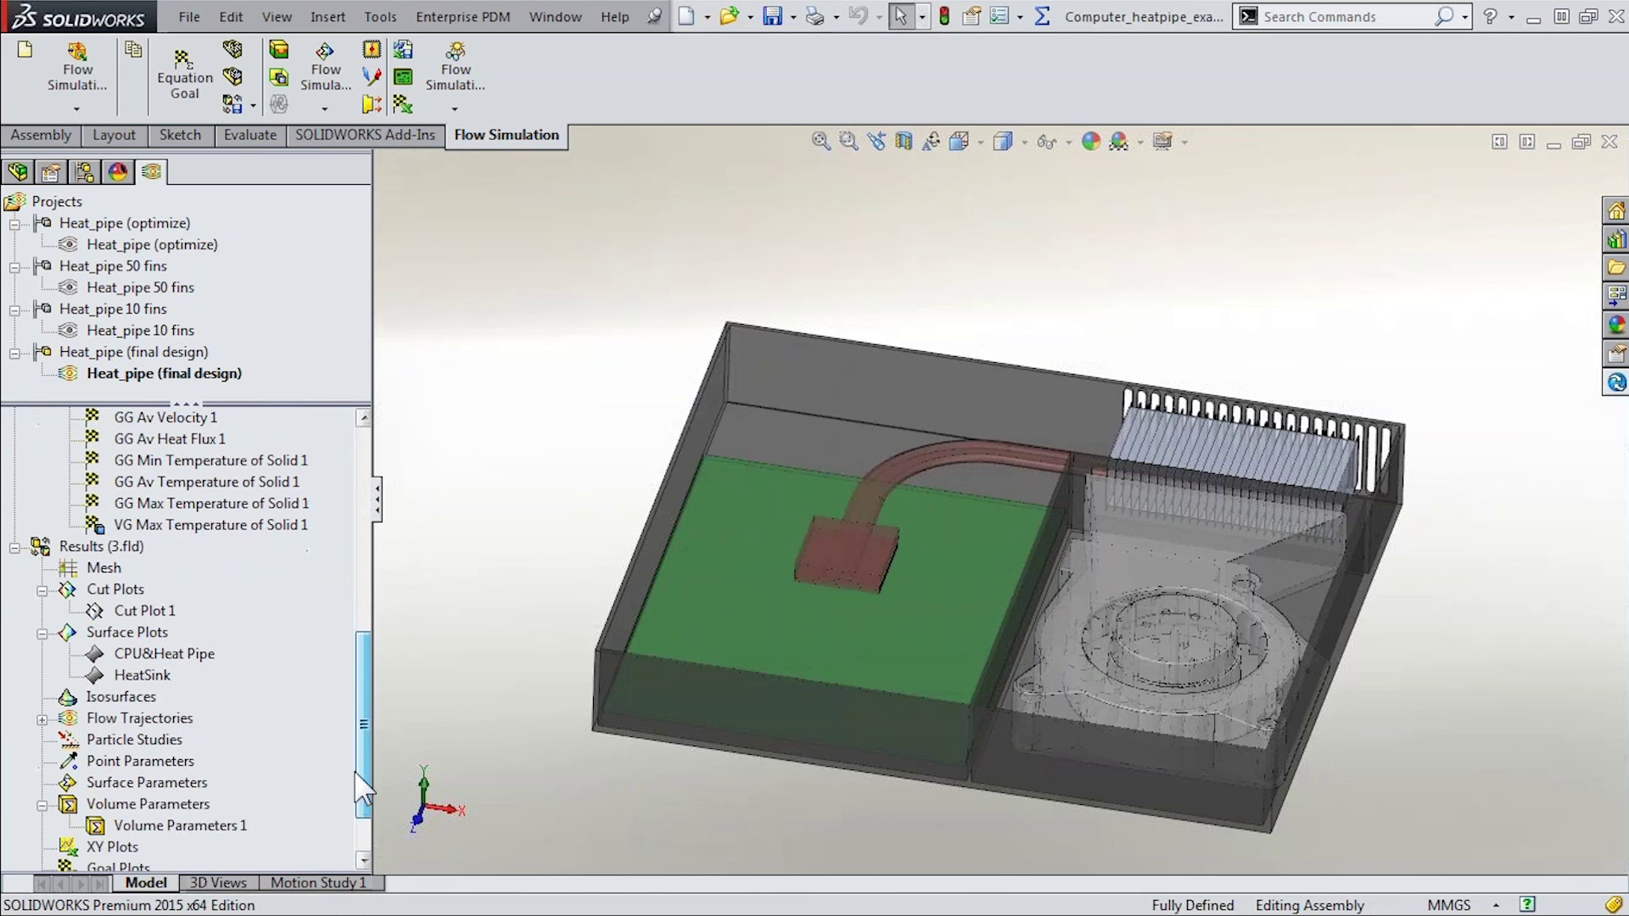
right_click(145, 611)
click(219, 670)
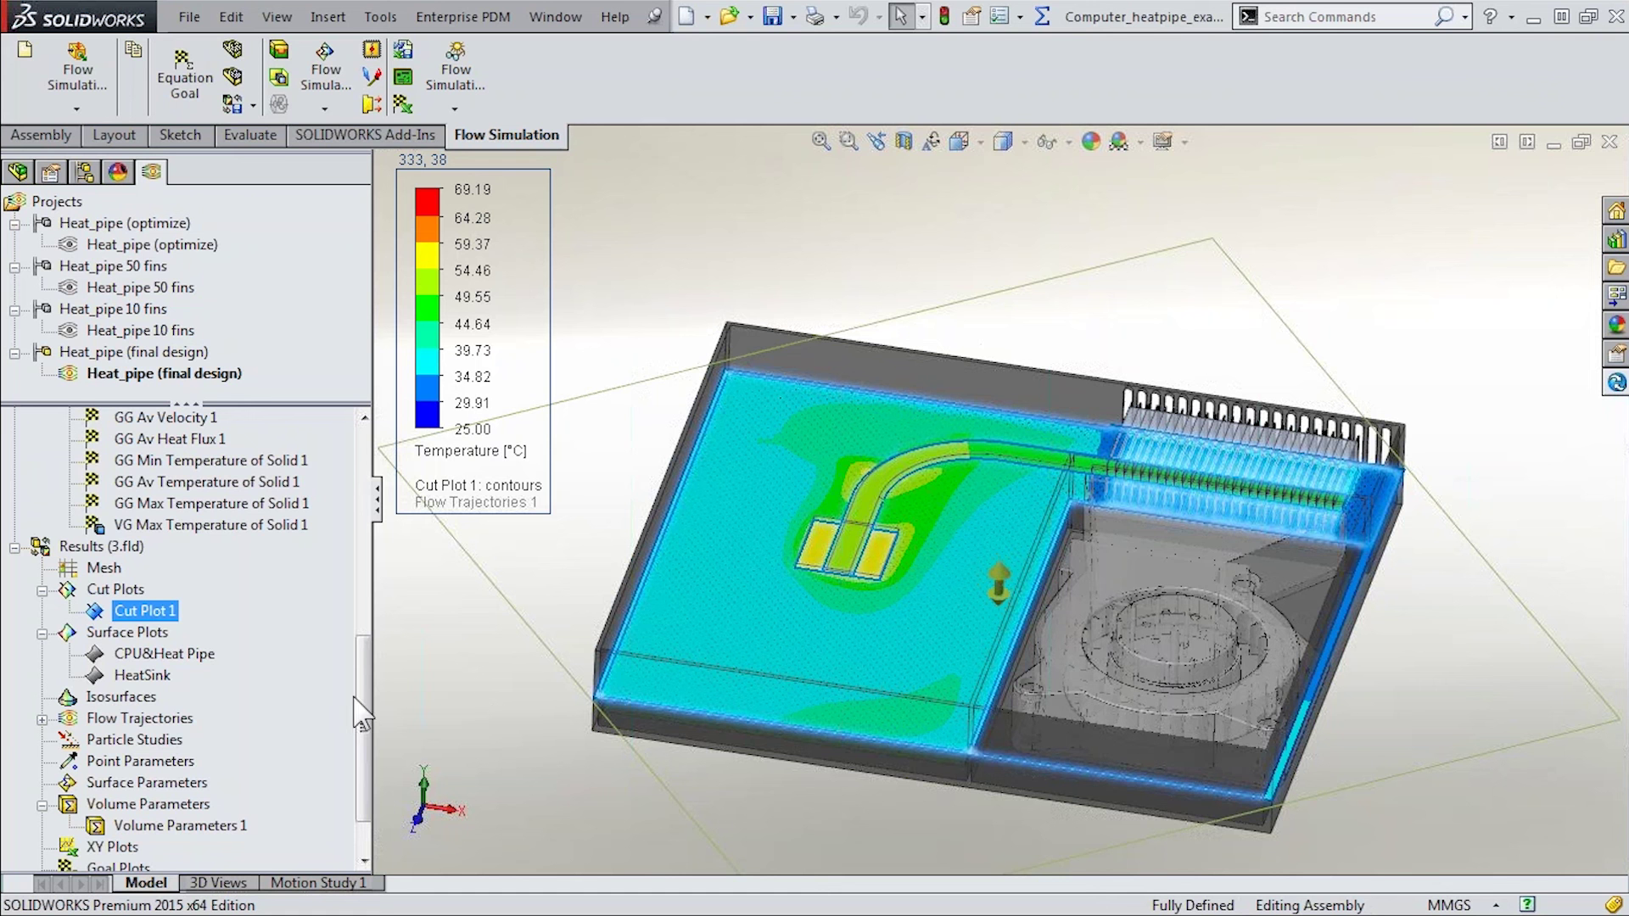
drag(363, 696, 365, 543)
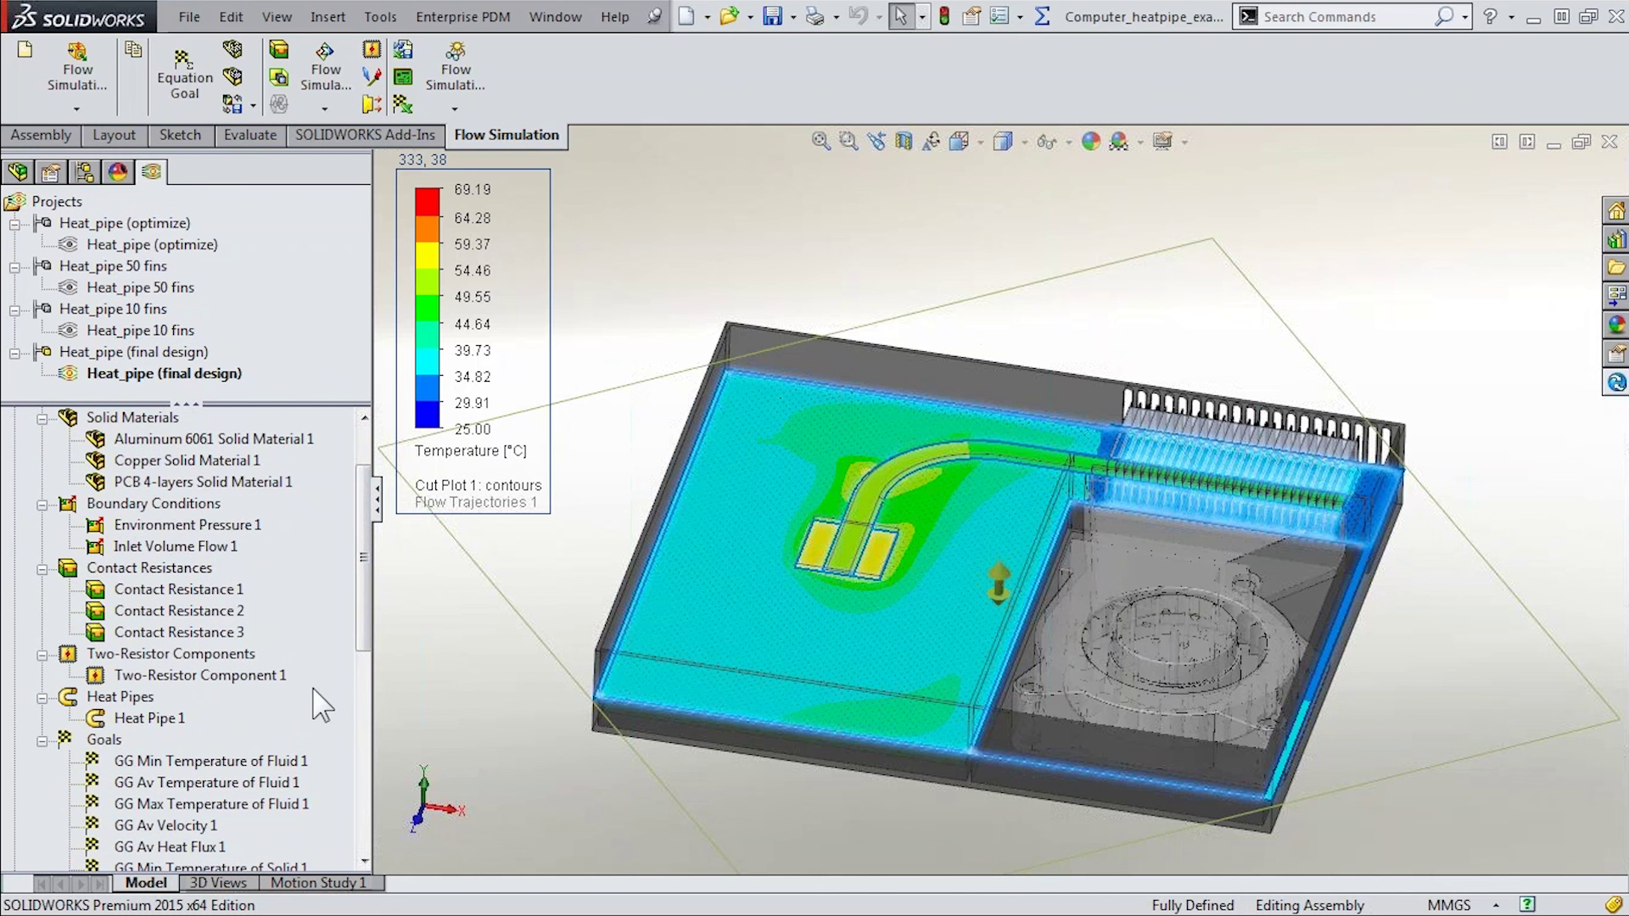
drag(365, 619, 365, 815)
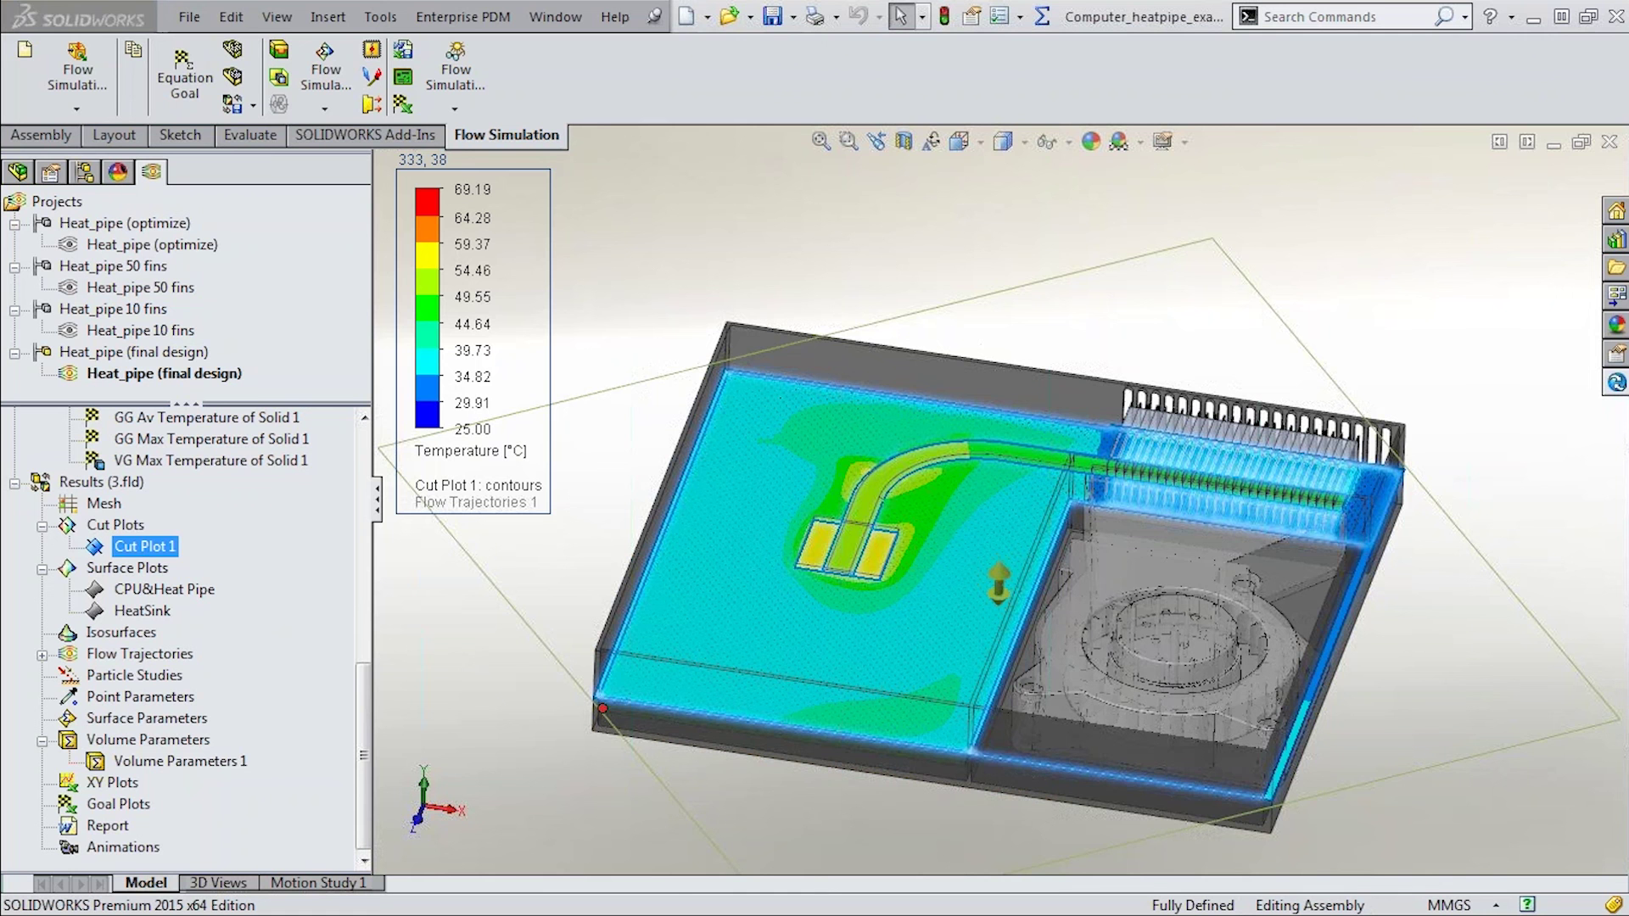
click(478, 649)
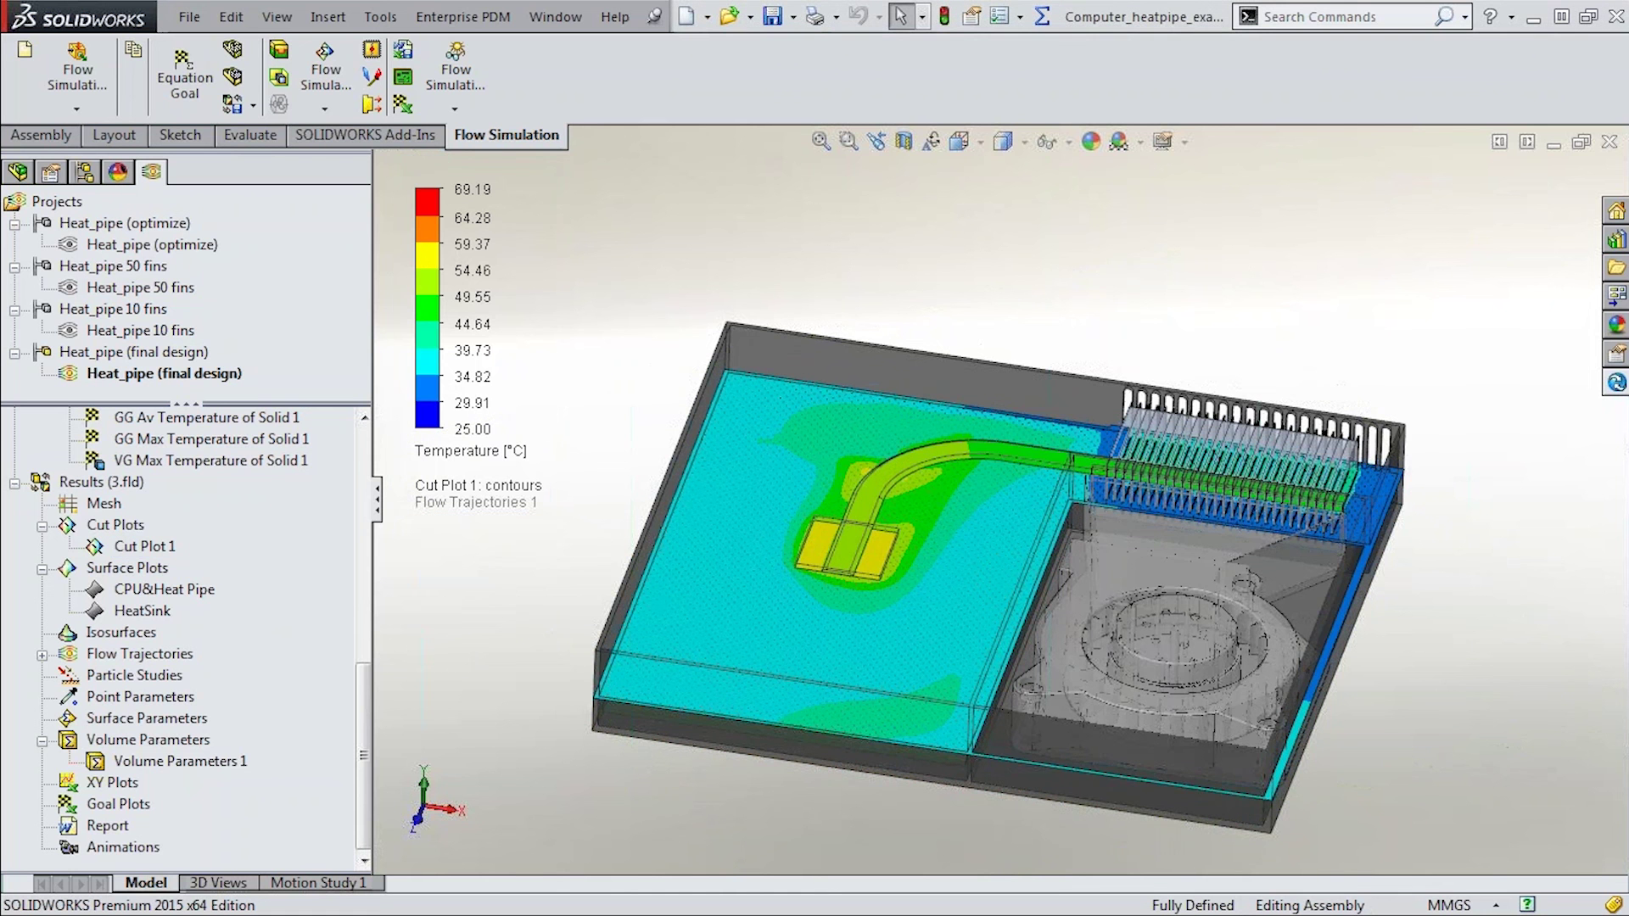
Run the Analysis Complete transition on Computer_heatpipe_example in Enterprise PDM with the comment "Use the final design configuration", notifying the first listed user
click(1616, 384)
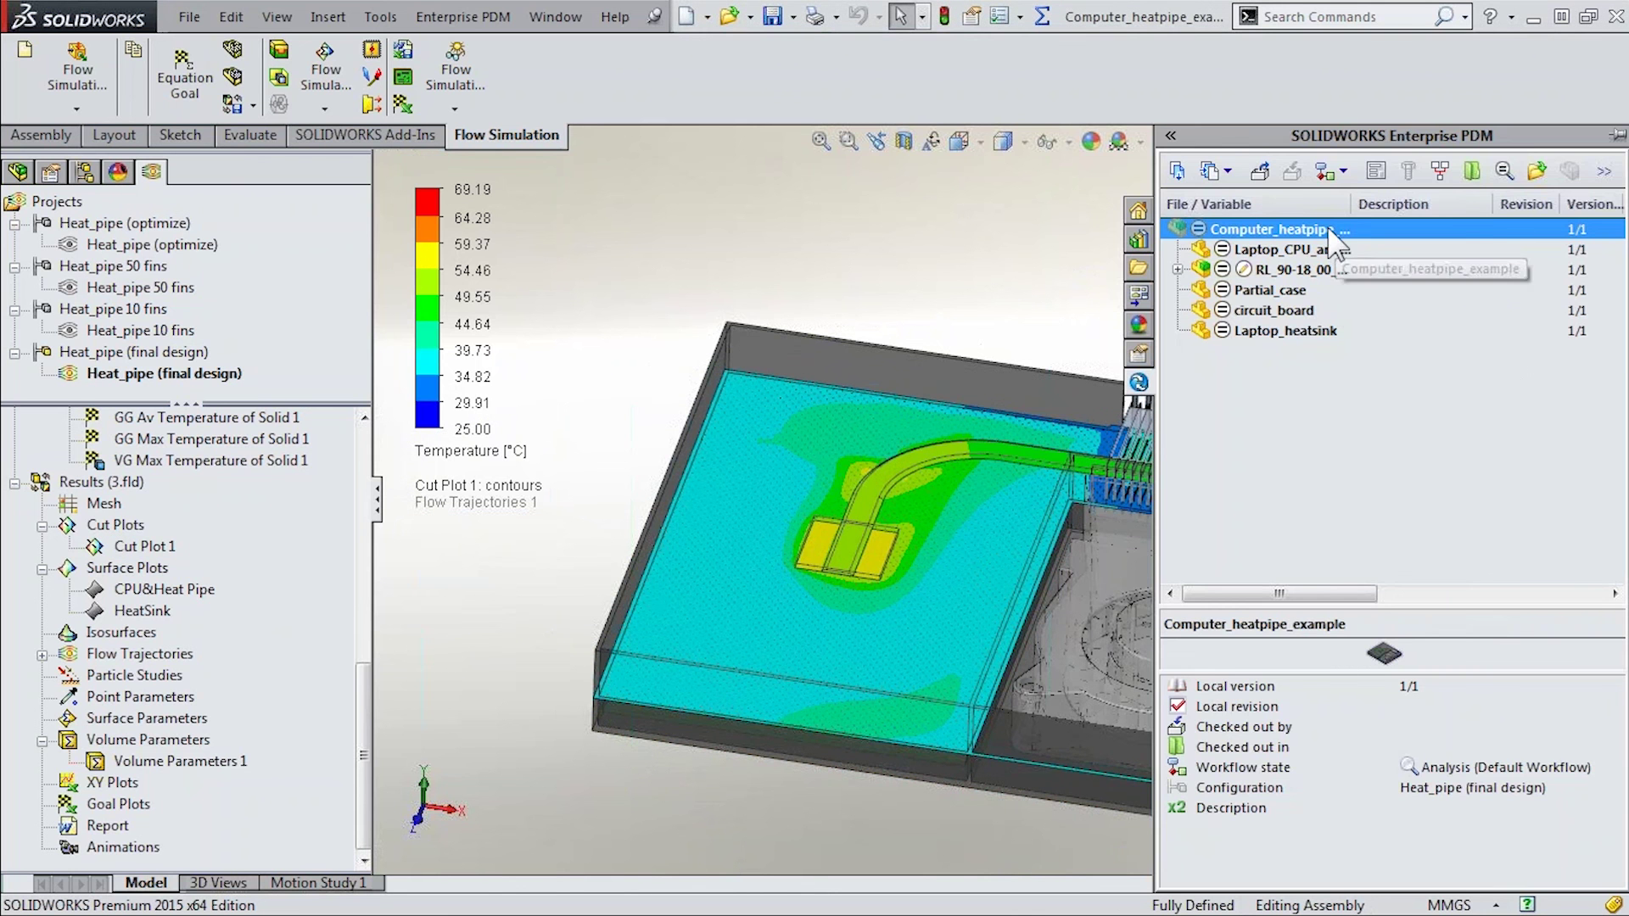
click(1331, 170)
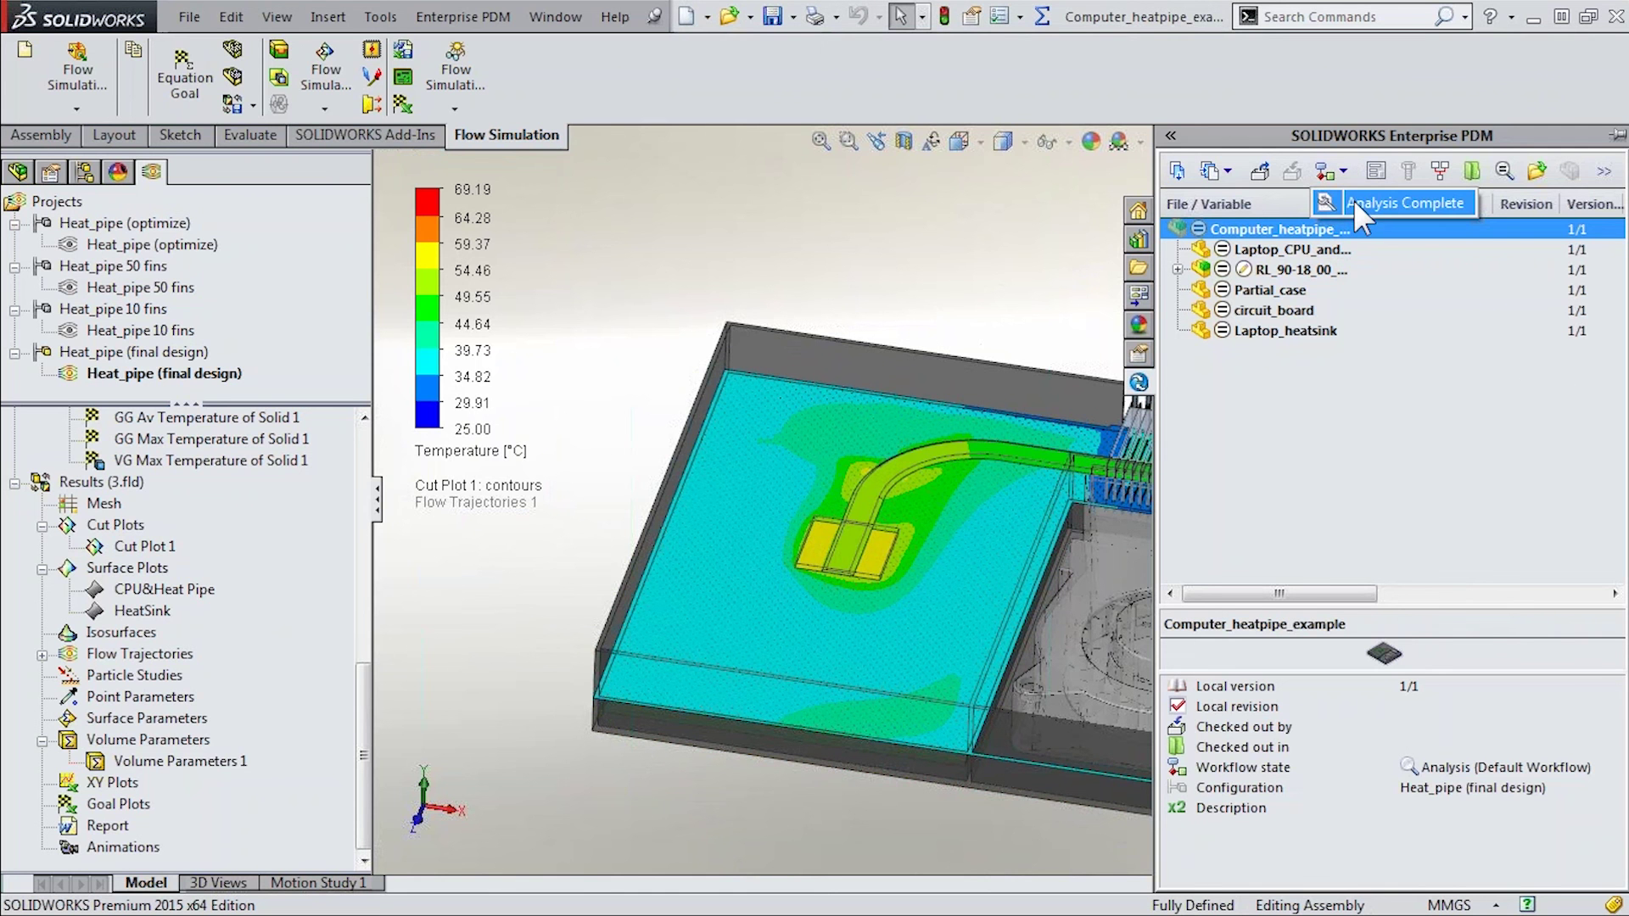
click(1353, 201)
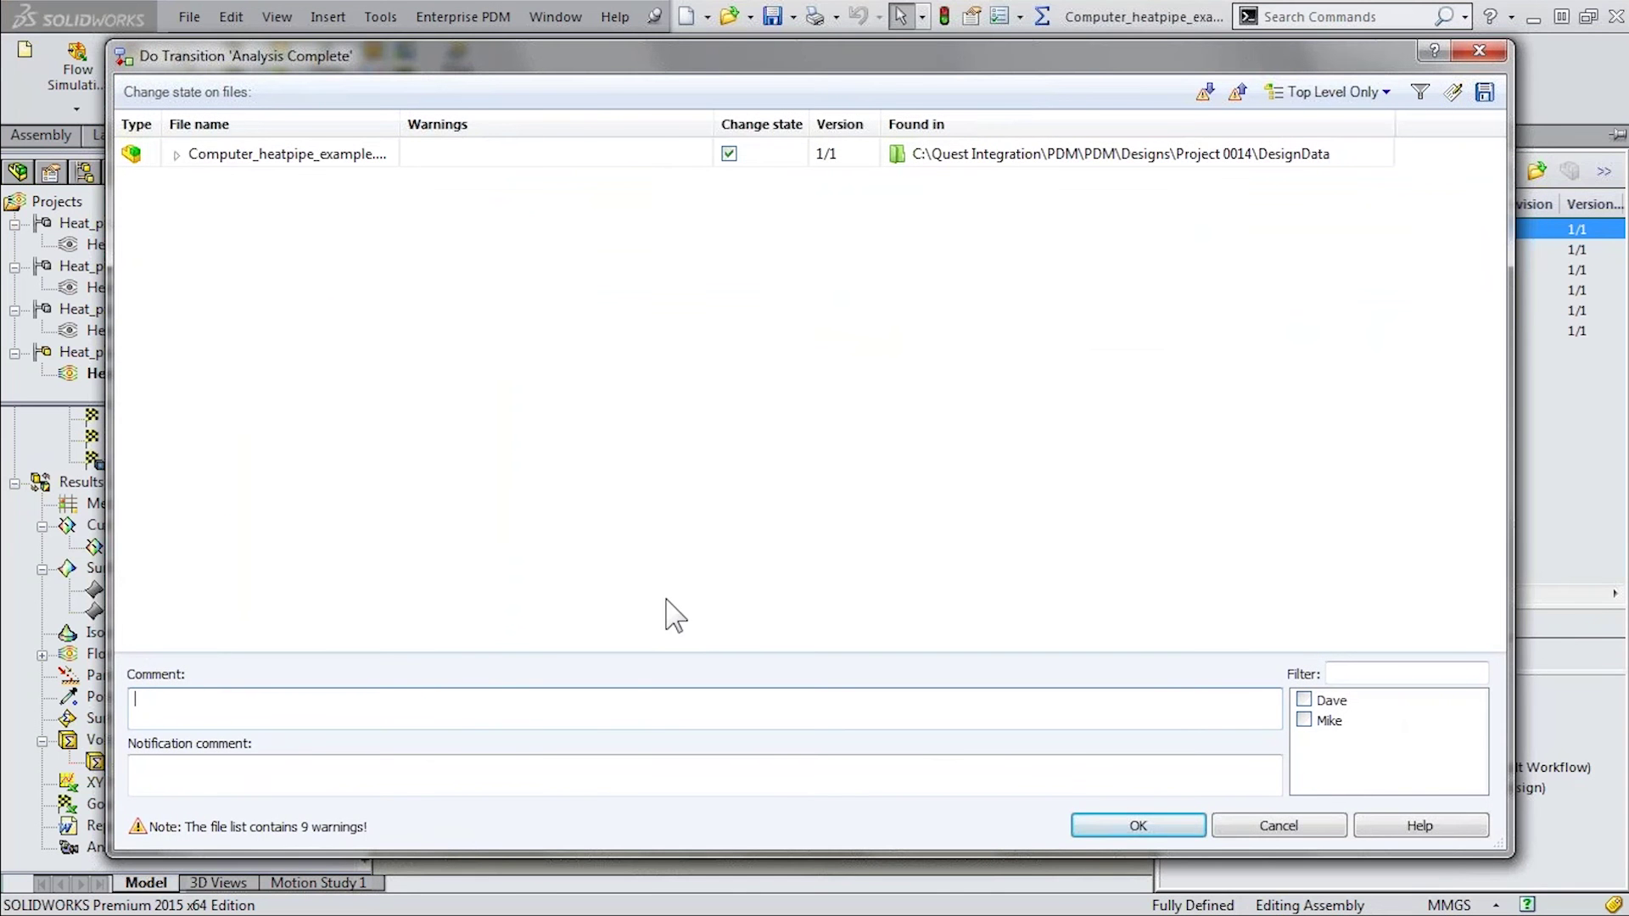
text(Use the)
drag(479, 51, 650, 49)
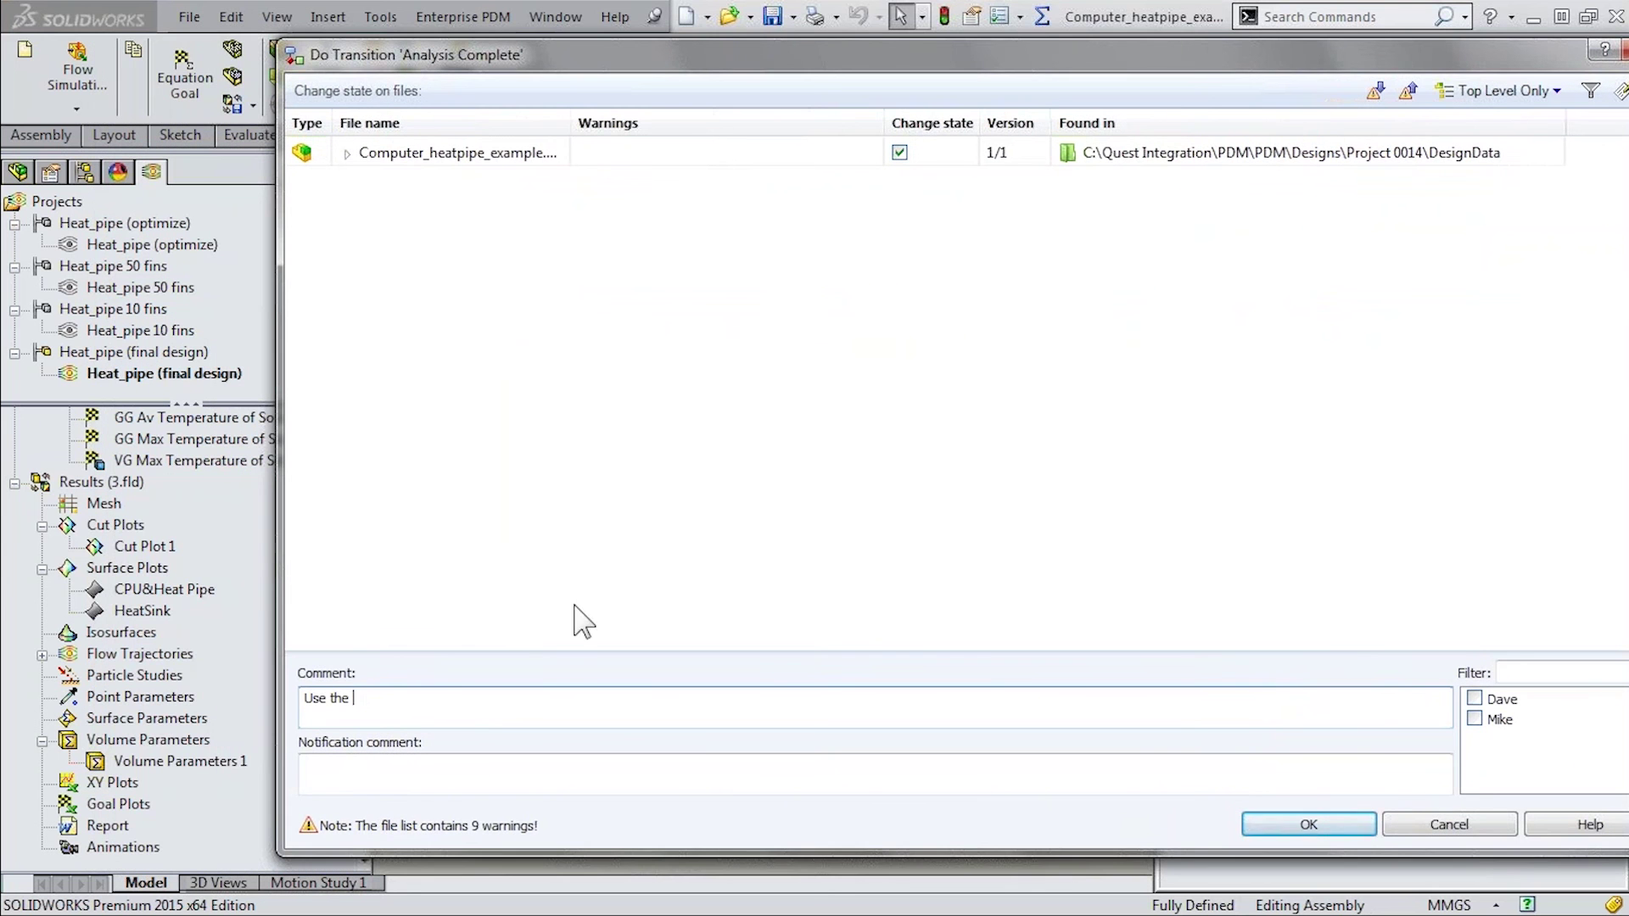
text(final design configuration)
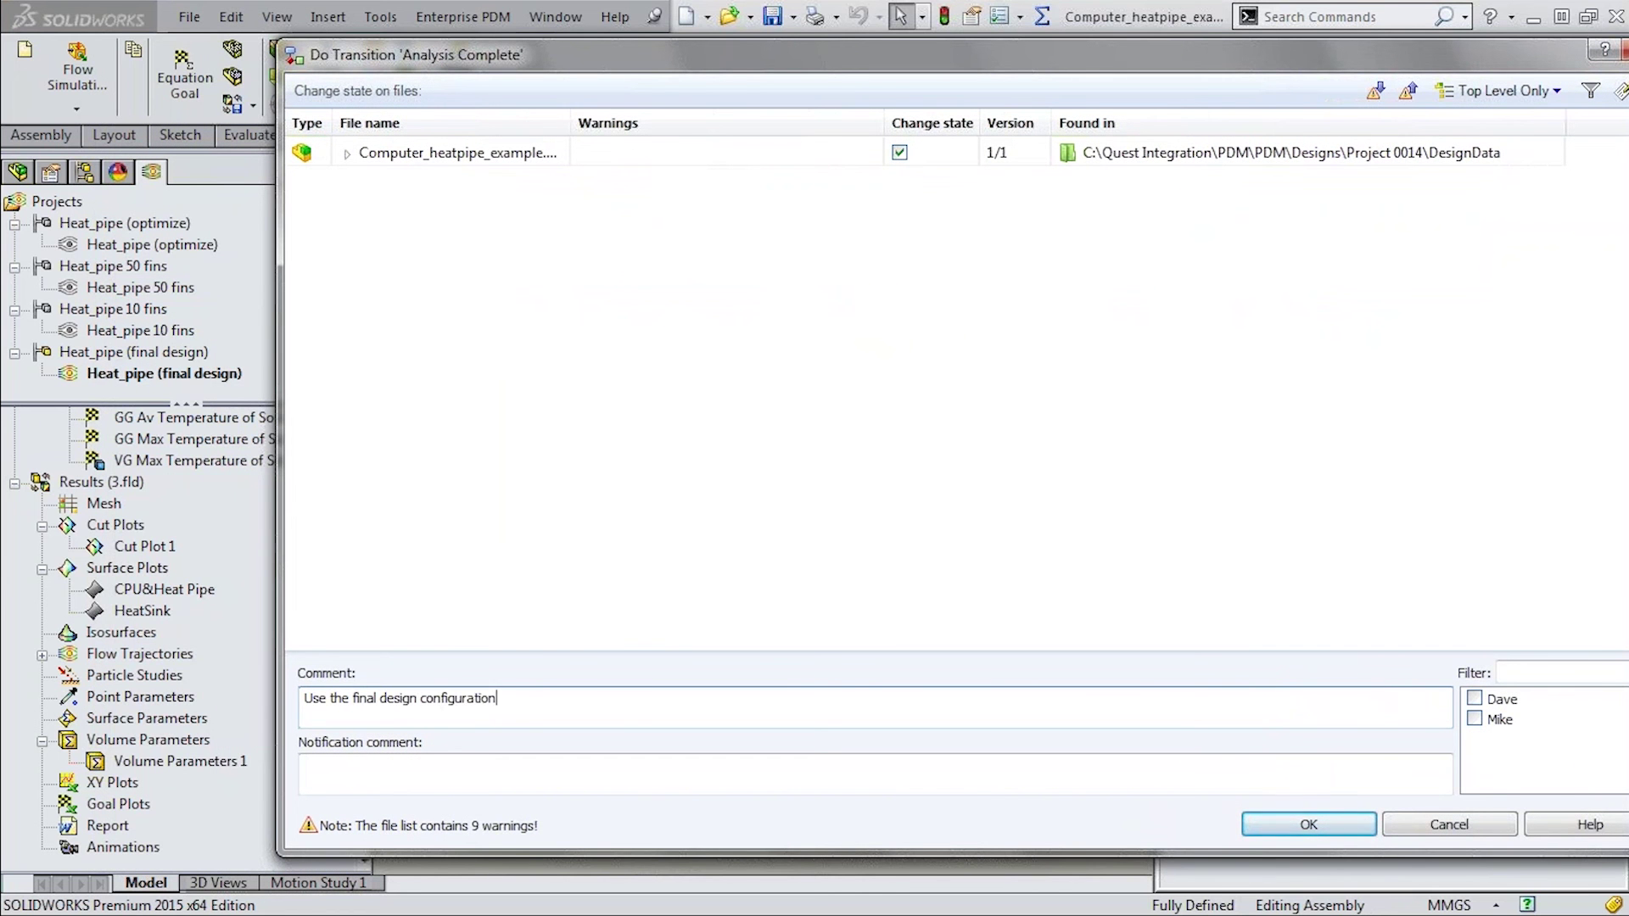
click(1474, 700)
click(1304, 824)
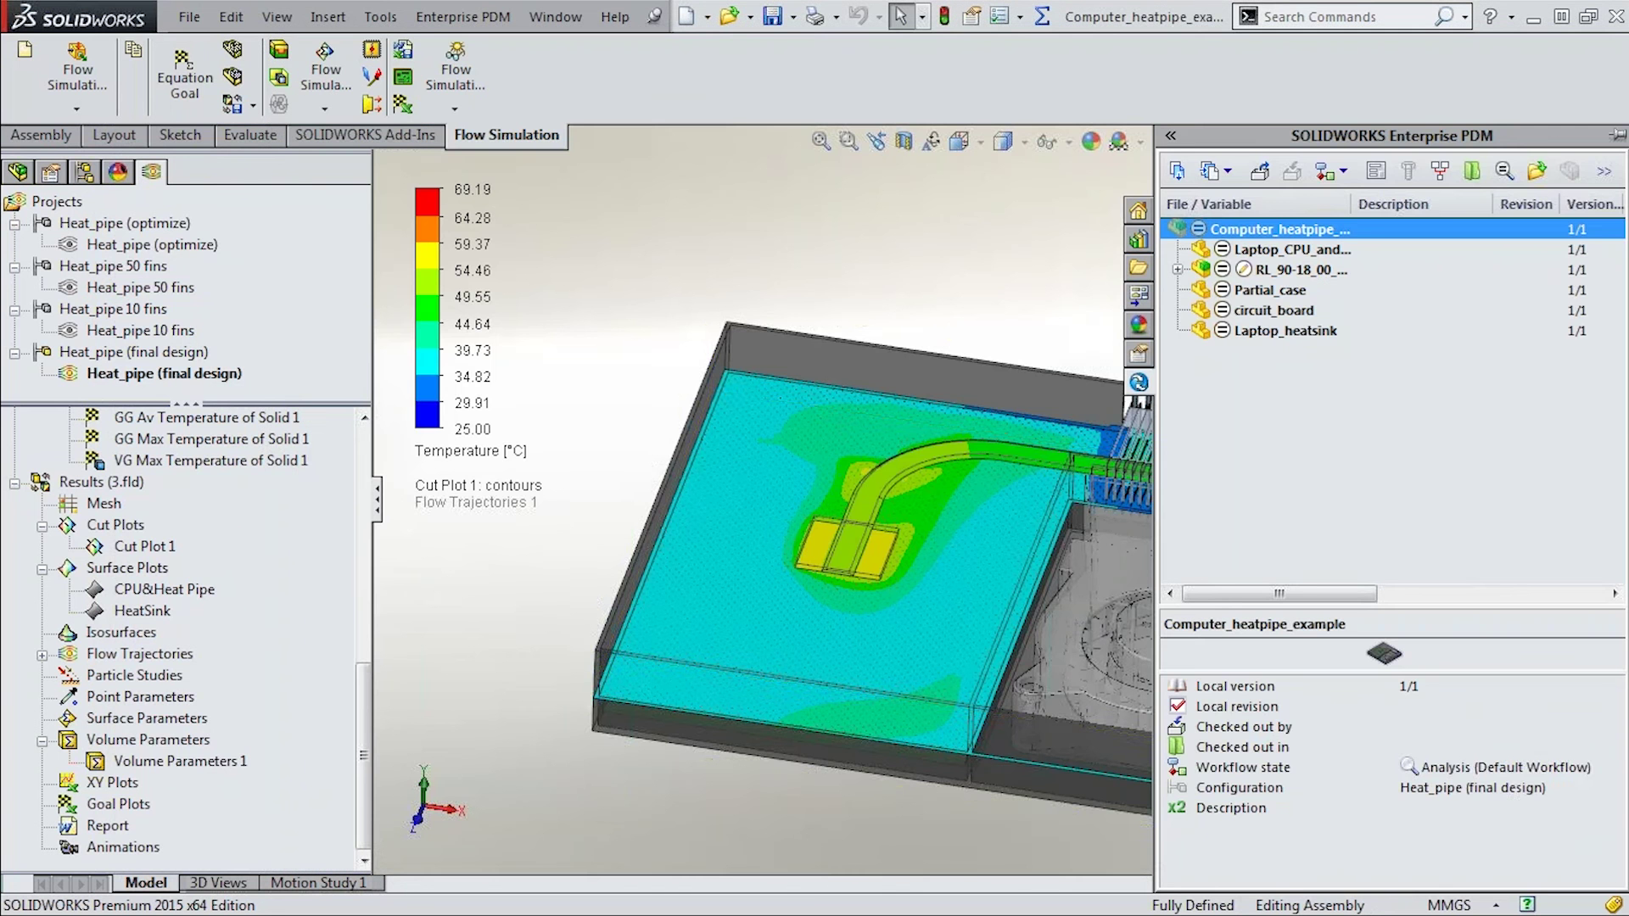